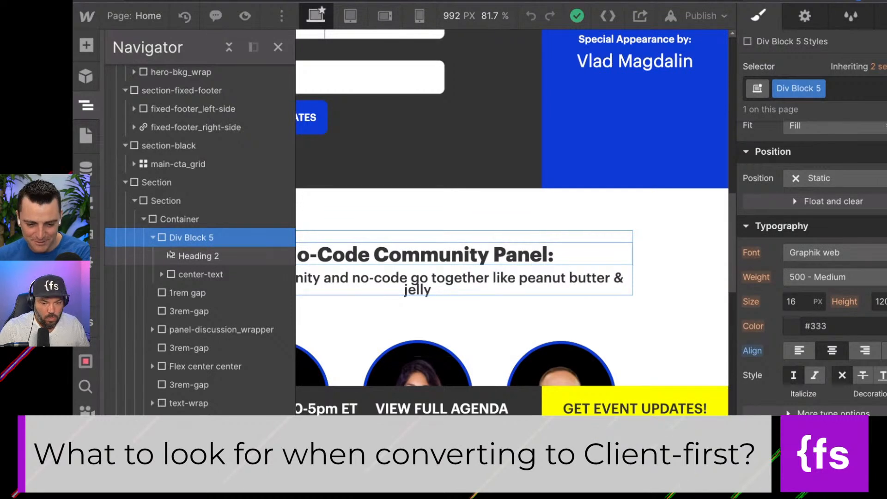
Inspect the styles of the center-text block and the 1rem gap spacer in the community panel section.
left_click(178, 275)
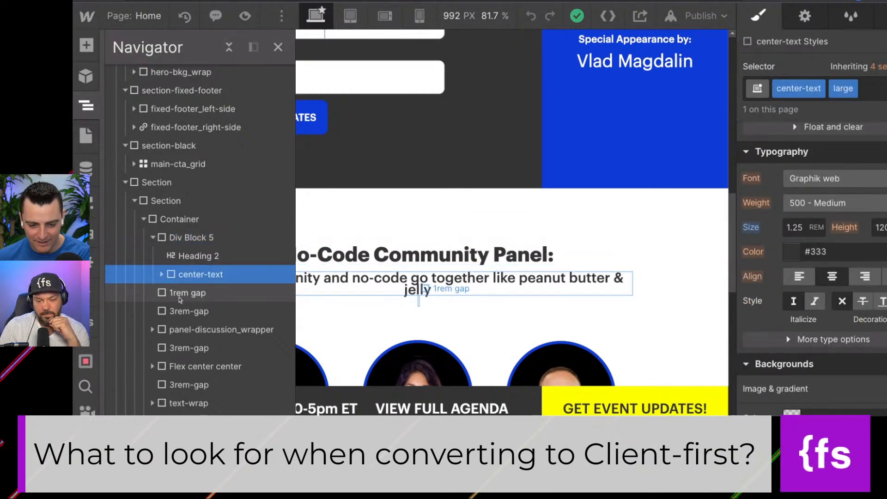
left_click(189, 296)
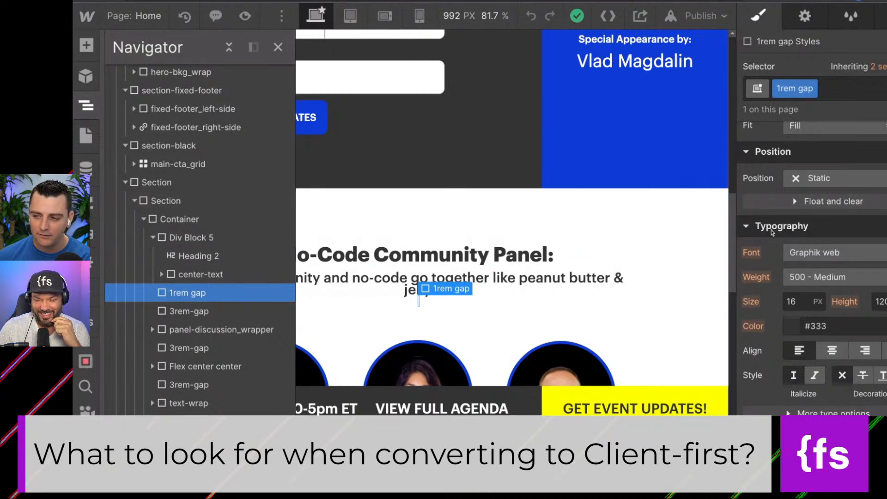
scroll(773, 234, "up", 6)
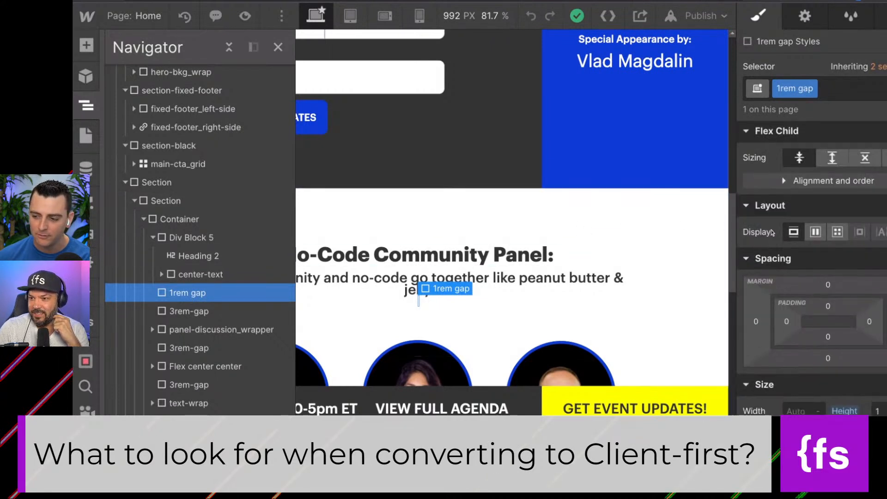
left_click(172, 329)
left_click_drag(170, 331, 174, 329)
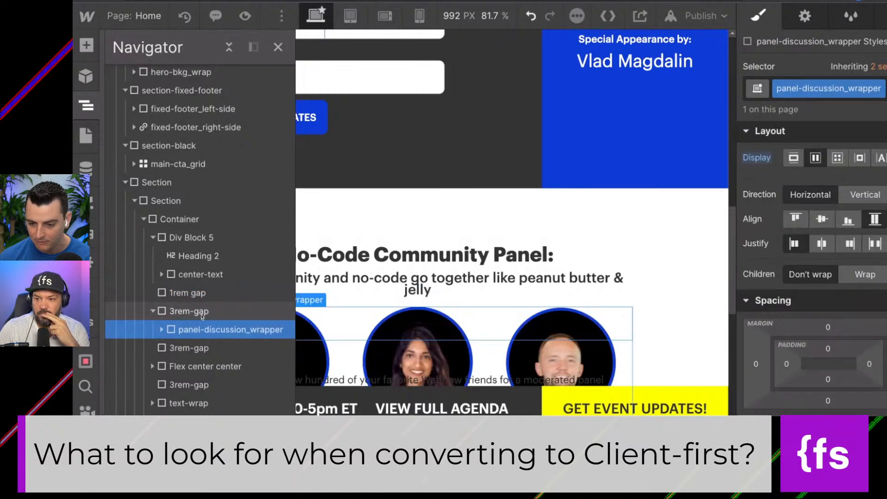
key("ctrl+z")
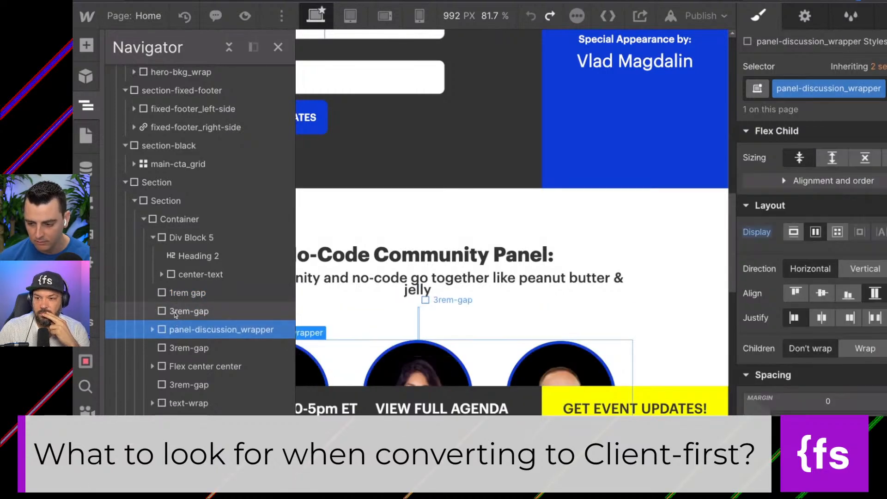
Inspect the 3rem-gap spacer above panel-discussion_wrapper and look through the element structure of its Container.
left_click(176, 311)
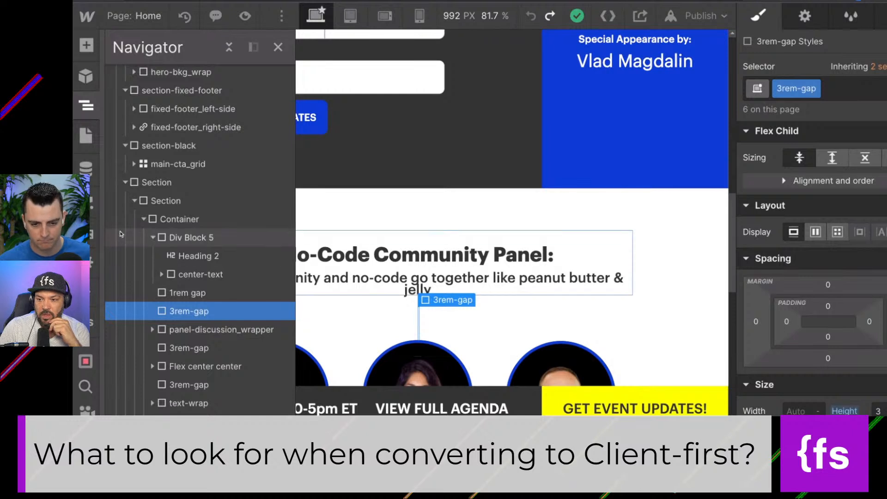
left_click(144, 219)
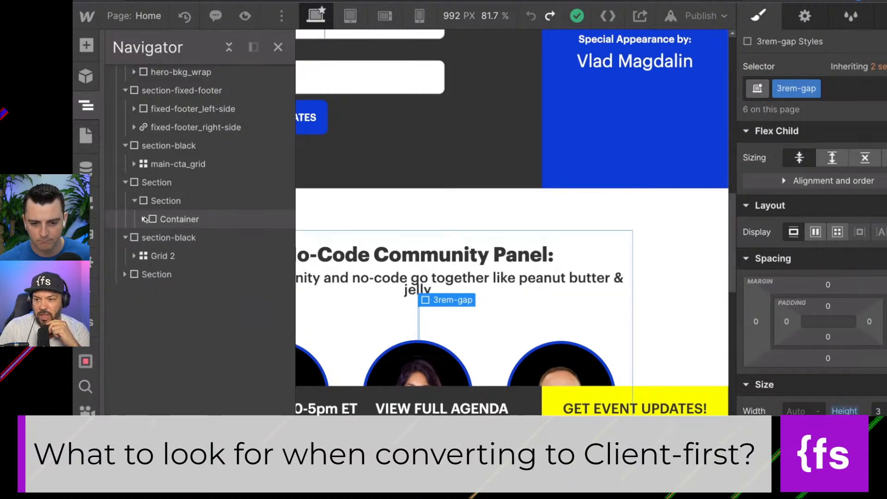
left_click(144, 219)
scroll(152, 277, "down", 2)
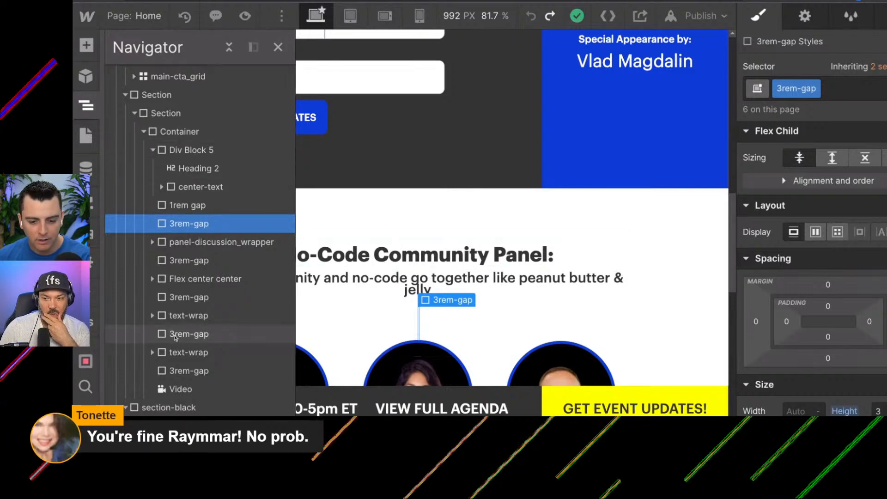
Inspect the classes on Grid 2, its vlad-callout_wrap child and the last top-level Section.
left_click(445, 297)
scroll(445, 297, "down", 20)
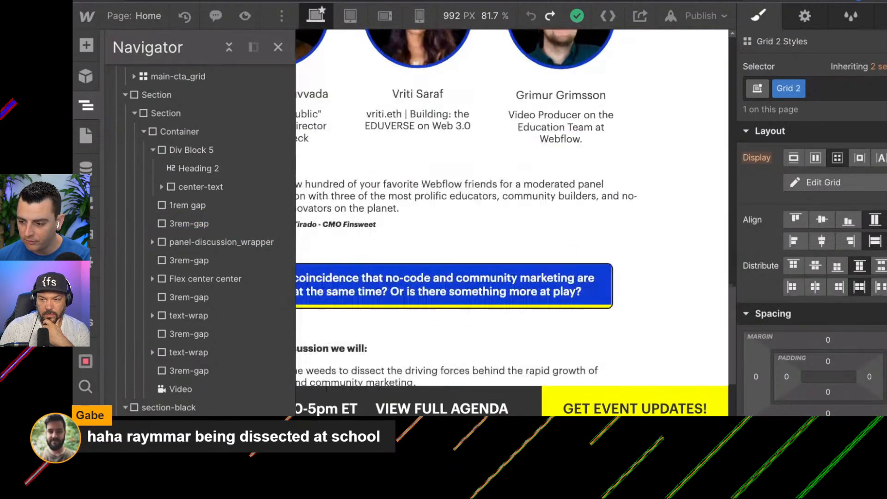
scroll(445, 298, "down", 2)
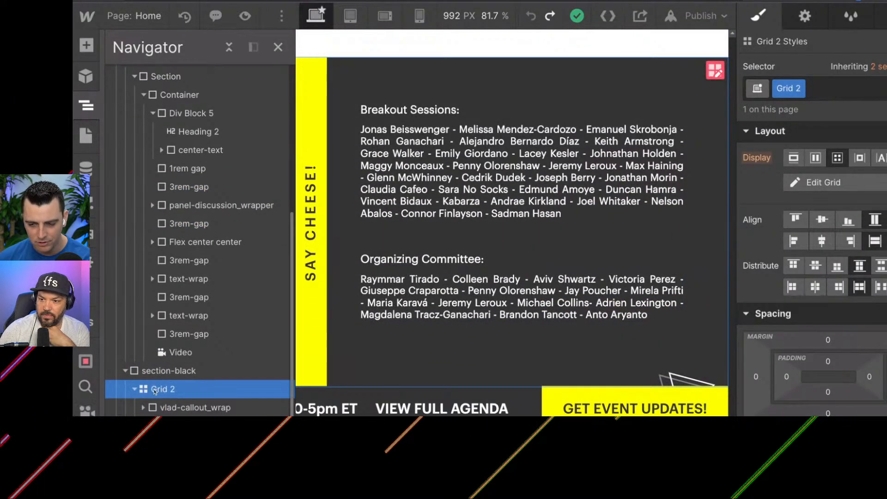
left_click(167, 407)
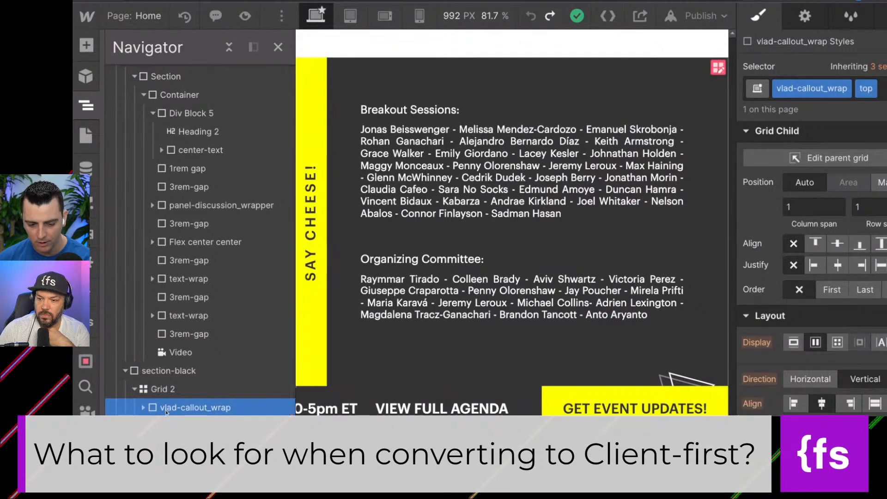
scroll(162, 406, "down", 2)
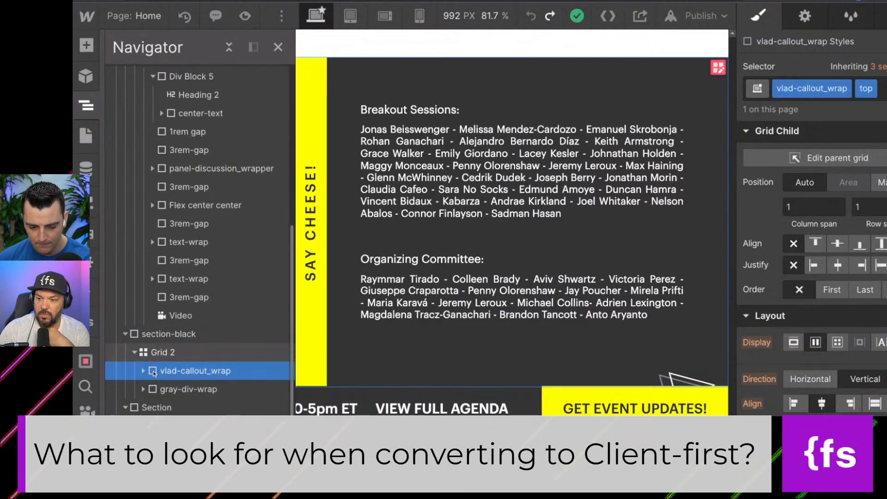
left_click(157, 407)
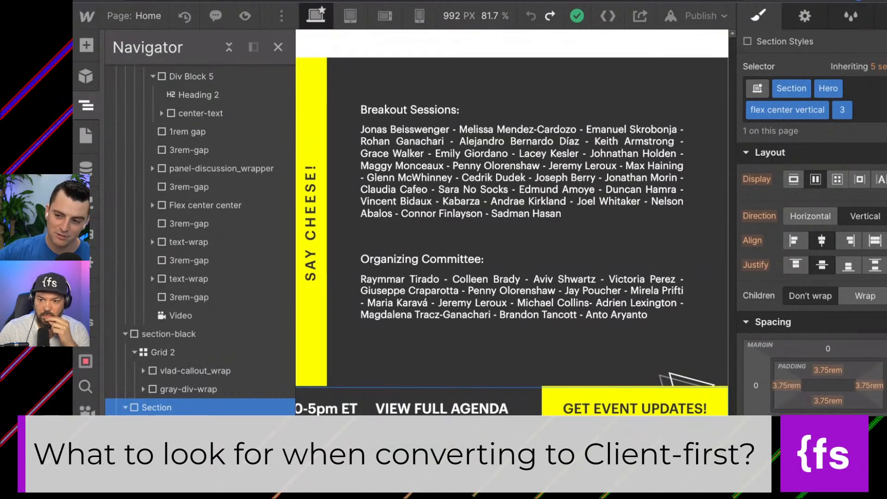
Replace the final combo class on the last Section with 2 and review its size and position styles.
left_click(859, 115)
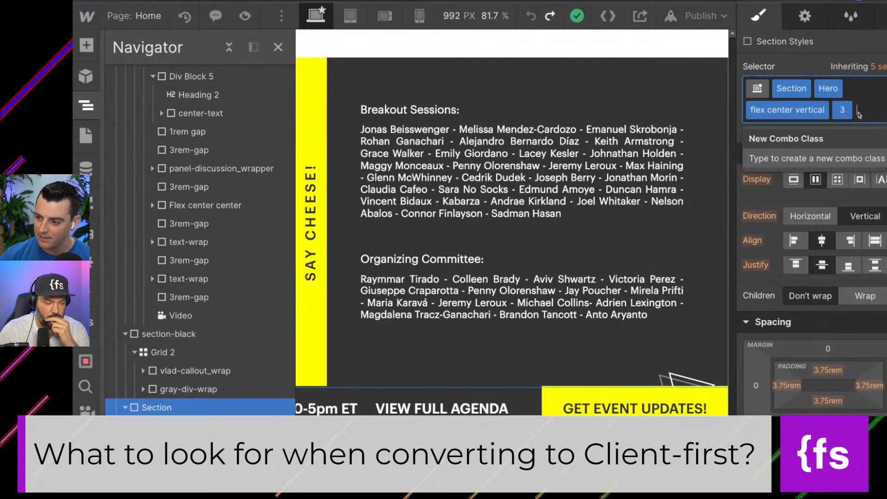
key("BackSpace")
type("2")
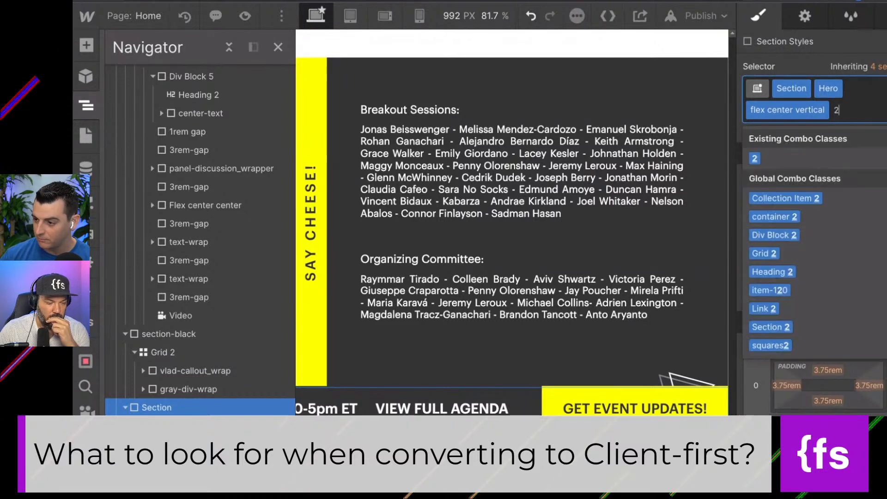
key("Return")
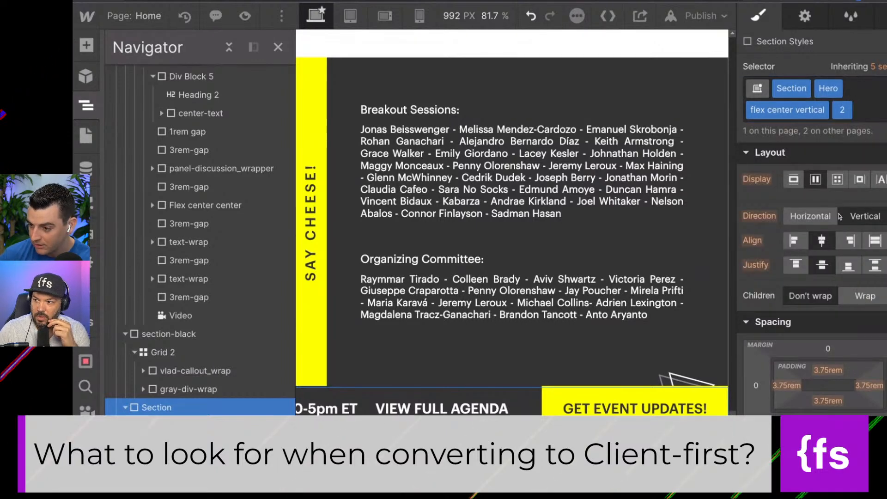
scroll(834, 251, "down", 10)
scroll(834, 250, "up", 3)
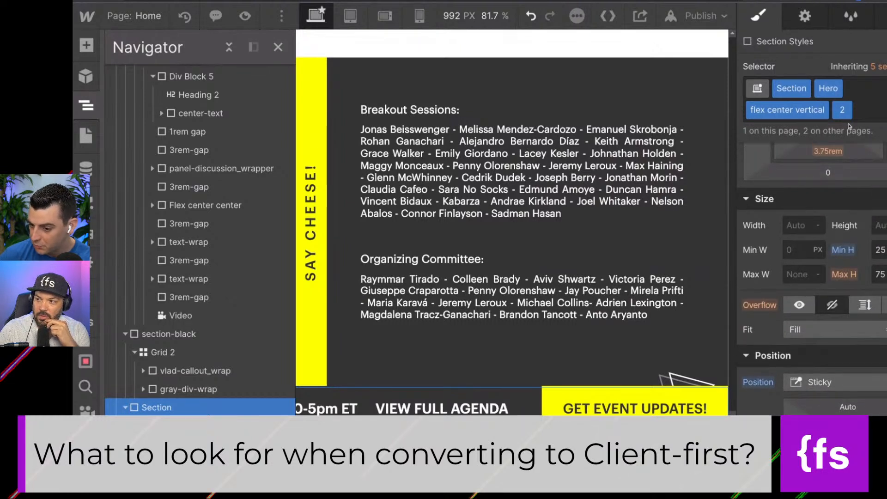
Restore combo class 3 as the final class on the last Section.
left_click(868, 115)
key("BackSpace")
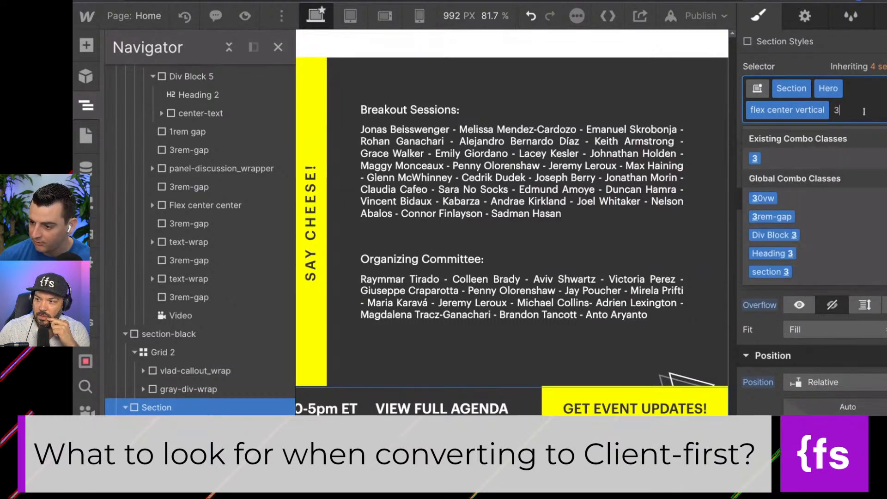
type("3")
key("Return")
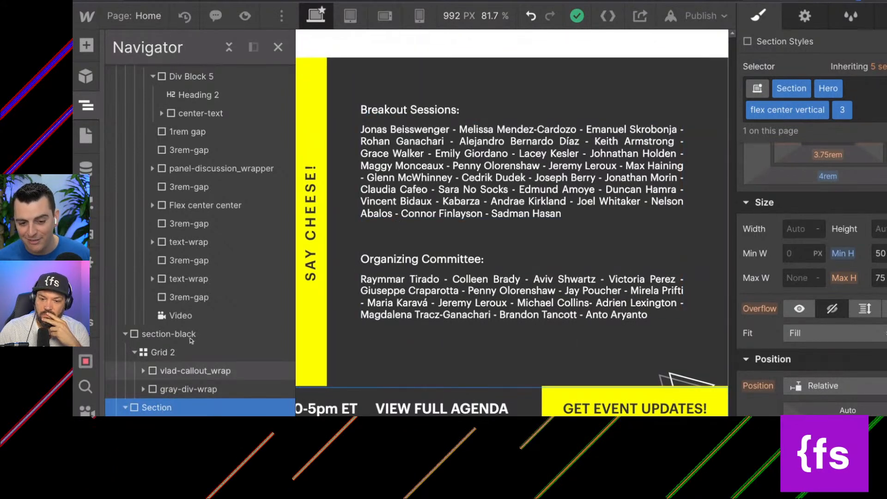
Examine the naming and styles of the Flex center center block, the gap spacers, the nested Sections and section-black.
left_click(194, 209)
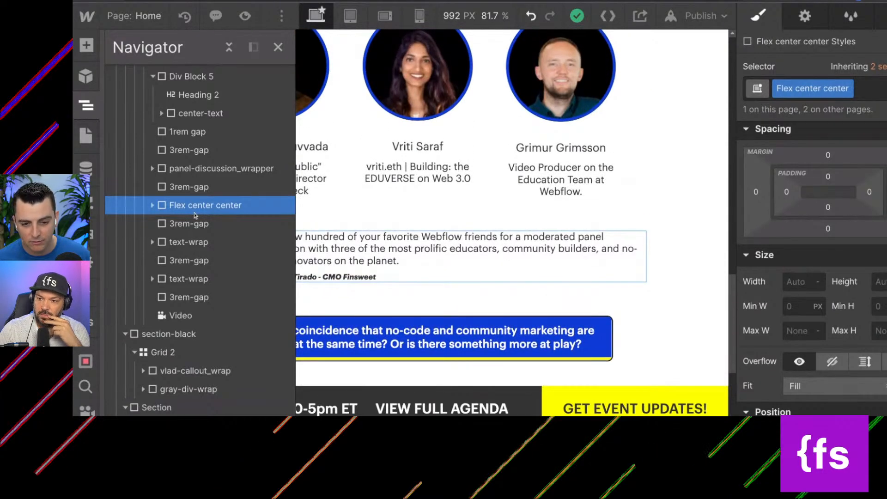
left_click(189, 225)
left_click(199, 167)
scroll(189, 173, "up", 3)
left_click(188, 181)
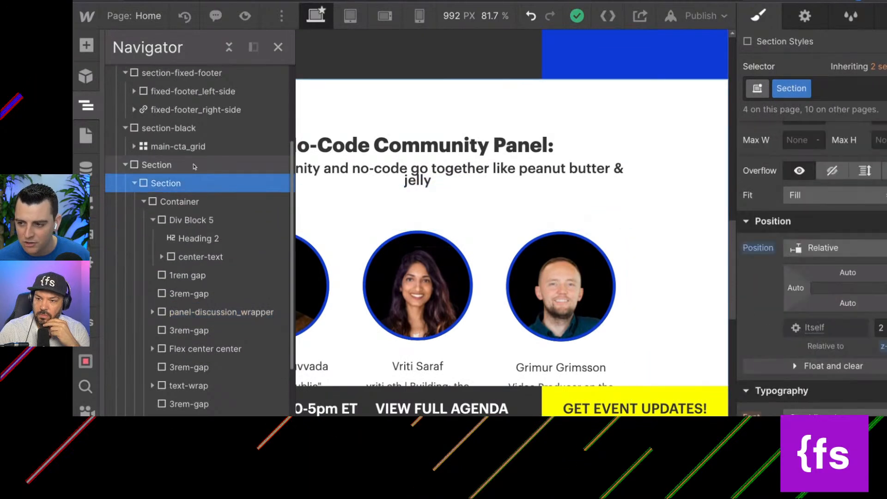
left_click(189, 164)
left_click(194, 129)
scroll(145, 231, "up", 2)
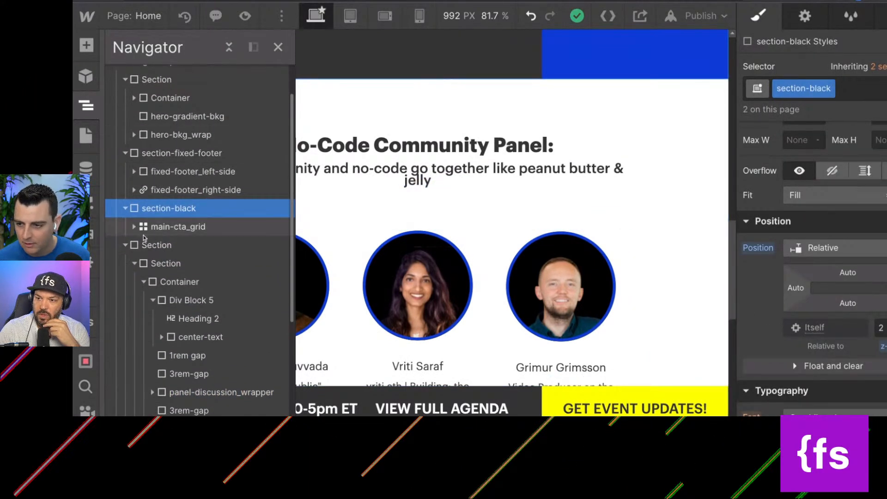
left_click(145, 227)
left_click(148, 245)
Expand hero-bkg_wrap and examine the classes and positioning of its decorative images, from TEC-logo to squares1.
left_click(164, 152)
left_click(167, 134)
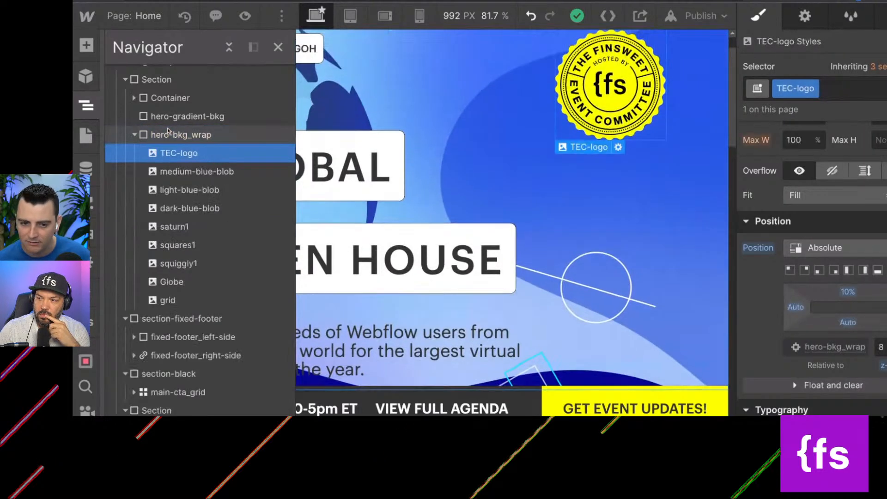
key("Down")
key("Down")
key("Down")
key("Down")
key("Down")
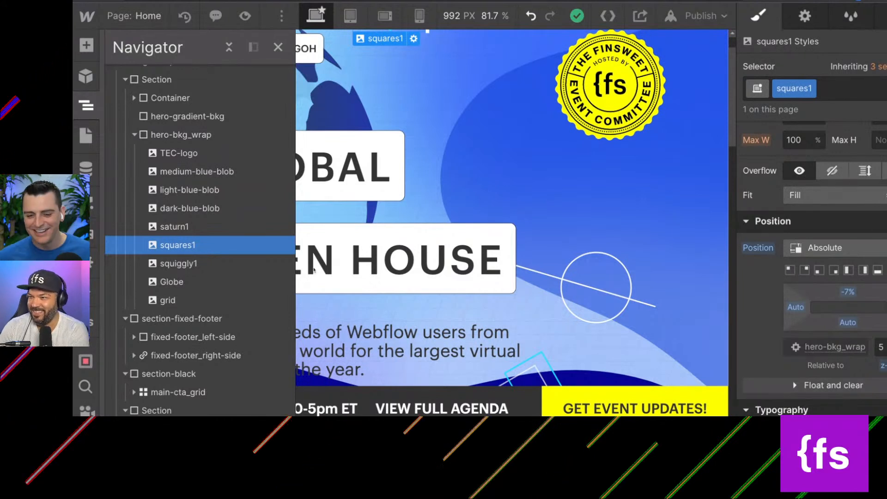
scroll(246, 246, "up", 1)
scroll(247, 246, "up", 2)
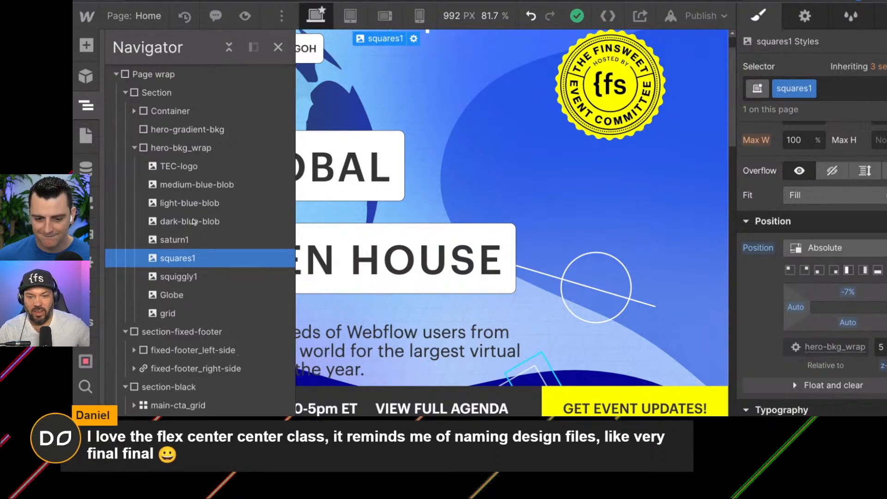
scroll(176, 270, "up", 2)
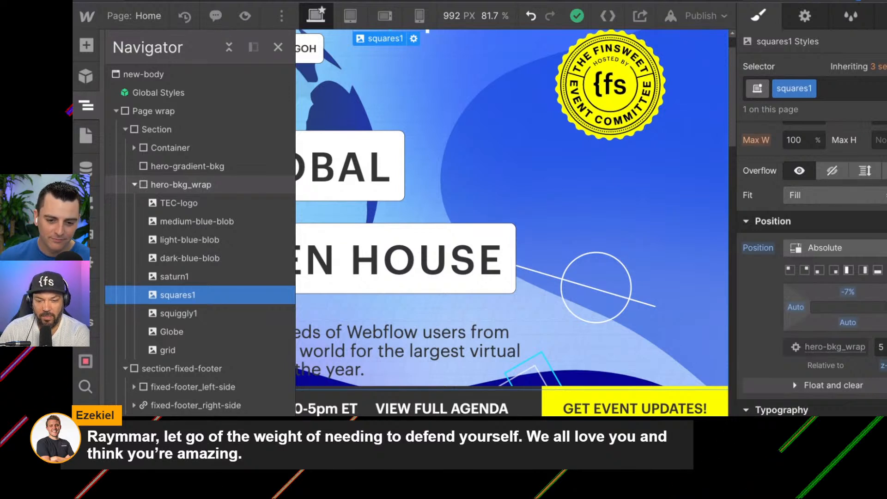
Select hero-bkg_wrap and collapse it along with all sections so only the top-level page structure is listed.
left_click(181, 184)
left_click(134, 184)
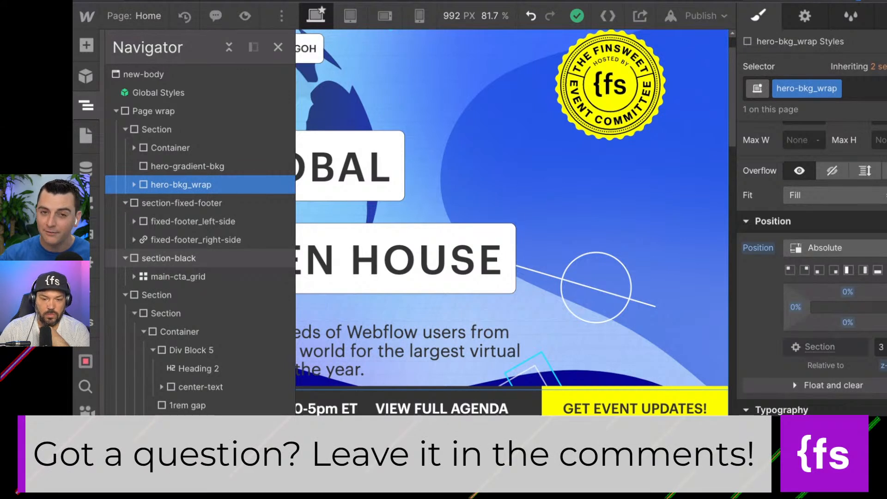
left_click(126, 130)
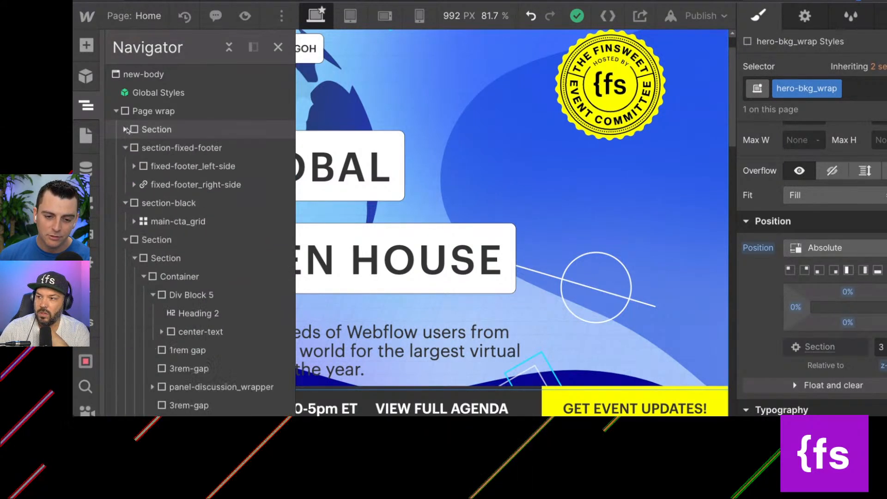
left_click(125, 148)
left_click(125, 166)
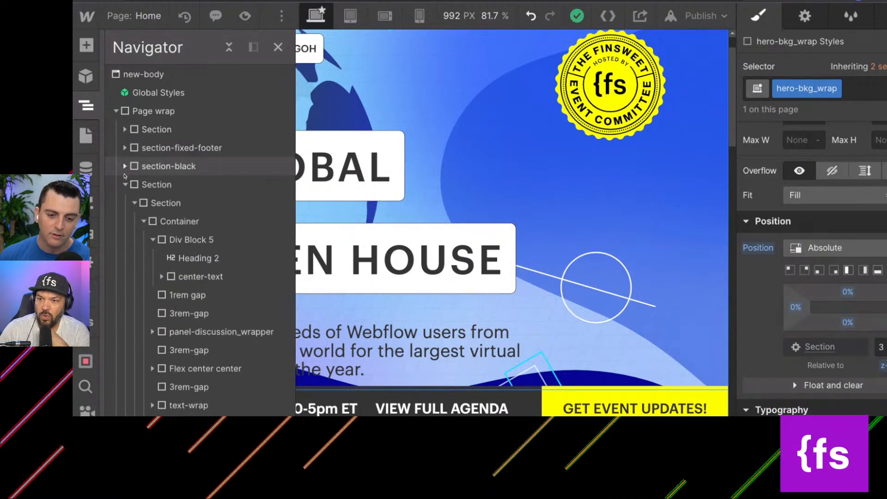
left_click(125, 184)
left_click(124, 203)
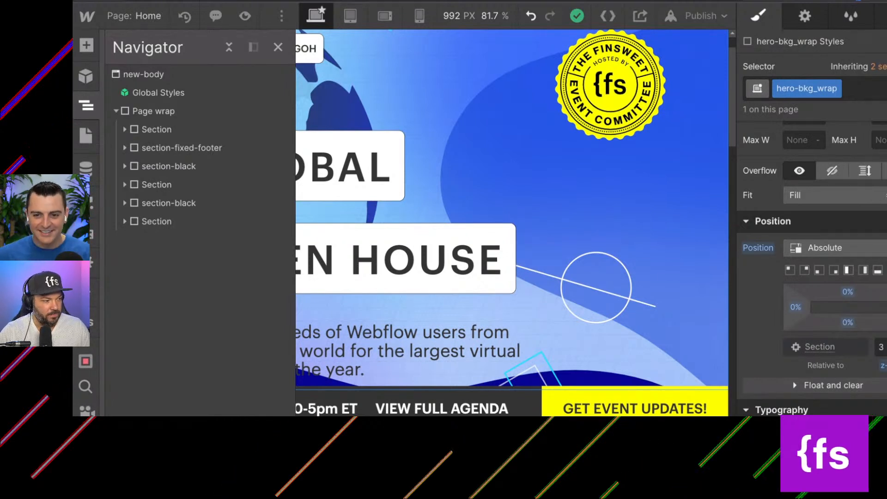
Switch to the Client-first Cloneable showcase page and clone the project as "Styles for GOH".
left_click(392, 1)
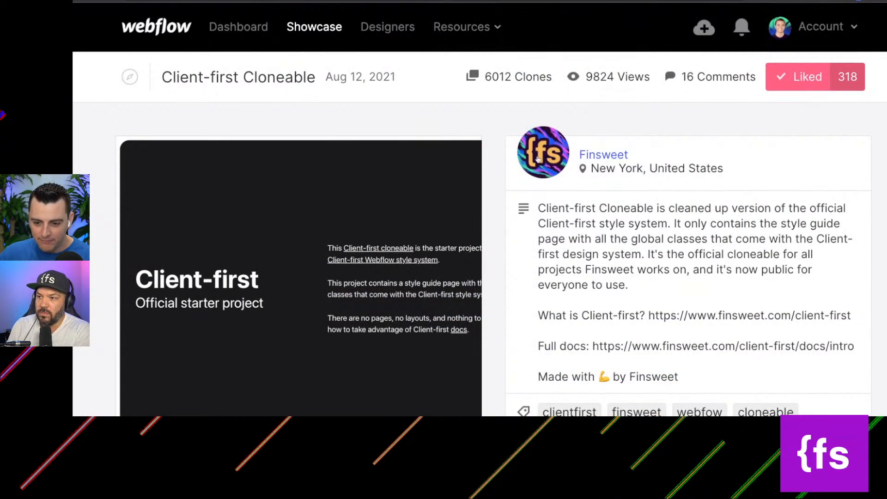
scroll(289, 287, "down", 3)
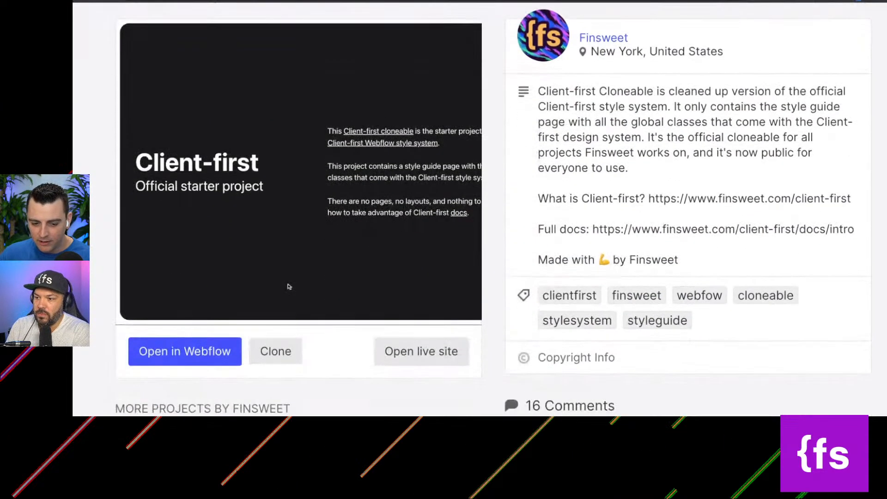
left_click(267, 351)
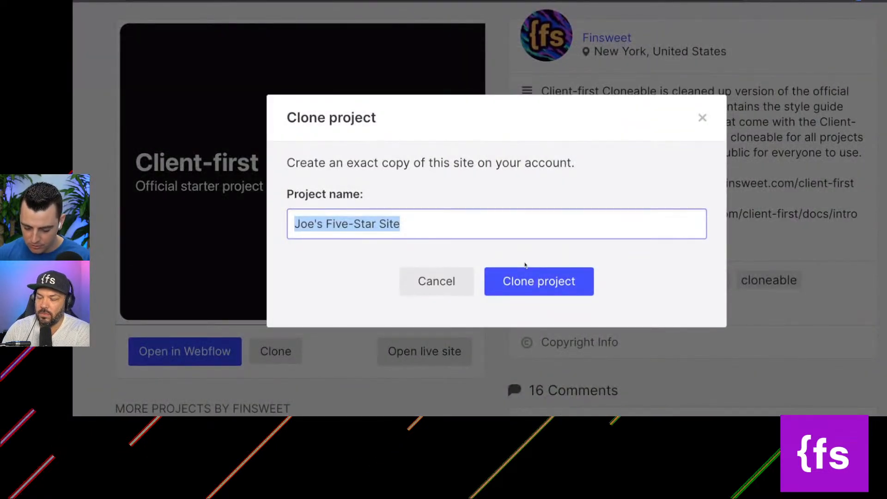
type("Styles for GOH")
left_click(539, 269)
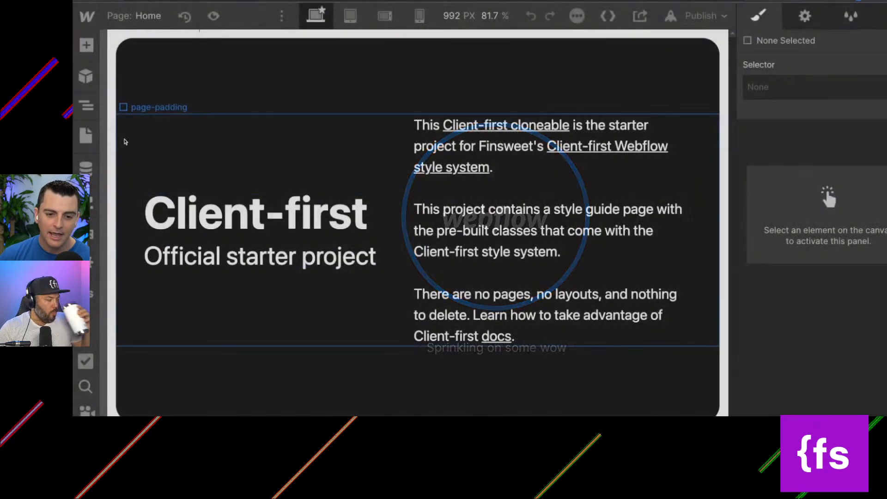
Expand the Home page structure from page-wrapper down through main-wrapper and the styleguide message blocks, and select page-padding.
left_click(86, 106)
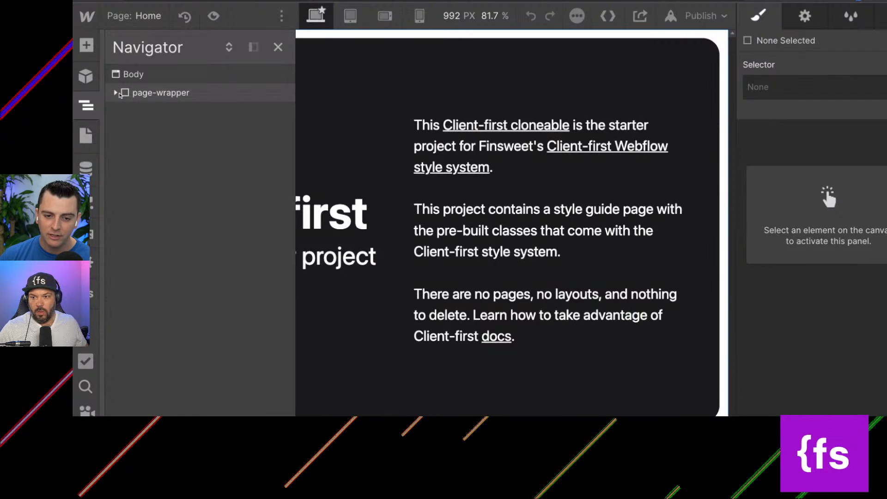
left_click(117, 93)
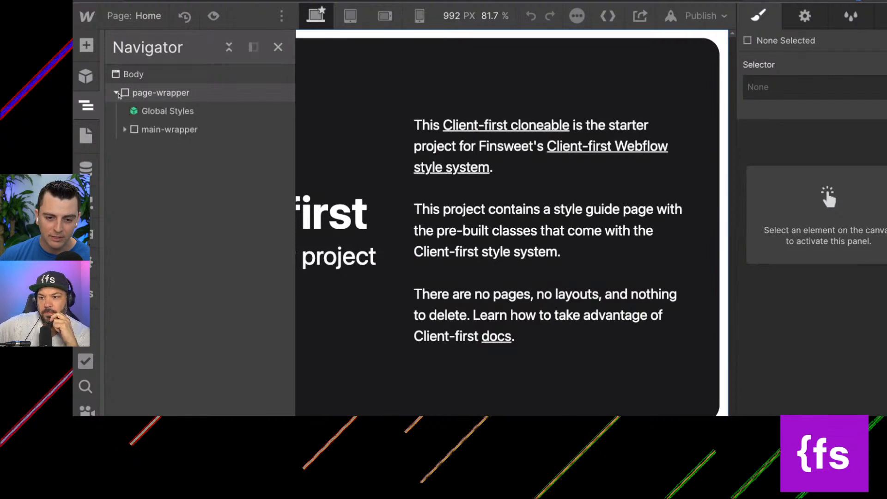
left_click(143, 128)
left_click(125, 129)
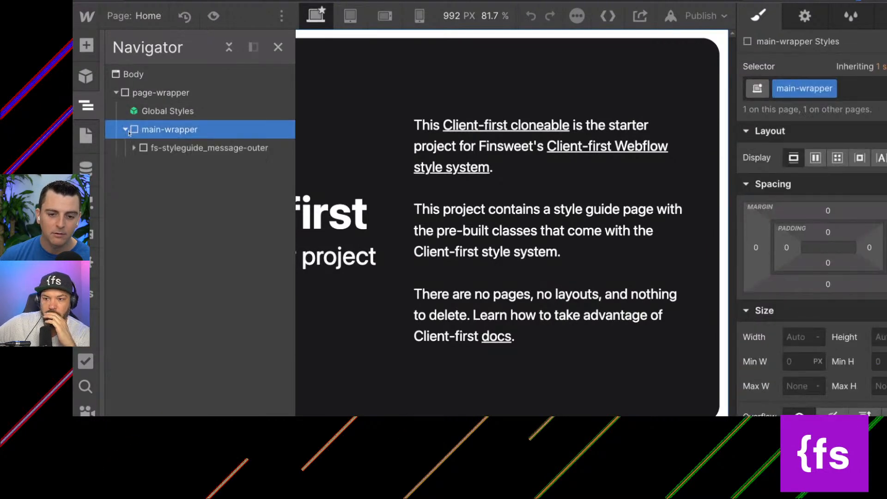
left_click(124, 92)
left_click(155, 130)
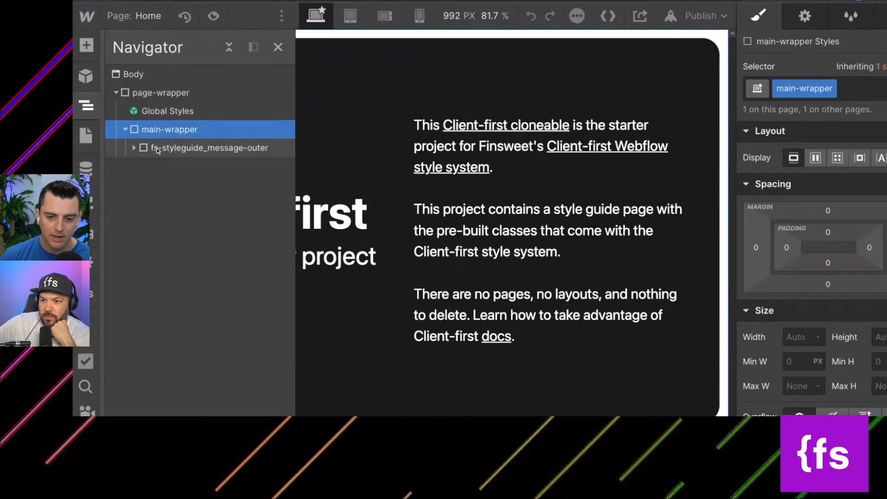
left_click(135, 148)
left_click(144, 166)
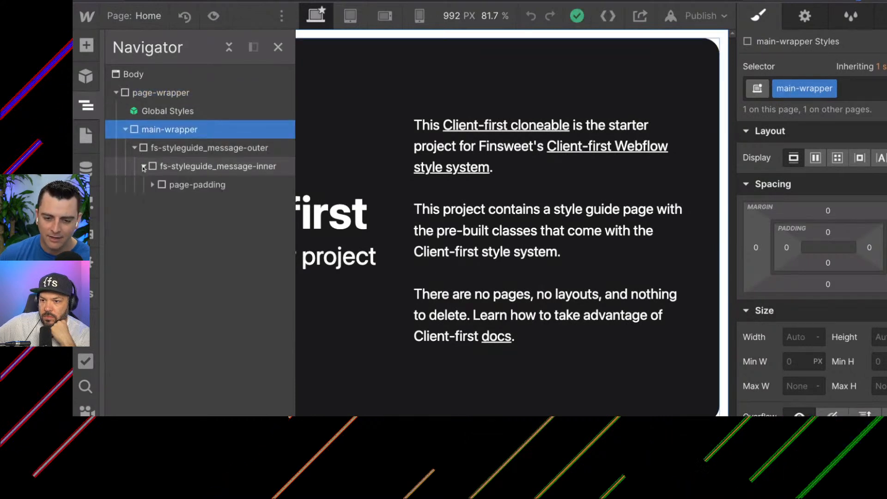
left_click(166, 184)
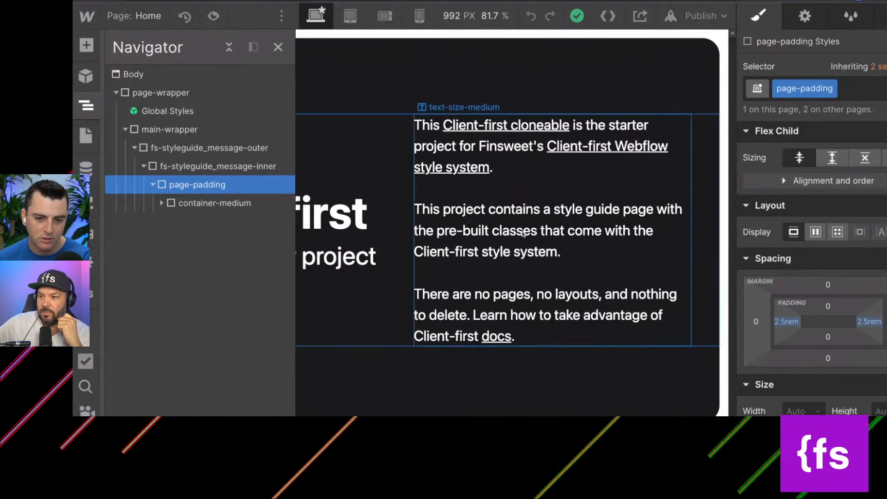
Move page-padding directly into main-wrapper and delete the leftover fs-styleguide_message-outer block.
left_click(167, 167)
left_click_drag(185, 185, 148, 151)
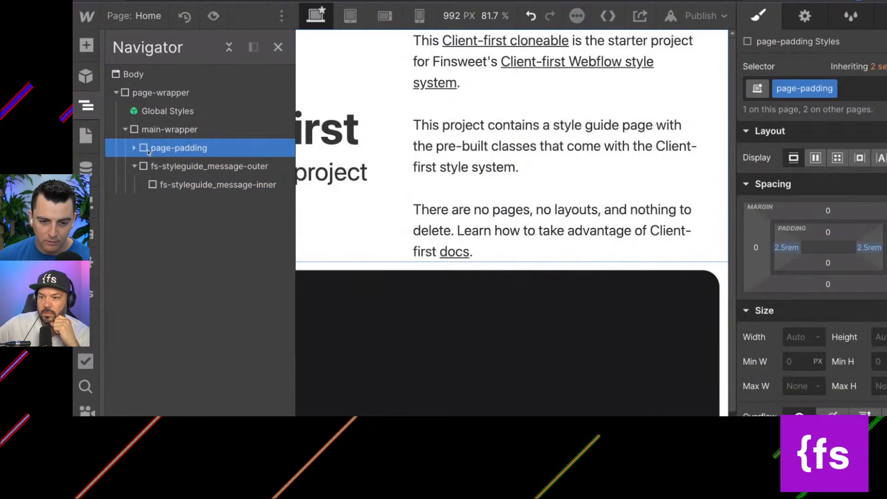
left_click(147, 167)
key("Delete")
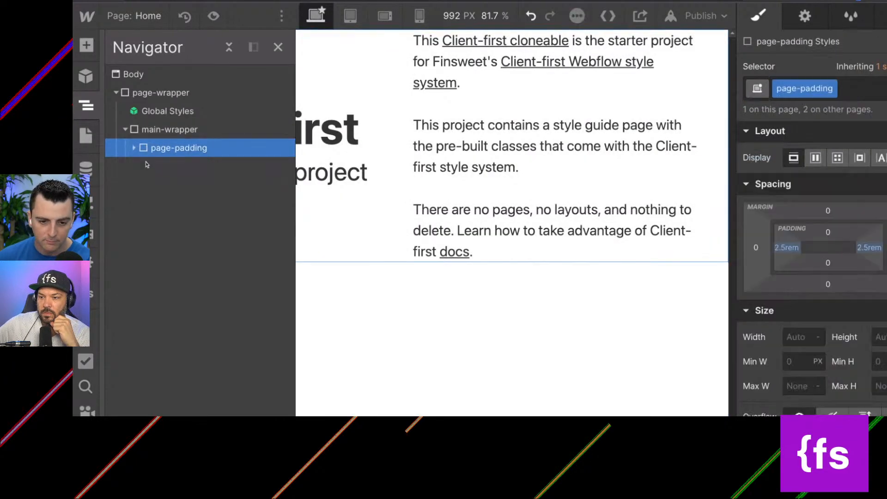
Expand page-padding and delete the starter content inside container-medium.
left_click(134, 148)
left_click(168, 167)
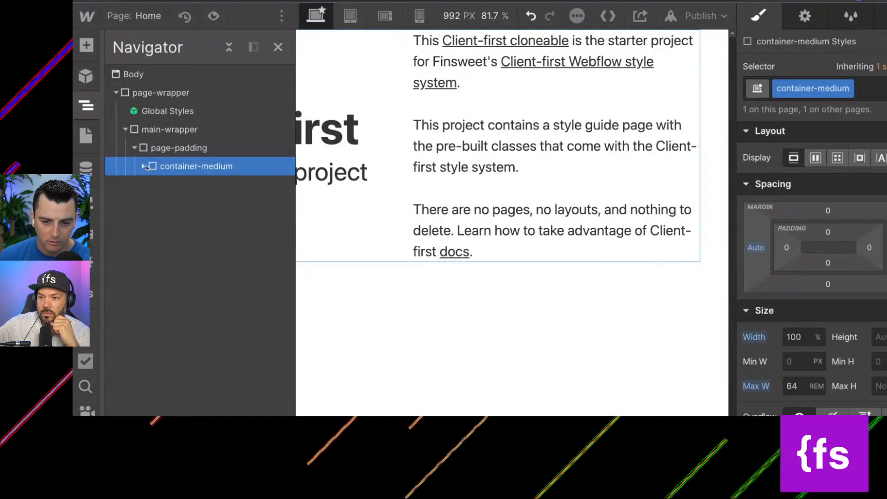
left_click(147, 167)
left_click(164, 184)
key("Delete")
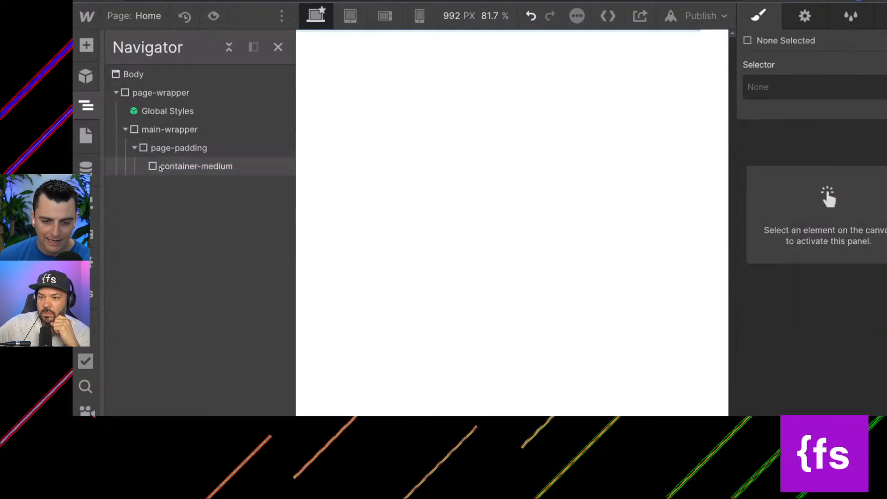
Add a div block inside page-padding and give it the existing class container-large.
left_click(176, 167)
left_click(165, 149)
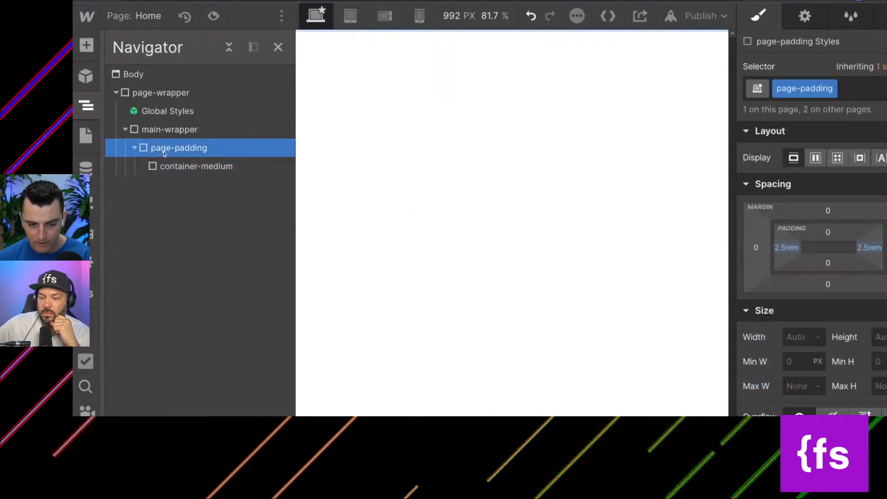
key("a")
left_click(135, 301)
left_click(795, 87)
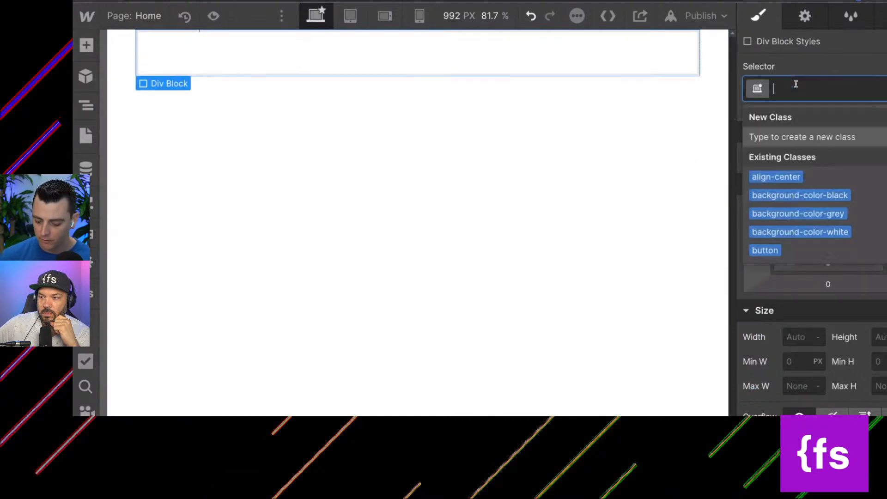
type("contain")
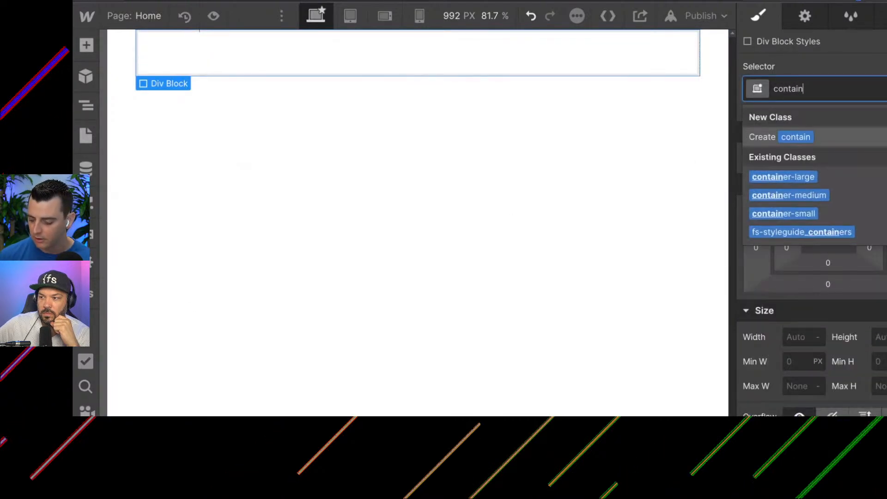
key("Down")
key("Return")
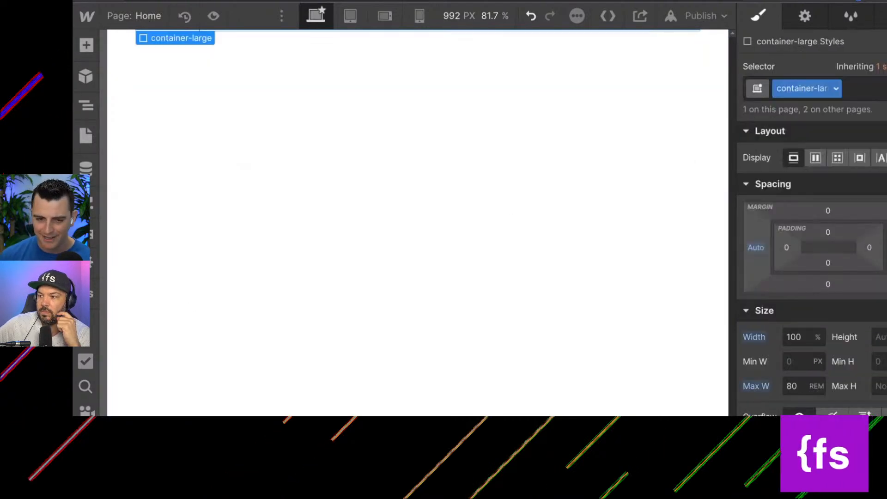
Add another div block inside page-padding and give it the existing class container-small.
left_click(86, 106)
left_click(166, 147)
key("a")
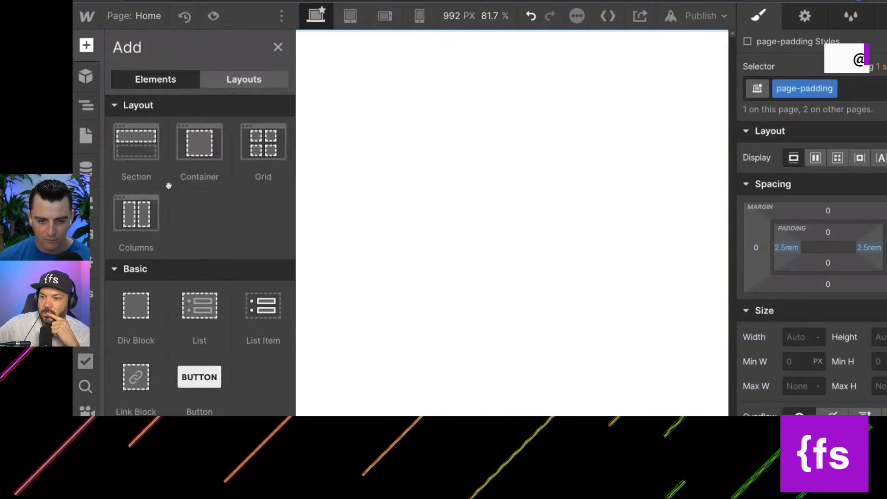
left_click(160, 310)
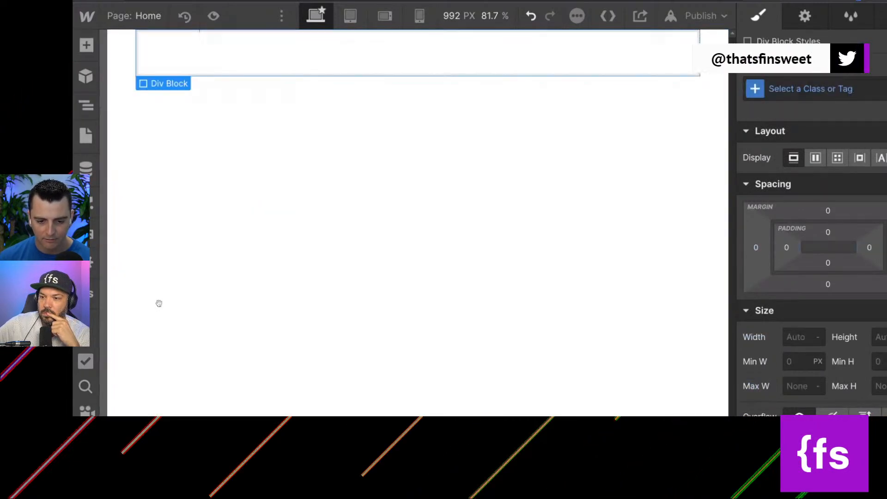
left_click(817, 88)
type("container-sma")
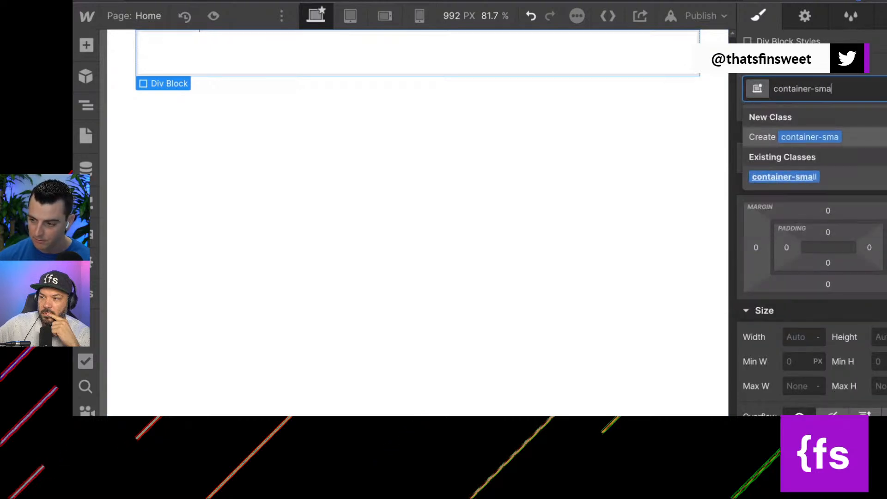
key("Return")
left_click(87, 107)
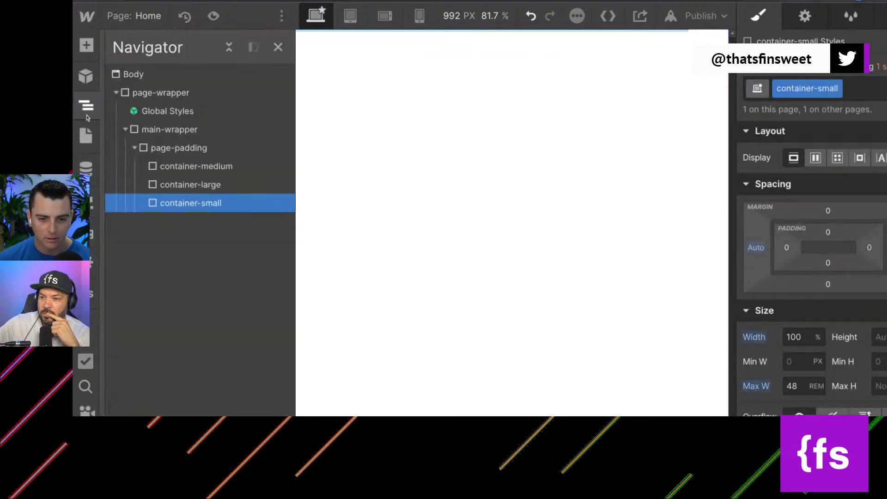
left_click(179, 148)
key("a")
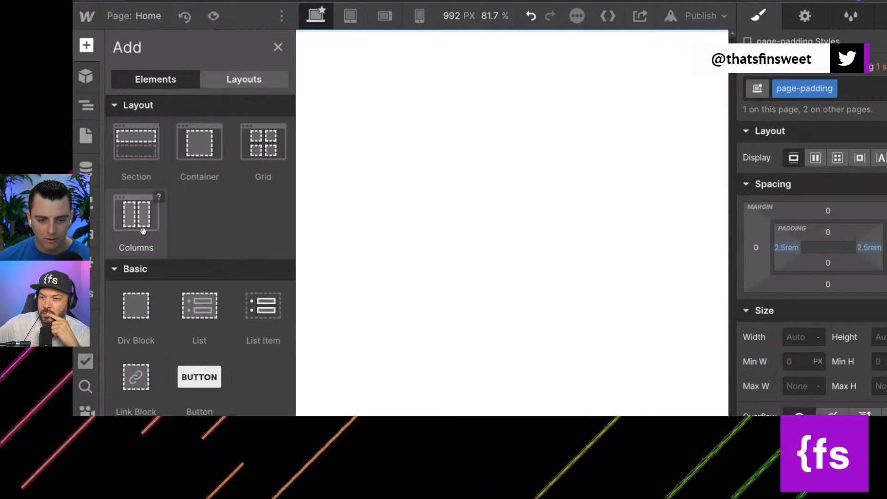
left_click(126, 320)
left_click(802, 89)
type("contain")
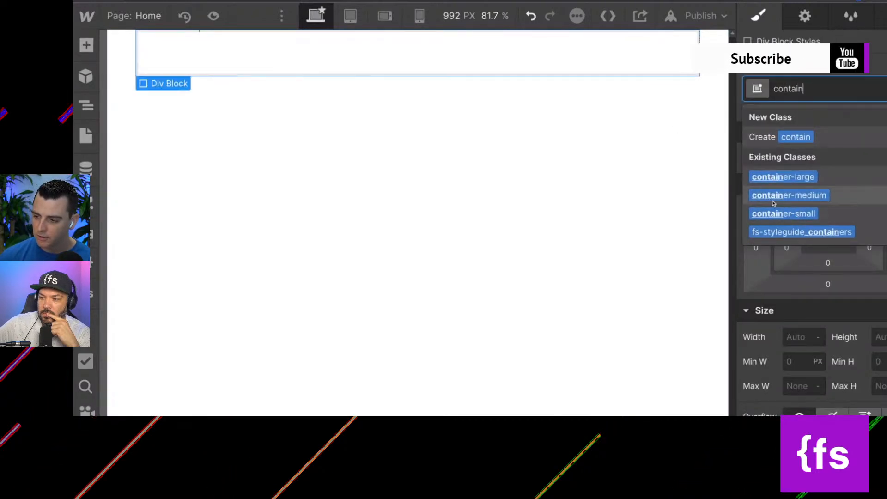
left_click(87, 106)
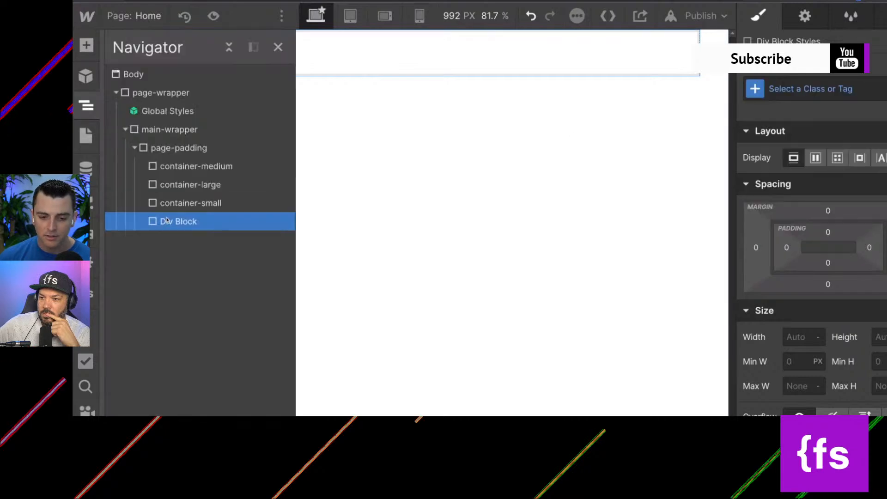
key("Delete")
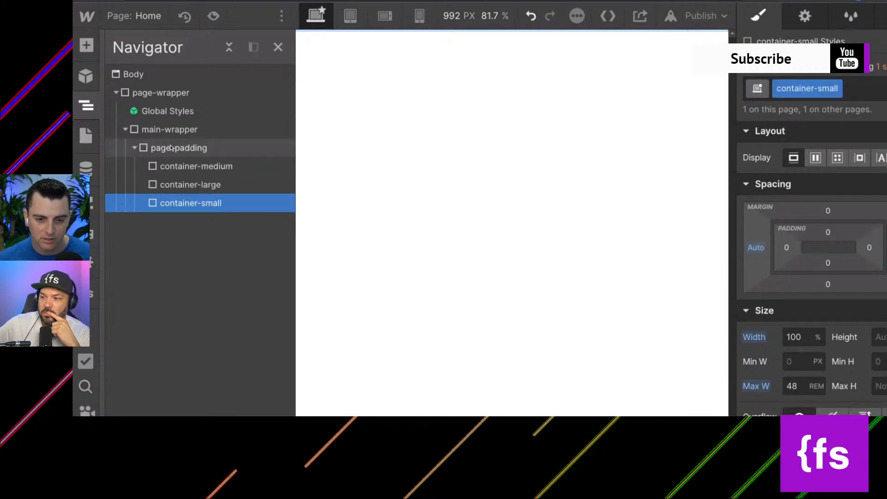
Move Global Styles out of page-wrapper to directly under Body, and copy page-wrapper into new-body of the event site's Home page.
left_click(137, 114)
left_click_drag(137, 113, 147, 100)
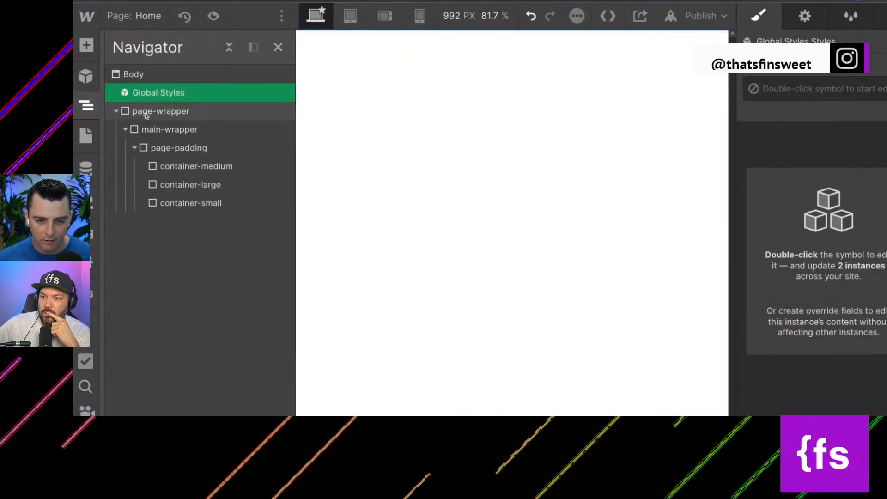
left_click(194, 114)
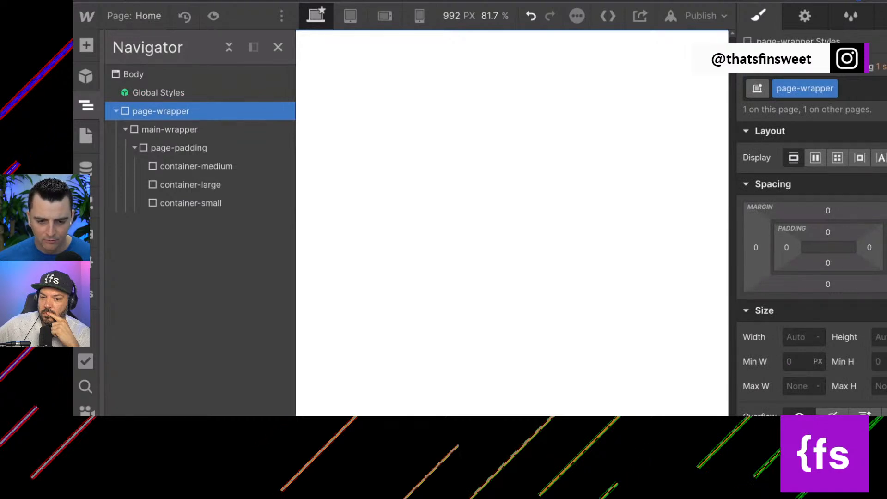
left_click(115, 111)
left_click(116, 110)
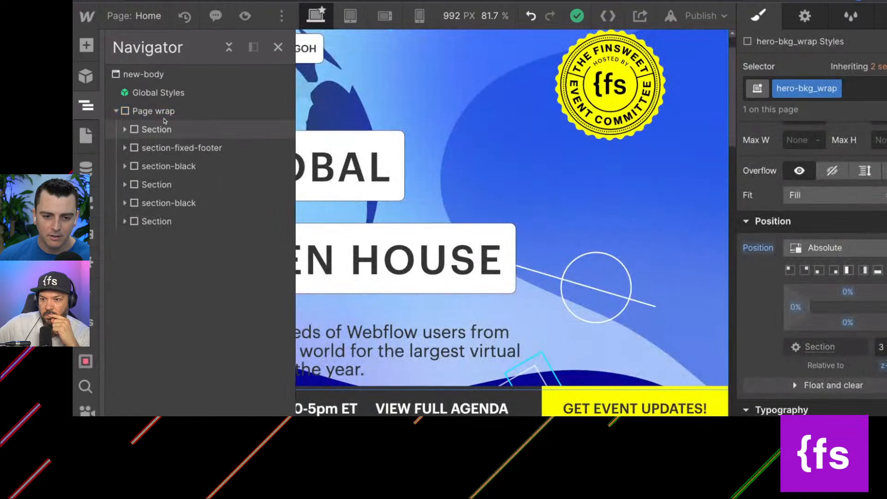
left_click(129, 74)
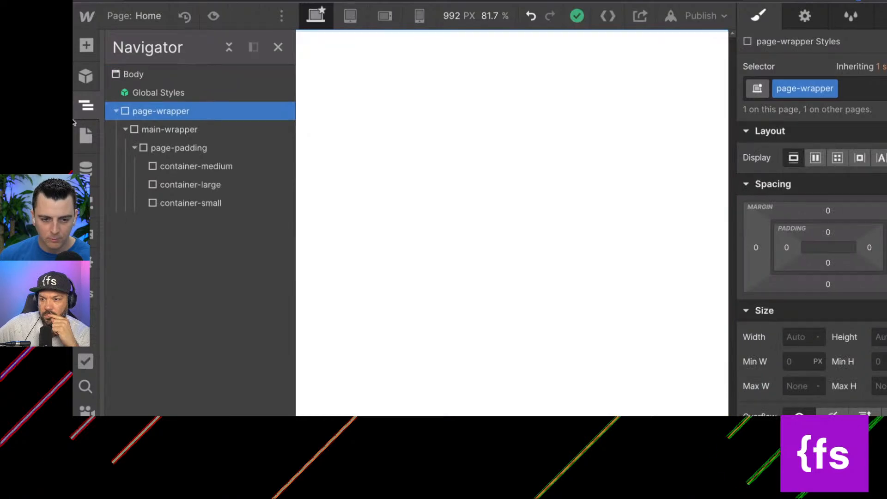
On the starter project's Style Guide page, remove the fs-styleguide_1-col class from the block holding the heading classes.
left_click(86, 135)
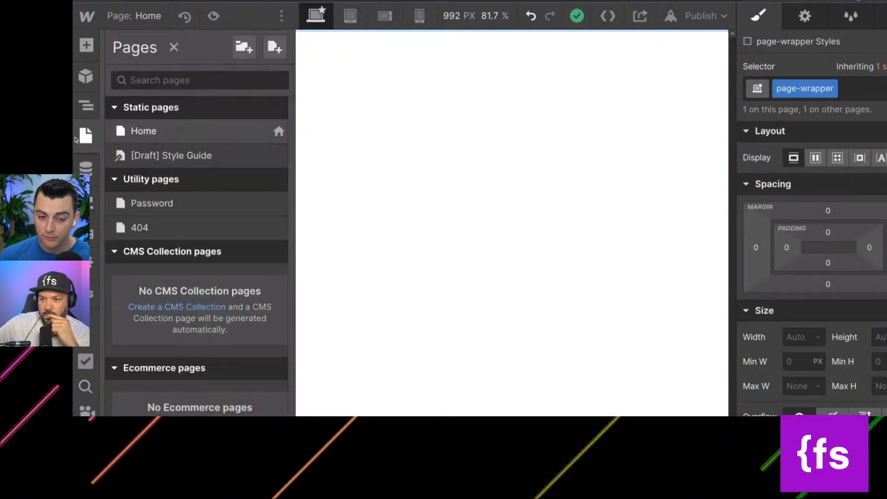
left_click(139, 162)
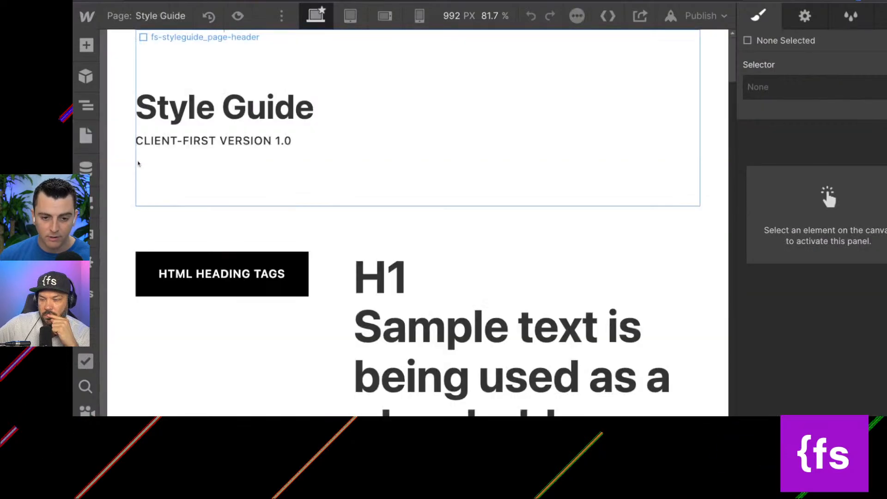
scroll(231, 218, "down", 8)
scroll(229, 218, "down", 10)
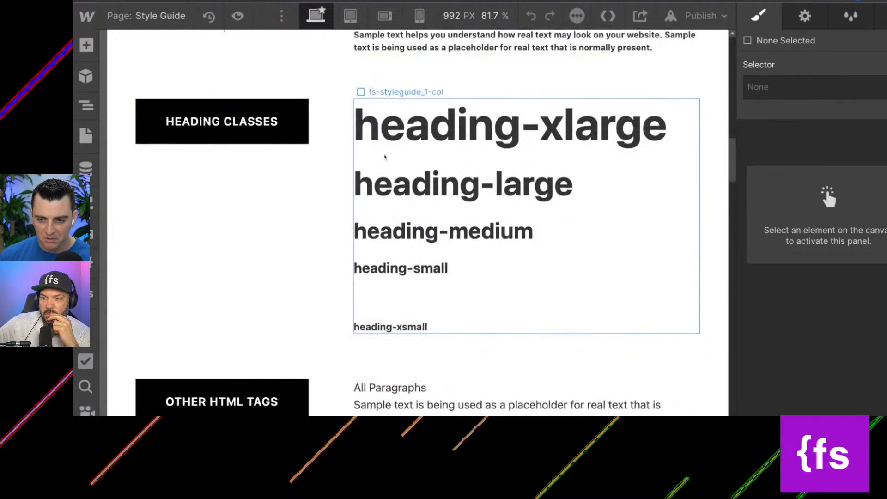
left_click(384, 154)
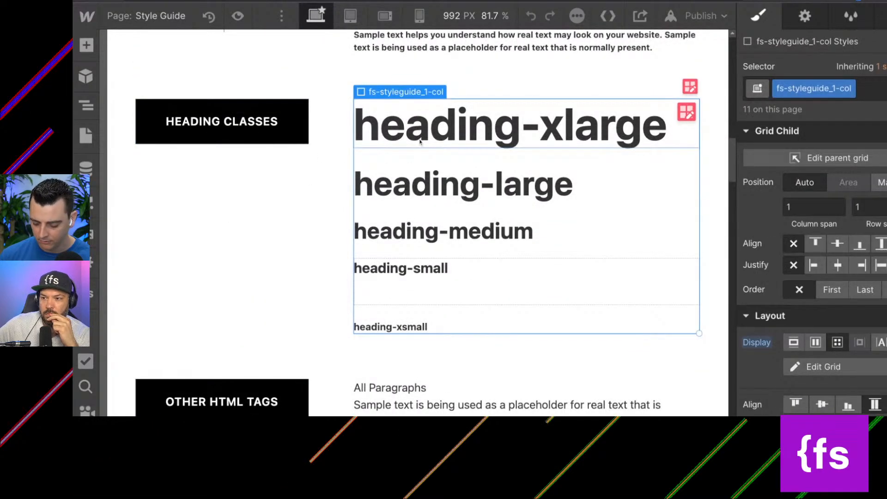
scroll(420, 138, "down", 1)
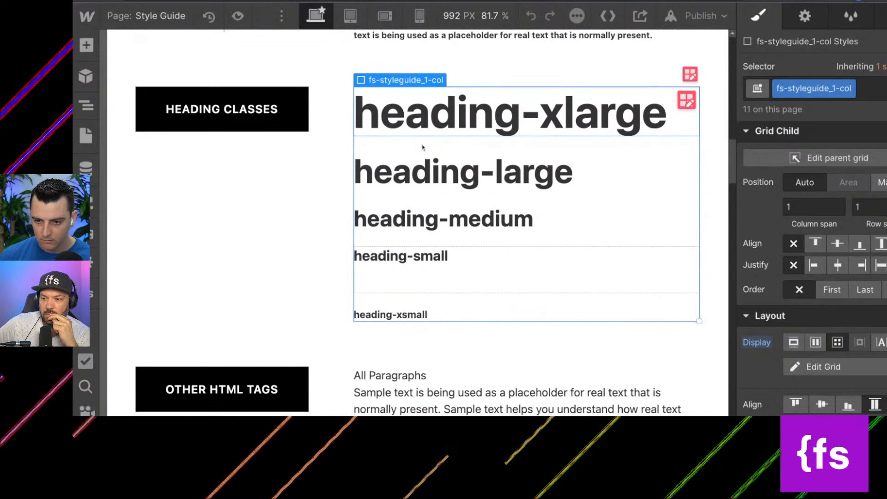
left_click(415, 126)
key("Up")
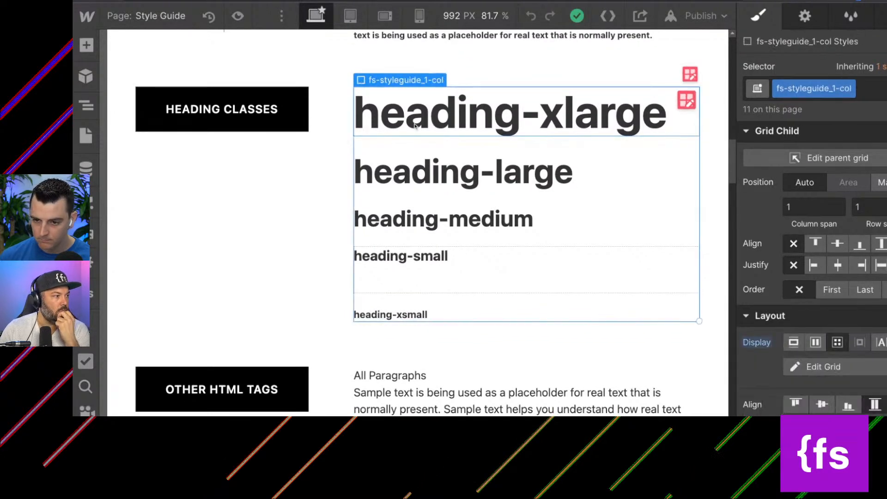
left_click(880, 91)
key("BackSpace")
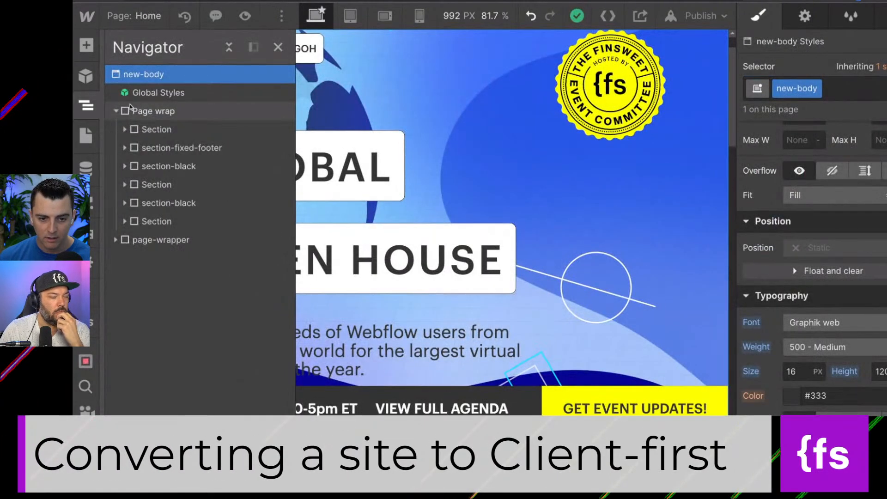
Try pasting the copied content into new-body of the event site's Home page, and undo that paste.
key("ctrl+v")
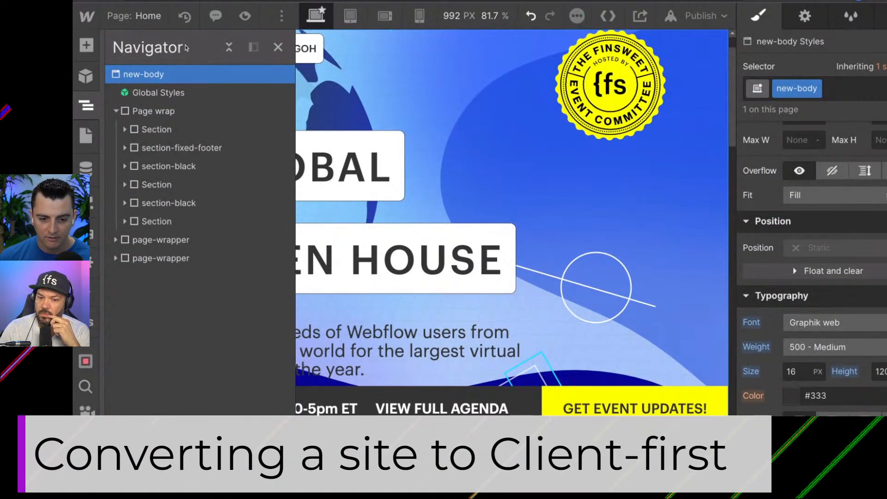
key("ctrl+z")
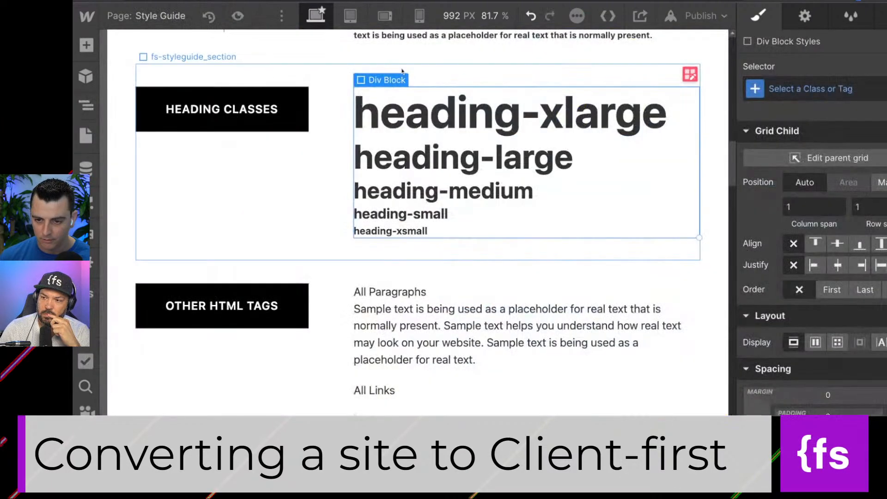
Move heading-xlarge below heading-xsmall in the Style Guide's heading classes block, and copy that block into new-body of the event site's Home page.
left_click(388, 86)
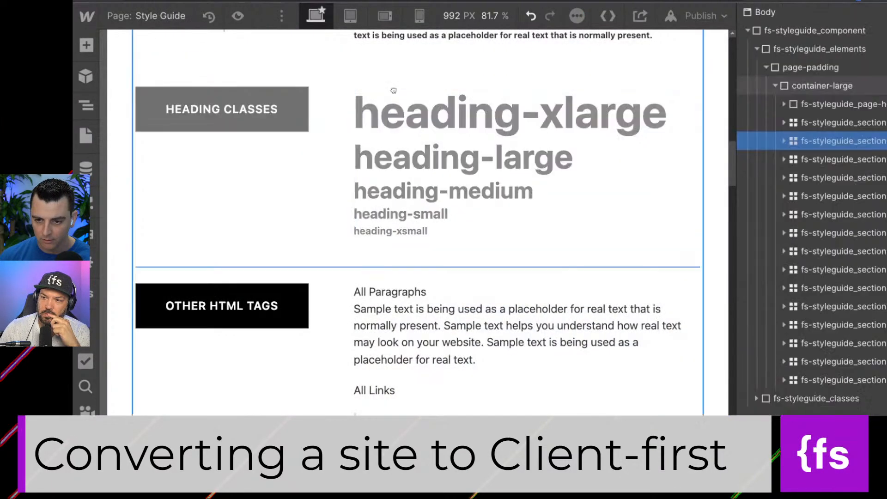
left_click_drag(389, 110, 393, 234)
key("Up")
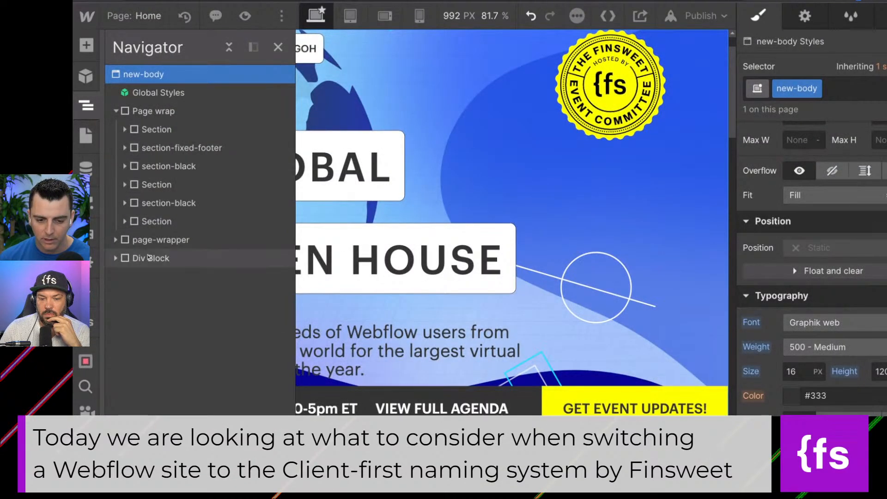
left_click(143, 258)
left_click(115, 258)
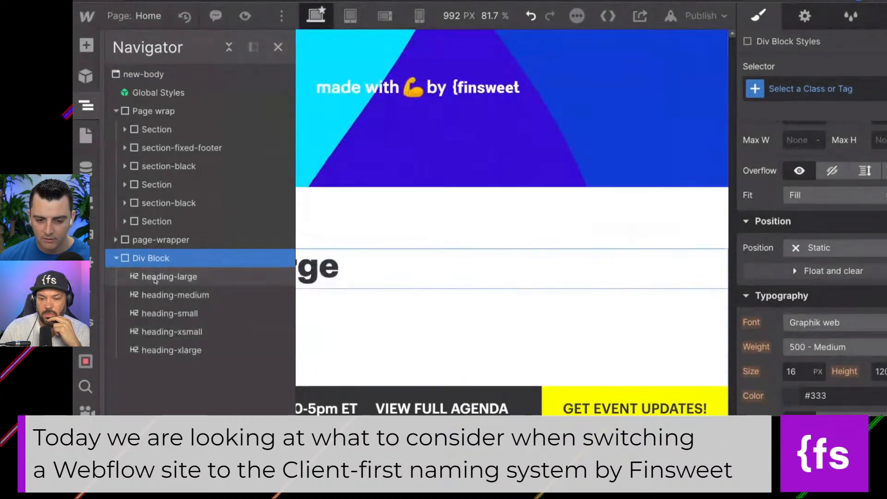
left_click(157, 276)
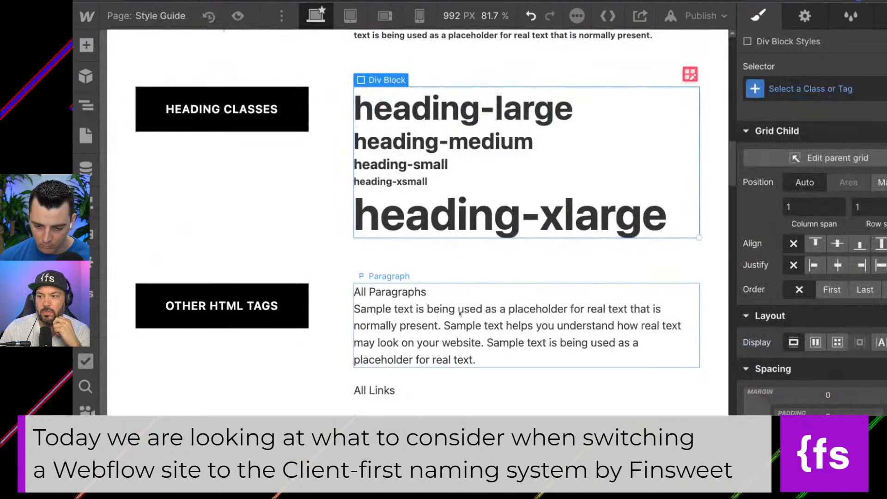
Look over the Other HTML Tags section on the starter project's Style Guide page, down to the text classes.
scroll(459, 314, "down", 2)
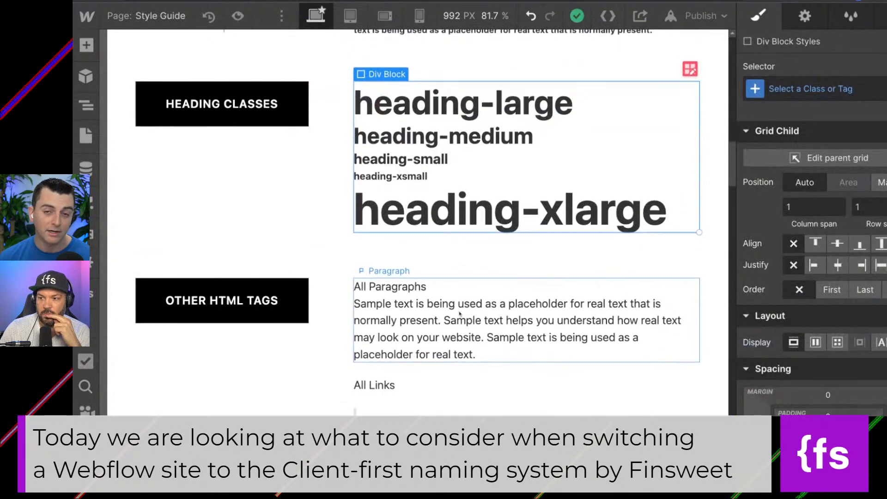
scroll(460, 314, "down", 3)
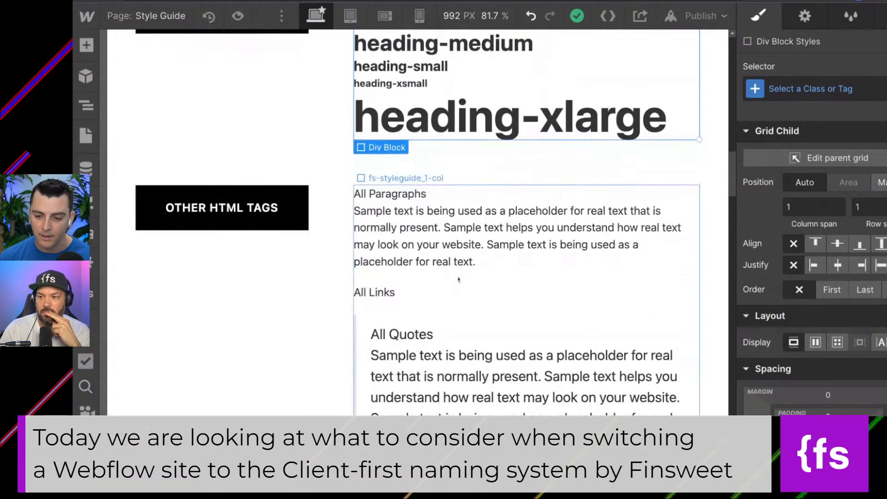
left_click(459, 279)
scroll(459, 279, "down", 8)
scroll(459, 279, "up", 5)
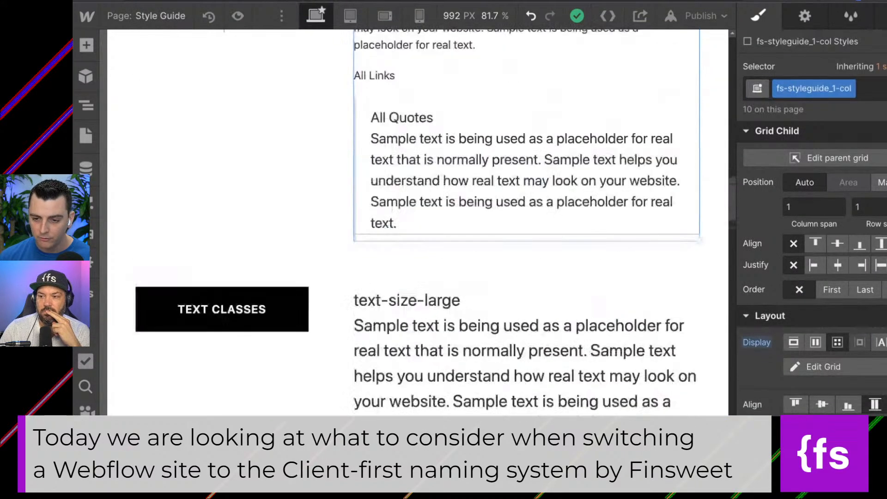
left_click(392, 153)
left_click_drag(394, 190, 403, 236)
scroll(375, 238, "down", 5)
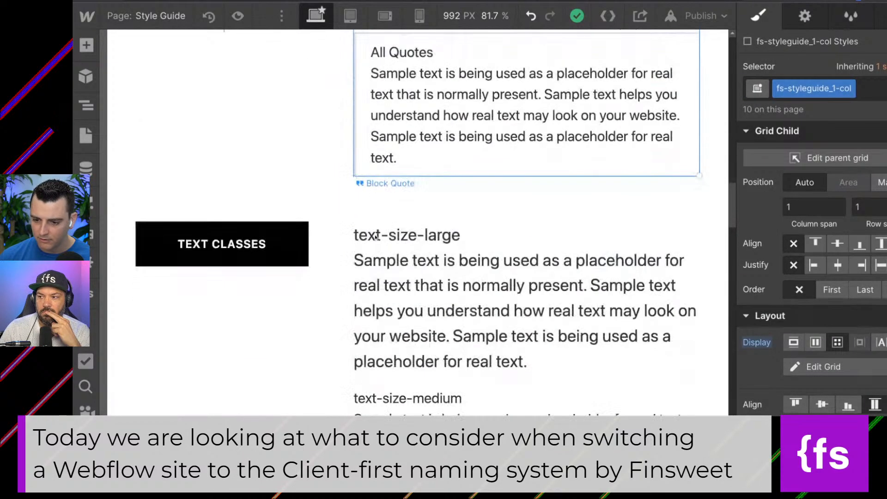
Remove the fs-styleguide_1-col class from the block holding the text size and text style classes.
left_click(380, 258)
key("Up")
scroll(381, 258, "down", 7)
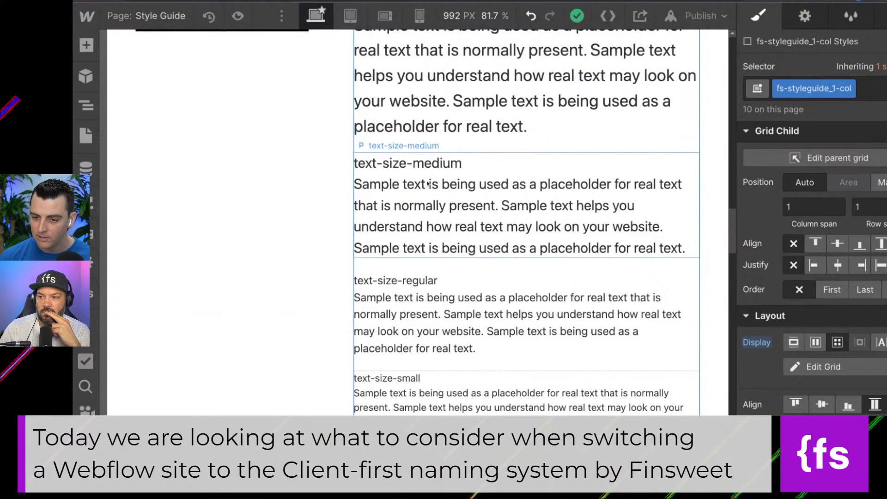
scroll(429, 184, "up", 2)
scroll(429, 184, "down", 5)
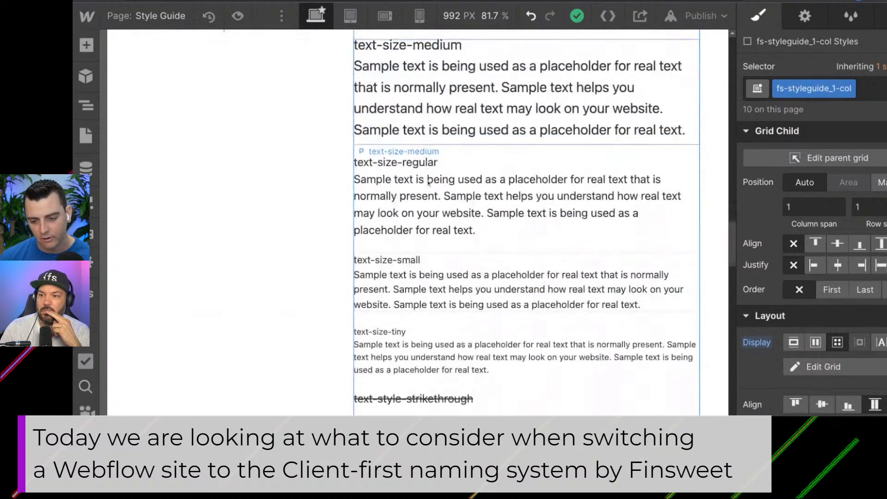
scroll(443, 276, "down", 5)
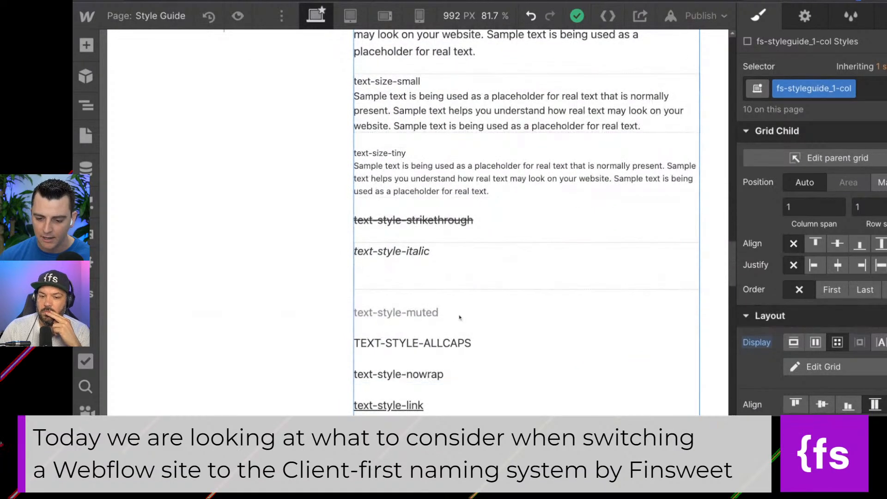
scroll(443, 277, "down", 3)
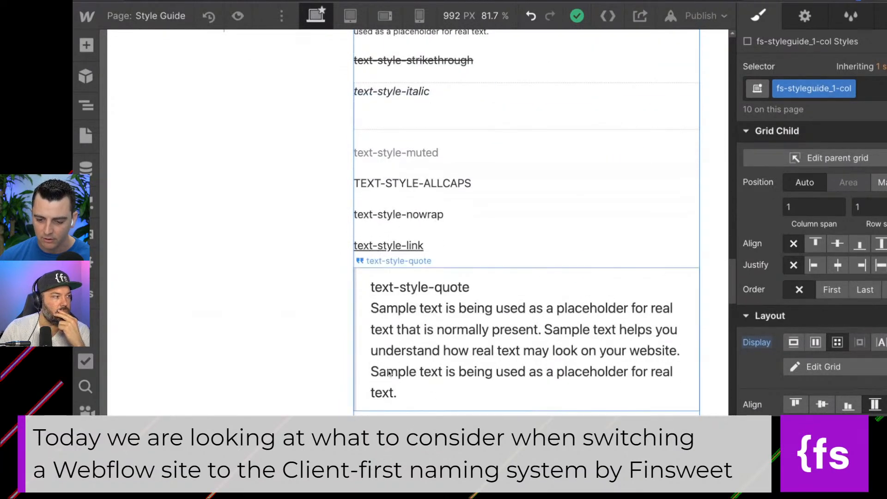
scroll(389, 373, "down", 5)
left_click(873, 96)
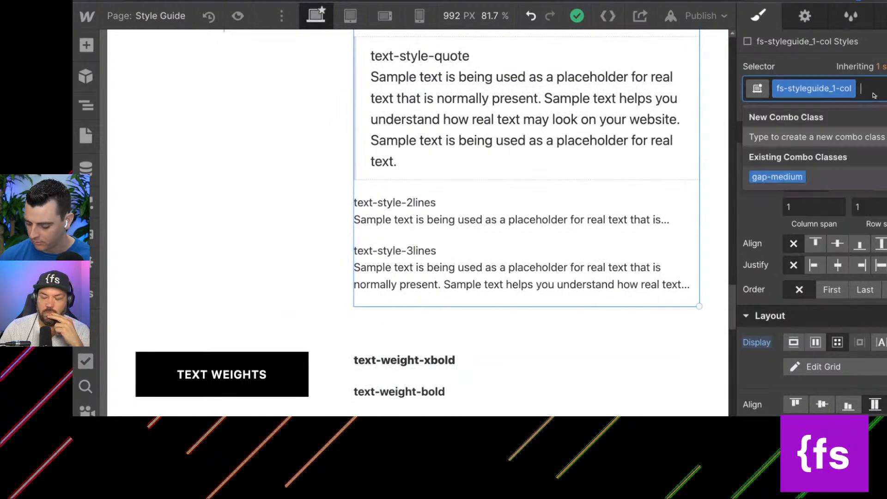
key("BackSpace")
scroll(564, 162, "up", 6)
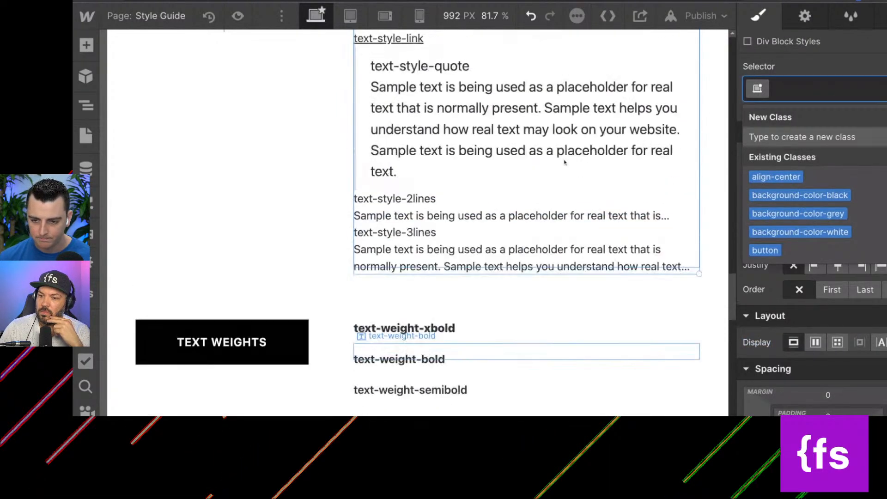
Copy the text classes block from the Style Guide page into new-body of the event site's Home page.
left_click(715, 132)
scroll(715, 134, "up", 10)
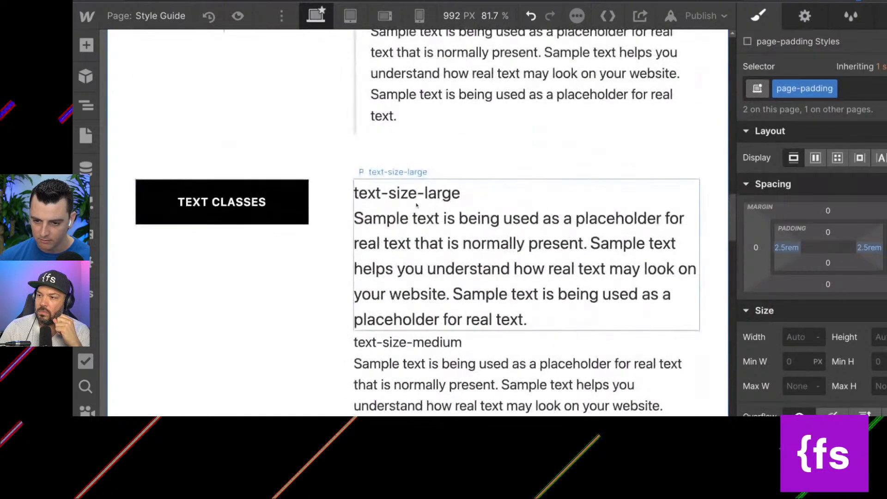
left_click(411, 211)
key("Up")
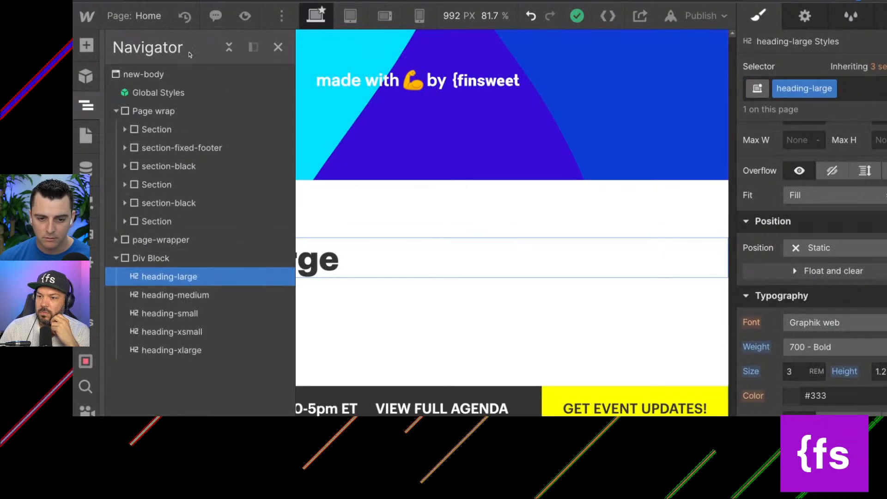
left_click(178, 76)
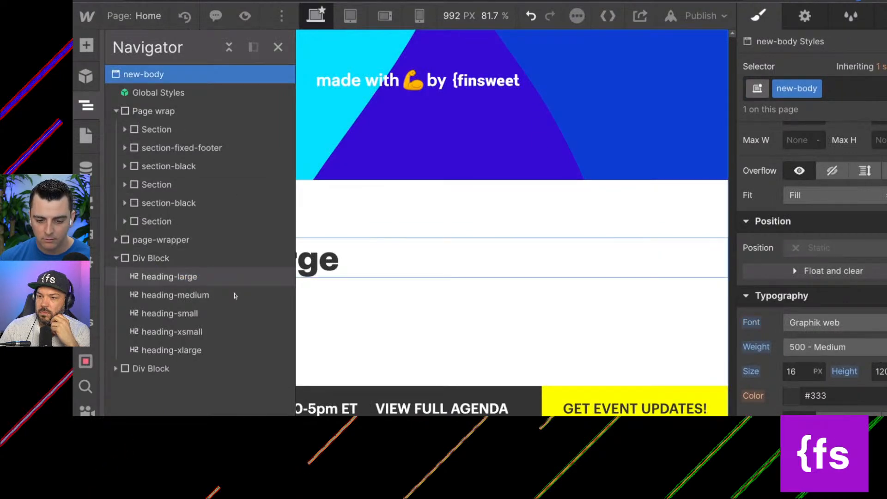
left_click(148, 368)
left_click(117, 369)
left_click(116, 371)
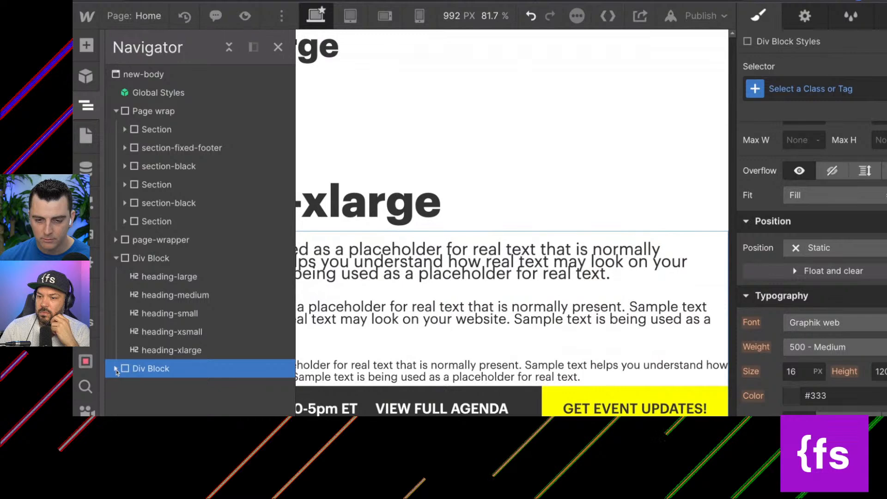
On the starter project's Style Guide page, remove the fs-styleguide_1-col class from the block holding the text weights.
left_click(381, 1)
scroll(449, 236, "down", 15)
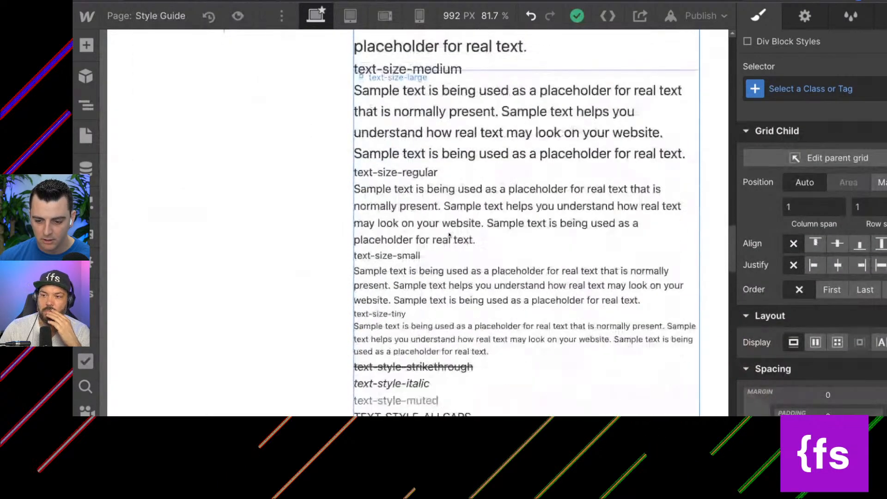
scroll(549, 201, "up", 3)
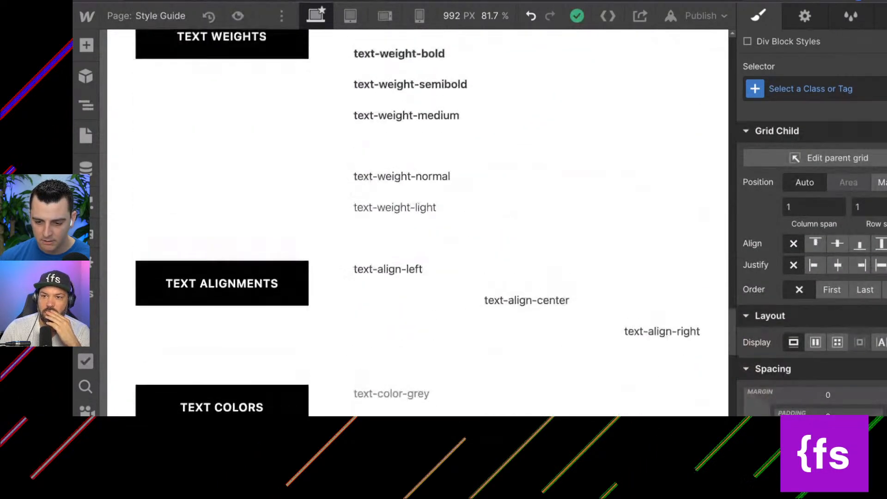
left_click(542, 271)
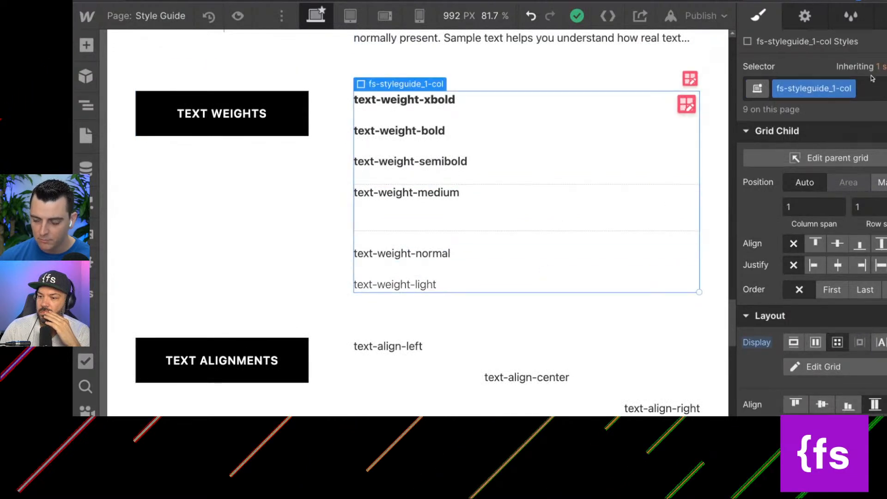
left_click(872, 95)
key("BackSpace")
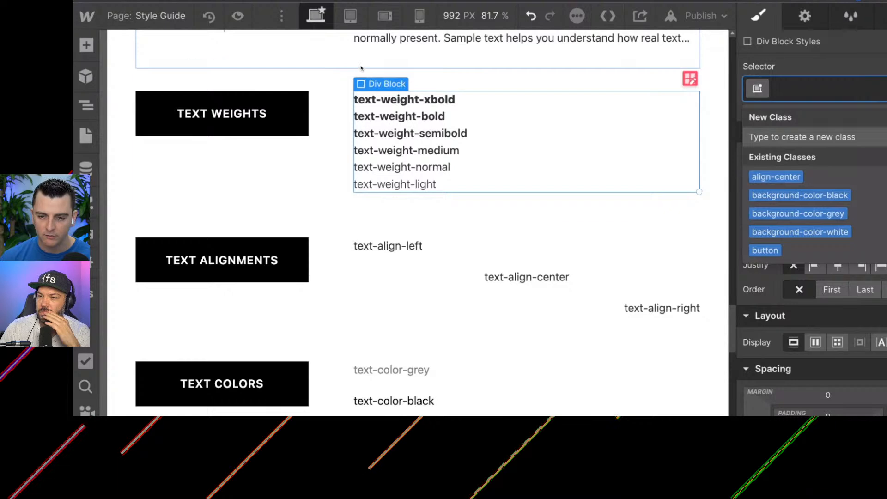
key("Escape")
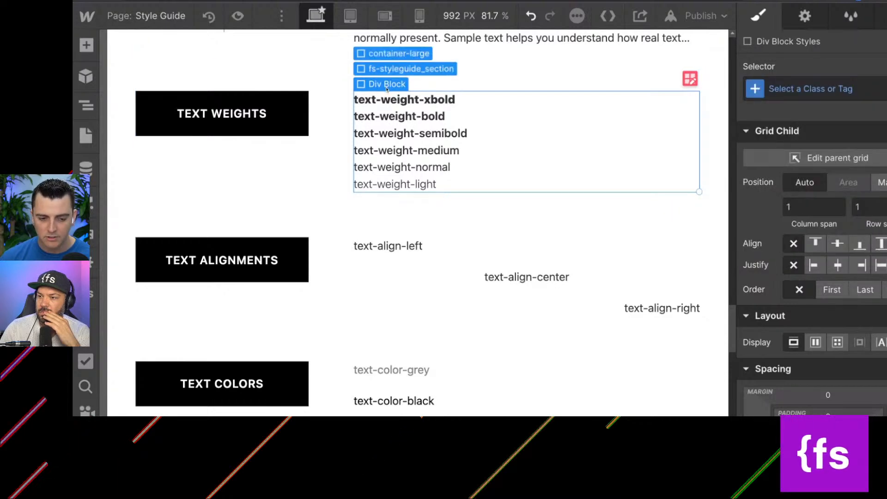
Copy the text weights block into Page wrap on the event site's Home page.
left_click(168, 1)
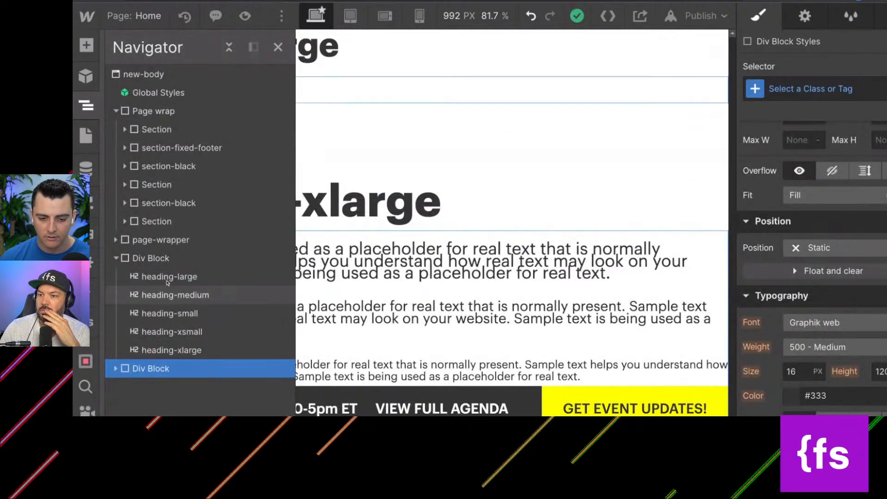
left_click(115, 258)
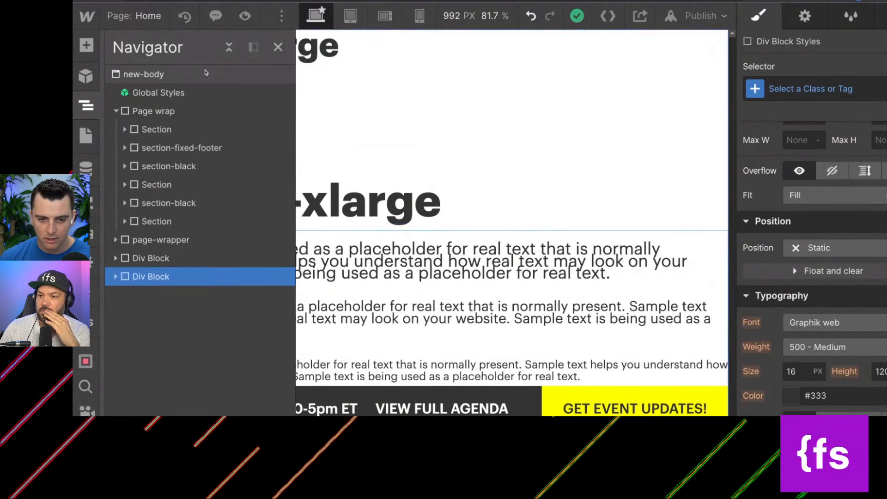
left_click(156, 111)
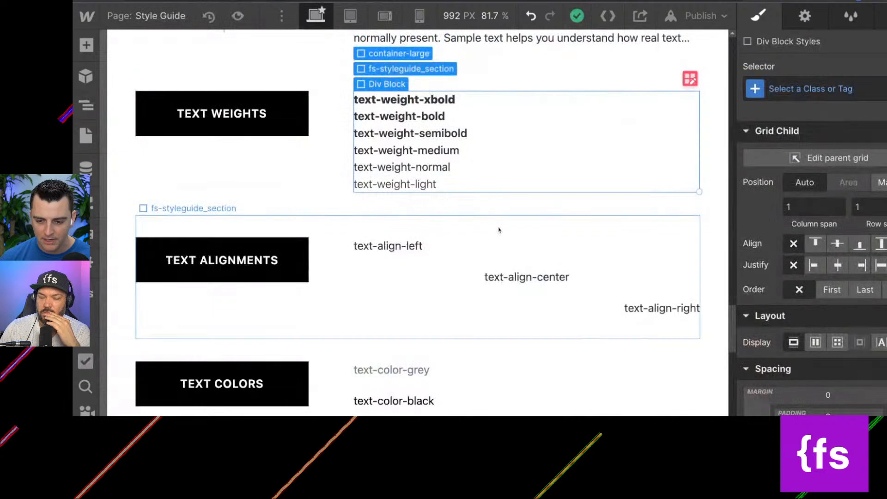
On the starter project's Style Guide page, remove the fs-styleguide_1-col class from the block holding the text alignments.
left_click(497, 257)
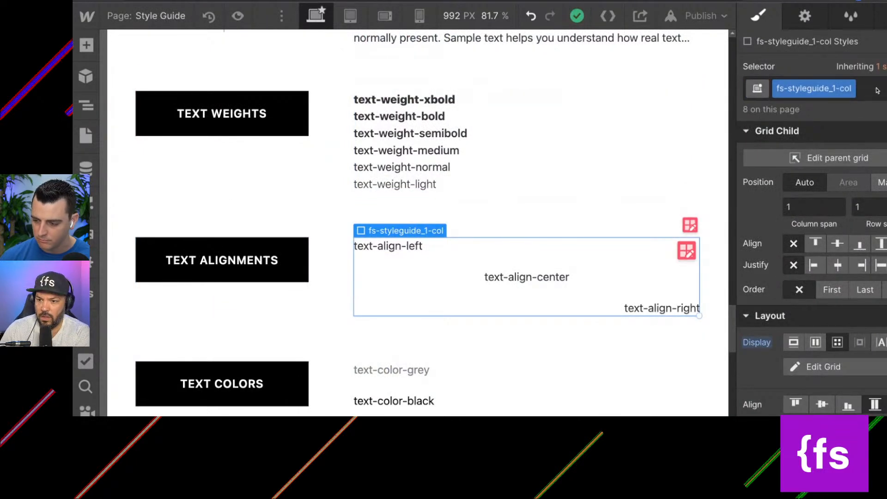
key("ctrl+Return")
key("BackSpace")
left_click(398, 231)
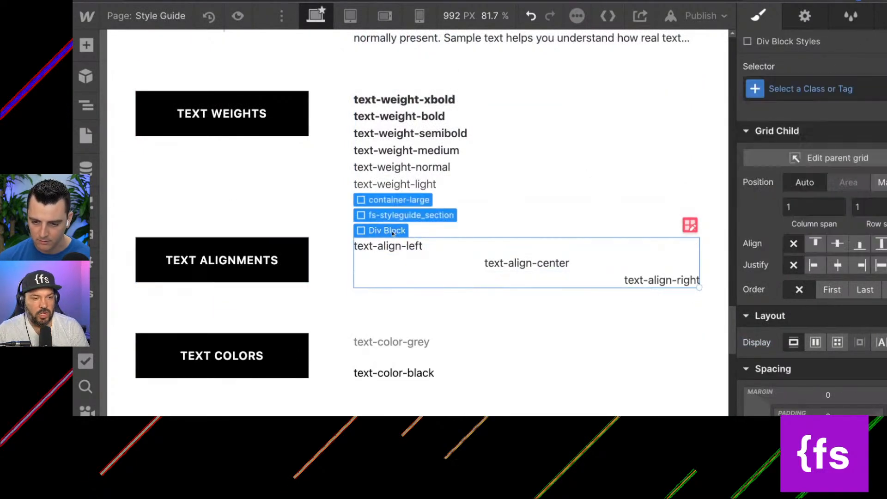
left_click_drag(406, 212, 388, 240)
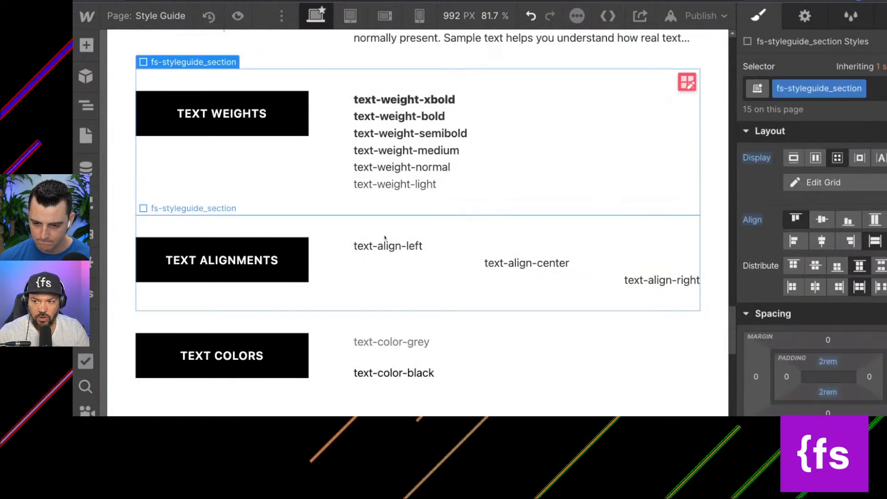
Copy the text alignments block into new-body of the event site's Home page.
left_click(447, 267)
key("Up")
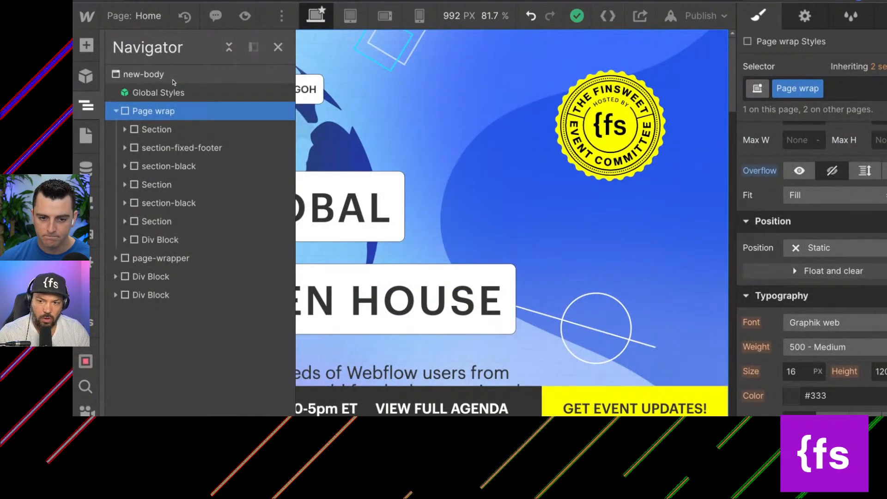
left_click(173, 78)
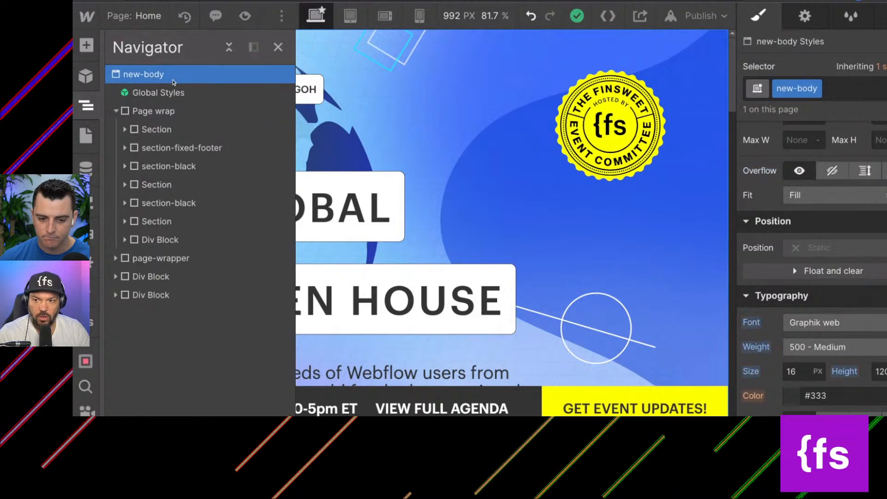
key("ctrl+v")
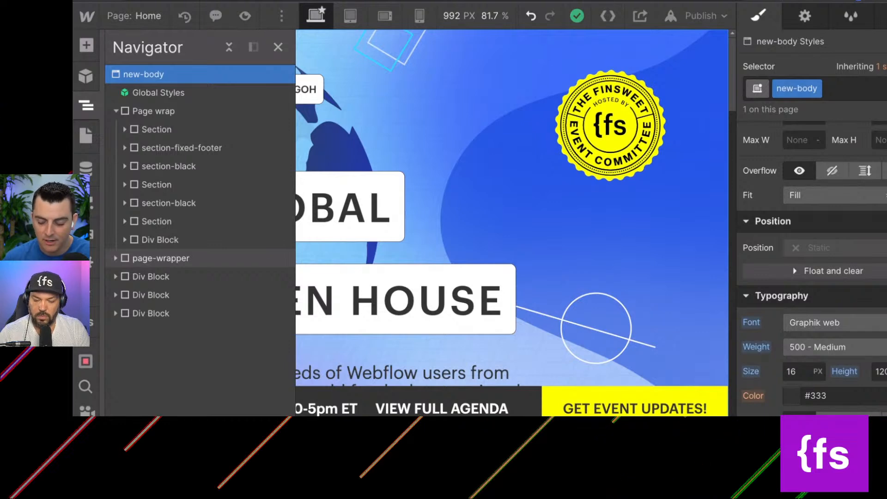
Move the text alignments block into the div block holding the text sizes and text styles on the event site's Home page.
left_click(110, 261)
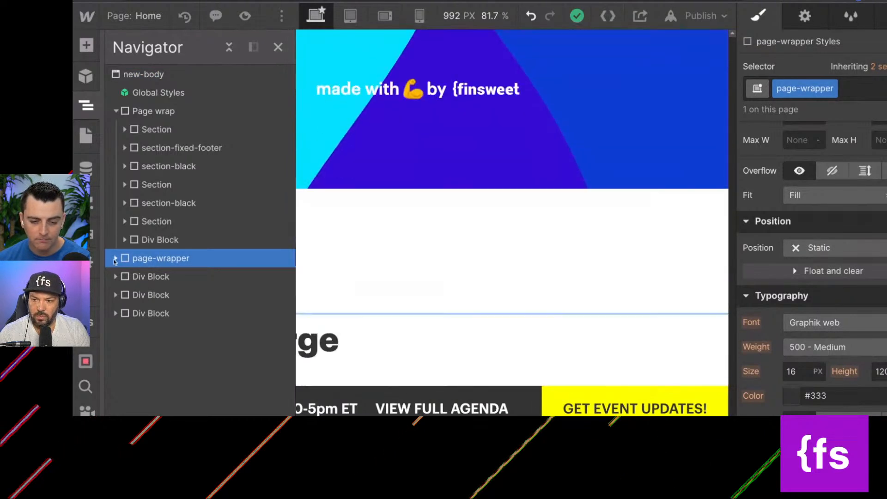
left_click(115, 258)
left_click(115, 277)
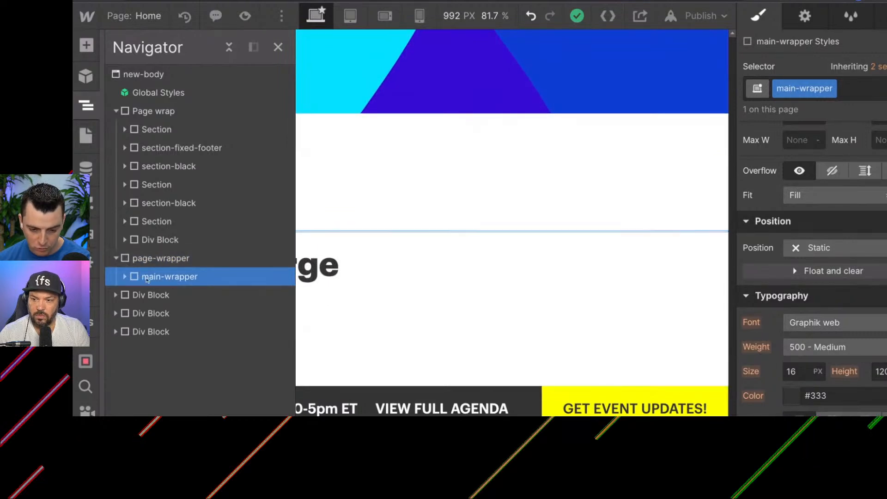
left_click(116, 294)
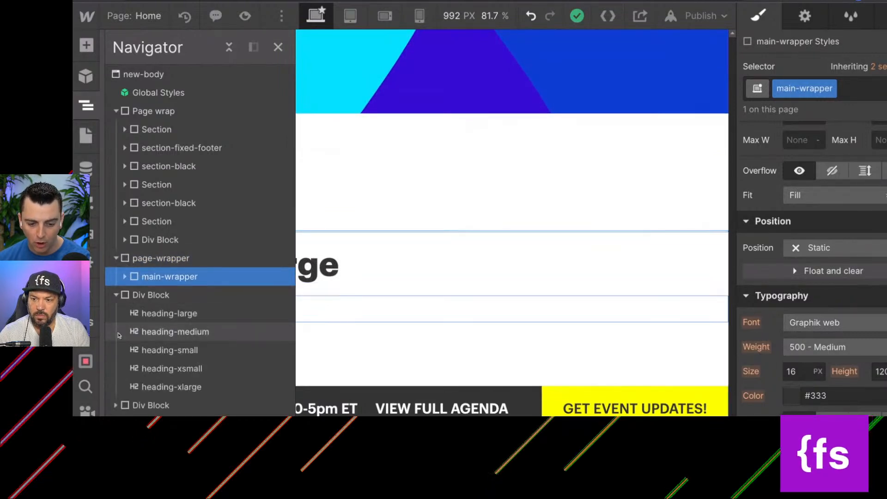
left_click(116, 405)
scroll(184, 324, "down", 5)
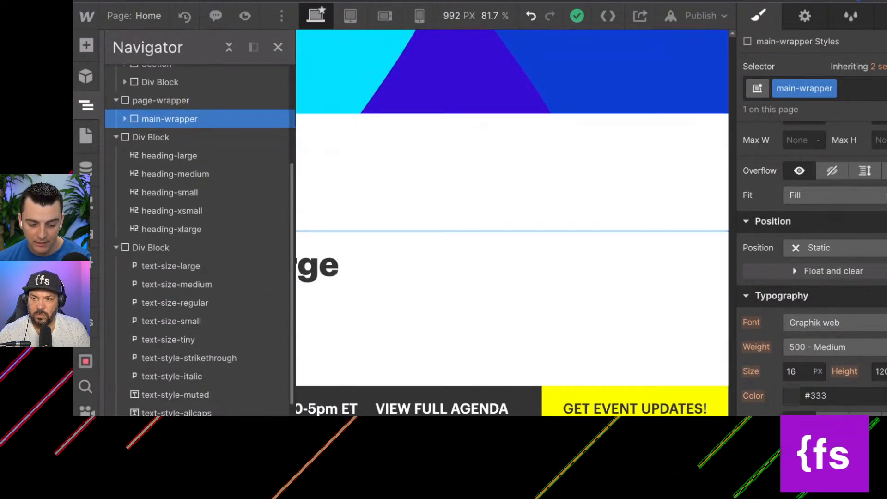
scroll(116, 396, "down", 1)
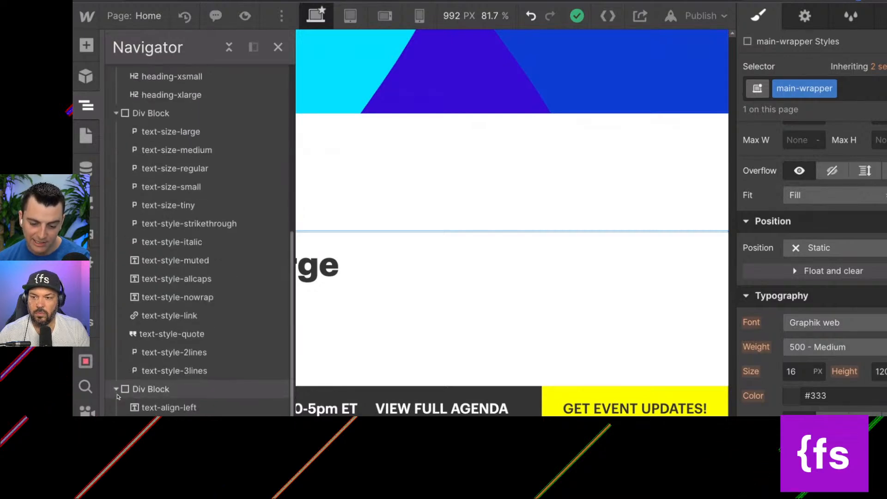
left_click(134, 390)
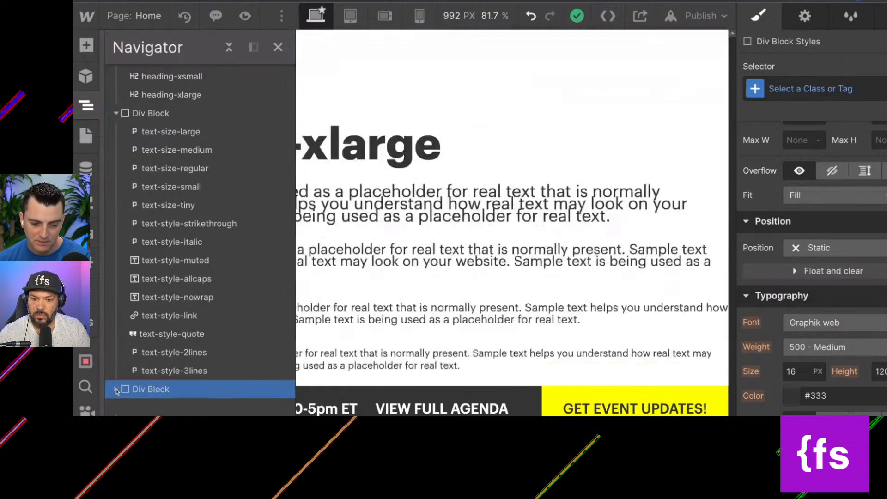
left_click_drag(134, 390, 176, 387)
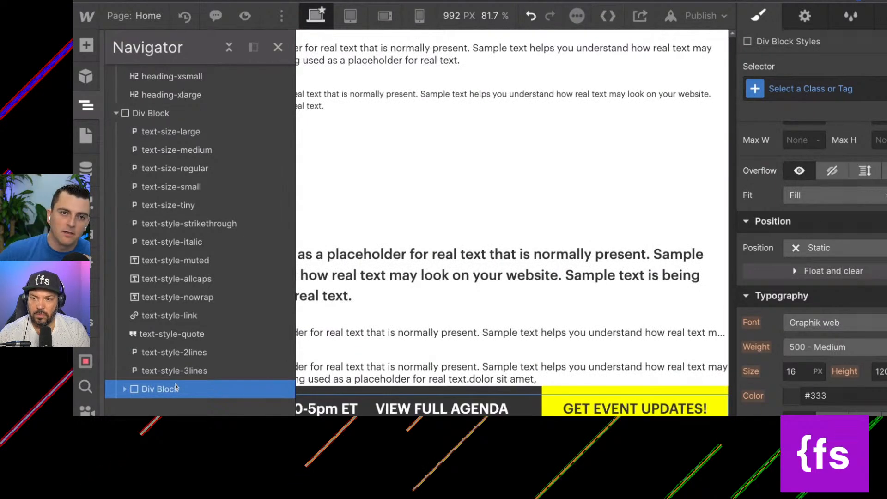
Collapse the text styles, headings and page-wrapper blocks in the Home page structure.
scroll(176, 387, "up", 5)
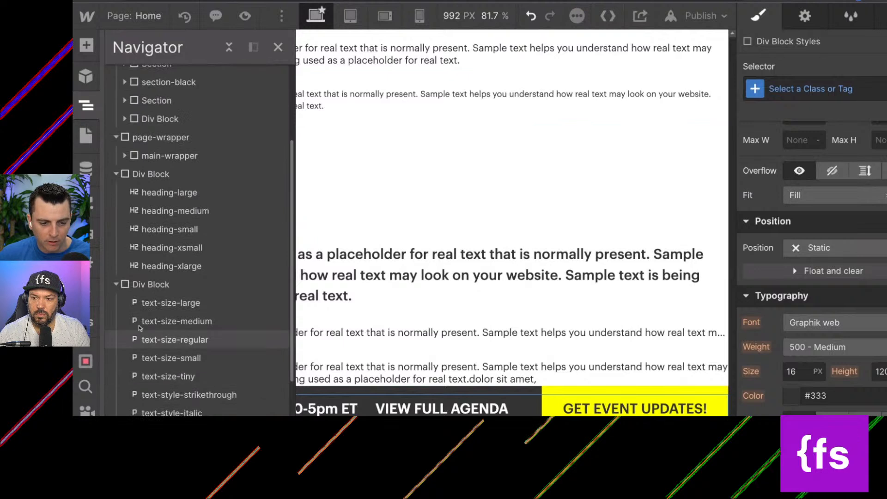
left_click(116, 285)
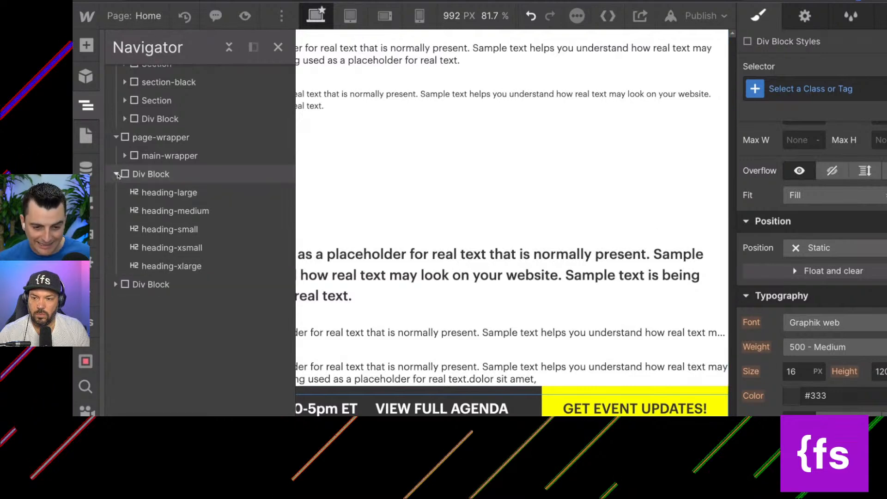
left_click(116, 174)
left_click(117, 138)
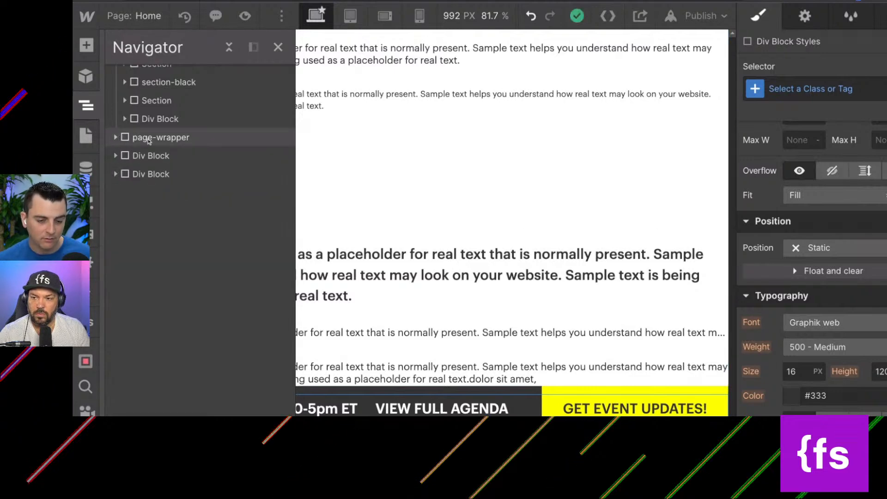
left_click(136, 138)
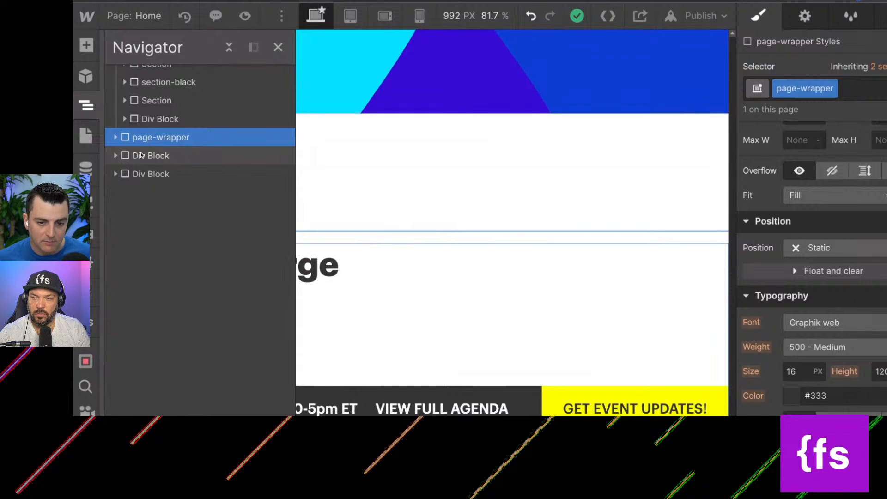
Add the Client-first spacing system to new-body with the Finsweet extension.
key("Up")
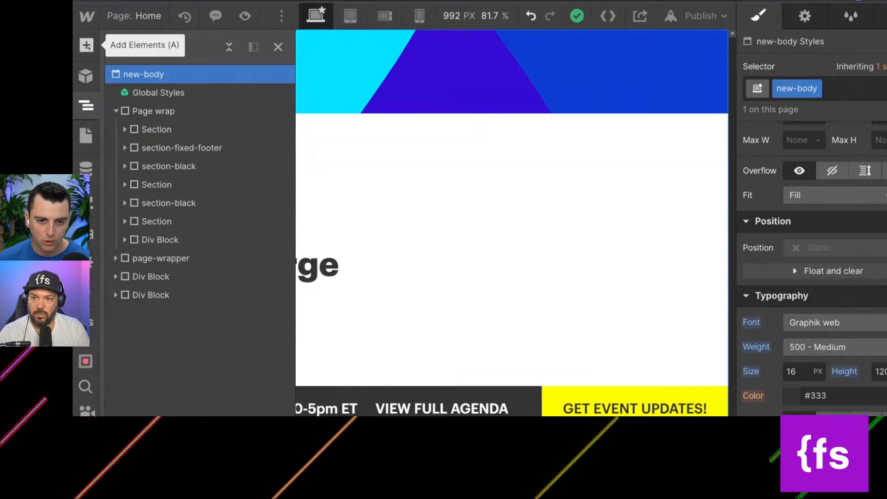
left_click(86, 322)
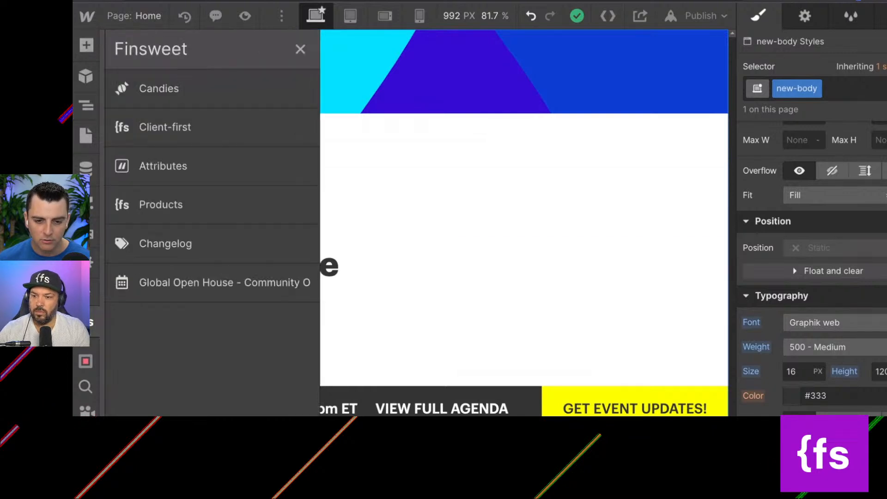
left_click(157, 126)
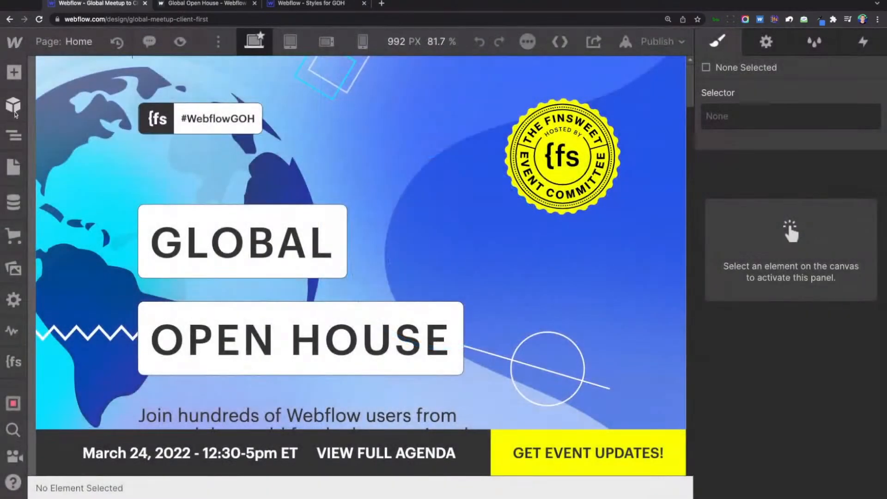
Examine the margin and padding classes inside the last two div blocks of the Home page structure.
left_click(14, 135)
left_click(44, 238)
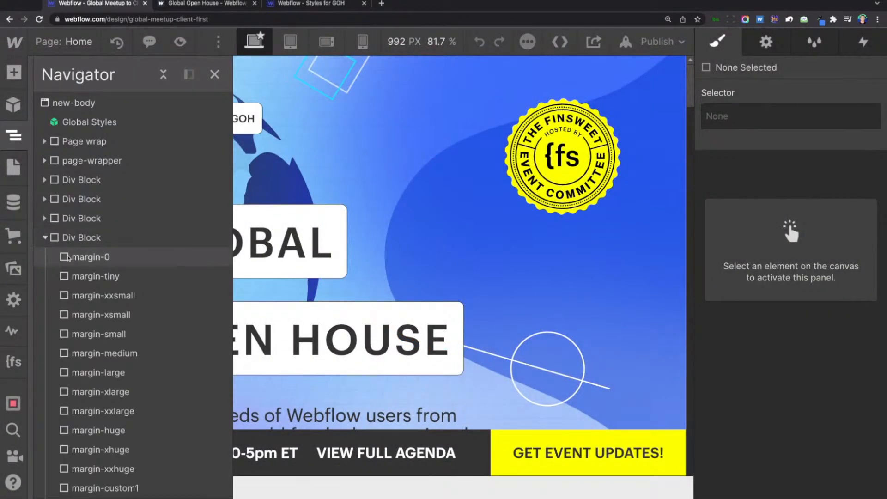
scroll(77, 259, "down", 3)
scroll(69, 257, "up", 3)
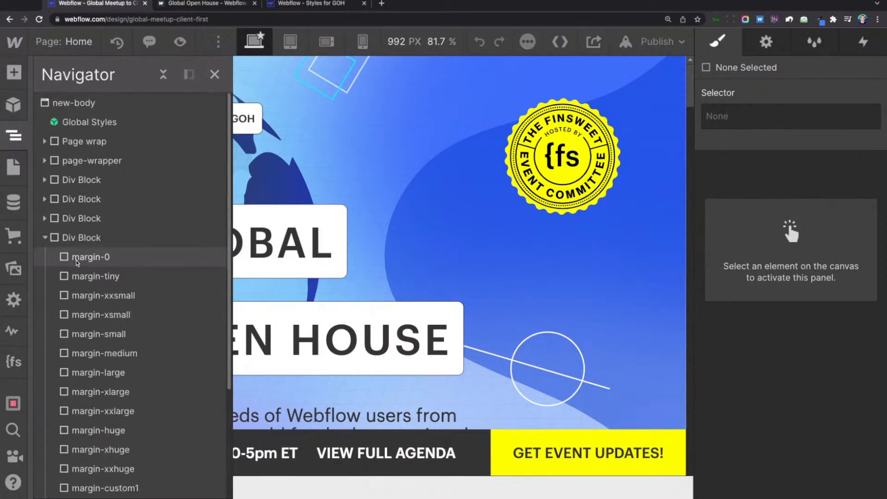
left_click(44, 237)
left_click(44, 218)
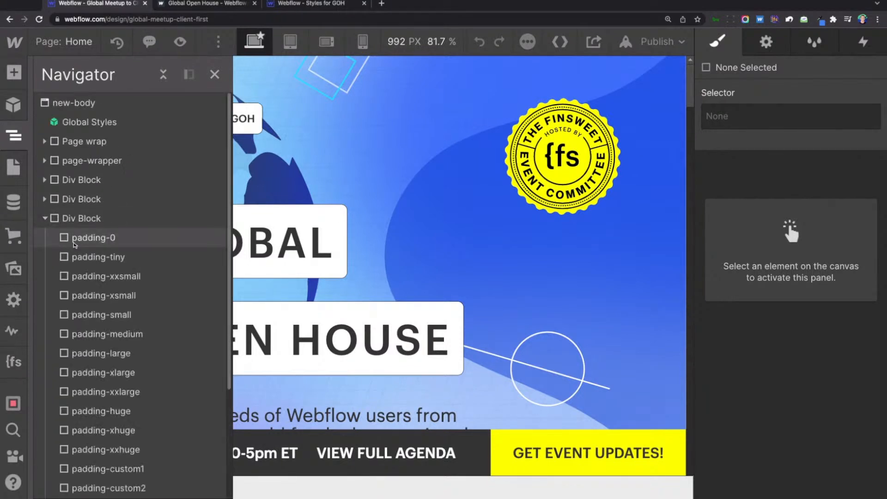
left_click(45, 218)
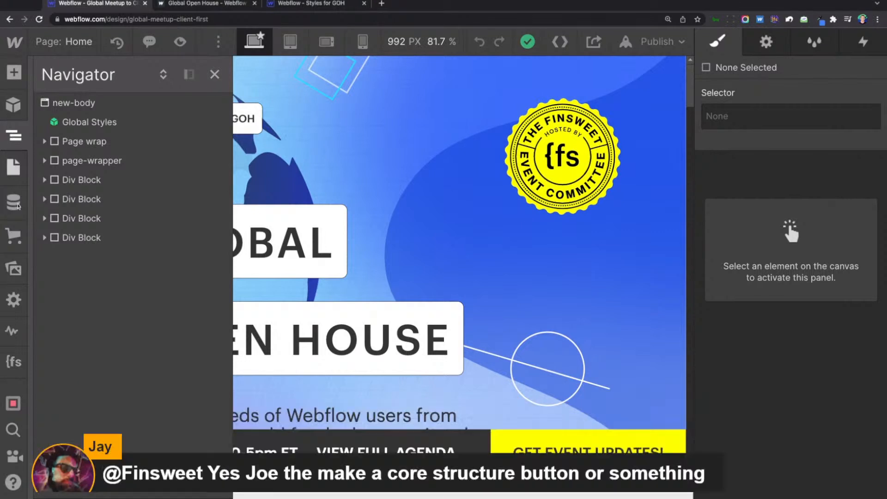
Add the Client-first core page structure to the Home page with the Finsweet extension.
left_click(7, 363)
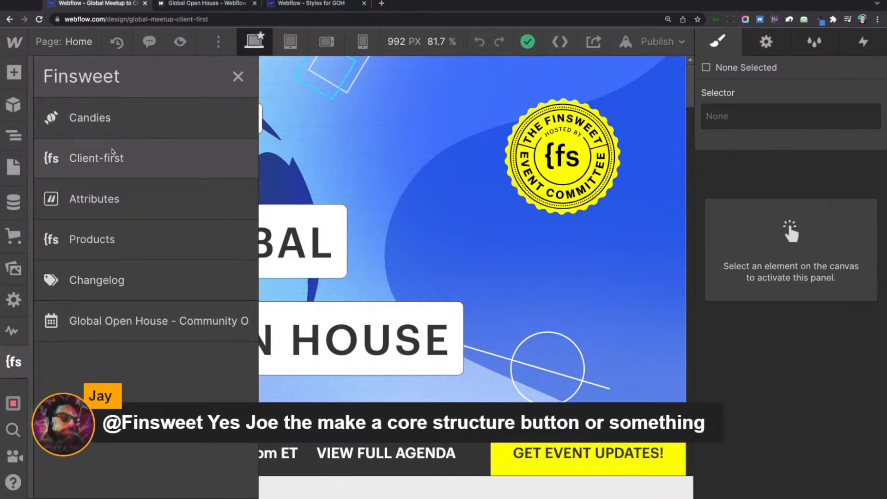
left_click(135, 158)
left_click(309, 121)
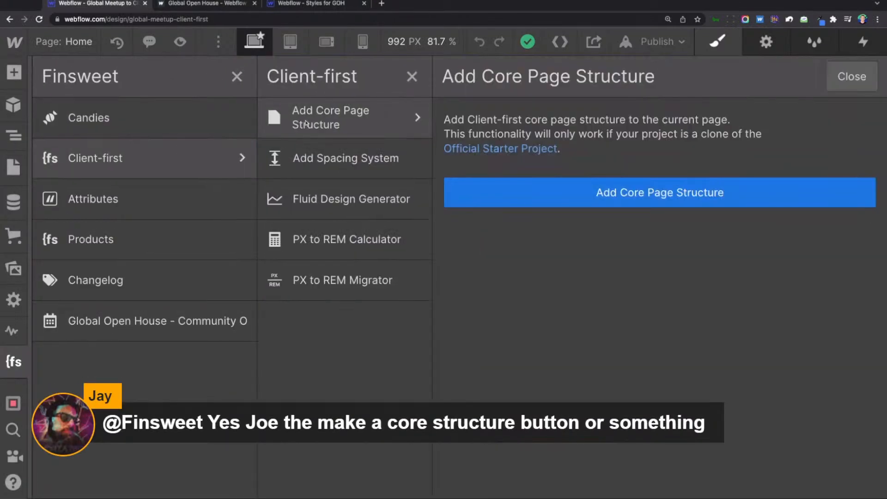
left_click(622, 194)
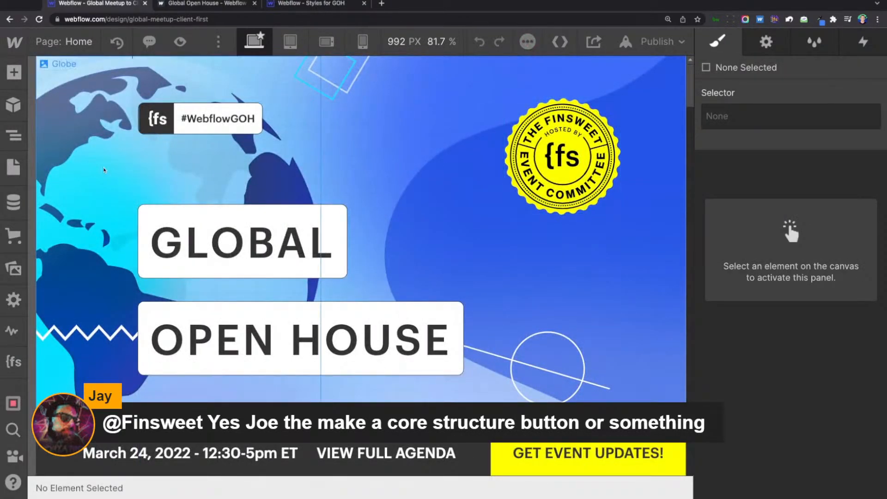
Inspect the last page-wrapper on the Home page, including its Global Styles and main-wrapper contents.
left_click(14, 136)
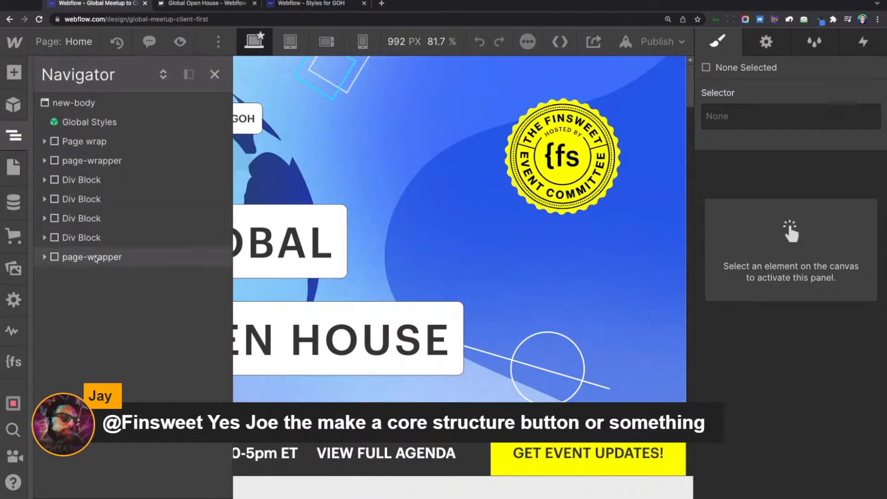
left_click(93, 257)
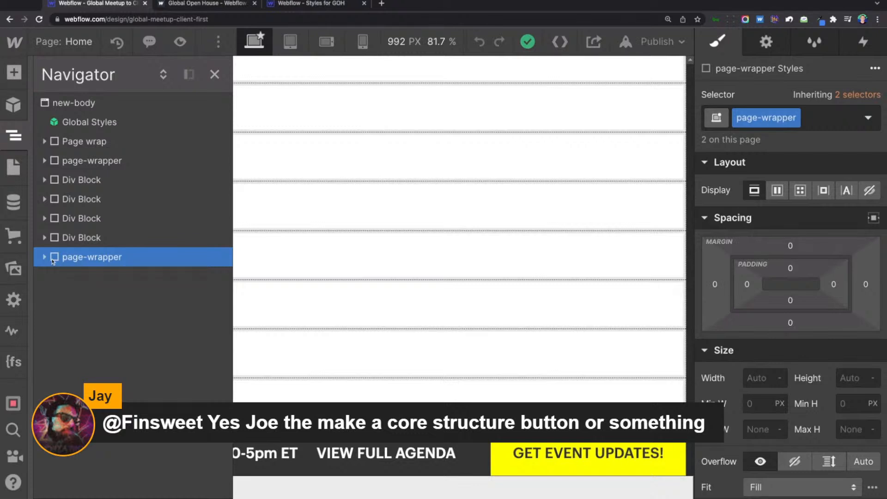
left_click(45, 258)
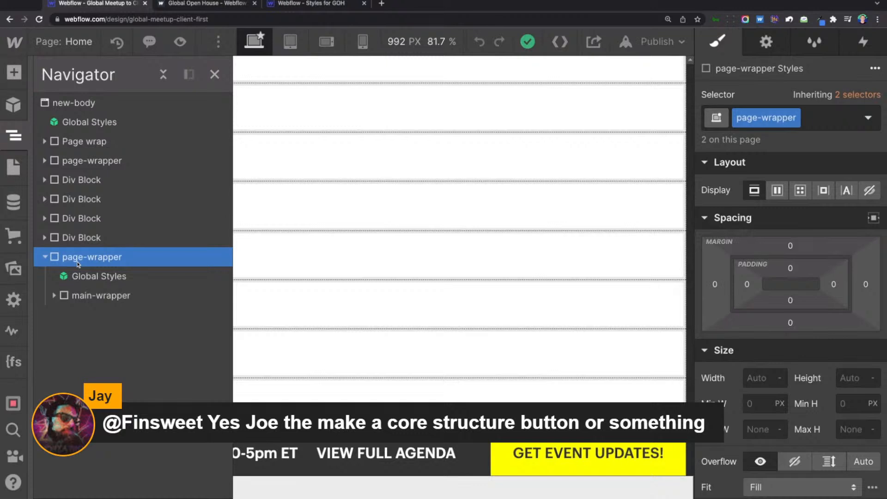
left_click(76, 277)
left_click(72, 297)
left_click(54, 297)
left_click(75, 259)
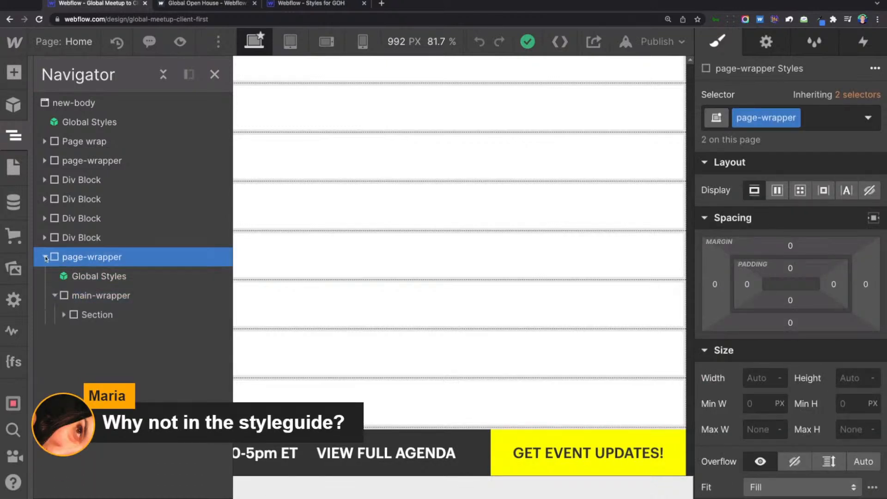
left_click(44, 258)
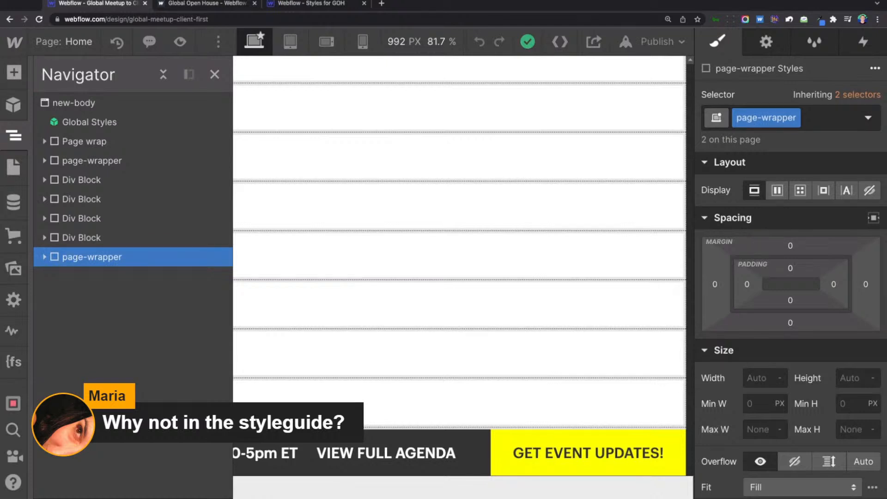
Check the event site's page list, and look through the sections of the starter project's Style Guide page.
left_click(18, 168)
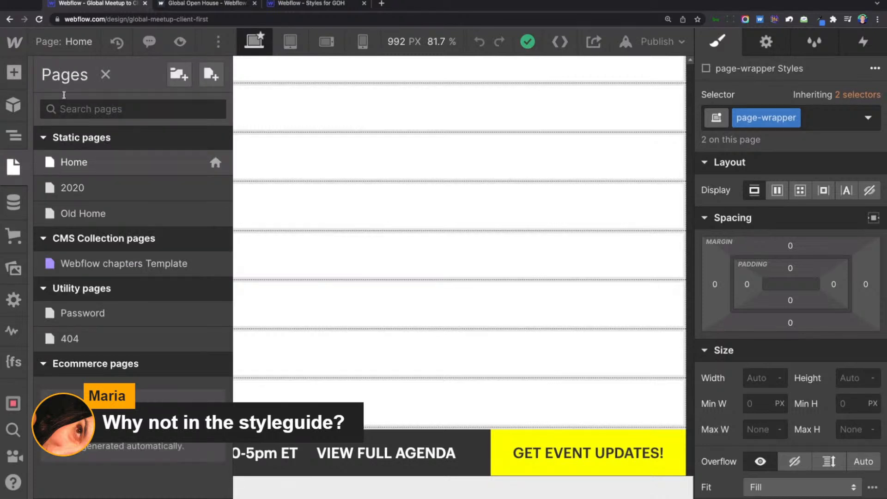
left_click(305, 4)
scroll(253, 263, "down", 5)
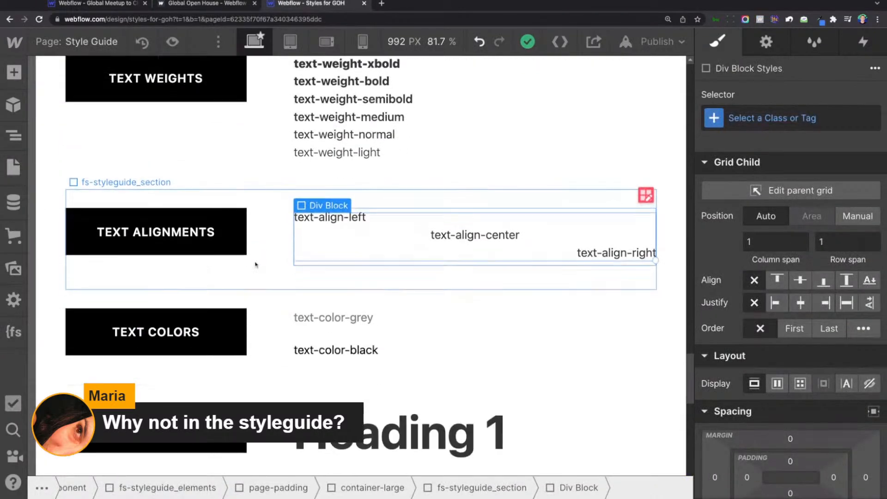
left_click(252, 263)
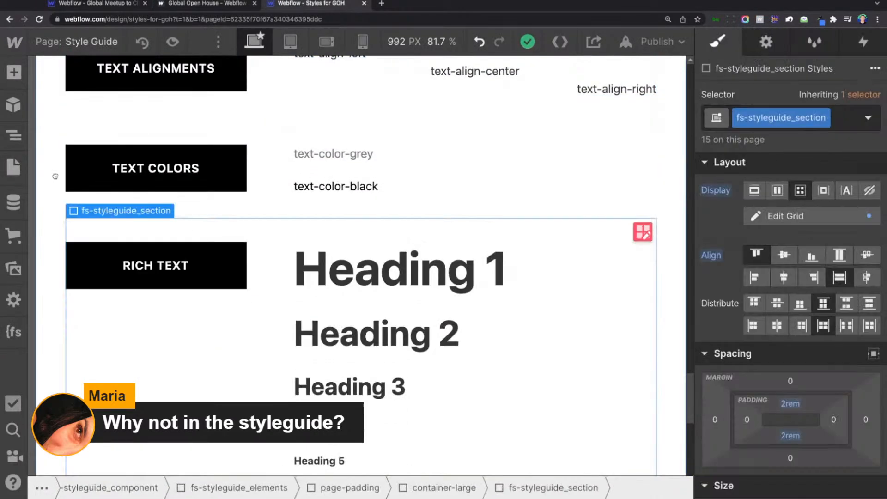
scroll(141, 216, "down", 10)
scroll(141, 216, "down", 15)
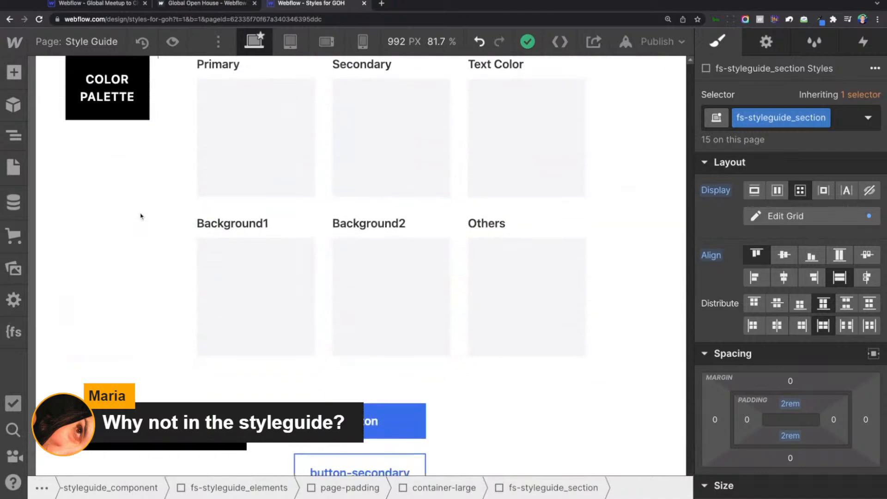
scroll(361, 266, "down", 3)
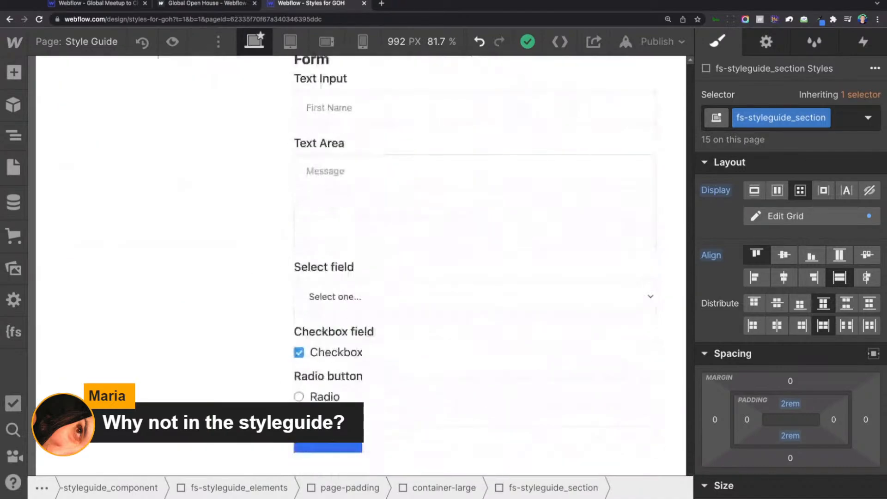
scroll(360, 266, "up", 20)
scroll(361, 266, "up", 10)
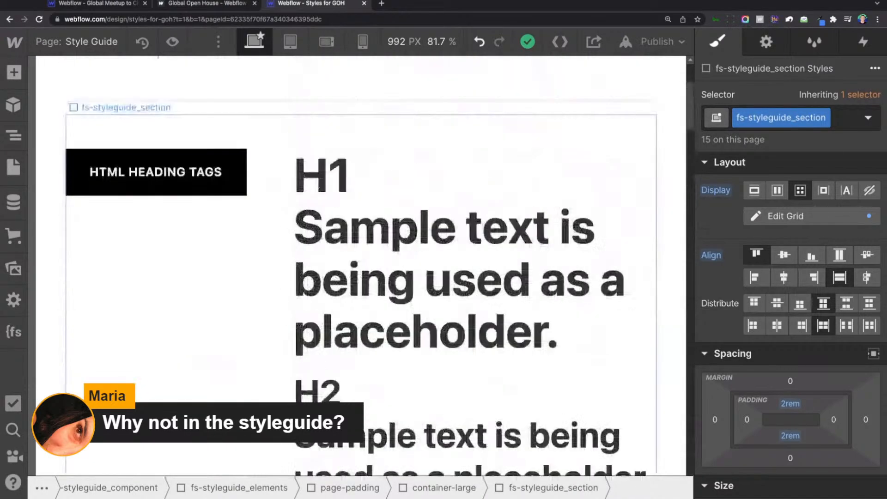
Expand the hidden fs-styleguide_classes block in the Style Guide page structure to examine its class groups.
left_click(12, 176)
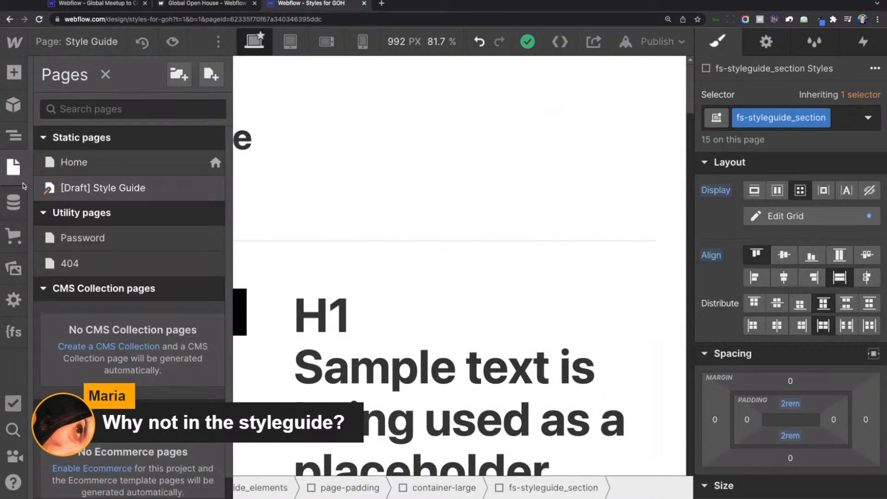
left_click(13, 135)
scroll(92, 467, "down", 2)
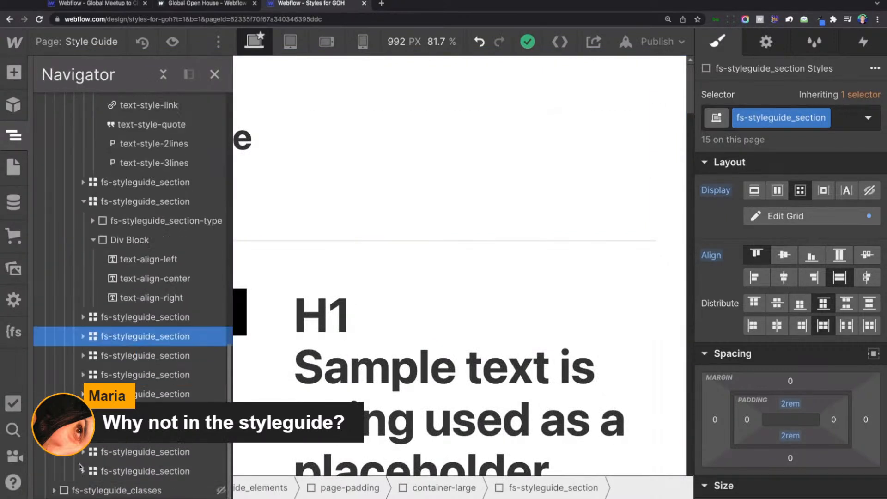
left_click(85, 490)
left_click(54, 490)
scroll(116, 416, "down", 3)
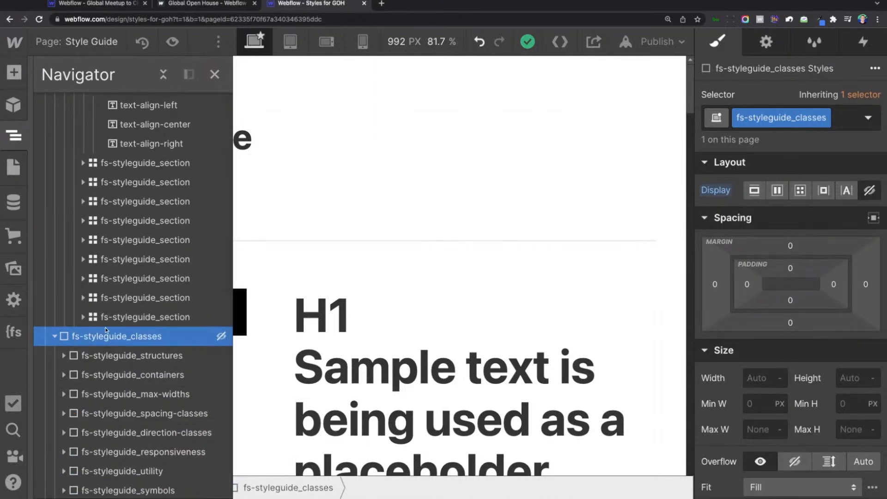
Check the utility and spacing groups in fs-styleguide_classes, and compare with the event site's page list.
left_click(169, 480)
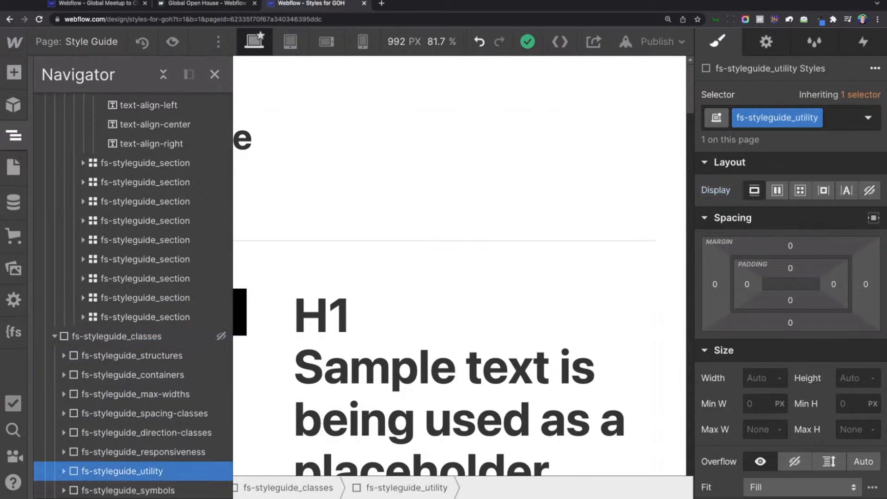
left_click(156, 417)
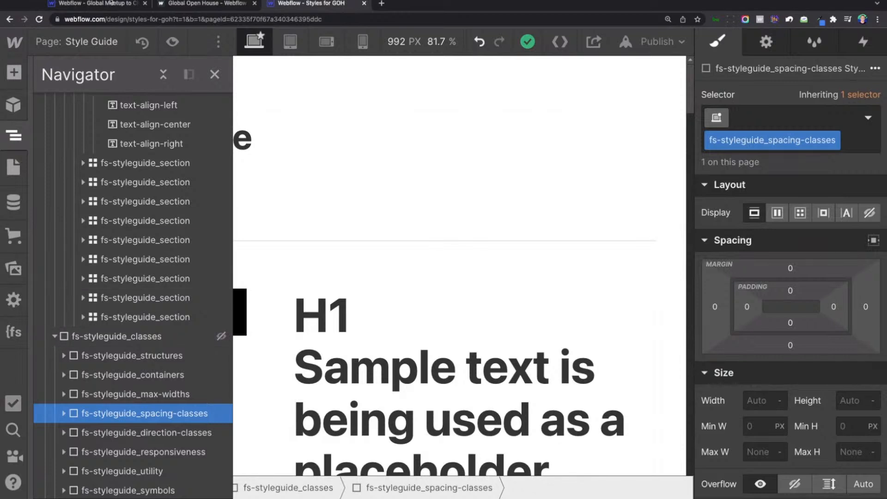
key("ctrl+1")
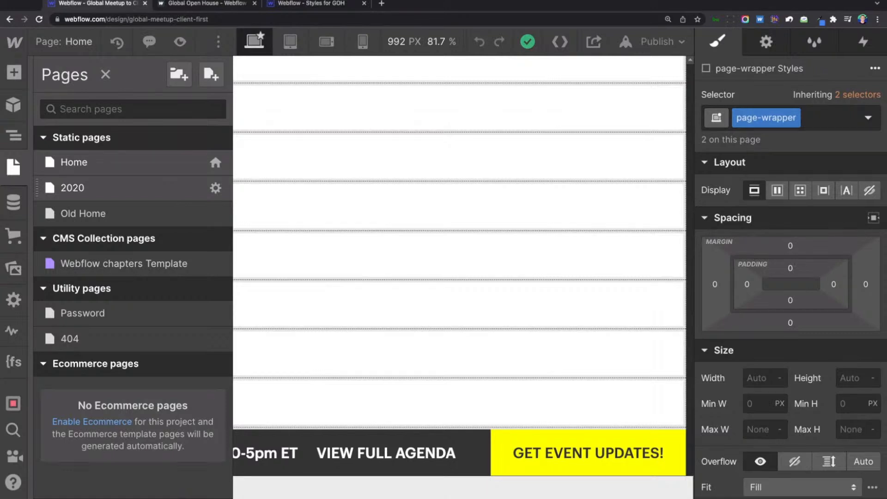
key("ctrl+3")
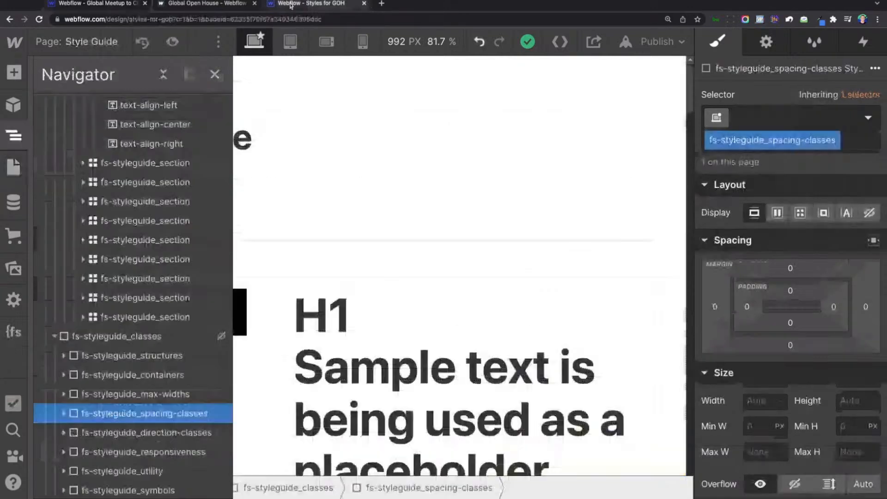
Examine the max-width classes, including max-width-small, and the fs-styleguide_spacing-classes group within fs-styleguide_classes.
left_click(169, 336)
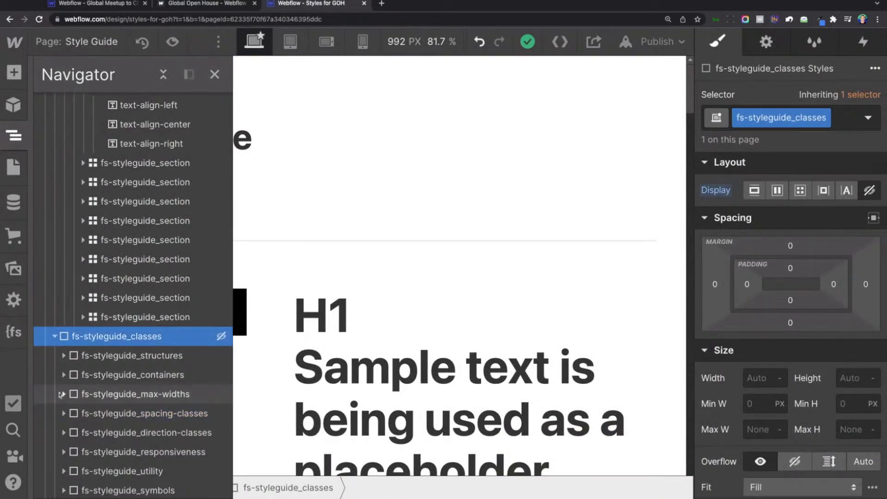
left_click(59, 394)
scroll(124, 458, "down", 2)
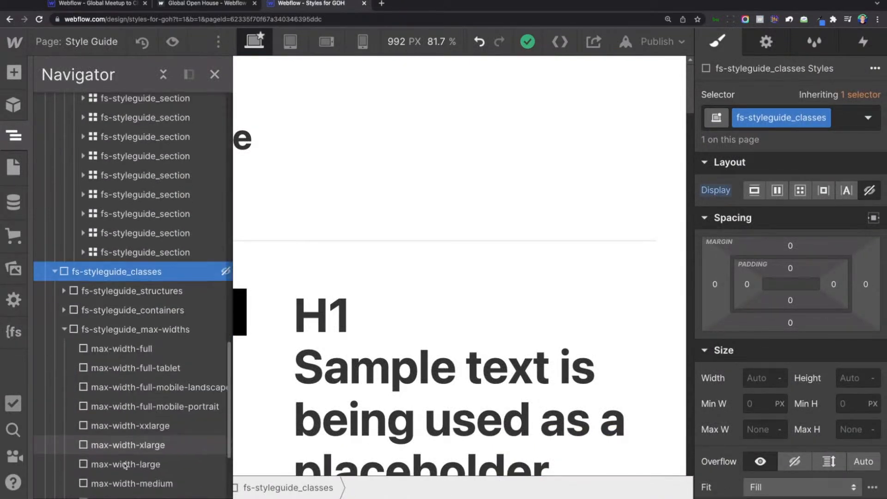
scroll(125, 466, "down", 3)
left_click(132, 413)
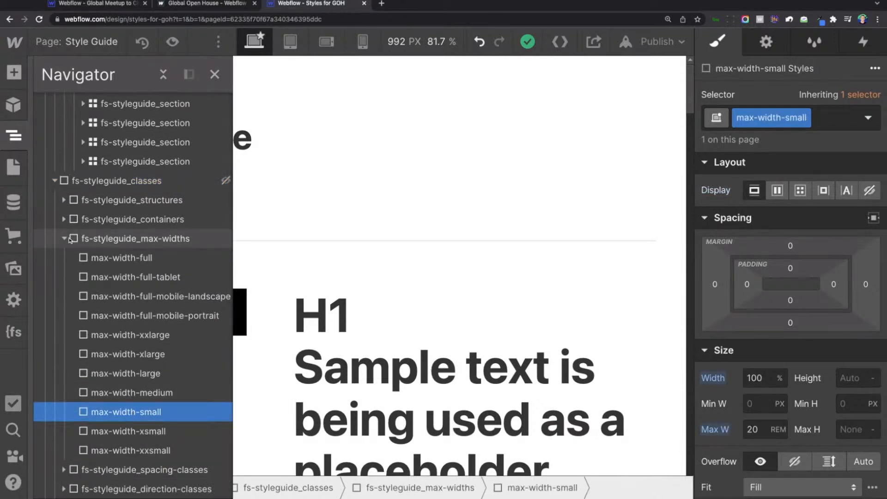
left_click(65, 238)
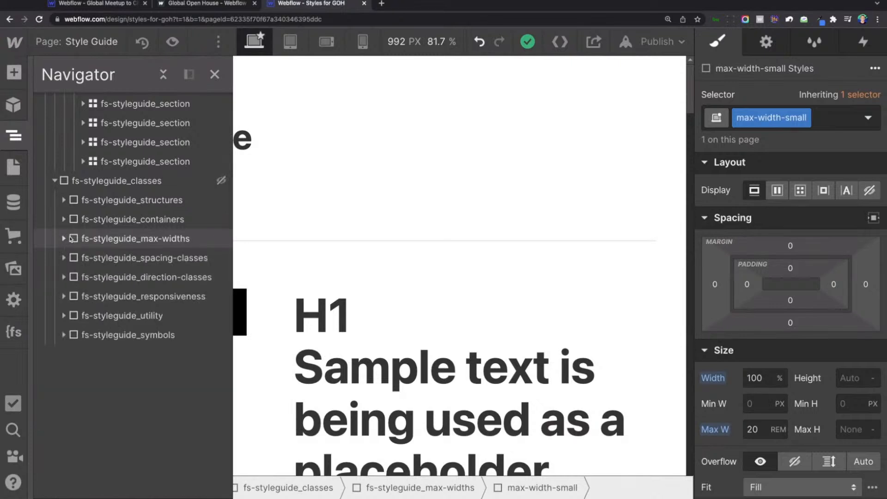
left_click(116, 180)
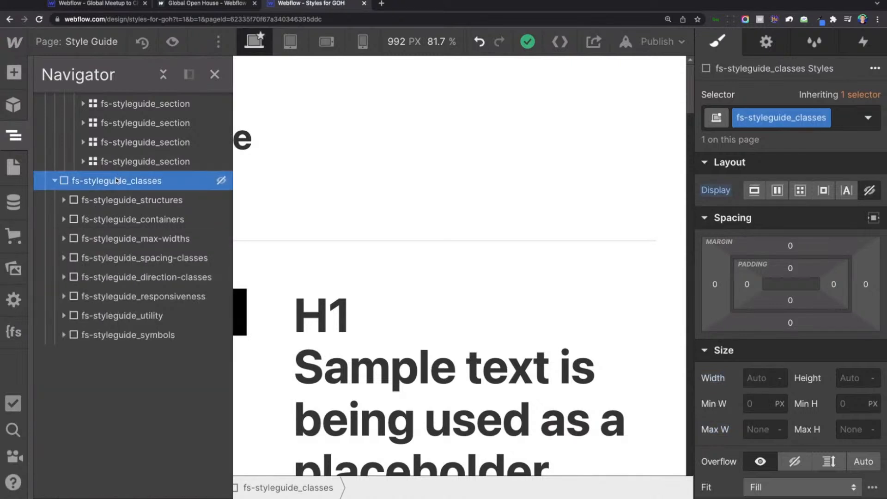
left_click(160, 260)
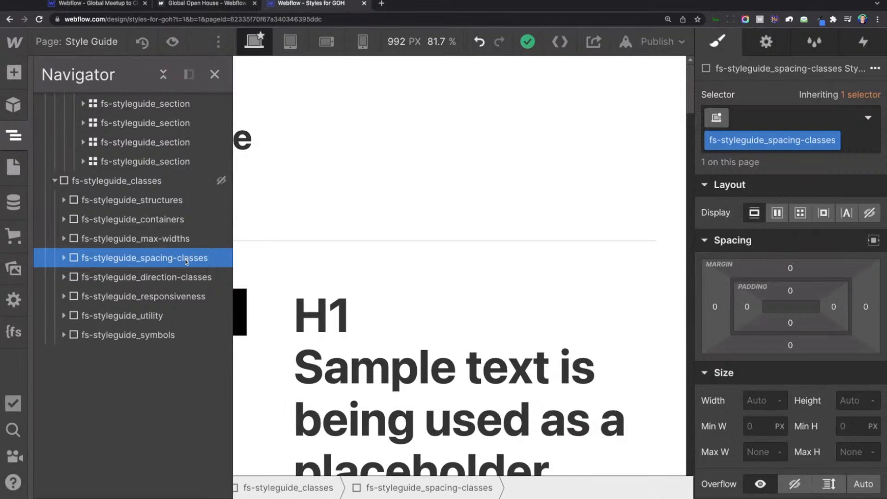
key("Delete")
key("Delete")
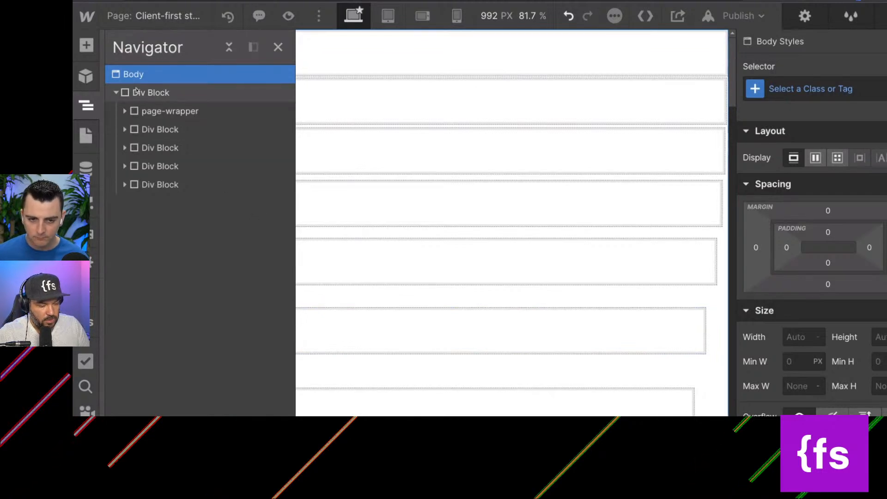
Open the event site's Home page and expand page-wrapper down to the containers inside page-padding.
left_click(86, 135)
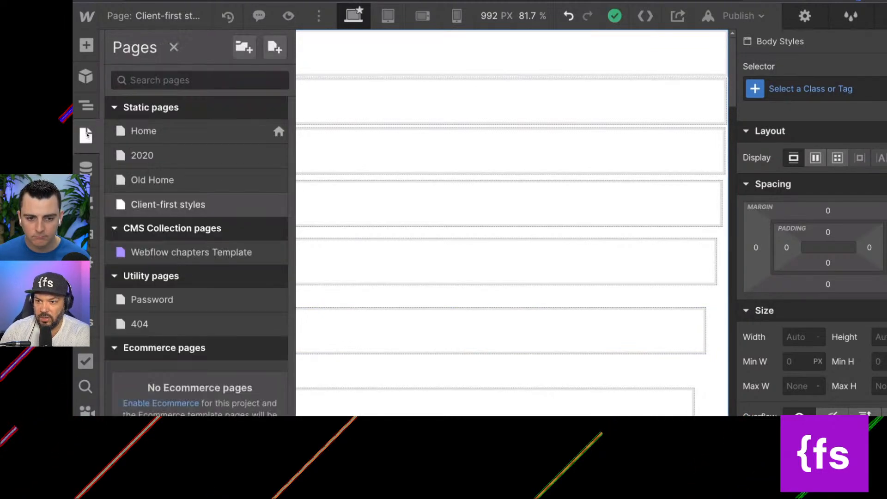
left_click(154, 138)
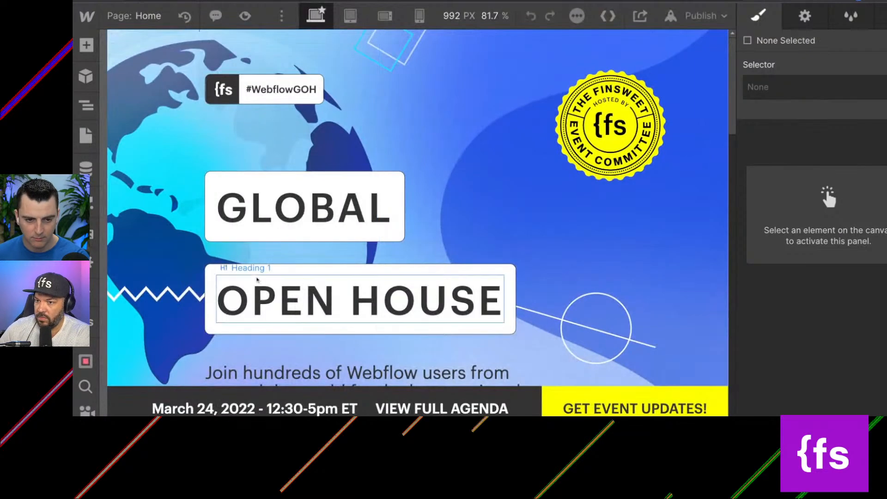
left_click(116, 129)
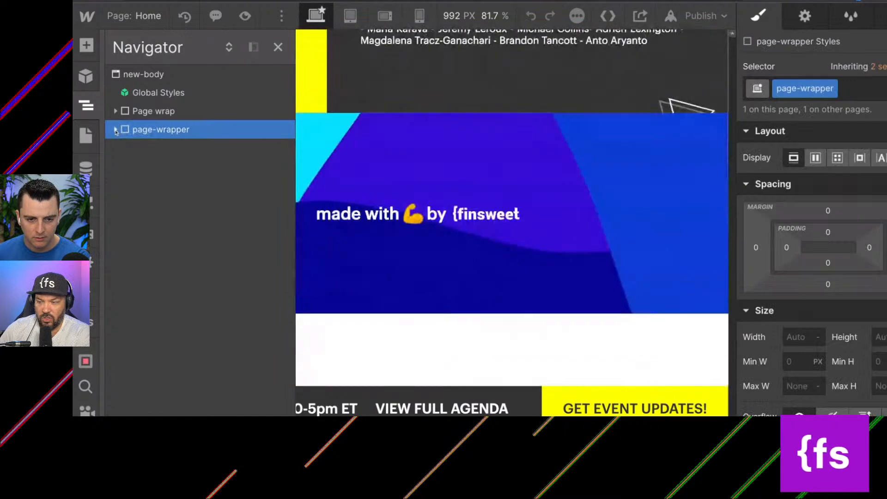
left_click(116, 131)
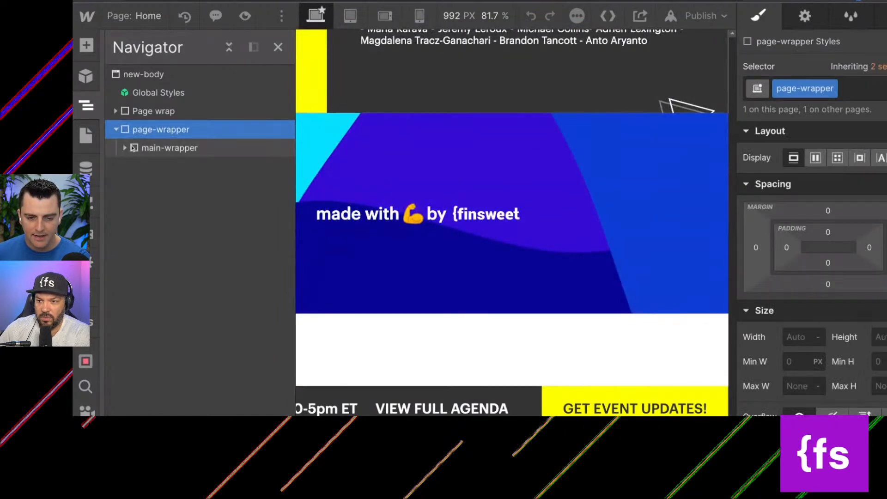
left_click(124, 148)
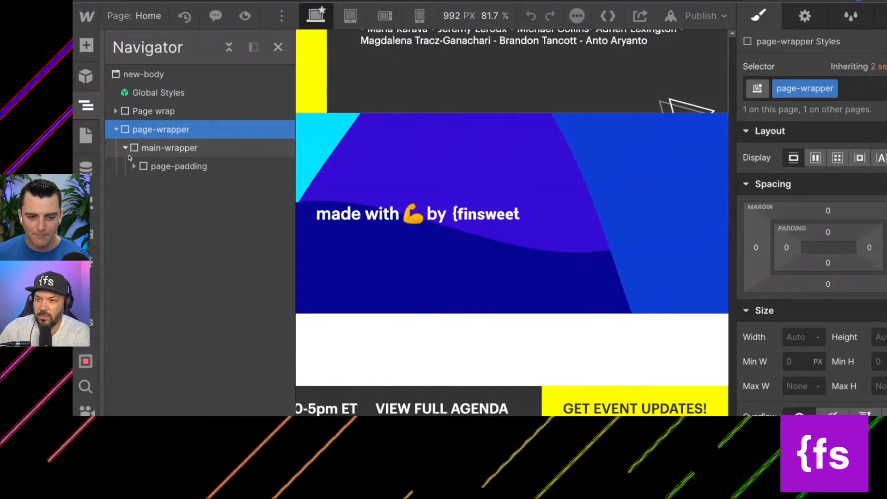
left_click(134, 166)
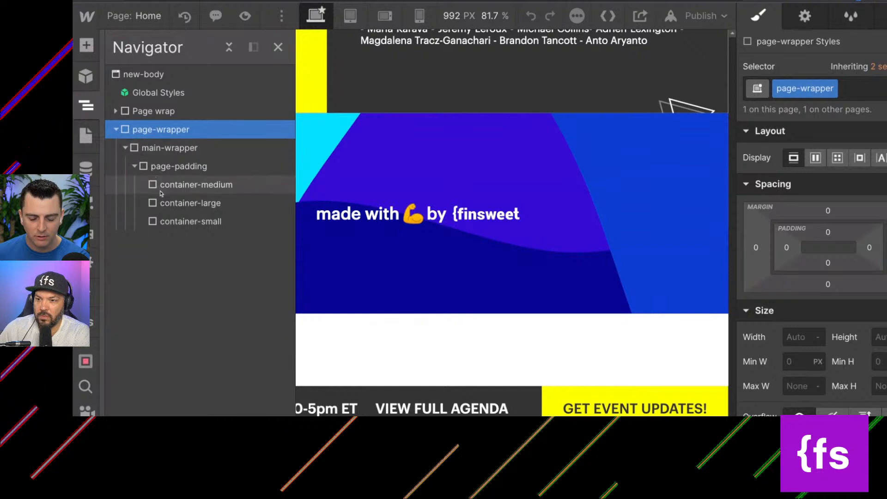
Move page-wrapper above the old Page wrap in the Home page structure, and expand both to compare their contents.
left_click(116, 129)
left_click_drag(130, 112, 131, 133)
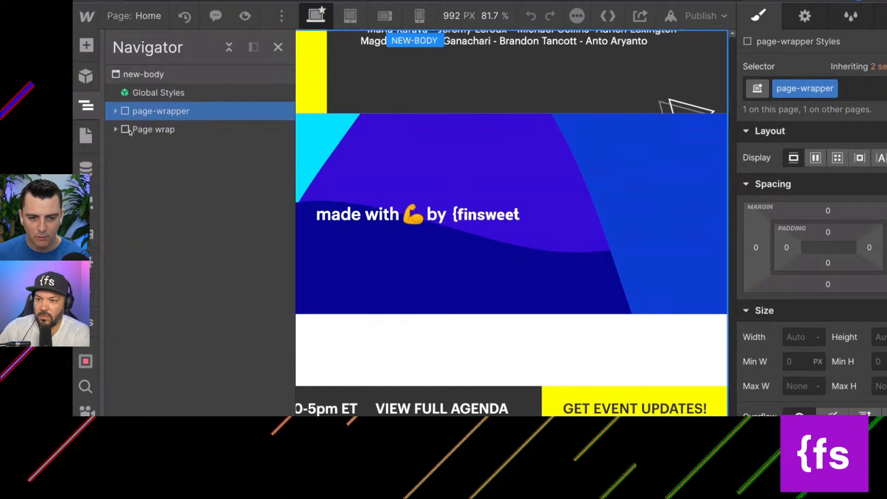
left_click(115, 111)
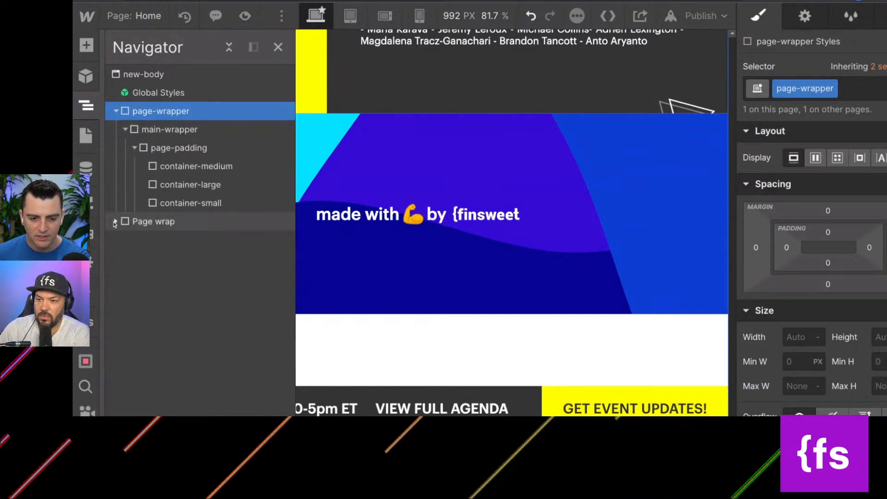
left_click(116, 222)
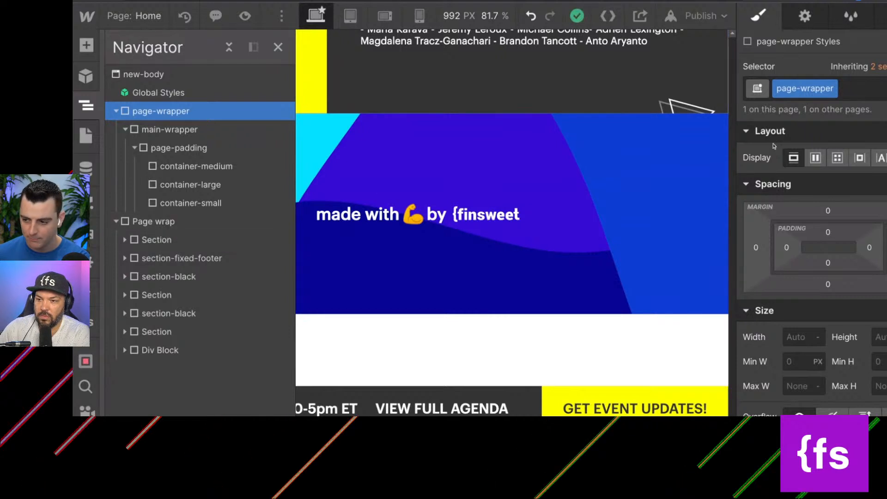
scroll(858, 240, "down", 5)
scroll(858, 241, "up", 5)
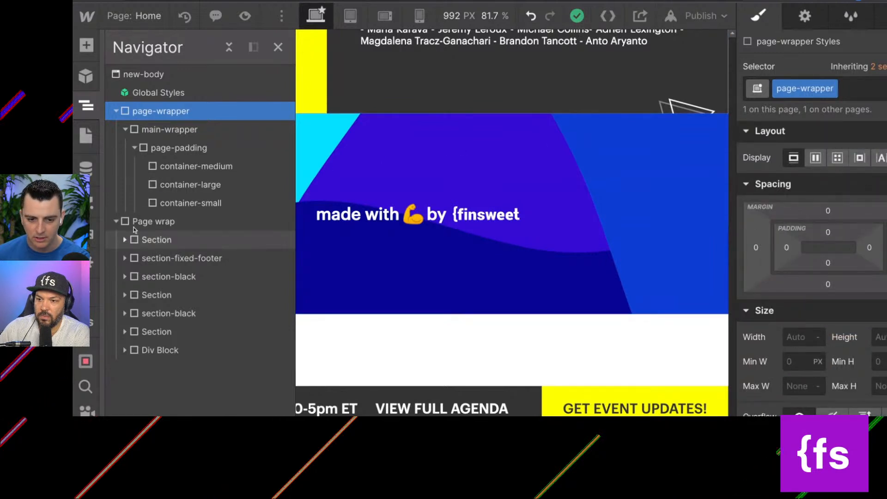
Review the style settings of the old Page wrap div, including its overflow and typography.
left_click(153, 222)
left_click(822, 93)
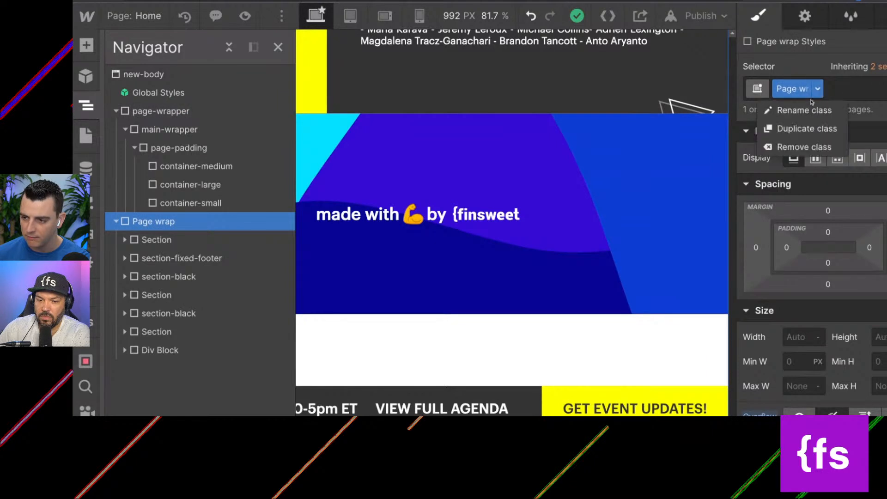
left_click(807, 109)
left_click(851, 95)
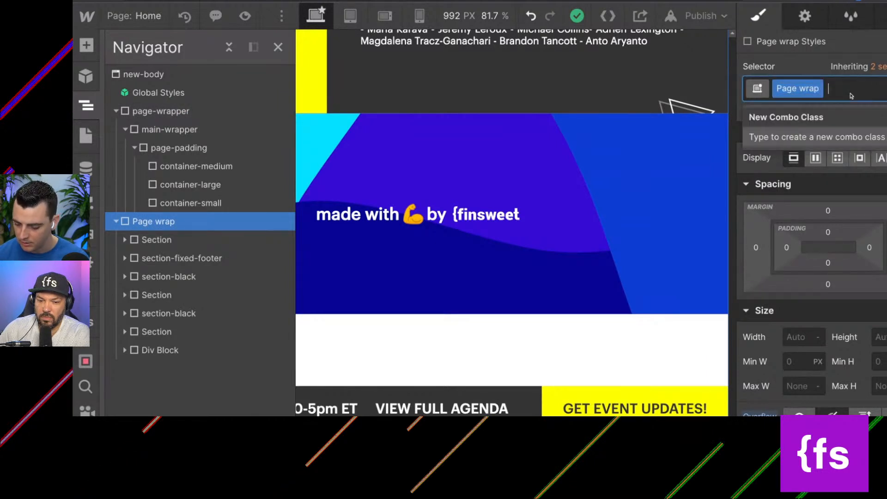
left_click(832, 63)
scroll(830, 213, "down", 5)
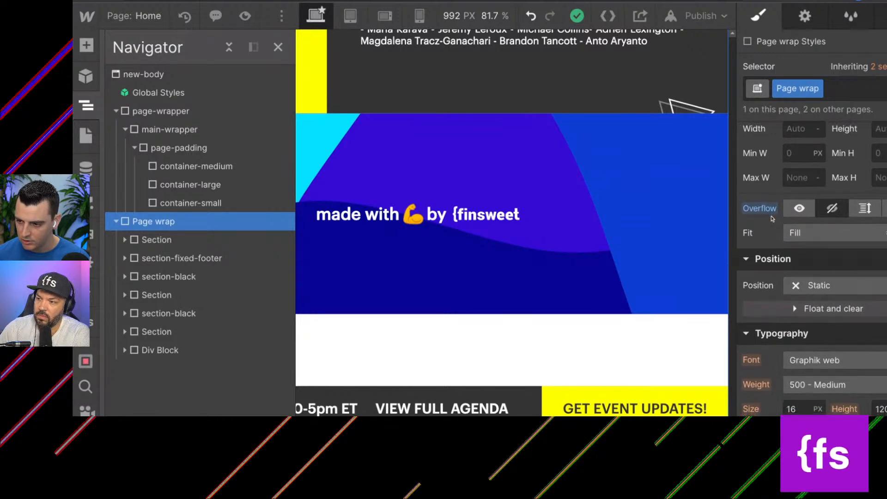
scroll(772, 218, "down", 4)
scroll(772, 218, "up", 2)
scroll(771, 219, "up", 3)
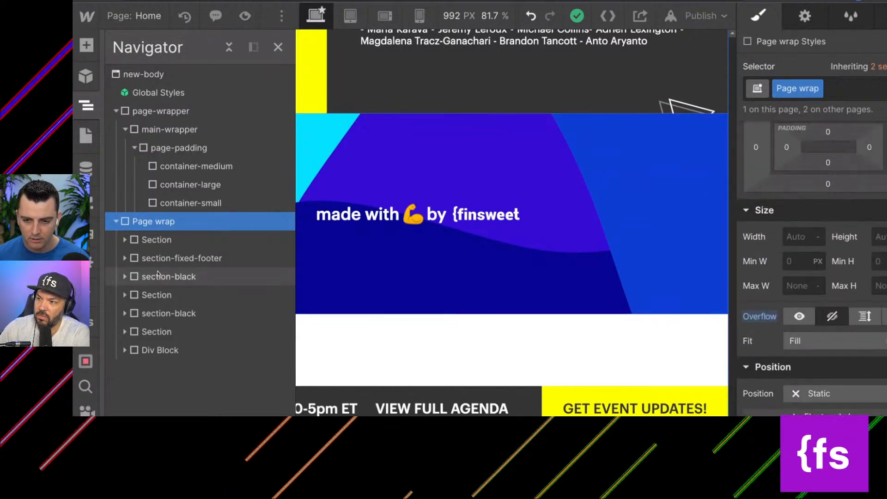
Replace the Page wrap class on the old wrapper div with page-wrapper, and set that class's overflow to hidden.
left_click(837, 92)
key("BackSpace")
type("page-wrapper")
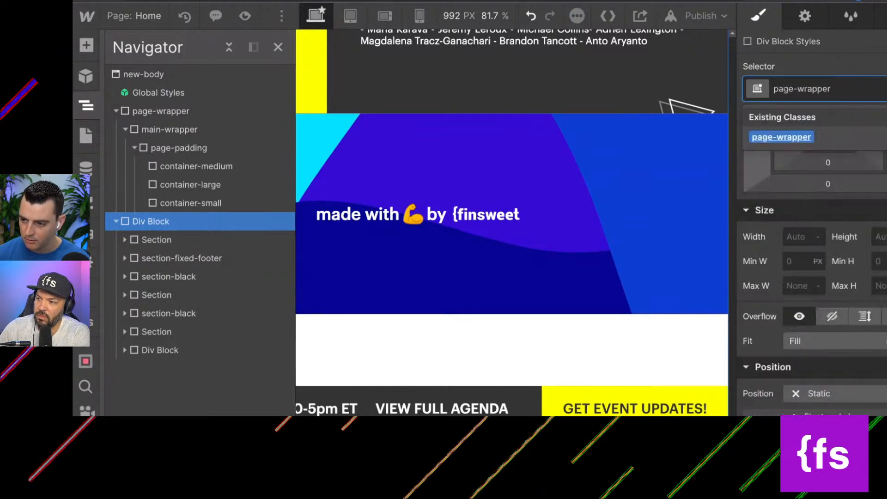
key("Return")
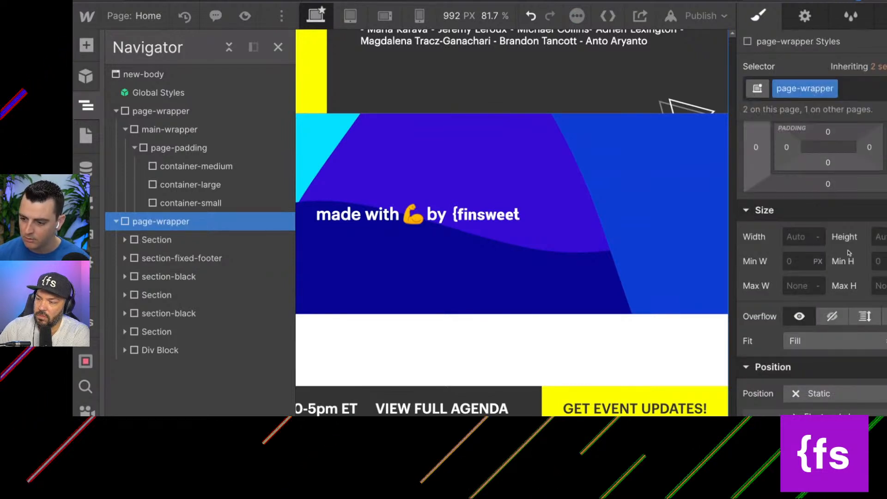
left_click(832, 317)
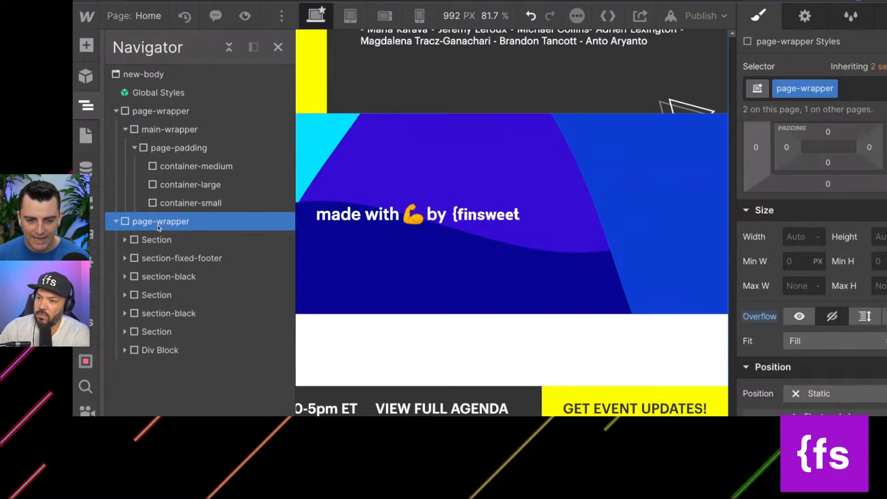
Add a Div Block with the main-wrapper class inside the page-wrapper that holds the sections, and place it above the first Section.
key("a")
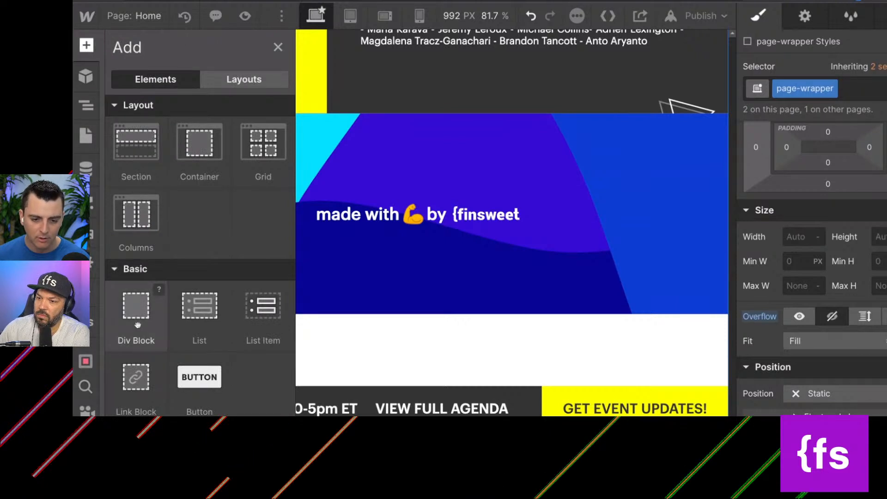
left_click(88, 107)
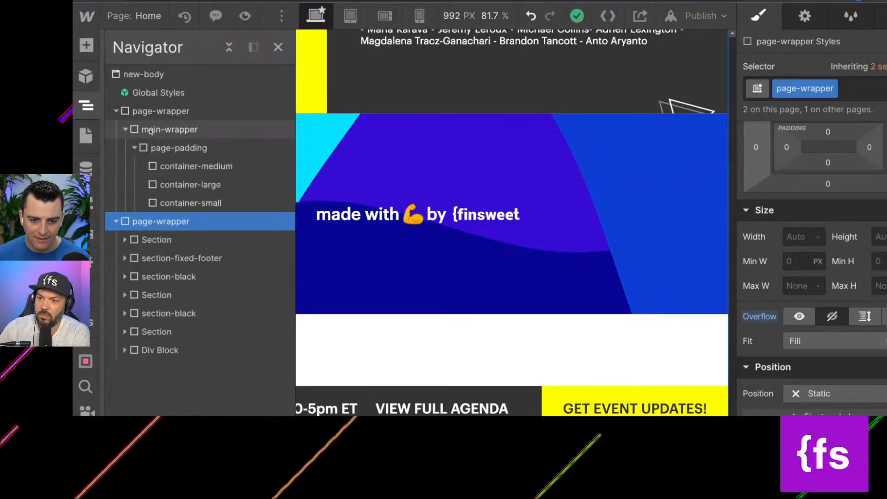
key("a")
left_click(135, 325)
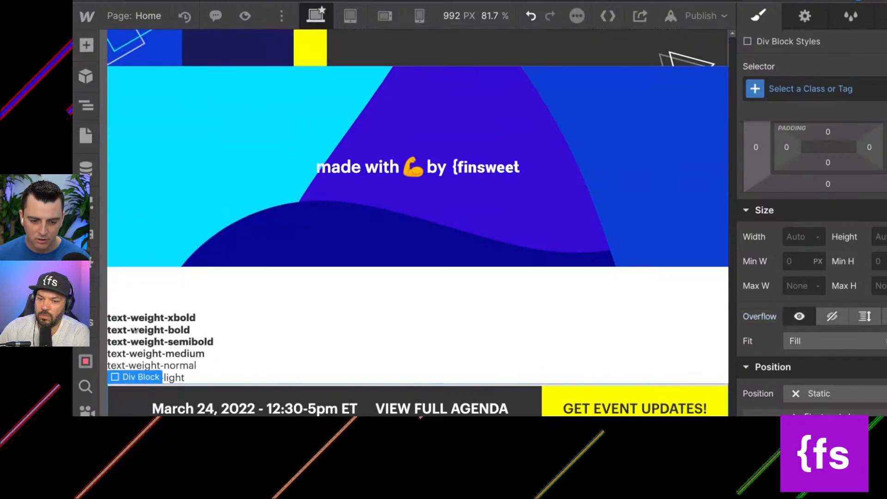
left_click(774, 89)
type("main")
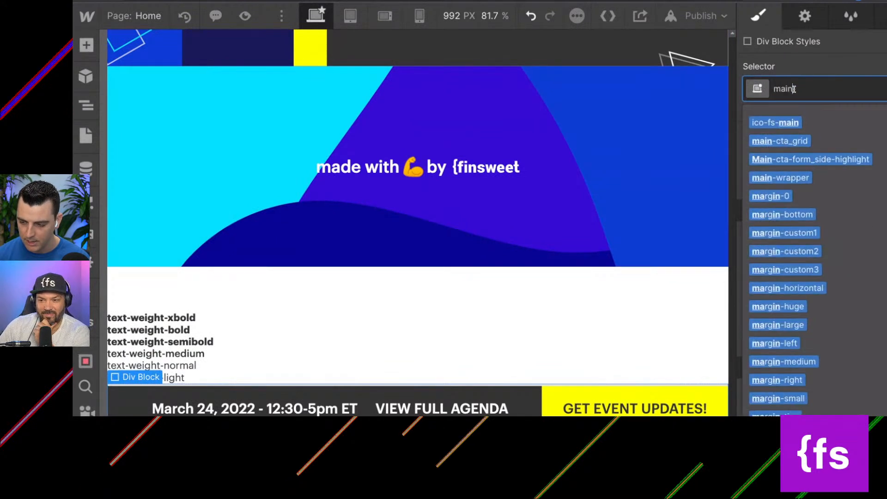
type("-w")
type("rapper")
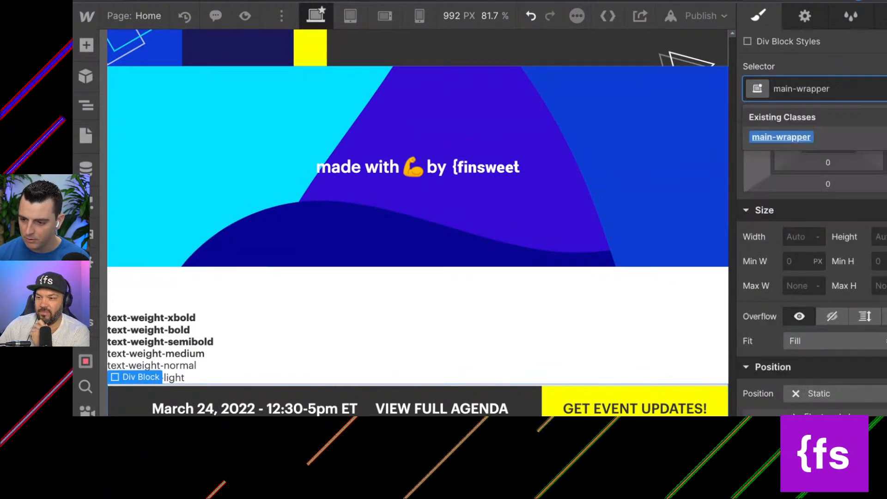
key("Return")
left_click(87, 107)
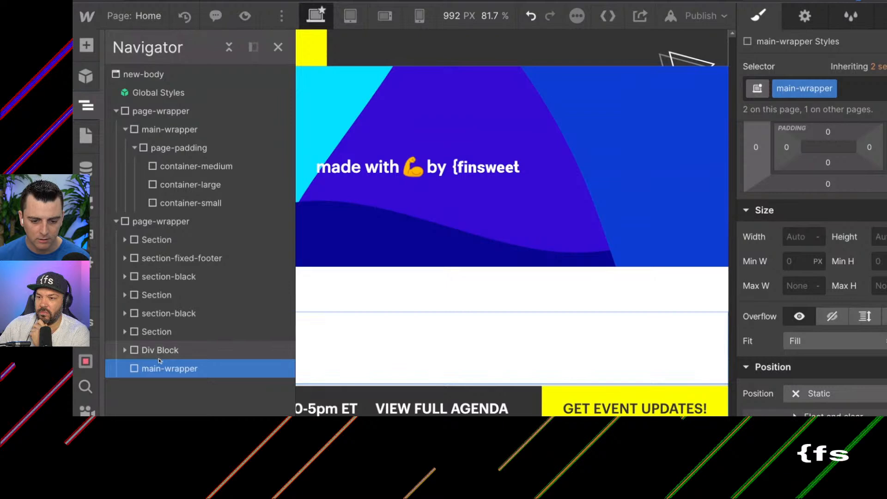
left_click_drag(168, 368, 154, 240)
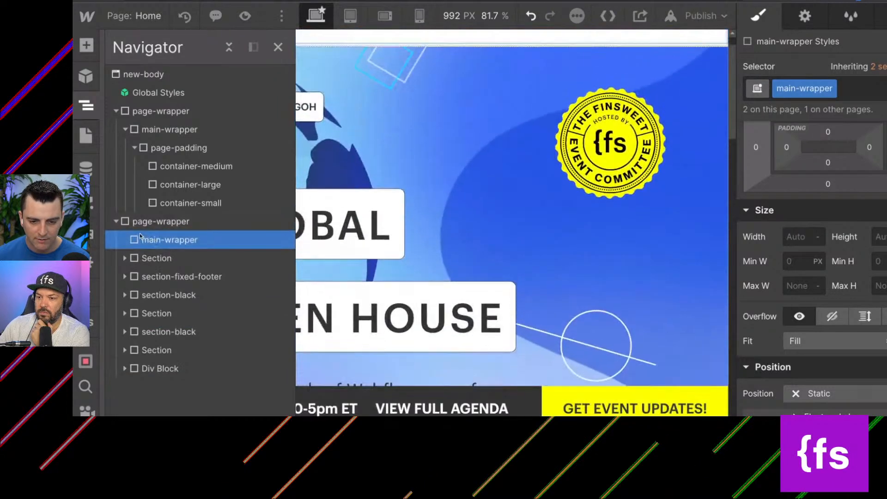
Delete the unclassed Div Block that follows the last Section in the page-wrapper holding the Home page content.
left_click(339, 140)
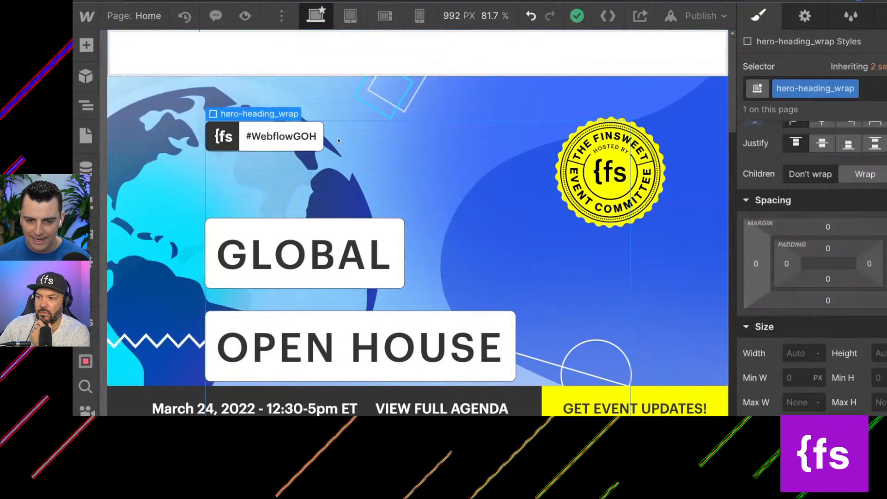
left_click(249, 59)
scroll(348, 177, "down", 5)
scroll(348, 178, "up", 6)
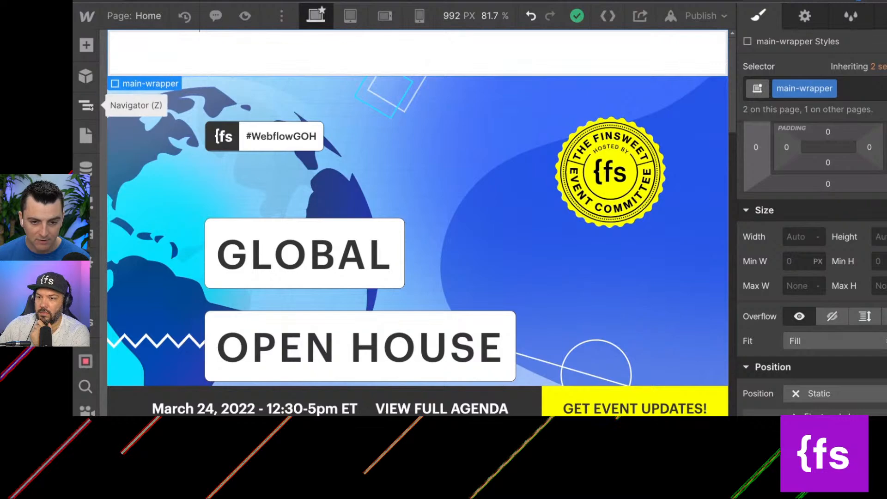
scroll(266, 155, "down", 15)
scroll(266, 156, "down", 10)
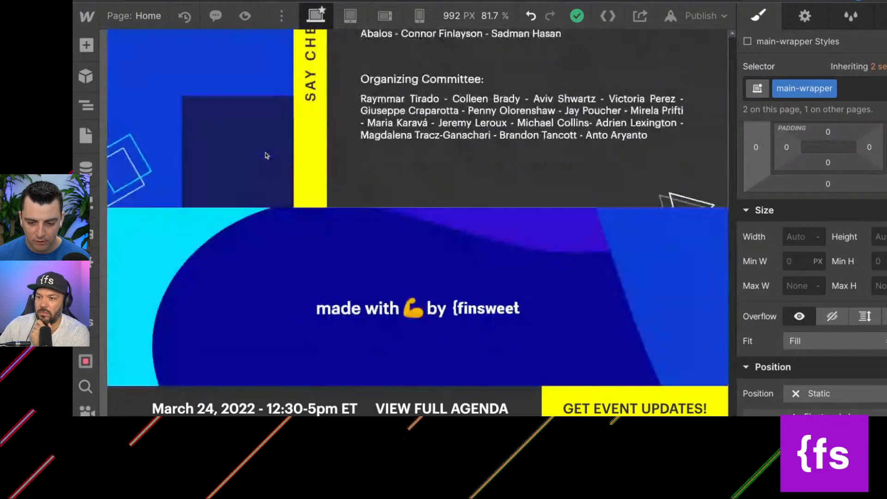
left_click(157, 251)
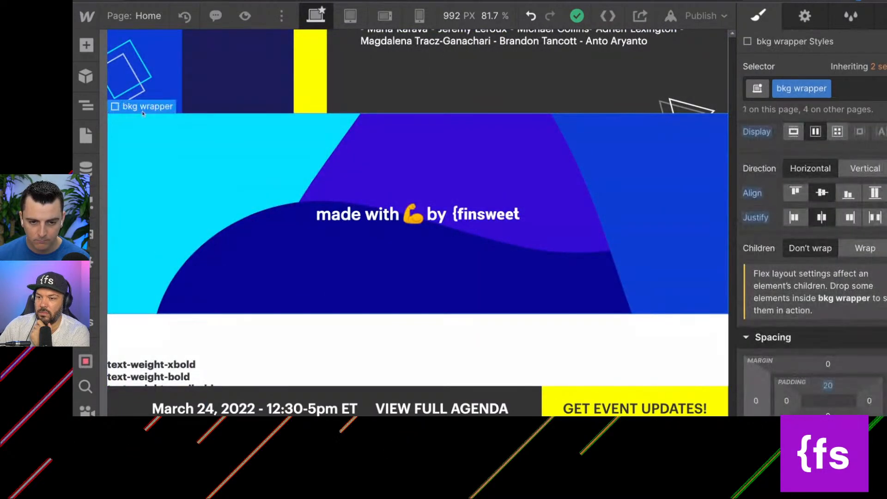
key("z")
scroll(153, 347, "down", 2)
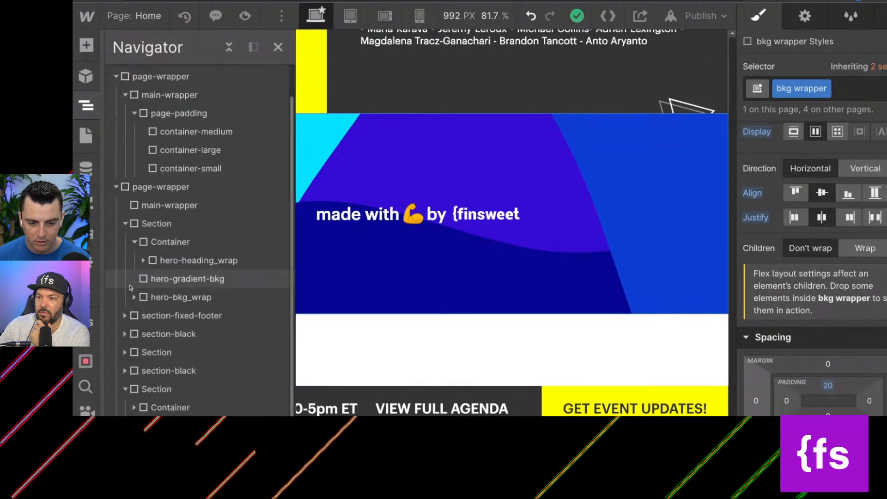
left_click(125, 391)
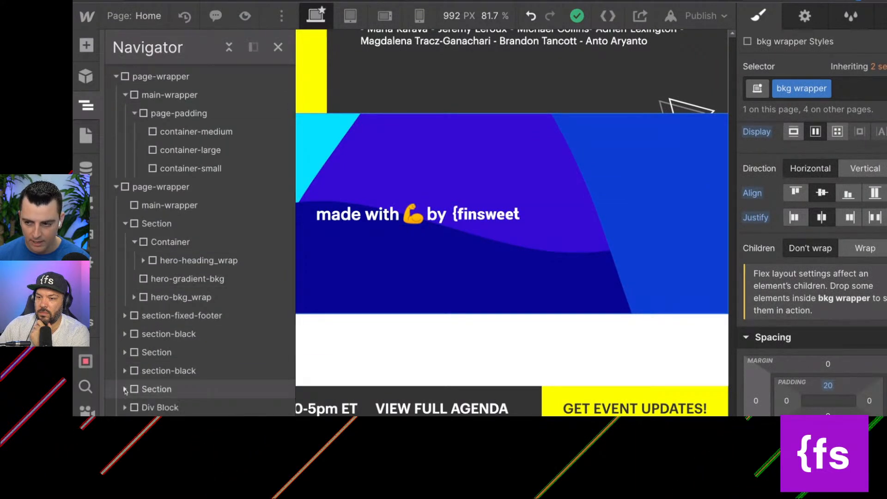
left_click(161, 409)
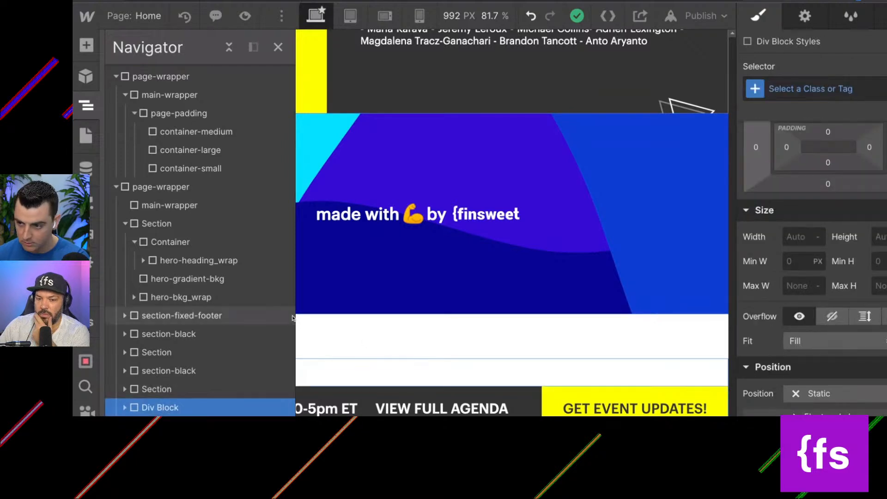
key("Delete")
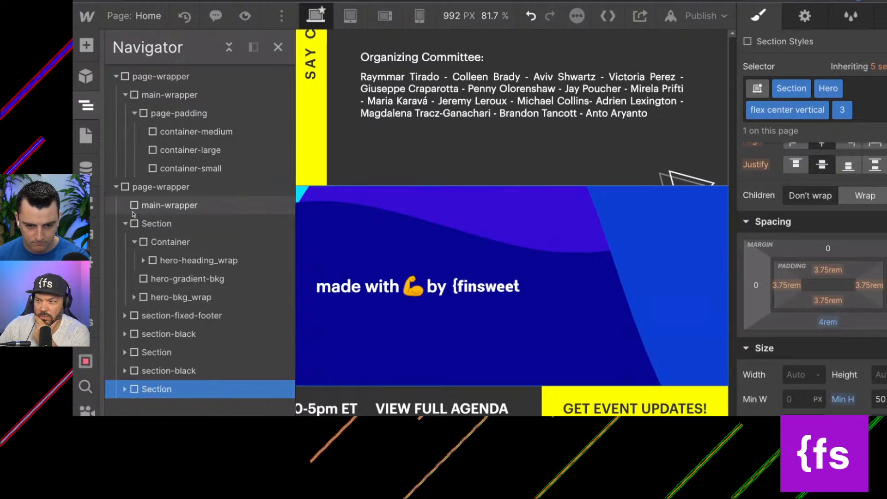
Move the first five sections, from the hero Section through the second section-black, into the empty main-wrapper, leaving the footer Section outside.
left_click(126, 224)
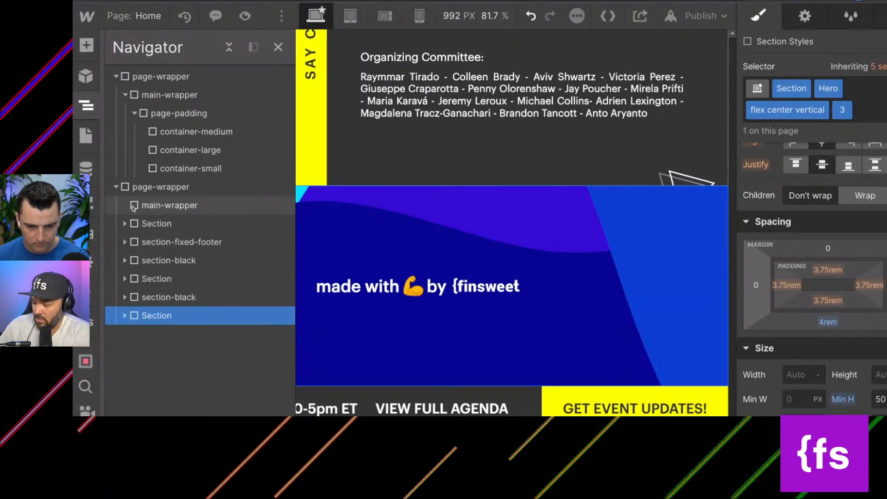
left_click(134, 206)
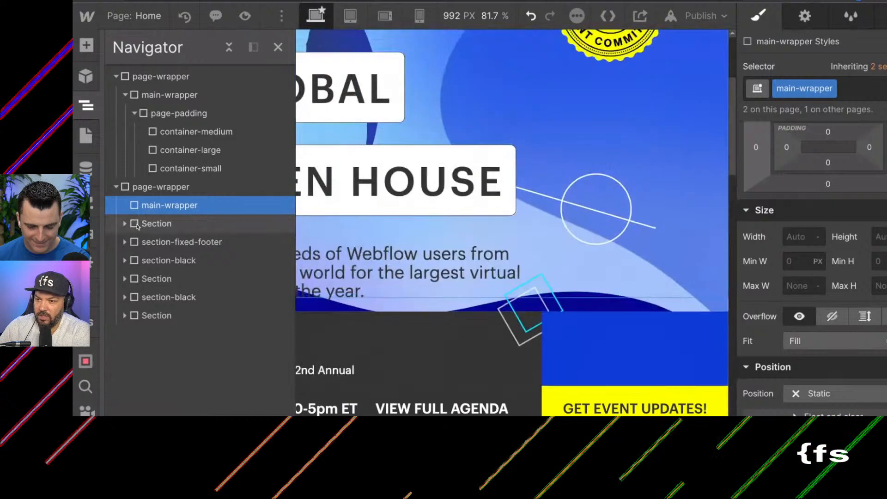
left_click(138, 223)
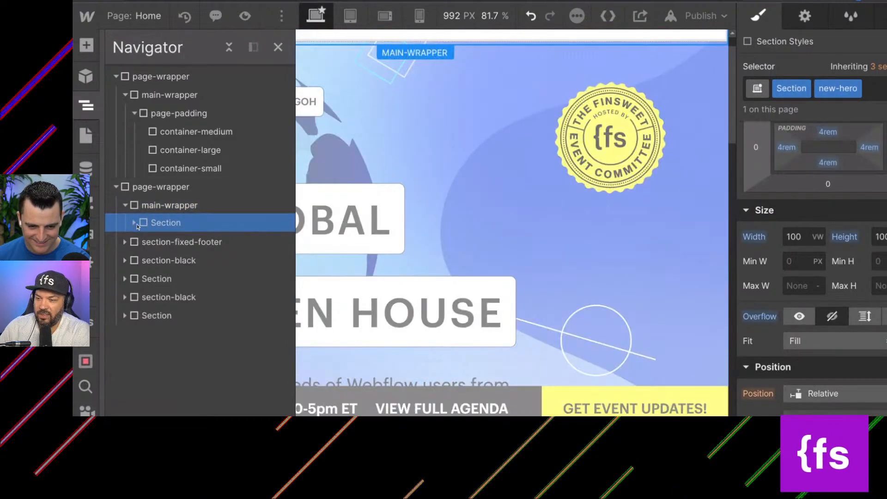
left_click(199, 241)
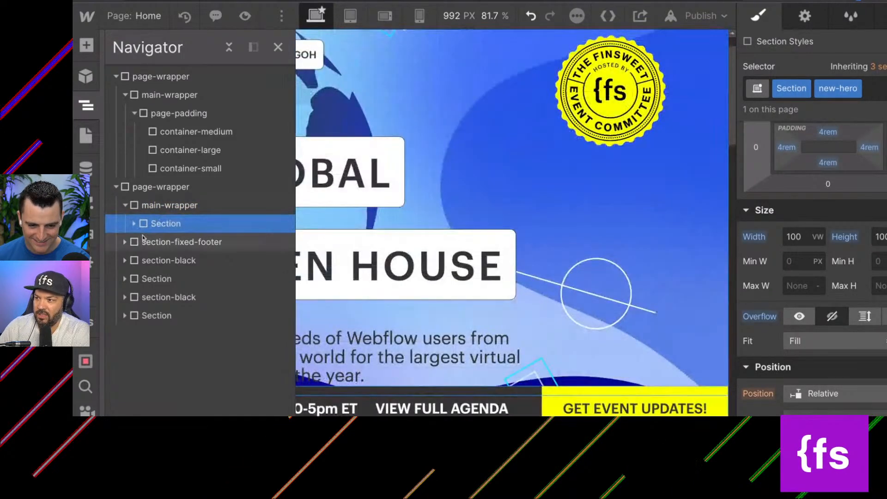
left_click(139, 259)
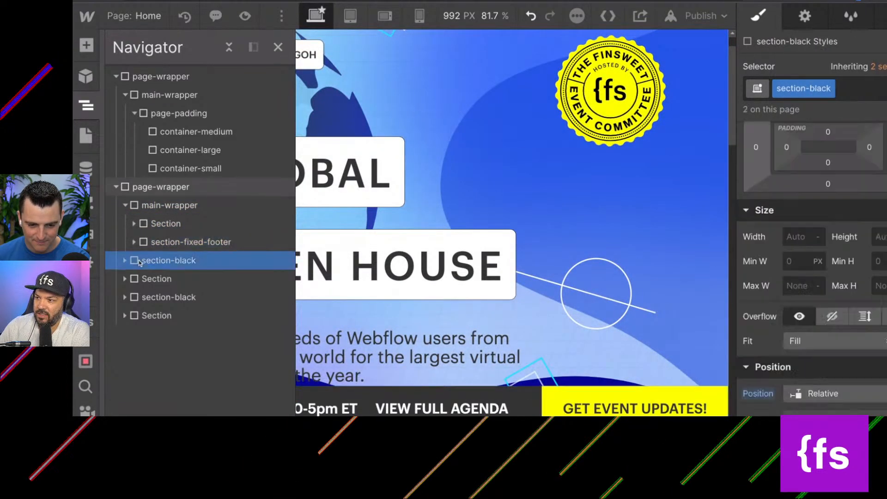
left_click(141, 279)
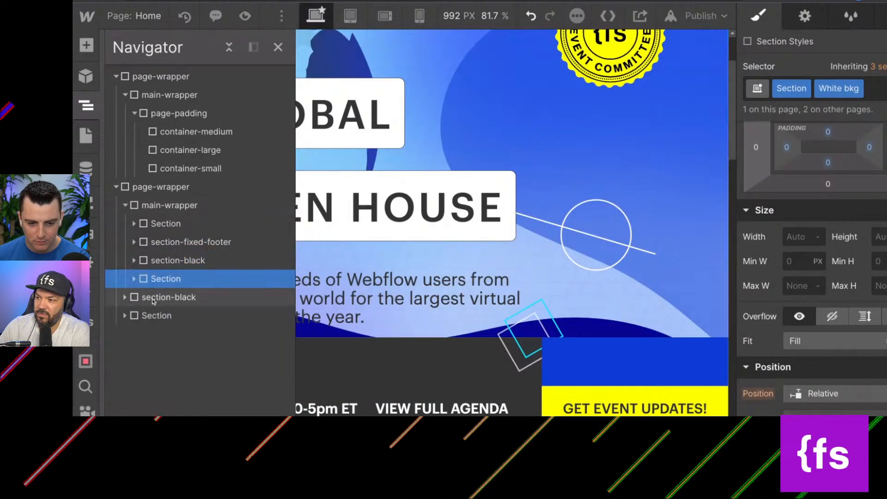
left_click(195, 297)
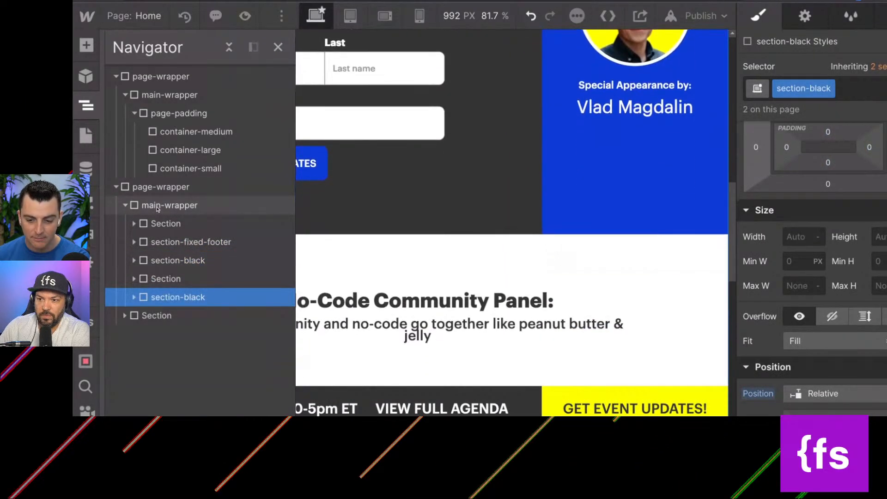
left_click(157, 207)
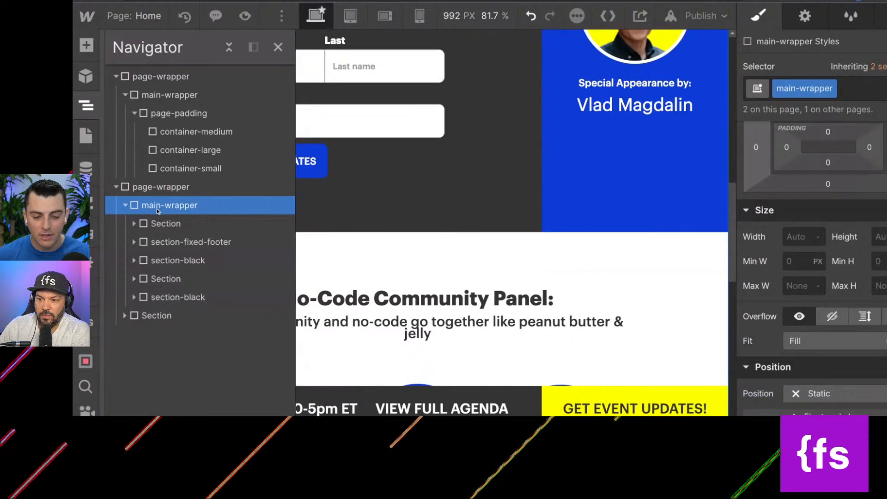
left_click(125, 205)
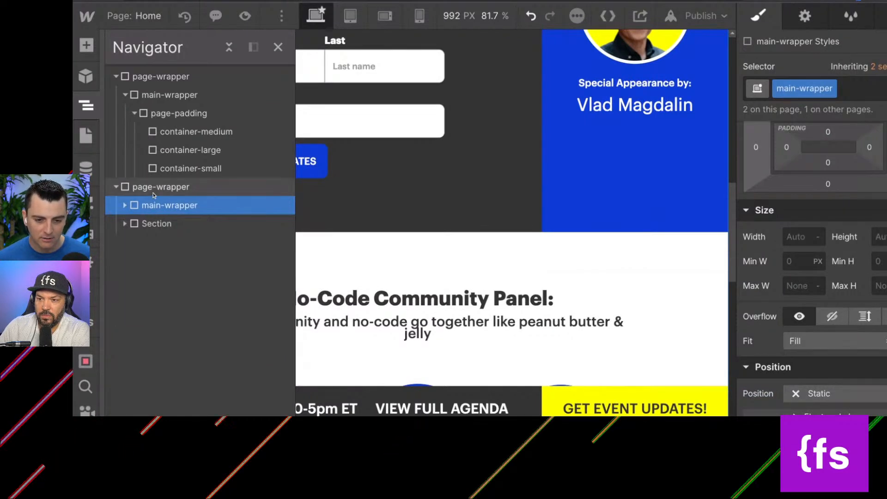
Review the page-wrapper's remaining footer Section, including its child elements, spacing, position and typography styles.
left_click(144, 194)
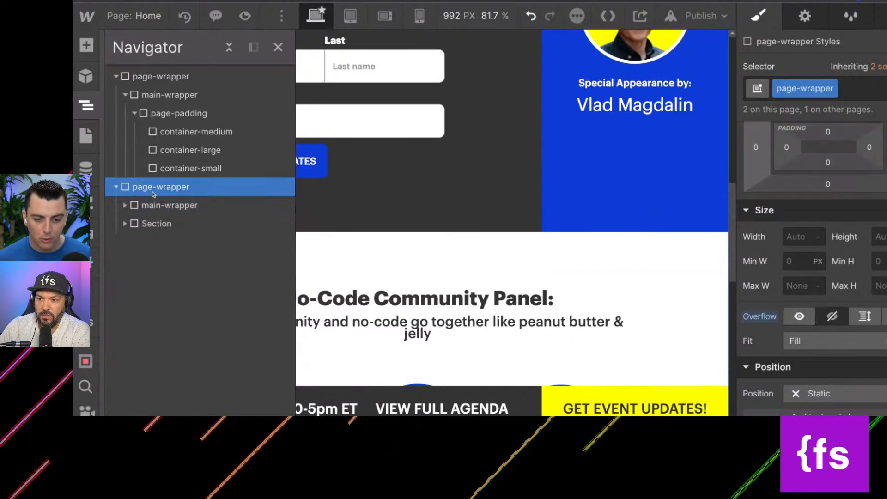
left_click(125, 223)
left_click(152, 226)
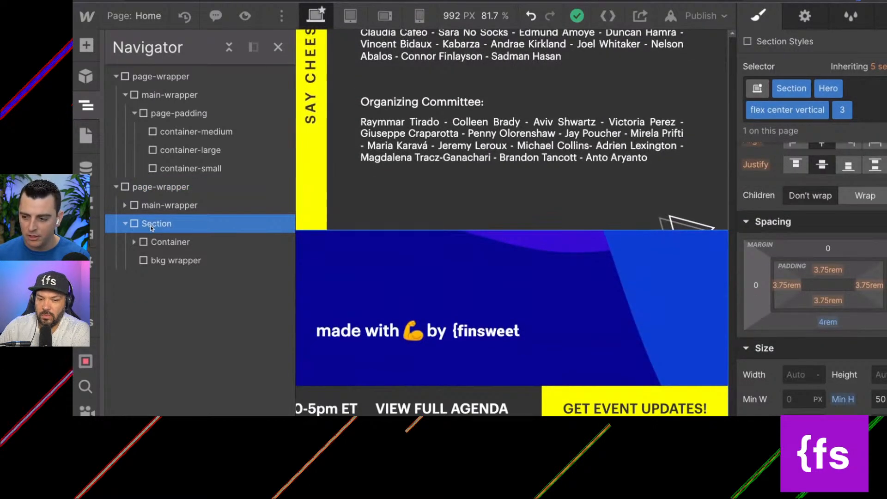
scroll(770, 228, "down", 1)
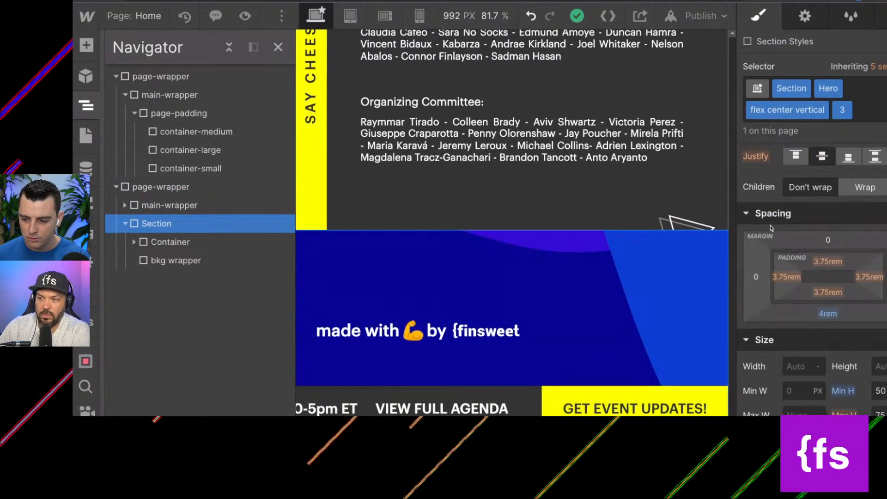
scroll(771, 228, "down", 10)
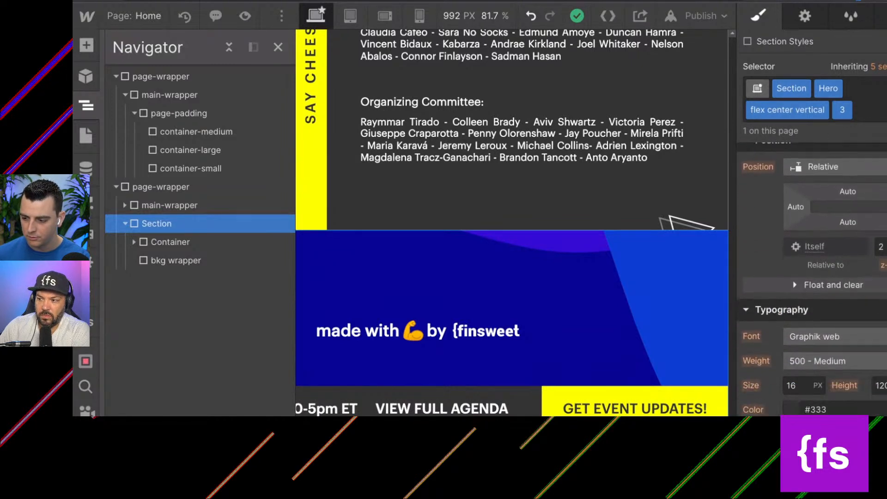
scroll(770, 228, "down", 2)
scroll(771, 228, "up", 10)
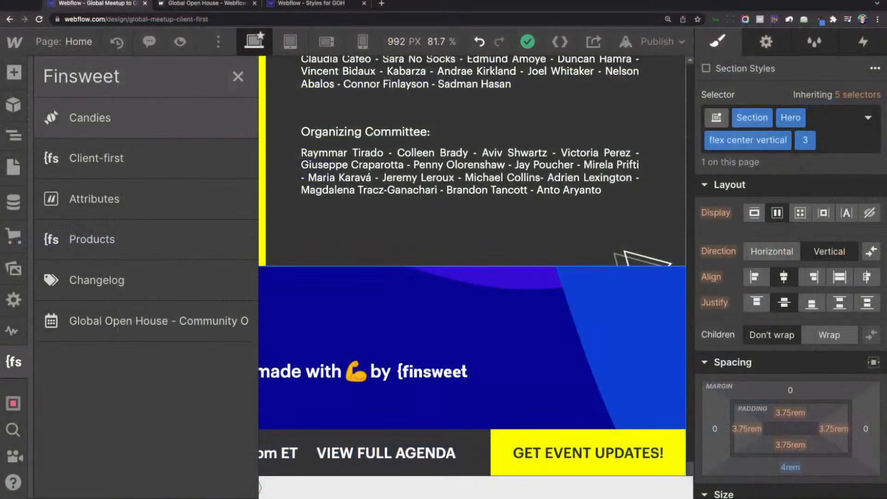
Try to merge the footer Section's combo classes into a new footer_component class, replacing them on the selected element.
left_click(111, 118)
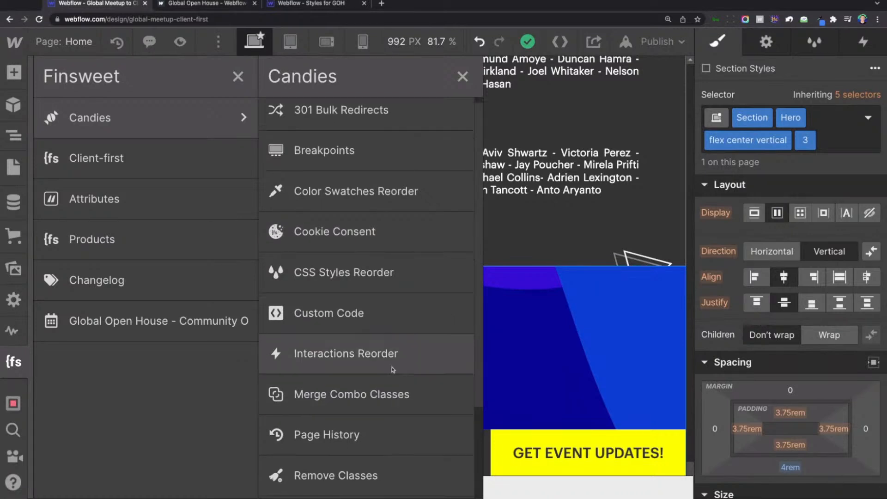
left_click(409, 401)
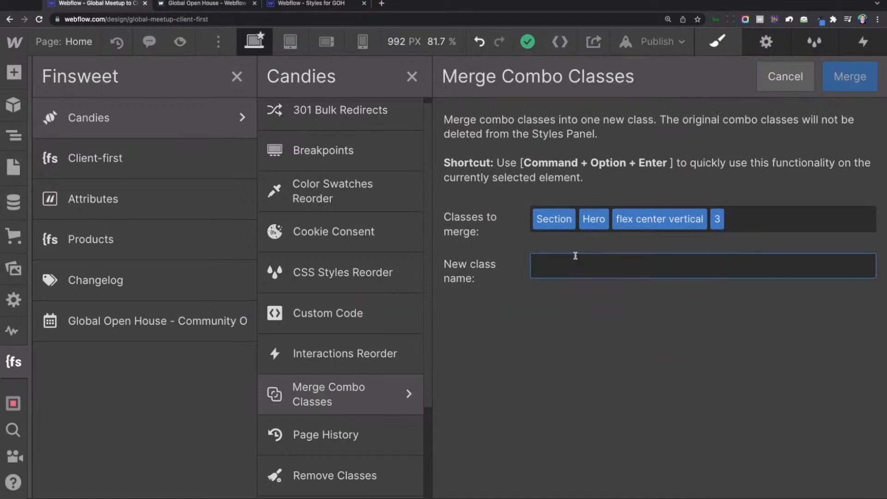
type("footer_component")
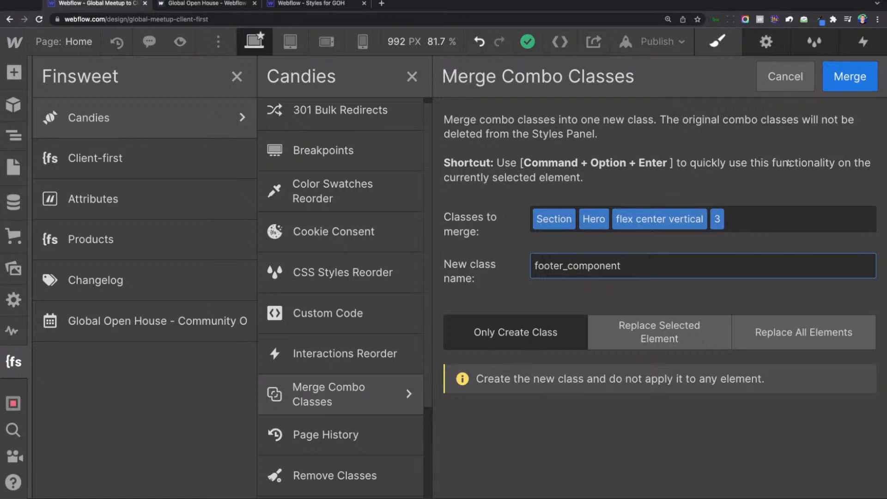
left_click(841, 80)
left_click(602, 324)
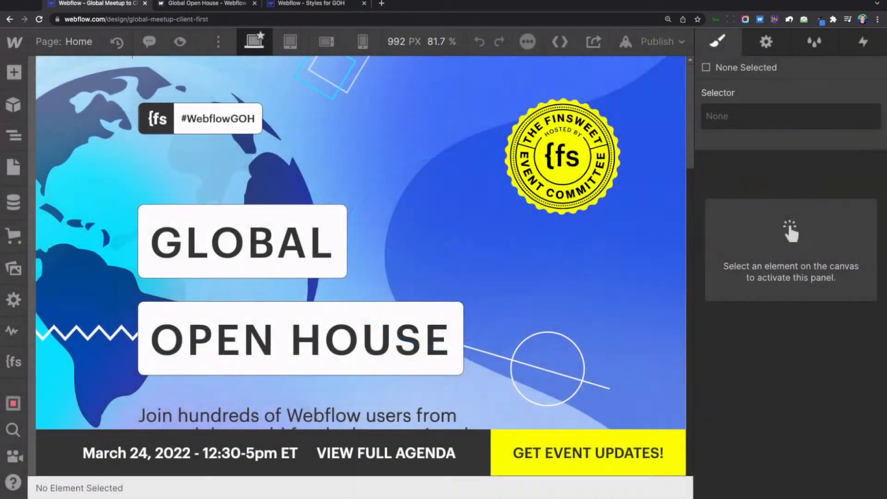
Expand the page-wrapper structures and select the footer Section that sits below main-wrapper in the second page-wrapper.
scroll(244, 242, "down", 20)
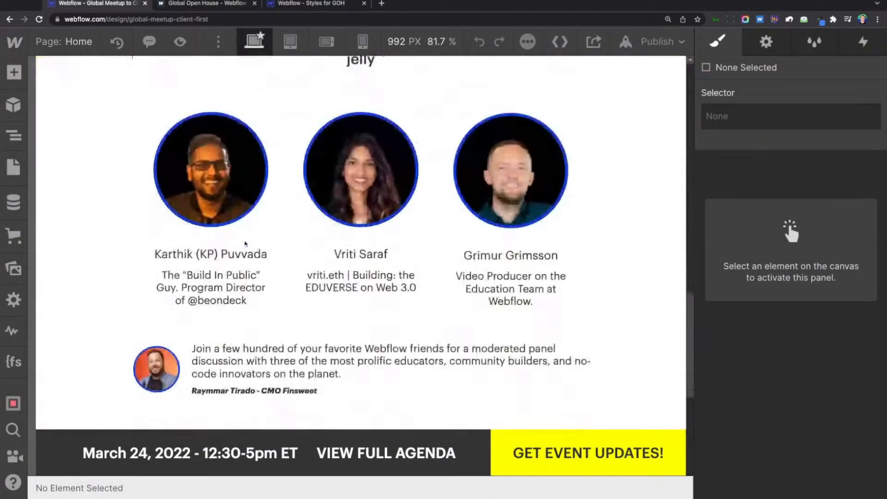
left_click(117, 255)
key("Up")
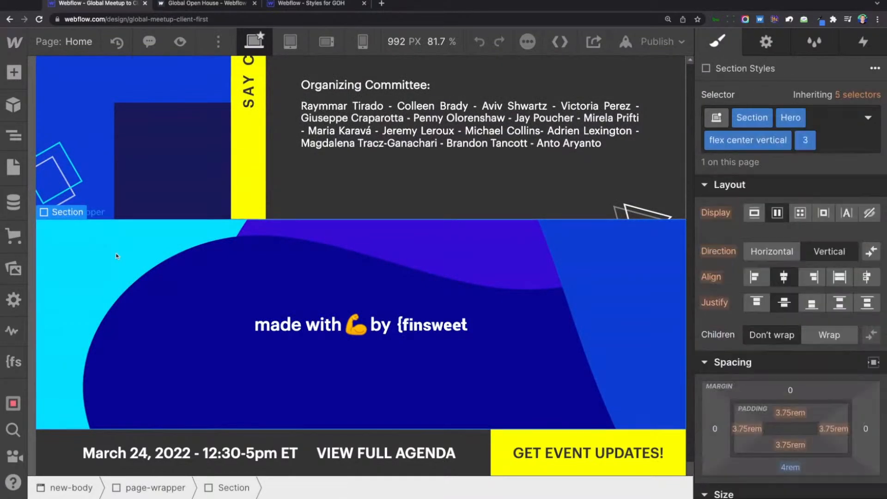
key("Up")
left_click(63, 235)
key("z")
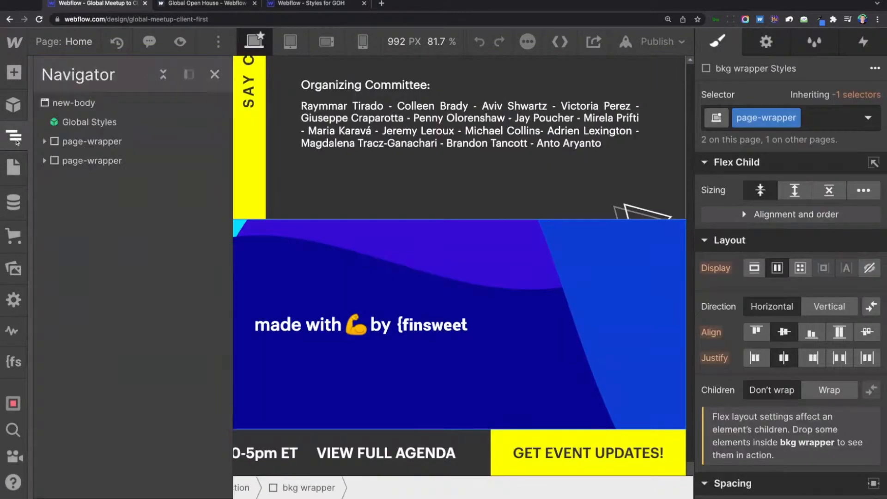
left_click(45, 142)
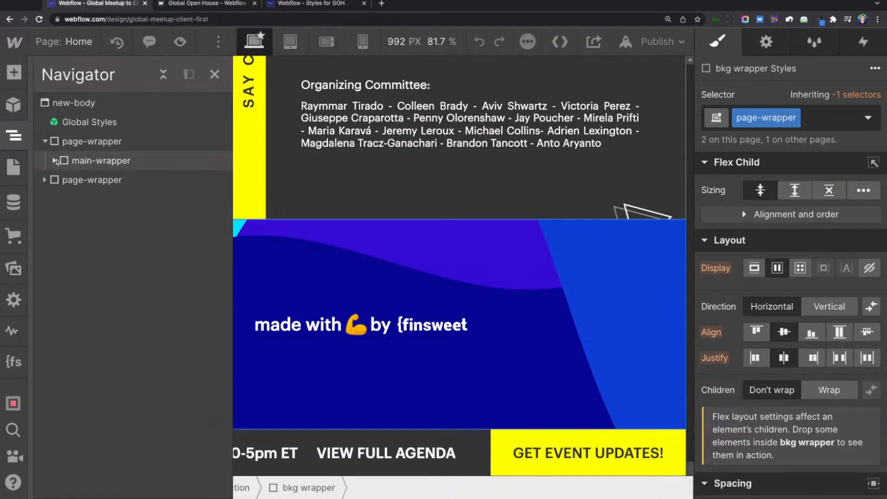
left_click(55, 160)
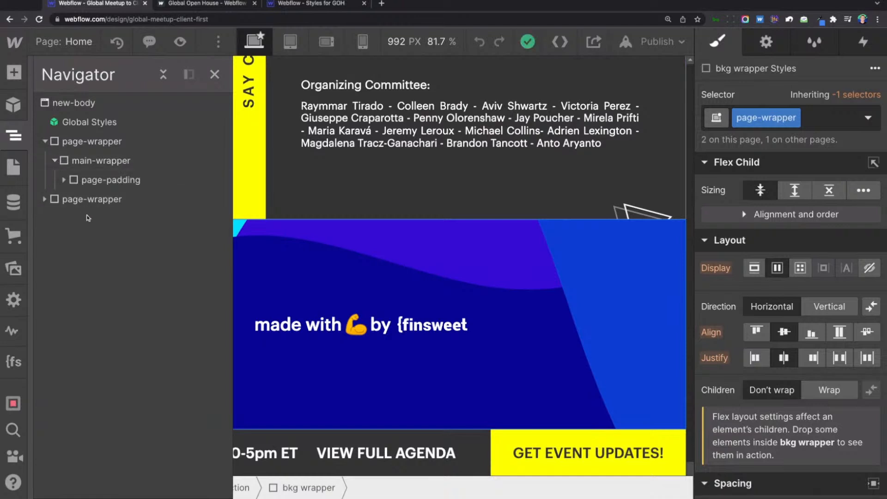
left_click(44, 200)
left_click(85, 239)
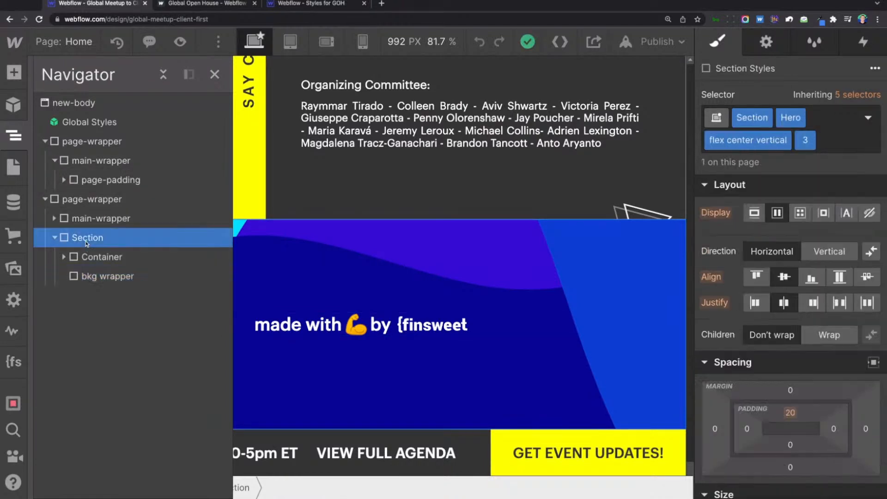
Check the footer Section's typography and background styles and the contents of its Container.
scroll(837, 325, "down", 5)
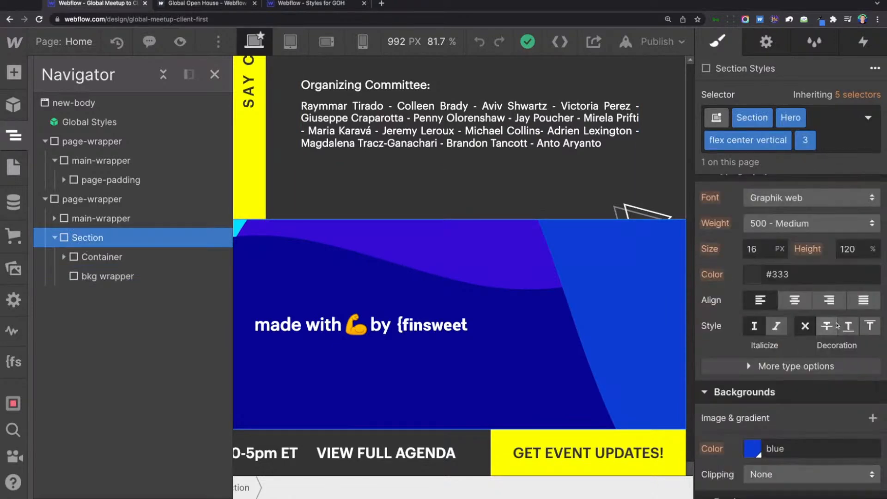
left_click(64, 258)
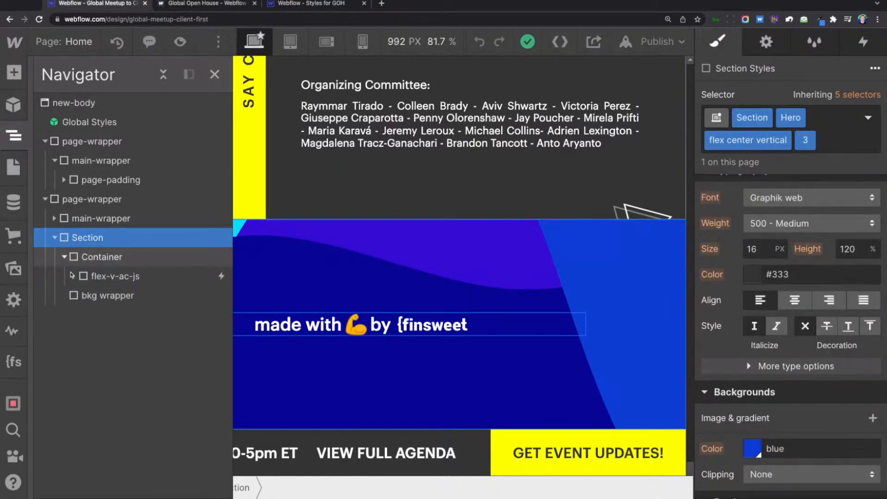
left_click(55, 238)
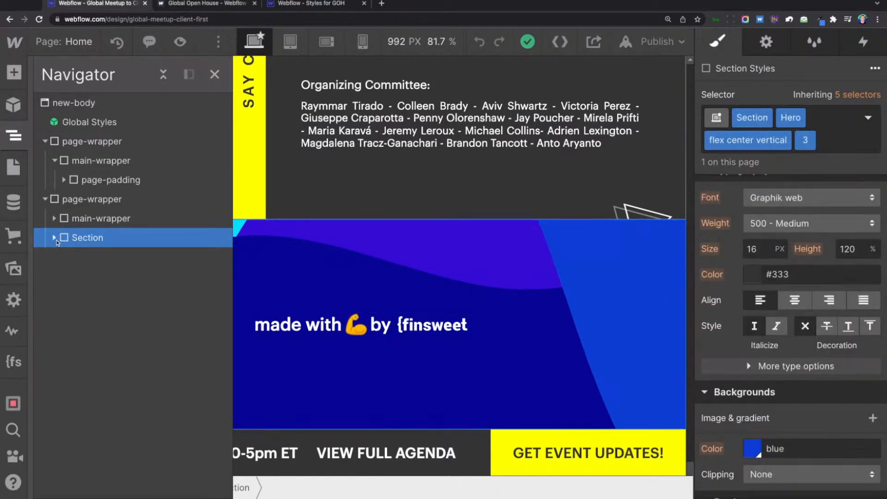
Set up a merge of the footer Section's four combo classes into a new footer_component class, replacing all elements on the Home page.
left_click(13, 362)
left_click(123, 115)
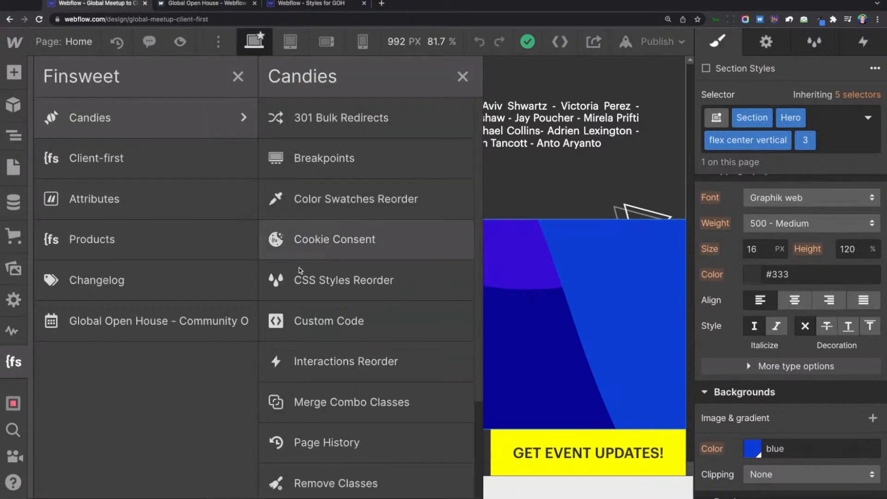
left_click(352, 402)
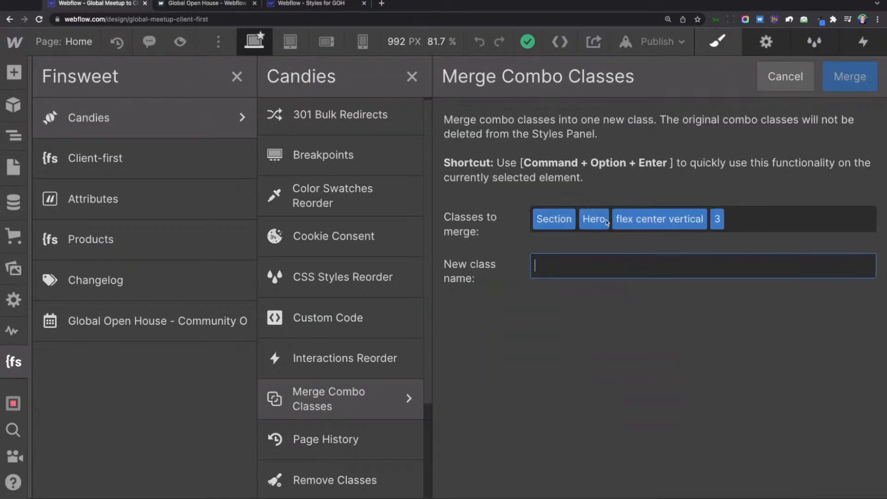
type("footer_component")
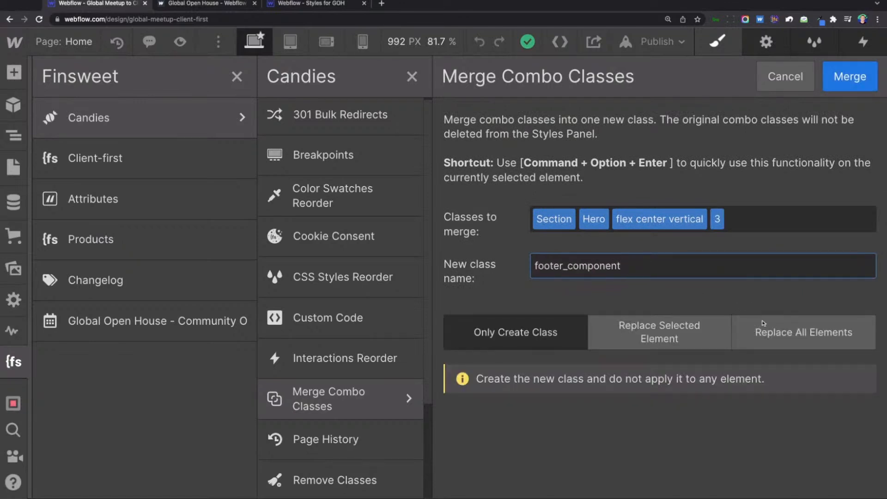
left_click(769, 339)
scroll(834, 317, "down", 2)
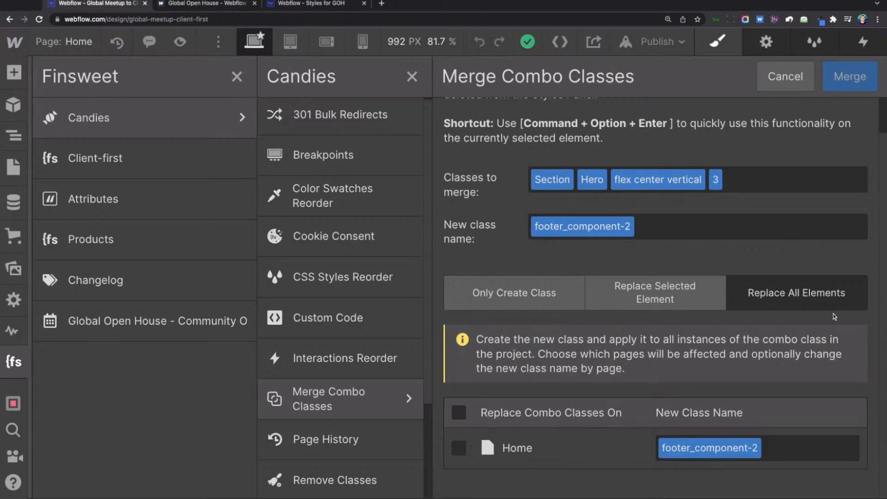
left_click(458, 449)
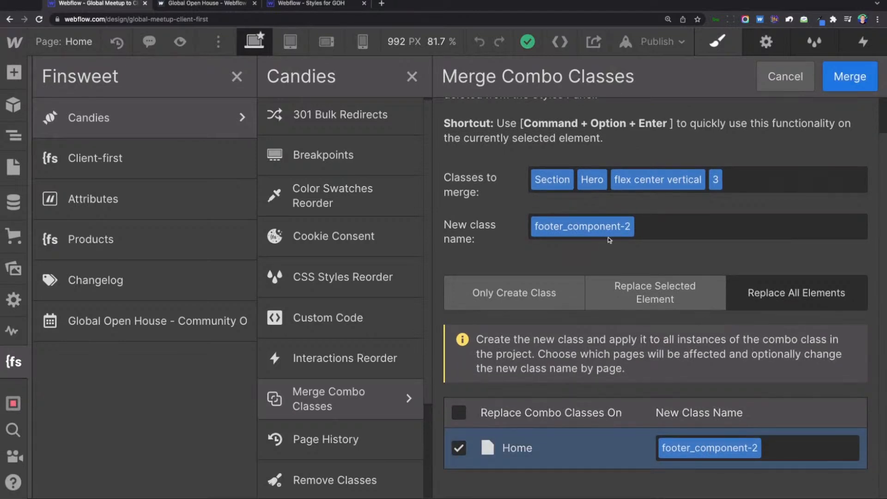
Name the merged class footer_component-try2 and run the merge, accepting the Designer reload.
left_click(644, 232)
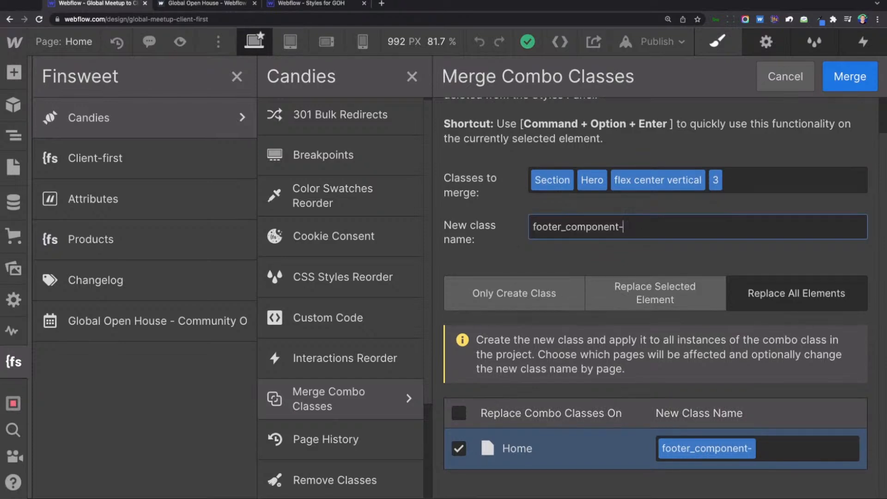
type("try2")
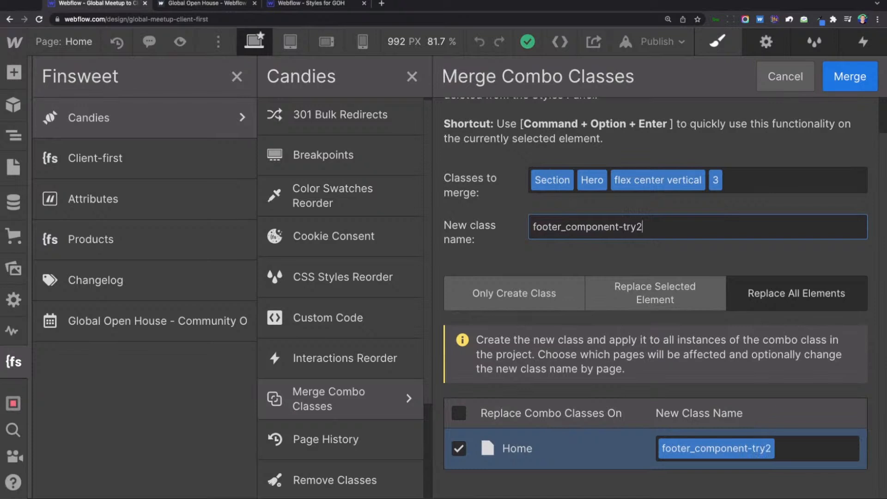
left_click(799, 209)
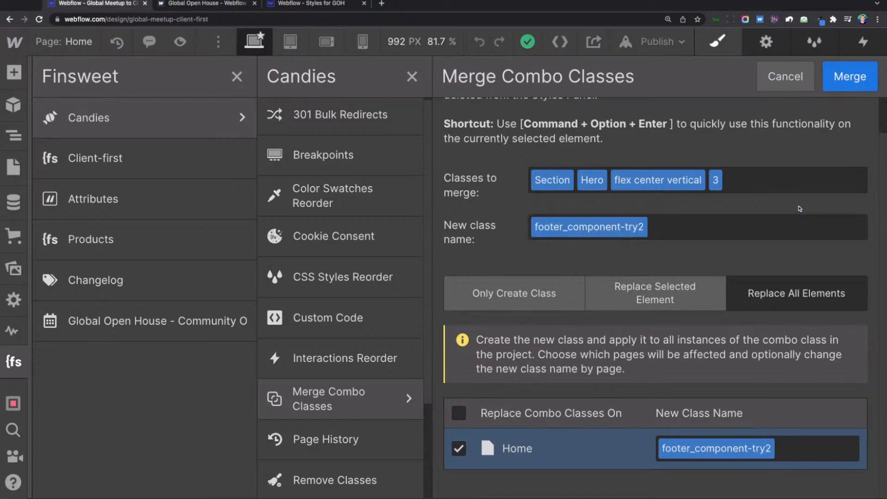
left_click(847, 78)
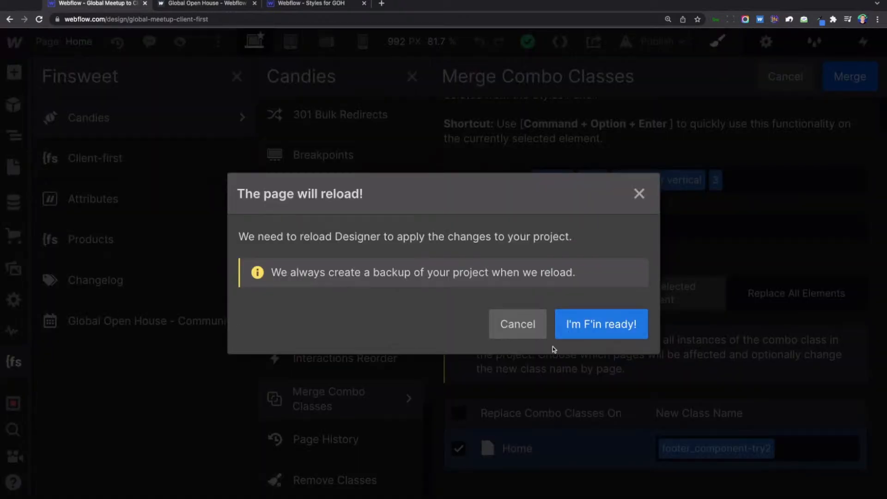
left_click(594, 329)
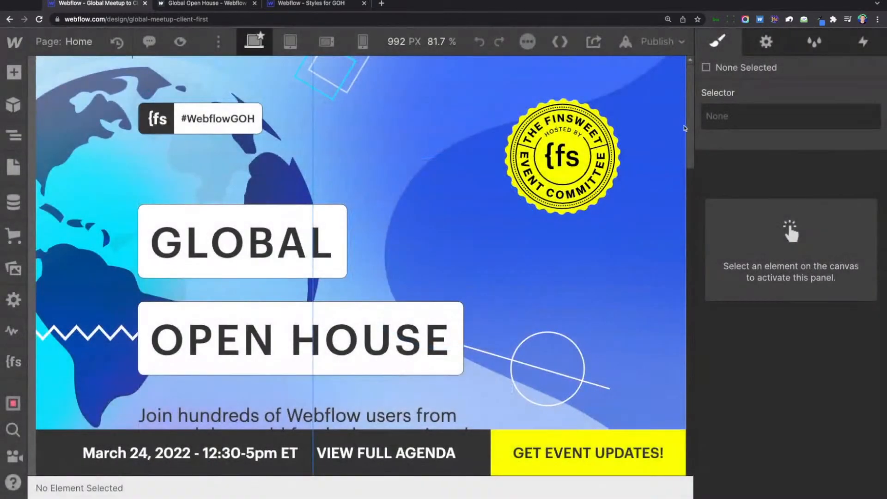
Select the footer at the end of the Home page and show it in the Navigator.
scroll(690, 129, "down", 10)
scroll(382, 289, "down", 10)
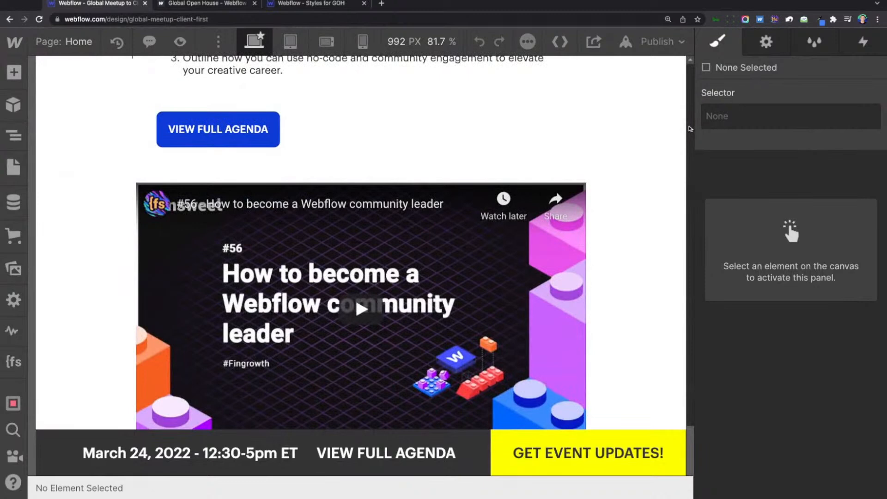
scroll(381, 289, "down", 10)
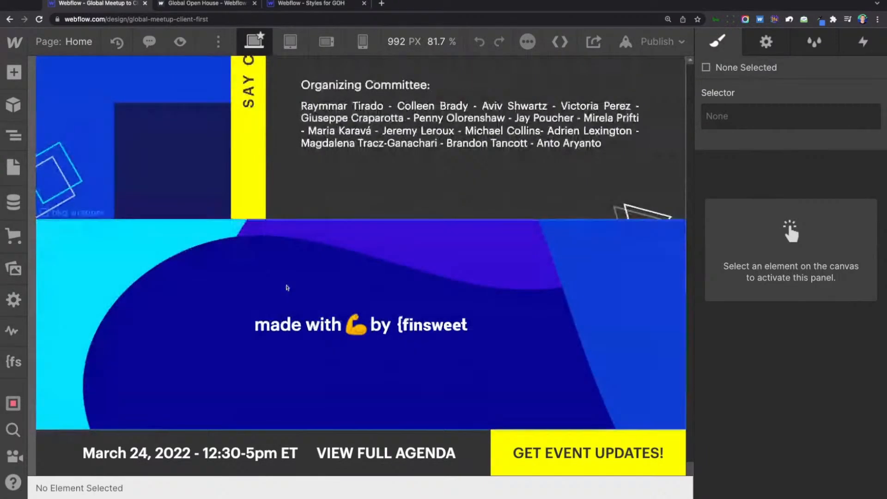
left_click(144, 231)
left_click(14, 136)
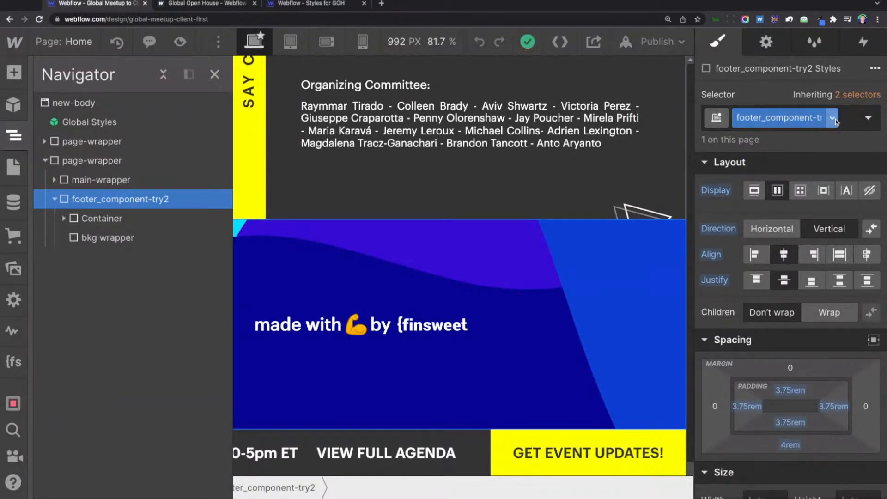
Add the existing footer_component class to the footer, rename that class footer_component-old, and remove it from the element.
left_click(848, 123)
type("foot")
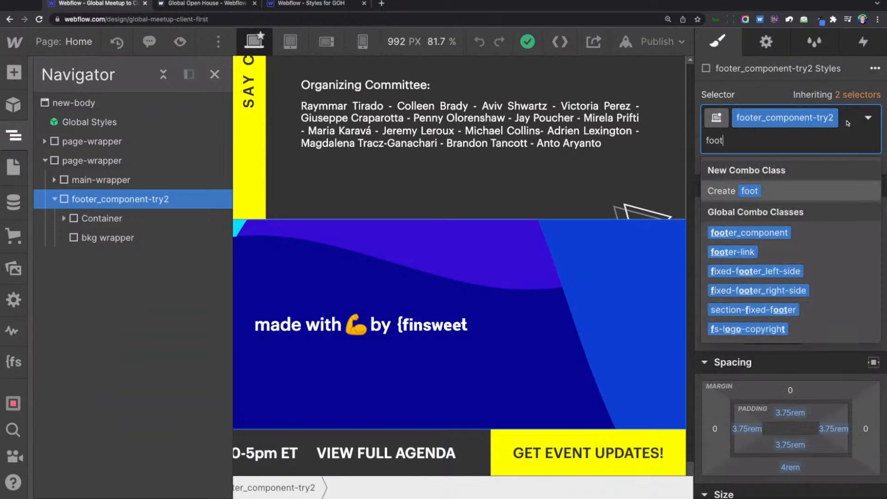
type("er_")
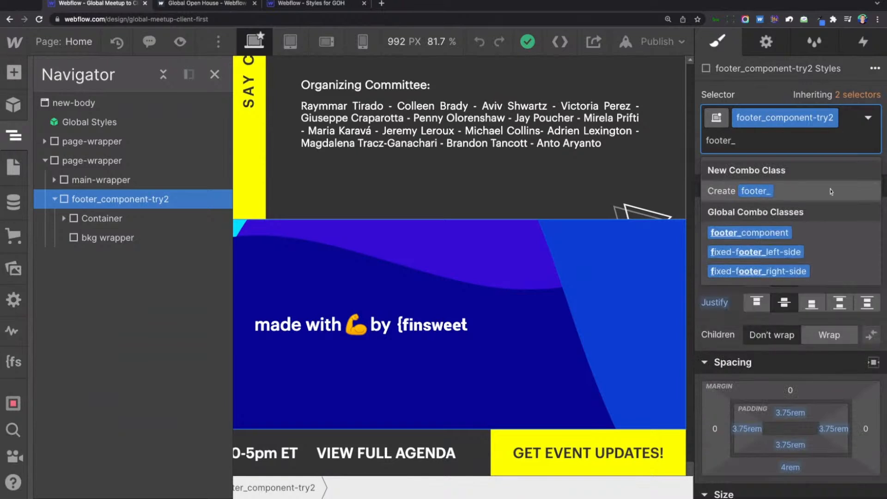
left_click(797, 233)
left_click(785, 141)
left_click(778, 160)
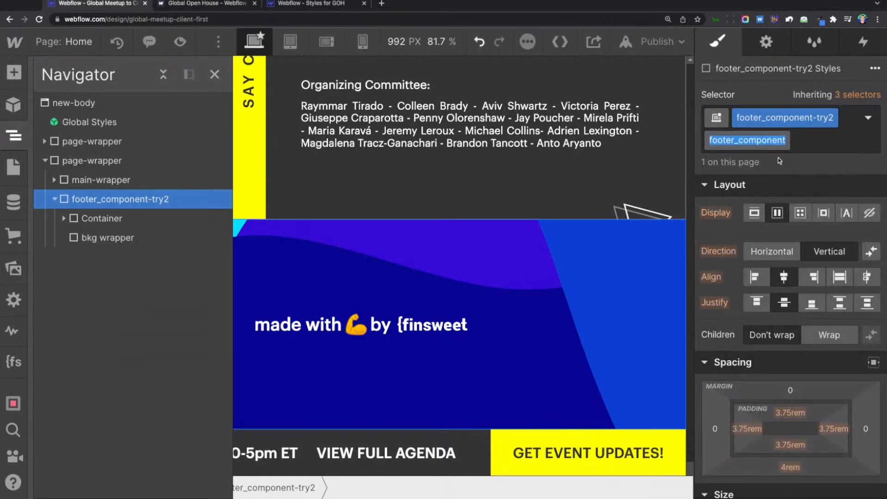
type("-old")
key("Return")
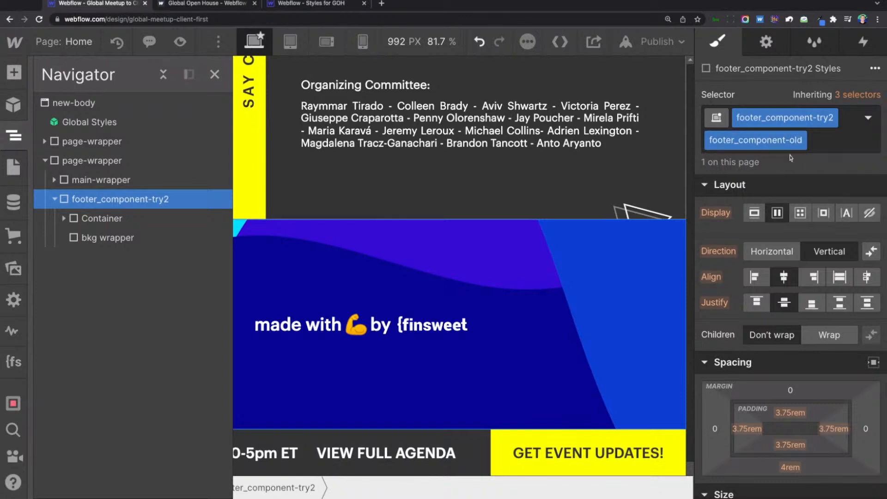
left_click(827, 146)
key("BackSpace")
Try to rename the footer's footer_component-try2 class by dropping its suffix.
left_click(834, 119)
left_click(809, 147)
key("Right")
key("BackSpace")
key("BackSpace")
key("BackSpace")
key("Return")
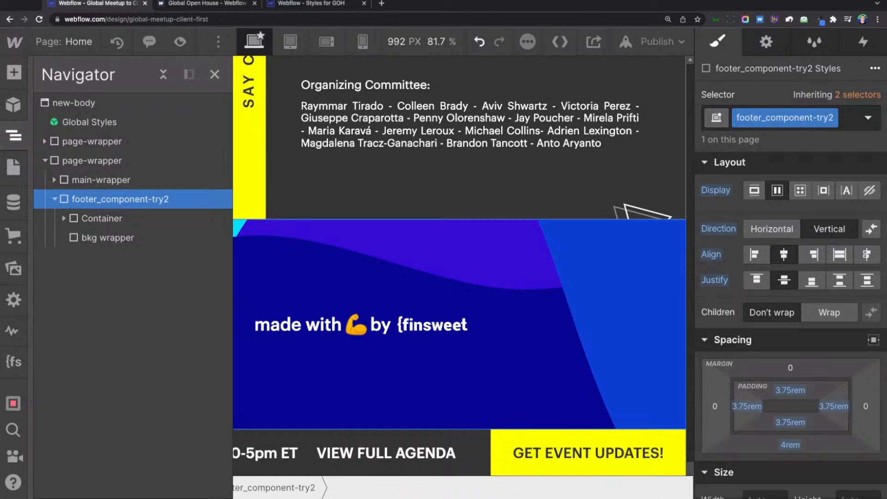
Rename the footer's footer_component-try2 class to footer_componen.
left_click(833, 121)
left_click(816, 139)
key("Right")
key("BackSpace")
key("BackSpace")
key("BackSpace")
key("BackSpace")
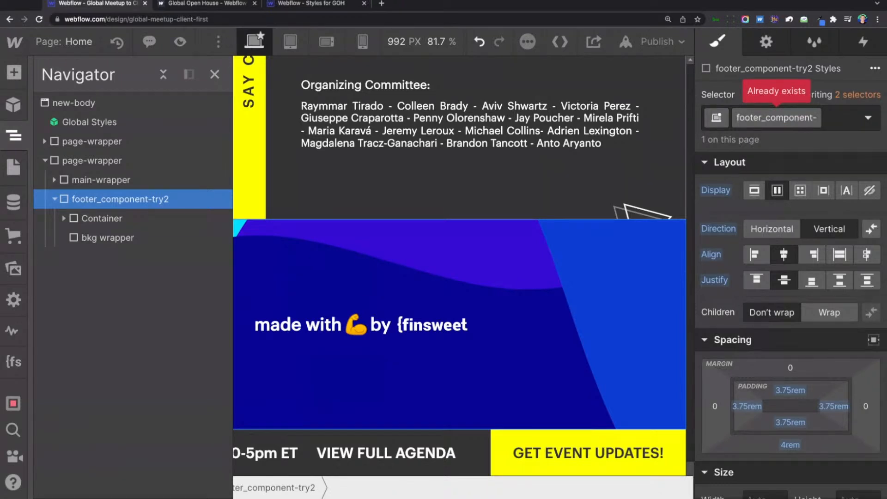
key("BackSpace")
key("BackSpace")
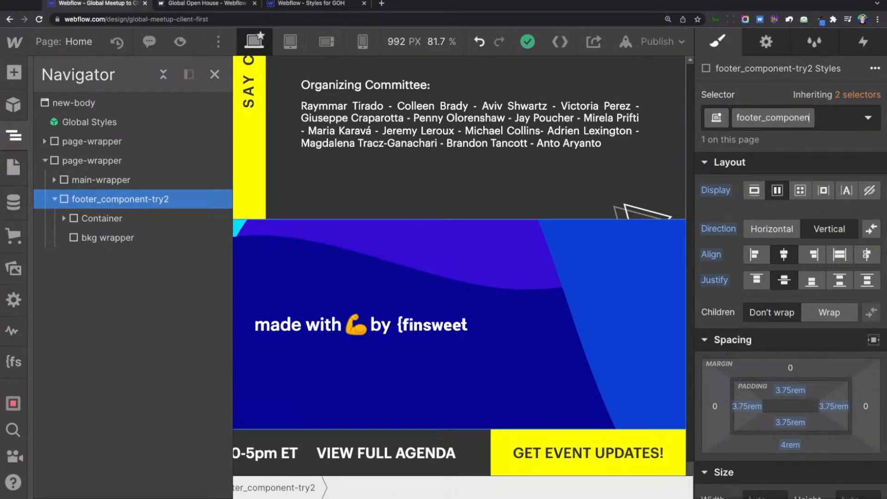
key("Return")
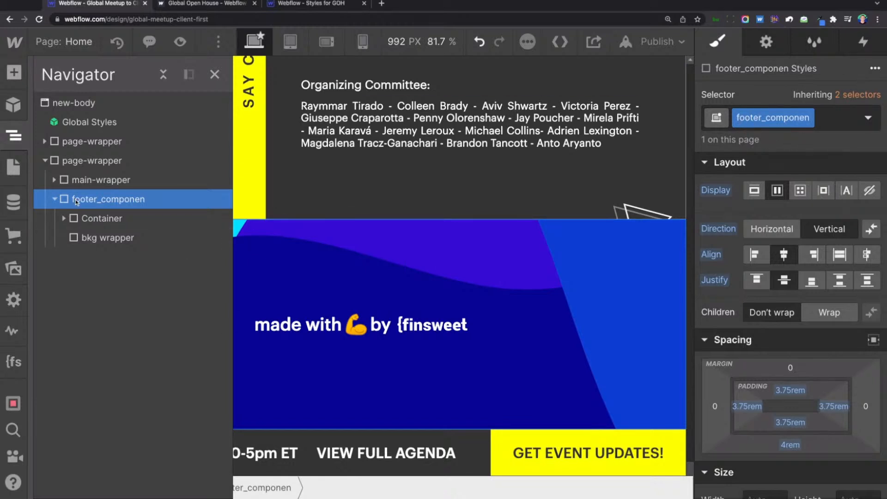
Rename the flex-v-ac-js class inside the footer's Container to footer_content.
left_click(94, 220)
left_click(64, 220)
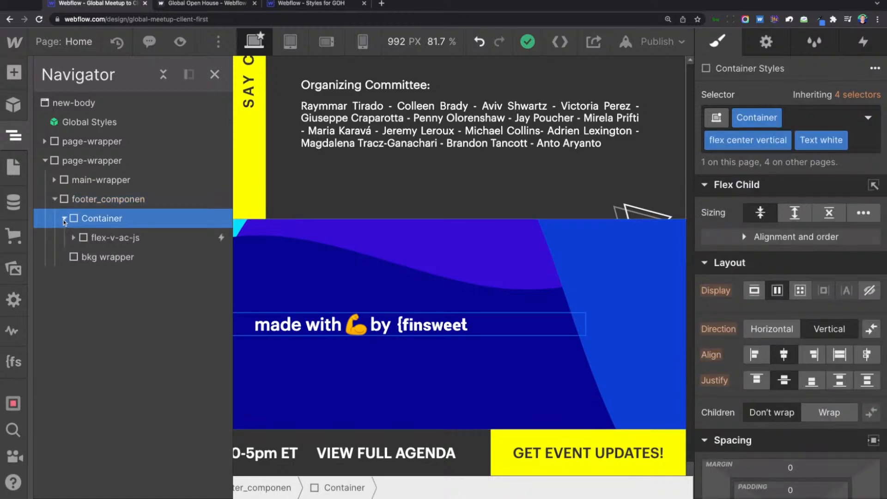
left_click(88, 238)
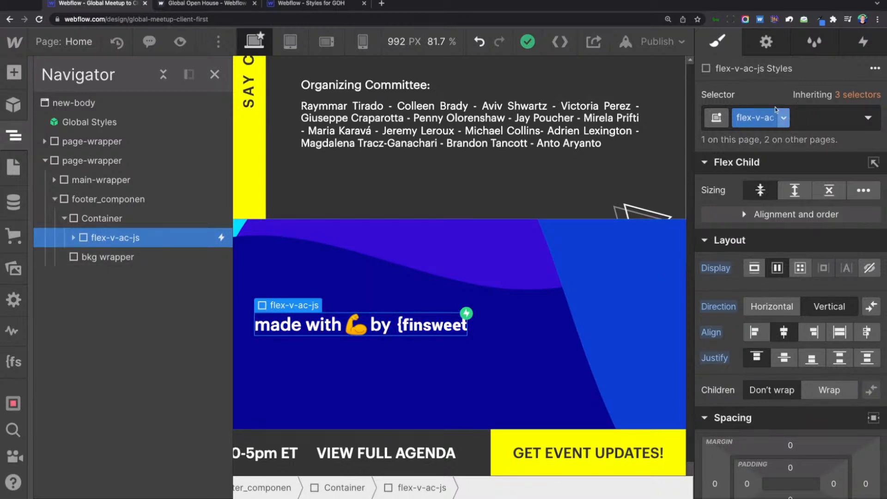
left_click(784, 118)
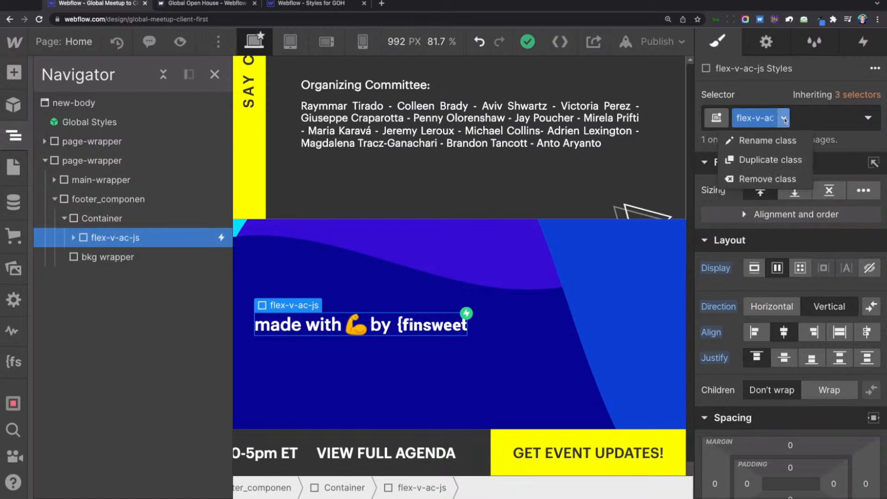
left_click(771, 149)
type("foote")
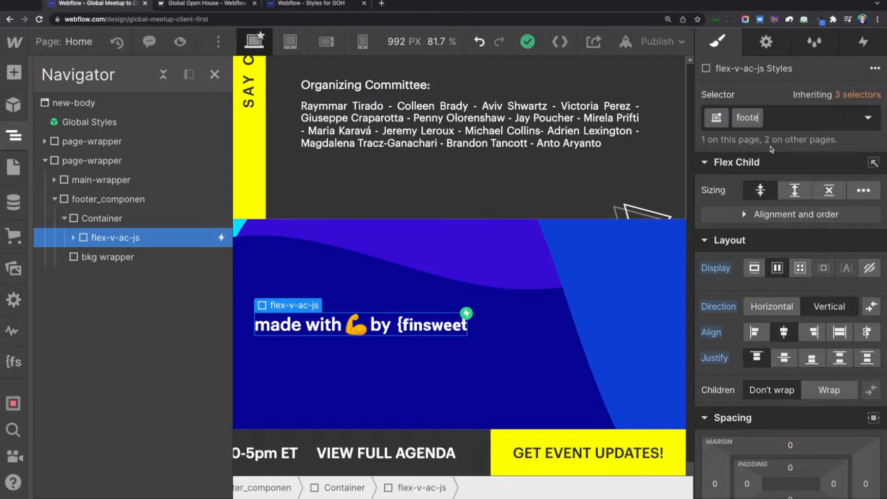
type("r_content")
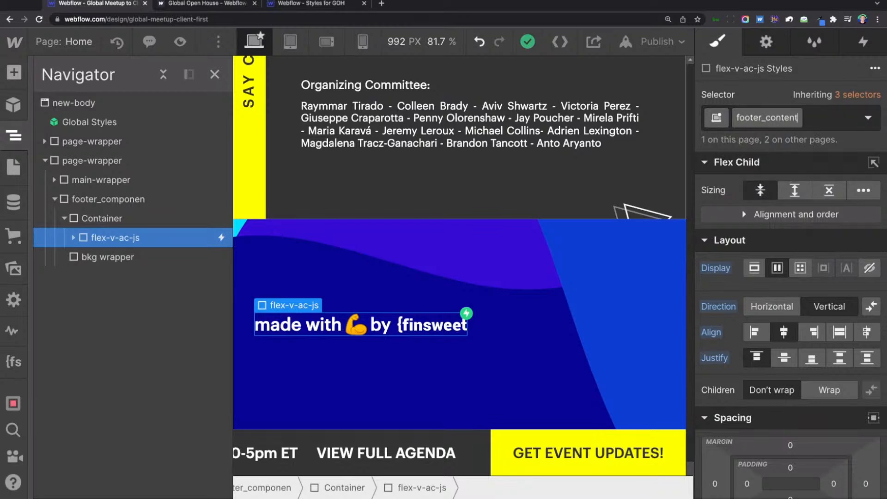
key("Return")
Rename the footer-link class of the link inside footer_content to footer_link.
left_click(73, 237)
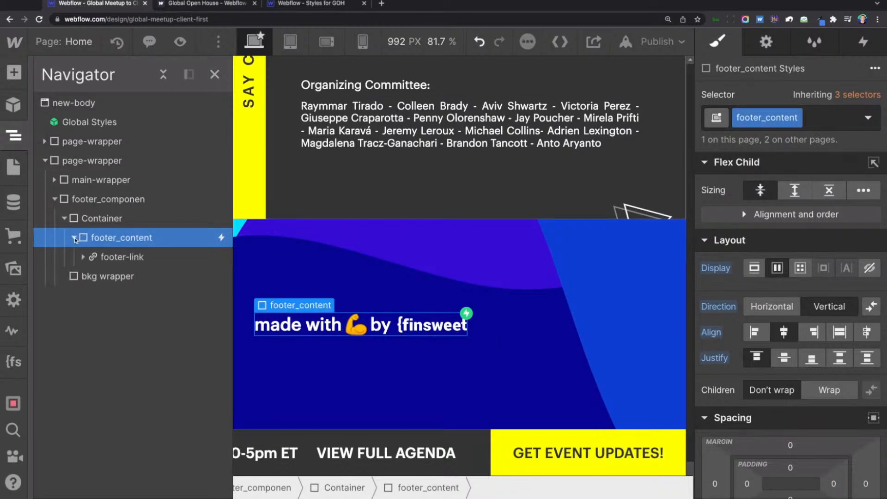
left_click(111, 263)
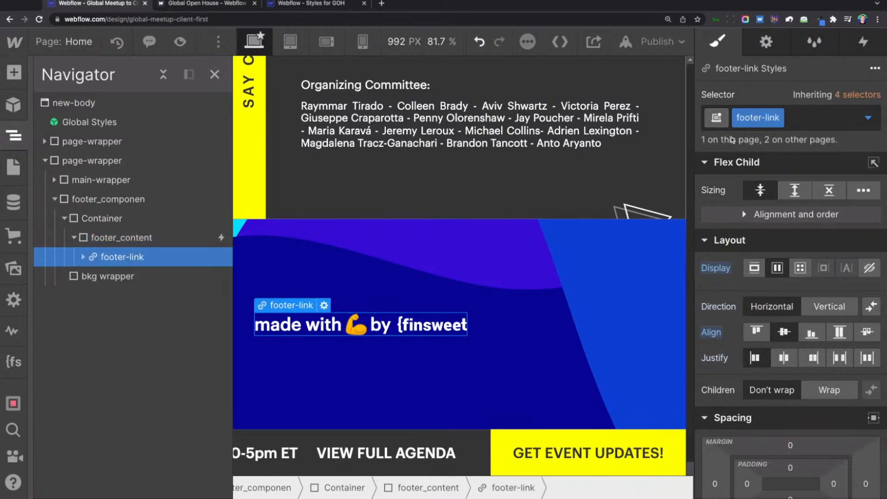
left_click(778, 118)
left_click(770, 138)
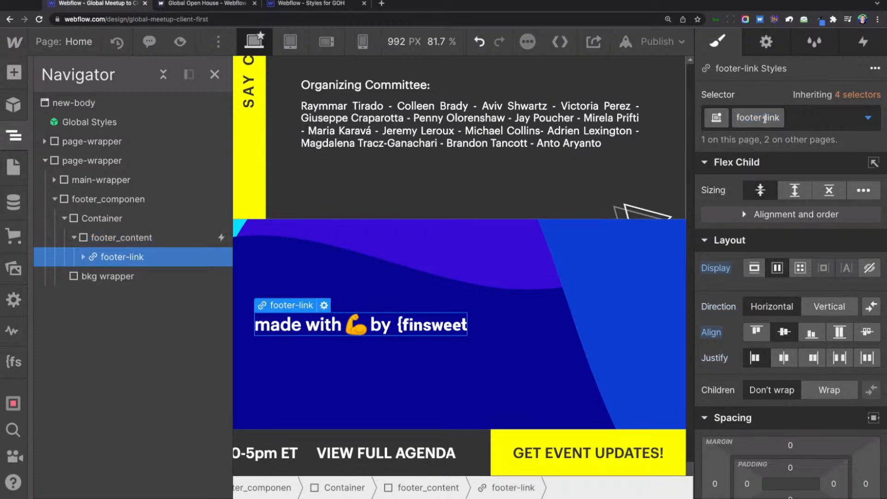
key("BackSpace")
type("_")
key("Return")
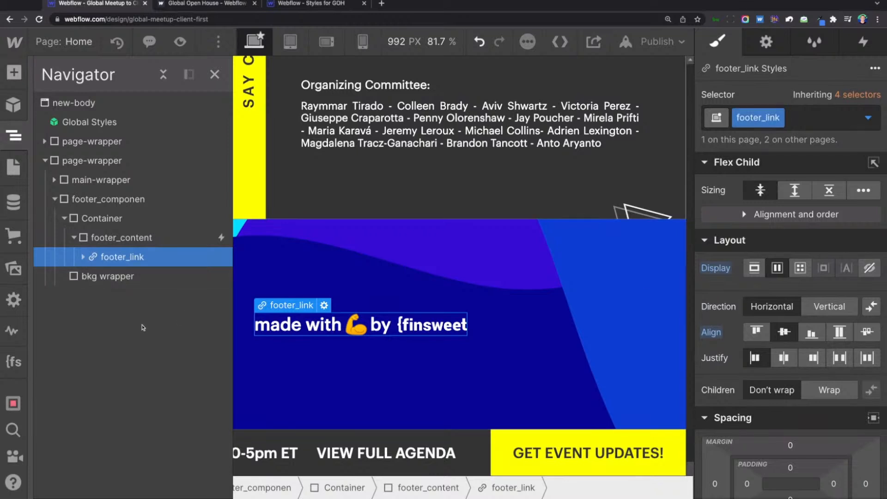
Remove the space-right-xs combo class from the ico-copyright element inside footer_link.
left_click(81, 201)
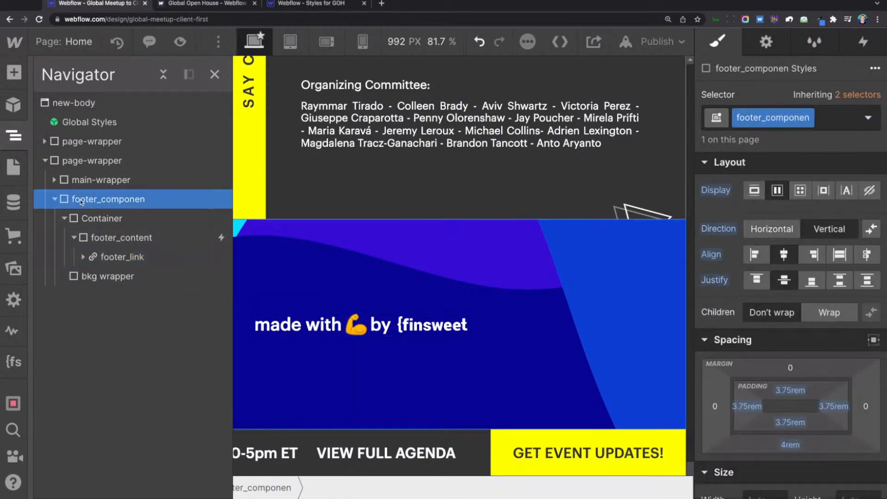
left_click(112, 256)
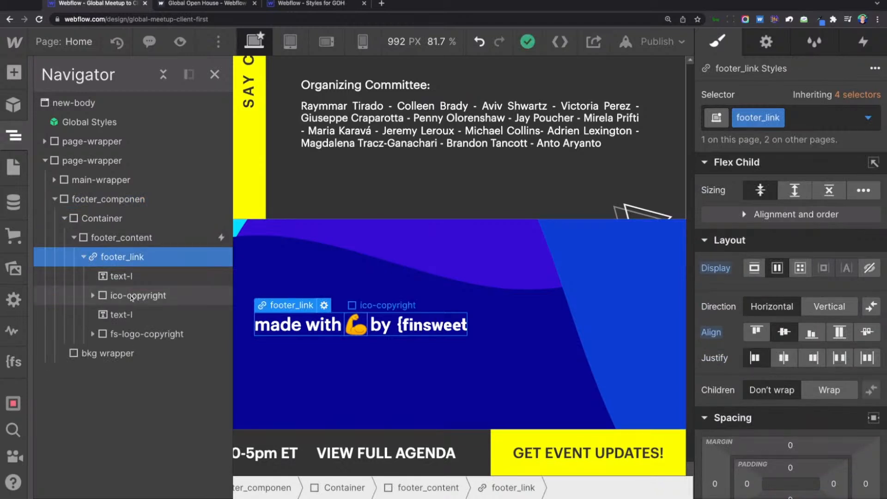
left_click(133, 297)
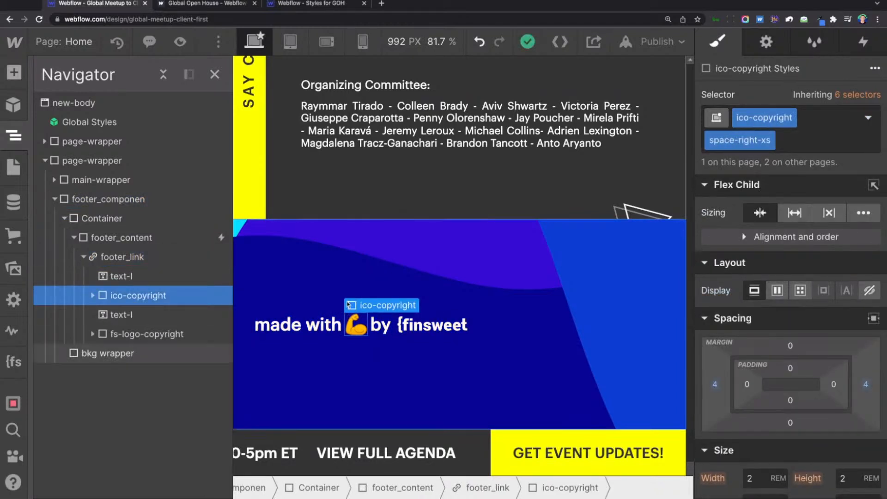
left_click(794, 145)
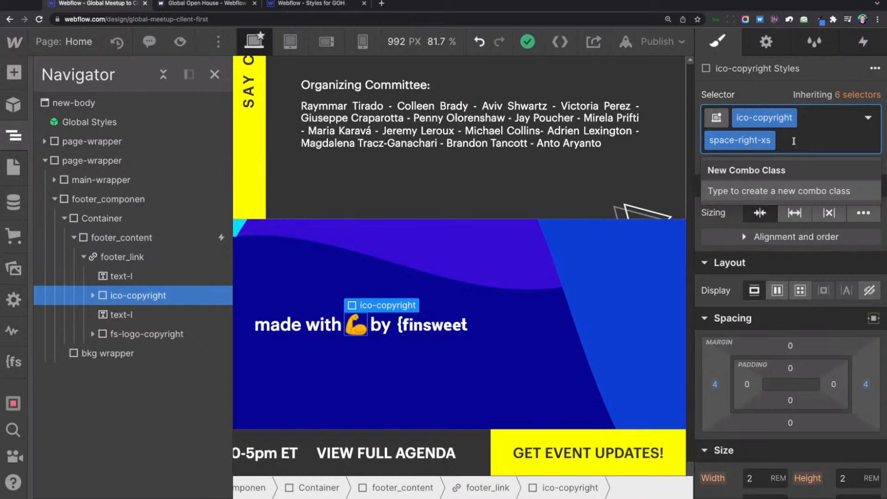
key("BackSpace")
key("Escape")
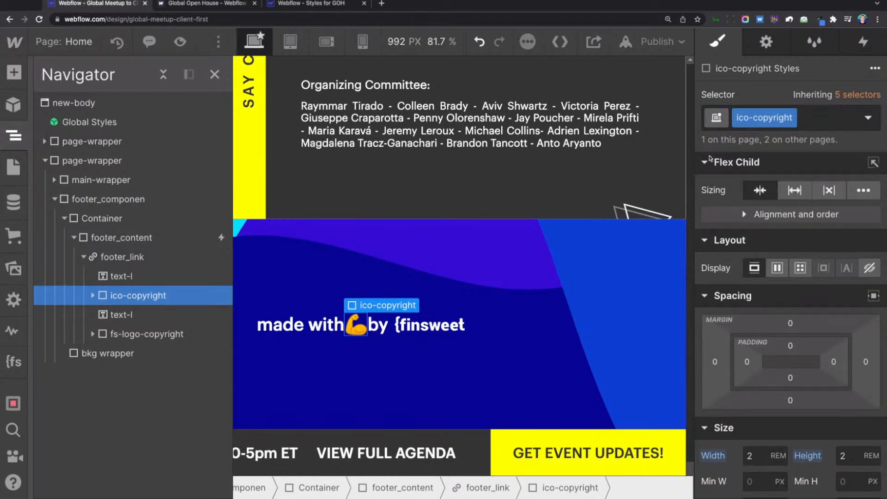
Rename the ico-copyright class inside footer_link to footer_icon-copyright.
scroll(763, 251, "down", 5)
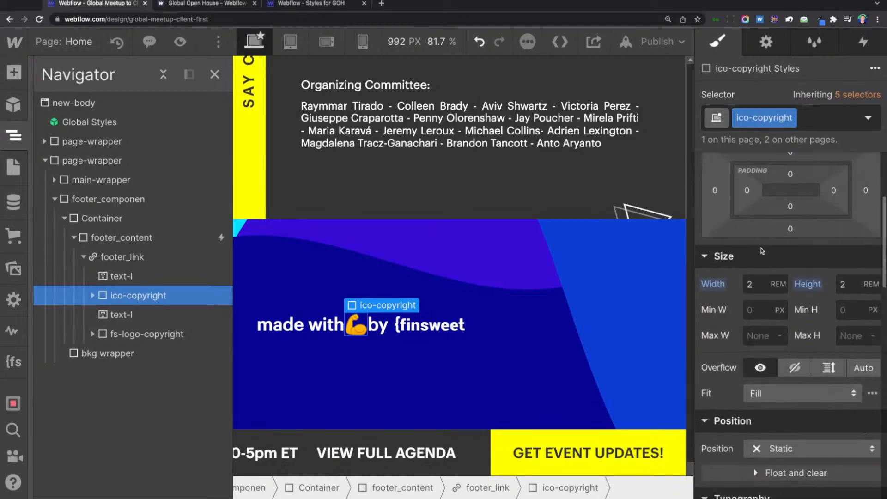
scroll(790, 277, "up", 5)
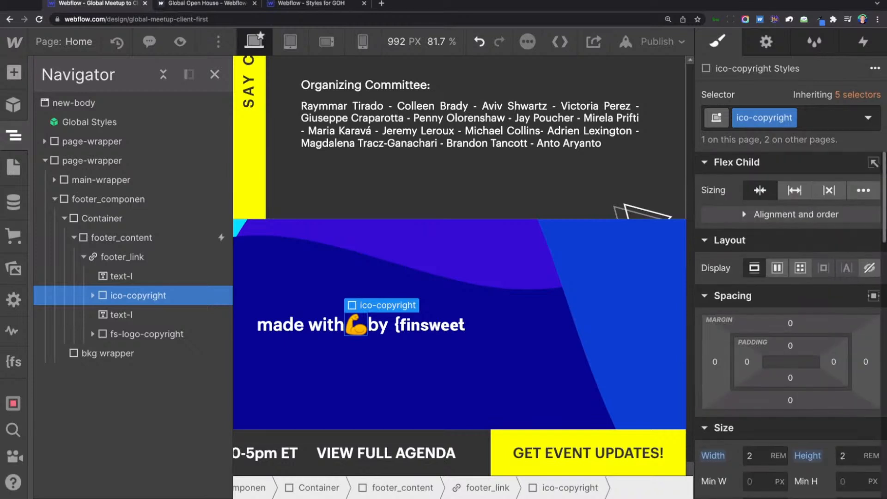
left_click(791, 117)
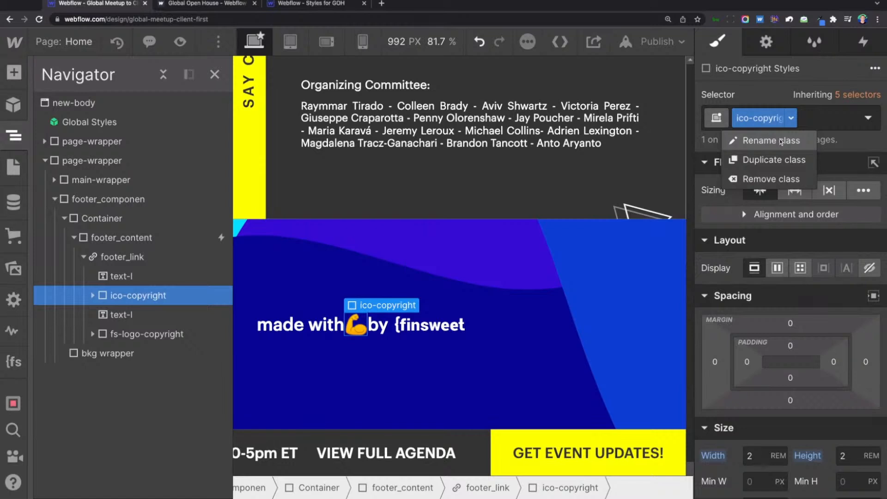
left_click(780, 141)
type("footer")
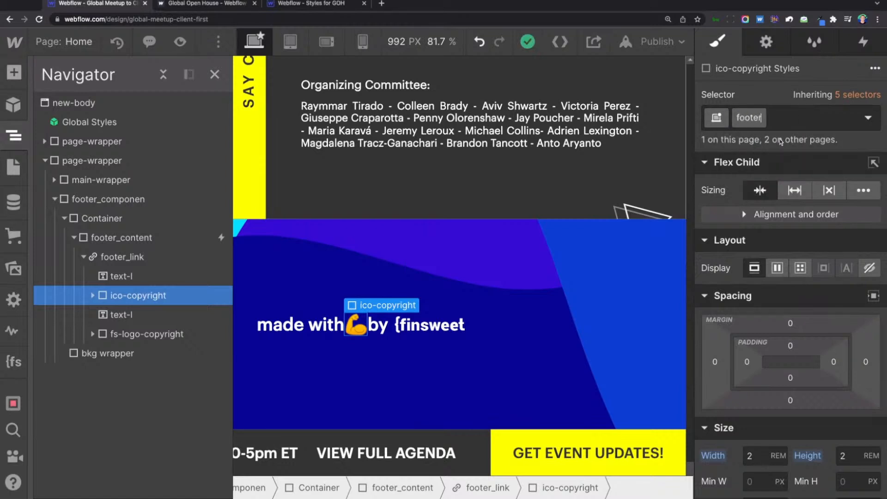
type("_icon-co")
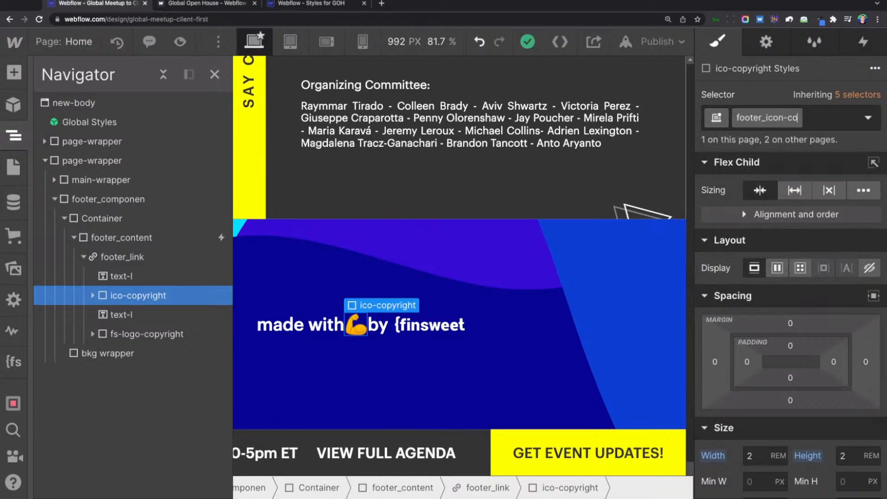
type("pyright")
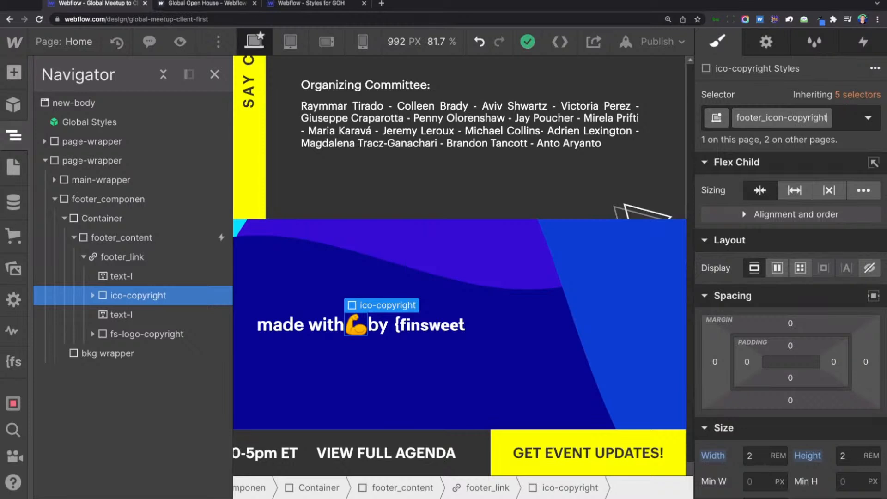
key("Return")
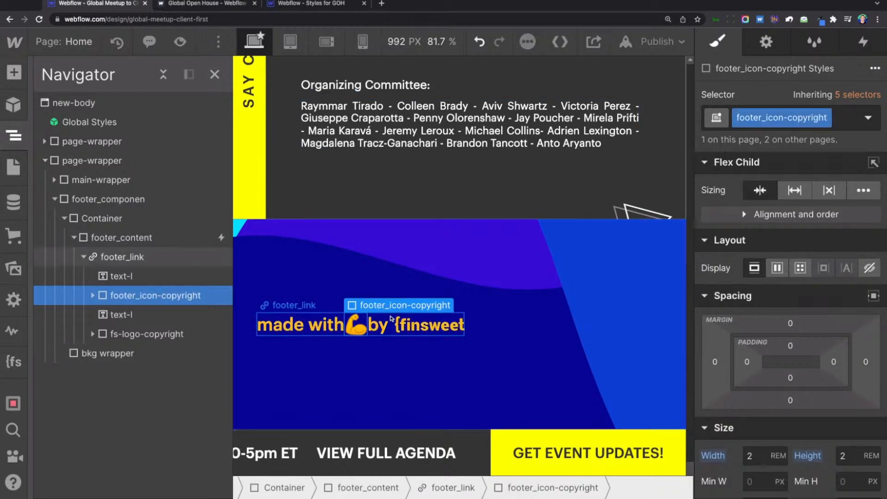
Set the left and right margins of footer_icon-copyright to 0.5rem.
left_click(386, 289)
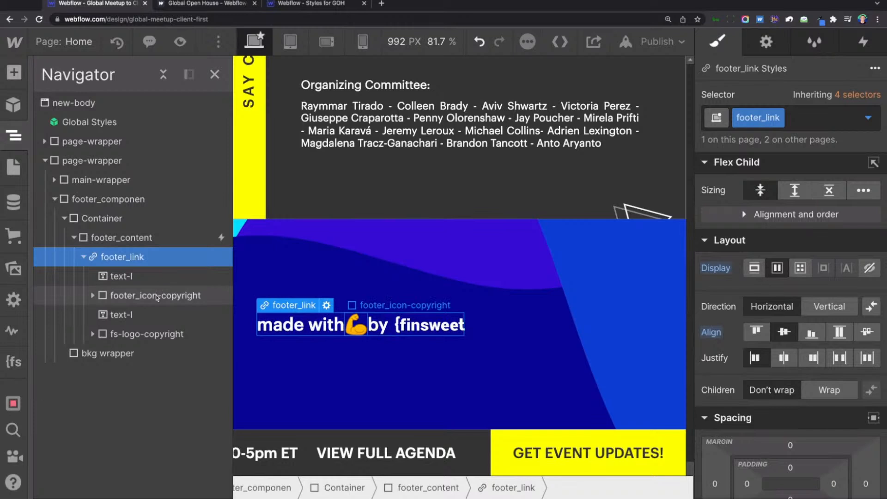
left_click(118, 316)
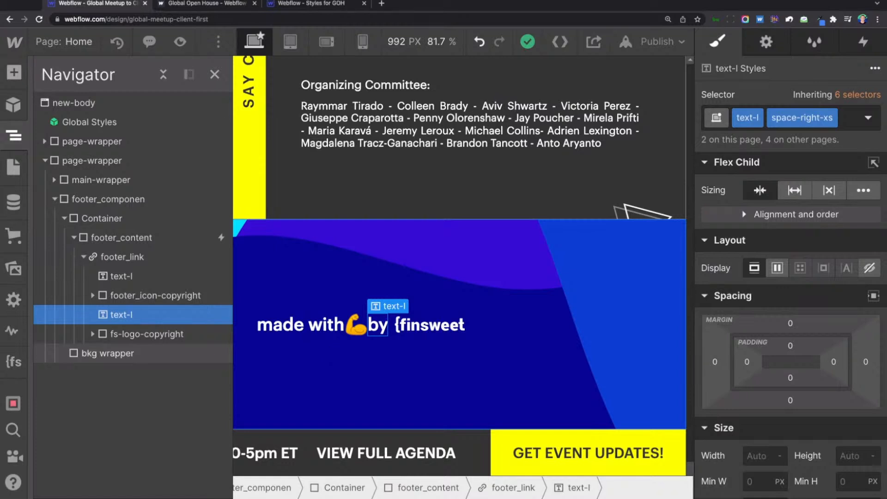
left_click(92, 295)
left_click(121, 276)
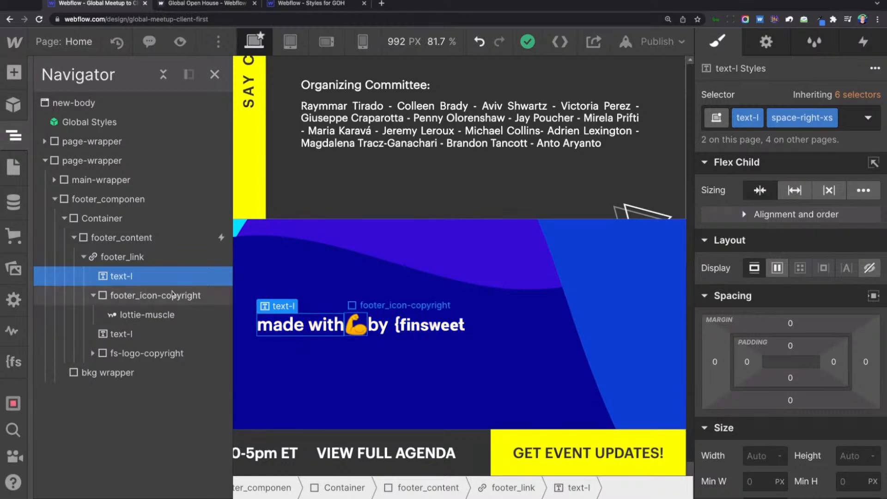
left_click(356, 325)
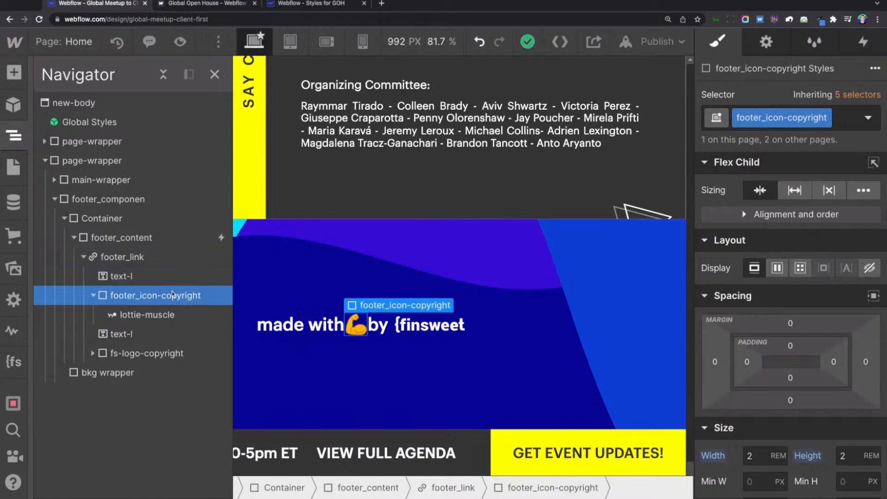
left_click(715, 361)
type("0.5rem")
key("Return")
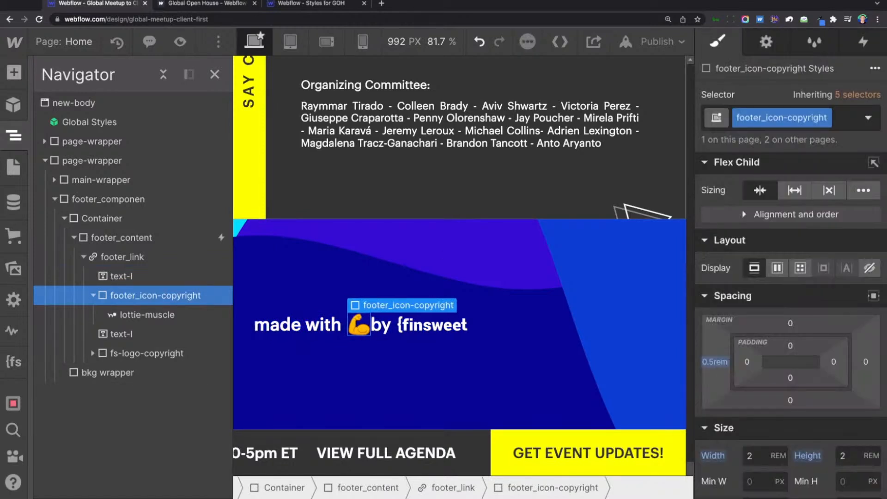
left_click(866, 362)
type("0.5rem")
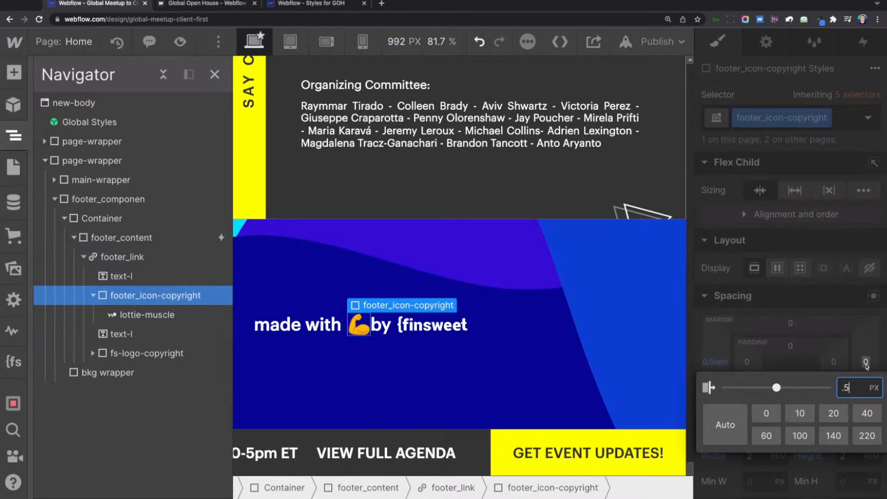
key("Return")
Replace the text-l and space-right-xs classes on the footer's "made with" text with the existing text-size-medium class.
left_click(289, 325)
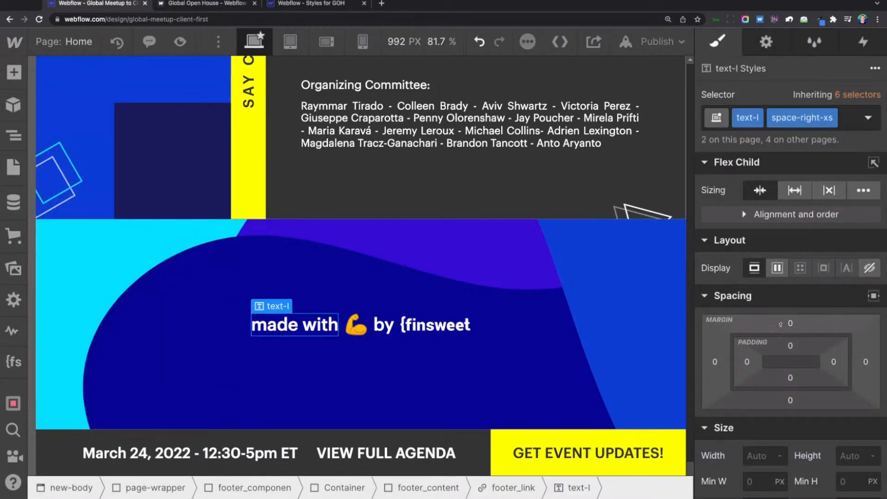
scroll(813, 332, "down", 8)
scroll(799, 331, "up", 8)
left_click(13, 136)
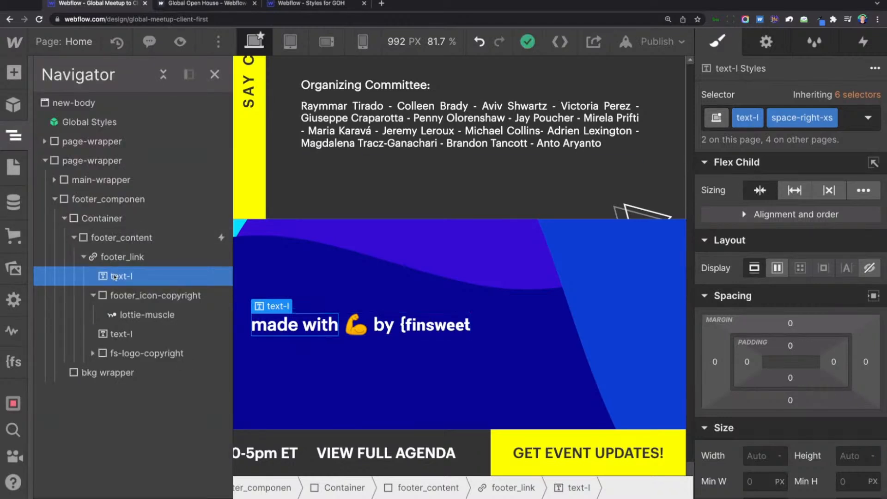
left_click(850, 126)
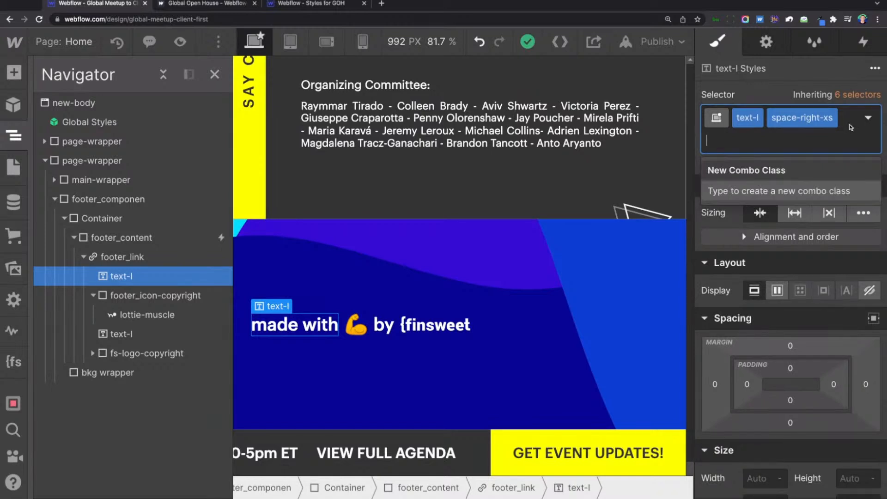
key("BackSpace")
key("BackSpace")
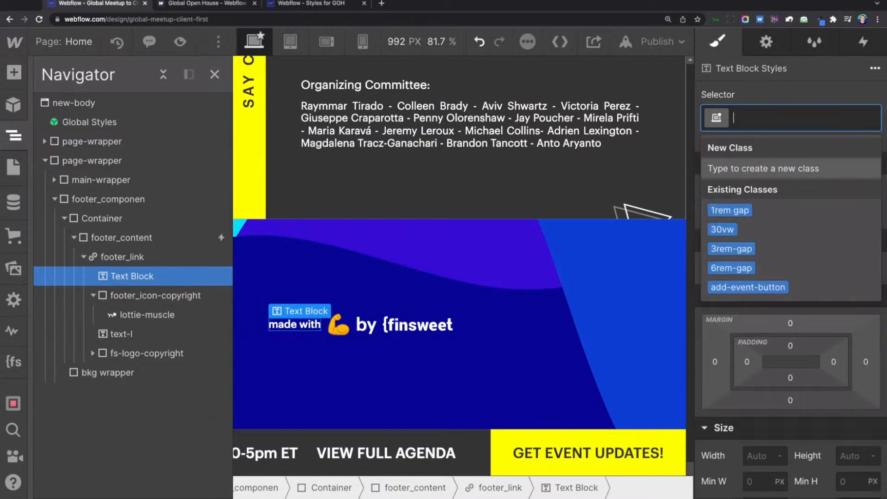
type("text-")
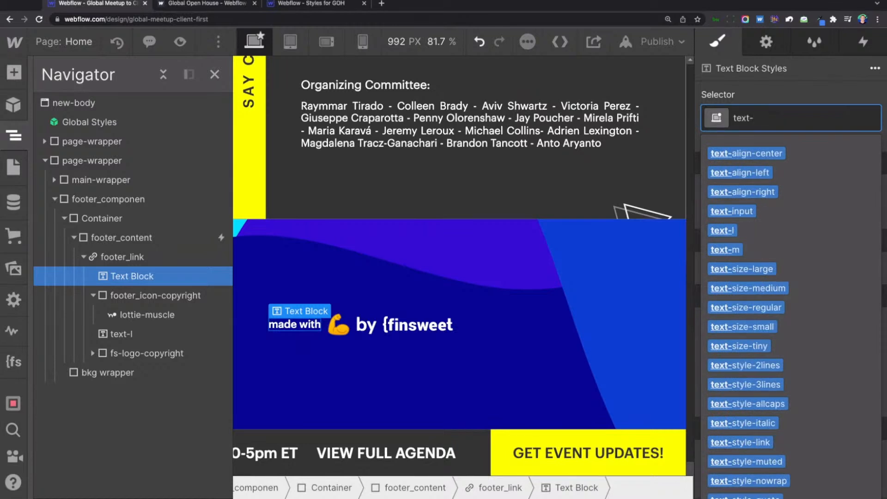
type("size")
key("Down")
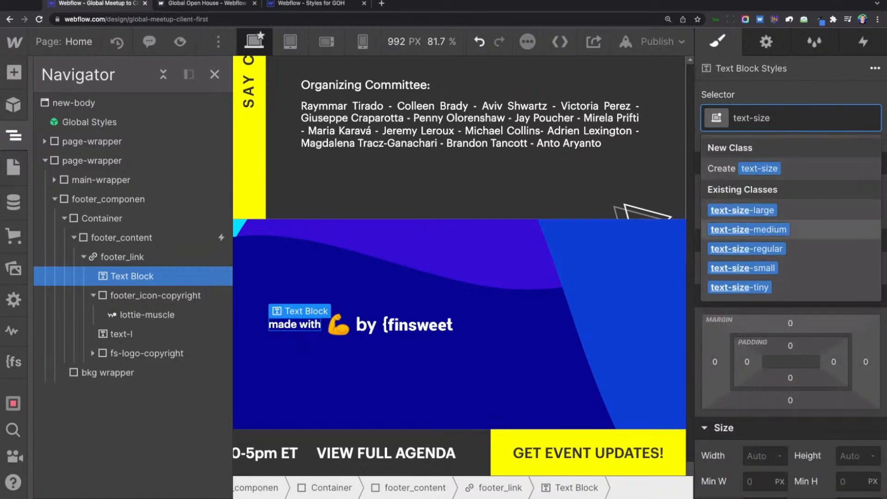
key("Return")
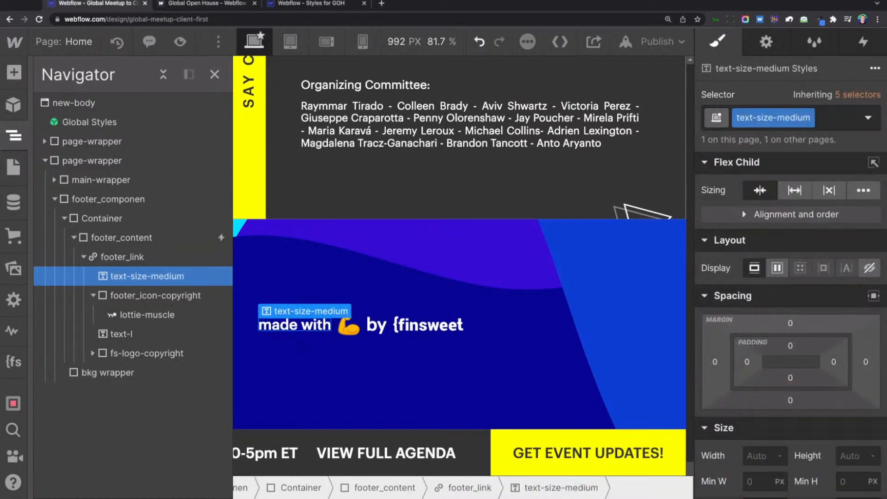
Replace the text-l and space-right-xs classes on the footer's "by" text with text-size-medium.
left_click(376, 326)
left_click(859, 122)
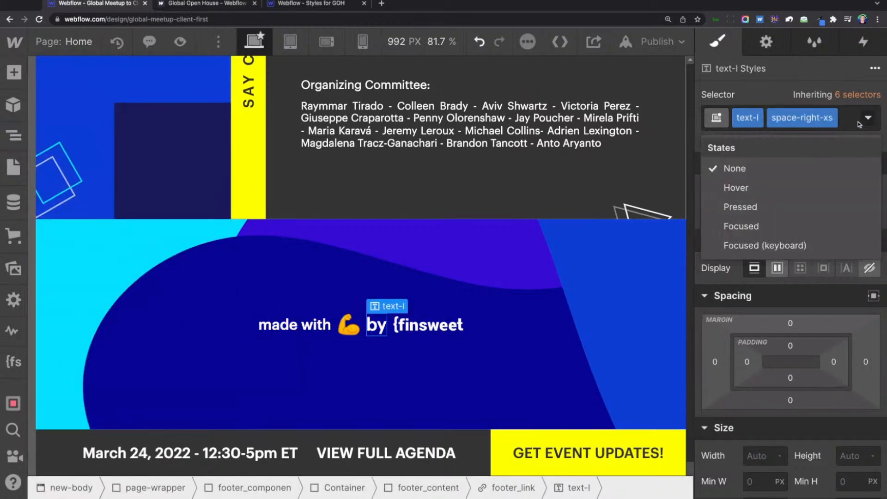
left_click(844, 126)
key("BackSpace")
key("BackSpace")
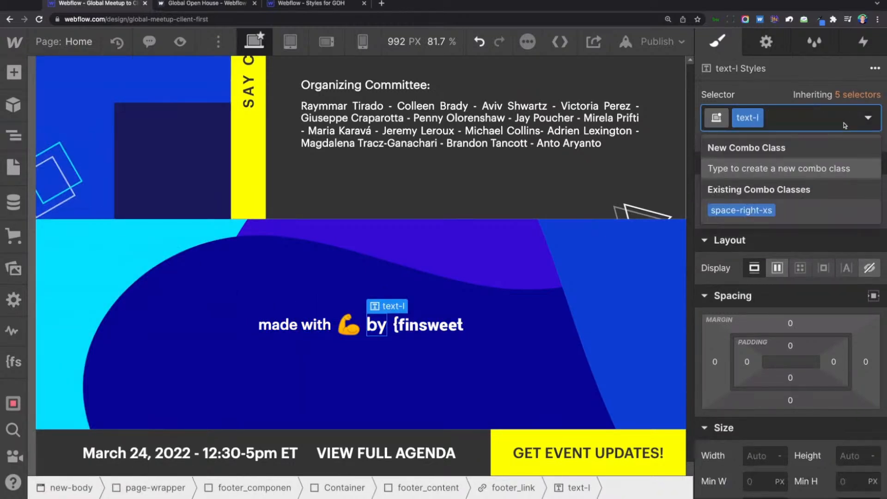
type("text-size")
key("Down")
key("Down")
key("Return")
Copy the class name footer_icon-copyright from the wrapper around the muscle icon.
left_click(415, 328)
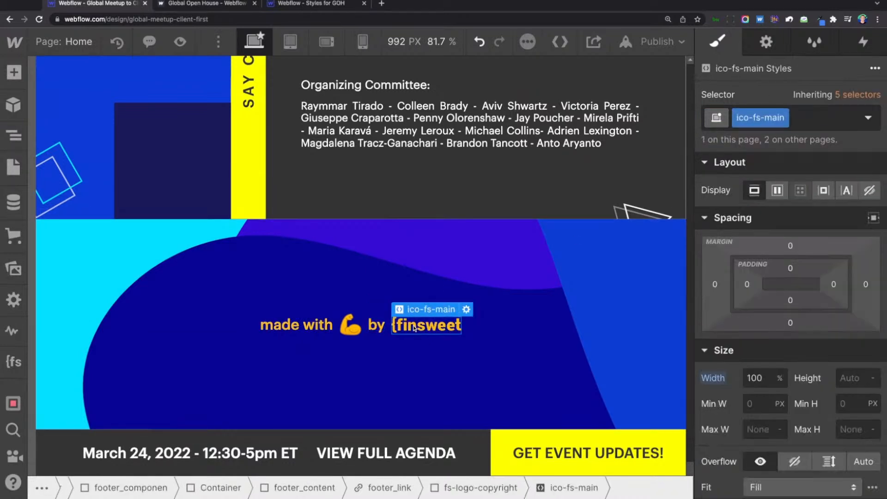
left_click(783, 118)
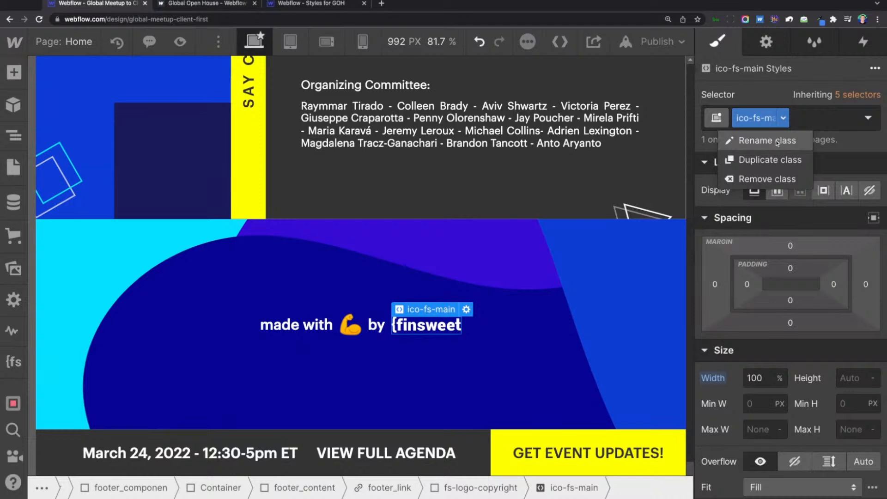
left_click(361, 329)
left_click(355, 328)
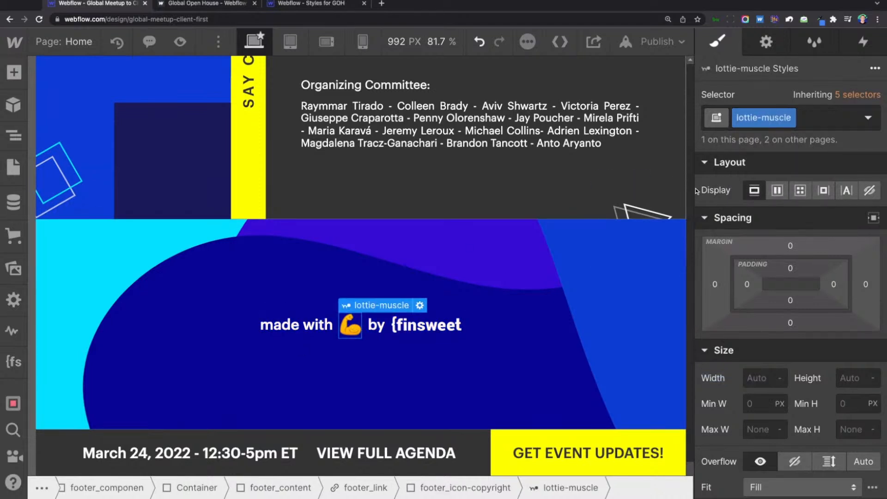
key("Up")
left_click(824, 124)
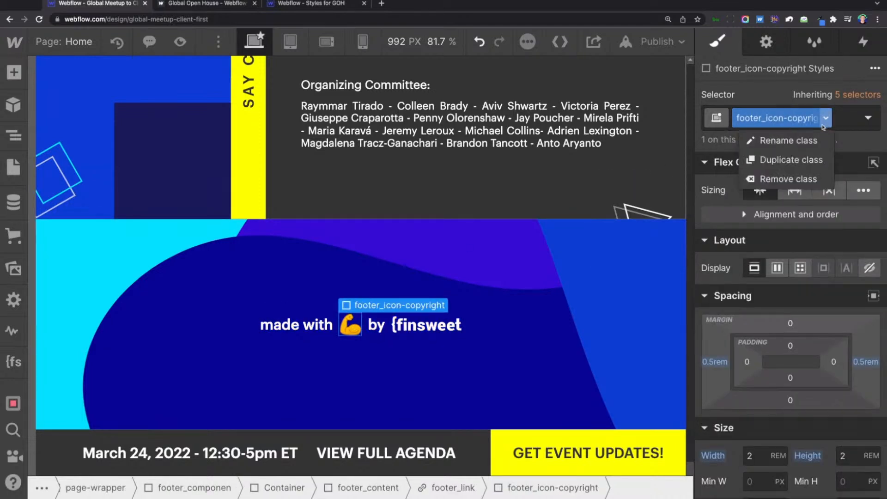
left_click(788, 140)
key("ctrl+c")
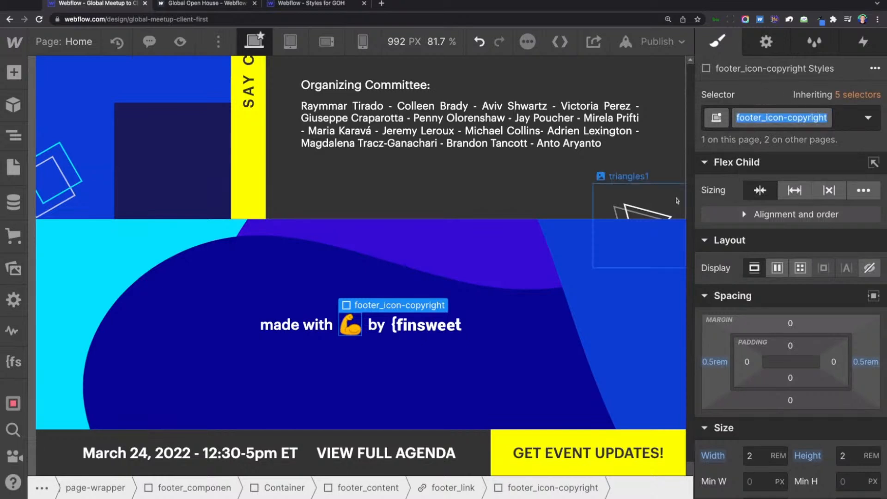
Rename the finsweet logo embed's ico-fs-main class to footer_fs-logo.
left_click(427, 337)
left_click(784, 118)
left_click(777, 140)
key("ctrl+v")
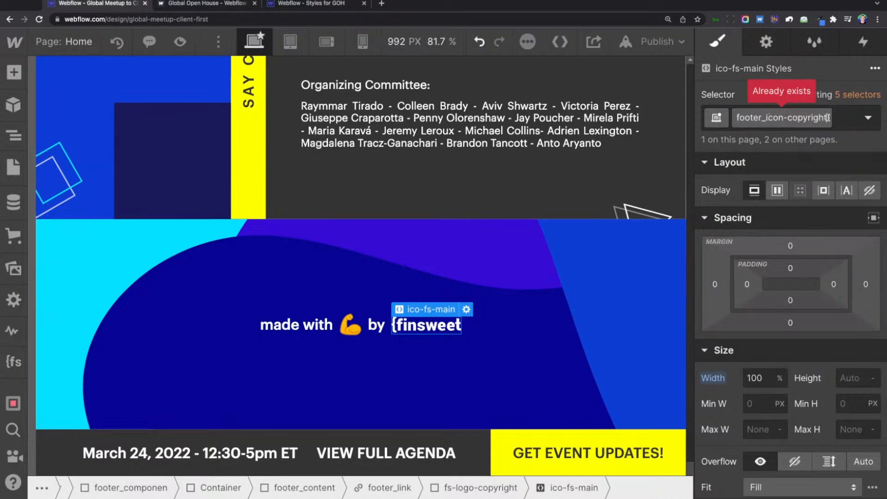
left_click(783, 118)
left_click(770, 140)
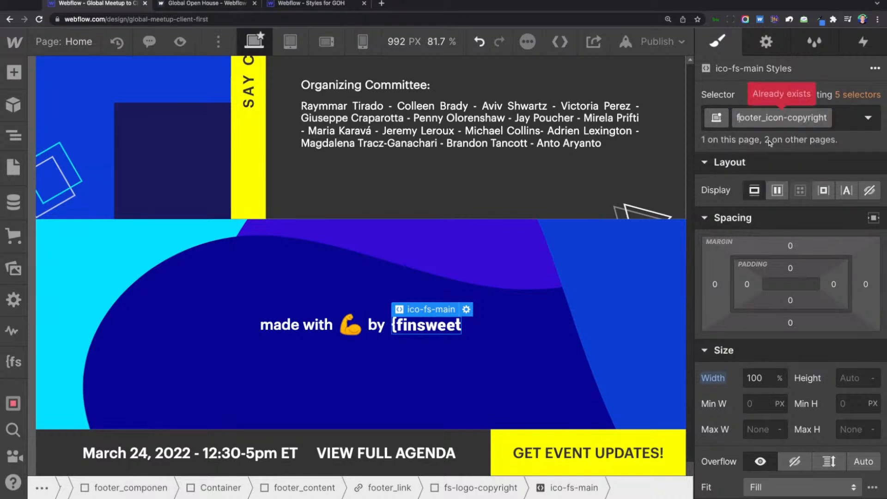
key("ctrl+a")
type("footer_fs-logo")
key("Return")
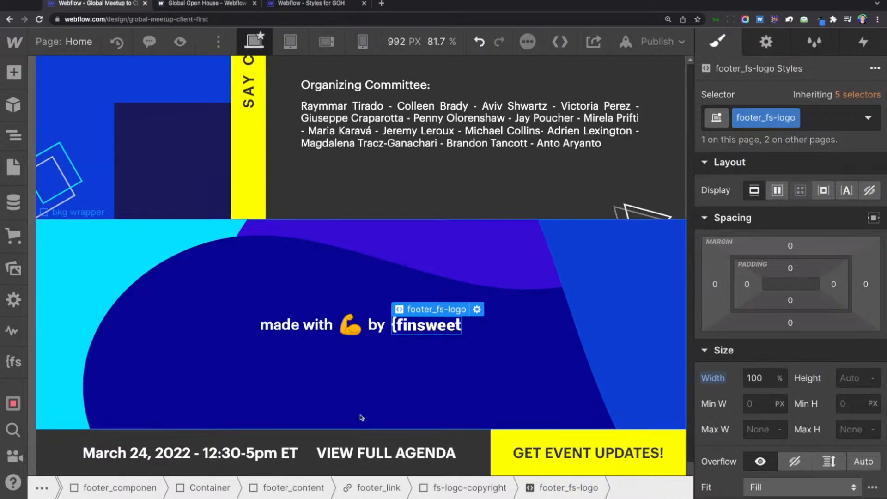
Examine the spacing and size styles of the fs-logo-copyright wrapper and the footer_fs-logo embed inside it.
left_click(14, 136)
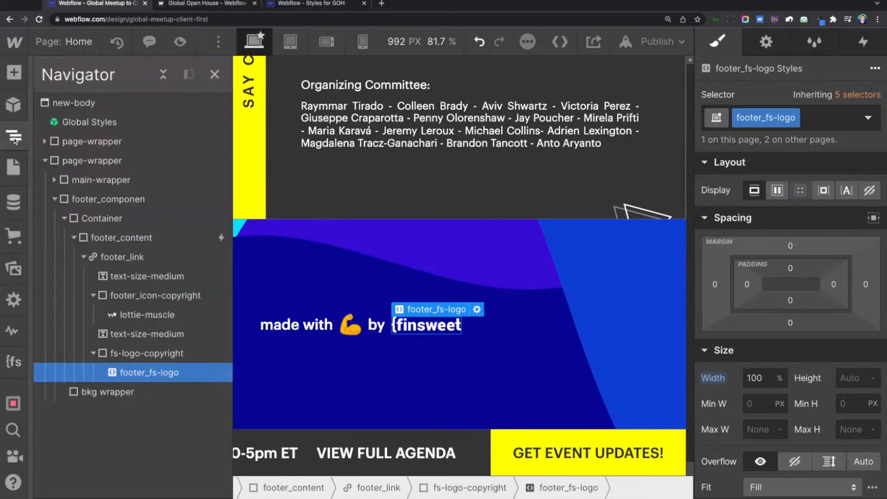
left_click(132, 356)
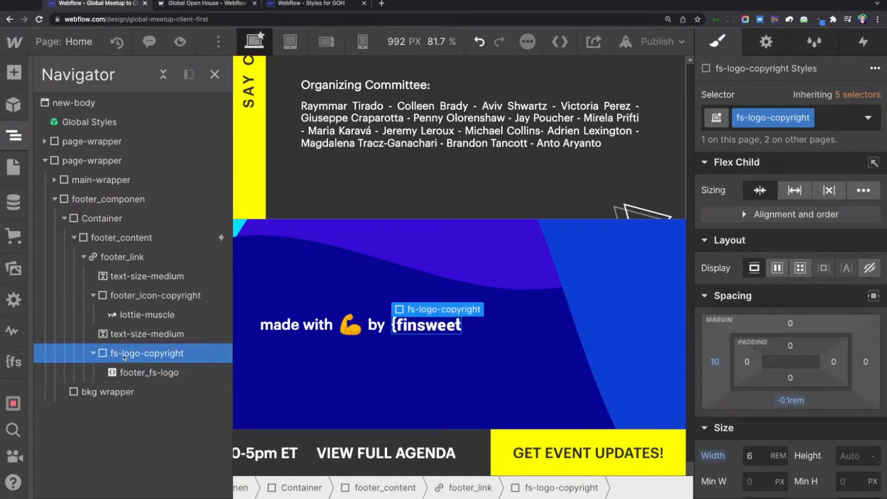
left_click(130, 372)
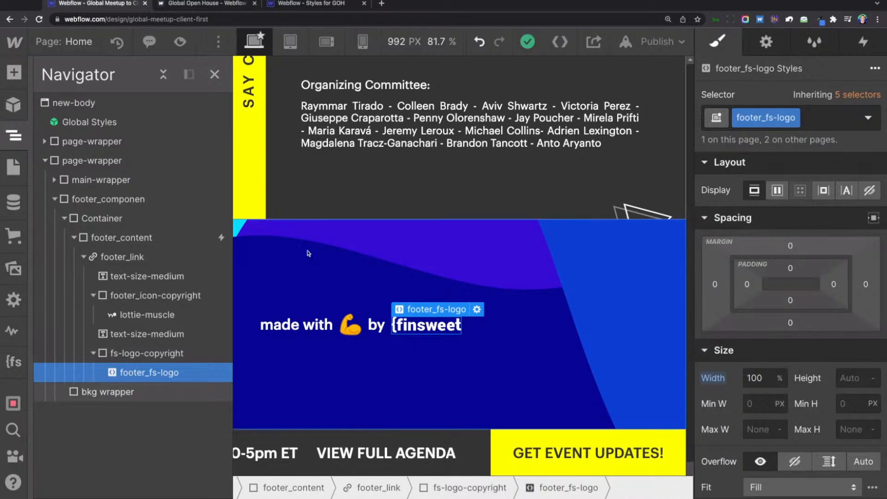
left_click(171, 353)
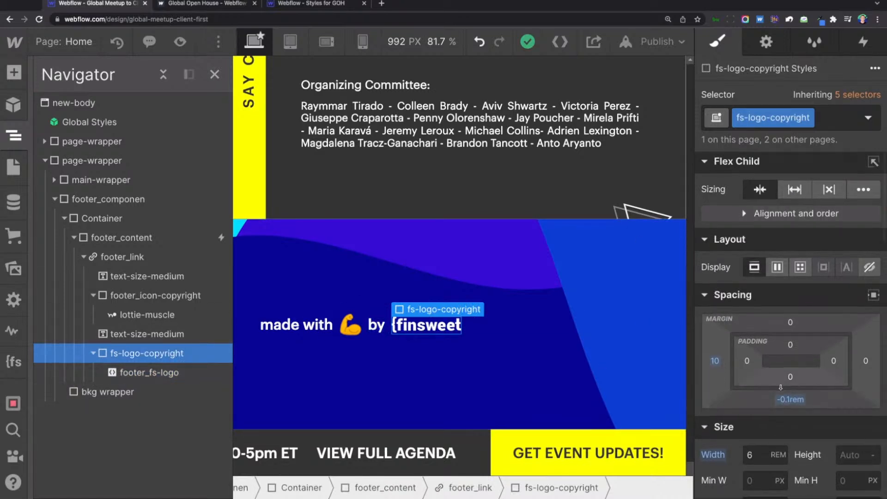
scroll(781, 387, "down", 5)
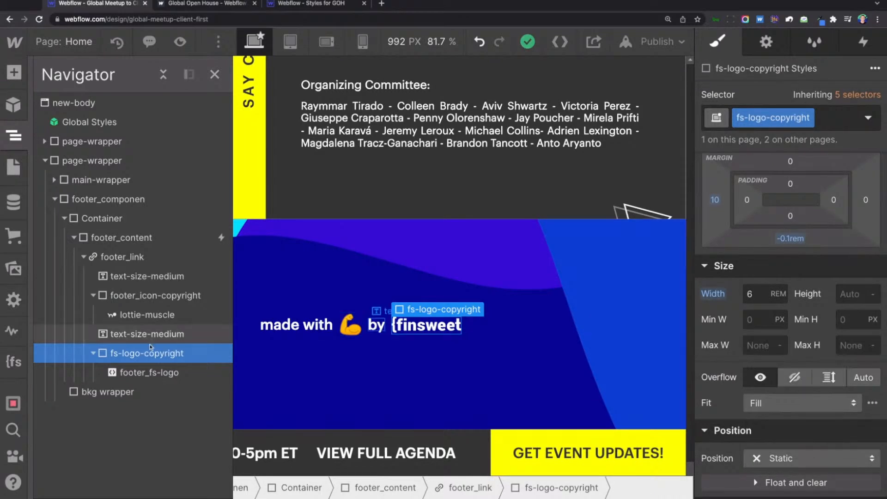
Set the width of the footer_fs-logo embed to 6rem.
left_click(137, 377)
left_click(762, 217)
type("6rem")
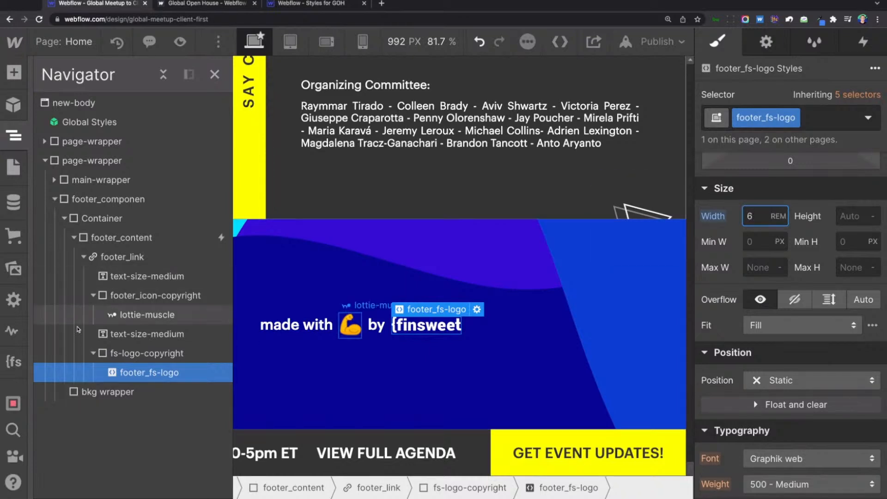
Copy the fs-logo-copyright wrapper's bottom margin to the footer_fs-logo embed by setting it to -0.1rem.
left_click(154, 356)
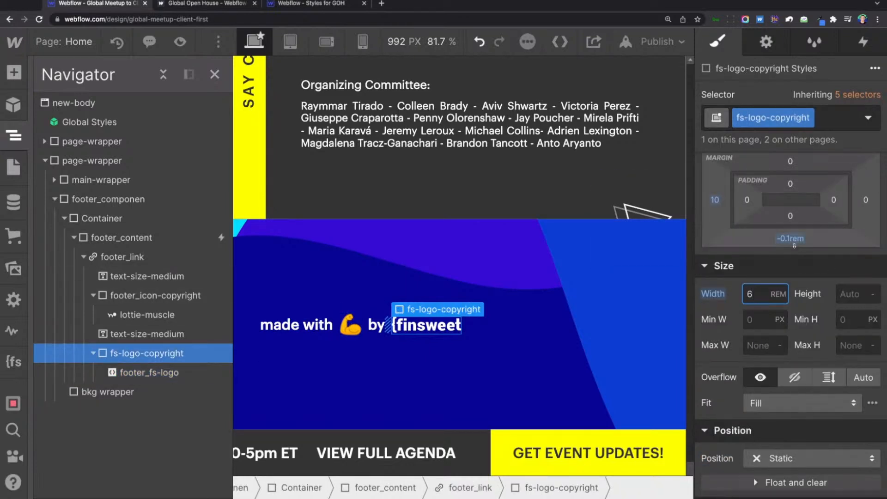
scroll(794, 240, "up", 3)
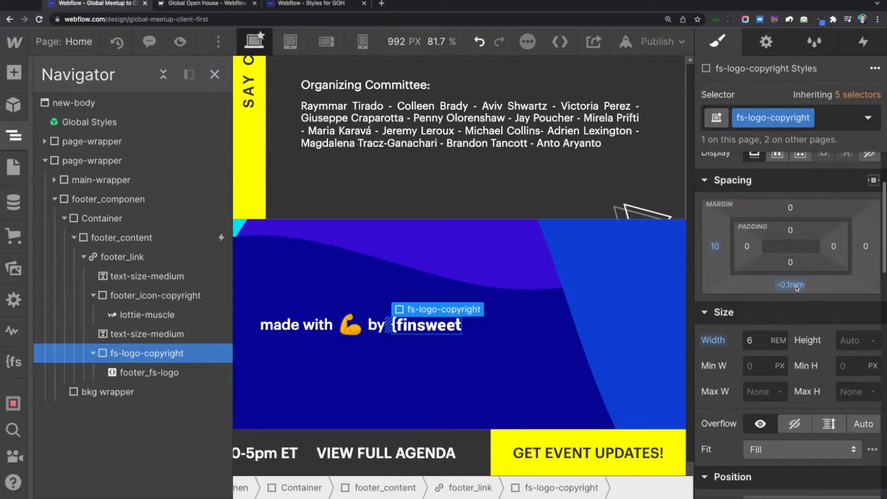
left_click(798, 288)
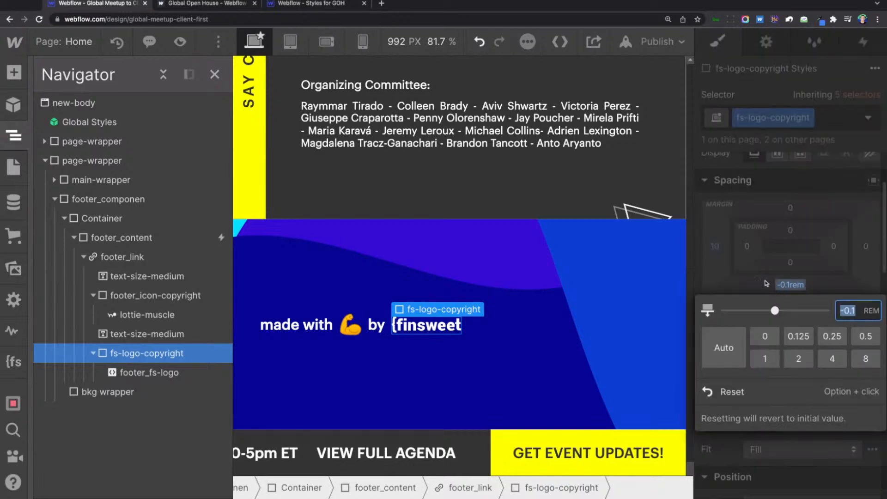
left_click(699, 196)
left_click(148, 373)
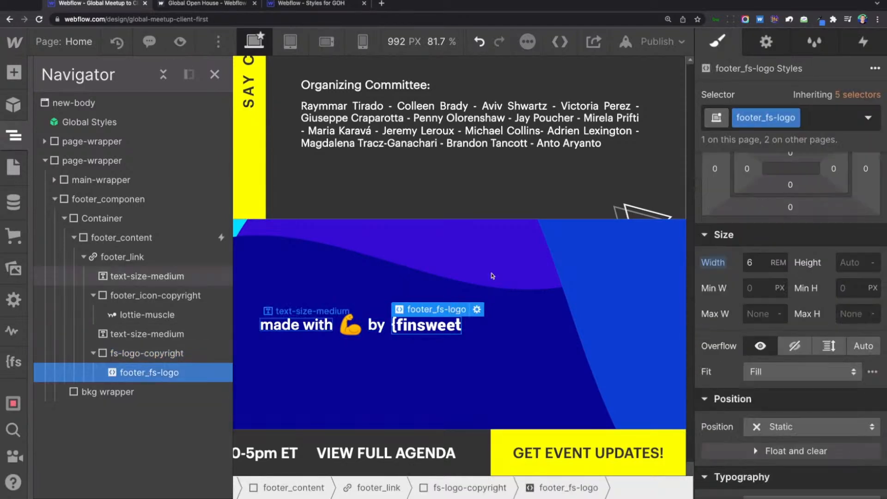
left_click(790, 207)
type("-0.1rem")
key("Return")
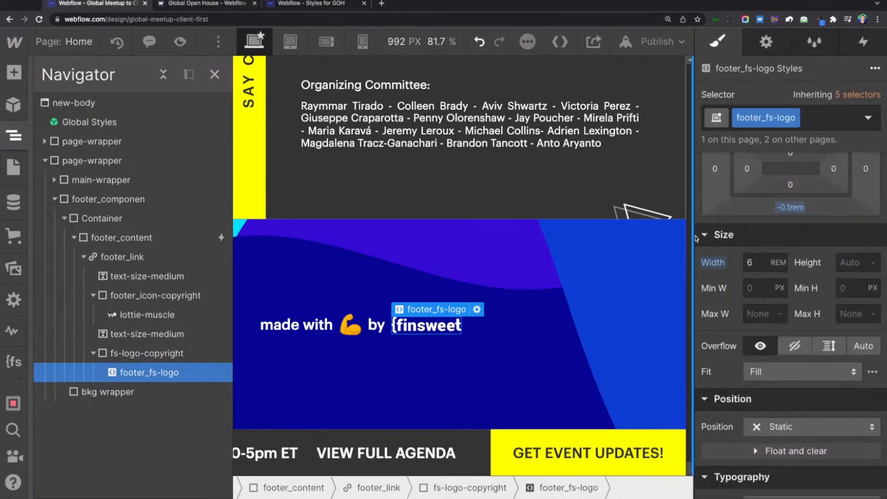
Set the left margin of the footer_fs-logo embed to 0.5rem.
left_click(714, 260)
type(".5rem")
key("Return")
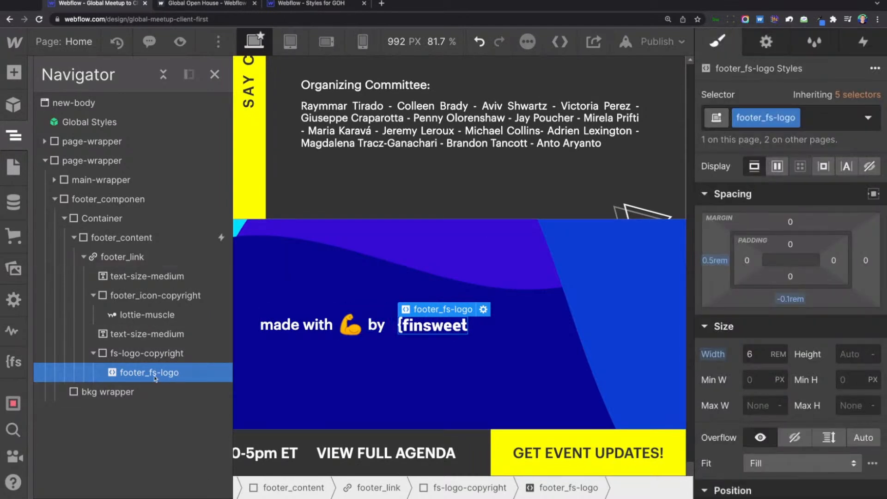
Move the footer_fs-logo embed out of its wrapper directly into footer_link and delete the empty fs-logo-copyright wrapper.
left_click_drag(155, 378, 138, 353)
left_click(132, 372)
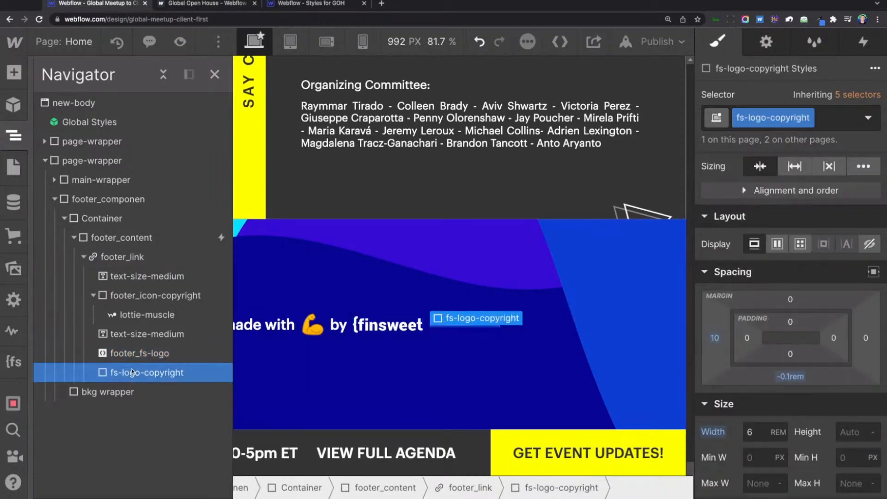
key("Delete")
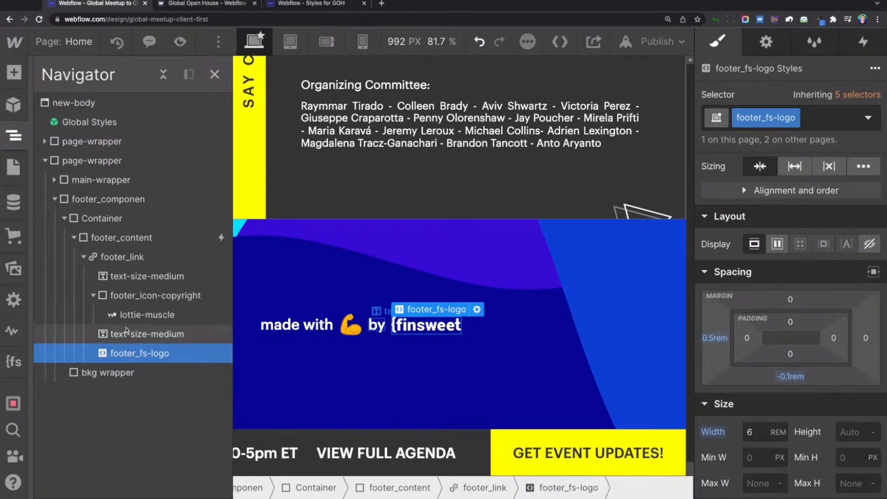
Rename the muscle animation's lottie-muscle class to footer_lottie-muscle.
left_click(787, 118)
left_click(781, 134)
type("footer_")
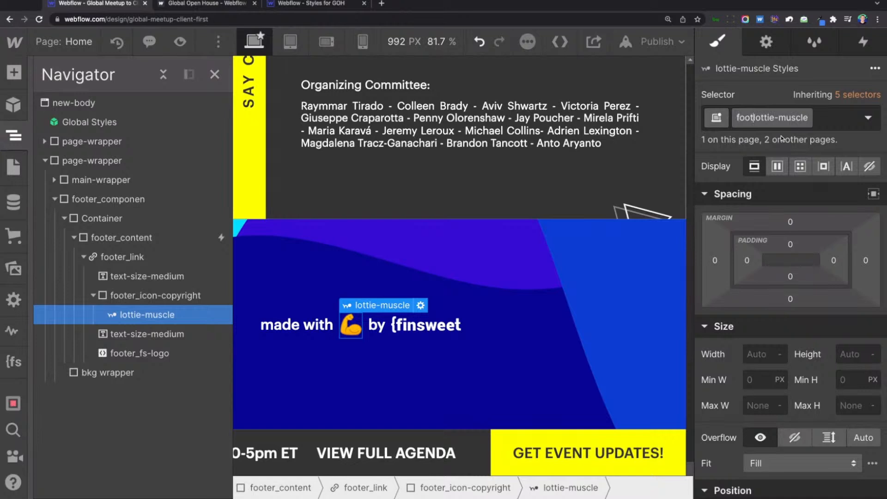
key("Return")
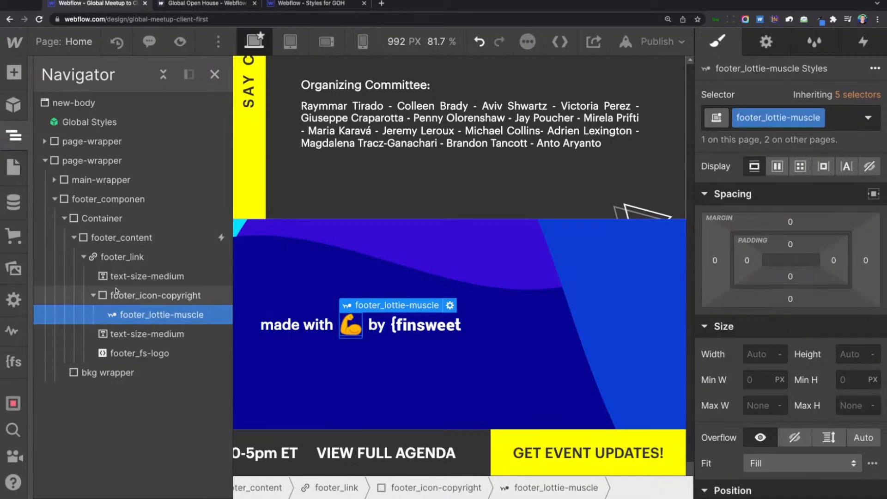
left_click(74, 238)
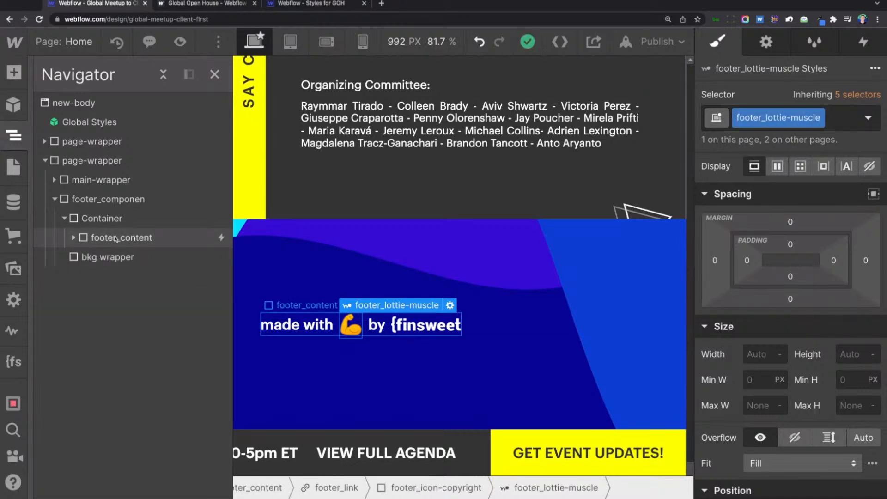
left_click(117, 238)
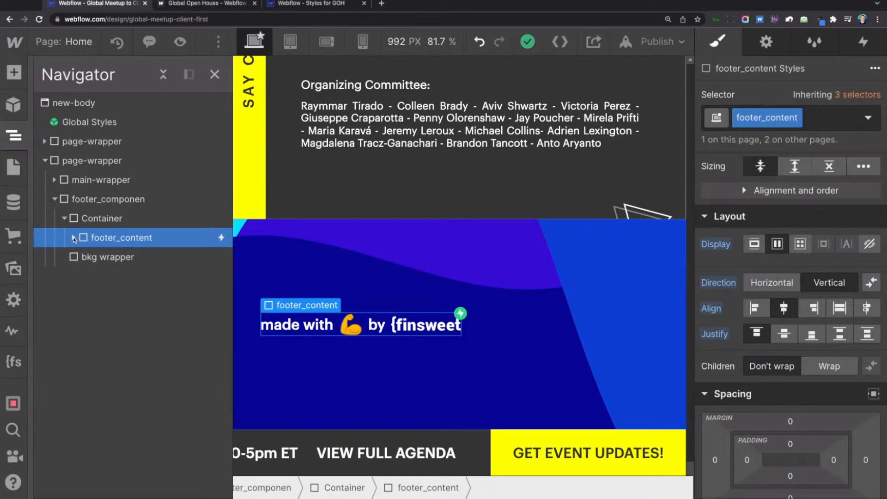
left_click(73, 237)
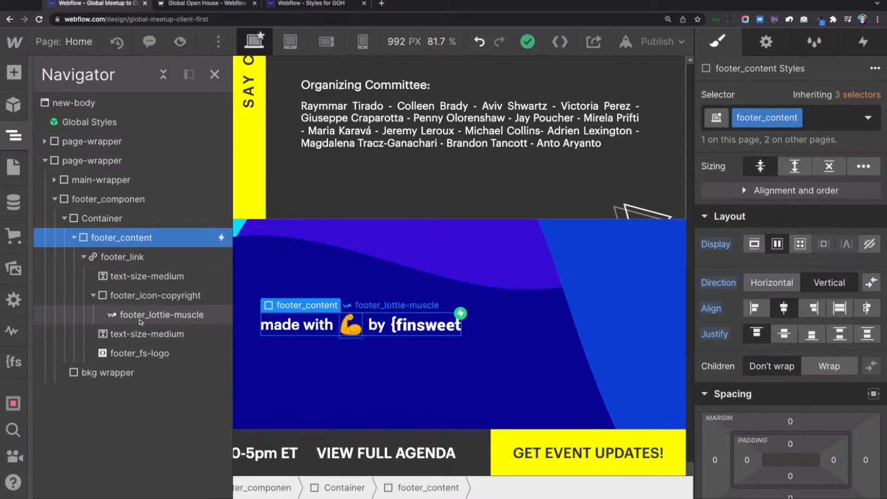
Rename the muscle animation's footer_lottie-muscle class to icon_lottie-muscle.
left_click(141, 319)
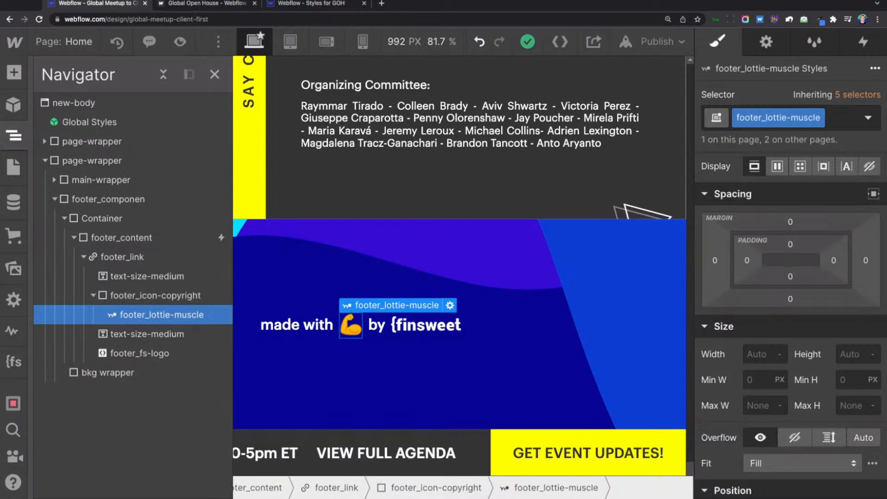
left_click(819, 119)
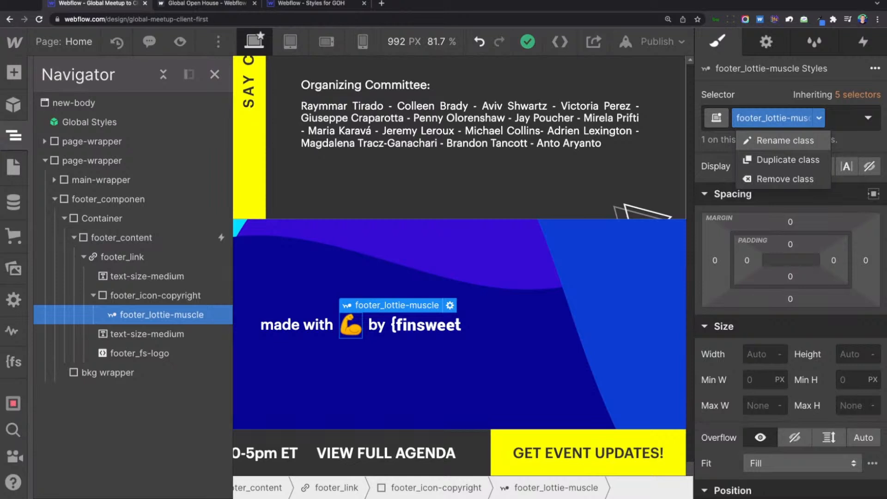
left_click(785, 140)
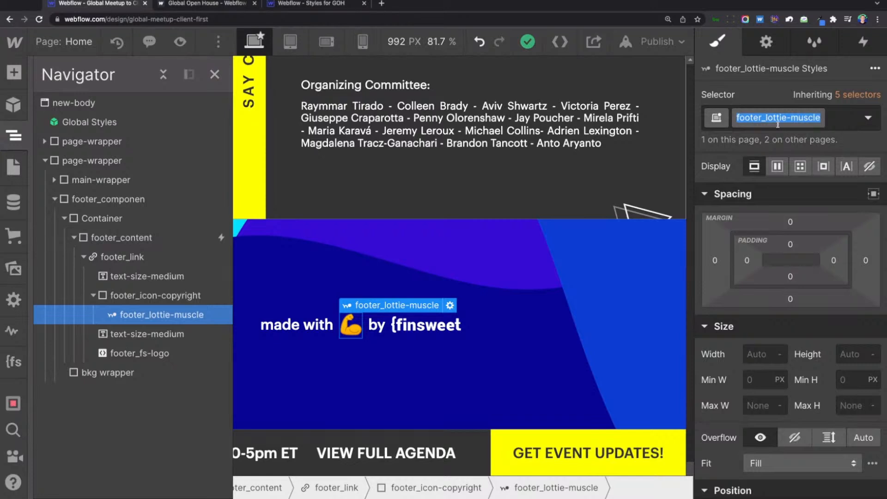
type("icon")
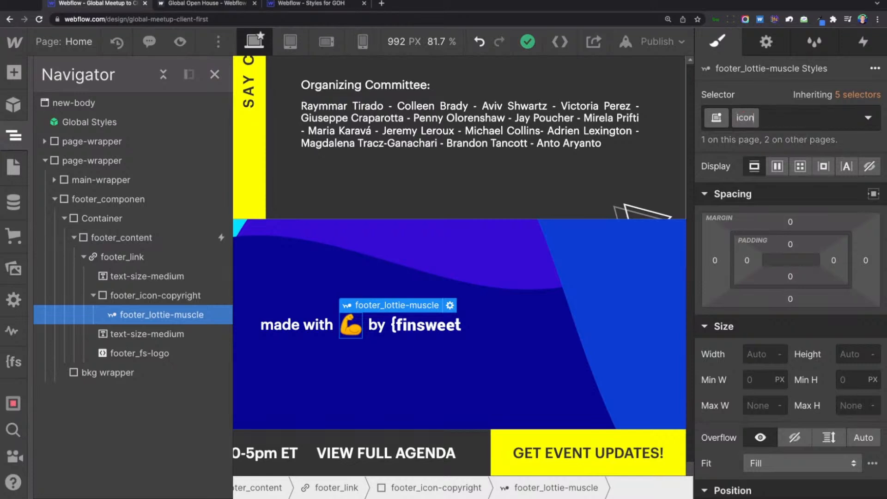
type("_lottie-m")
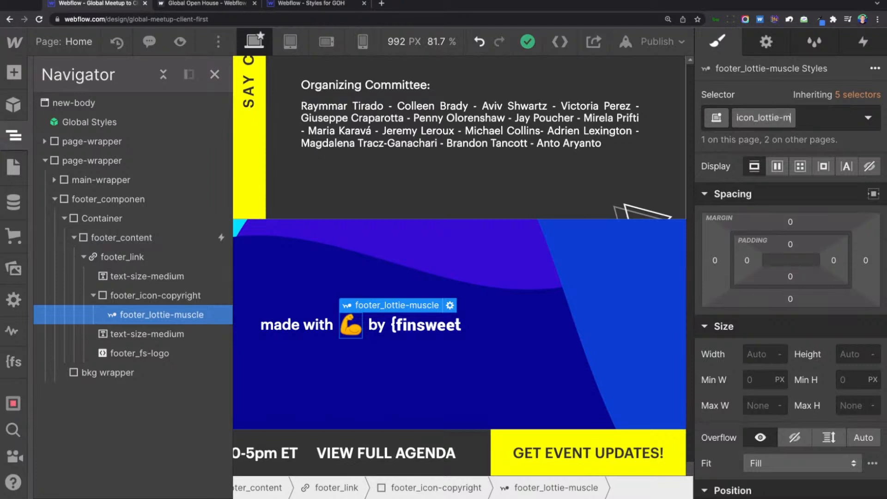
type("uscle")
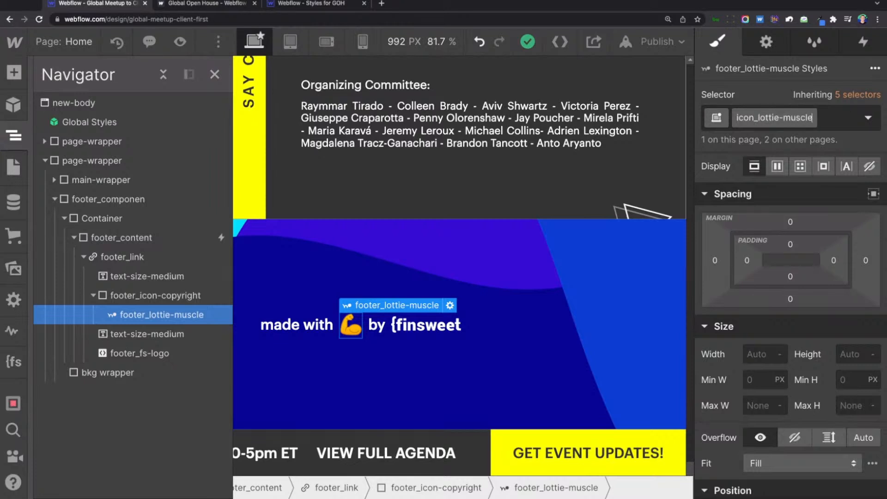
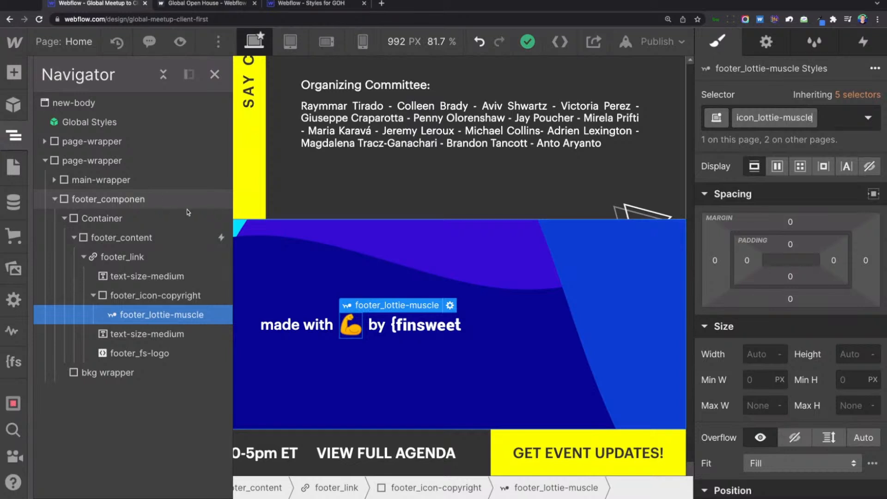
Try renaming the muscle animation's class to lottie_muscle.
double_click(745, 116)
type("lottie")
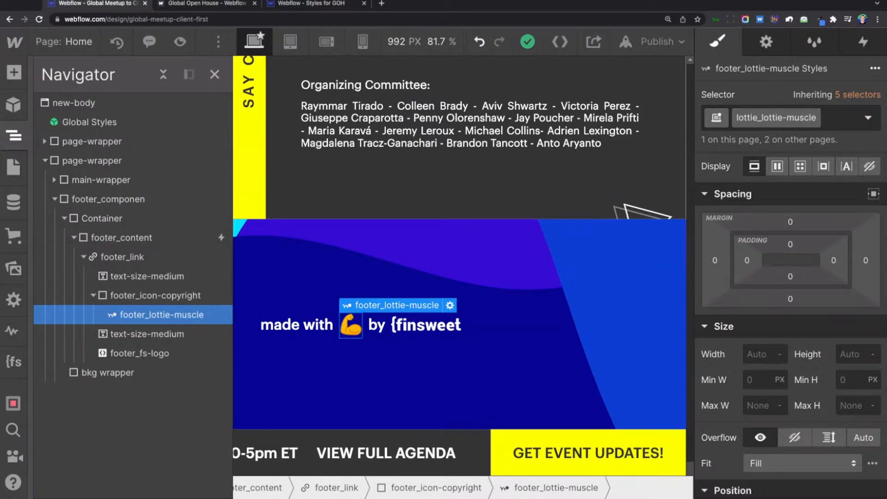
key("Right")
key("Right")
key("Right")
key("BackSpace")
key("BackSpace")
key("BackSpace")
key("BackSpace")
key("BackSpace")
key("BackSpace")
key("Delete")
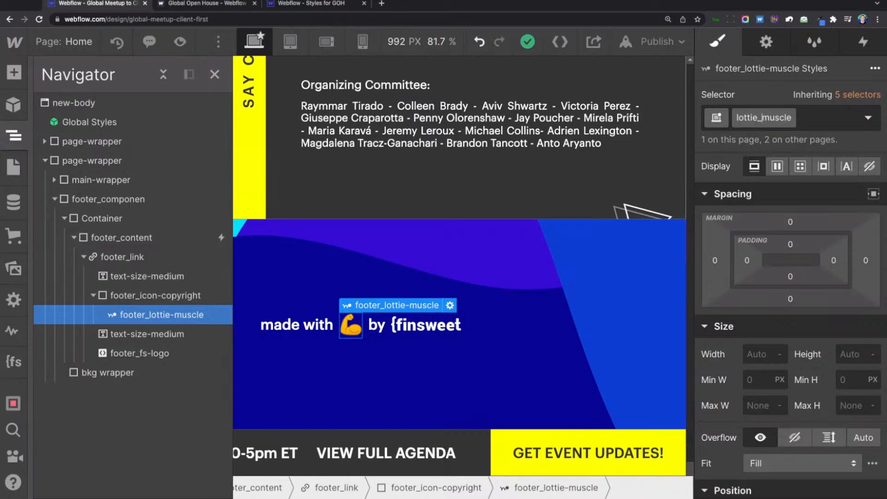
Name the muscle animation's class footer_lottie-muscle and apply the rename.
key("super+a")
type("footer")
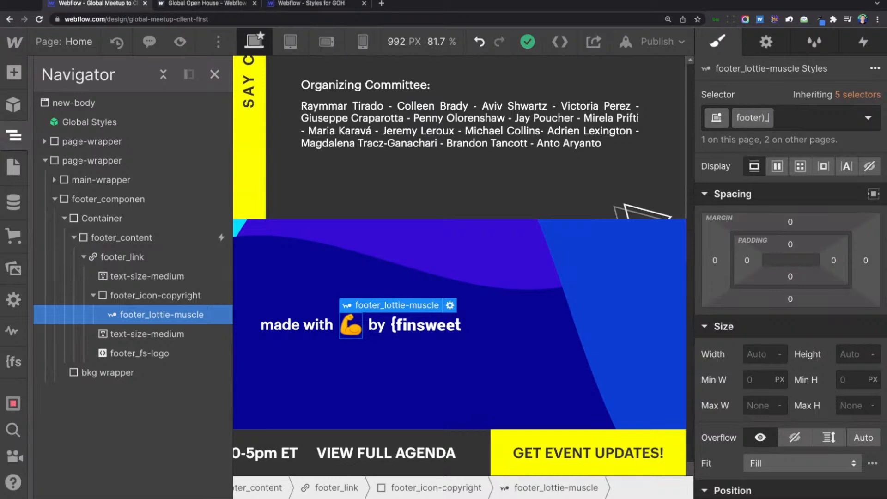
type("_")
type("lott-ie-muscle")
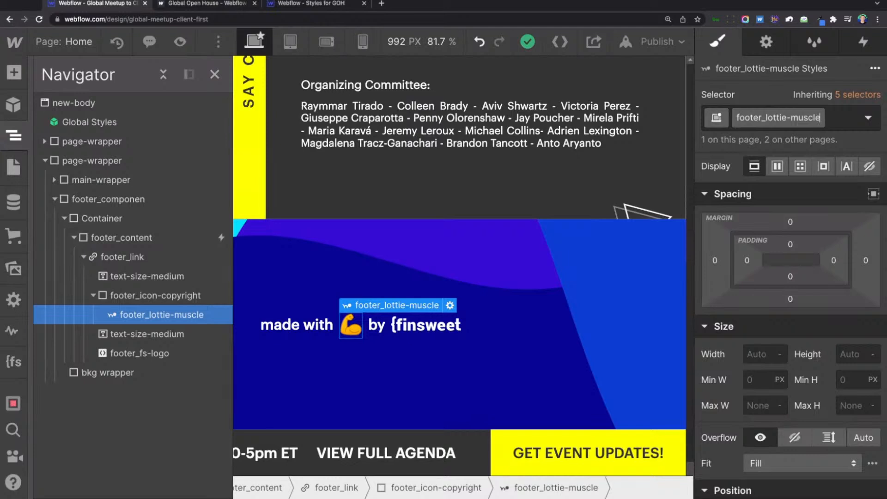
key("Return")
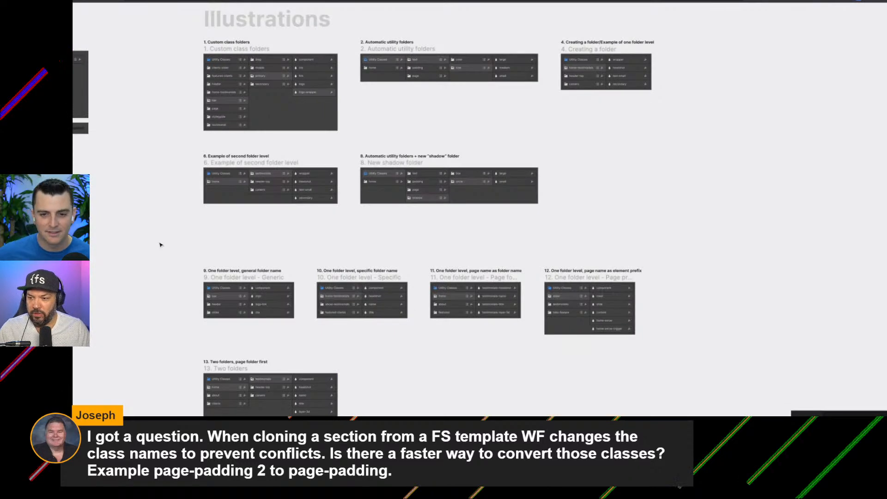
Examine the Illustrations board's diagrams for custom class folders, automatic utility folders and creating a folder with one folder level.
scroll(160, 245, "up", 1)
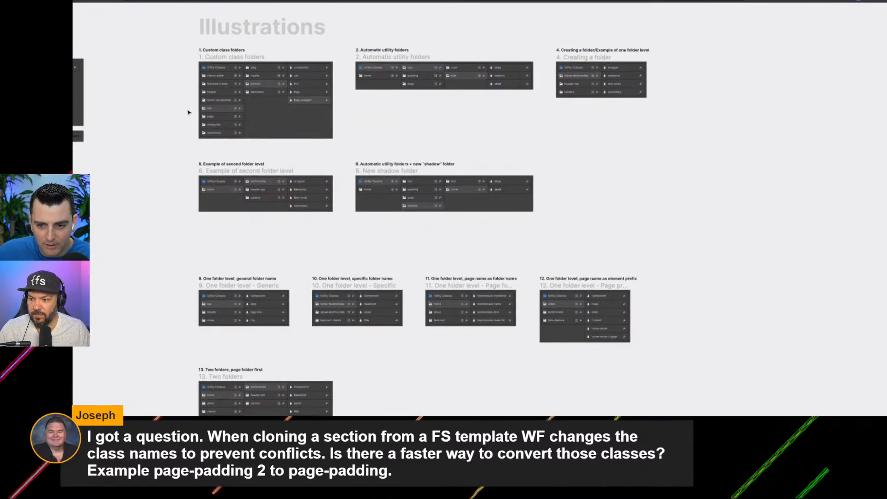
scroll(188, 112, "up", 3)
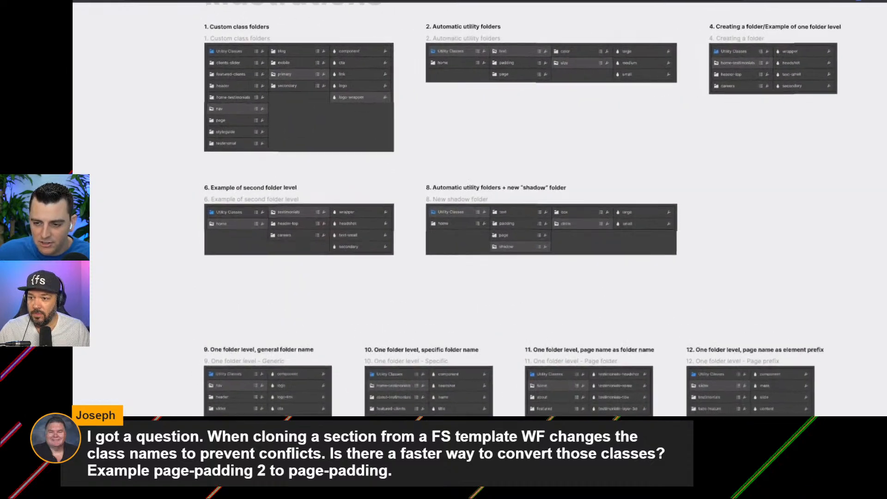
scroll(188, 112, "up", 2)
scroll(188, 113, "up", 5)
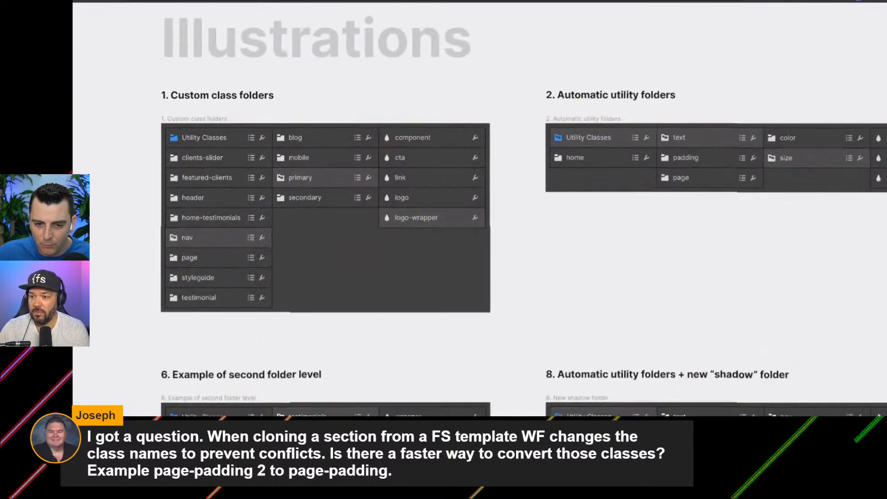
scroll(342, 208, "down", 3)
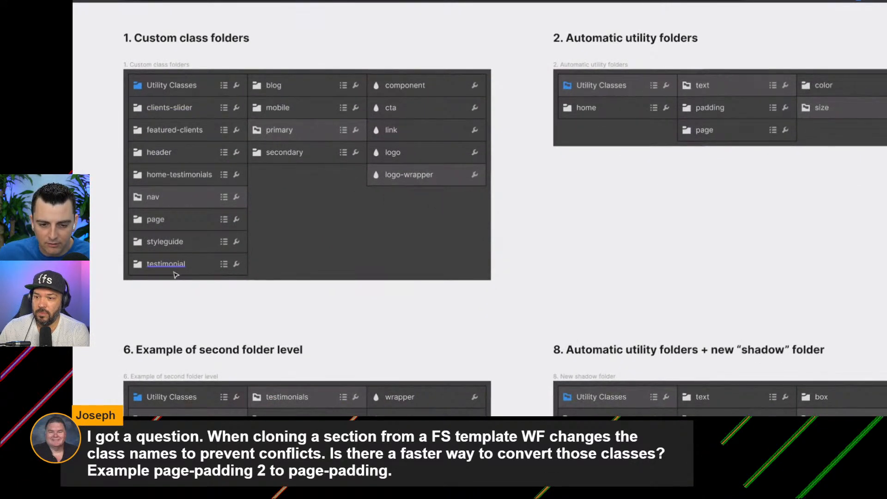
scroll(203, 330, "right", 6)
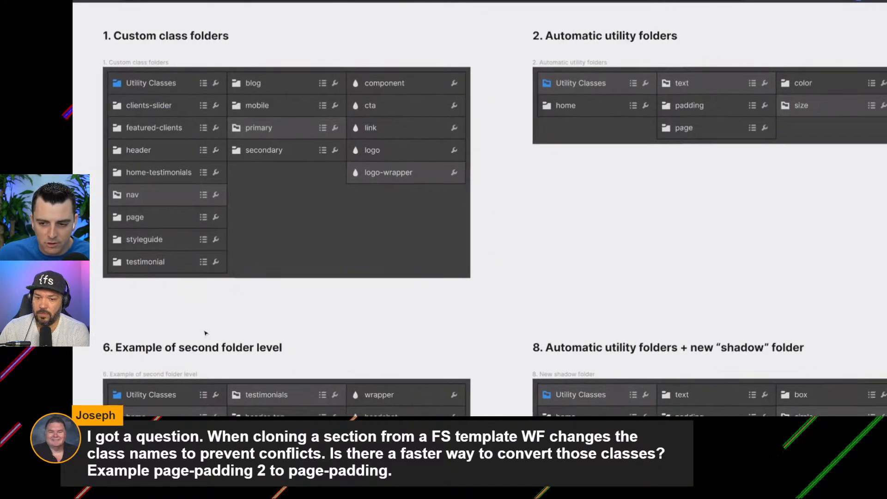
scroll(205, 333, "left", 5)
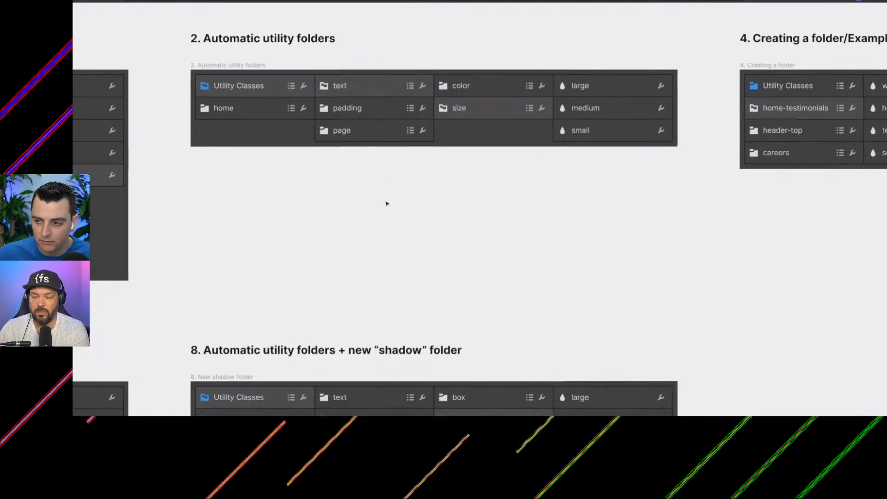
scroll(386, 203, "right", 5)
scroll(387, 203, "right", 5)
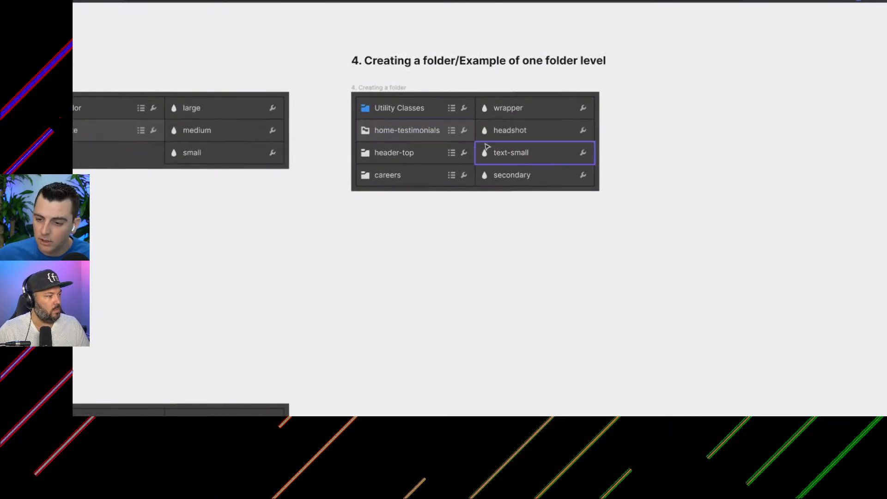
scroll(474, 221, "left", 1)
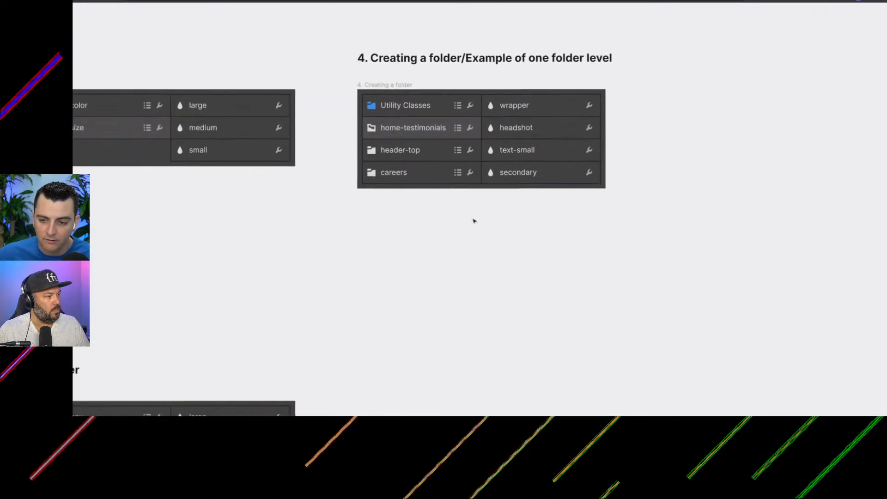
scroll(474, 221, "left", 15)
Examine the diagrams for the second folder level, the new shadow folder and one folder level with a general folder name.
scroll(474, 221, "down", 3)
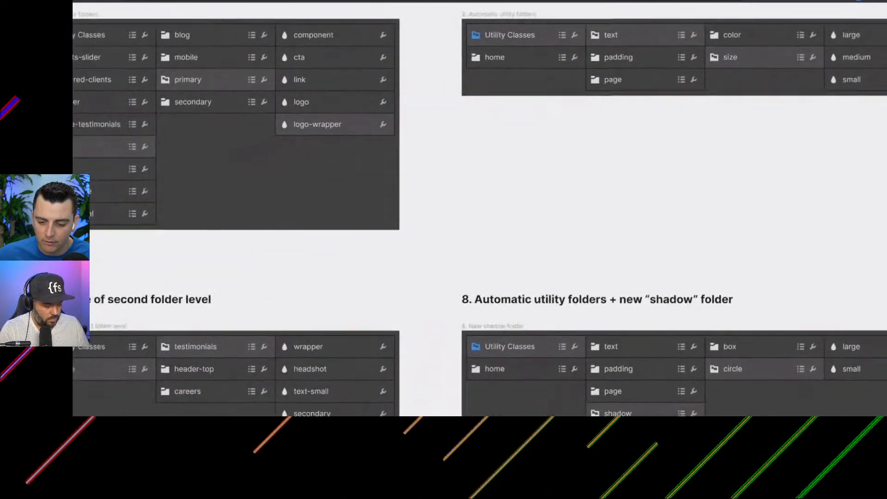
scroll(474, 221, "left", 1)
scroll(474, 221, "down", 2)
scroll(474, 221, "up", 2)
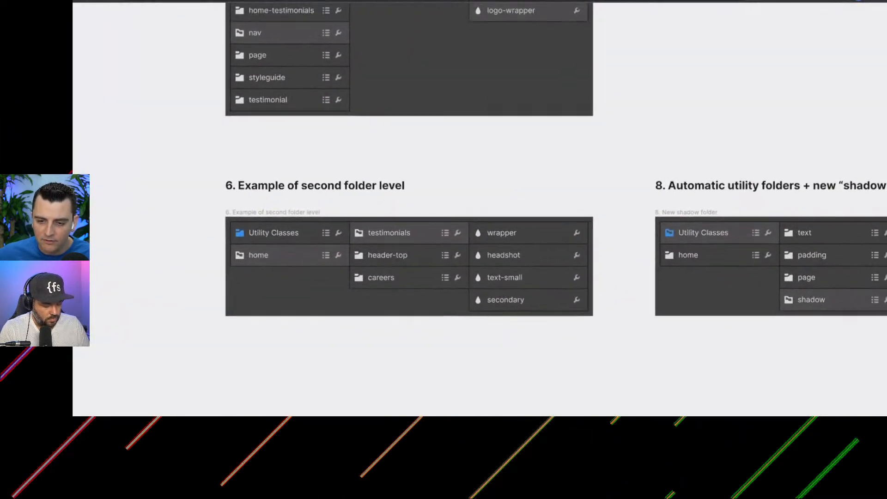
scroll(474, 221, "down", 10)
scroll(474, 221, "right", 4)
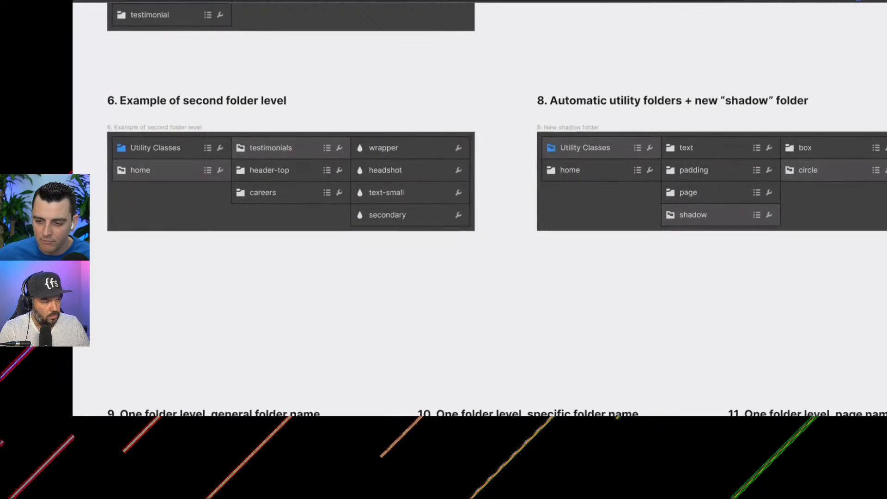
scroll(276, 317, "down", 5)
scroll(210, 328, "up", 5)
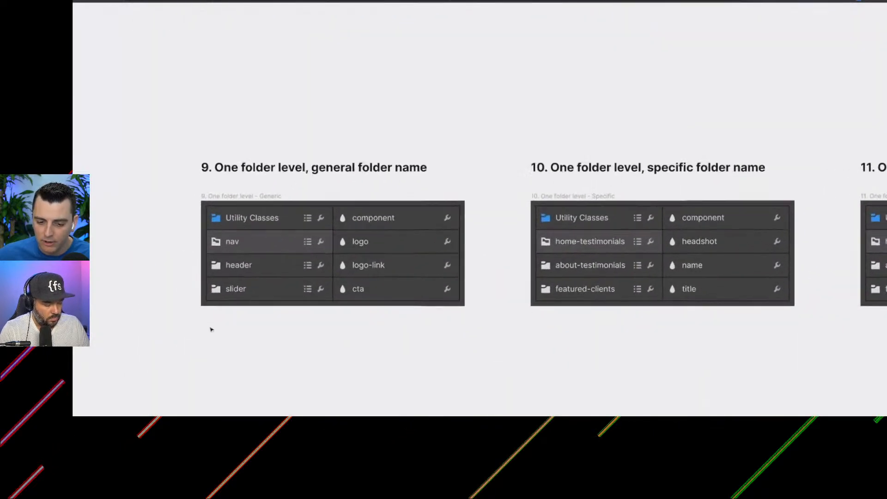
scroll(211, 329, "up", 2)
scroll(212, 330, "down", 1)
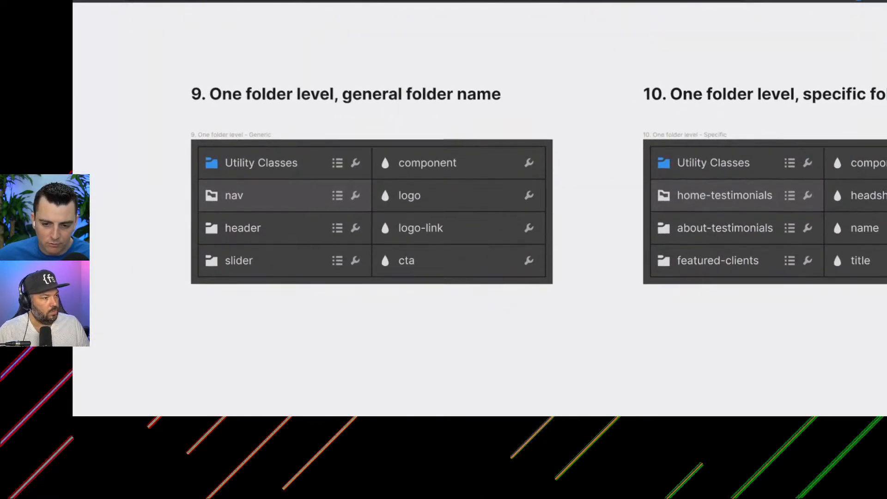
Compare the diagrams for a specific folder name, a page name as folder name, and two folders with the page folder first.
scroll(212, 331, "right", 2)
scroll(479, 208, "right", 6)
scroll(479, 208, "down", 1)
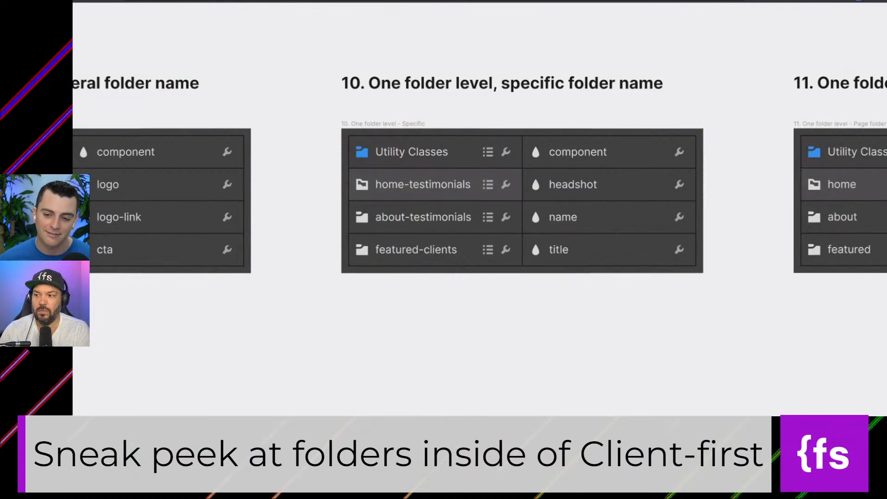
scroll(323, 329, "right", 5)
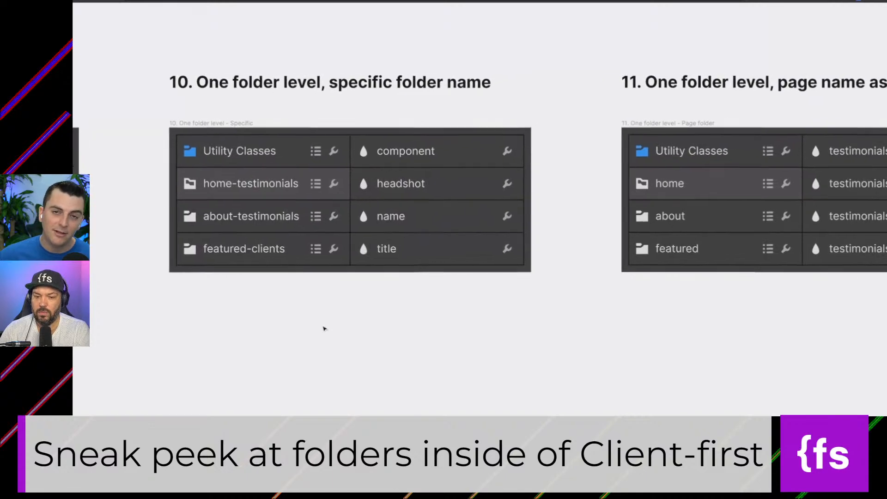
scroll(323, 328, "right", 3)
scroll(323, 328, "up", 1)
scroll(462, 227, "right", 2)
scroll(462, 227, "down", 1)
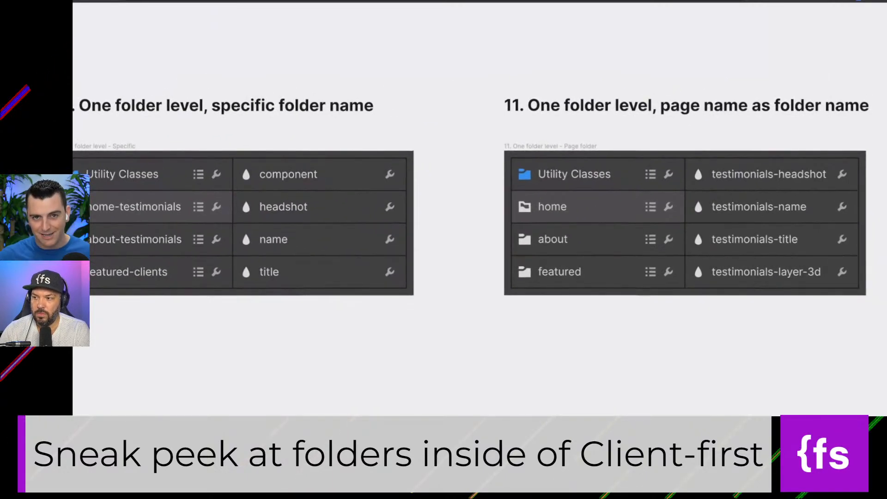
scroll(462, 226, "left", 6)
scroll(462, 227, "down", 3)
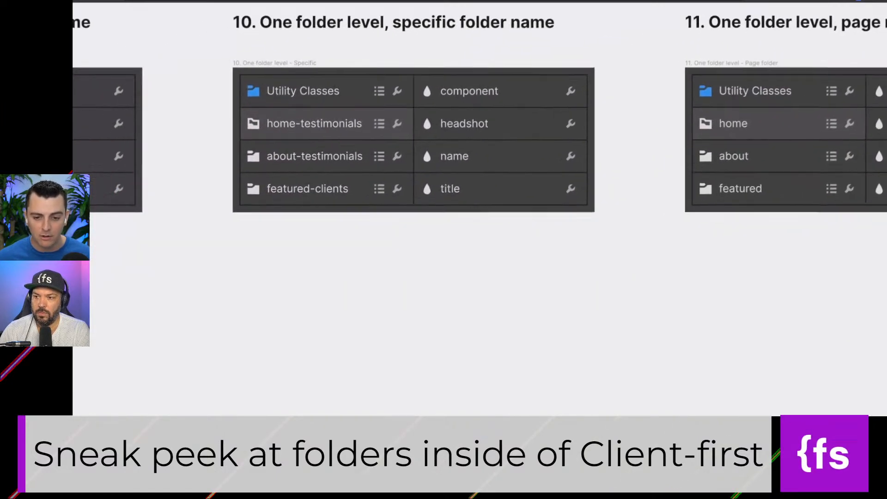
scroll(462, 226, "left", 13)
scroll(462, 226, "down", 9)
scroll(462, 258, "left", 1)
scroll(462, 259, "down", 1)
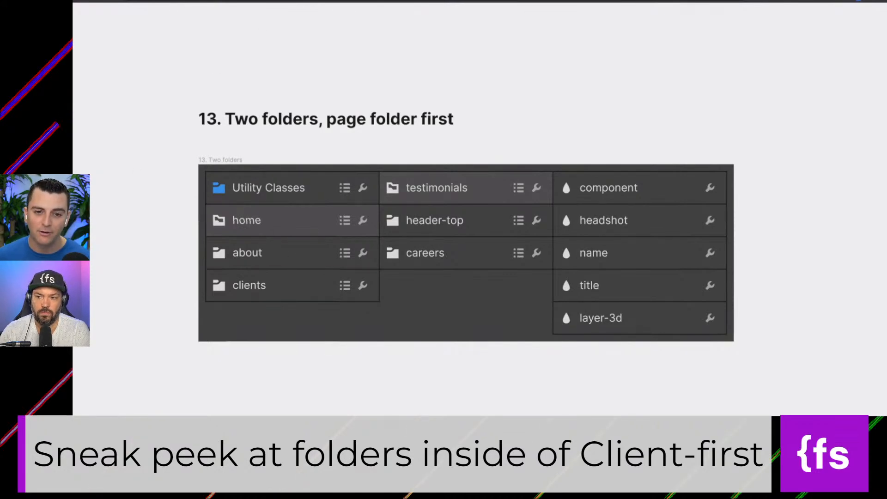
Switch to Webflow, temporarily replace the footer_content class to list existing classes matching footer_, and undo its removal.
key("ctrl+Tab")
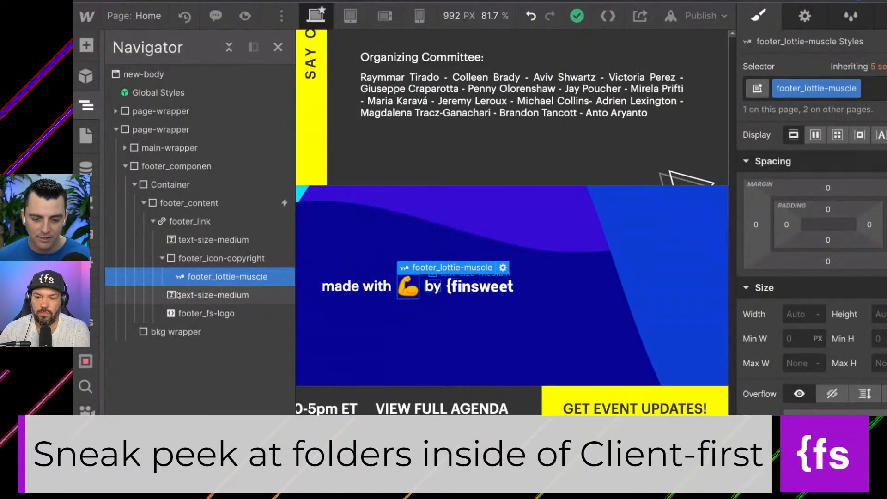
left_click(182, 207)
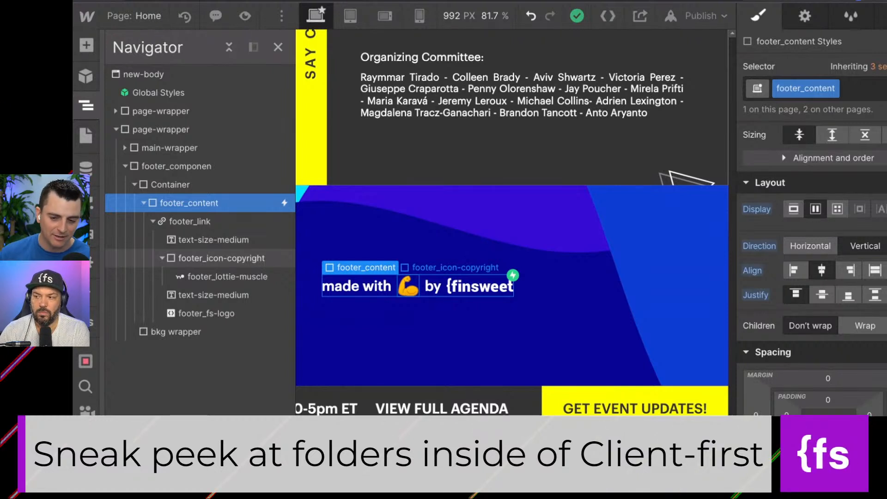
left_click(858, 90)
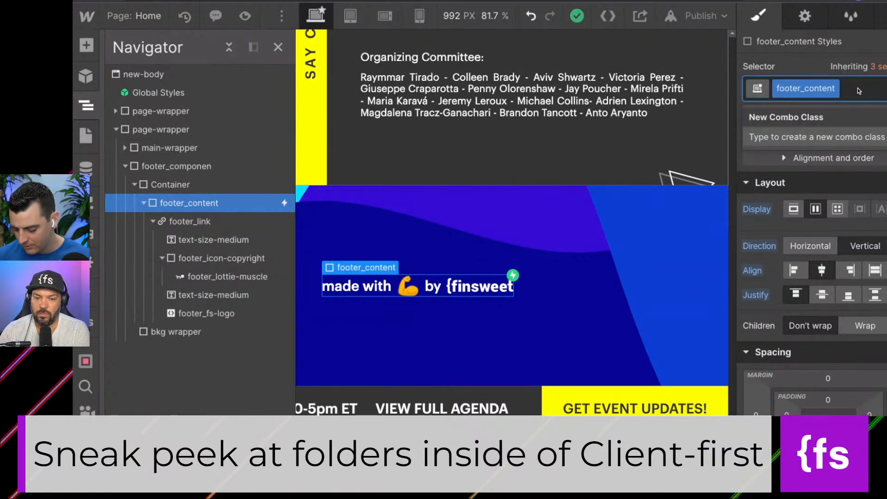
key("BackSpace")
type("footer_")
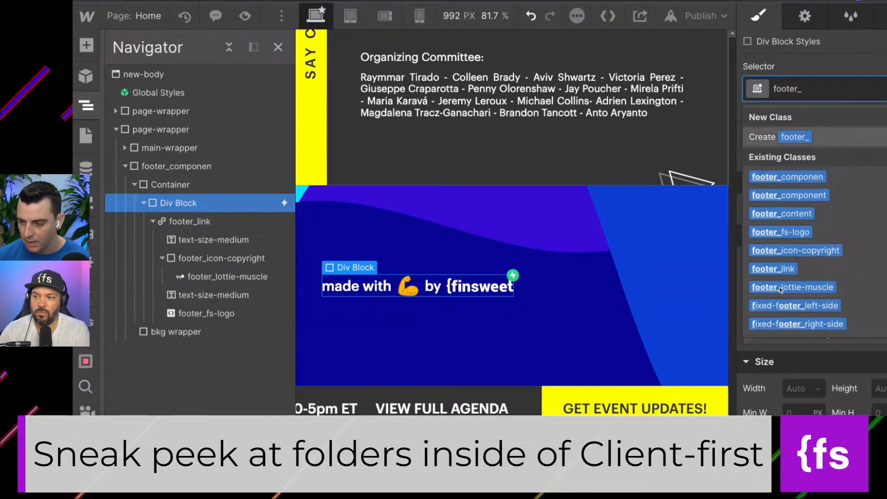
key("super+a")
key("BackSpace")
left_click(814, 61)
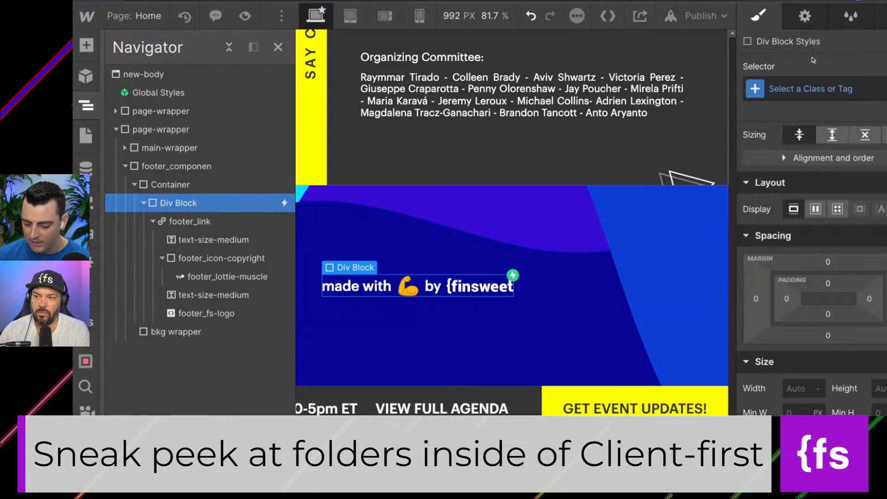
key("super+z")
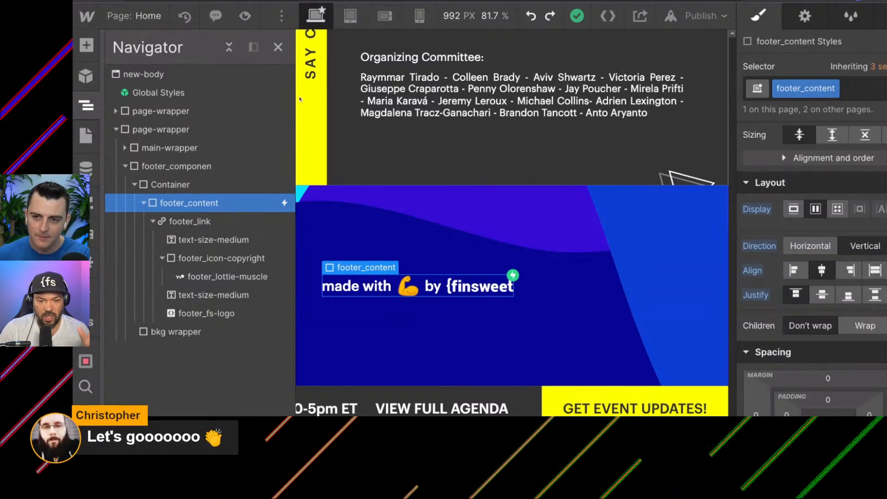
Review the "Two folders, page folder first" diagram again and return to Webflow.
key("ctrl+Tab")
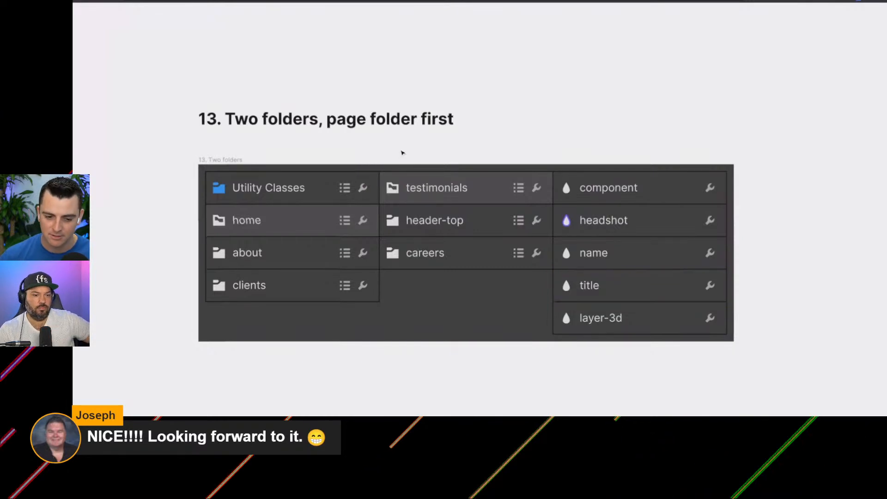
key("ctrl+Tab")
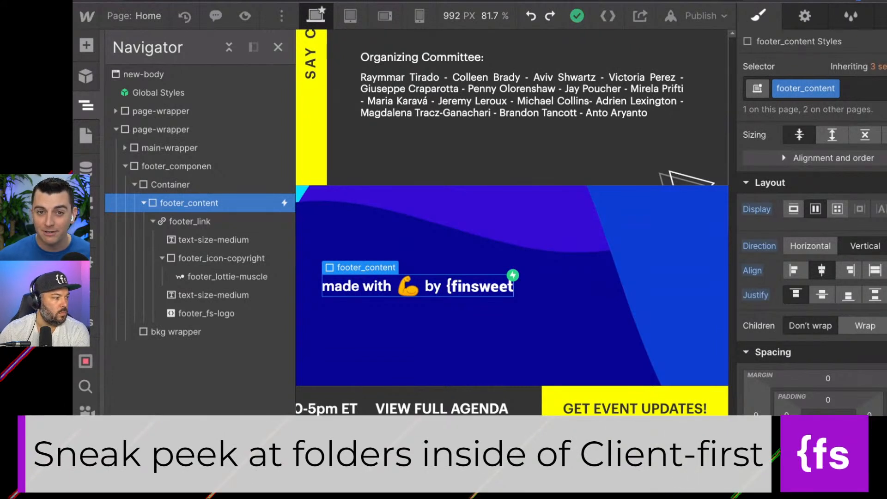
Collapse footer_content and examine the footer Container's size, position and z-index styles.
left_click(217, 258)
left_click(144, 203)
left_click(170, 184)
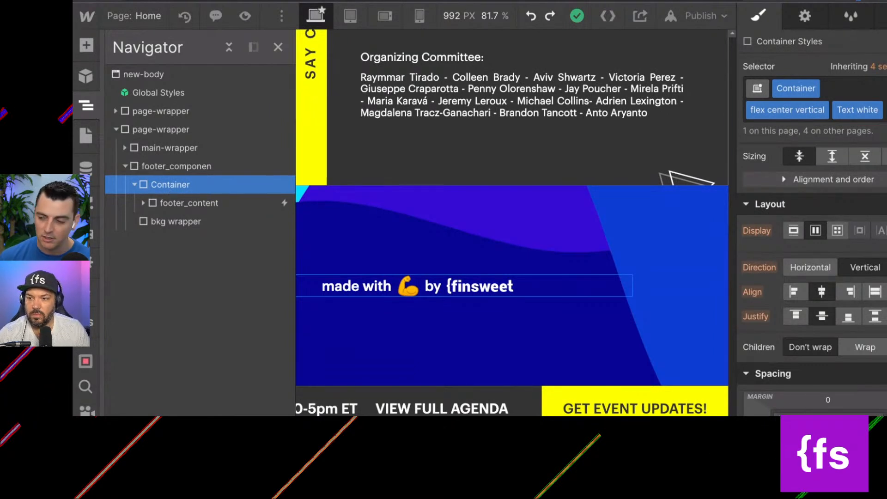
left_click(861, 90)
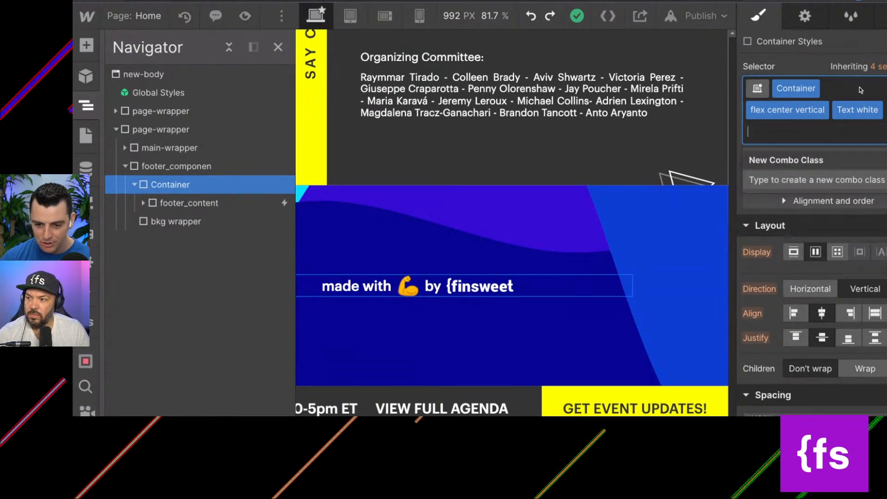
scroll(863, 259, "down", 10)
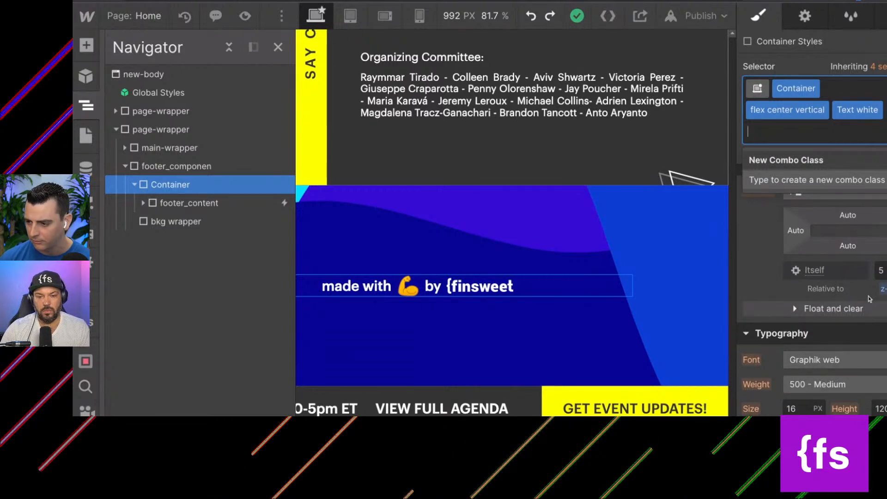
scroll(871, 299, "down", 4)
scroll(872, 299, "up", 7)
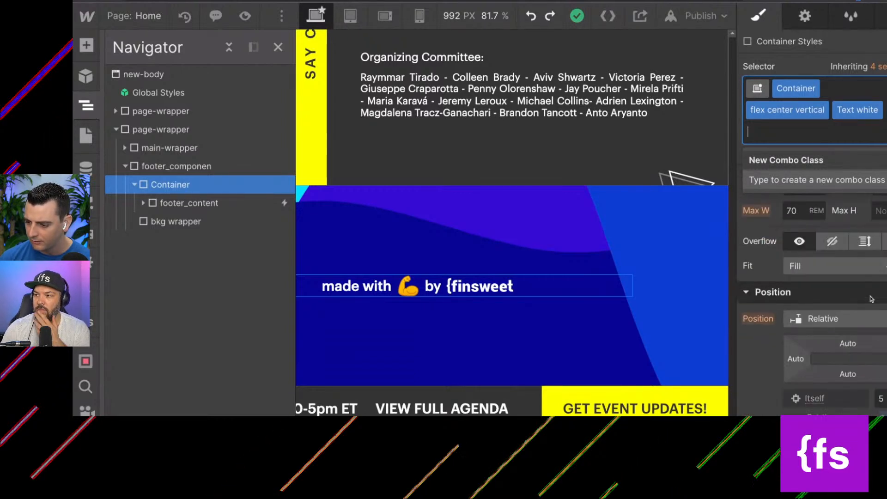
scroll(811, 300, "down", 3)
scroll(823, 134, "up", 5)
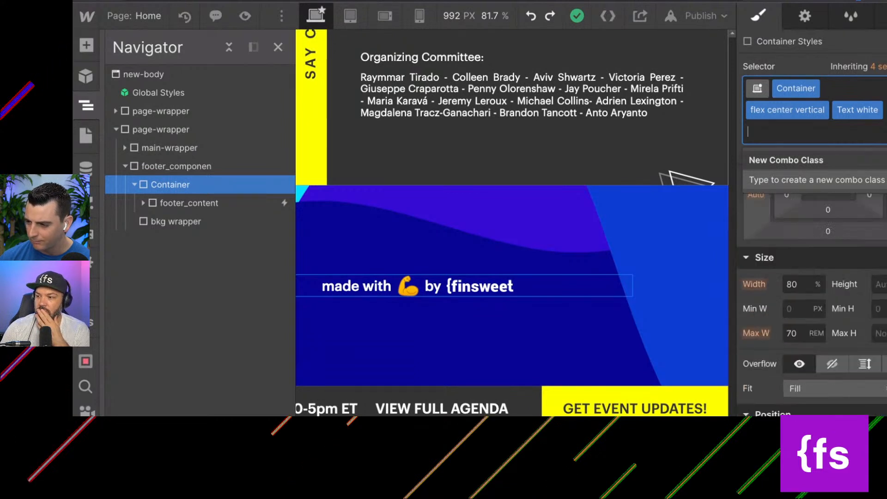
Replace the footer Container's classes Container, flex center vertical and Text white with the existing class container-small.
key("BackSpace")
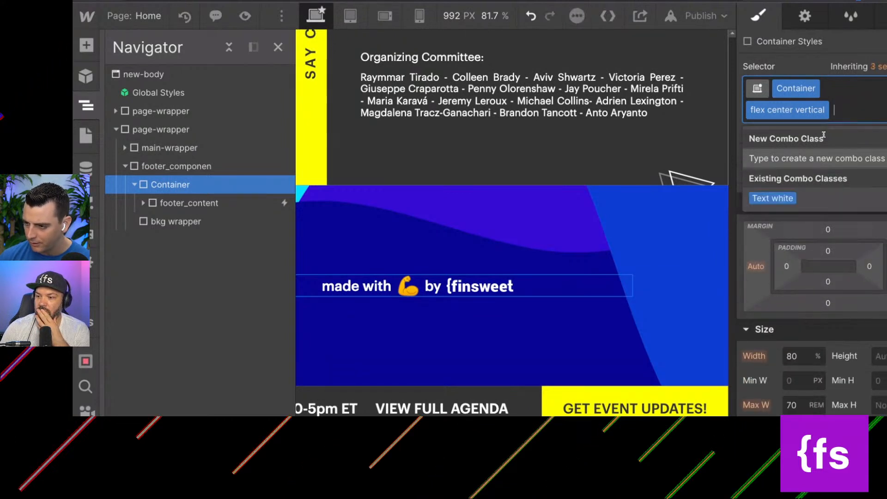
key("BackSpace")
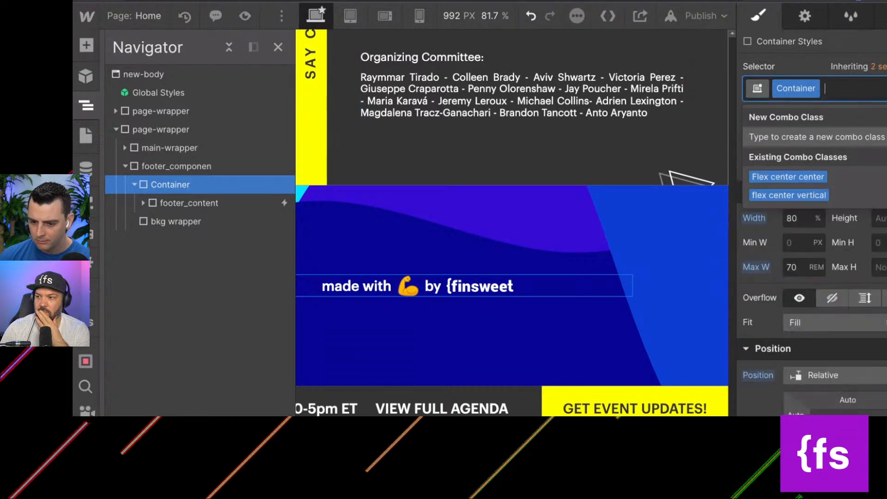
key("BackSpace")
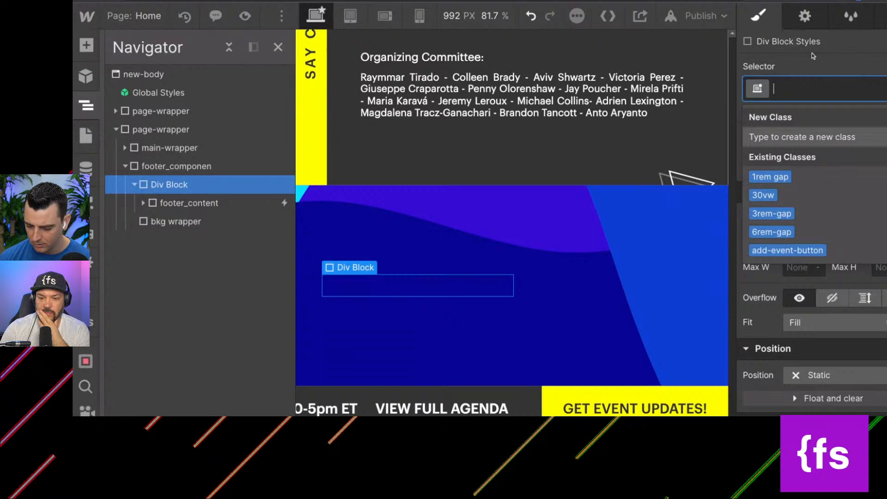
type("contain")
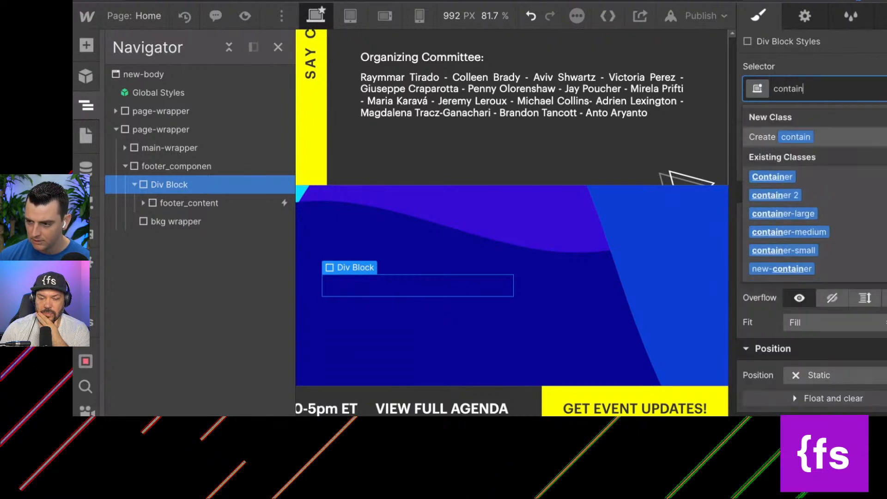
key("Down")
key("Down")
key("Down")
key("Down")
key("Down")
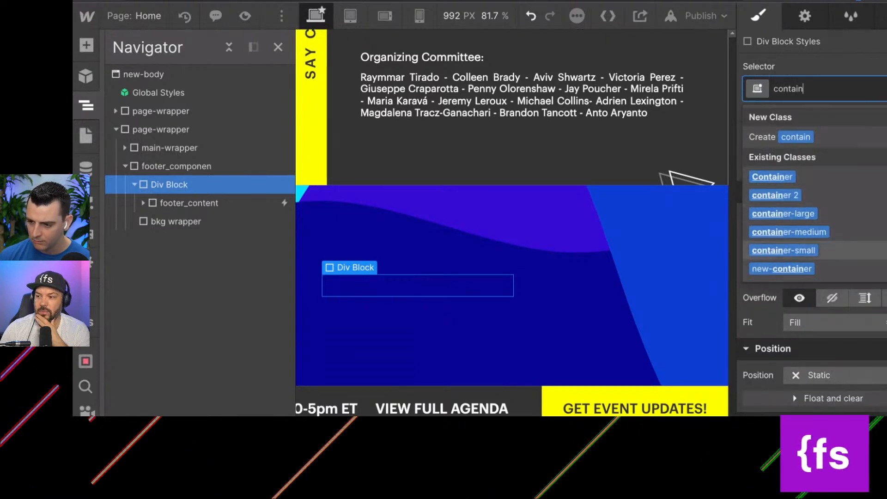
key("Return")
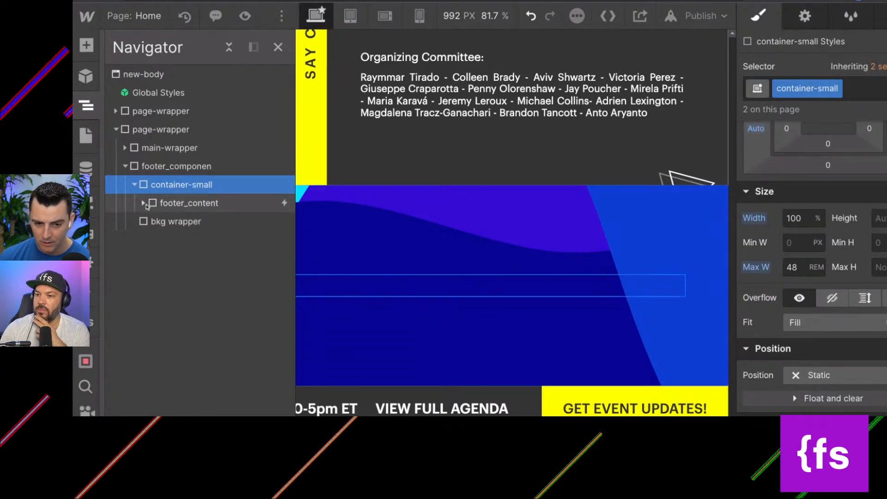
Set footer_content's position to Relative with a z-index of 5.
left_click(167, 207)
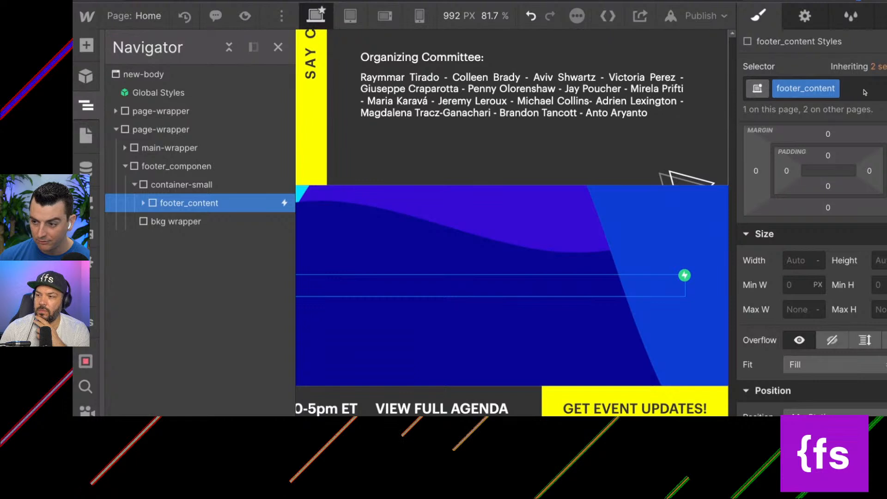
scroll(870, 324, "down", 5)
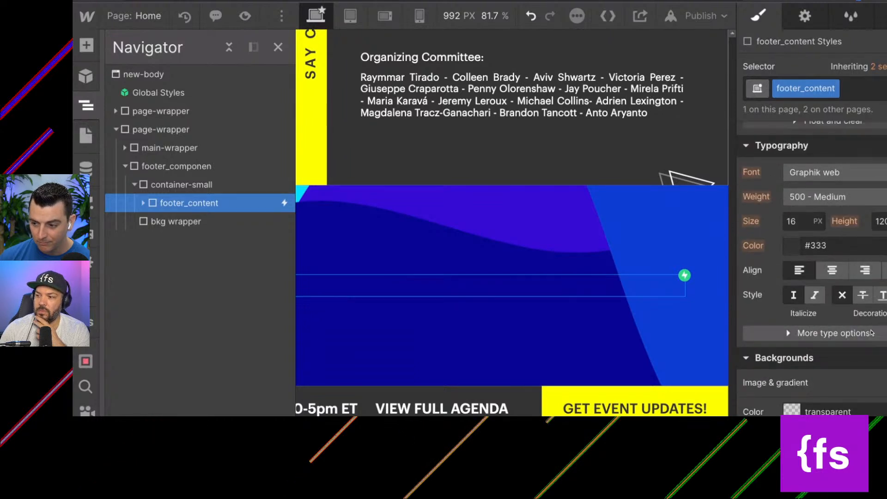
scroll(872, 333, "up", 4)
left_click(815, 257)
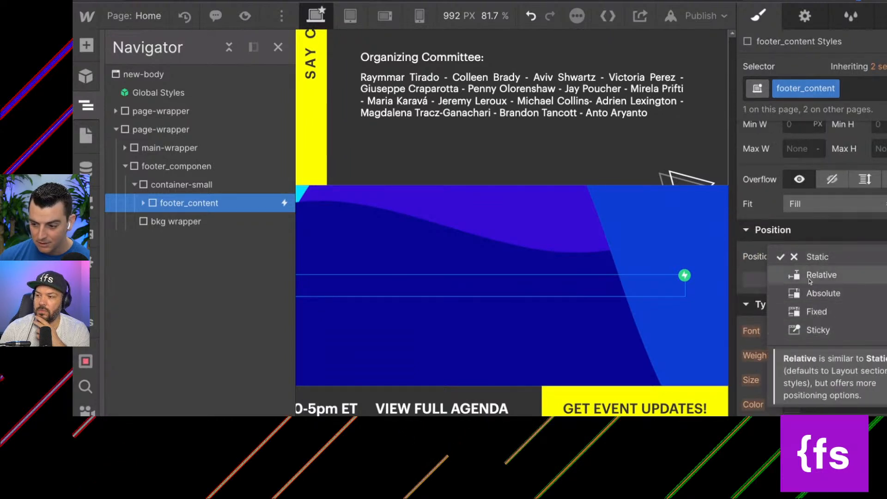
left_click(813, 274)
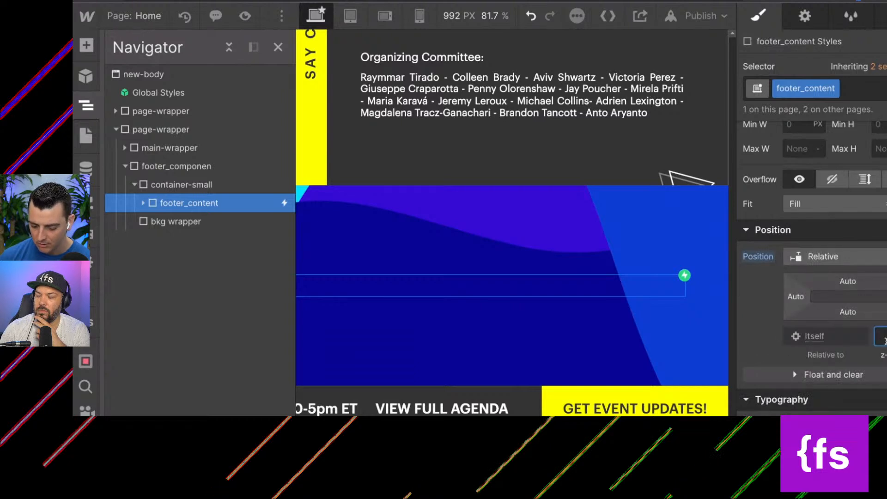
type("5")
left_click(403, 249)
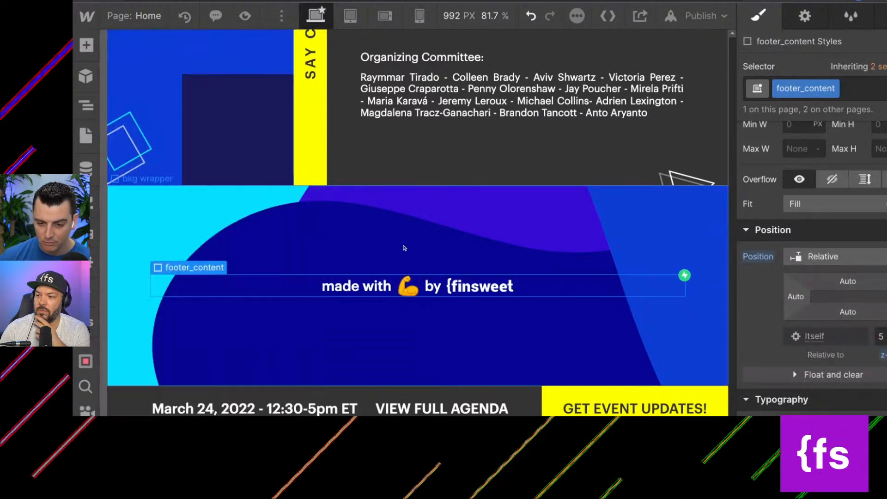
Check the styles of container-small, then examine the layout and background image styles of the footer's bkg wrapper.
left_click(311, 291)
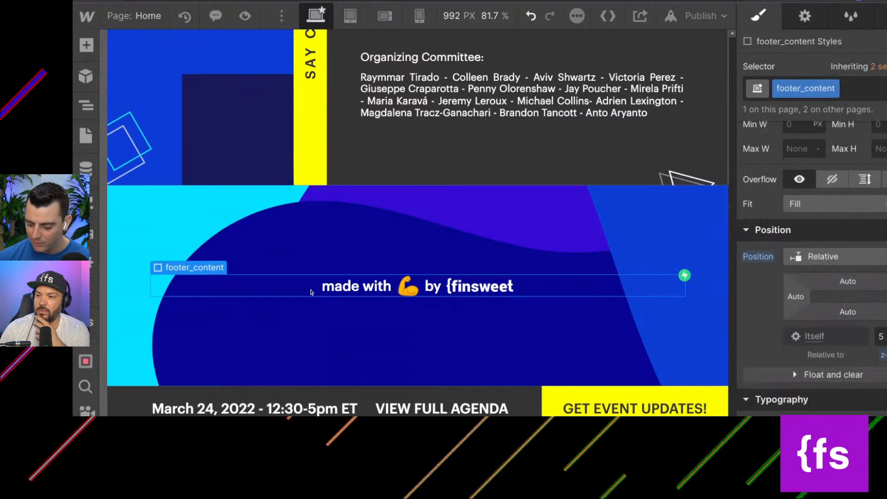
key("Up")
left_click(86, 106)
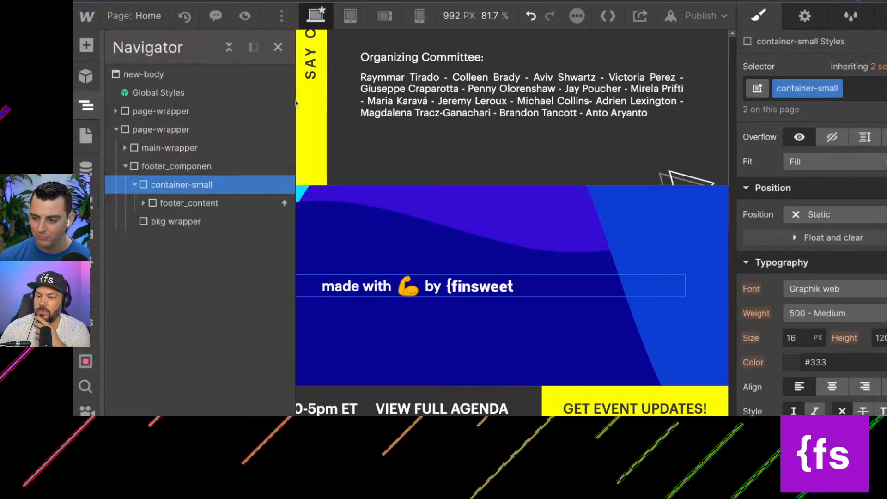
scroll(804, 254, "up", 5)
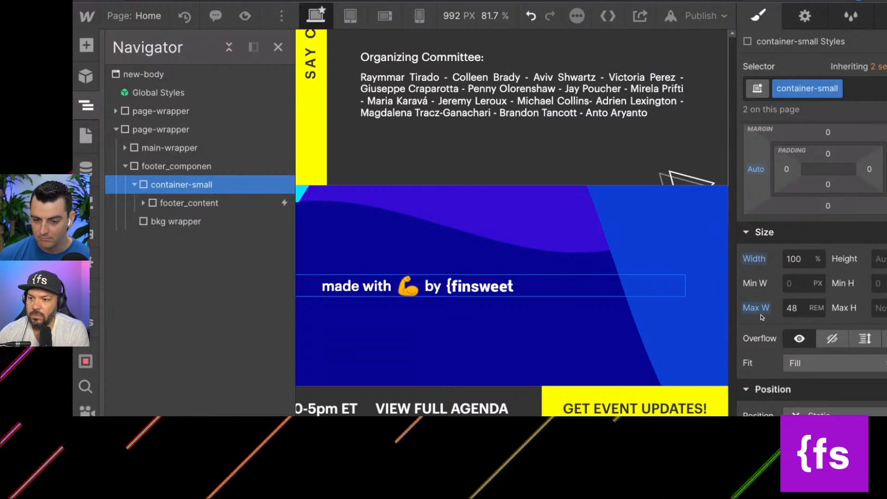
left_click(157, 166)
left_click(163, 222)
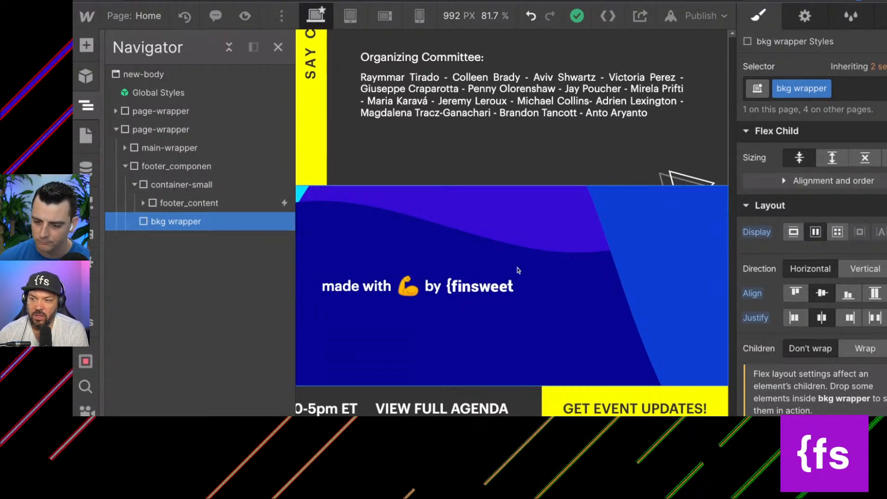
scroll(469, 270, "up", 2)
scroll(470, 270, "down", 2)
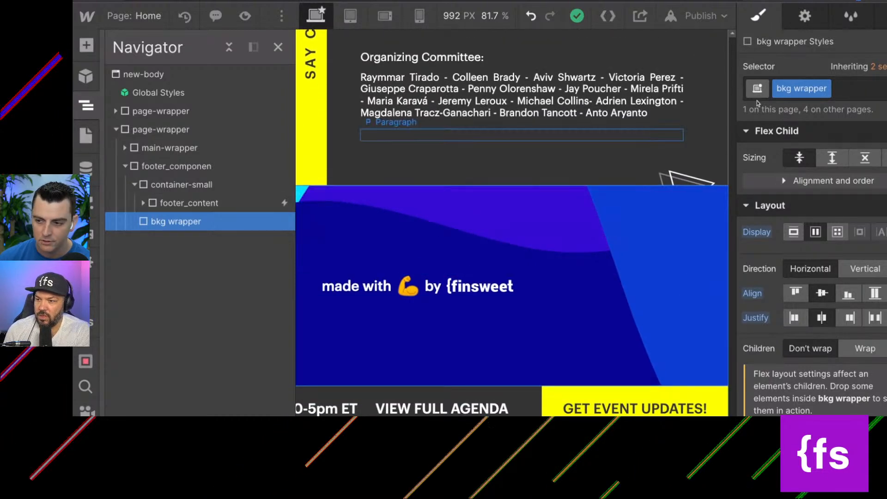
scroll(824, 160, "down", 15)
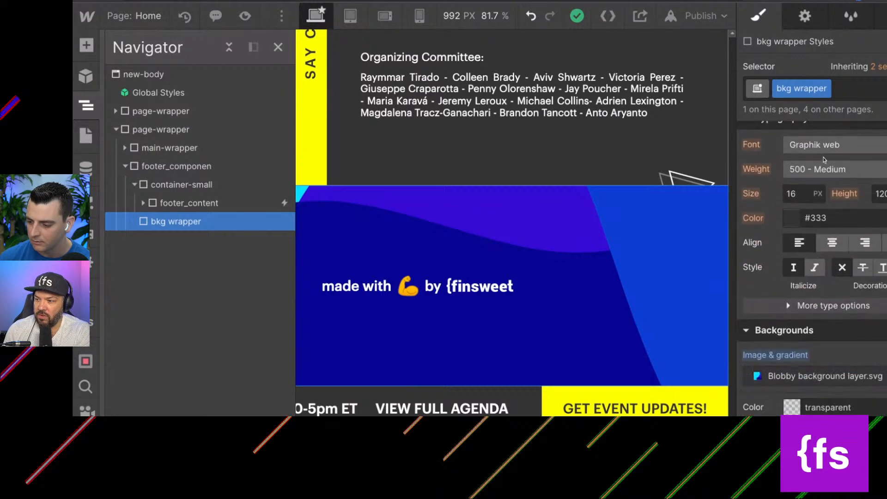
scroll(779, 241, "down", 2)
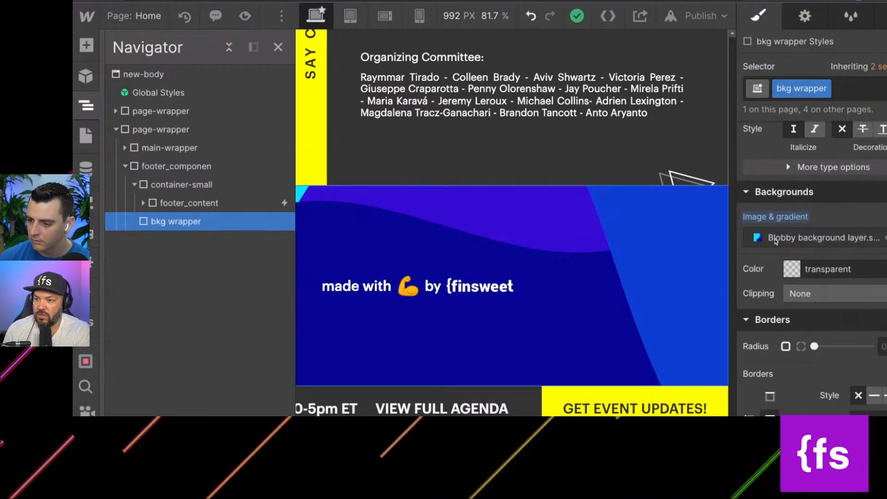
scroll(811, 259, "up", 10)
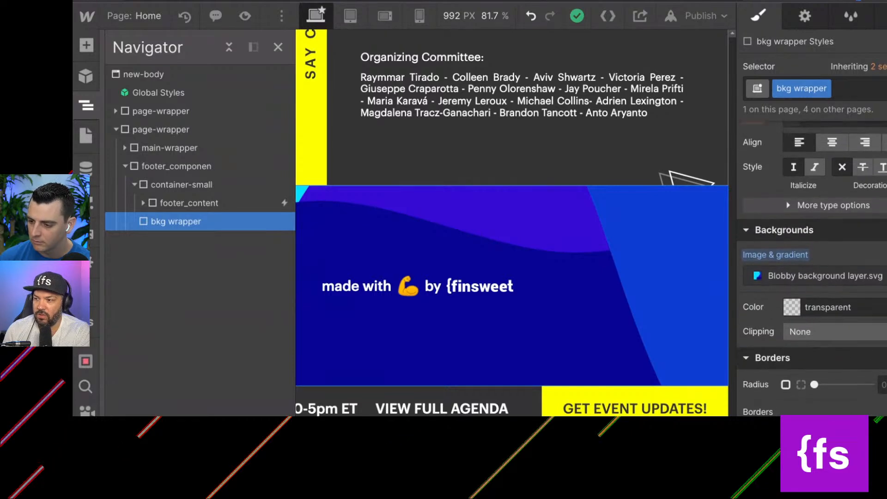
scroll(811, 258, "up", 8)
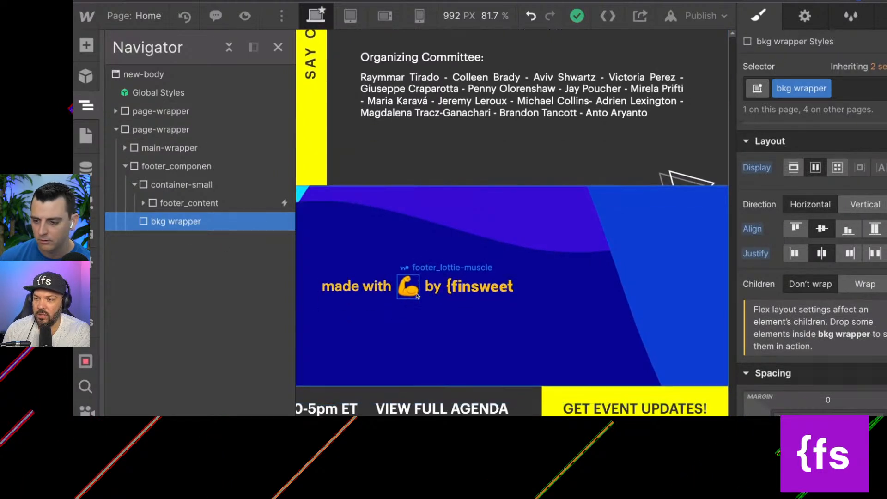
Rename the bkg wrapper class as footer_background-wrapper.
left_click(826, 89)
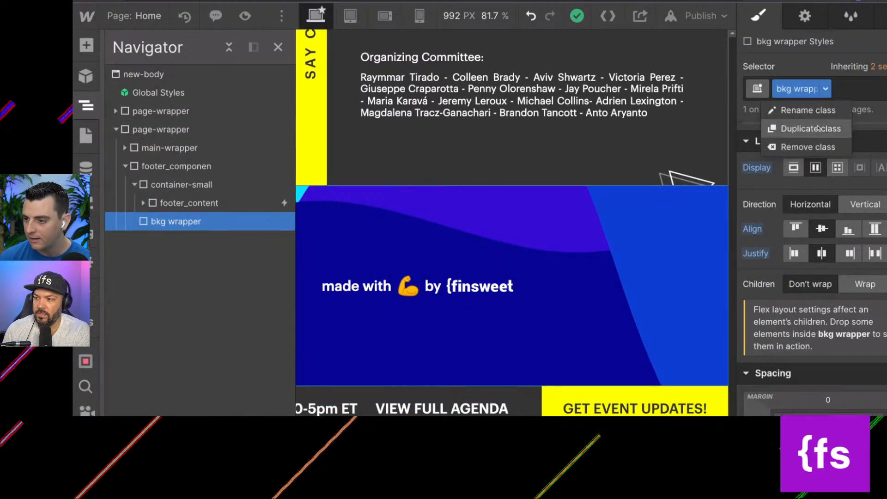
left_click(813, 110)
type("footer_background-")
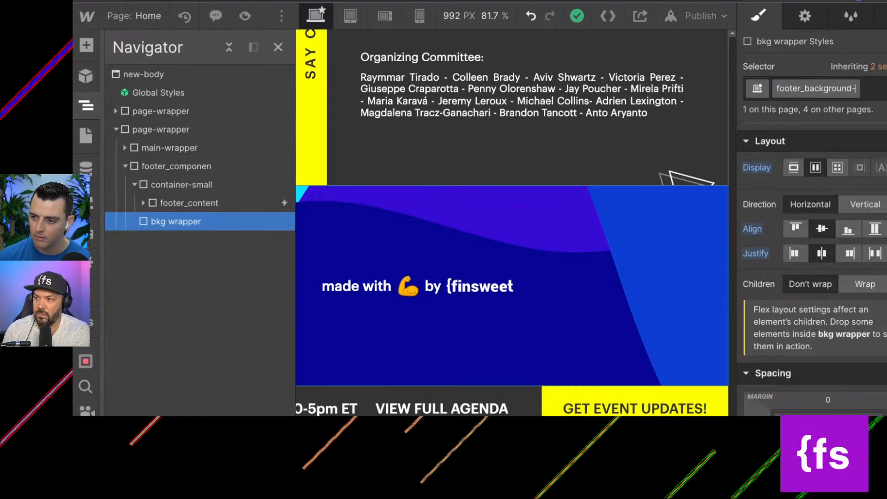
type("wrapper")
key("Return")
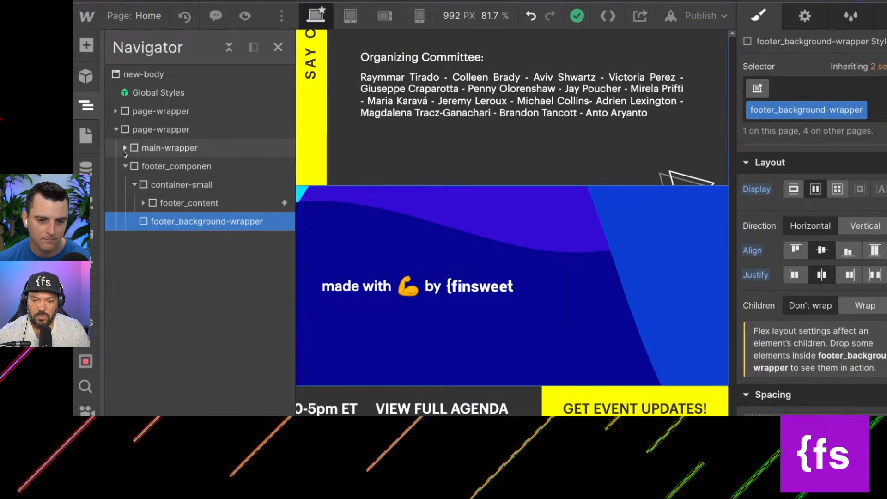
Review the first page-wrapper's structure down to the containers inside page-padding, and collapse the footer's container-small.
left_click(132, 132)
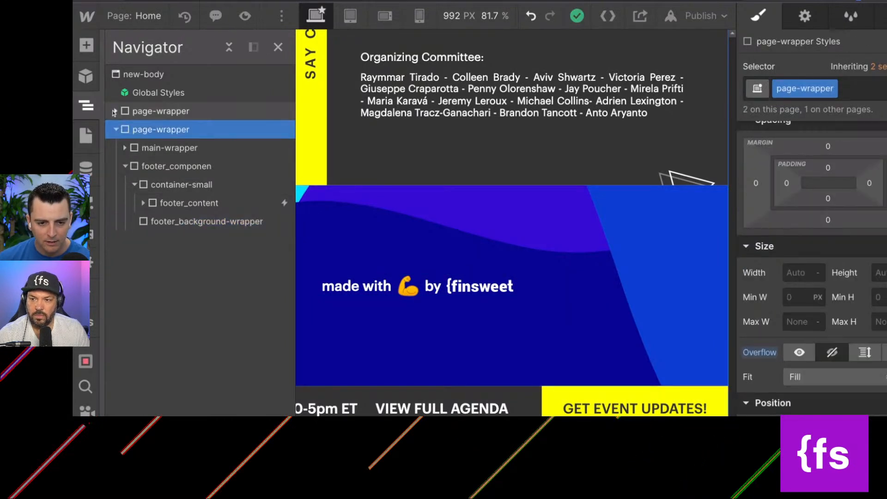
left_click(116, 112)
left_click(125, 129)
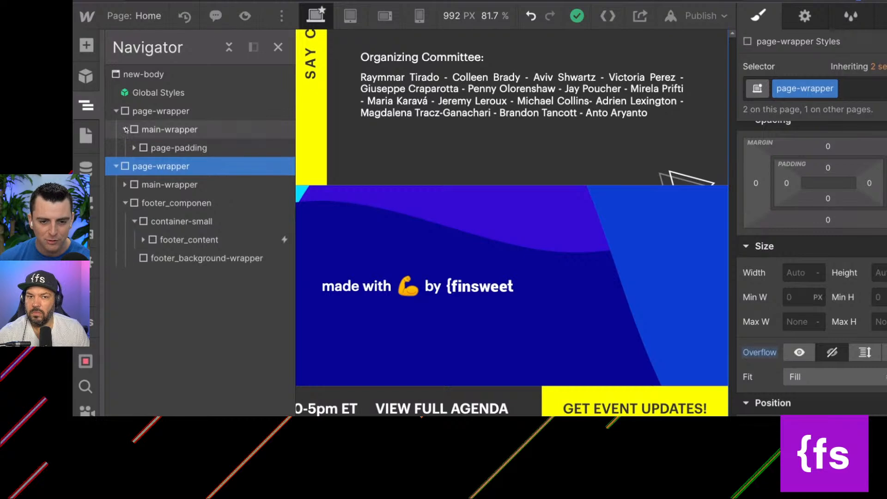
left_click(149, 148)
left_click(134, 148)
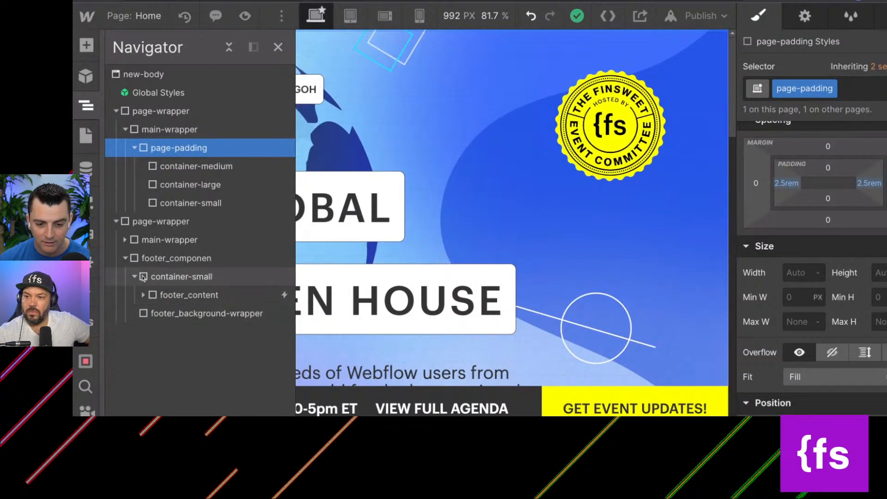
left_click(136, 278)
Add an empty div block inside footer_componen, below the footer content.
left_click(143, 258)
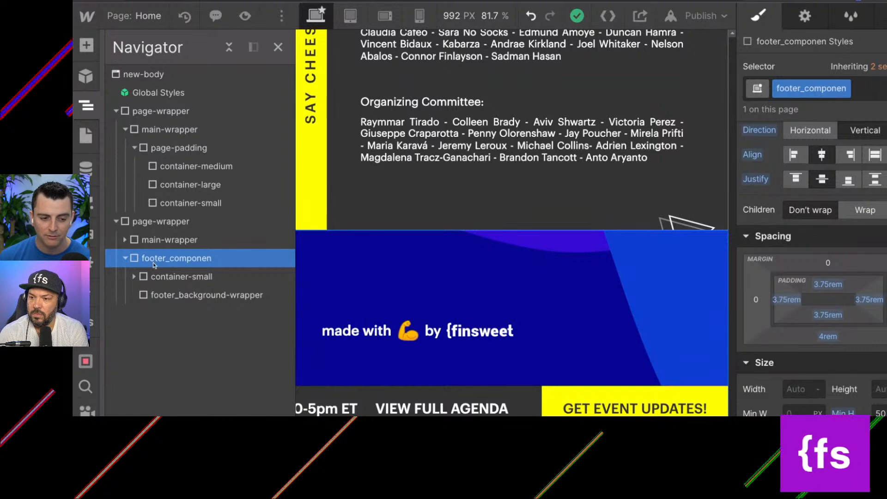
key("a")
left_click_drag(138, 307, 421, 314)
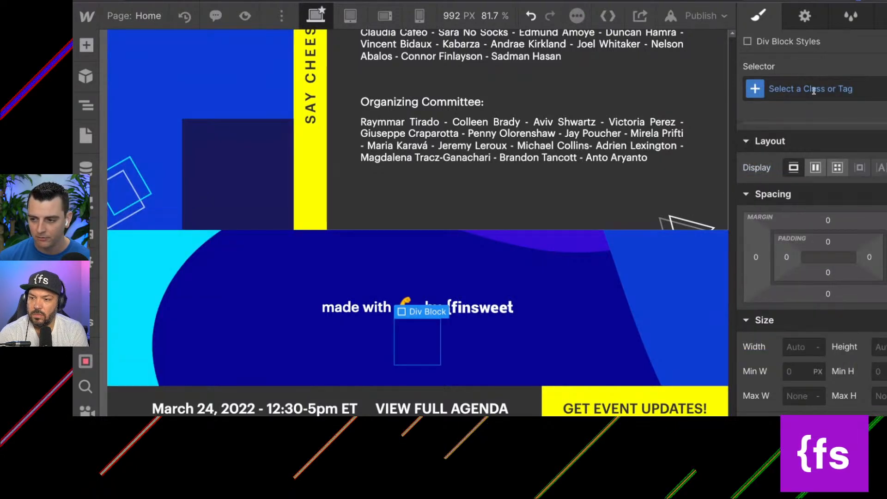
left_click(615, 287)
Reset the left and right padding of footer_componen to 0.
key("Up")
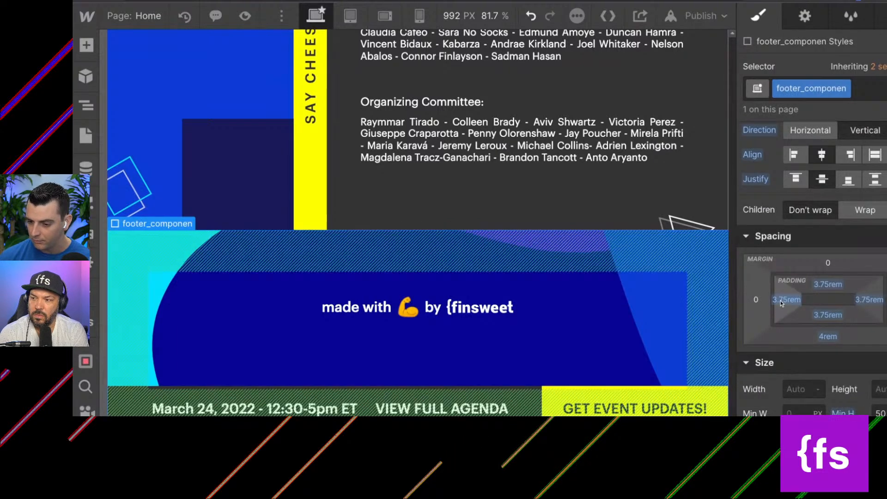
left_click(781, 300)
left_click(763, 348)
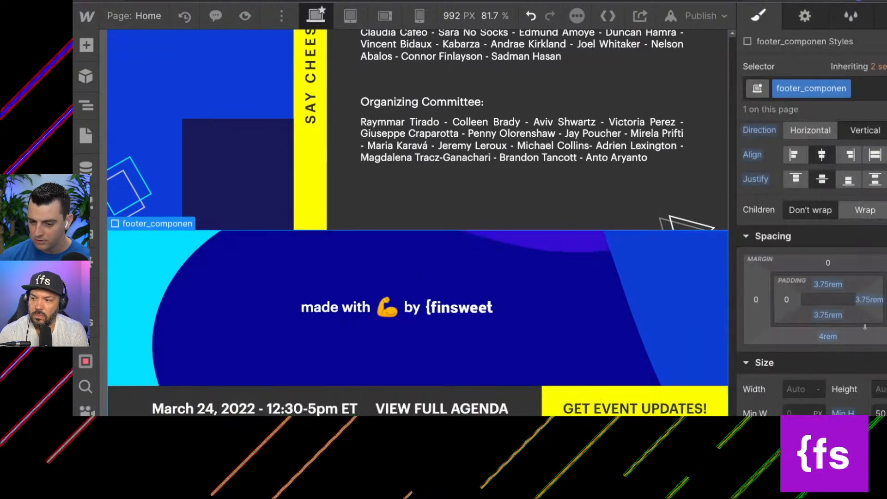
left_click(869, 299)
left_click(794, 406)
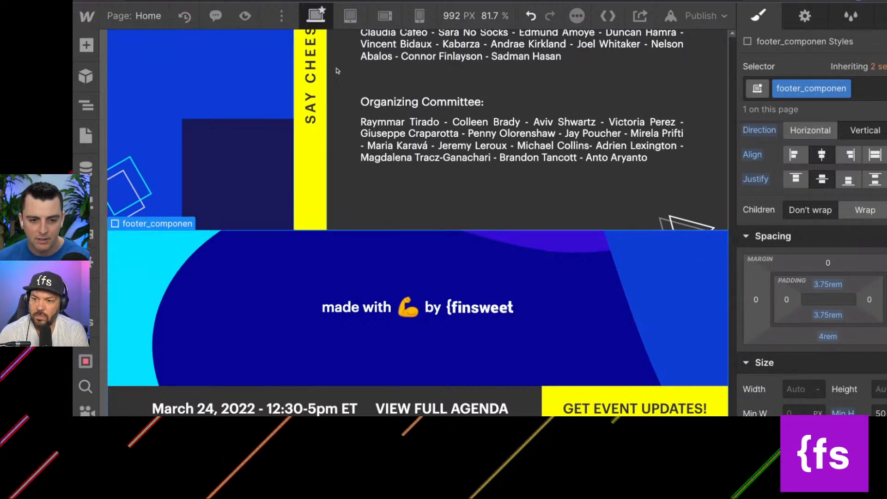
Add another div block inside footer_componen and assign it the existing page-padding class.
left_click(86, 106)
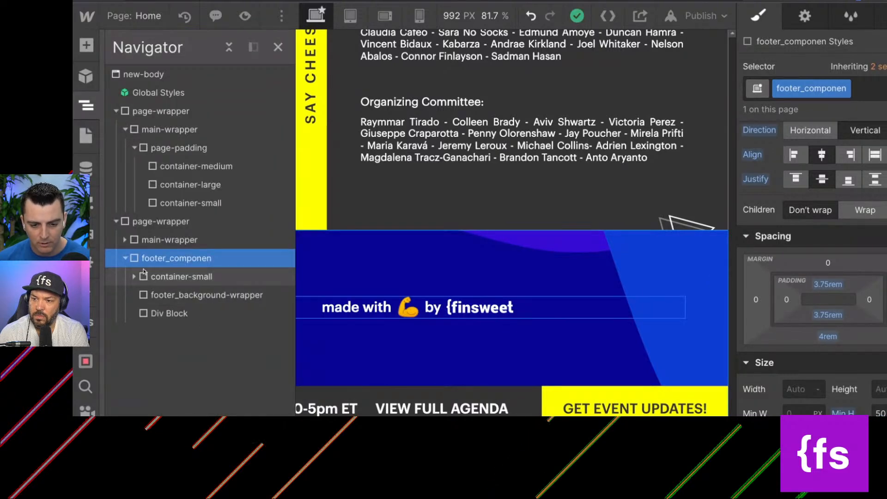
key("a")
left_click(132, 312)
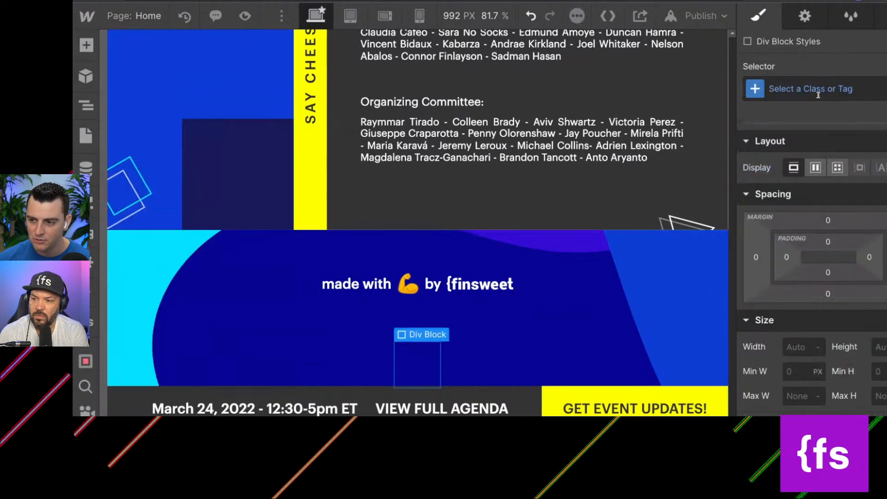
left_click(817, 95)
type("padding")
key("ctrl+a")
type("page-pa")
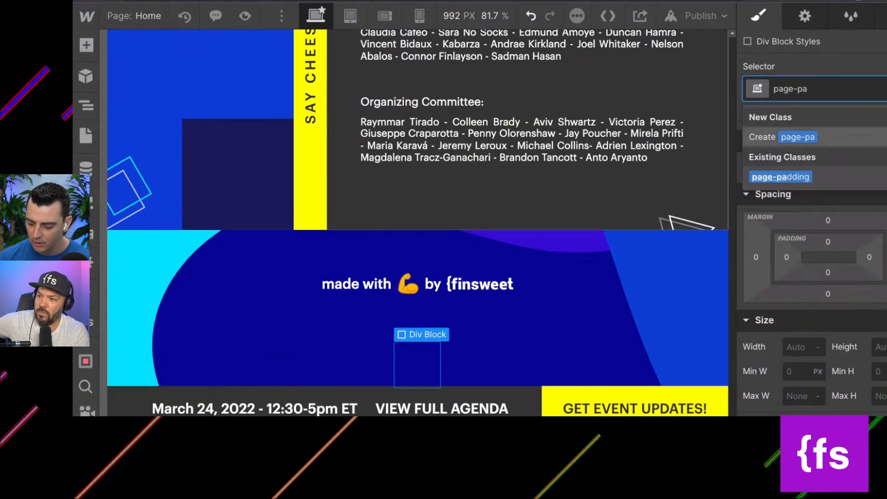
key("Return")
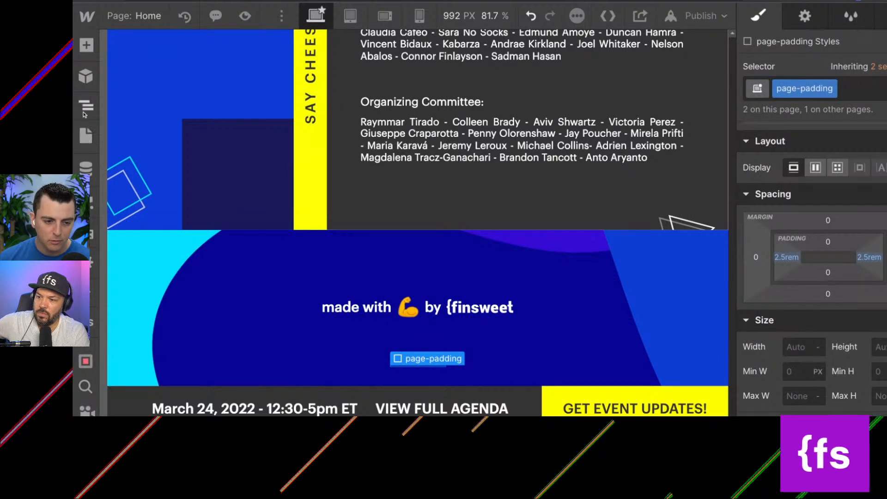
Move page-padding to the start of footer_componen with container-small nested inside it, and delete the leftover empty div block.
left_click(84, 110)
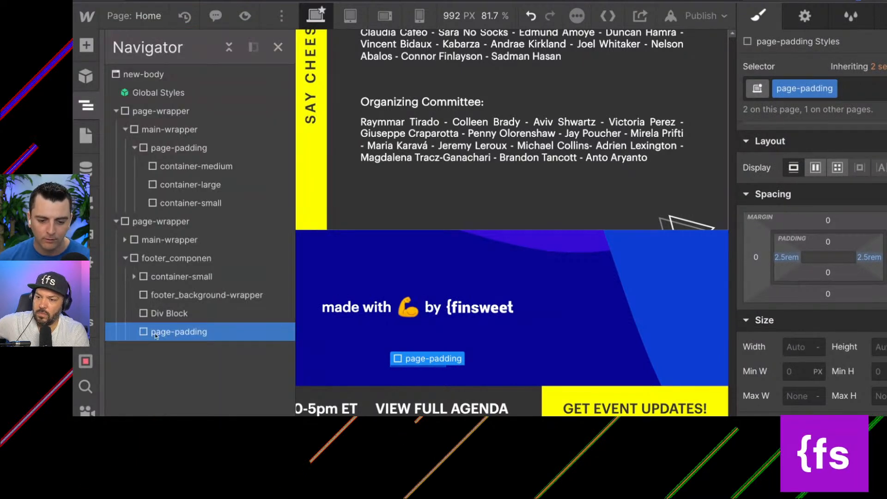
left_click_drag(155, 334, 155, 281)
left_click(155, 279)
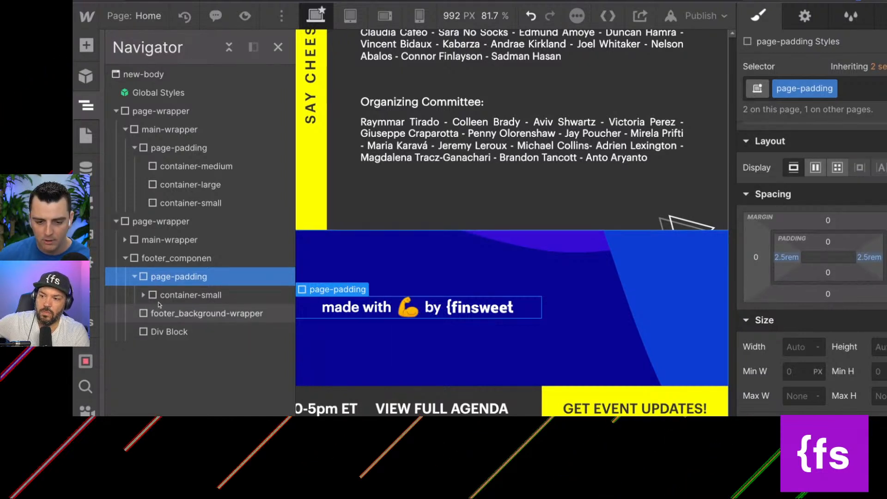
left_click(168, 333)
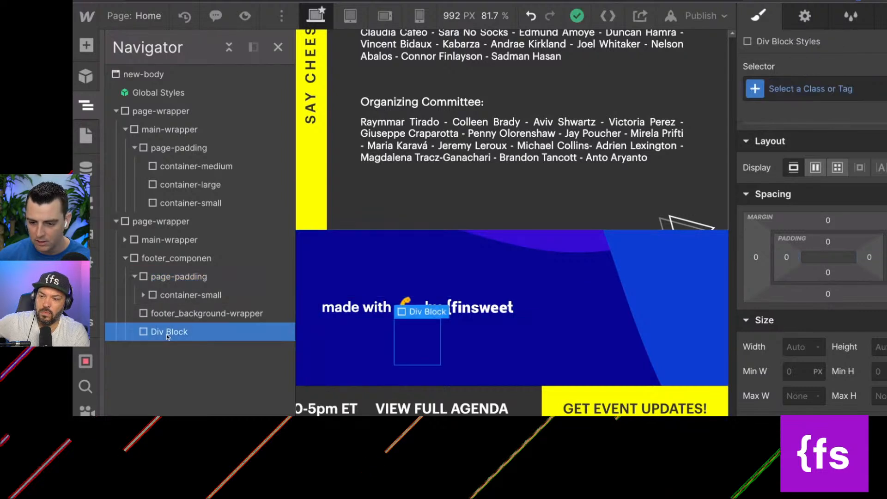
key("Delete")
Collapse footer_componen, expand the second page-wrapper's main-wrapper, and delete the first page-wrapper that holds only sample containers.
left_click(144, 260)
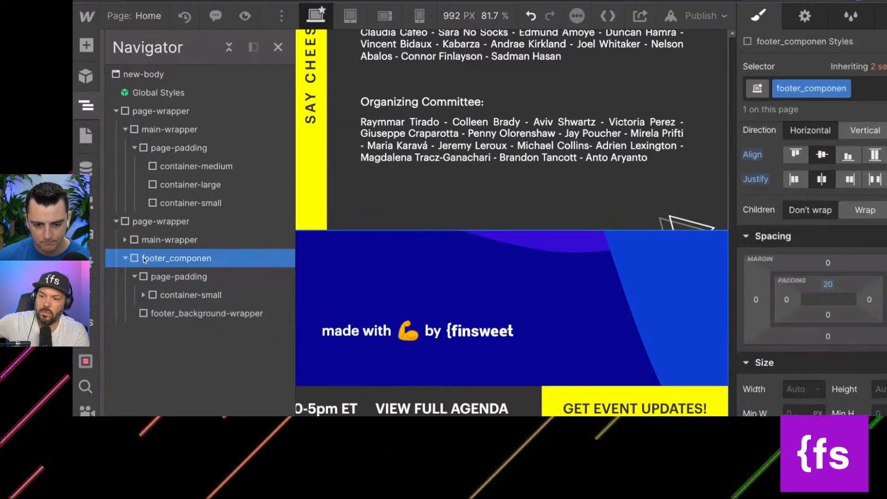
left_click(126, 260)
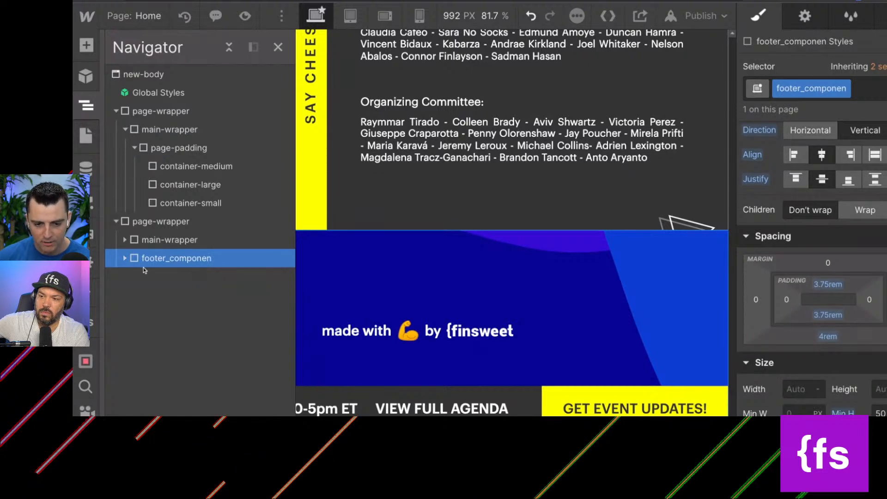
left_click(153, 240)
left_click(125, 240)
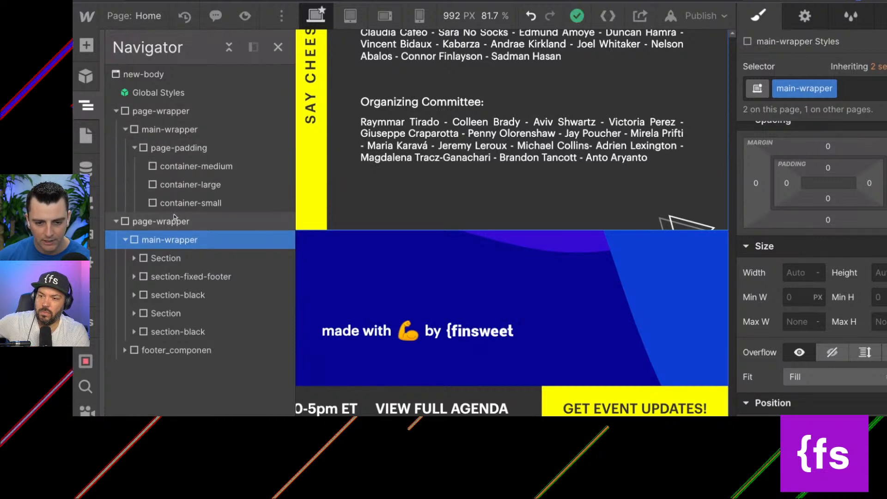
left_click(137, 113)
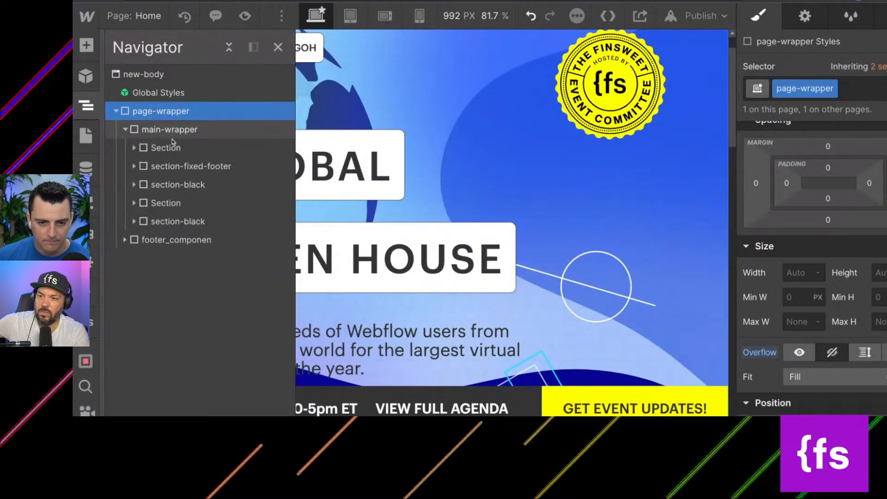
Examine the classes and spacing of the hero Section and section-fixed-footer inside main-wrapper.
left_click(154, 147)
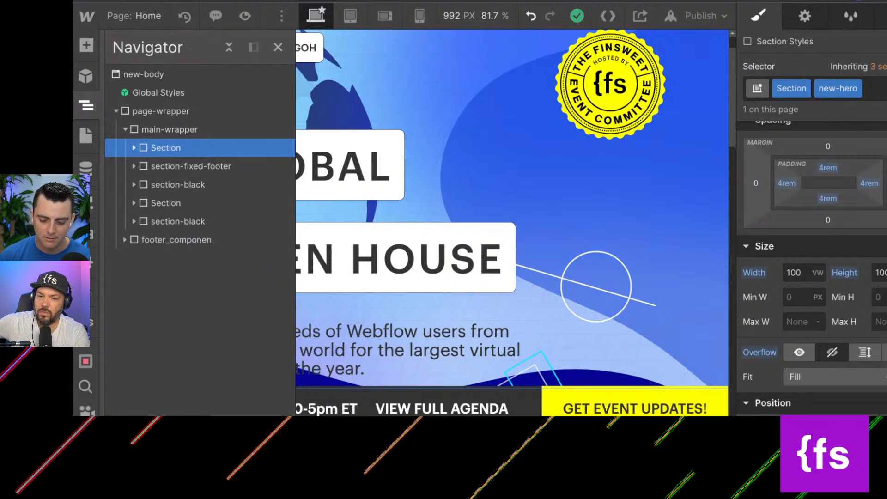
scroll(459, 189, "down", 3)
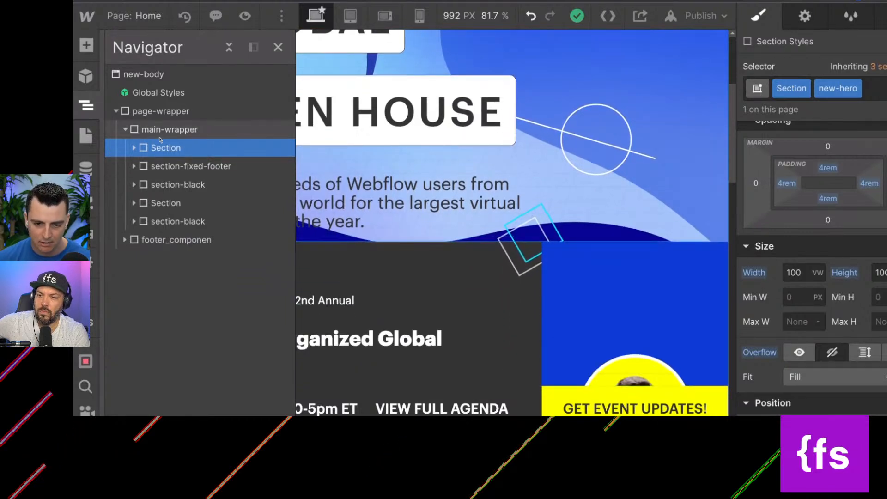
left_click(163, 167)
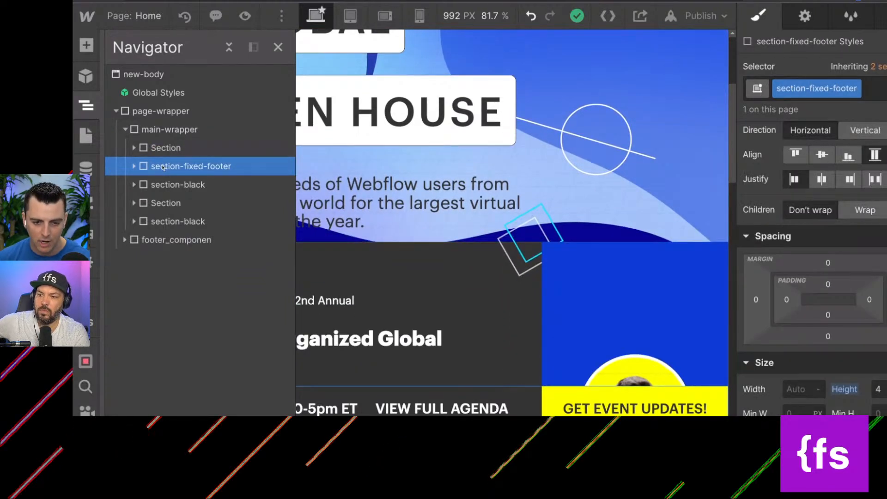
left_click(155, 148)
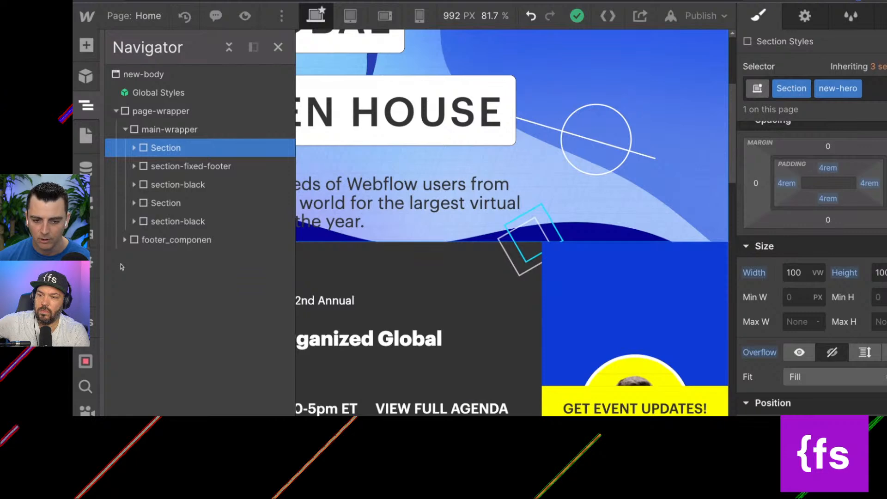
Try removing the White bkg combo class from the second Section, and undo the removal.
left_click(195, 204)
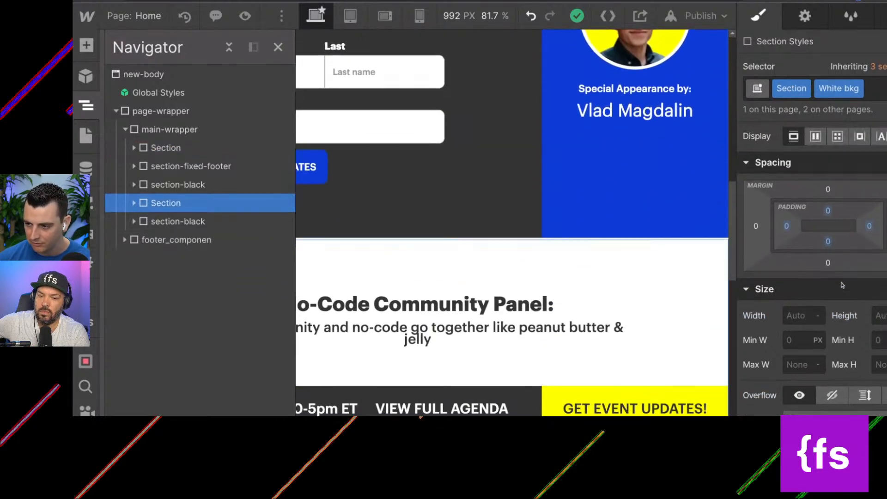
left_click(873, 88)
key("BackSpace")
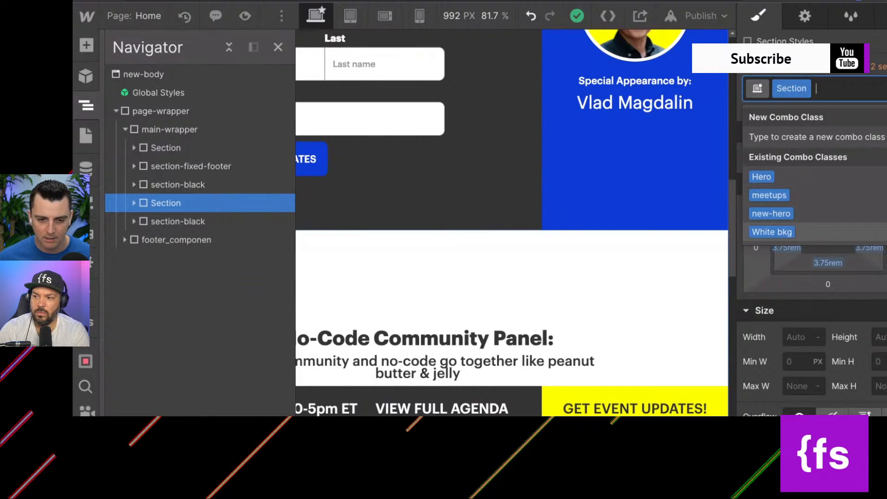
key("Escape")
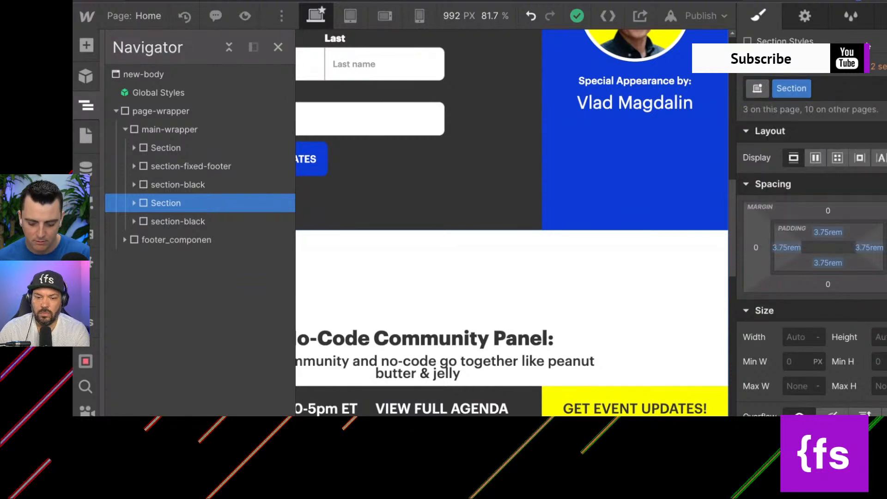
key("ctrl+z")
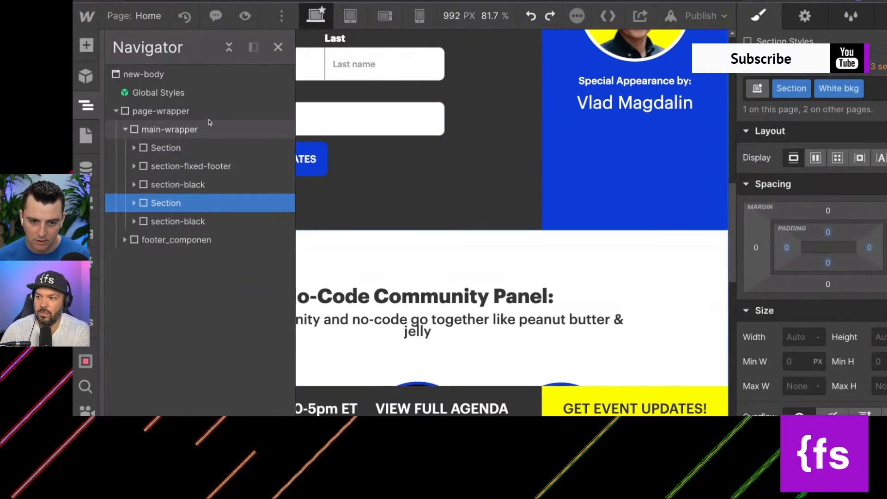
Merge the hero's Section and new-hero combo classes into a new section-header class, replacing all elements on the Home page.
left_click(204, 148)
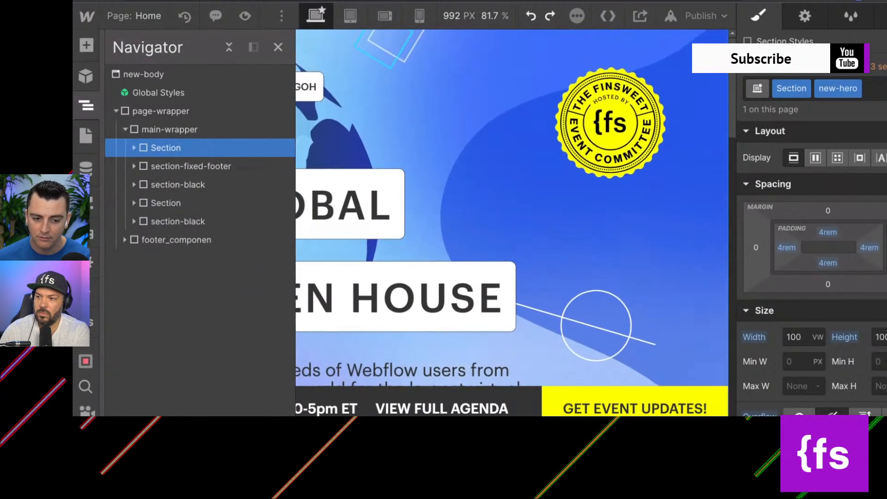
left_click(87, 322)
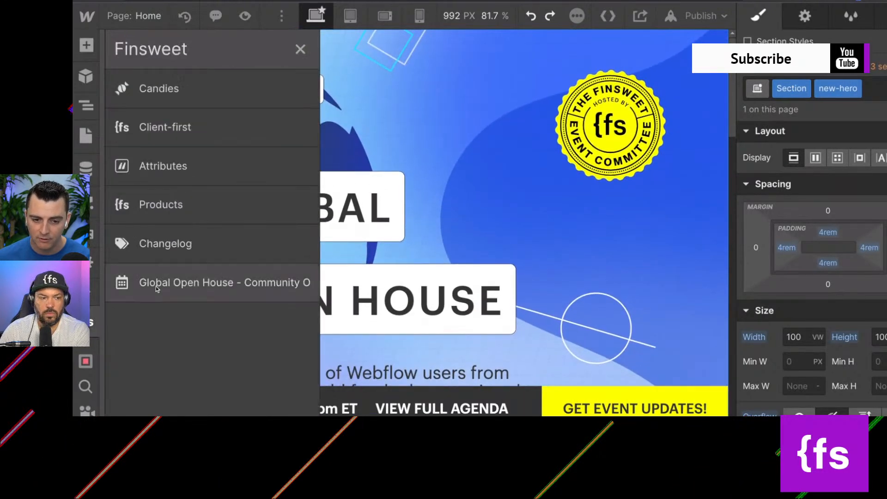
left_click(168, 126)
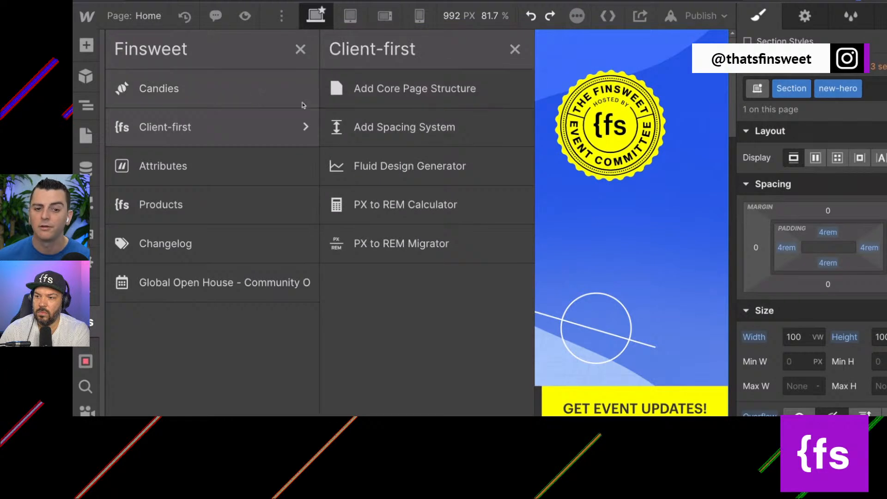
left_click(238, 104)
left_click(436, 363)
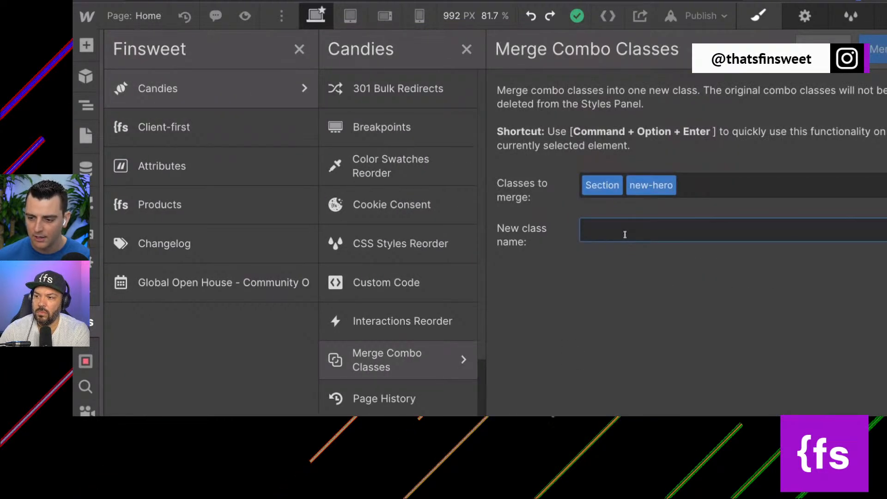
type("section-header")
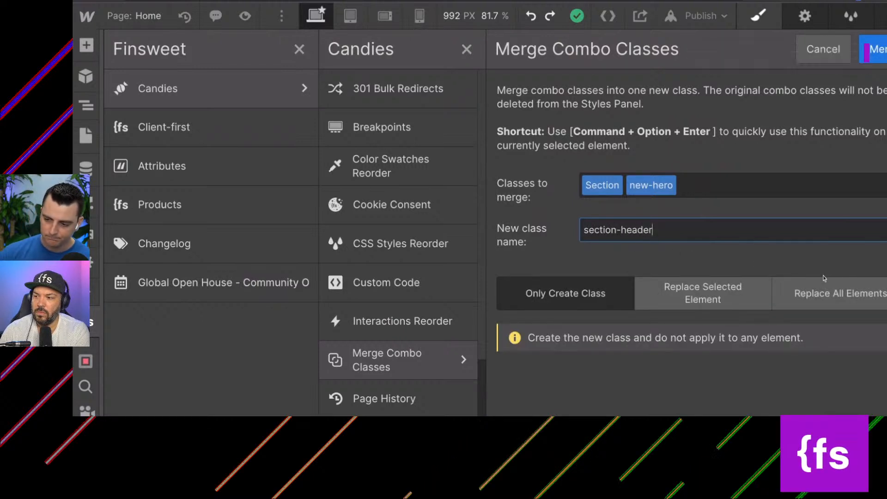
left_click(798, 295)
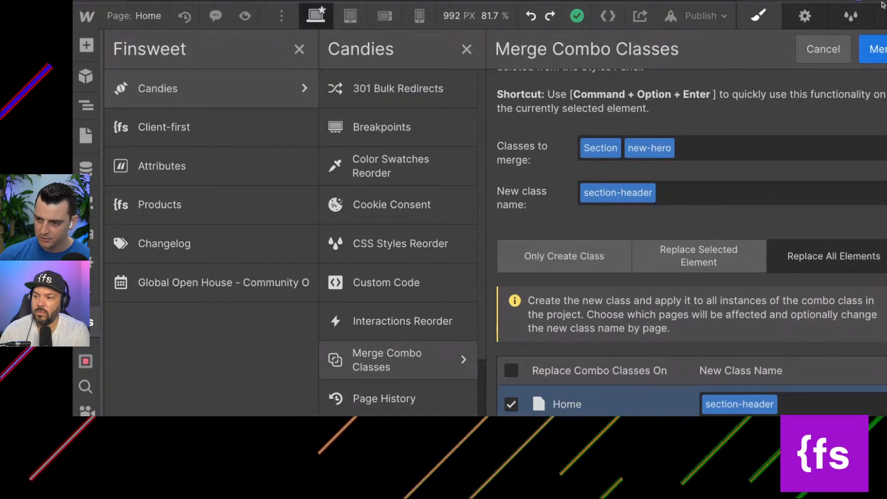
left_click(875, 49)
left_click(634, 291)
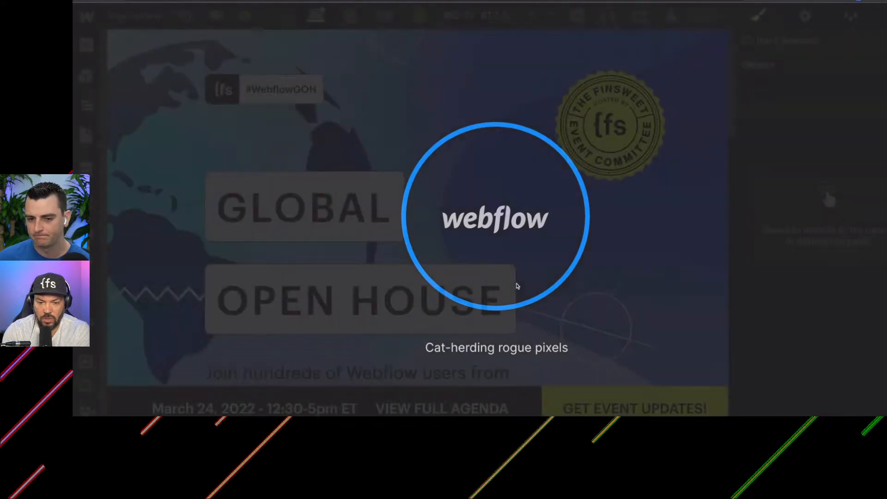
Examine the layout and position styles of footer_background-wrapper inside footer_componen.
scroll(518, 286, "down", 4)
scroll(517, 286, "down", 5)
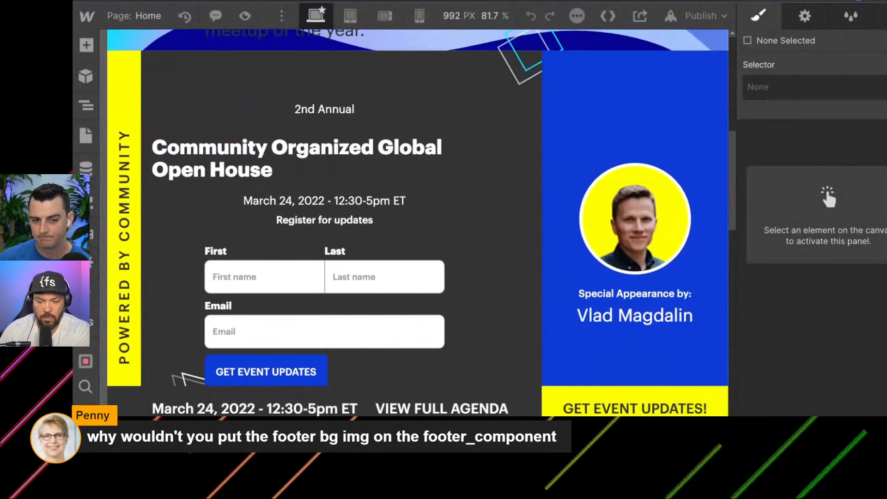
left_click(86, 106)
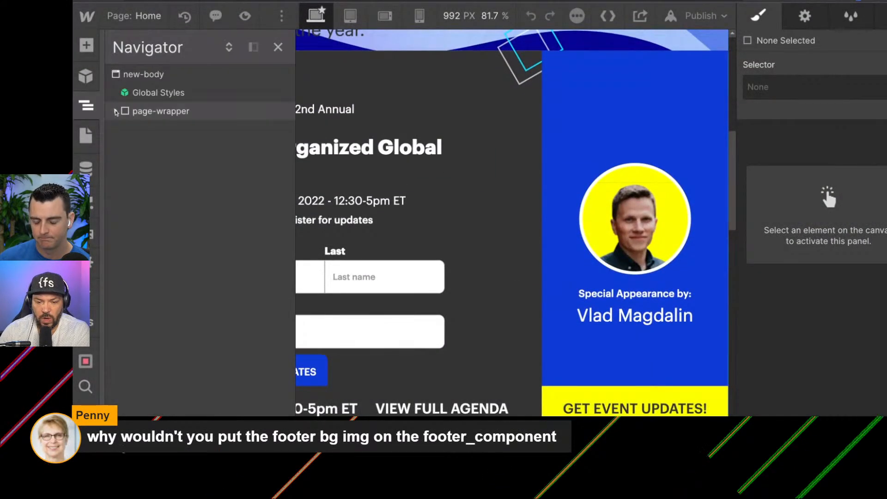
left_click(116, 111)
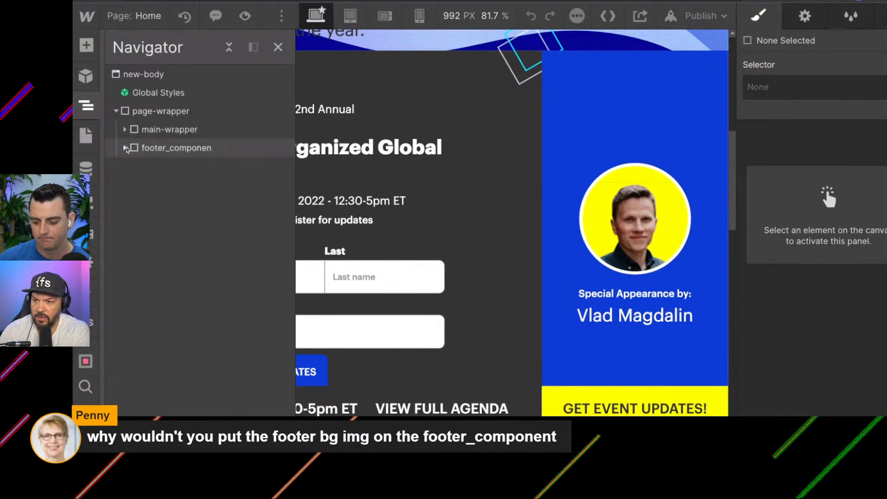
left_click(125, 148)
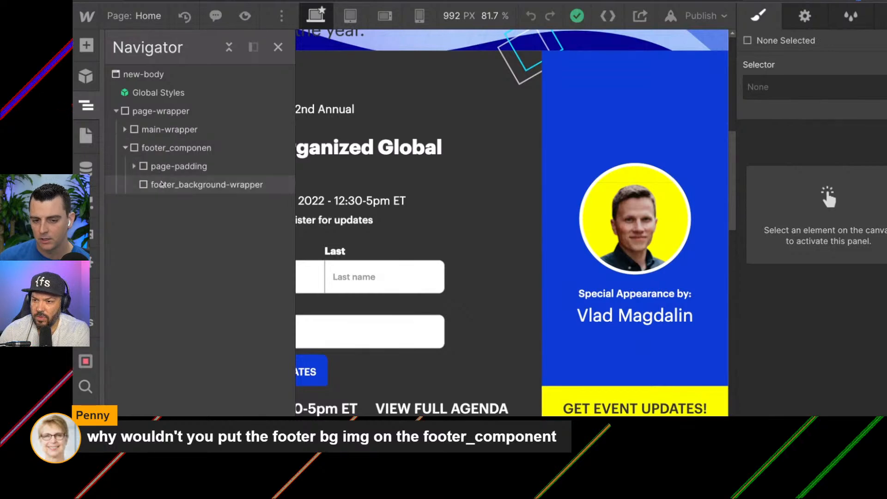
left_click(163, 184)
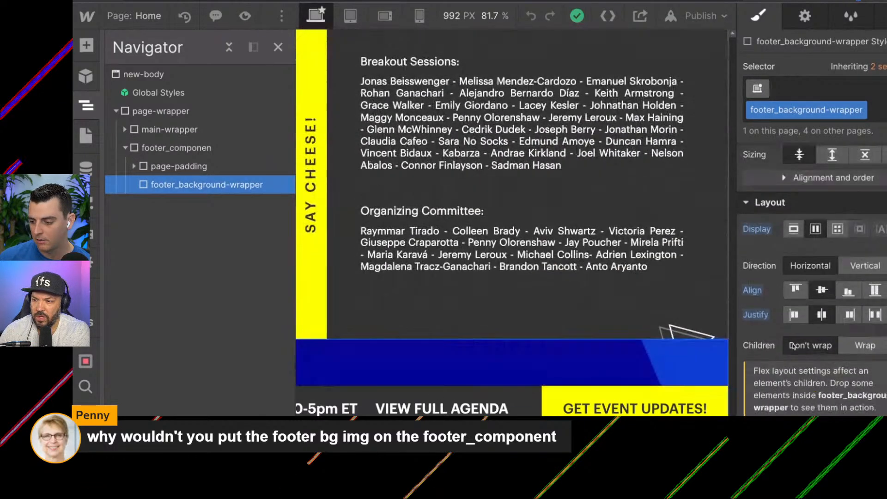
scroll(811, 295, "down", 15)
scroll(812, 296, "up", 10)
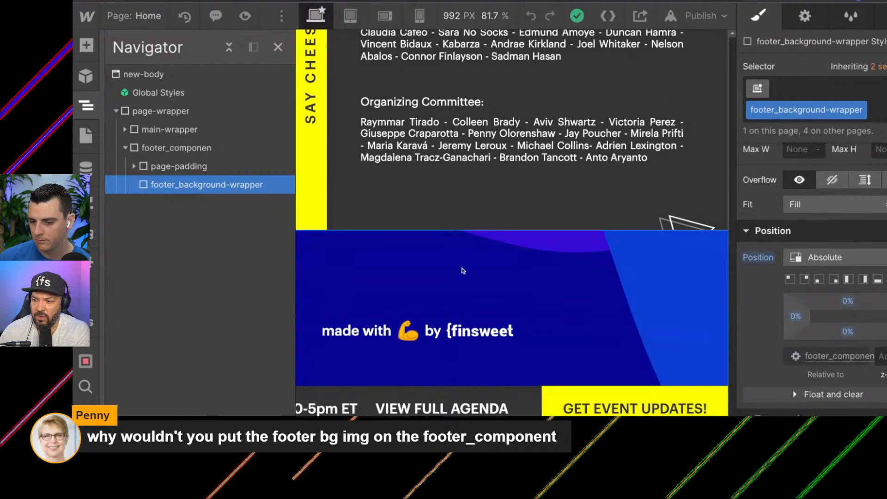
Examine how the footer background fills the footer area at the end of the Home page behind the fixed bar.
scroll(464, 271, "down", 2)
scroll(463, 271, "up", 5)
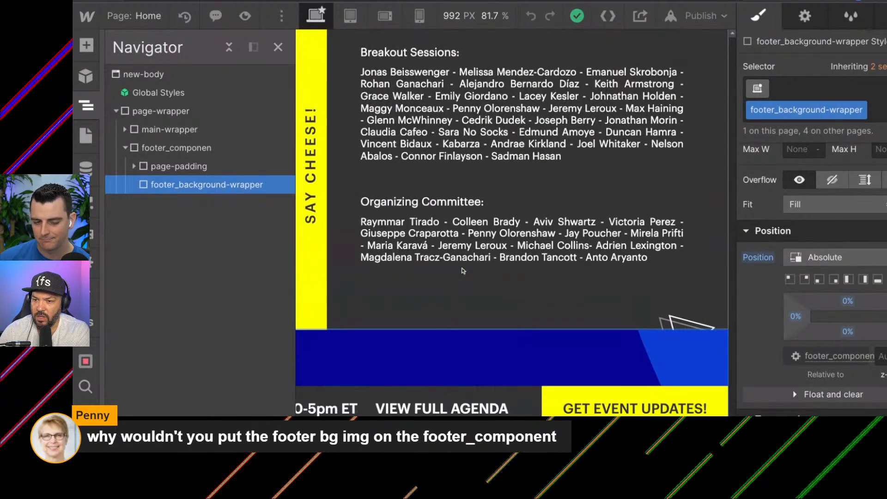
scroll(464, 271, "up", 3)
scroll(463, 270, "down", 6)
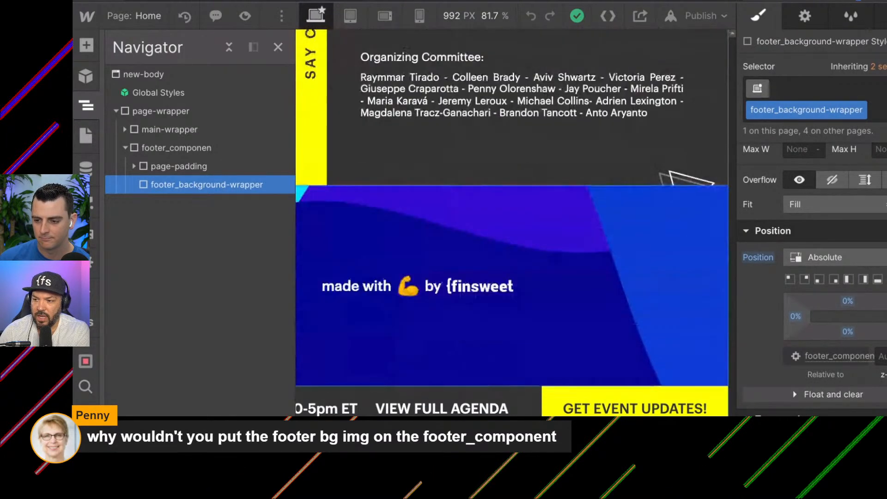
scroll(644, 284, "up", 5)
scroll(643, 284, "down", 5)
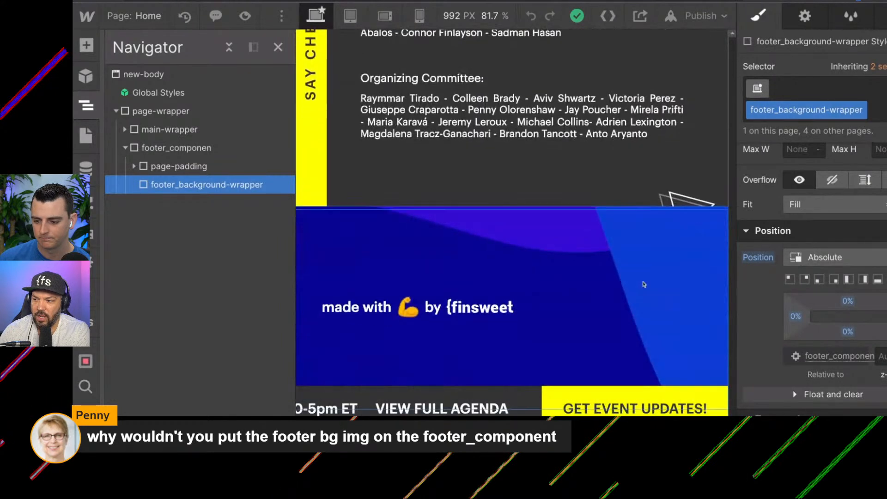
scroll(644, 284, "up", 2)
scroll(644, 284, "down", 2)
scroll(644, 284, "up", 2)
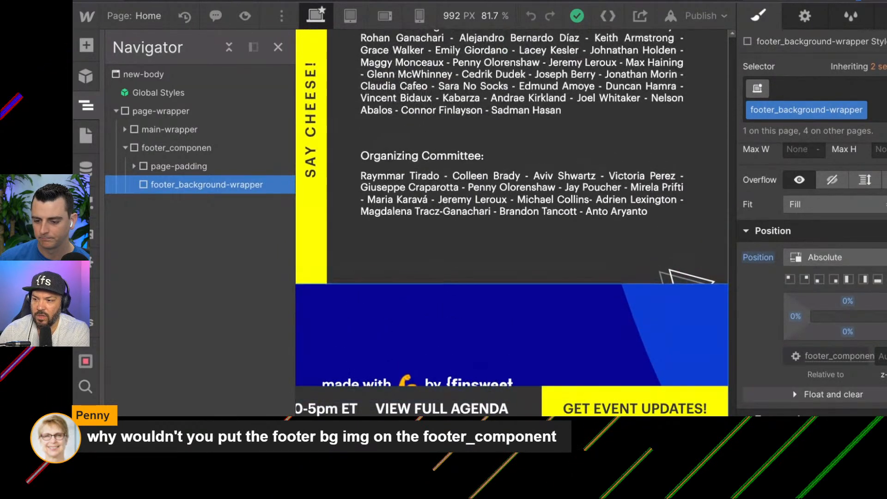
scroll(628, 313, "down", 2)
scroll(628, 313, "up", 2)
scroll(629, 312, "down", 3)
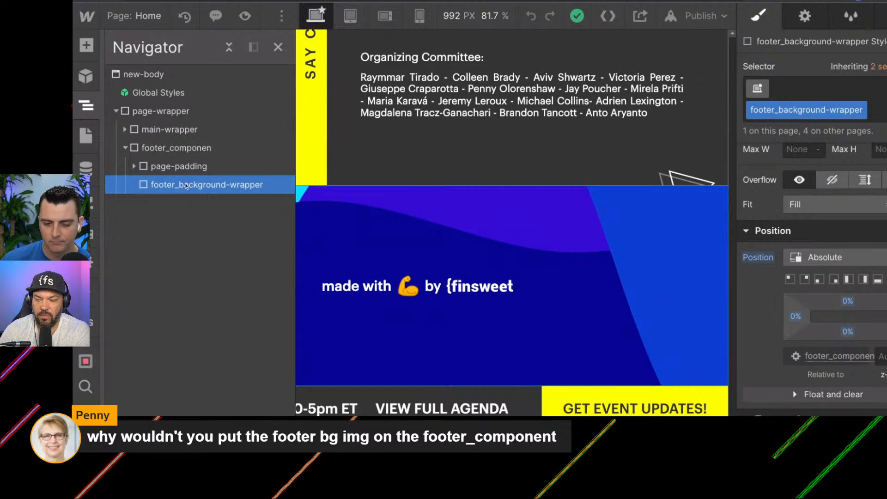
Examine the sections inside main-wrapper, focusing on section-fixed-footer, its child elements and its layout, position and effects styles.
left_click(125, 149)
left_click(124, 131)
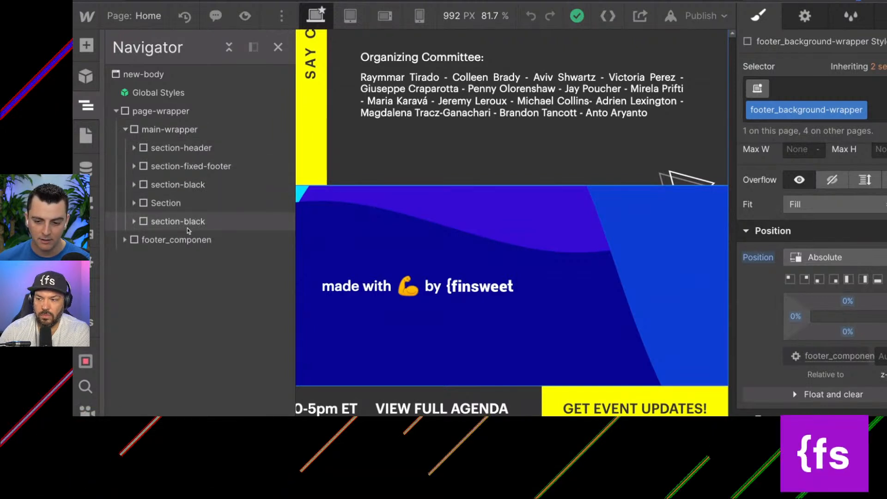
left_click(171, 239)
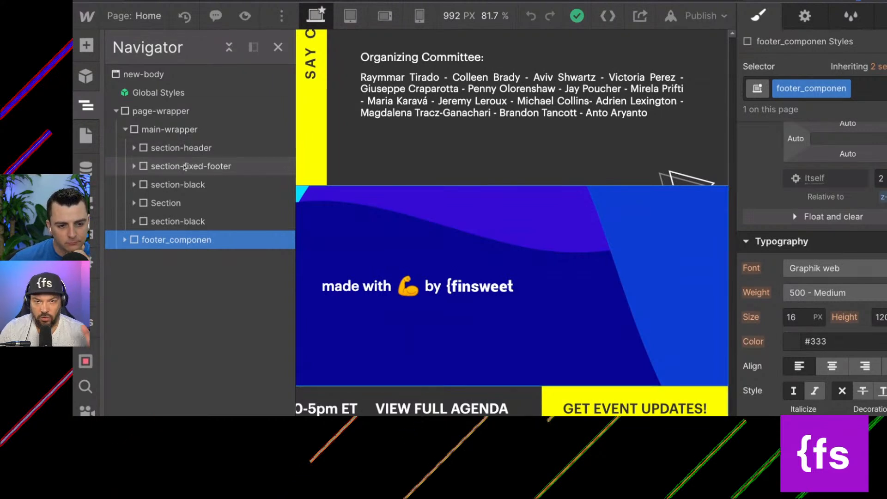
left_click(184, 166)
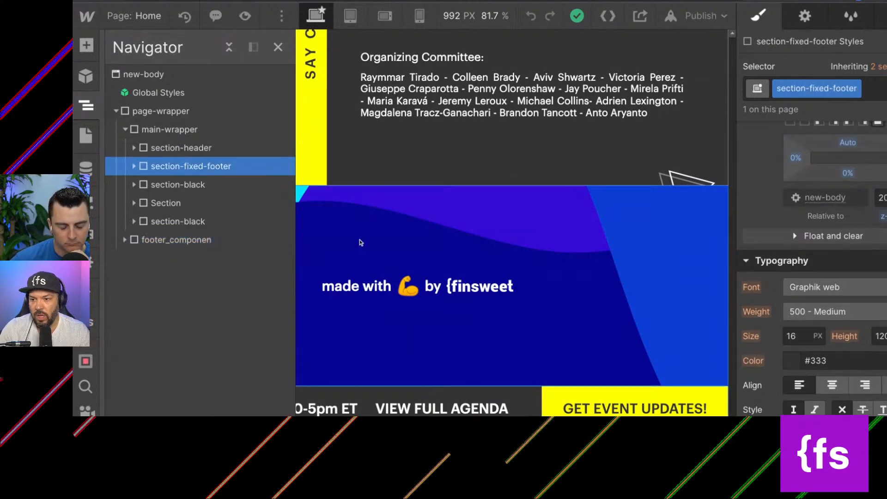
scroll(402, 253, "up", 3)
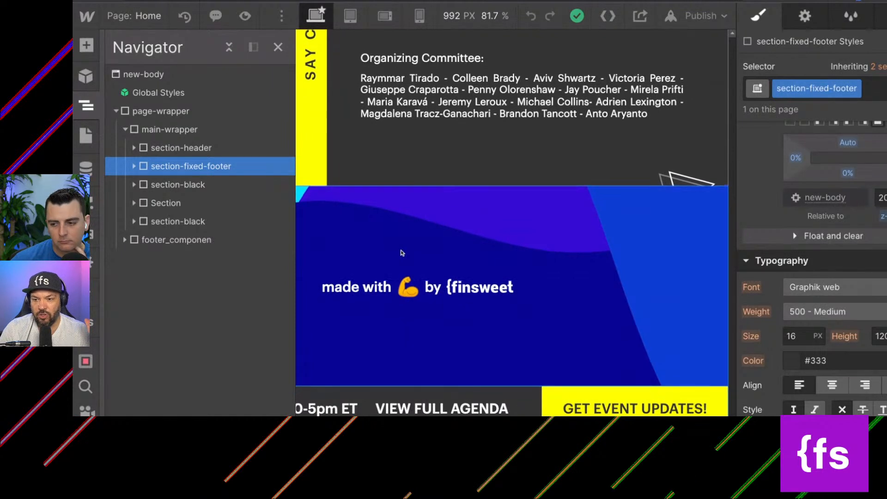
scroll(512, 162, "up", 2)
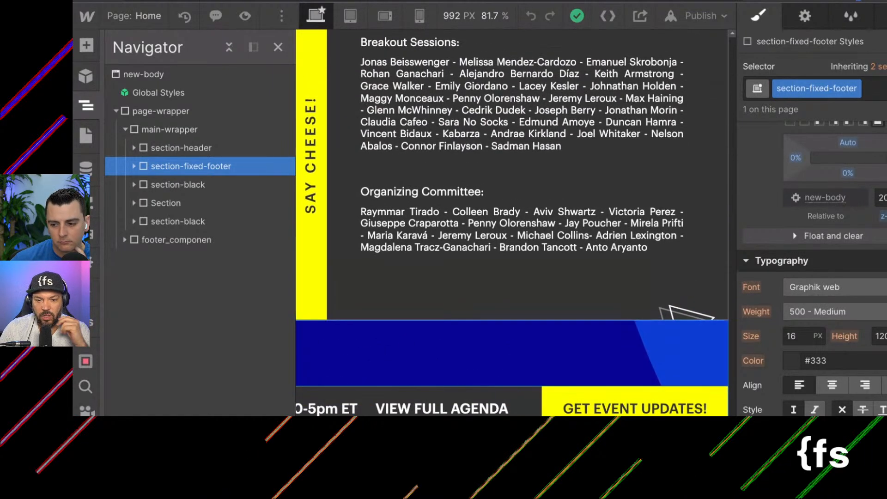
left_click(133, 166)
left_click(174, 203)
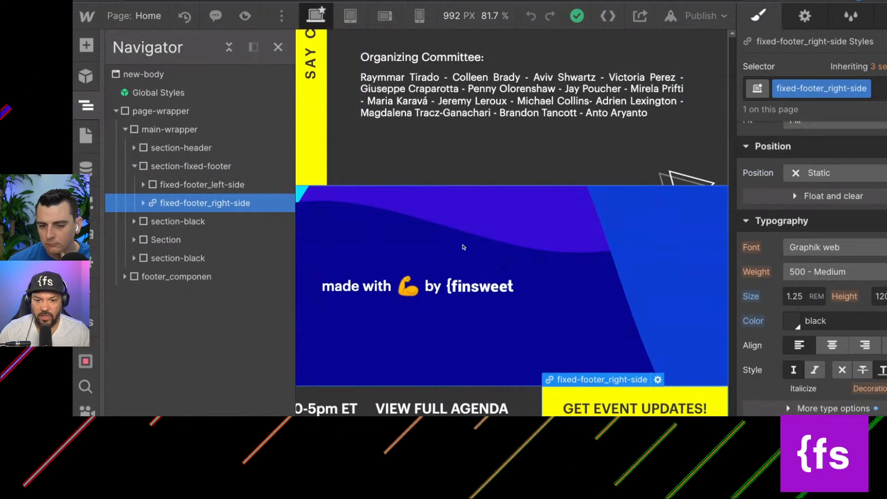
left_click(134, 167)
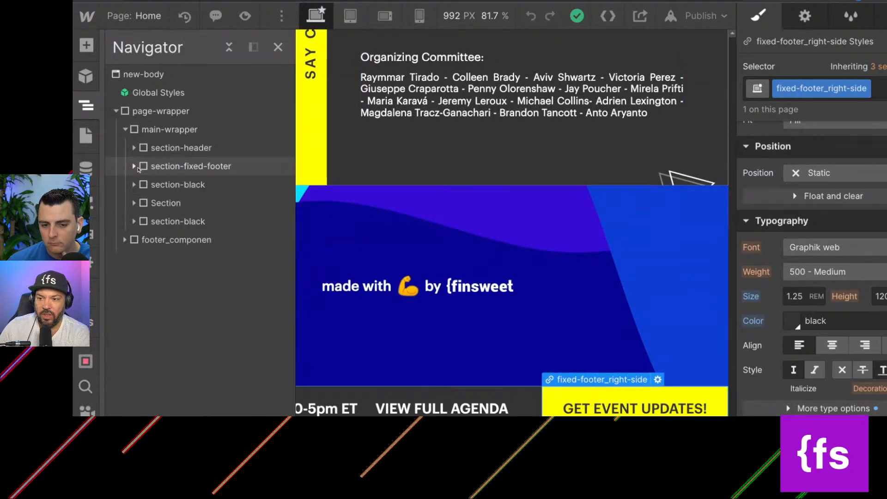
left_click(156, 168)
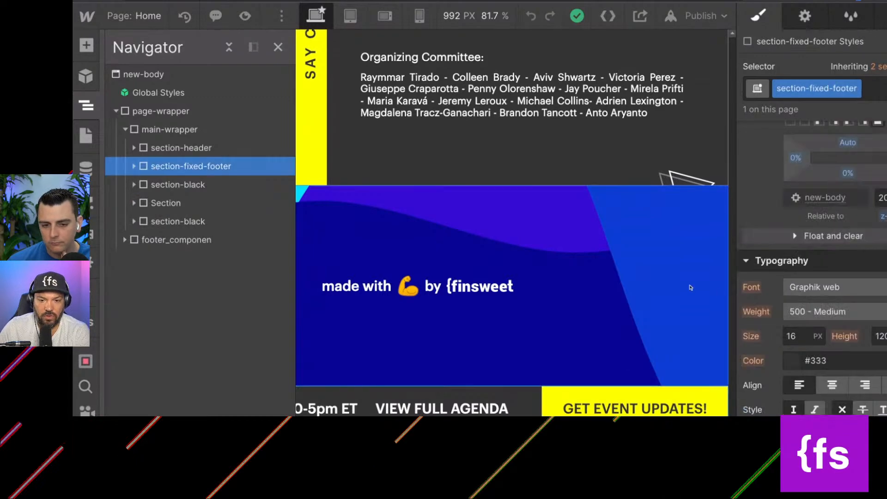
scroll(789, 327, "down", 10)
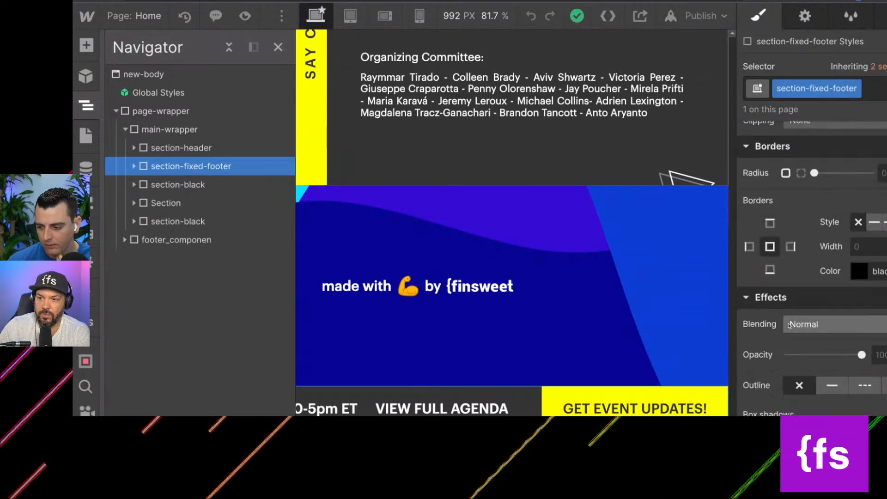
scroll(789, 323, "up", 10)
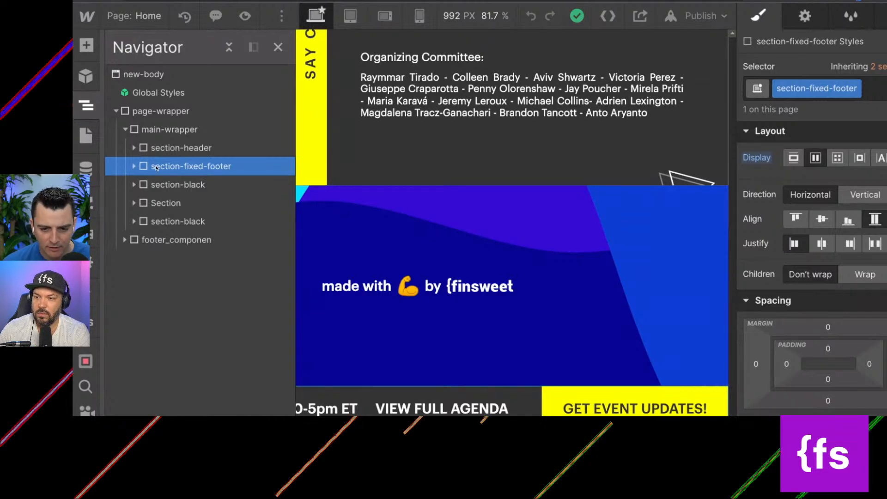
Move section-fixed-footer to the end of main-wrapper, below the last section-black, and check the fixed bar on the page.
left_click_drag(156, 167, 156, 222)
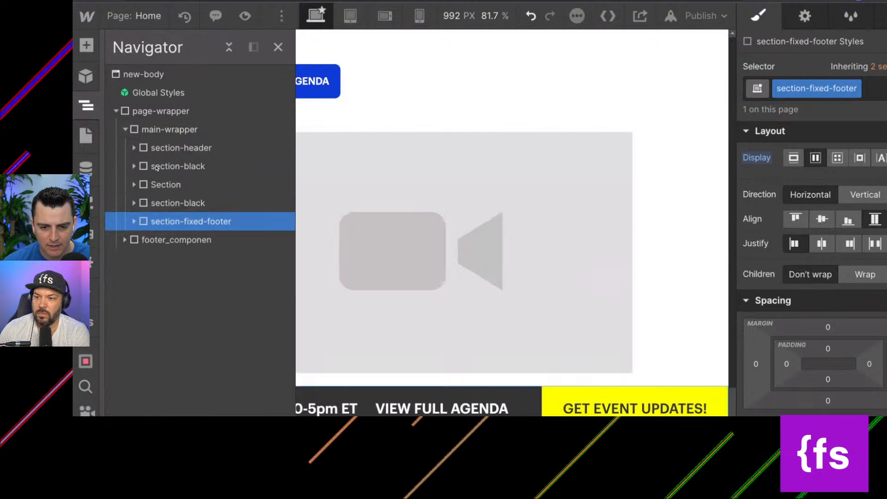
scroll(569, 280, "down", 10)
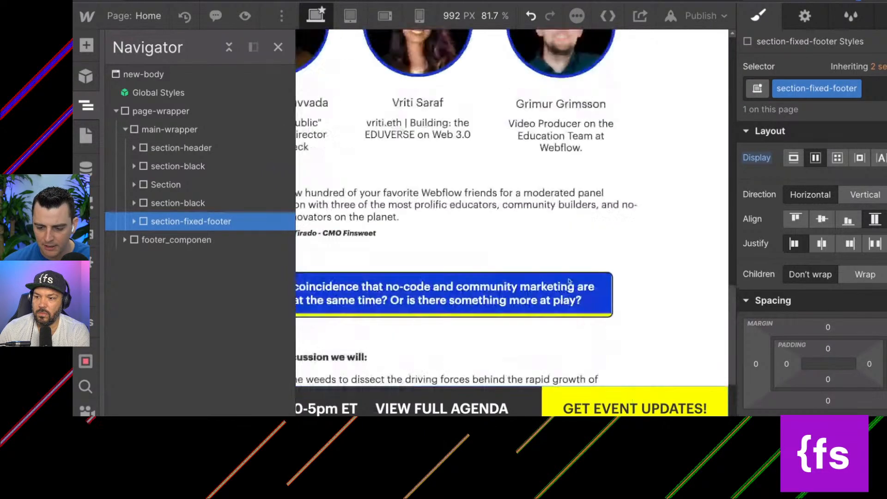
scroll(455, 280, "up", 10)
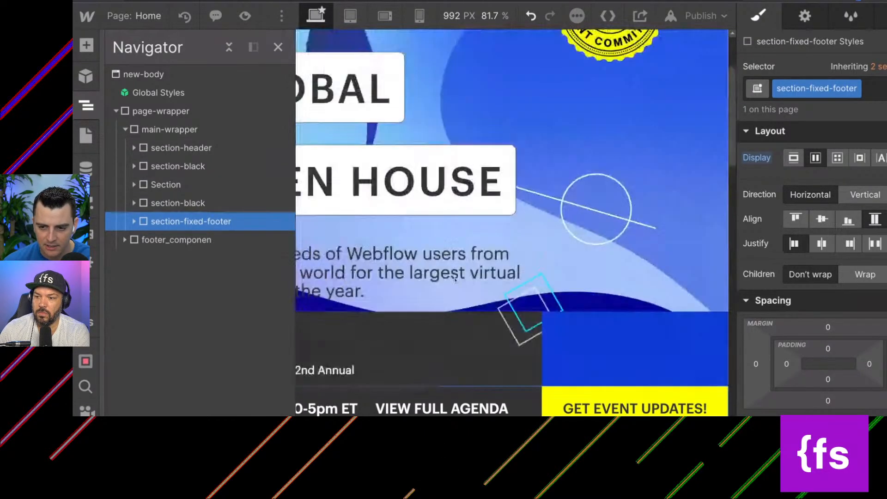
scroll(456, 281, "down", 5)
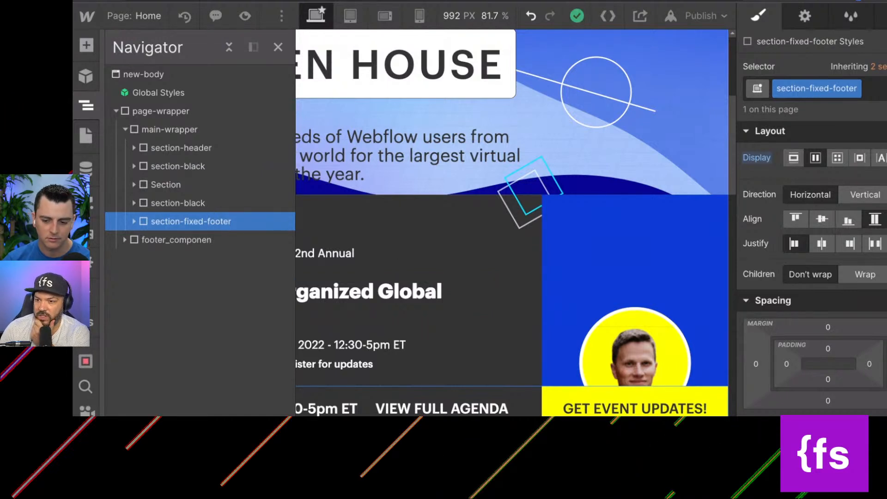
left_click(635, 409)
left_click(296, 408)
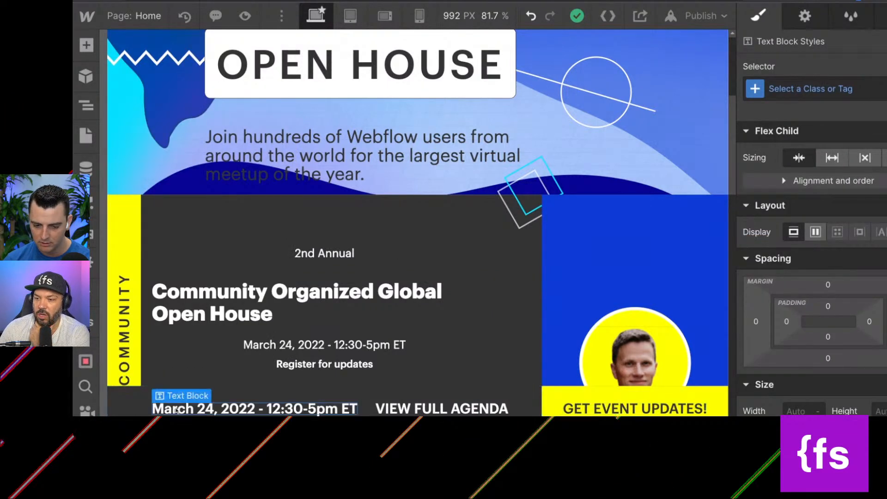
scroll(296, 277, "down", 3)
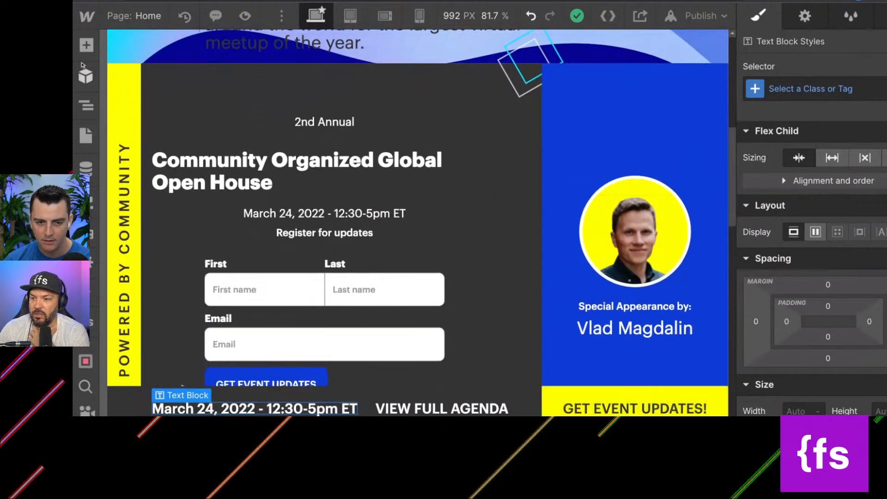
Rename the section-fixed-footer class to section-cta-fixed.
left_click(86, 106)
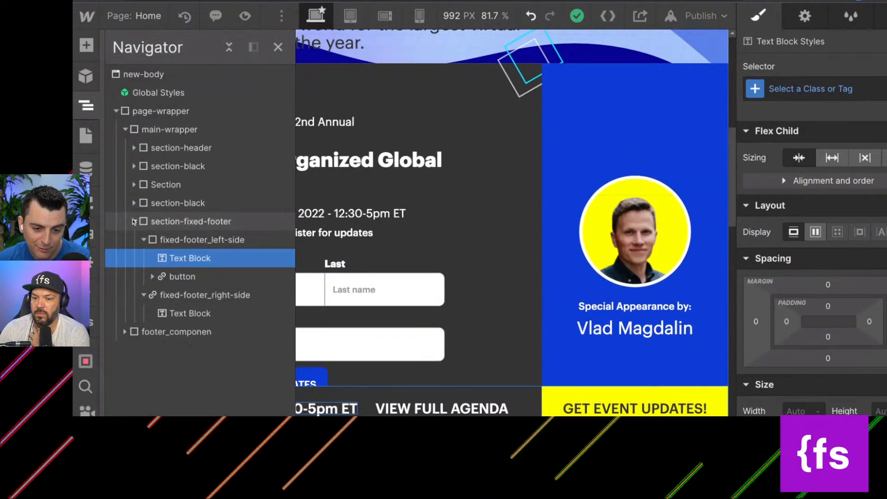
left_click(134, 221)
left_click(160, 224)
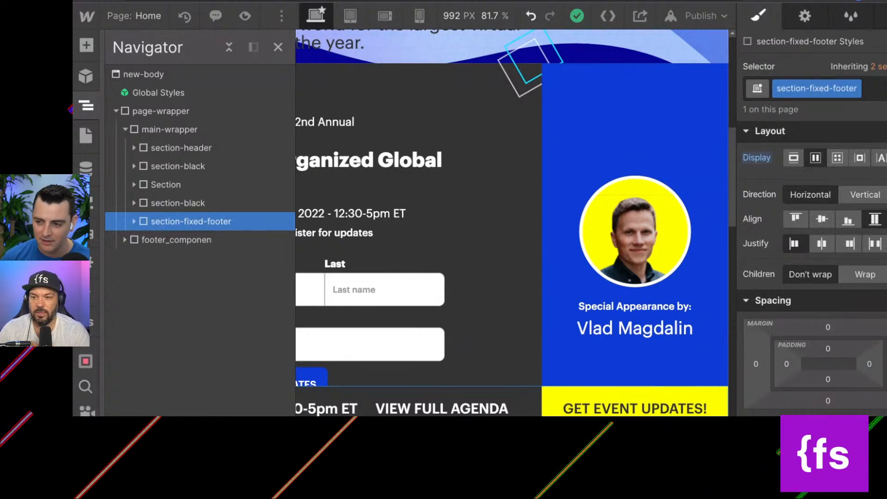
left_click(856, 91)
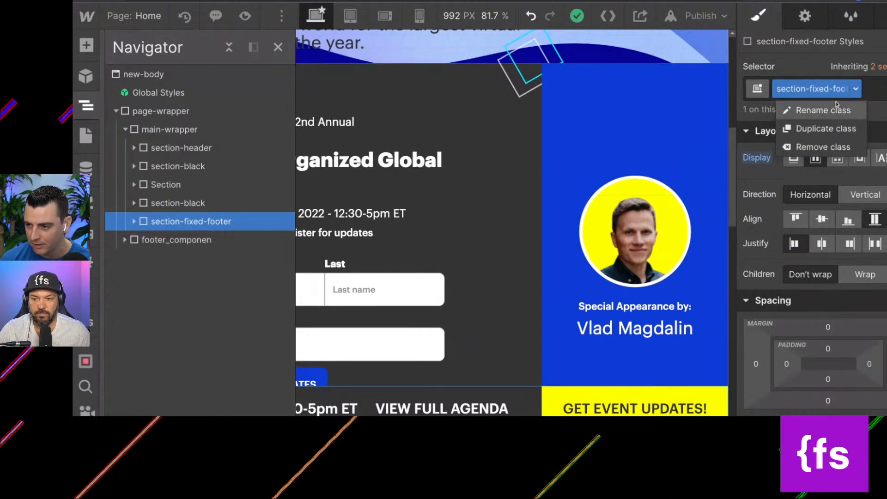
left_click(836, 105)
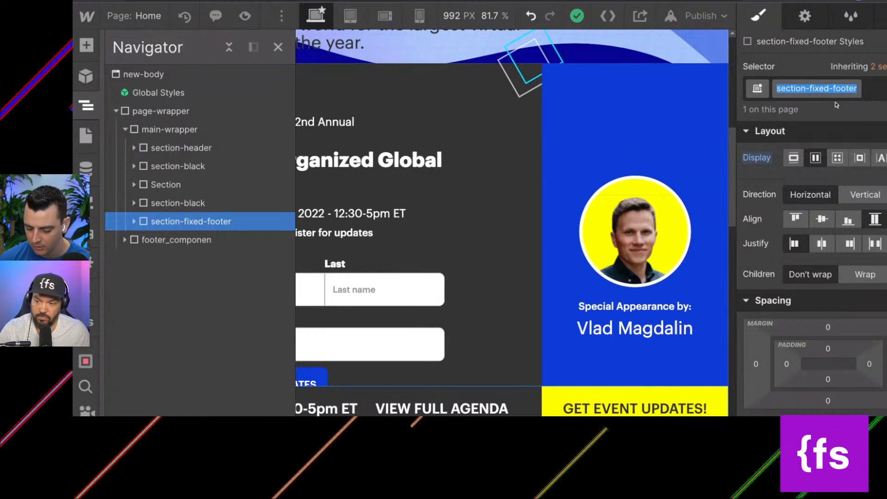
type("section-d")
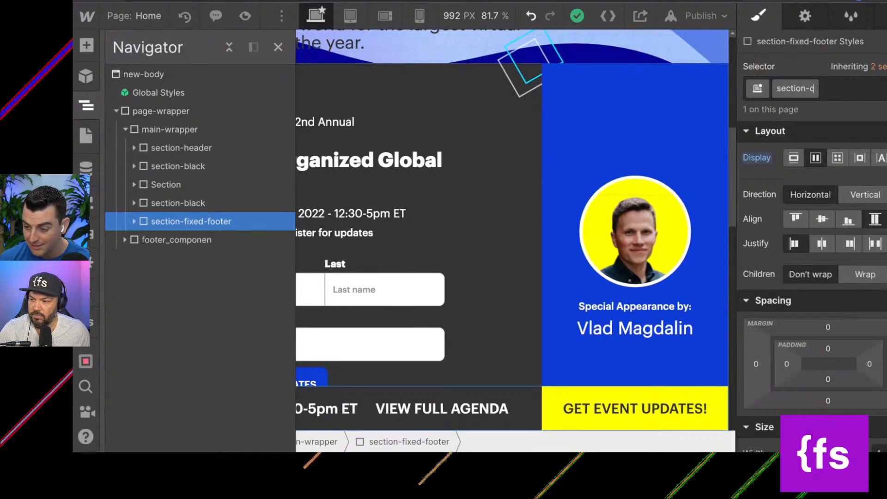
type("ta-fixe")
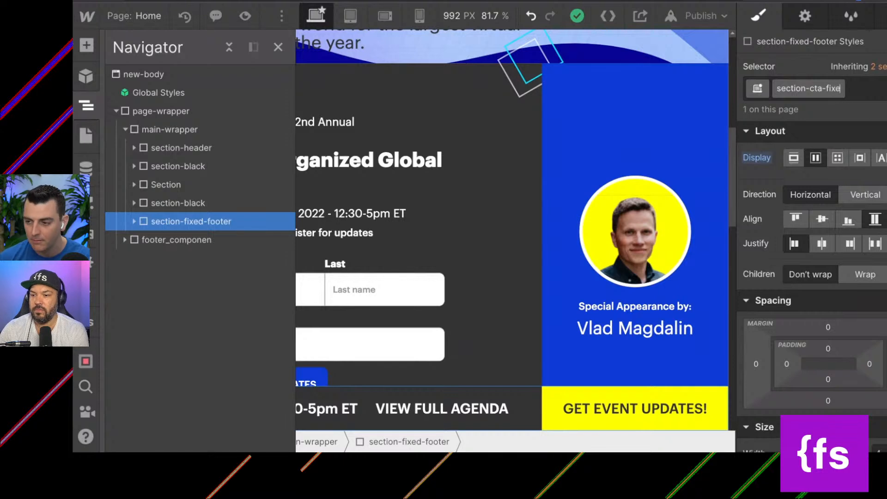
key("Return")
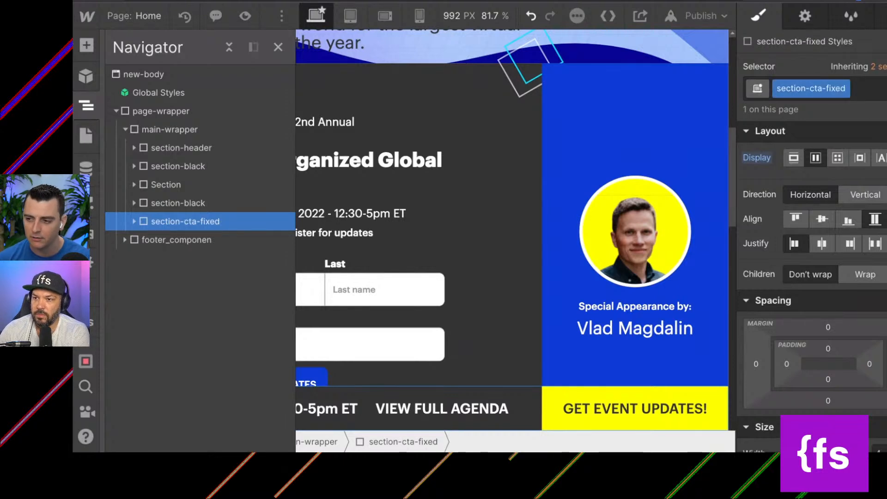
Rename the section-cta-fixed class to cta-fixed_component.
left_click(134, 222)
left_click(135, 221)
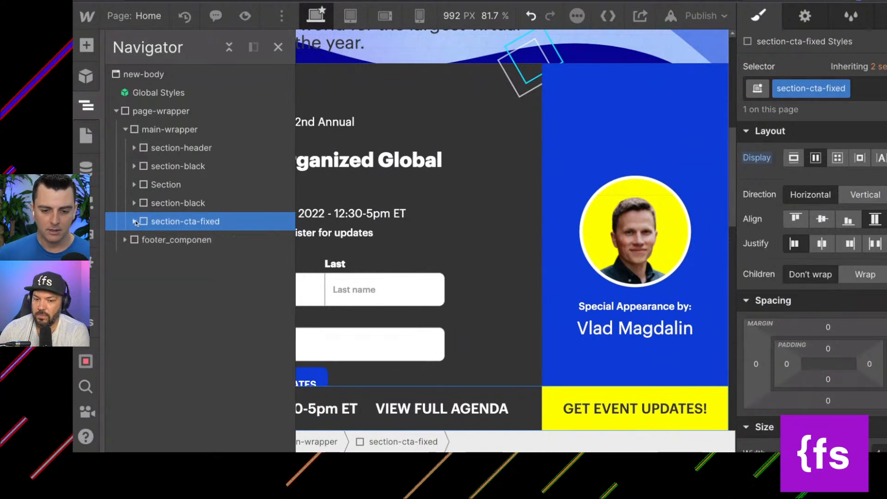
left_click(135, 222)
left_click(167, 244)
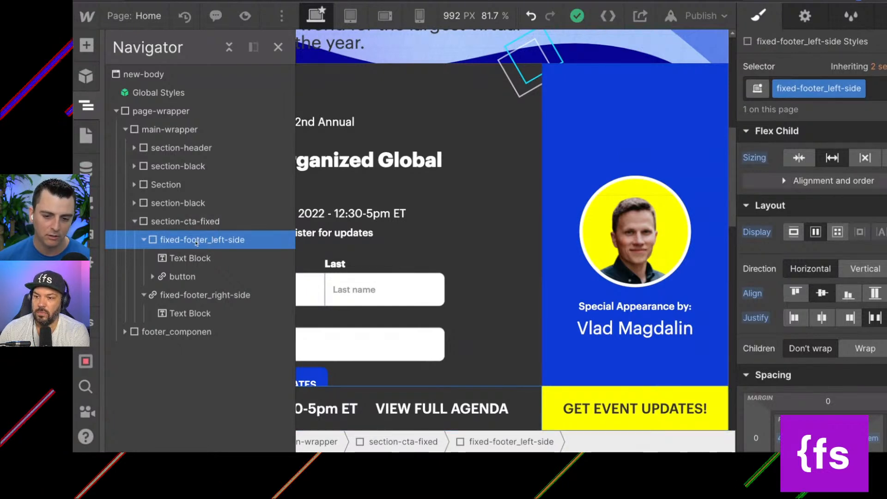
left_click(195, 223)
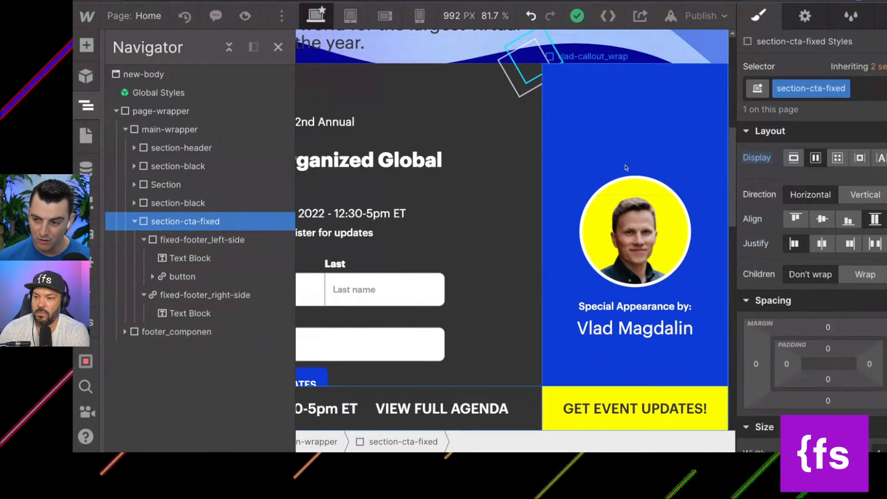
left_click(844, 89)
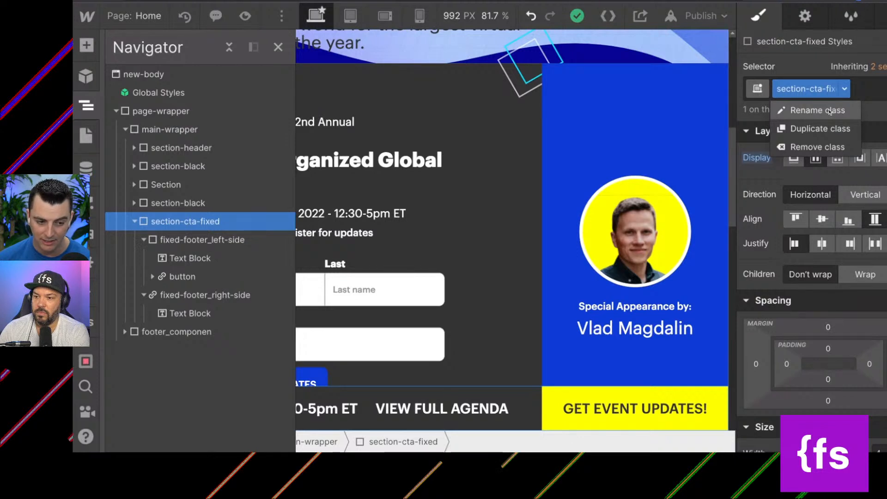
left_click(830, 112)
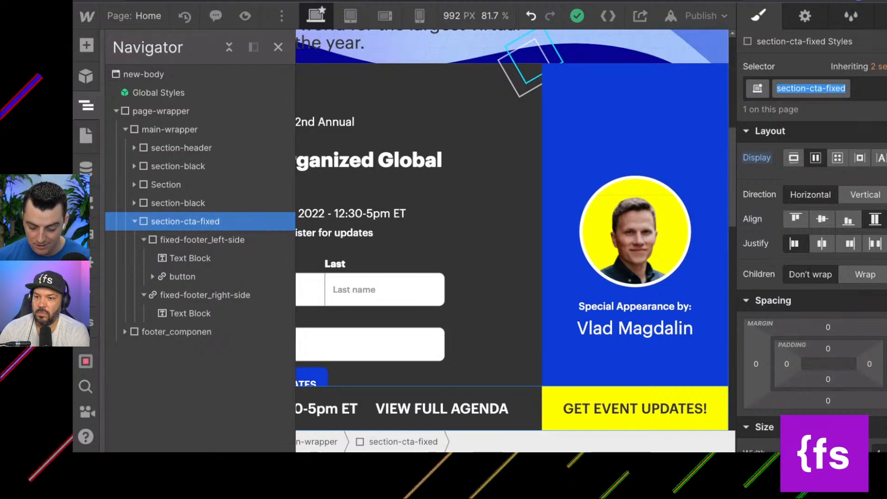
type("d")
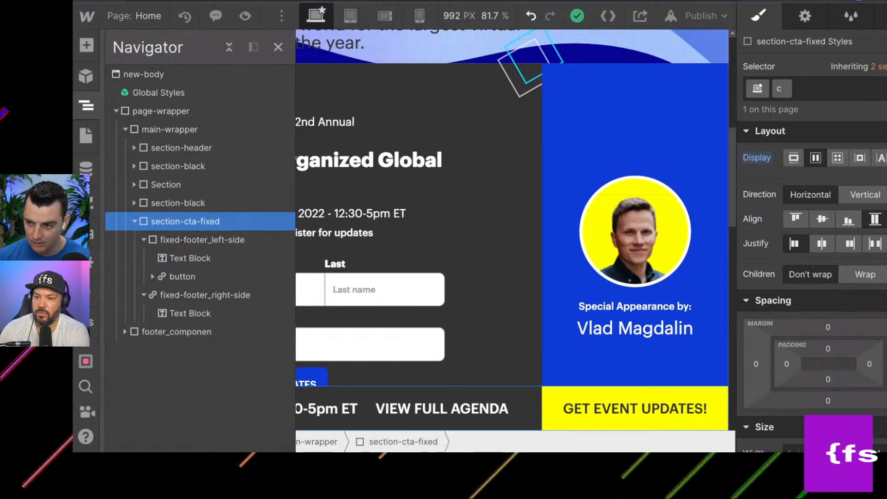
type("ta-f")
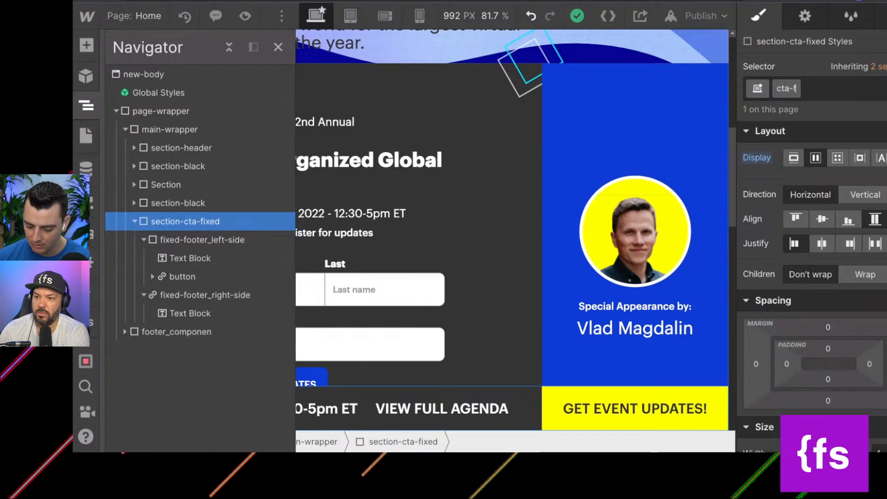
type("ixed_component")
key("Return")
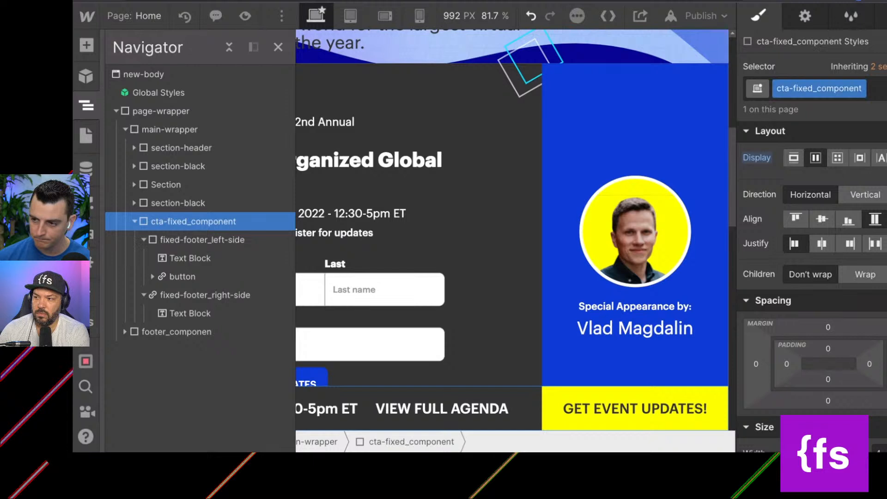
Rename the fixed-footer_left-side class to cta-fixed_left-side, reusing the cta-fixed_ prefix of the parent component's class.
left_click(861, 89)
left_click(837, 109)
left_click(815, 91)
triple_click(815, 91)
left_click(778, 90)
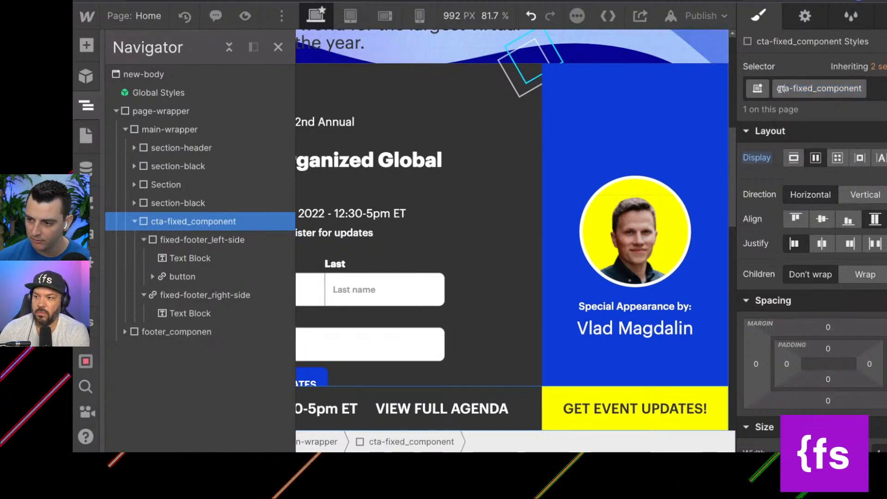
left_click_drag(779, 89, 802, 89)
key("shift+Right")
key("ctrl+c")
key("Escape")
left_click(188, 239)
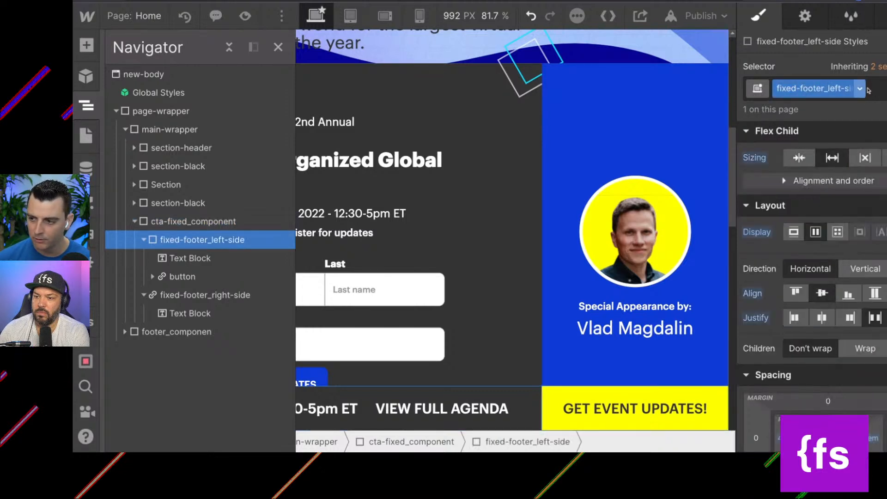
left_click(857, 88)
left_click(850, 109)
key("ctrl+v")
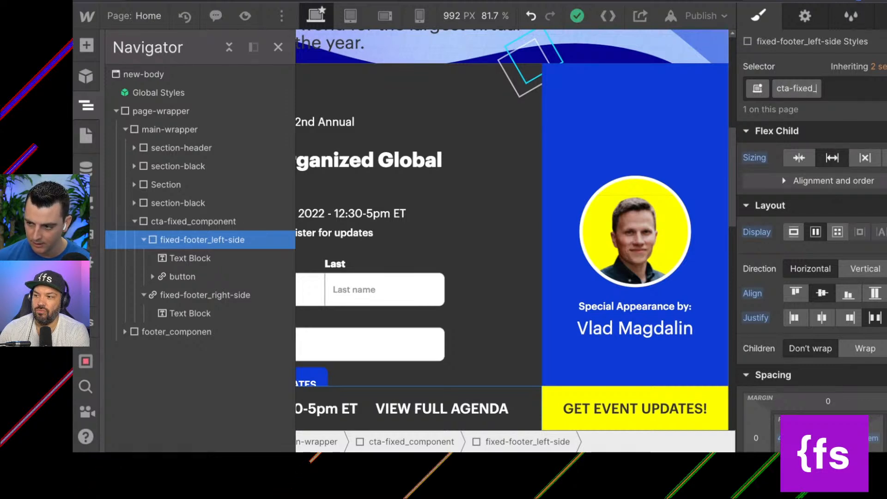
type("left-side")
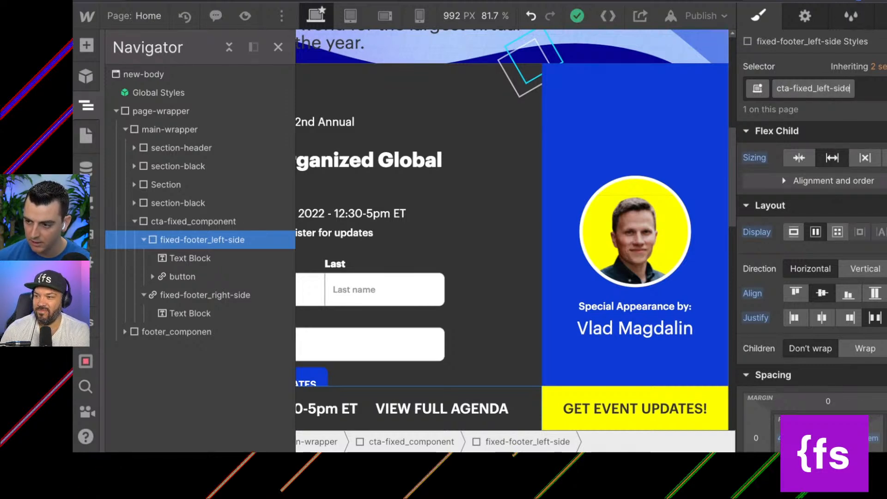
key("Return")
Rename the fixed-footer_right-side class on the event updates link block to cta-fixed_right-side.
left_click(240, 294)
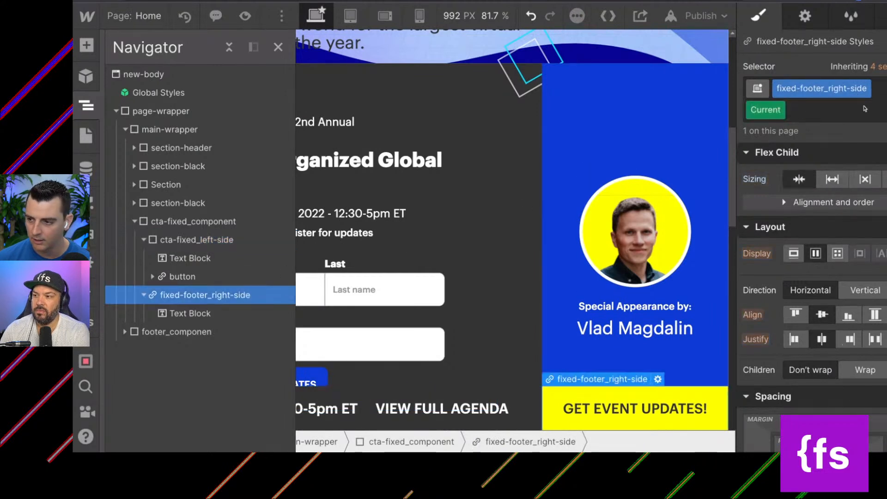
left_click(862, 88)
left_click(852, 111)
type("cta-fixed_")
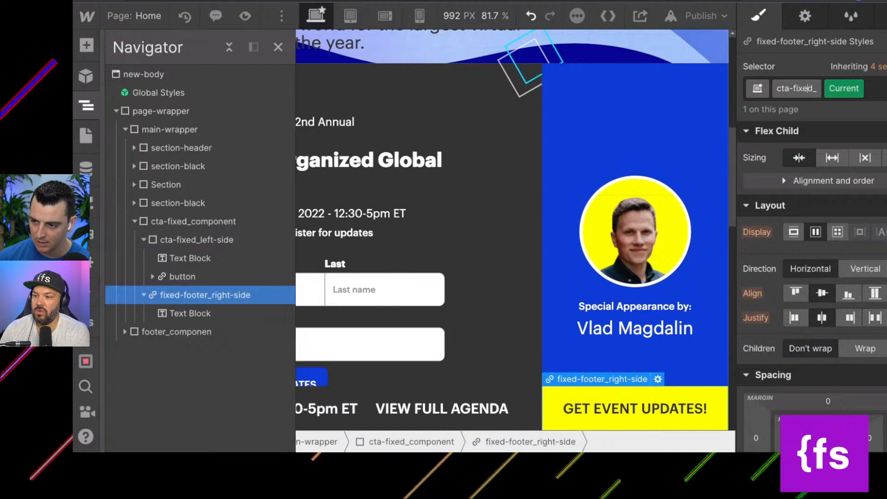
type("right-side")
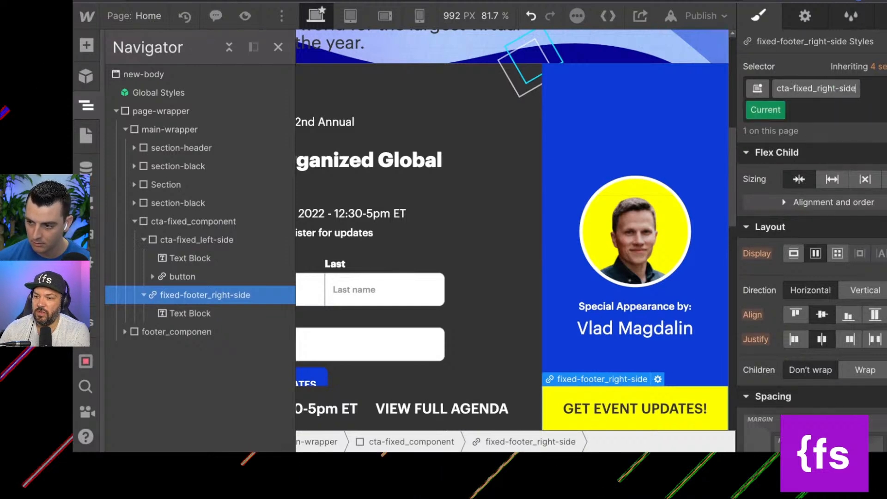
key("Return")
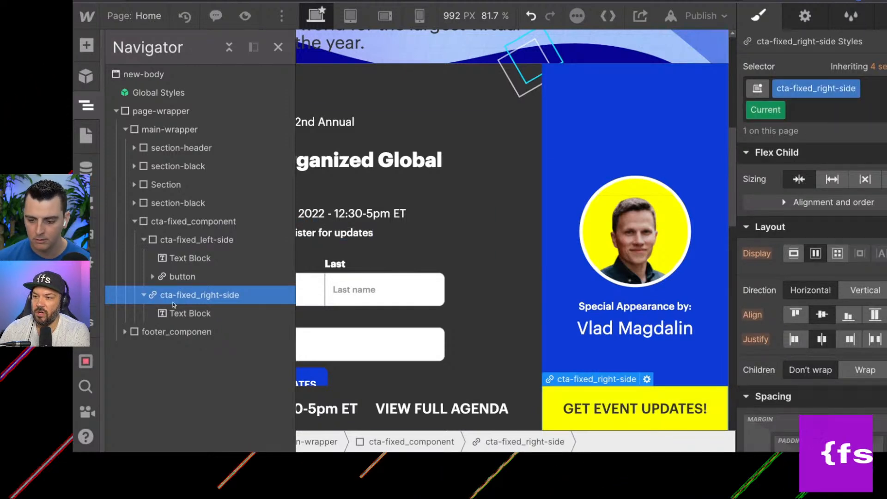
Check the link settings of cta-fixed_right-side and the button inside cta-fixed_left-side, and collapse the cta-fixed_component tree.
left_click(804, 16)
scroll(574, 195, "down", 15)
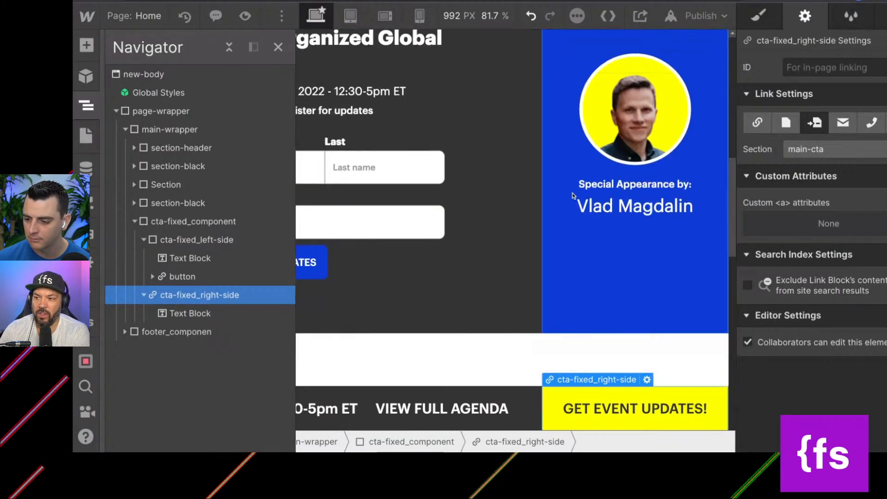
left_click(555, 407)
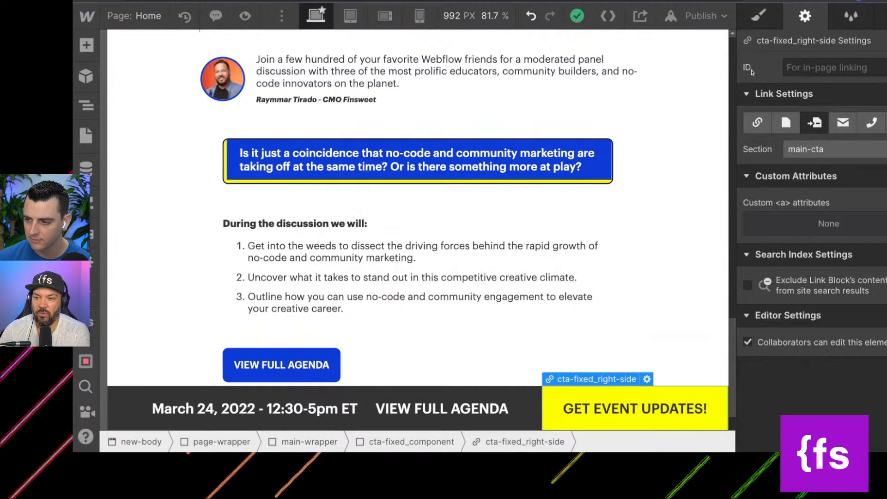
left_click(772, 17)
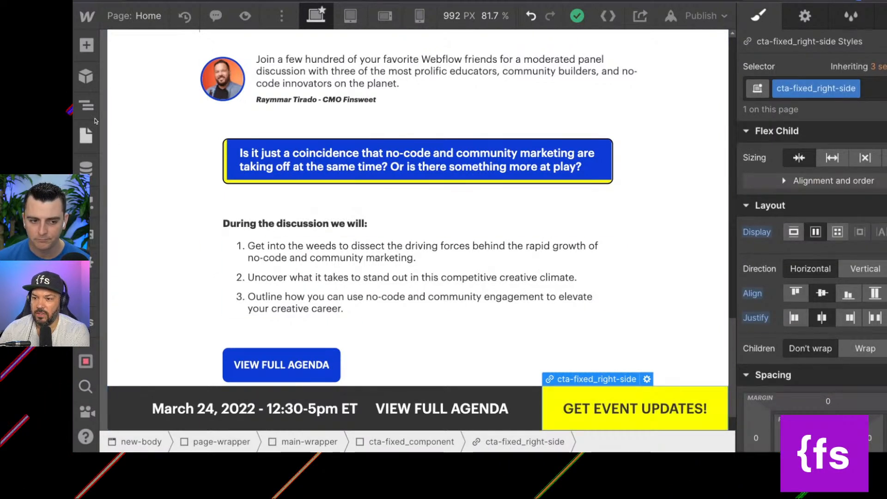
left_click(87, 106)
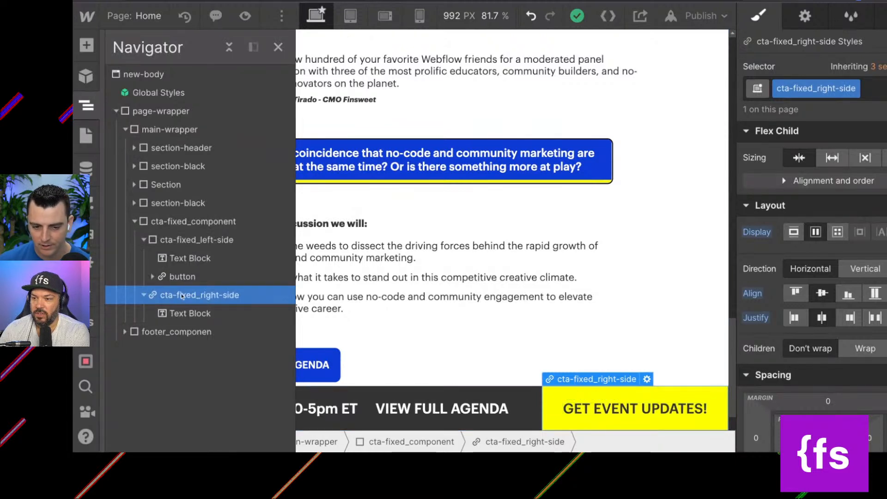
left_click(173, 278)
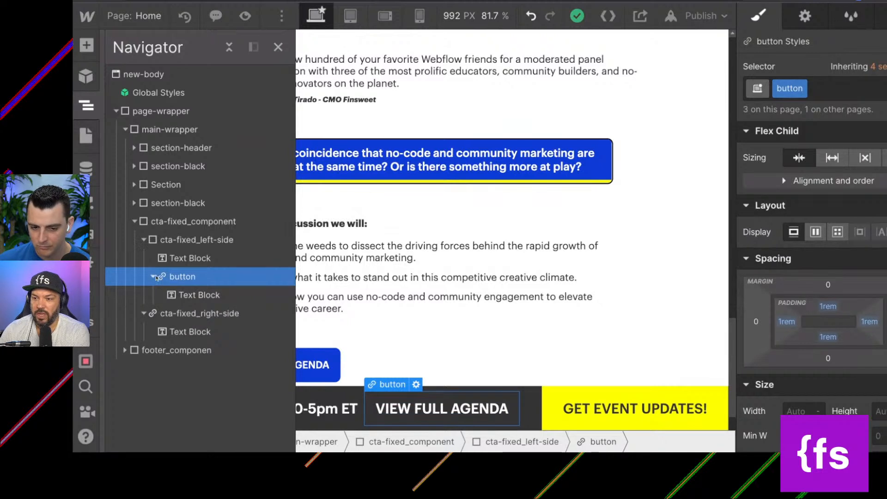
left_click(153, 277)
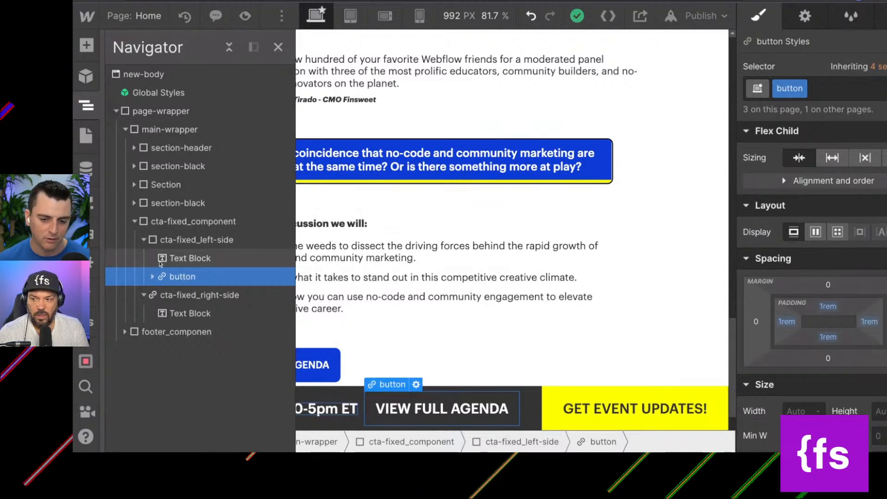
left_click(143, 239)
left_click(144, 258)
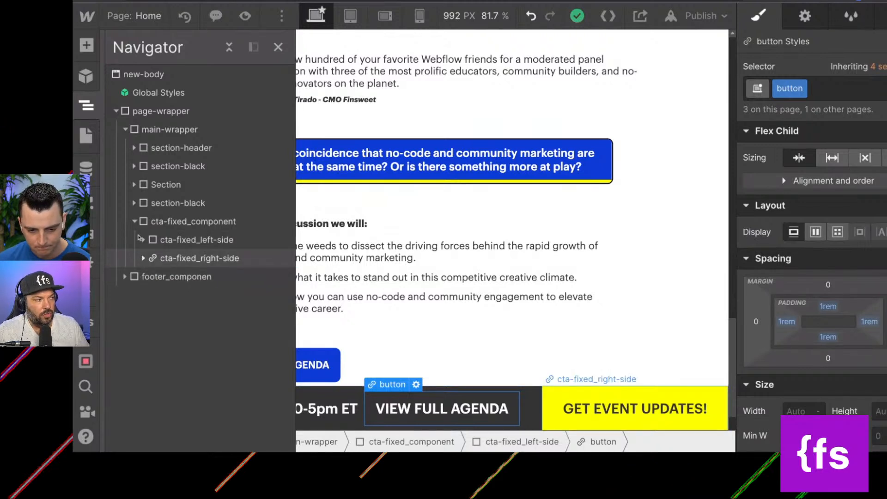
left_click(135, 224)
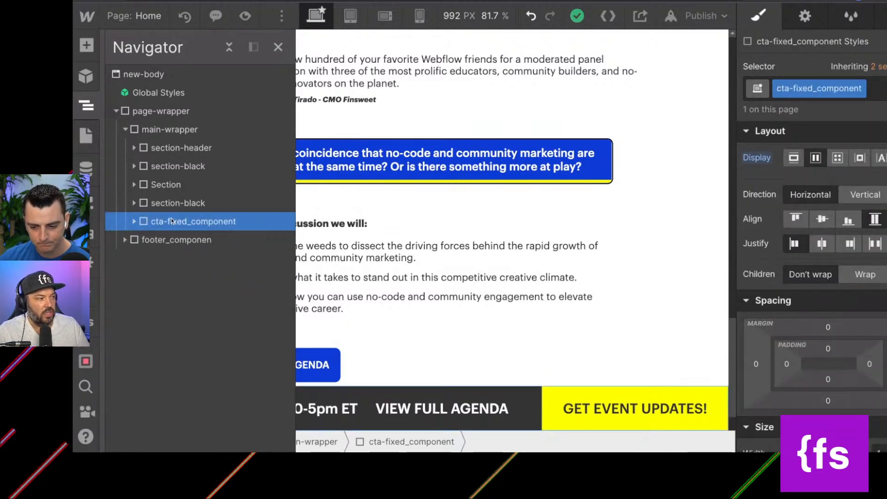
Examine the Home page's two section-black sections and the content between them, including the gray-div-wrap and vlad-callout_wrap classes.
left_click(171, 148)
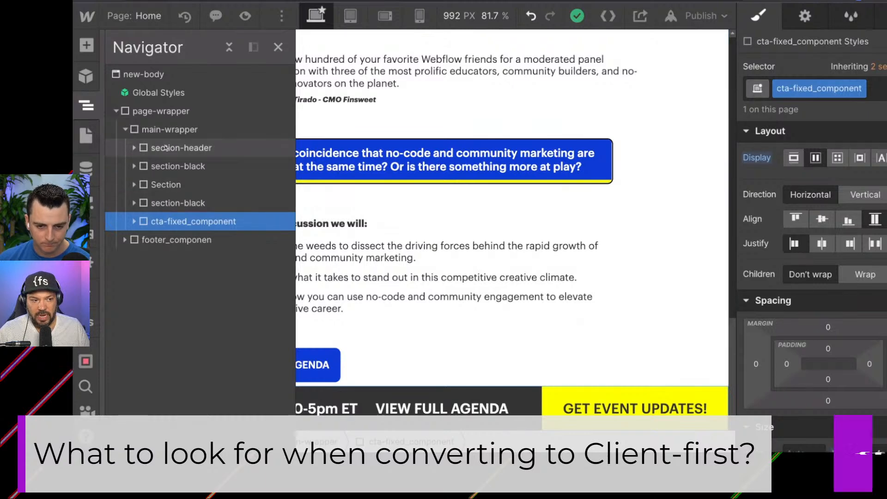
left_click(164, 167)
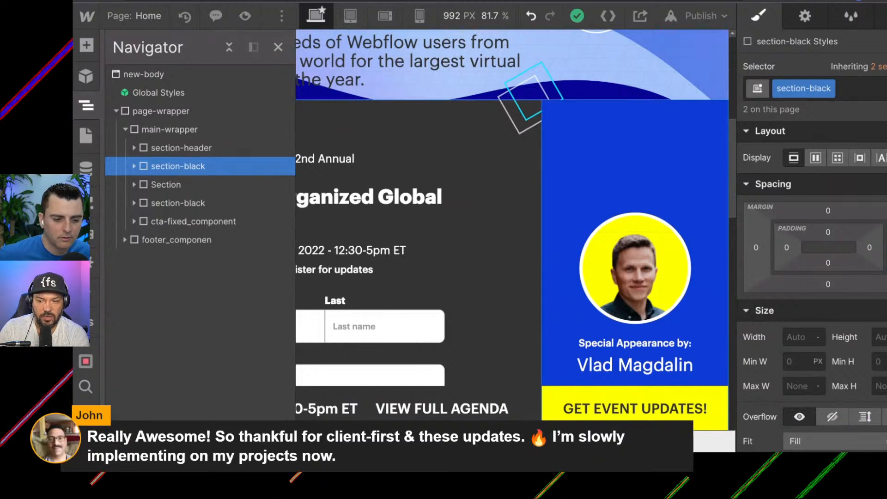
left_click(490, 217)
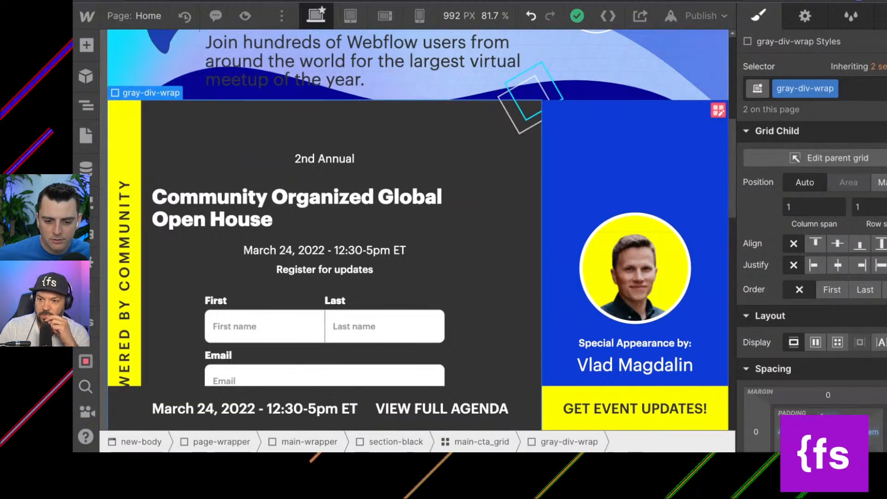
scroll(418, 231, "down", 3)
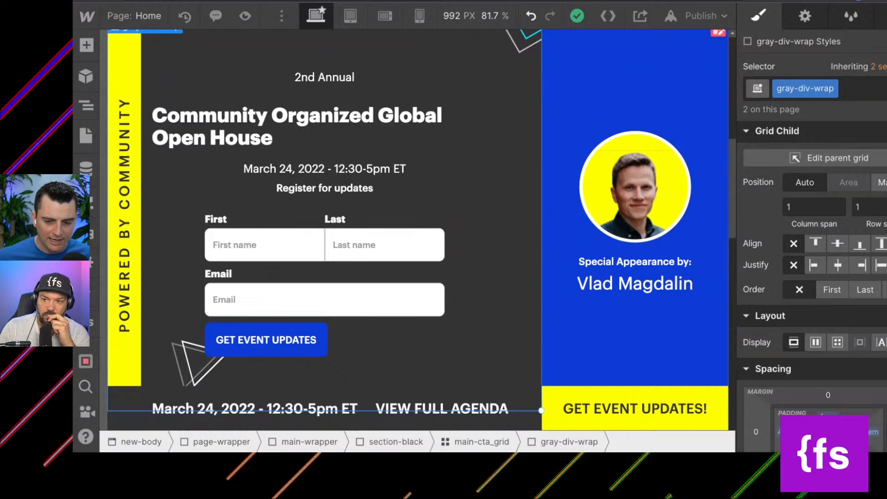
scroll(418, 231, "up", 1)
scroll(418, 231, "down", 1)
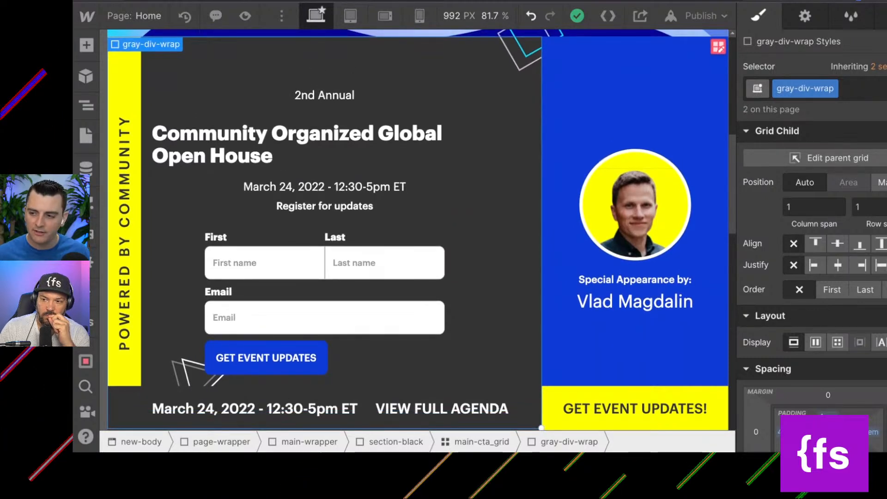
scroll(300, 74, "up", 2)
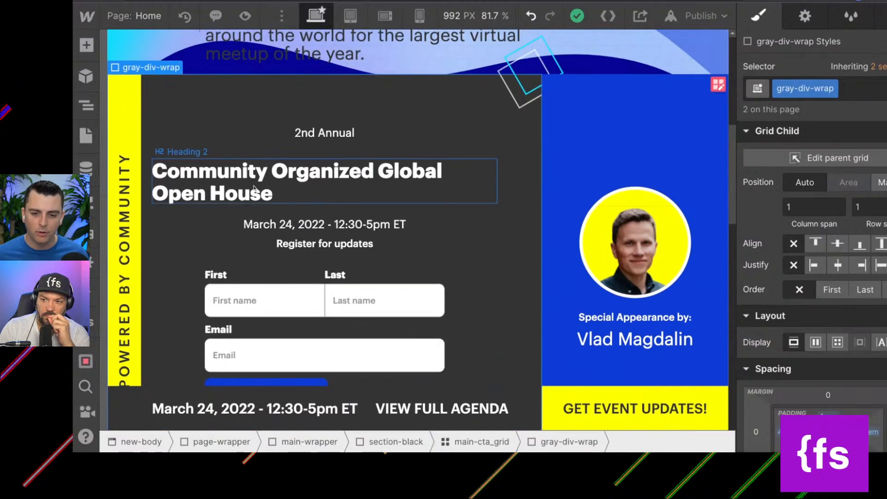
scroll(341, 145, "down", 1)
scroll(342, 145, "down", 15)
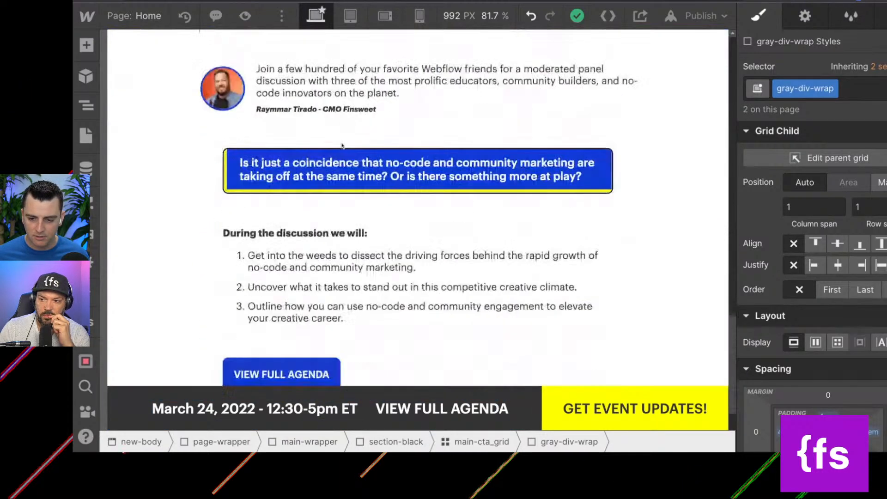
scroll(227, 229, "down", 1)
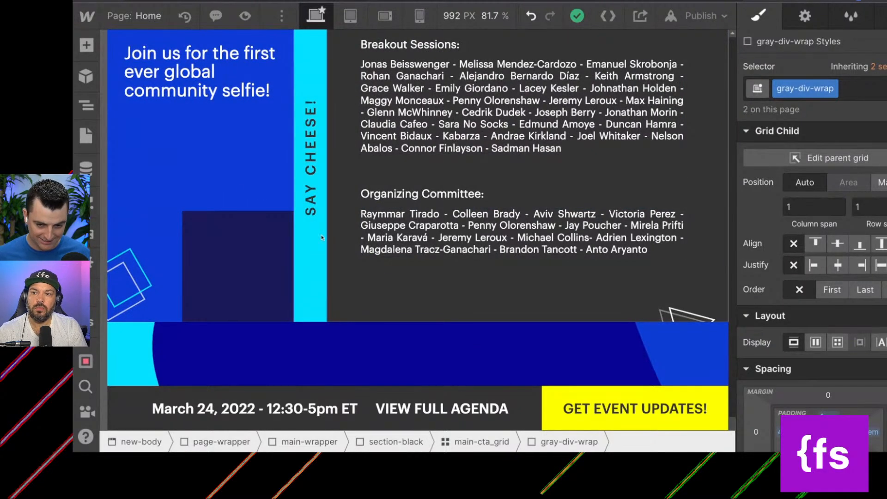
scroll(322, 238, "up", 1)
scroll(171, 195, "up", 5)
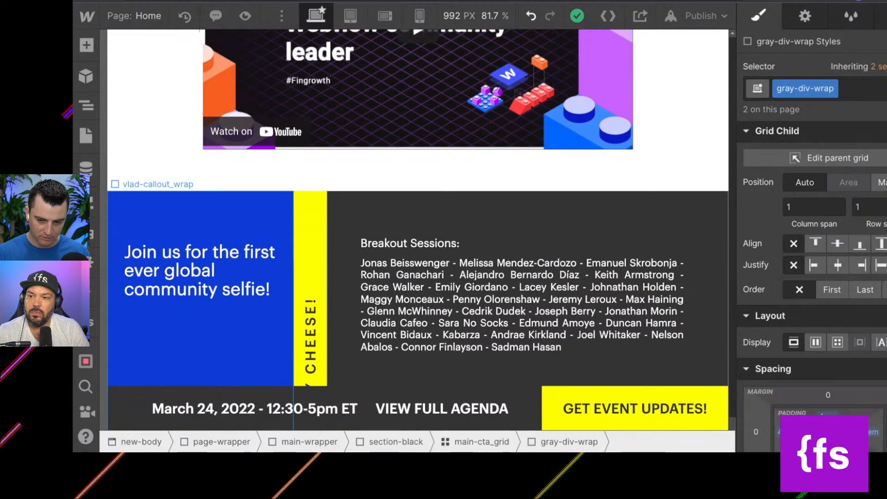
left_click(171, 208)
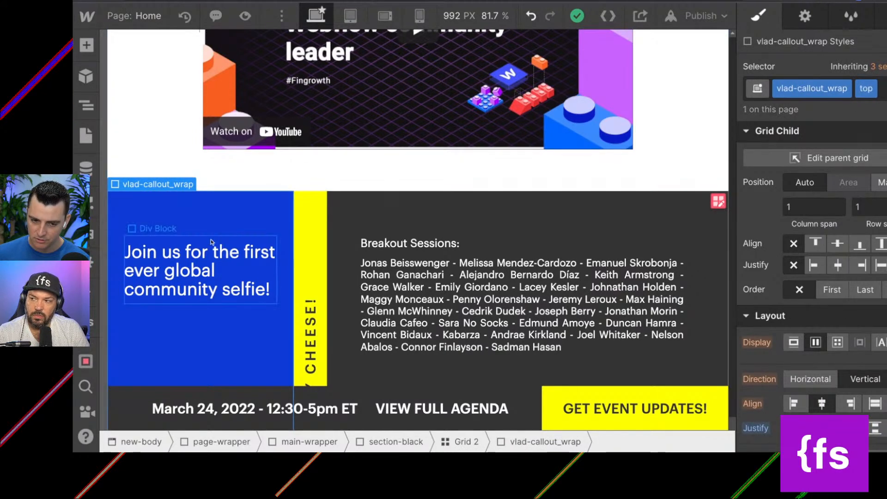
scroll(405, 239, "up", 10)
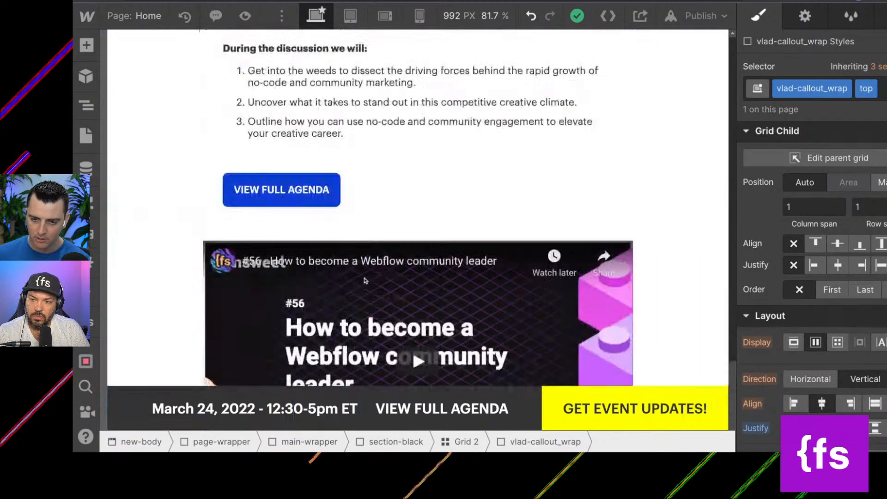
Compare the vlad-callout_wrap and gray-div-wrap blocks across both section-black sections, and review the style settings of the lower gray-div-wrap combo class.
scroll(365, 280, "up", 10)
left_click(716, 248)
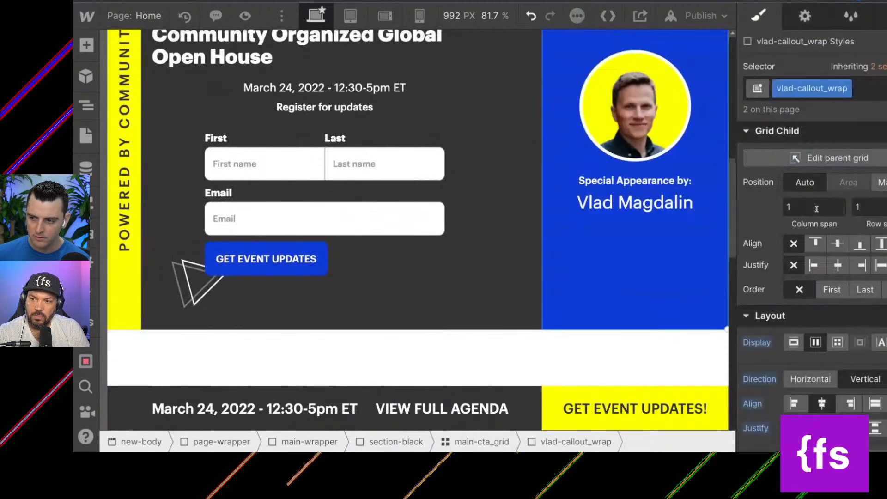
left_click(467, 301)
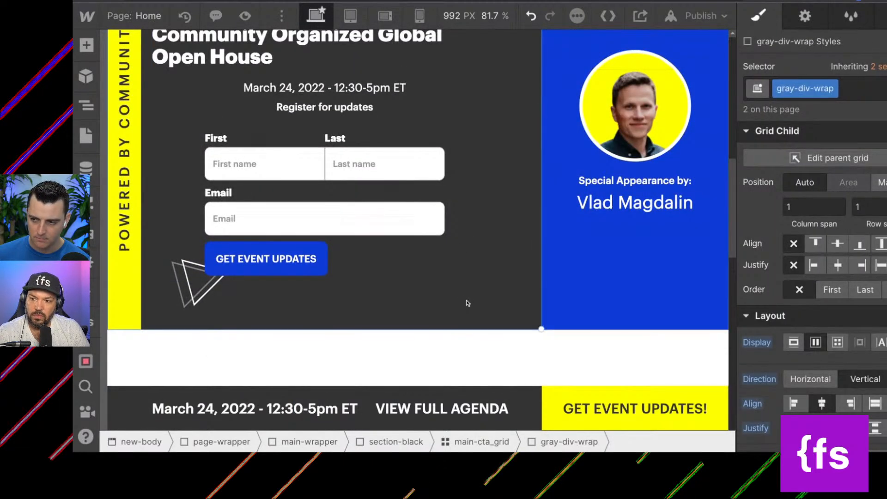
scroll(441, 217, "down", 15)
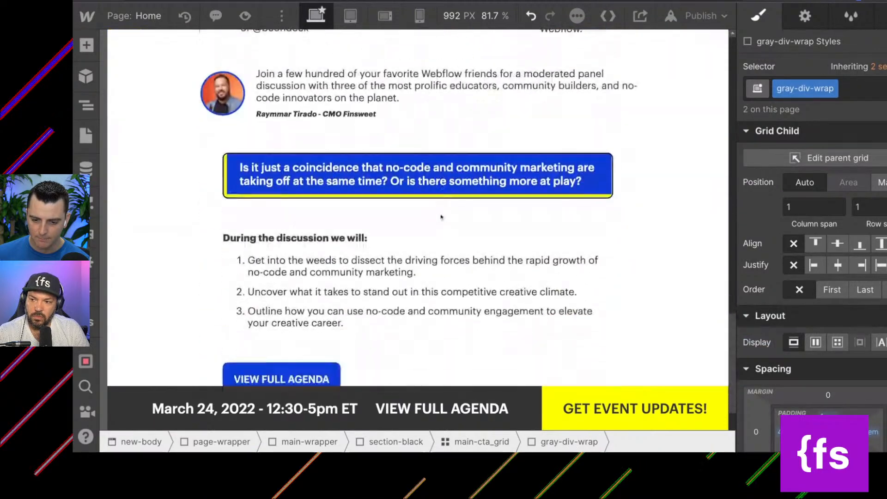
scroll(440, 217, "down", 6)
left_click(447, 131)
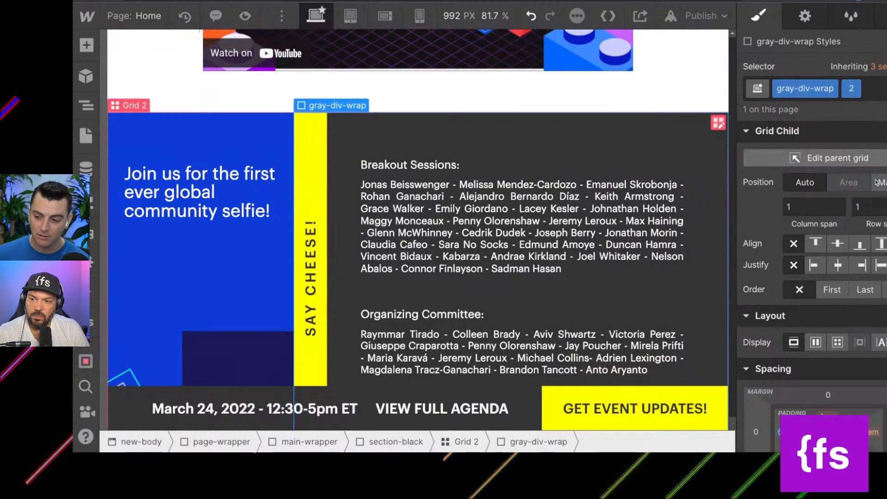
scroll(847, 274, "down", 2)
scroll(847, 274, "down", 6)
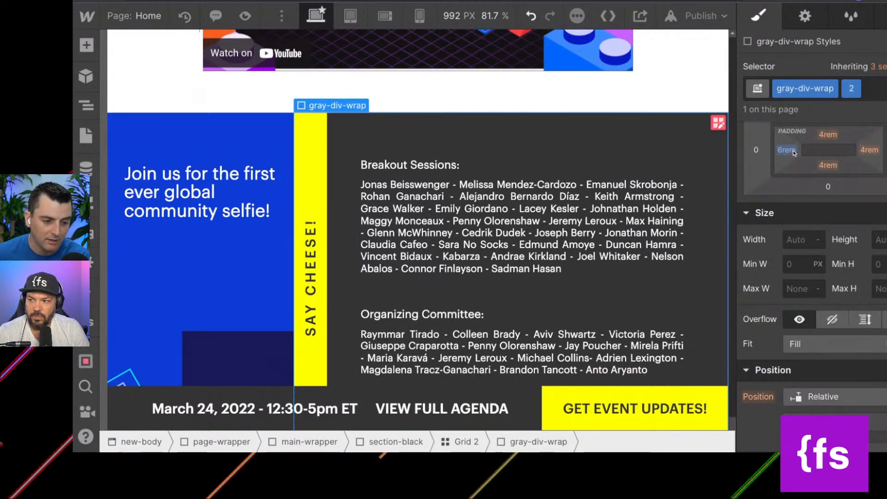
scroll(793, 153, "down", 12)
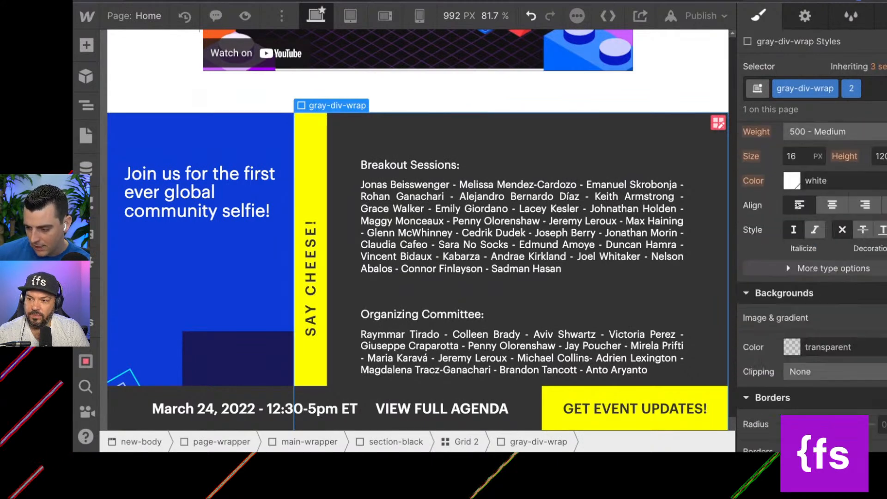
scroll(813, 277, "up", 15)
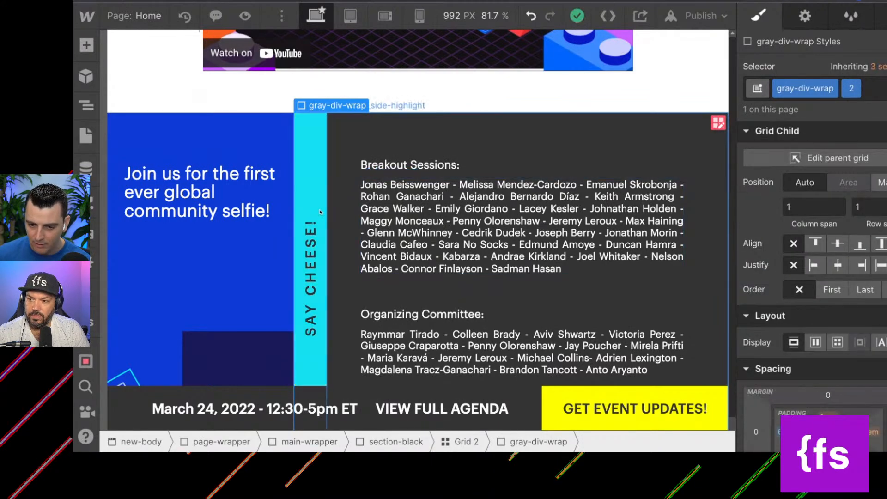
Inspect the lower section's side highlight, callout and gray wrapper, then the upper section's gray-div-wrap, its place in the element tree, heading and side highlight.
left_click(320, 212)
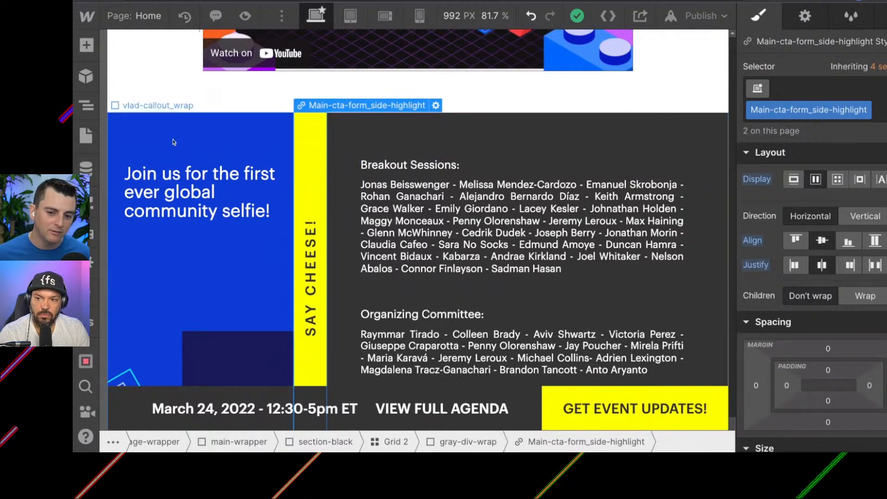
left_click(160, 145)
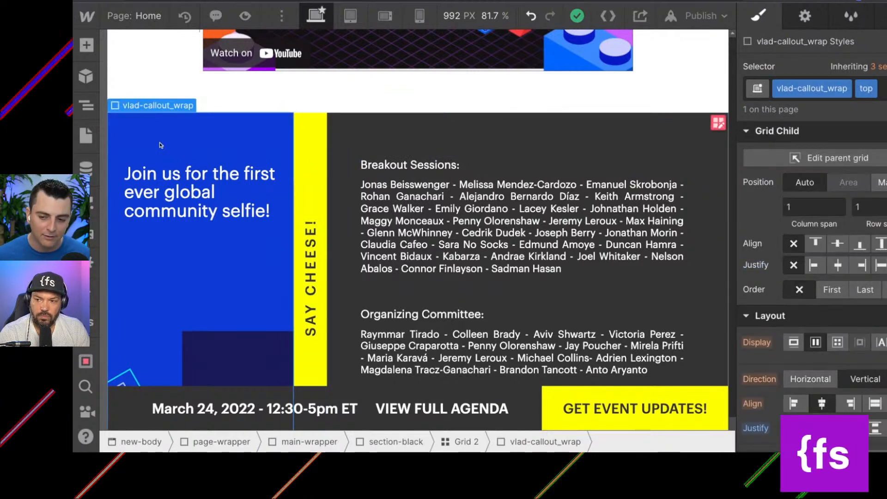
left_click(355, 148)
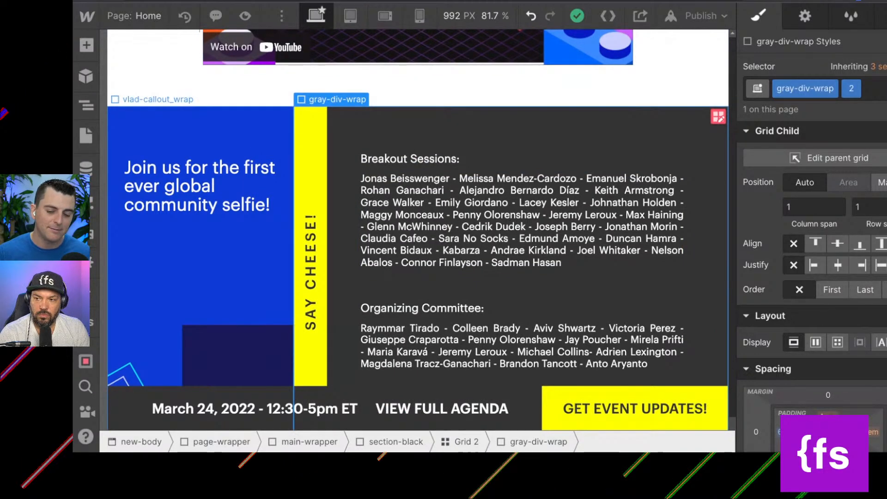
scroll(418, 208, "up", 15)
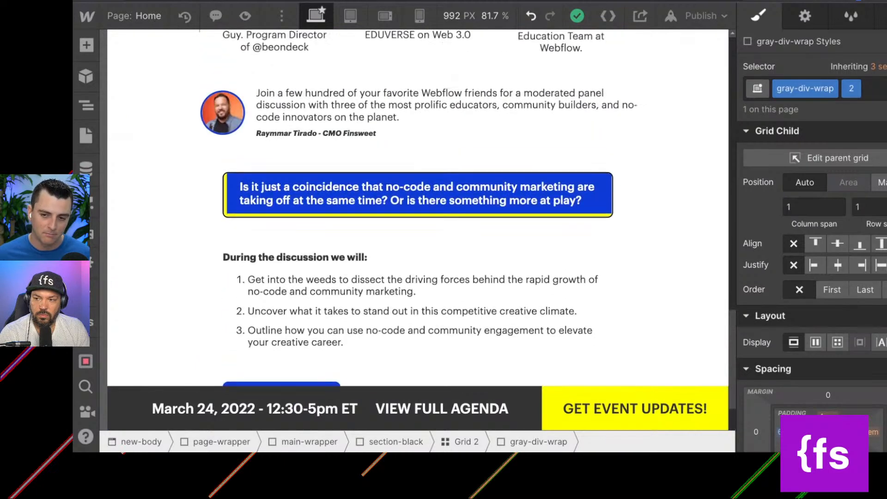
scroll(150, 68, "up", 10)
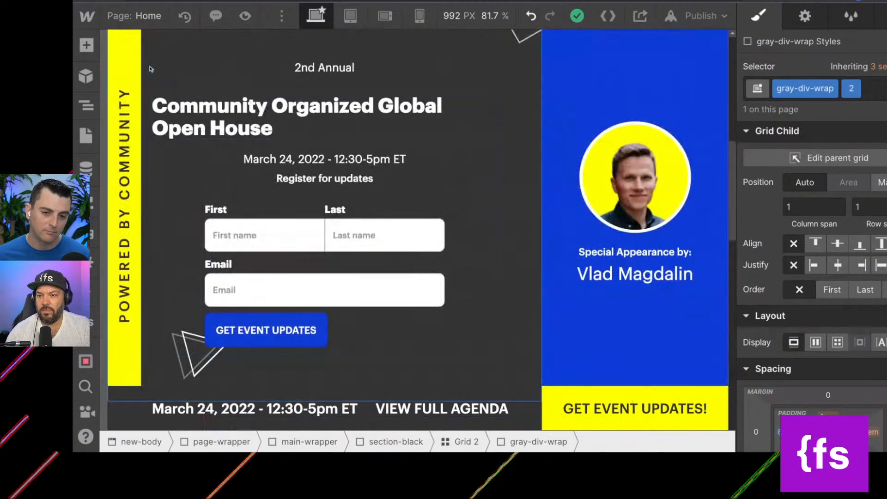
left_click(144, 66)
scroll(166, 60, "up", 3)
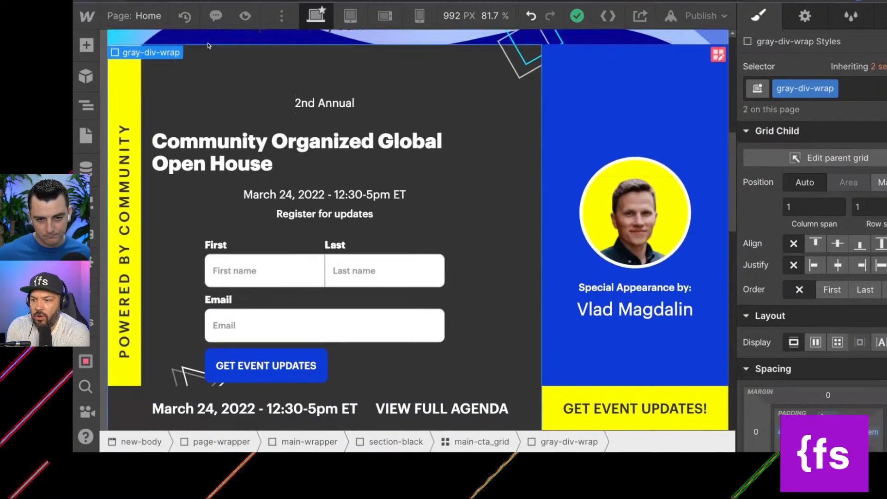
left_click(86, 105)
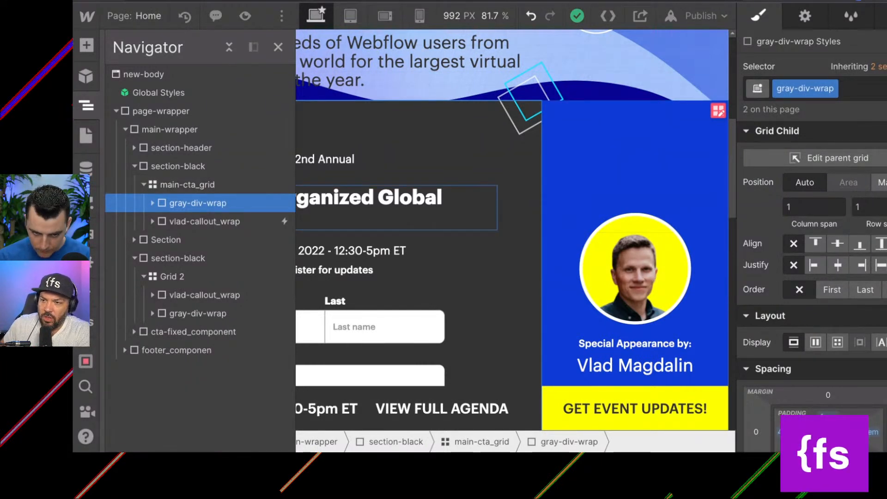
left_click(396, 208)
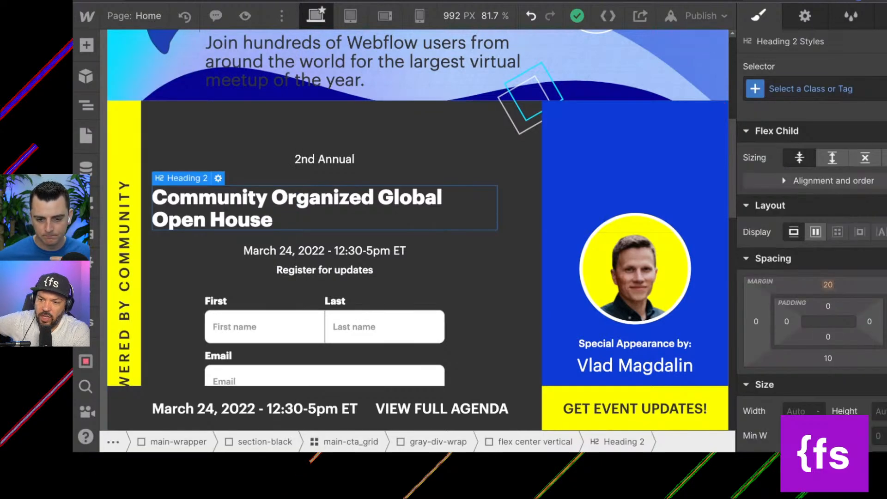
scroll(191, 161, "down", 3)
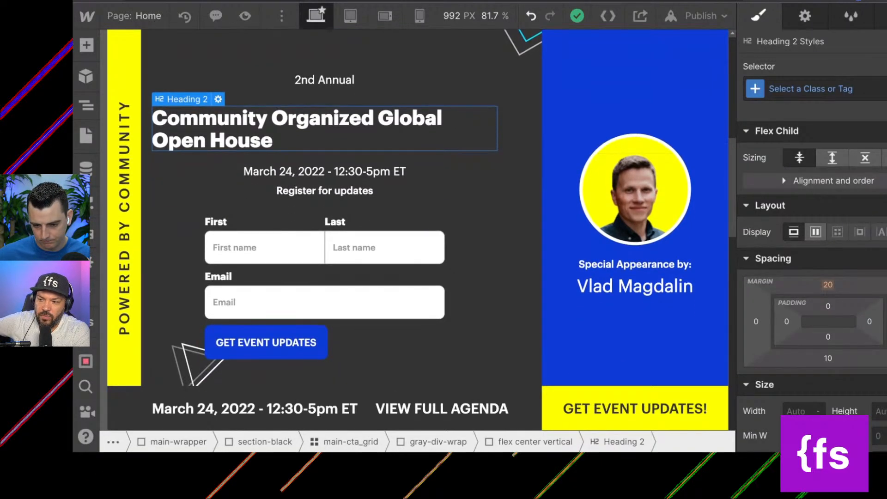
left_click(124, 162)
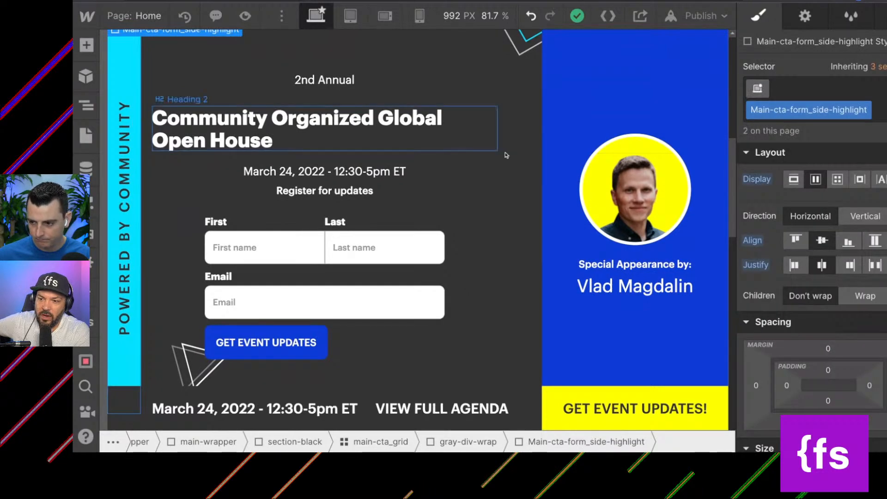
Examine the size and position settings of the SAY CHEESE! side highlight and of its parent gray-div-wrap in Grid 2.
scroll(591, 208, "down", 20)
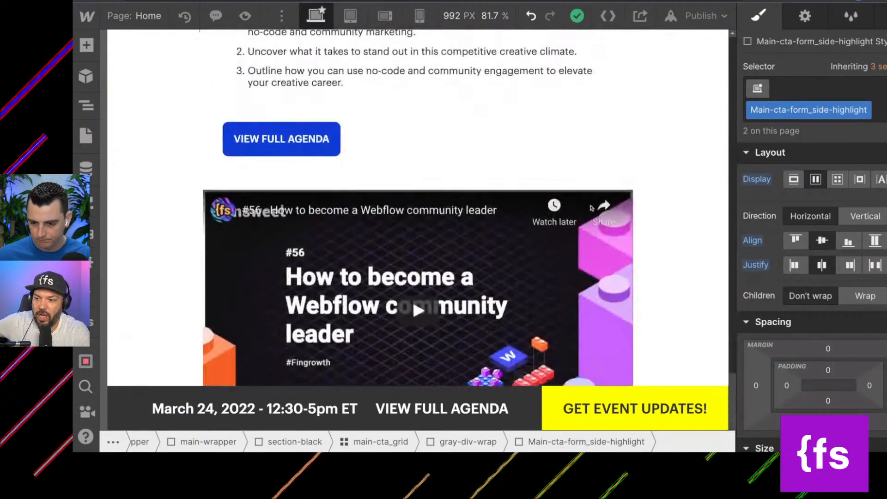
scroll(592, 208, "down", 3)
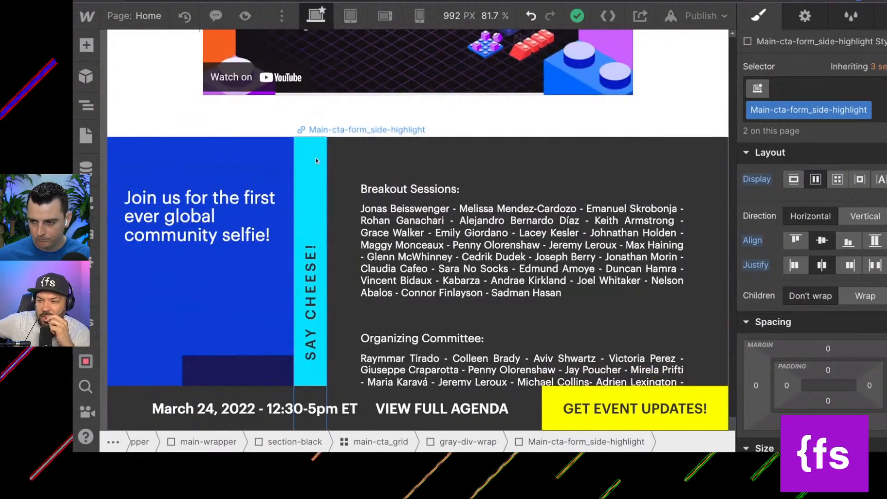
left_click(315, 157)
scroll(316, 160, "down", 1)
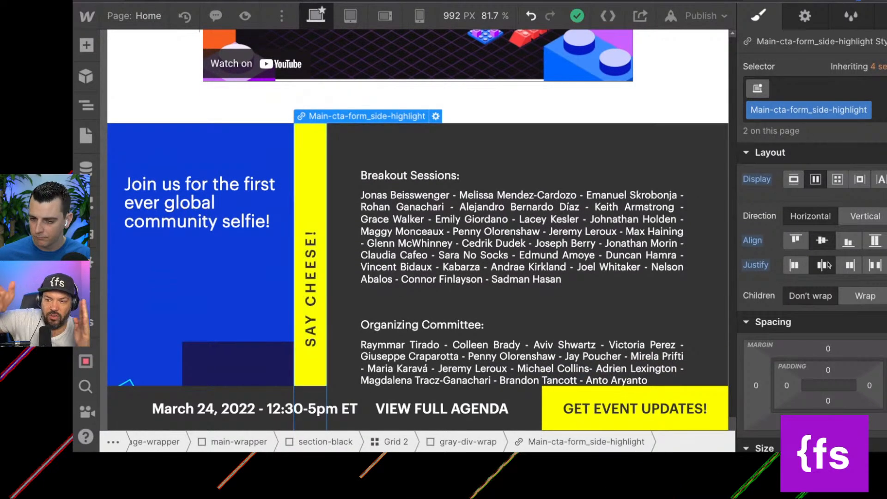
scroll(829, 264, "down", 5)
scroll(829, 265, "down", 3)
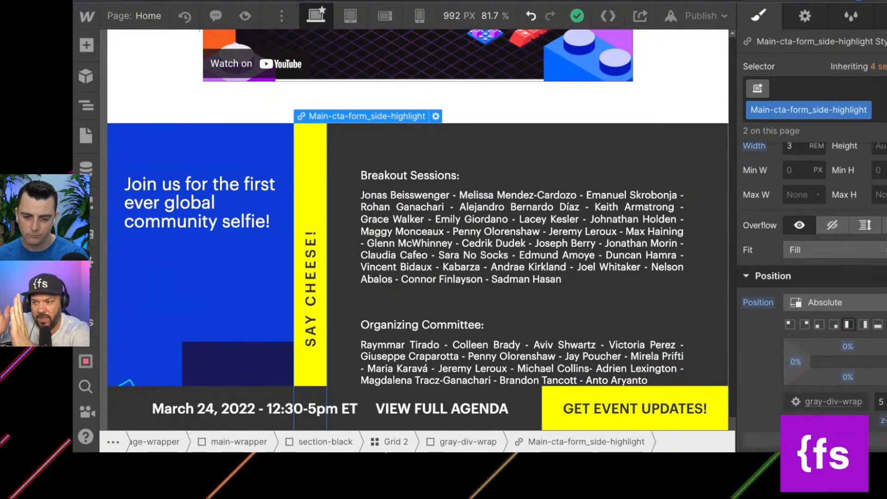
mouse_move(305, 115)
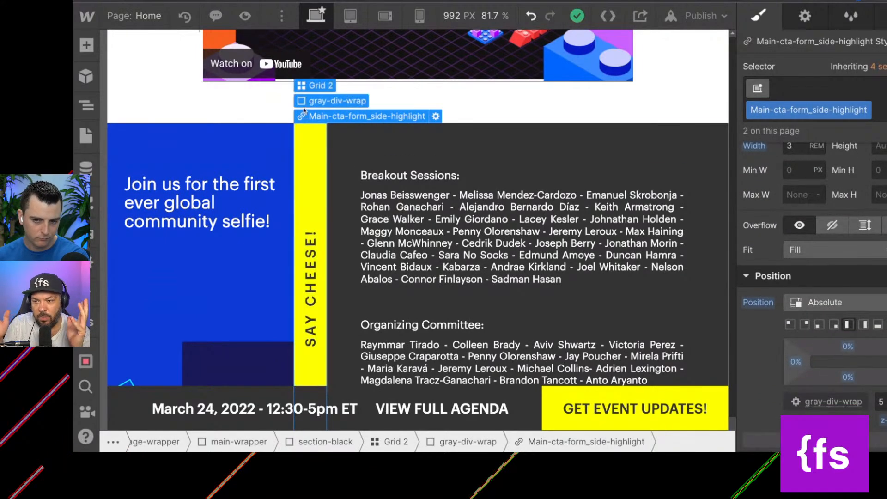
left_click(305, 102)
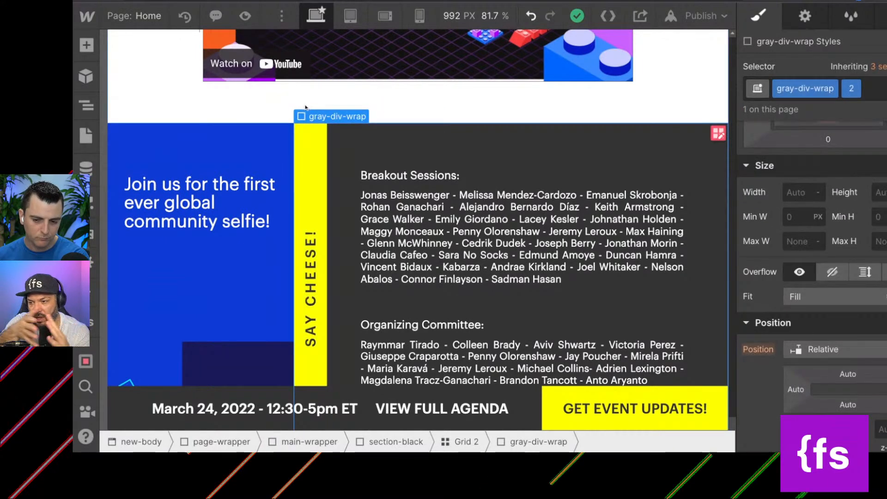
Compare the SAY CHEESE! link block with the POWERED BY COMMUNITY block, both using the Main-cta-form_side-highlight class.
scroll(284, 165, "down", 2)
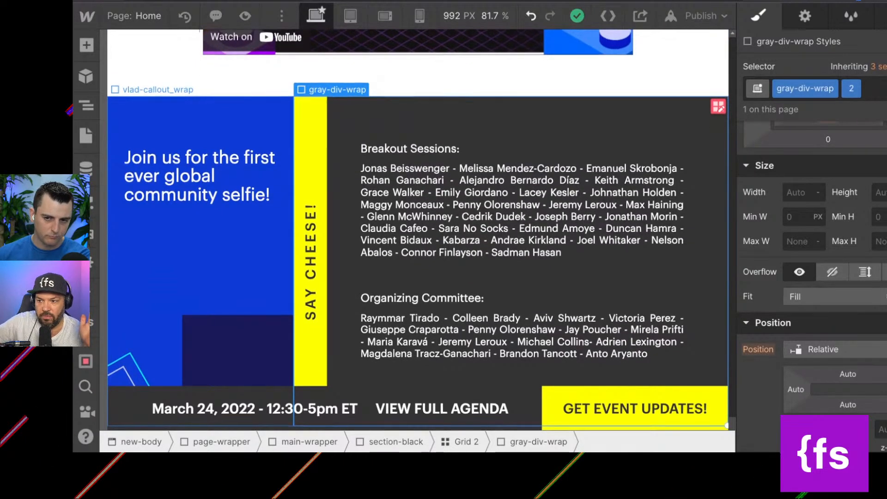
scroll(418, 231, "up", 1)
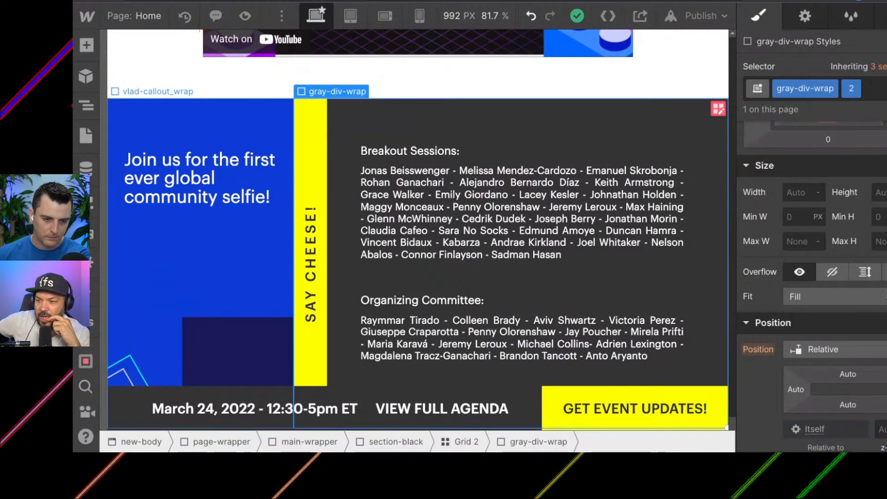
scroll(418, 231, "up", 1)
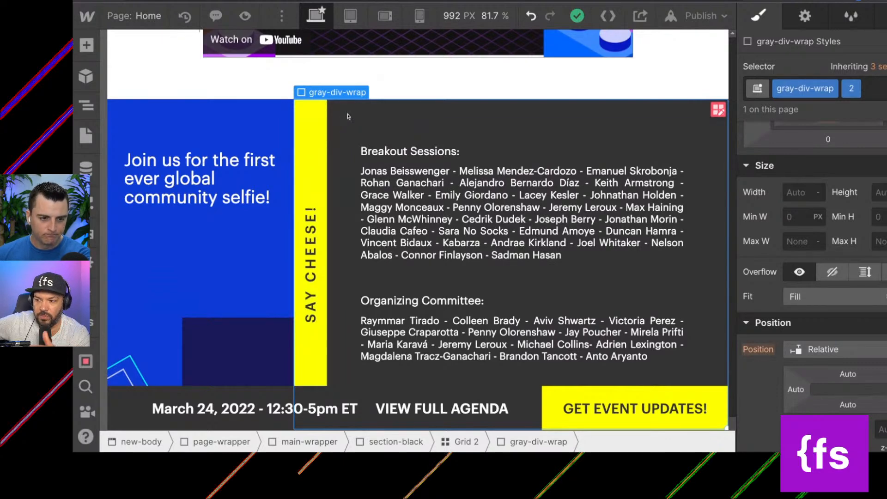
scroll(349, 116, "up", 2)
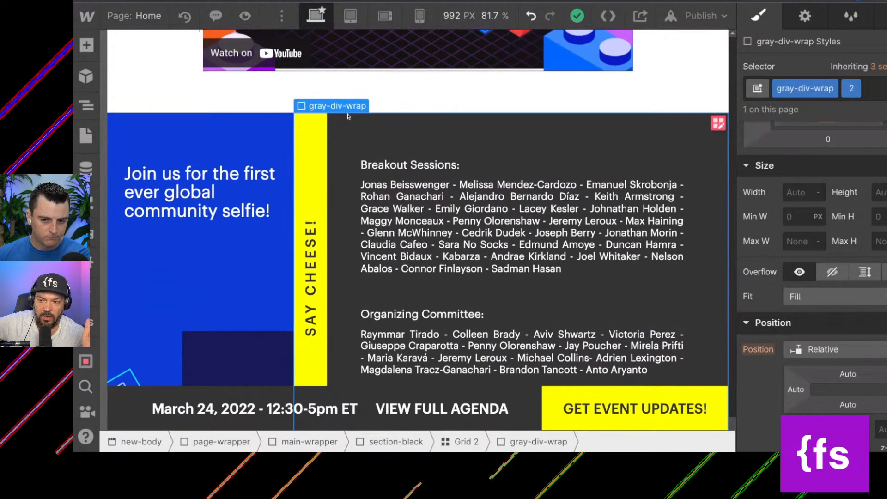
scroll(418, 231, "up", 2)
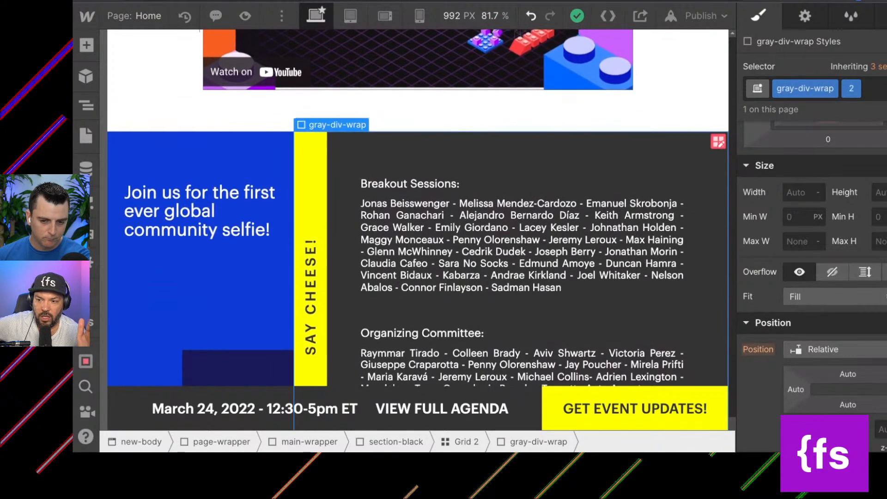
left_click(315, 174)
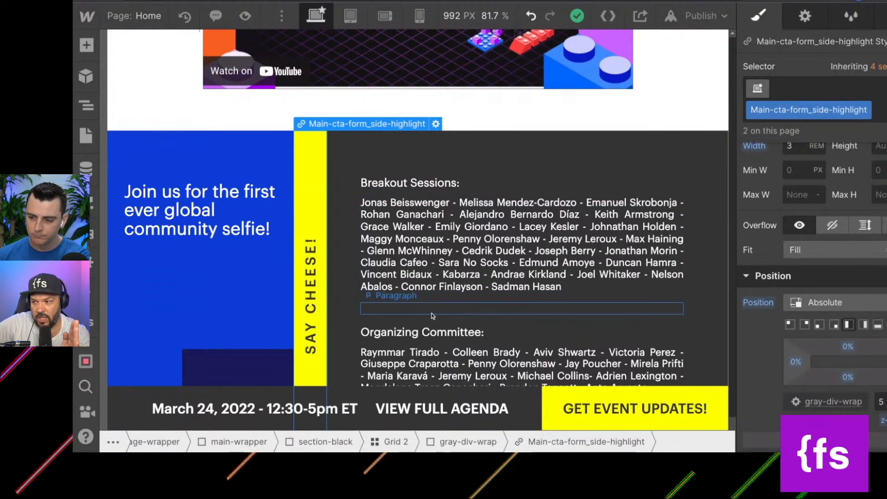
scroll(342, 289, "up", 10)
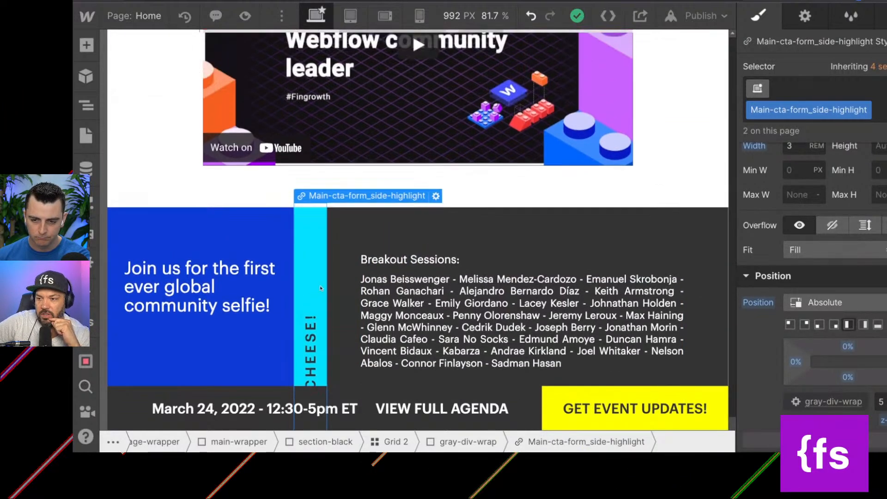
scroll(320, 288, "up", 5)
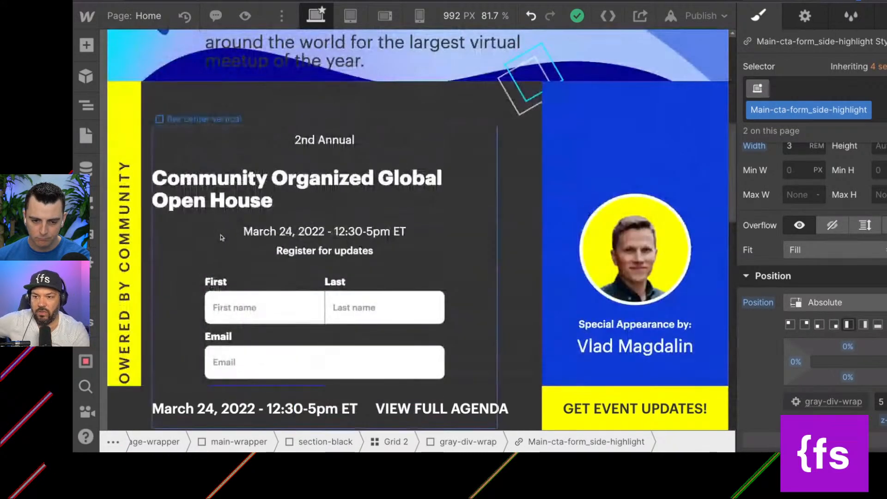
left_click(133, 98)
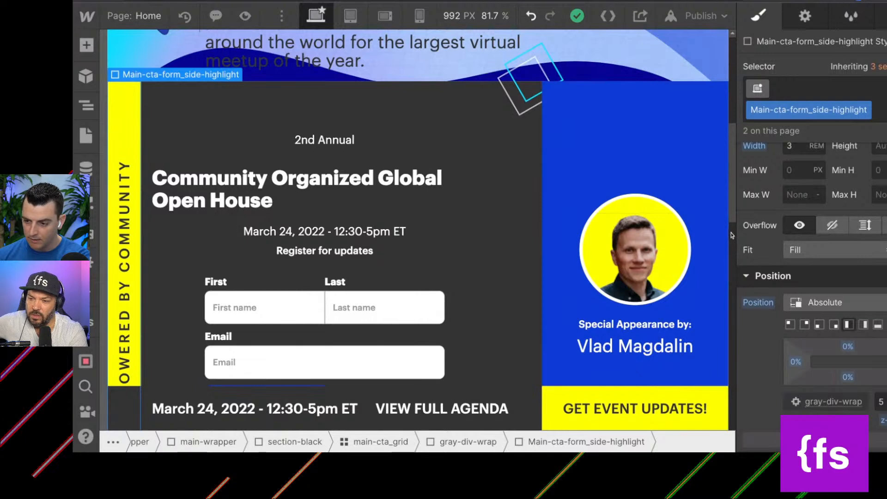
Widen the canvas to 1035 px and show the main-cta_grid's gray-div-wrap with its child elements in the element tree.
mouse_move(735, 236)
left_mouse_down()
mouse_move(788, 236)
mouse_move(745, 236)
left_mouse_up()
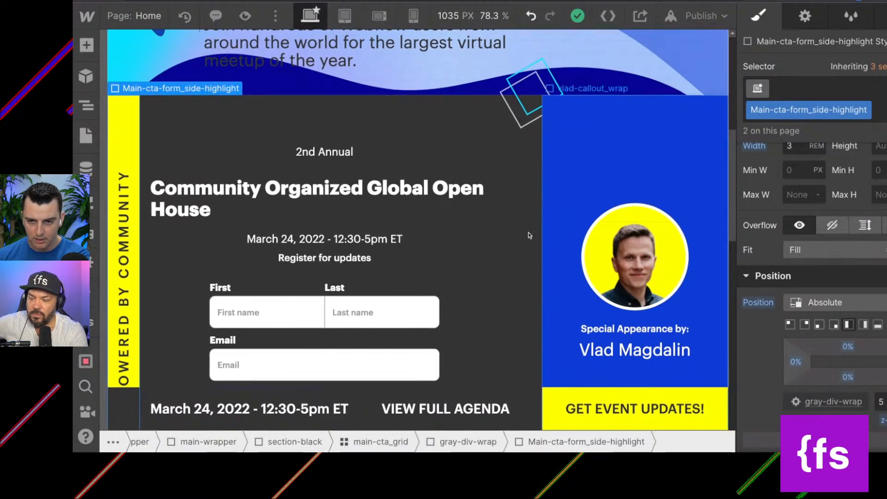
scroll(529, 235, "down", 2)
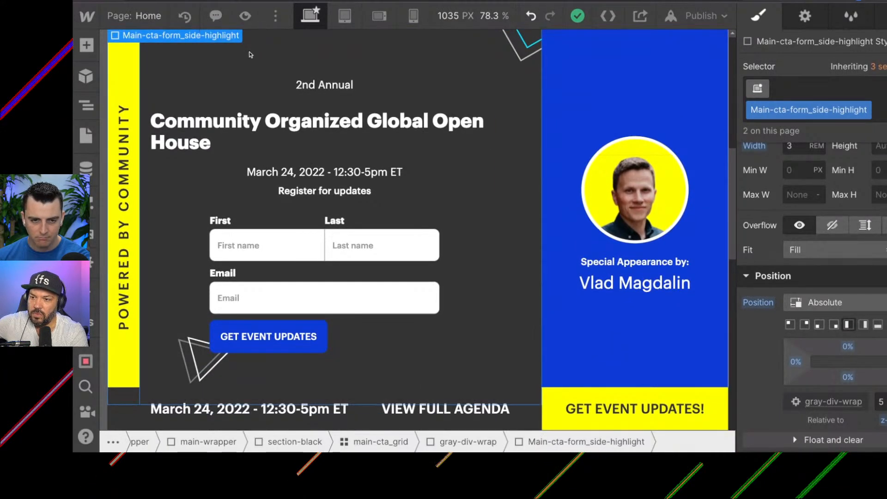
left_click(250, 54)
left_click(82, 109)
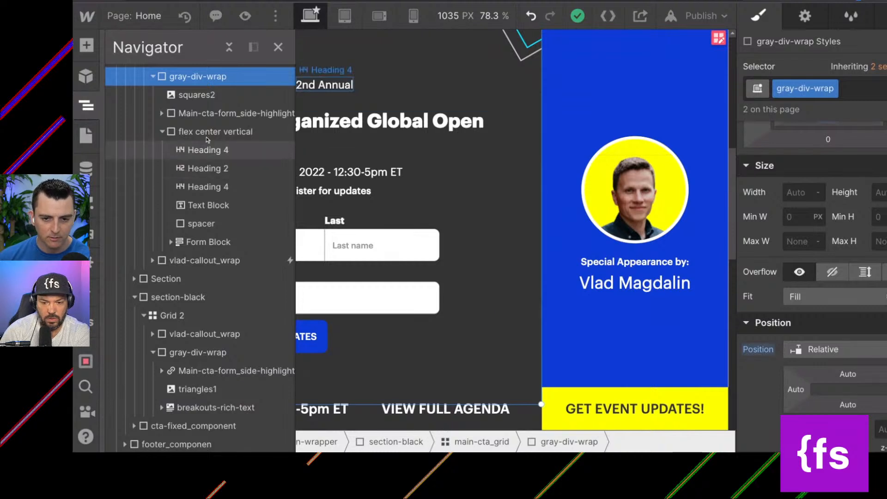
Examine the upper section's main-cta_grid and its flex center vertical block, both on the canvas and in the element tree.
scroll(197, 139, "up", 3)
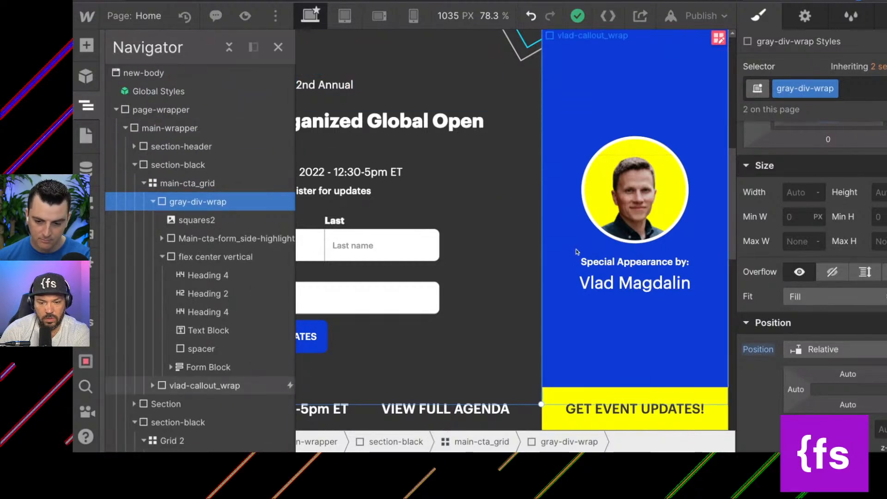
scroll(576, 252, "up", 1)
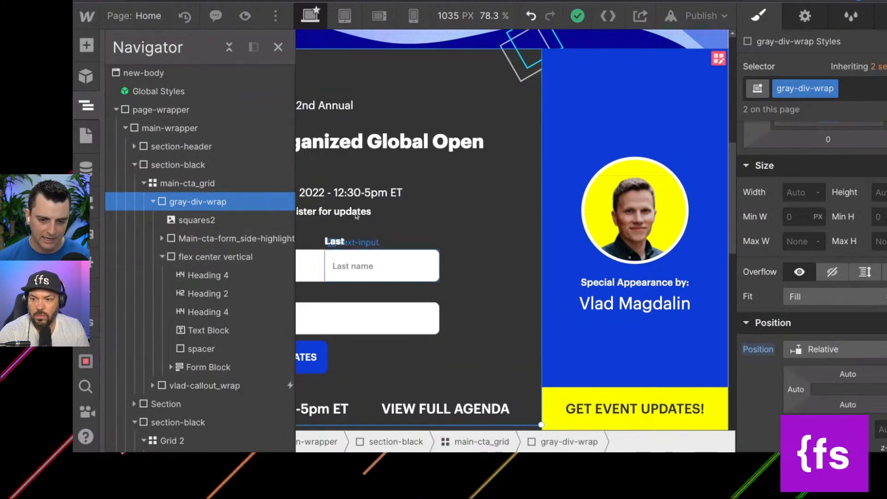
left_click(204, 184)
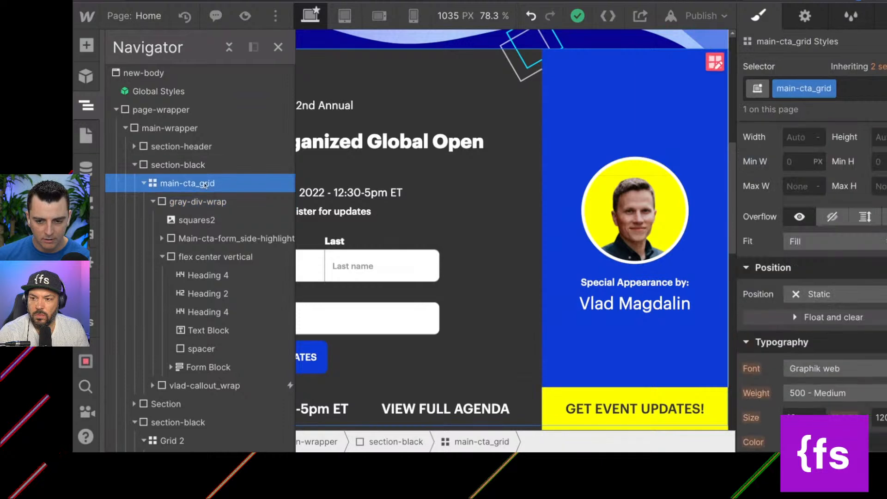
left_click(153, 202)
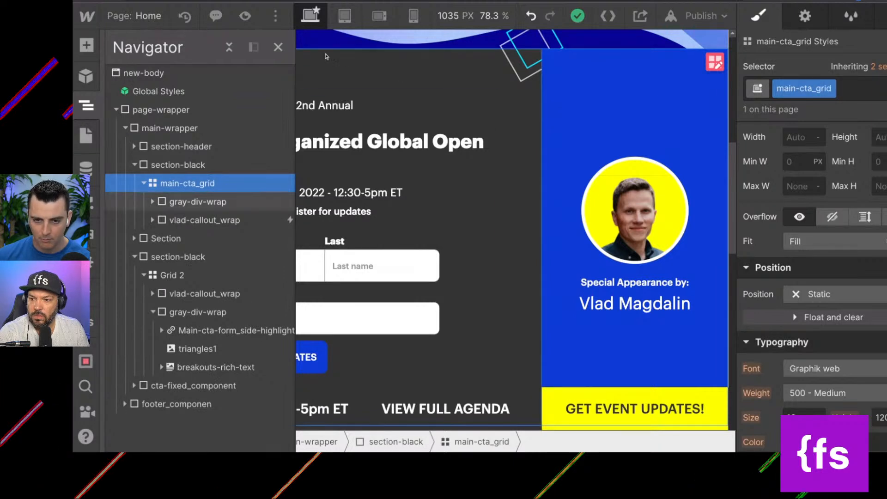
left_click(279, 47)
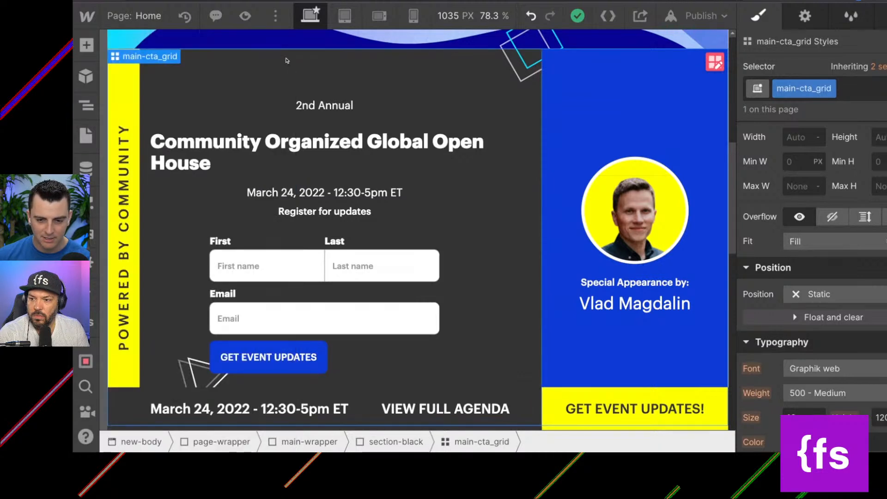
scroll(294, 96, "down", 1)
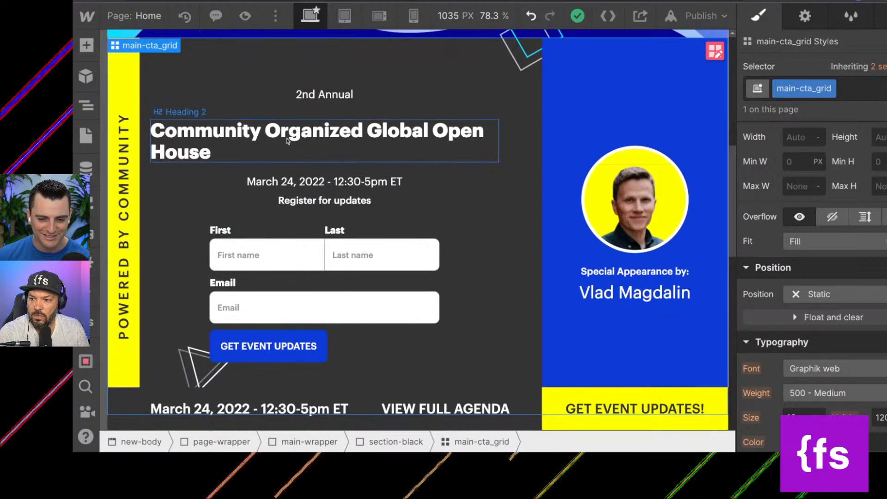
left_click(266, 167)
scroll(263, 169, "down", 2)
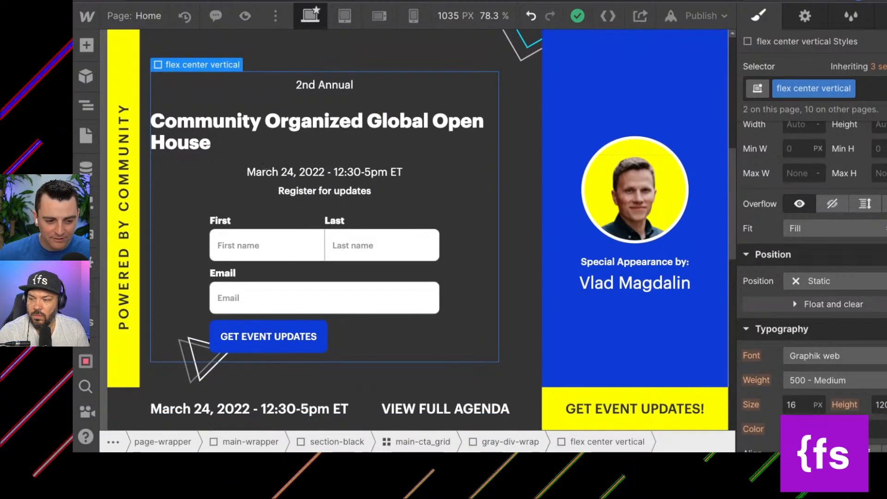
left_click(87, 106)
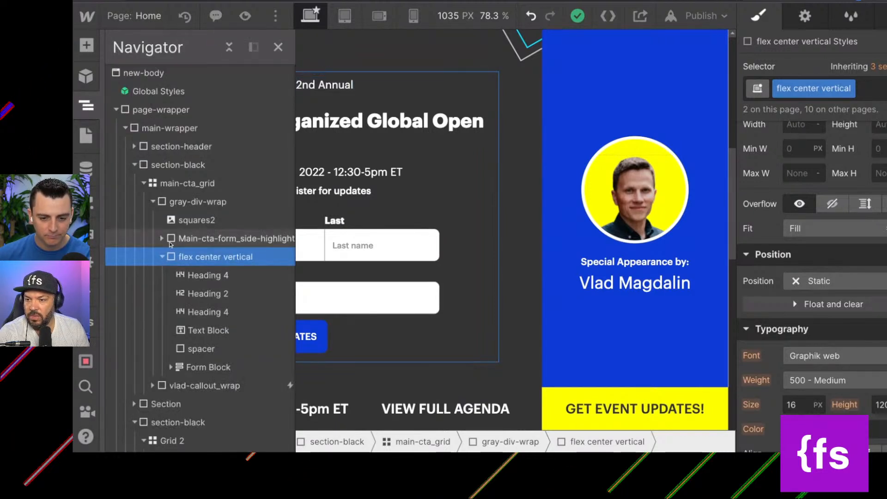
left_click(162, 256)
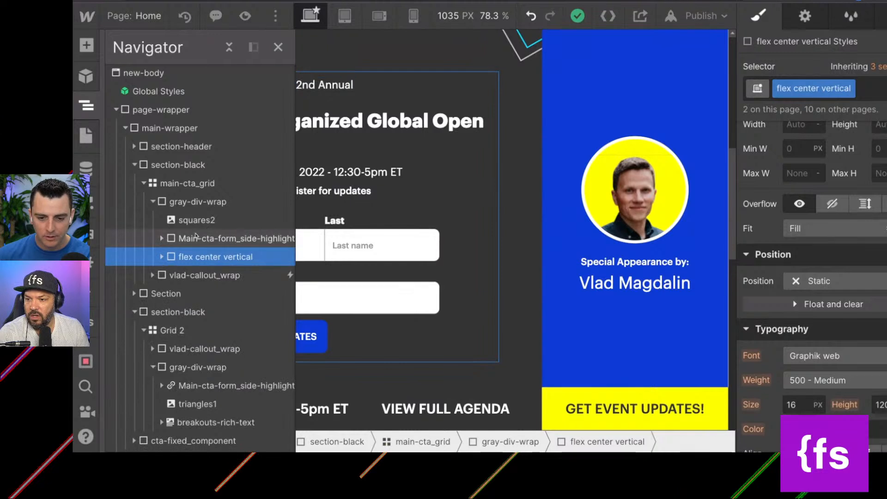
Rename the section-black class of the section holding the main-cta_grid to section-main-cta.
left_click(168, 185)
left_click(160, 167)
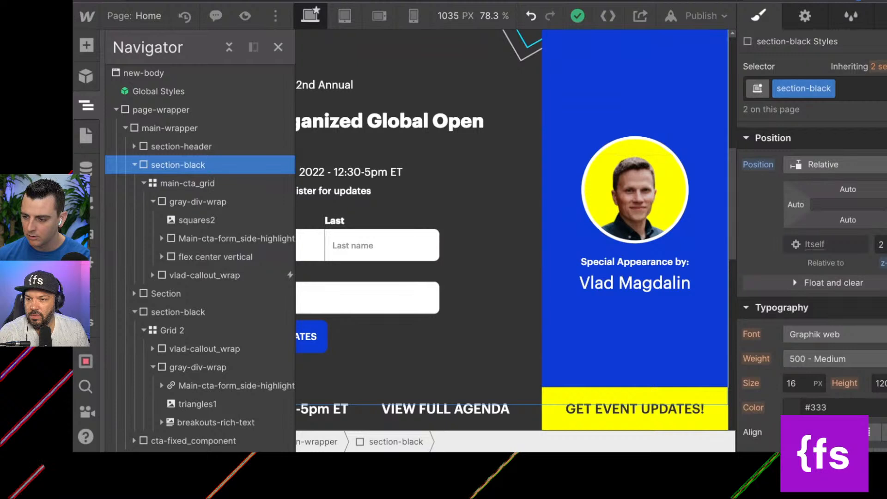
scroll(804, 272, "up", 5)
left_click(827, 89)
left_click(813, 110)
key("End")
key("BackSpace")
key("BackSpace")
key("BackSpace")
key("BackSpace")
key("BackSpace")
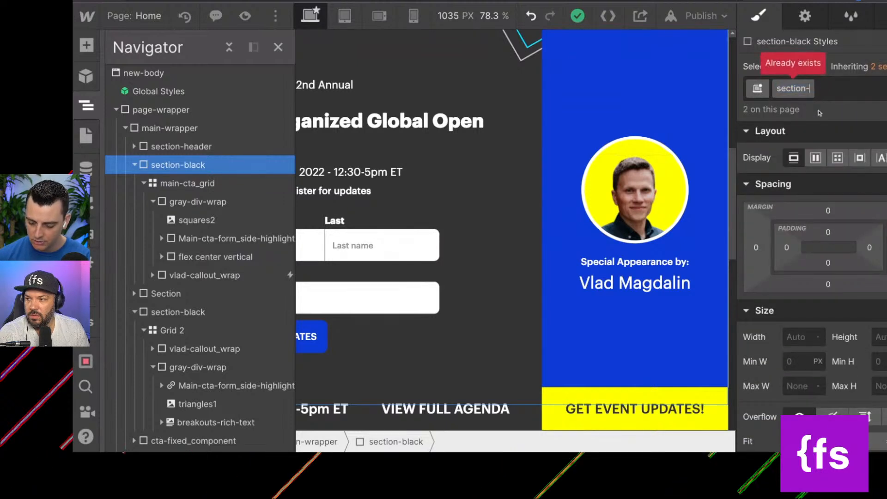
type("main-cta")
key("Return")
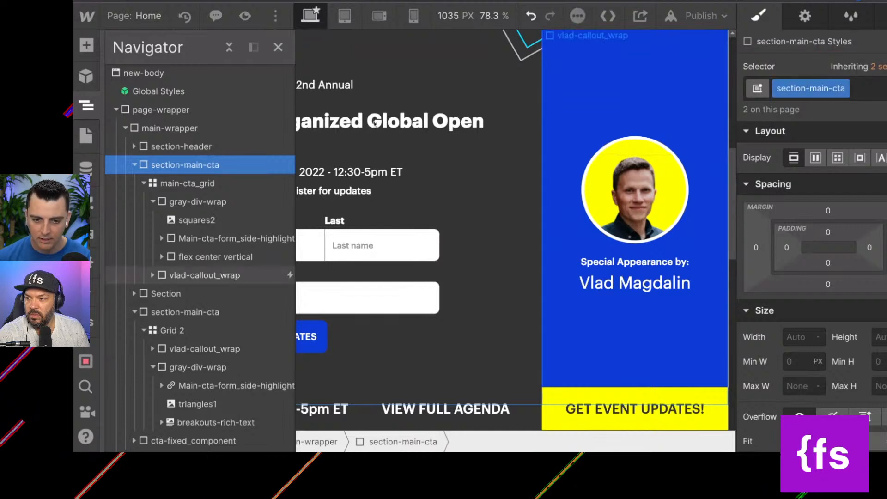
Duplicate the gray-div-wrap class on the main-cta_grid's wrapper and name the copy main-cta_updates-content.
left_click(187, 183)
left_click(185, 203)
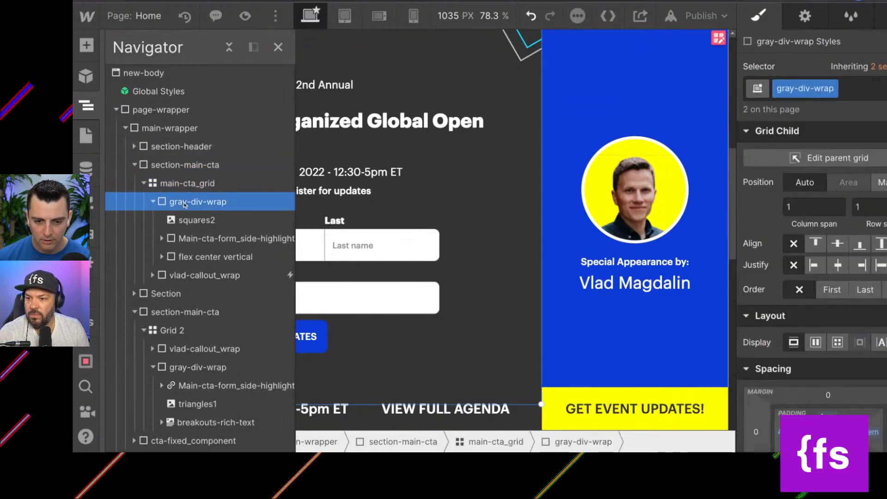
left_click(832, 90)
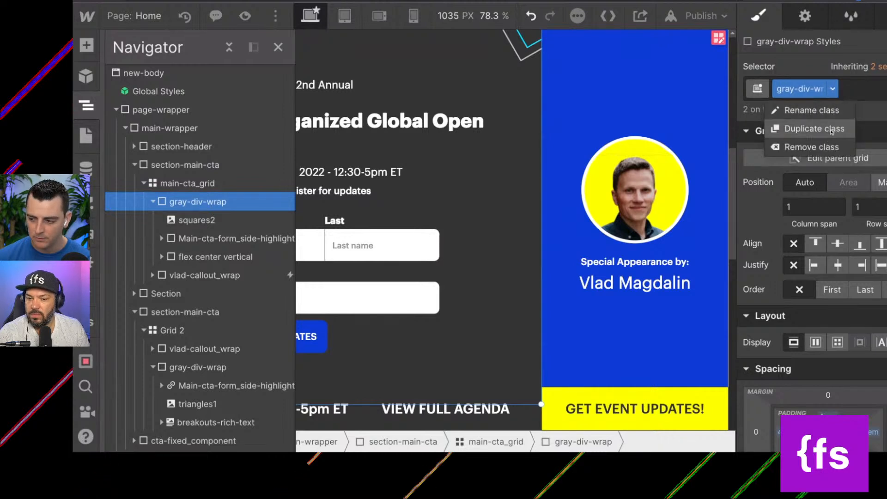
left_click(832, 132)
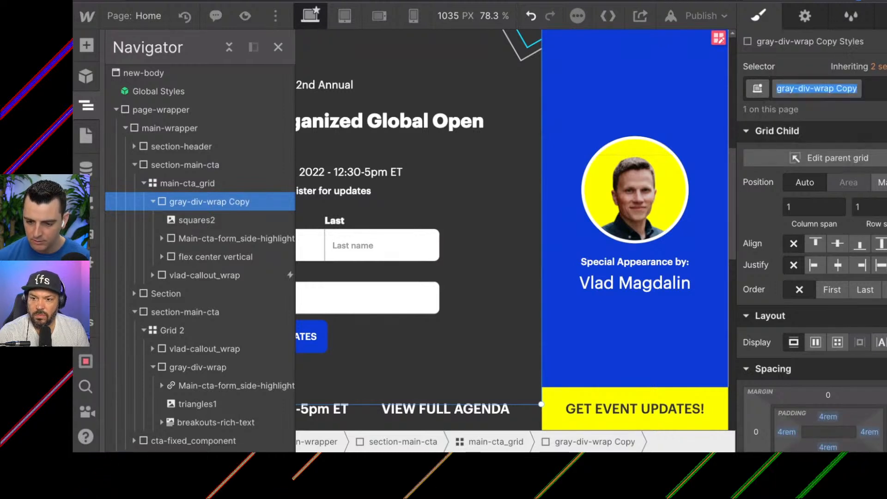
type("maint")
key("BackSpace")
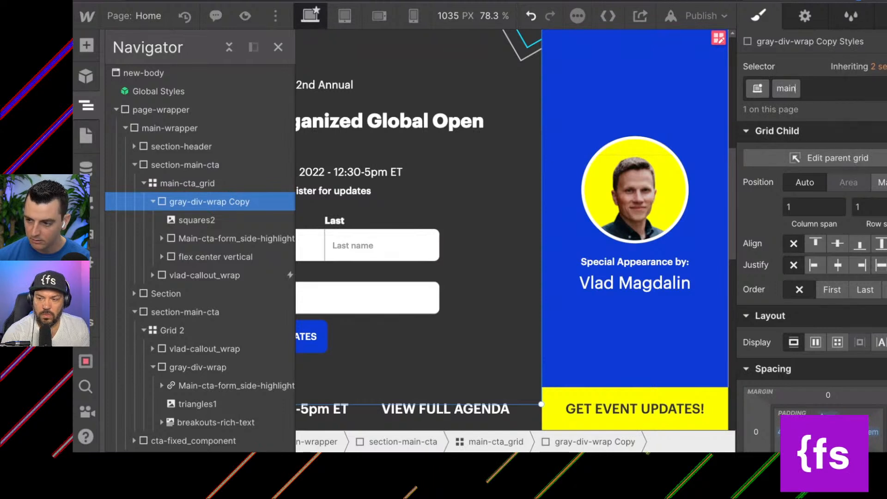
type("-cta")
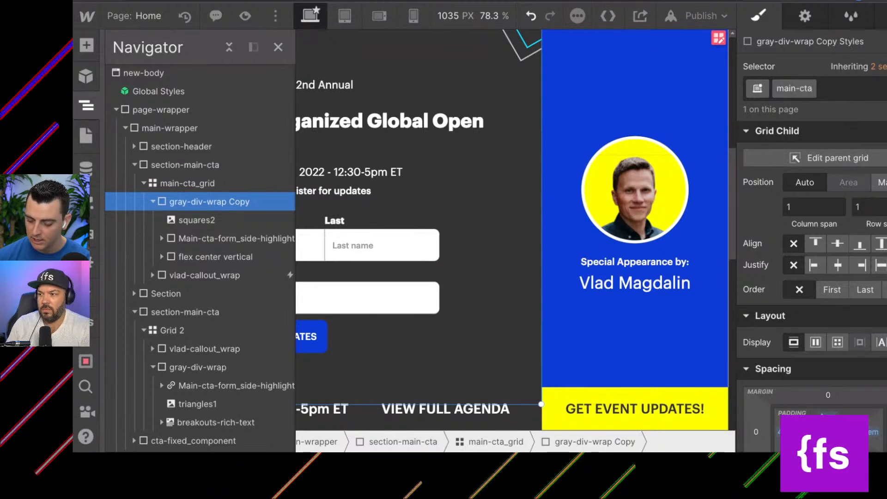
type("_")
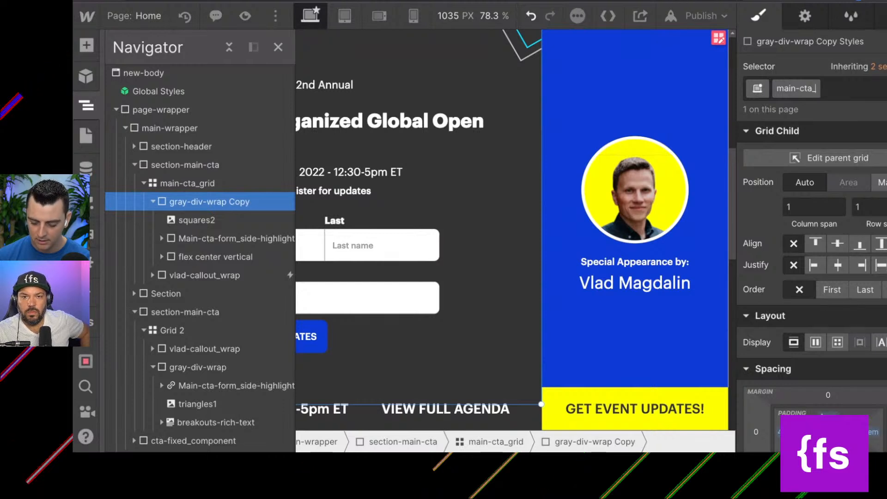
type("upd")
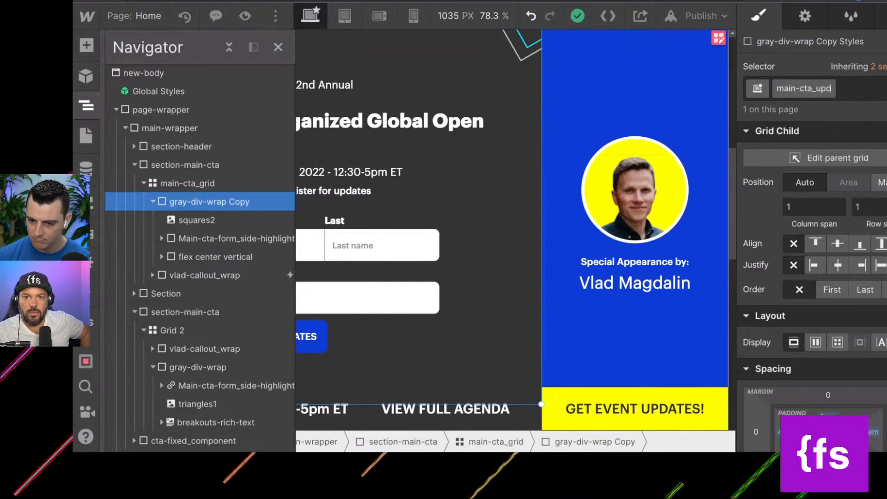
type("ates-content")
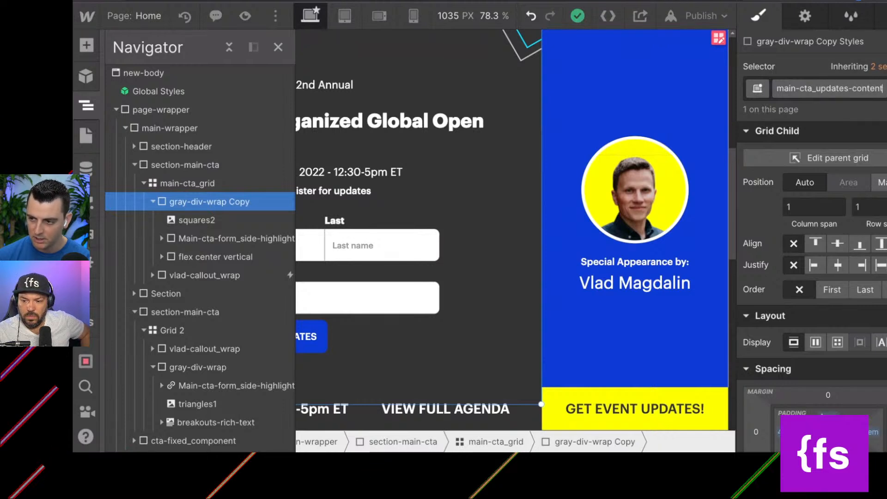
key("Return")
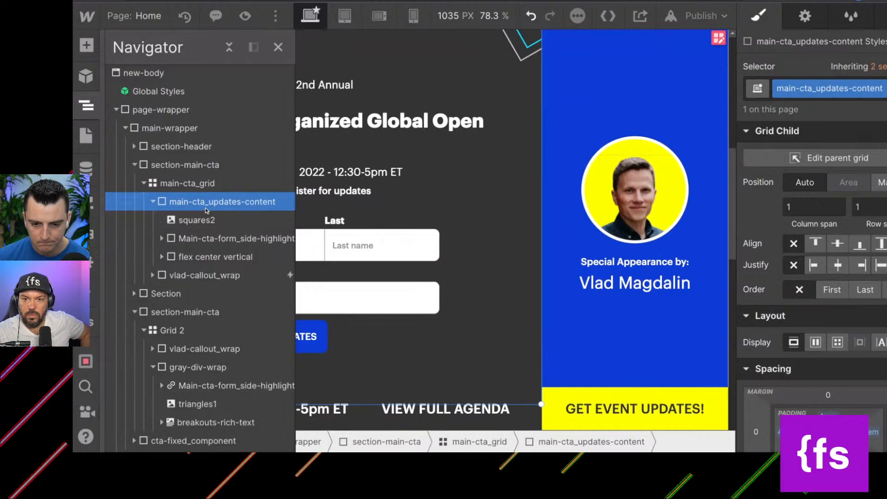
Rename the Main-cta-form_side-highlight class of the POWERED BY COMMUNITY block to main-cta_side-highlight and show the block in the element tree.
left_click(193, 238)
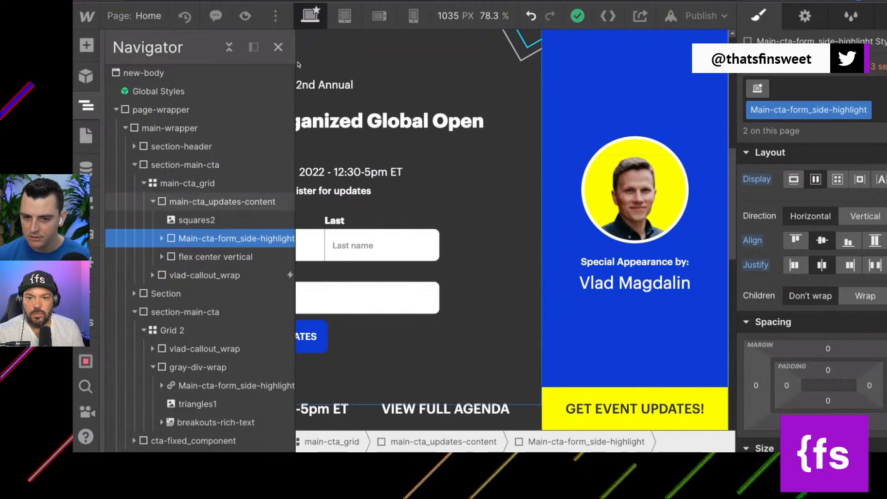
left_click(278, 47)
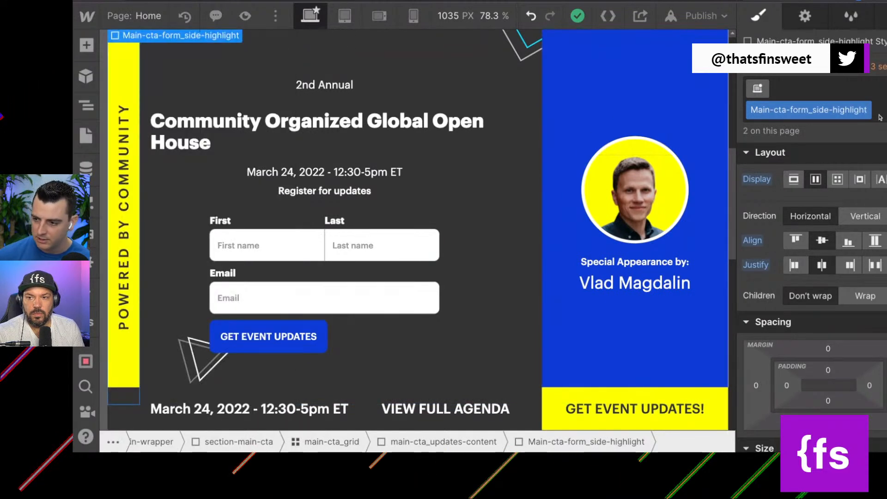
left_click(864, 110)
left_click(805, 130)
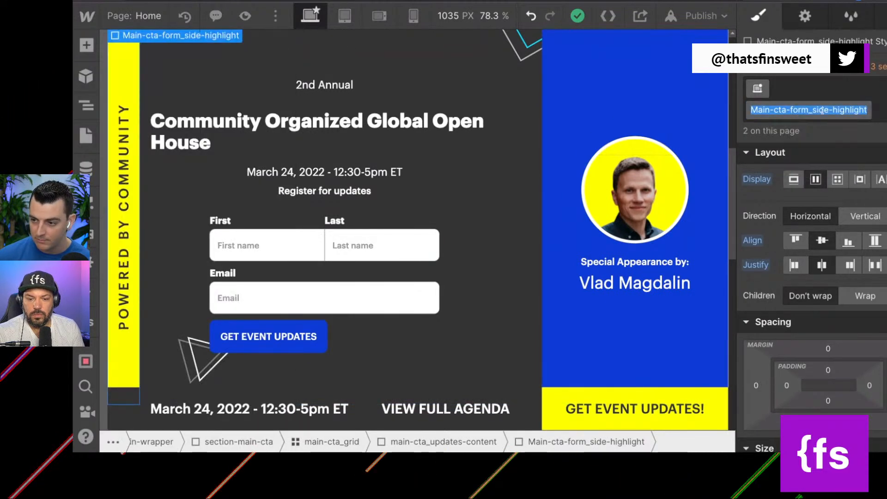
left_click(805, 110)
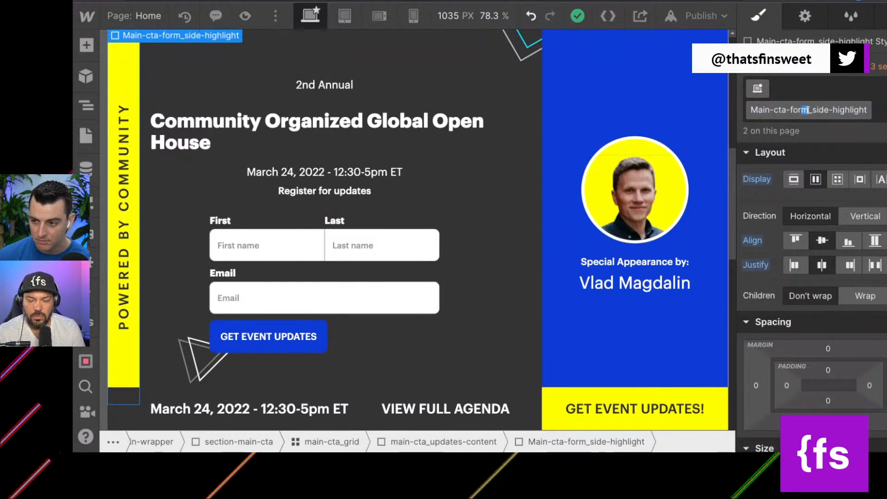
left_click_drag(808, 110, 787, 110)
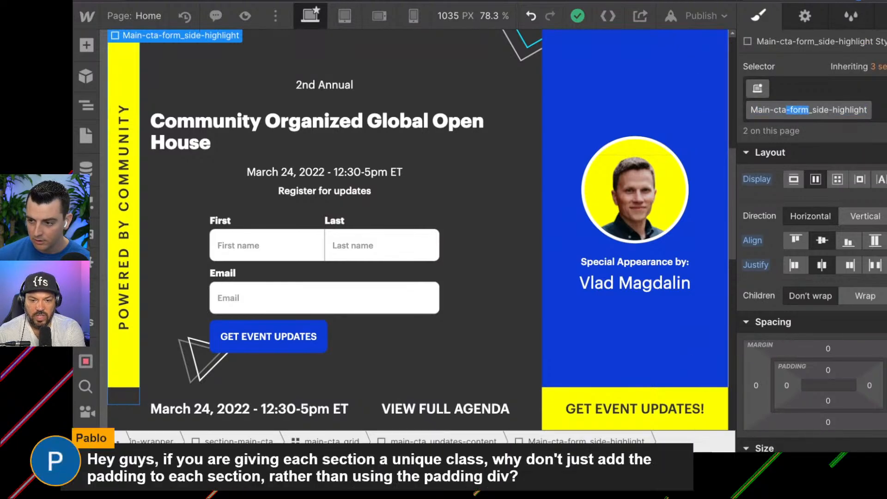
key("BackSpace")
key("Return")
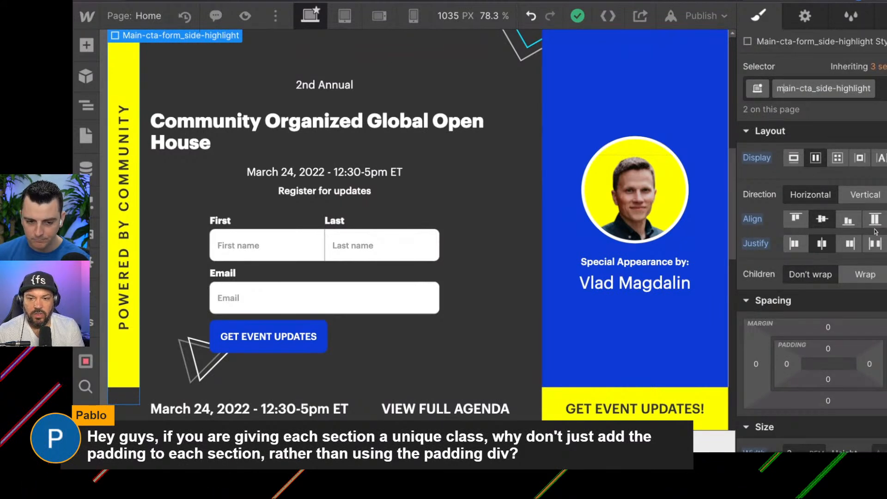
left_click(86, 106)
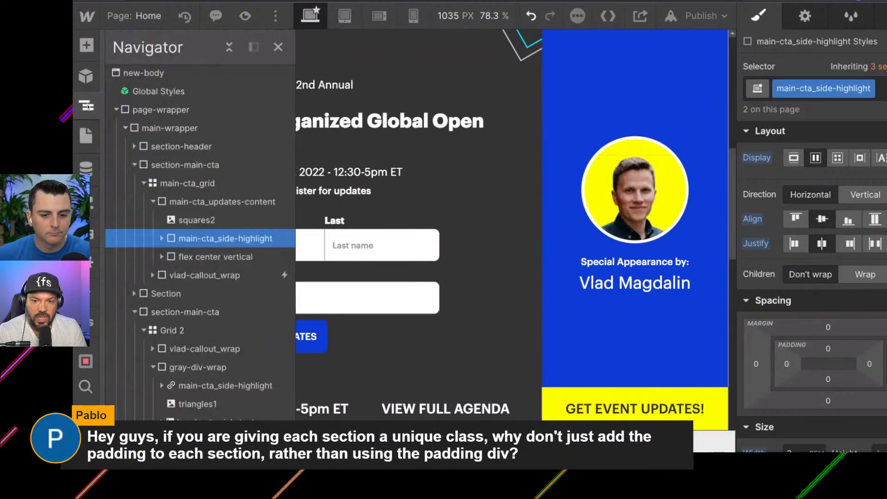
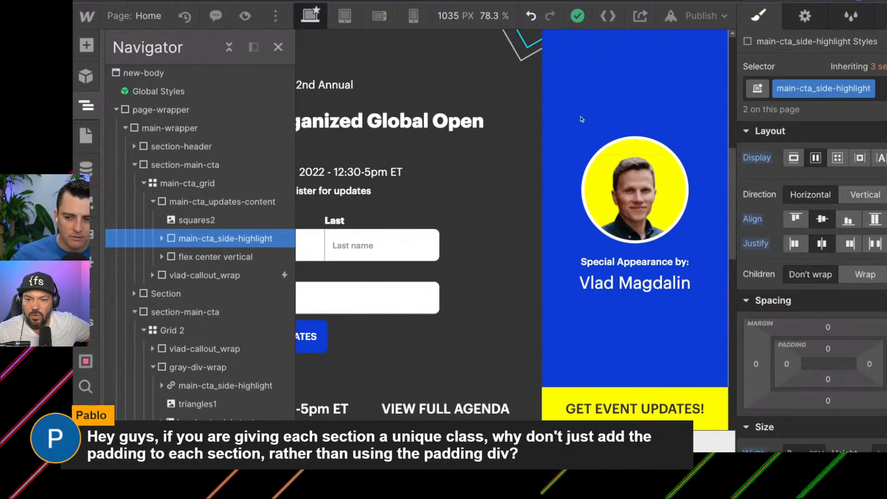
Set the left padding of the main-cta_updates-content block to 6rem.
left_click(529, 111)
scroll(877, 310, "down", 3)
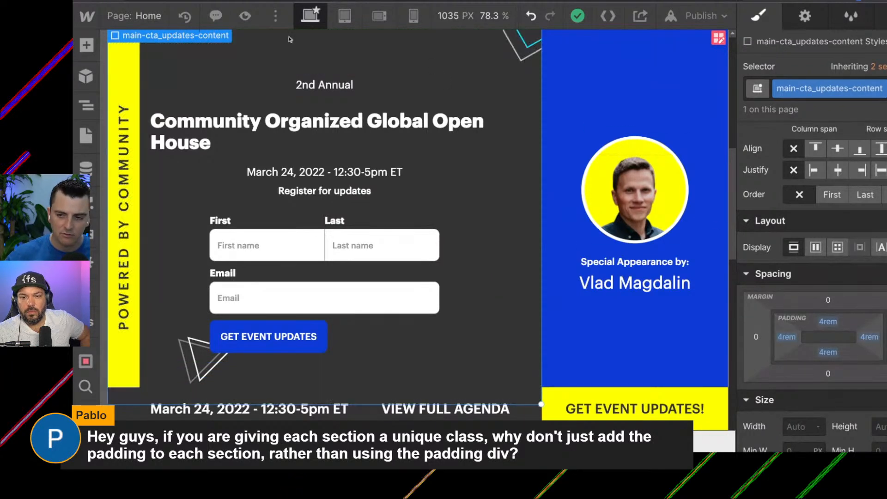
scroll(194, 186, "up", 1)
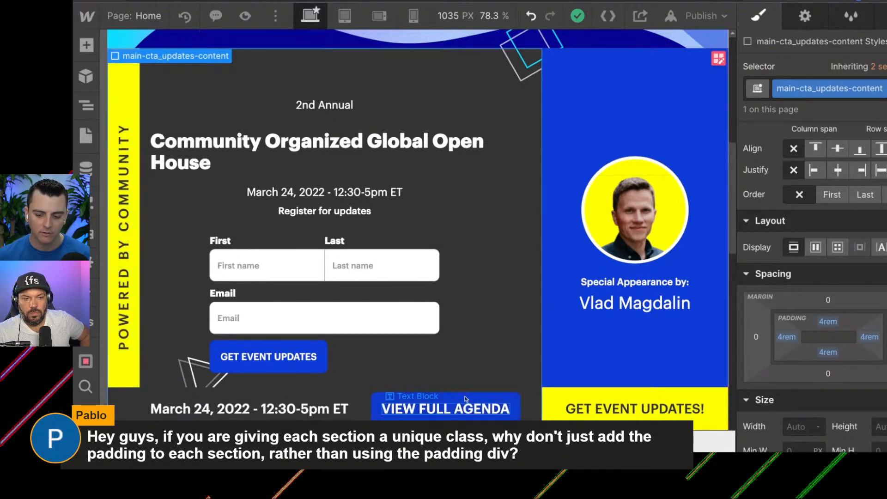
scroll(462, 214, "down", 1)
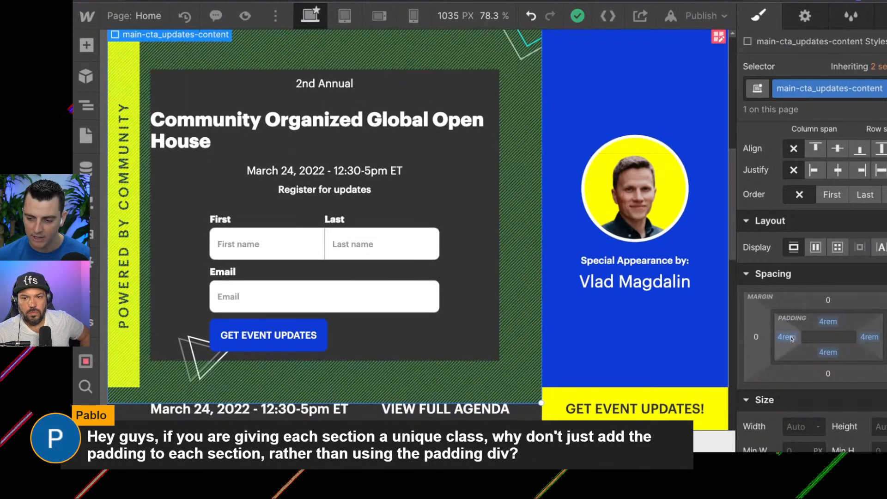
left_click_drag(788, 340, 788, 336)
type("6")
key("Return")
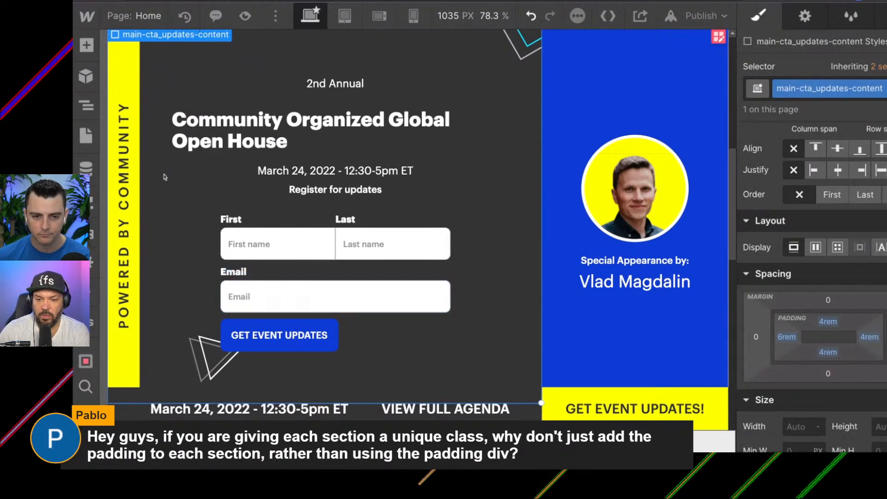
Examine the squares2 image inside main-cta_updates-content and look through the page for similar decorative squares.
left_click(87, 106)
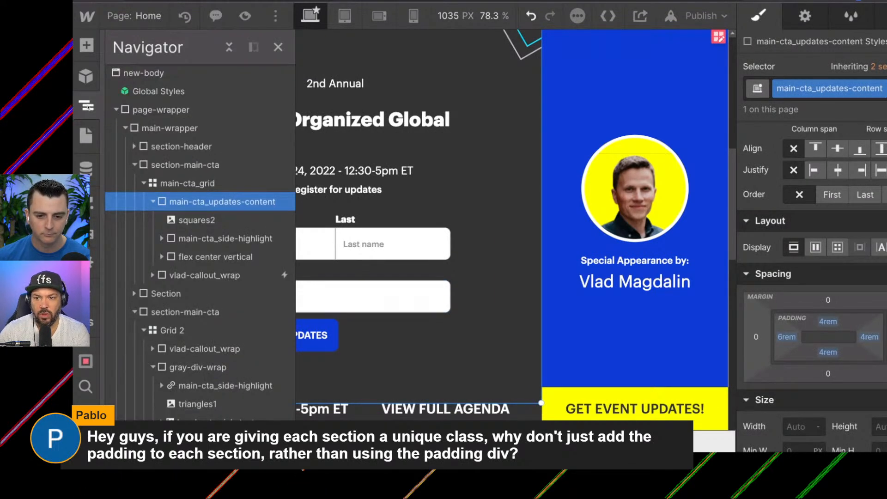
left_click(202, 221)
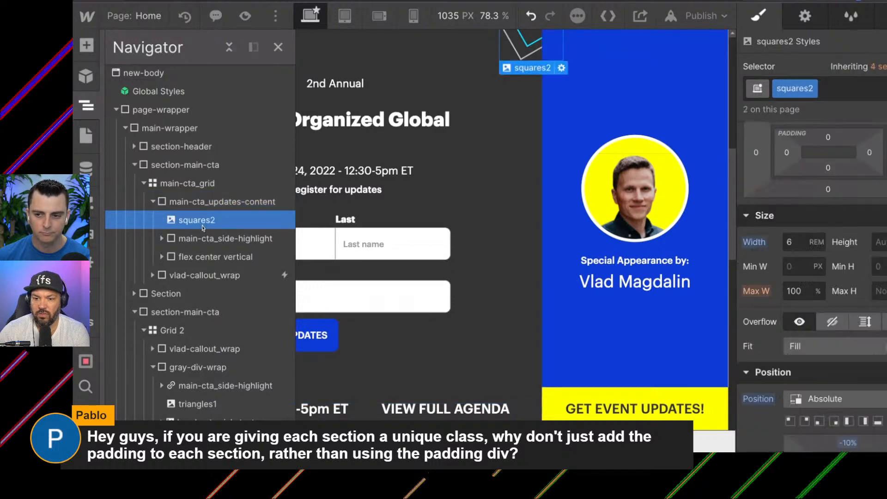
scroll(520, 149, "up", 2)
scroll(520, 150, "down", 1)
scroll(521, 149, "down", 2)
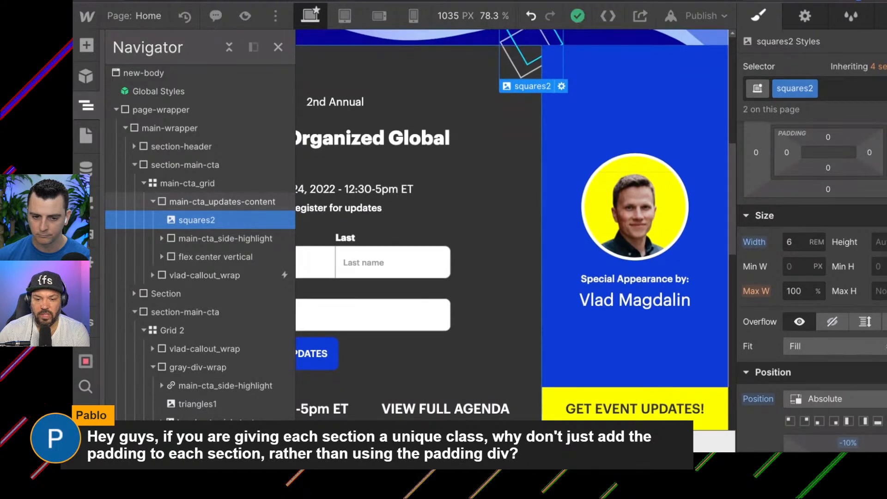
scroll(176, 213, "down", 1)
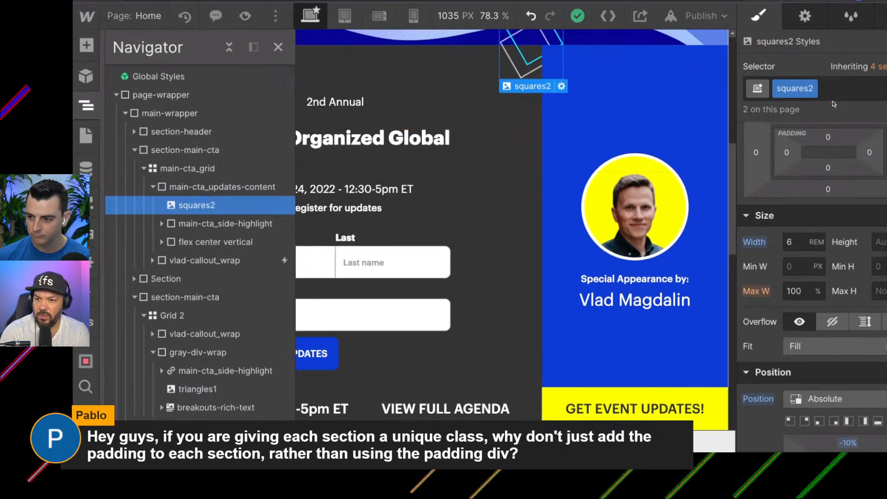
scroll(411, 326, "down", 10)
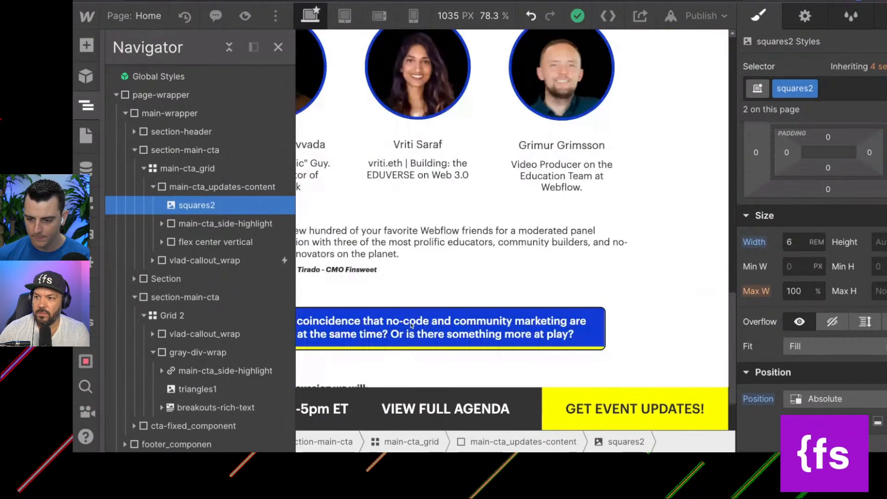
scroll(411, 326, "down", 8)
scroll(416, 301, "up", 15)
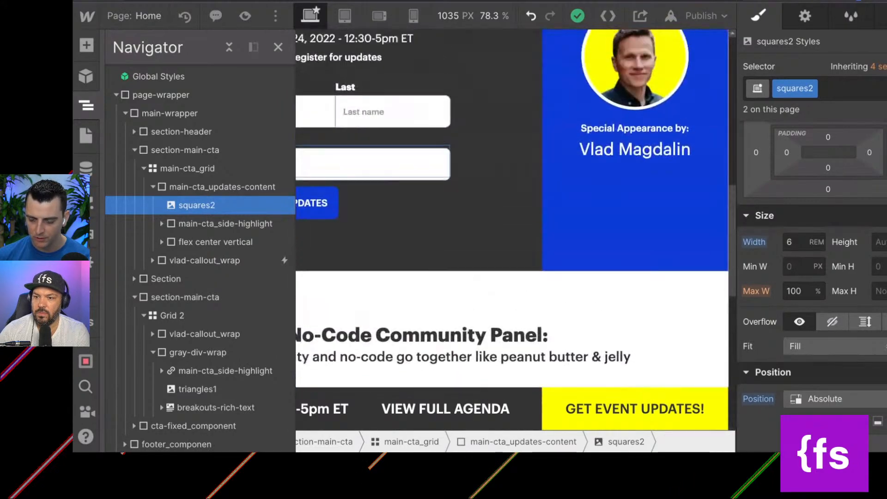
scroll(447, 252, "down", 5)
scroll(412, 343, "down", 2)
scroll(412, 343, "up", 20)
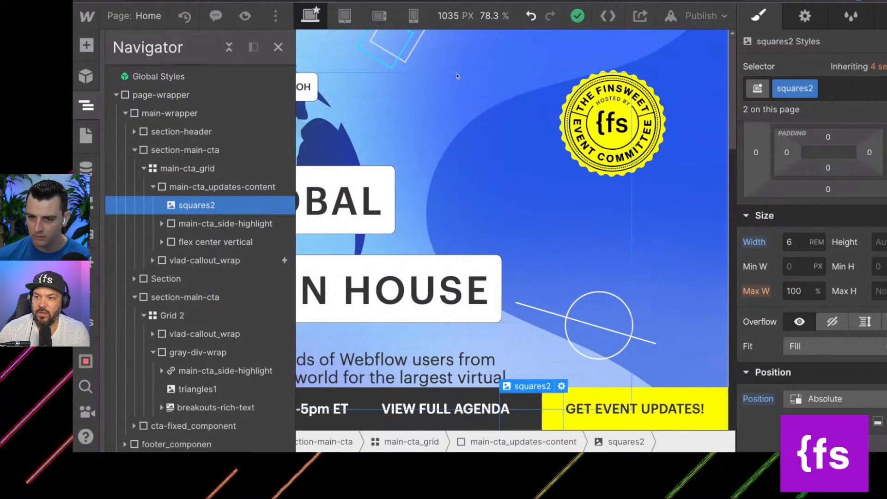
scroll(453, 74, "down", 5)
scroll(453, 77, "up", 1)
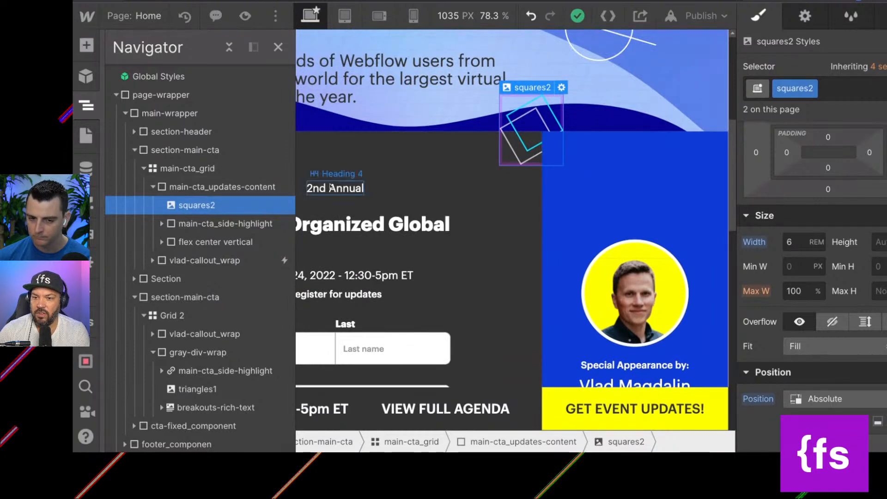
scroll(322, 239, "up", 1)
scroll(322, 239, "up", 5)
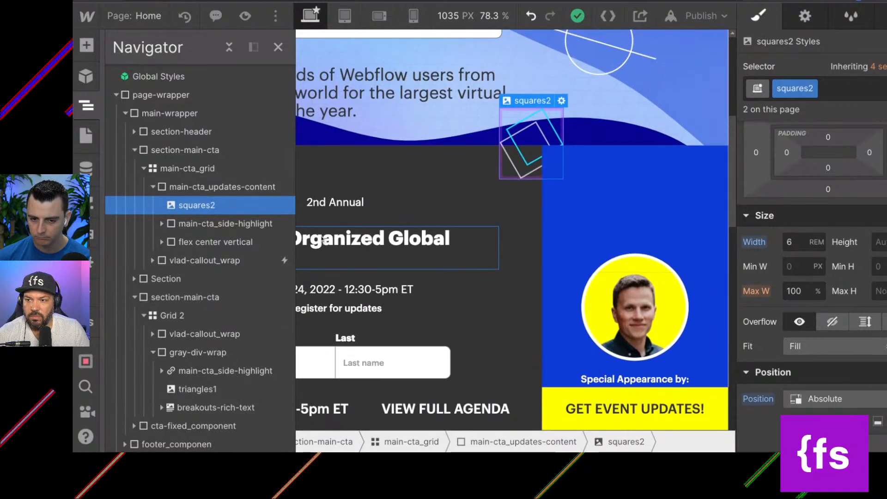
Inspect the squares1 image in the header section's hero-bkg_wrap for comparison with squares2.
left_click(377, 41)
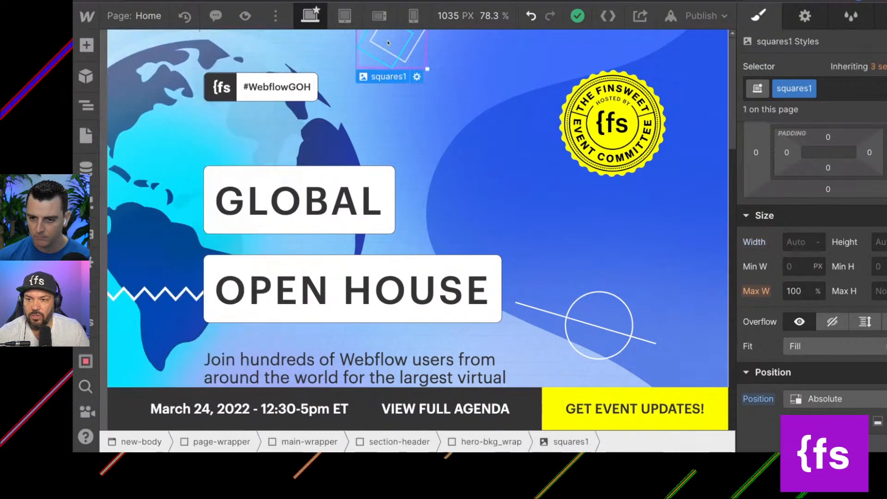
scroll(441, 187, "down", 1)
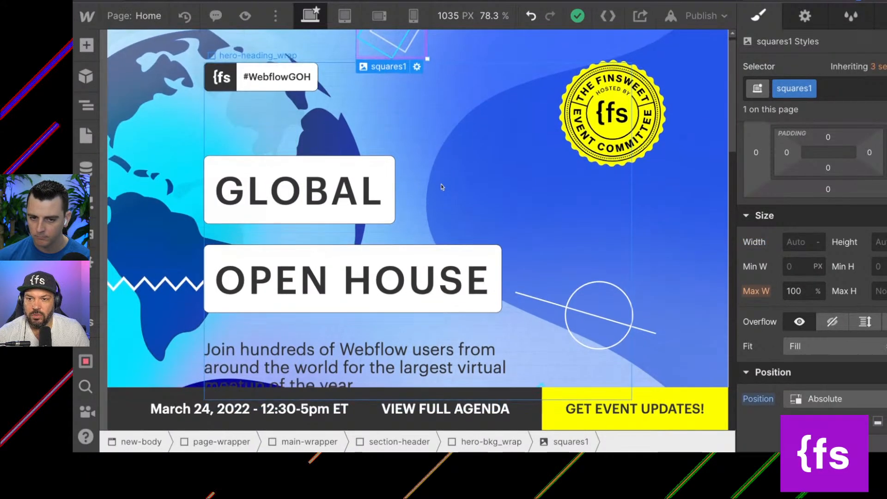
scroll(442, 187, "down", 4)
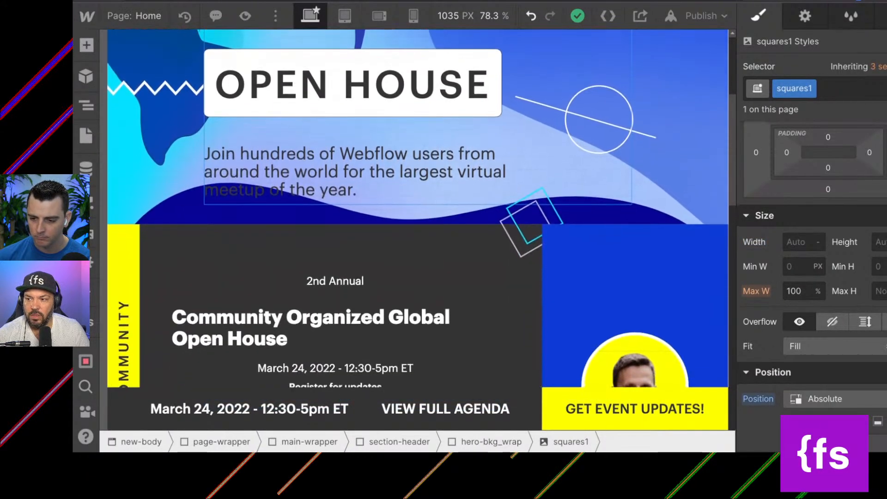
Rename the squares2 class of the decorative image in main-cta_updates-content to main-cta_squares.
left_click(519, 231)
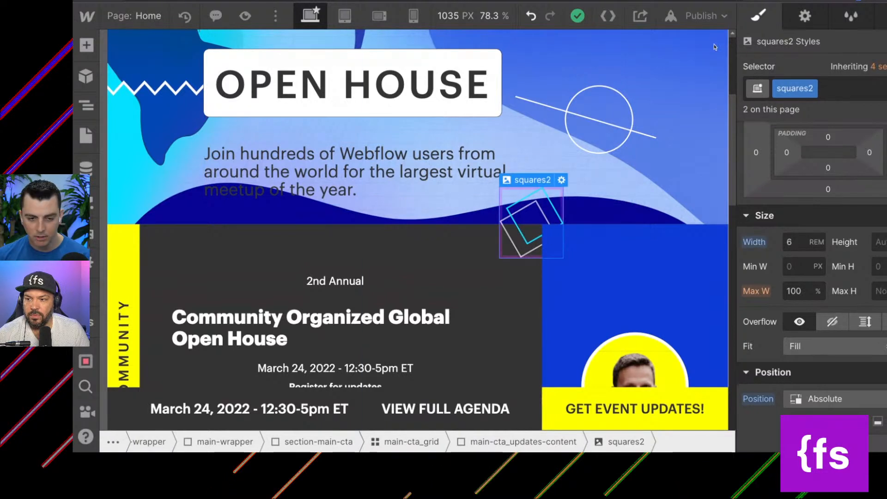
left_click(86, 105)
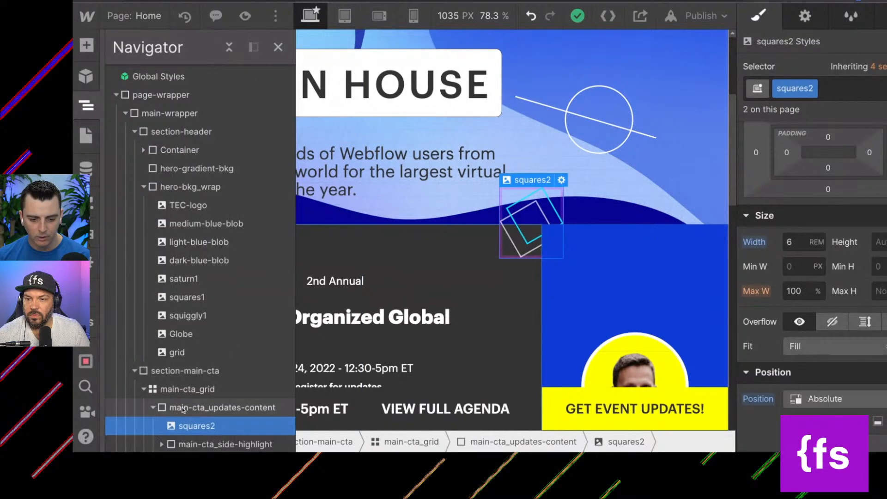
scroll(221, 406, "down", 5)
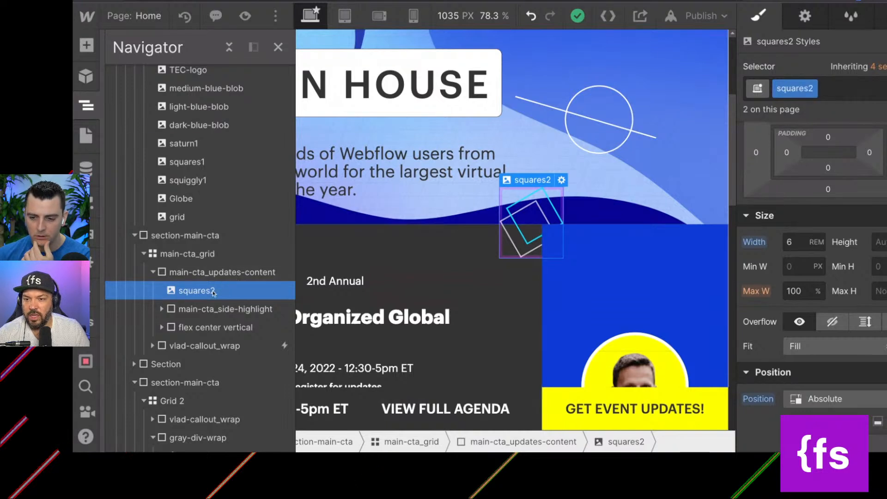
left_click(802, 89)
left_click(798, 111)
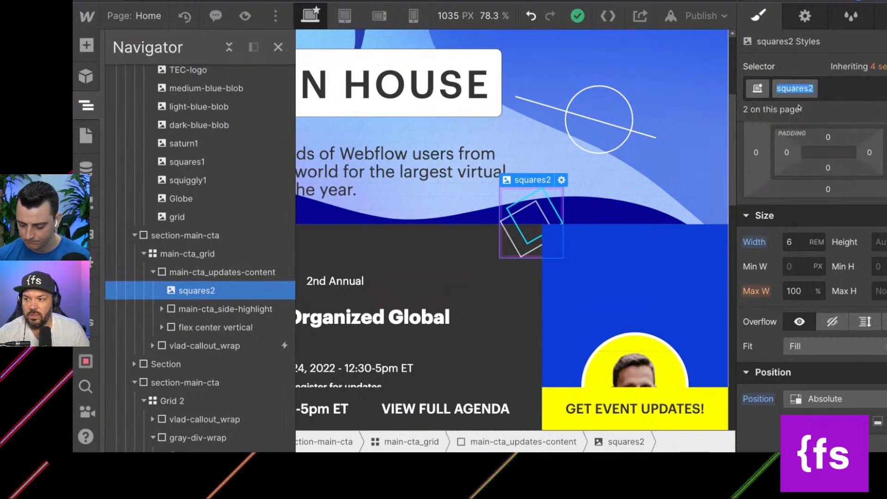
key("Left")
type("main")
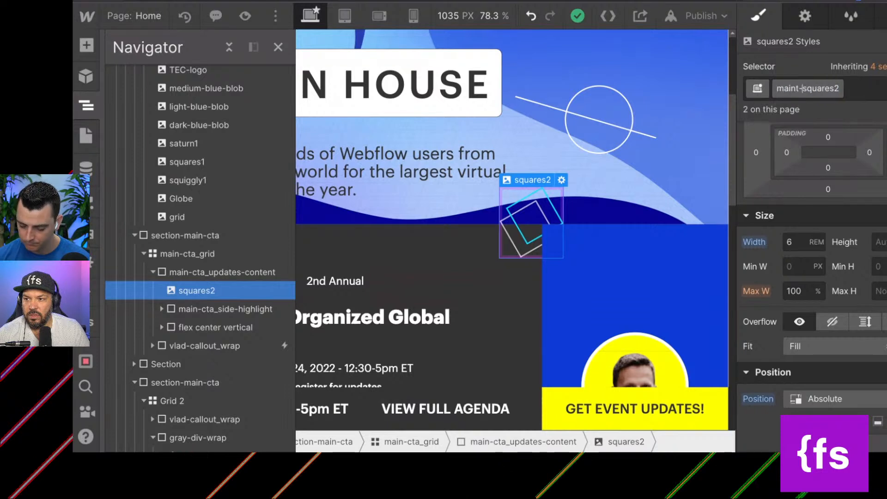
type("-cta_")
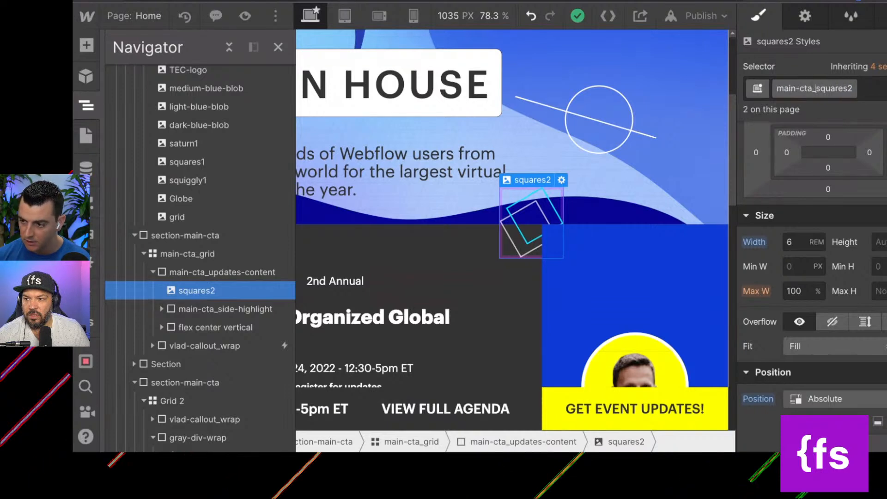
key("Return")
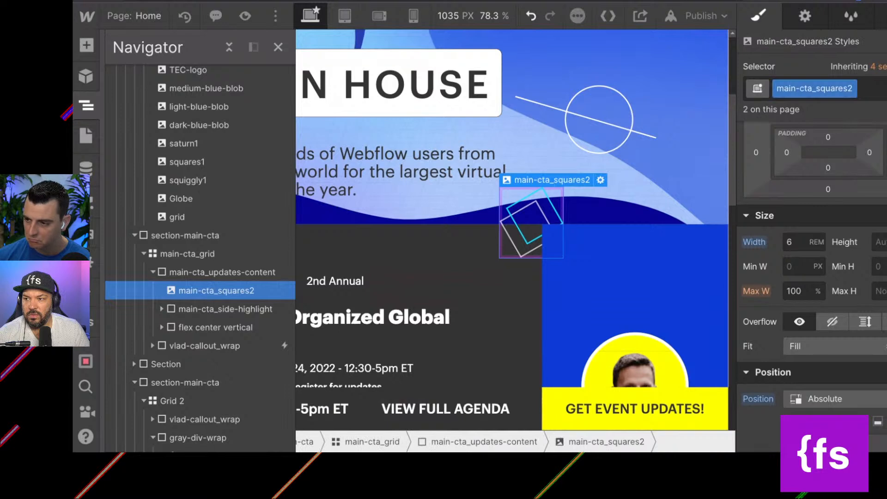
left_click(849, 89)
left_click(829, 112)
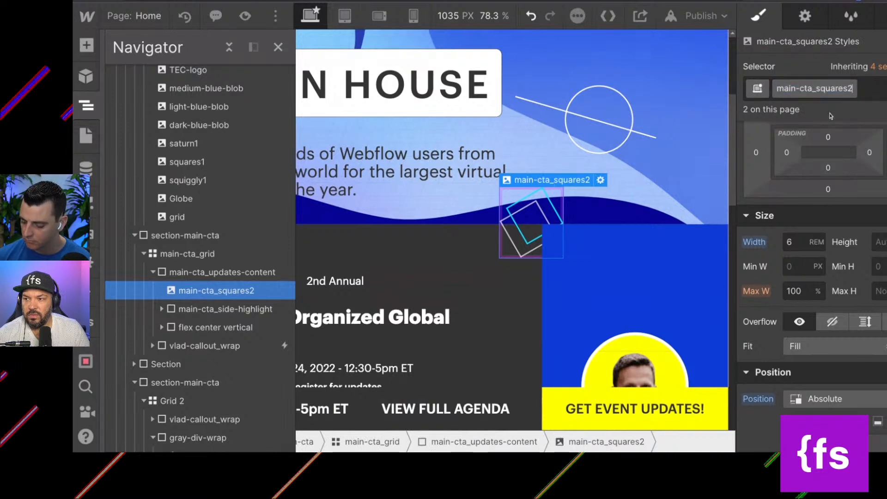
key("Return")
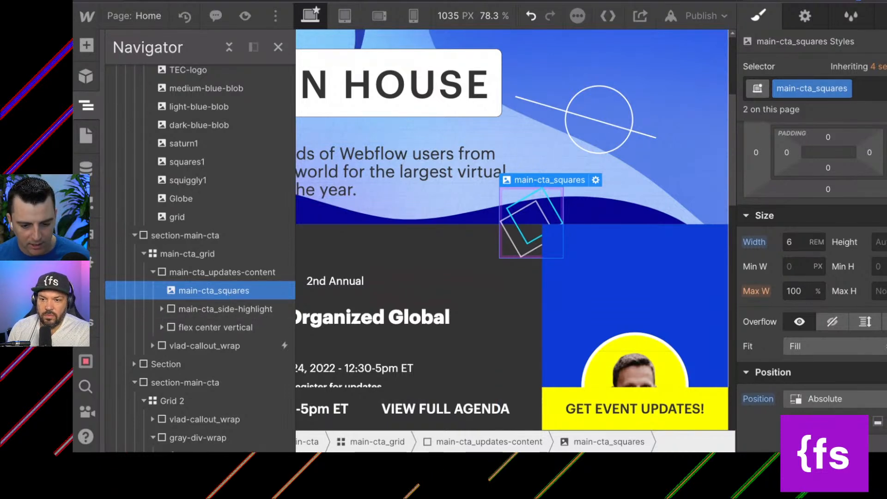
Examine the layout, size, typography and transform styles of the POWERED BY COMMUNITY text block inside main-cta_side-highlight.
left_click(225, 310)
left_click(162, 309)
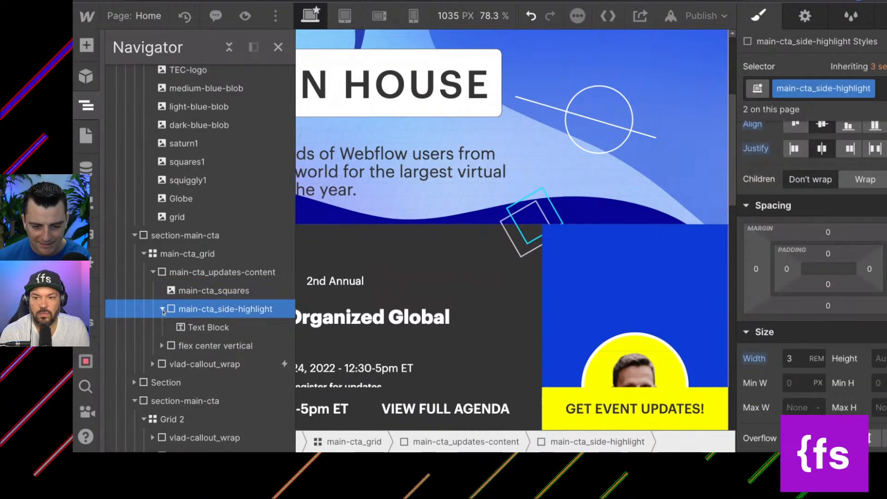
left_click(207, 308)
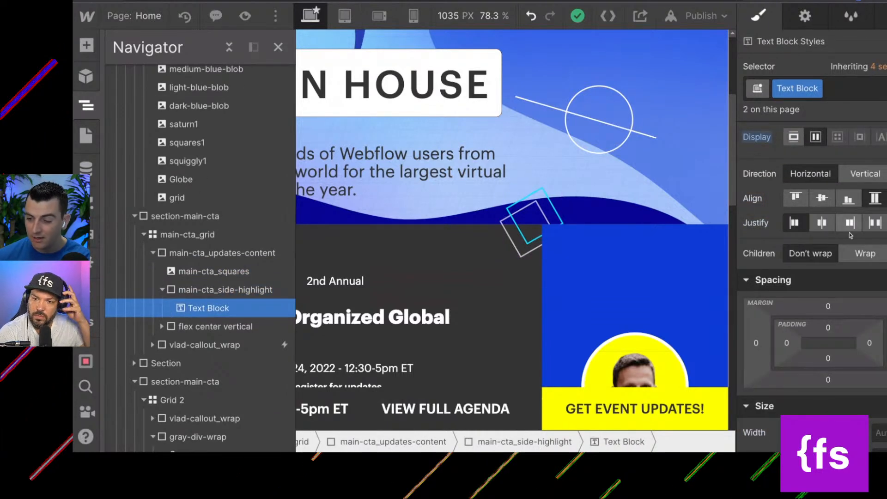
scroll(814, 167, "down", 1)
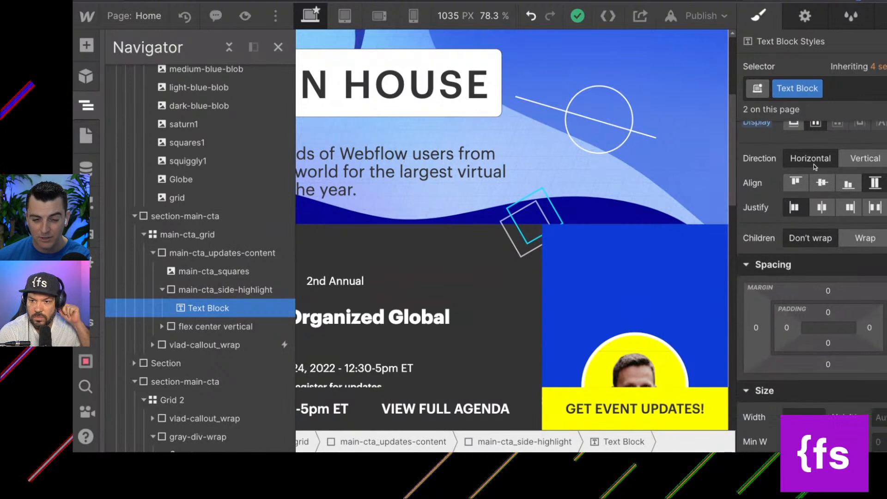
left_click(278, 46)
scroll(111, 336, "down", 3)
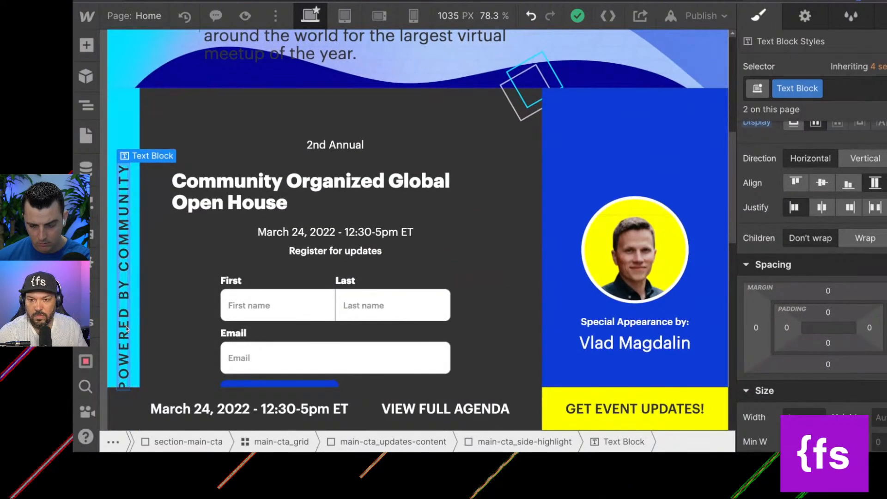
scroll(111, 336, "down", 1)
scroll(800, 156, "down", 8)
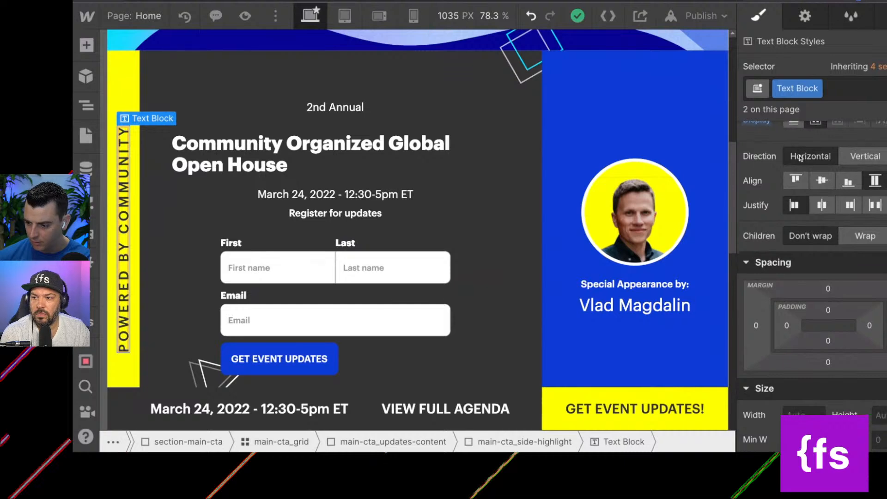
scroll(799, 155, "down", 12)
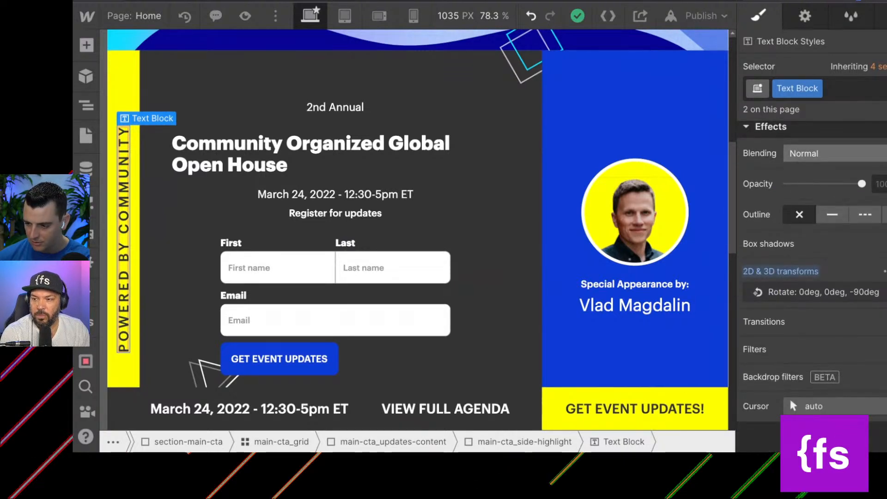
scroll(776, 270, "up", 12)
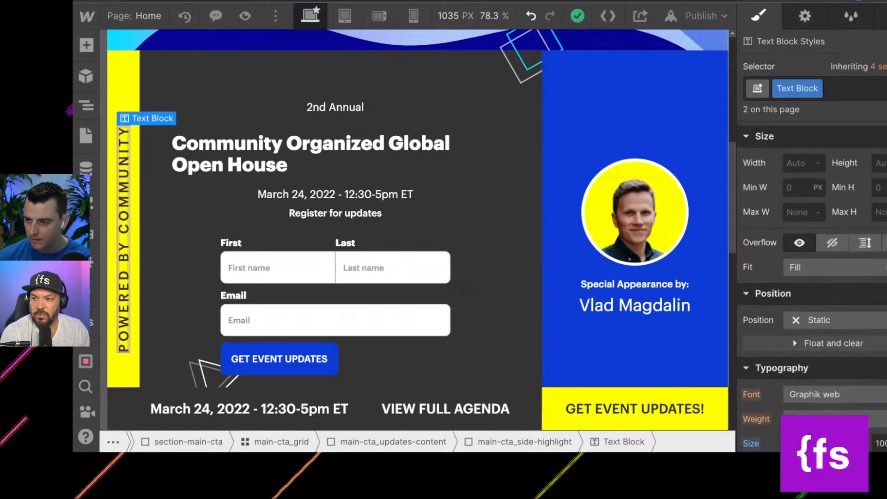
scroll(813, 277, "up", 6)
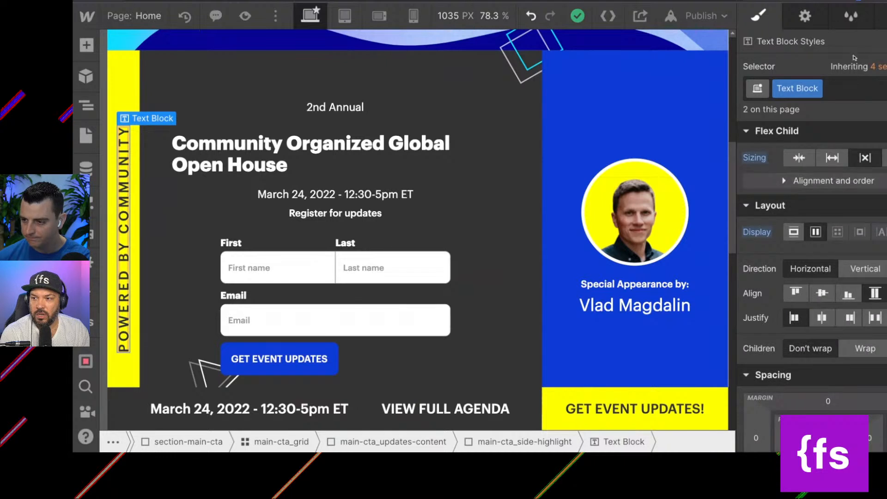
Rename the Text Block class of the POWERED BY COMMUNITY text to main-cta_vertical-text.
left_click(817, 89)
left_click(800, 109)
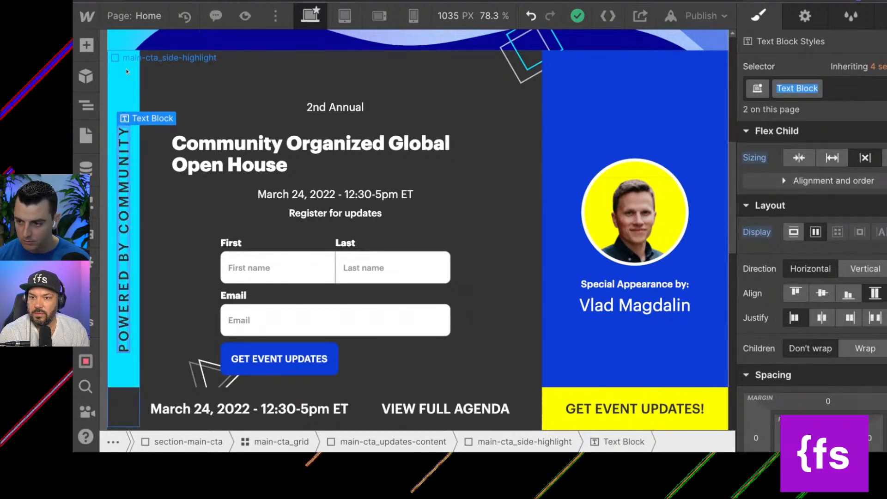
type("main-")
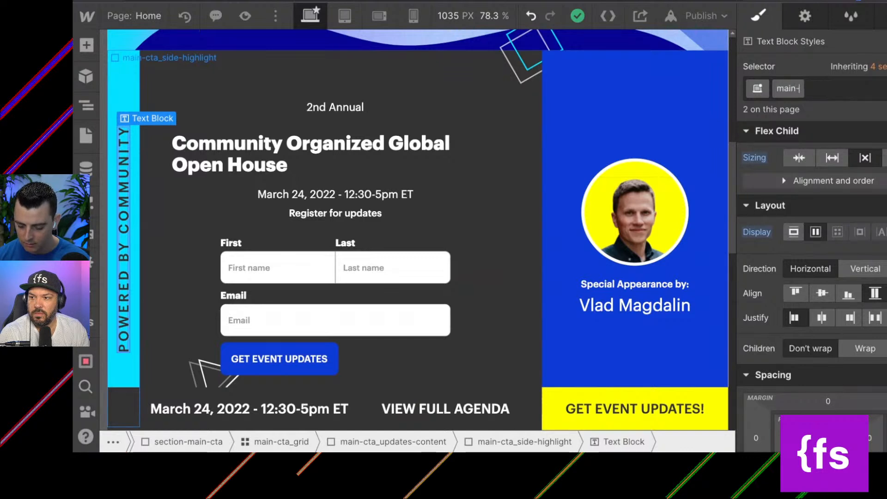
type("cta_vertical-text")
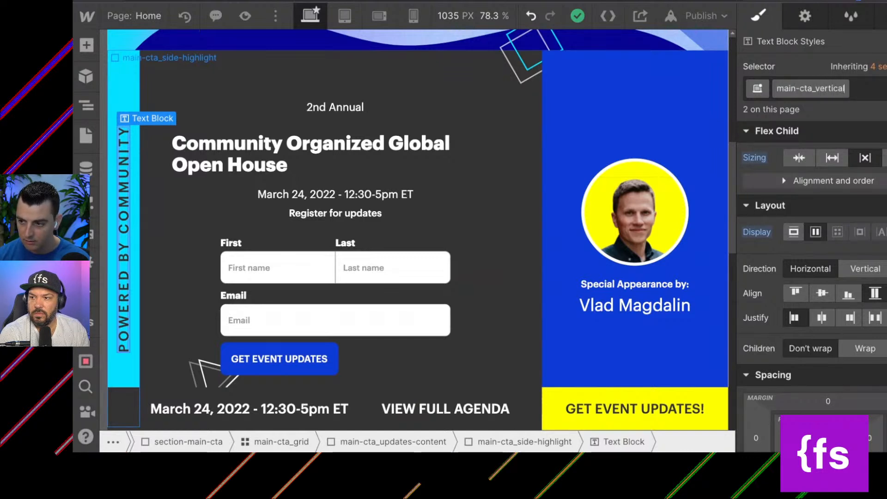
key("Return")
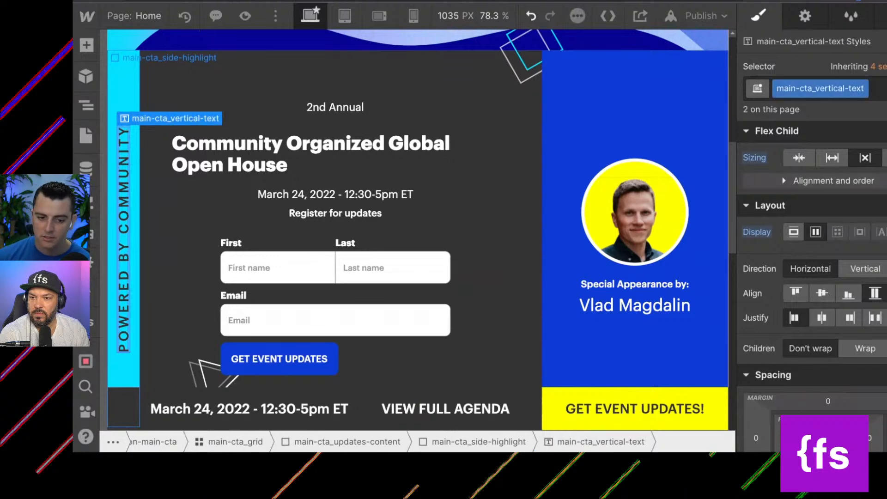
Examine the contents of main-cta_side-highlight and the children and flex layout styles of the neighbouring flex center vertical div.
key("Up")
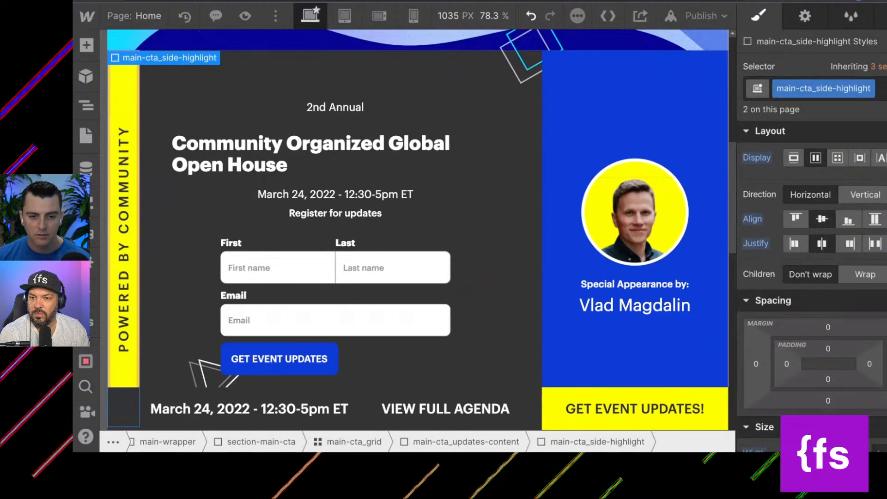
left_click(86, 106)
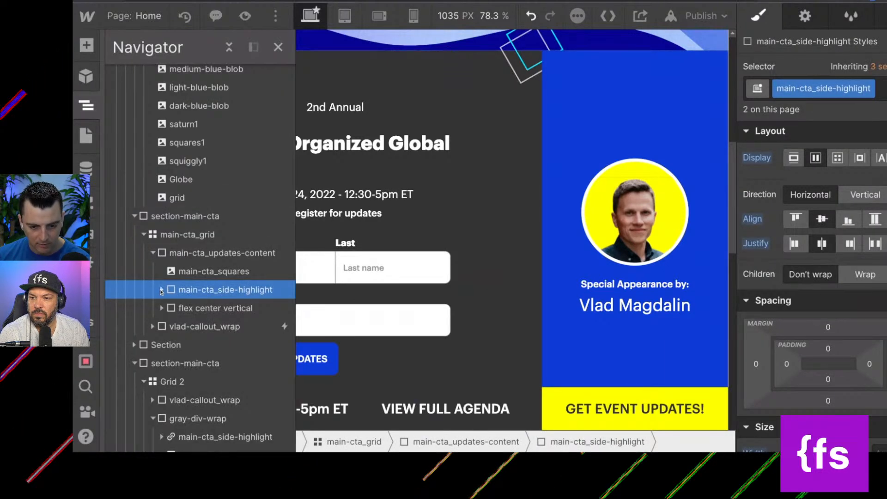
left_click(162, 290)
left_click(161, 327)
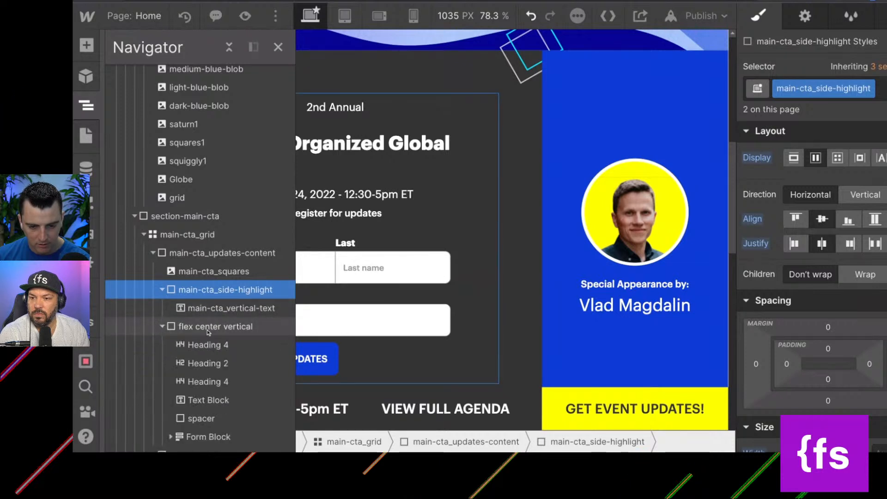
left_click(207, 327)
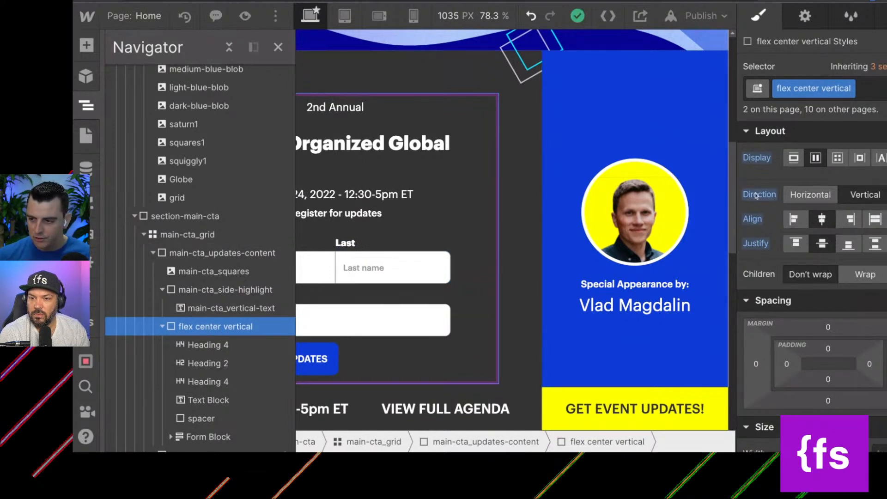
scroll(780, 190, "down", 2)
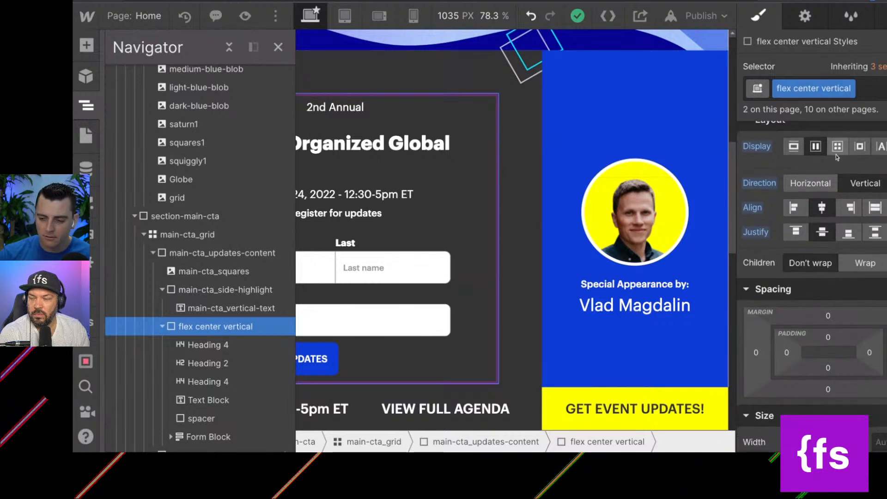
scroll(781, 190, "up", 2)
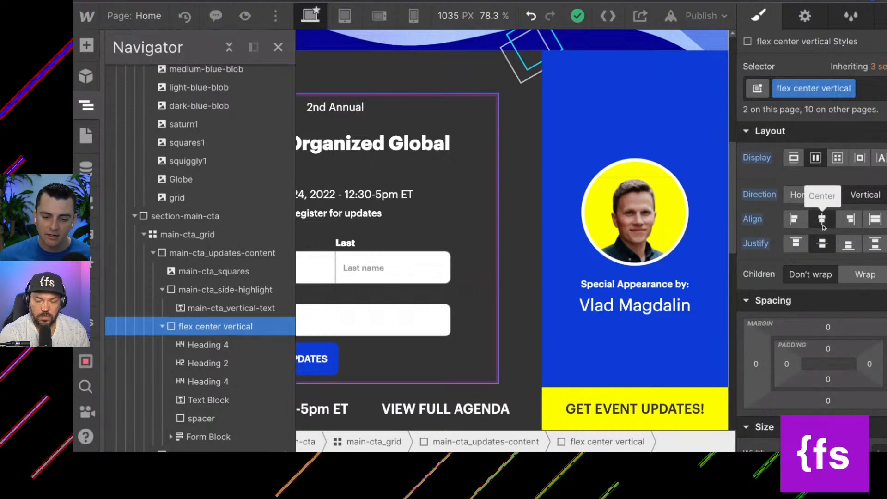
left_click(867, 91)
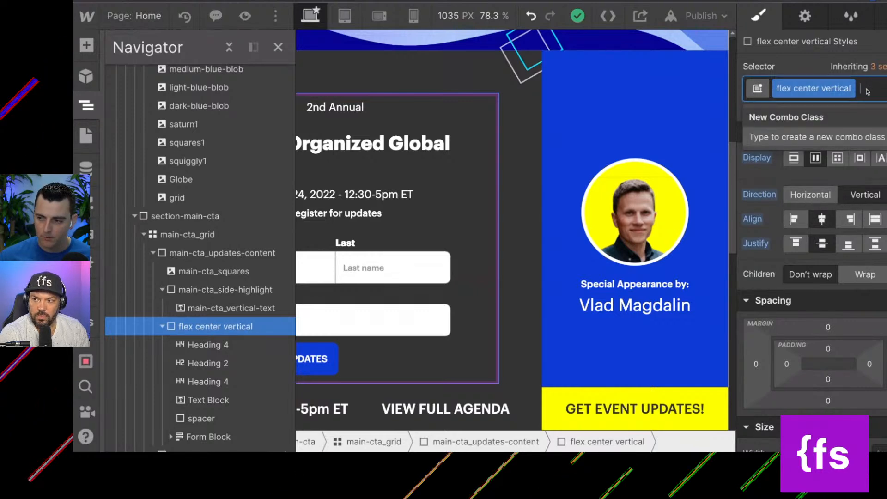
Try start justification and end alignment on flex center vertical at the mobile portrait breakpoint, and undo both changes.
left_click(413, 16)
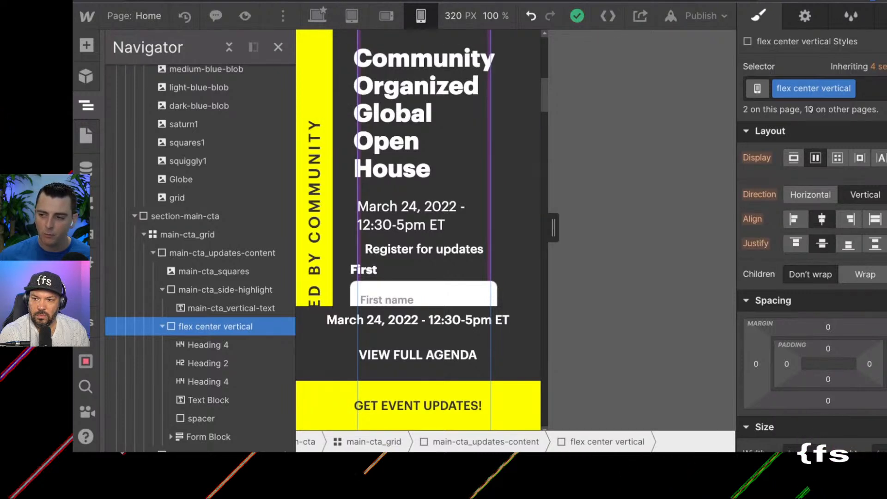
left_click(797, 244)
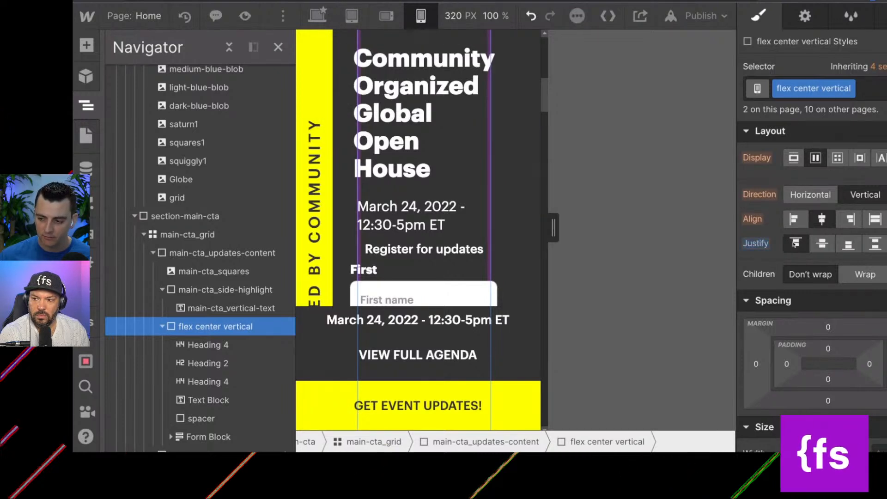
left_click(857, 223)
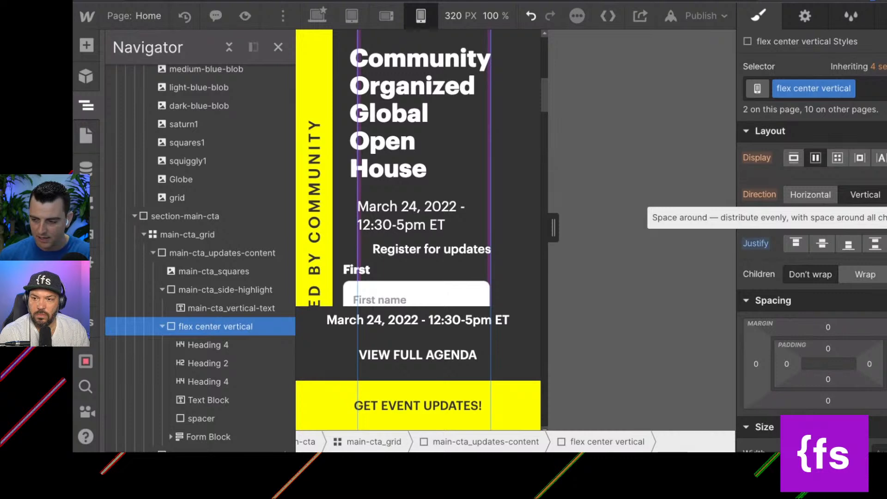
key("ctrl+z")
key("ctrl+z")
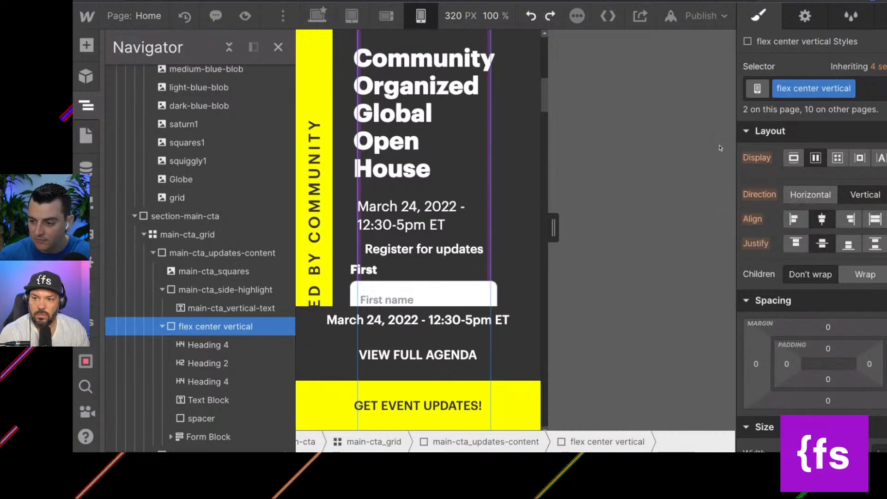
left_click(317, 16)
left_click(277, 46)
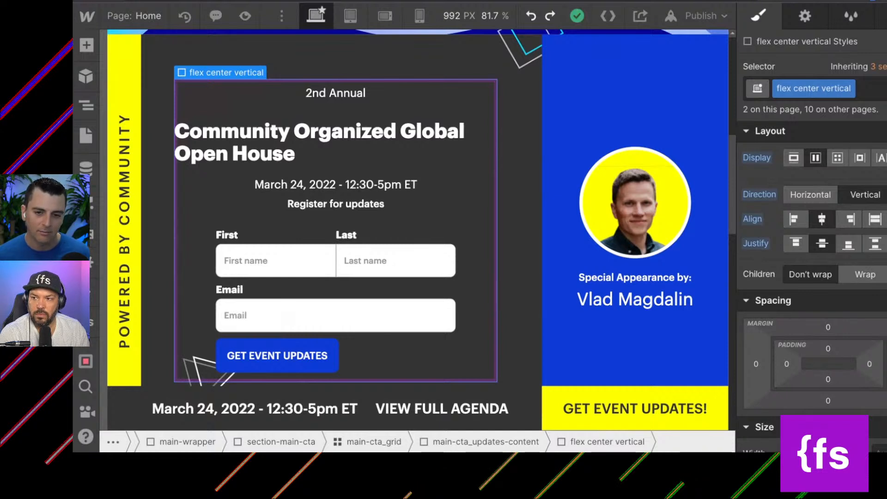
Rename the main-cta_updates-content class of the div inside main-cta_grid to main-cta_updates-box.
left_click(86, 106)
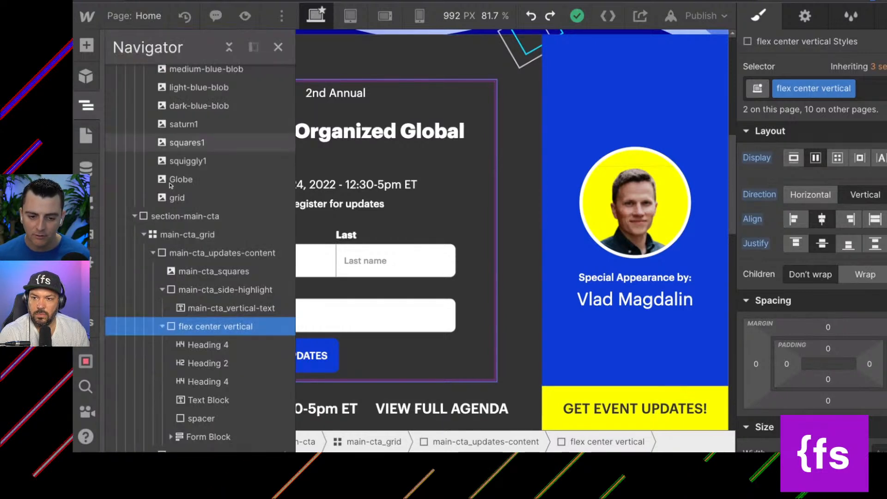
scroll(180, 328, "down", 3)
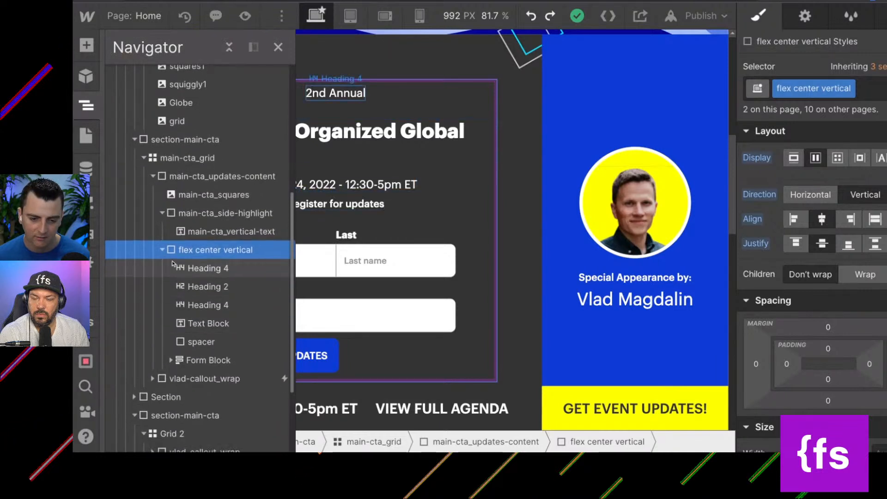
left_click(240, 176)
left_click(879, 90)
left_click(862, 110)
key("ctrl+c")
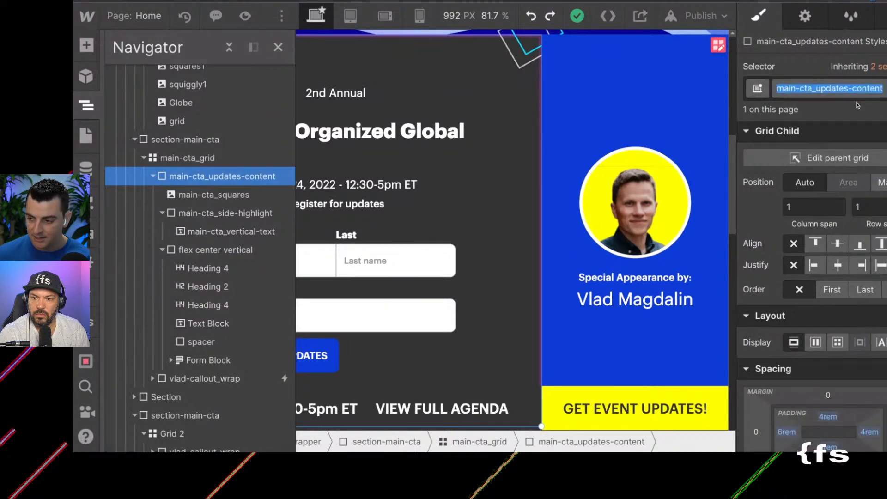
key("Right")
key("BackSpace")
key("BackSpace")
key("BackSpace")
key("BackSpace")
key("BackSpace")
key("BackSpace")
key("BackSpace")
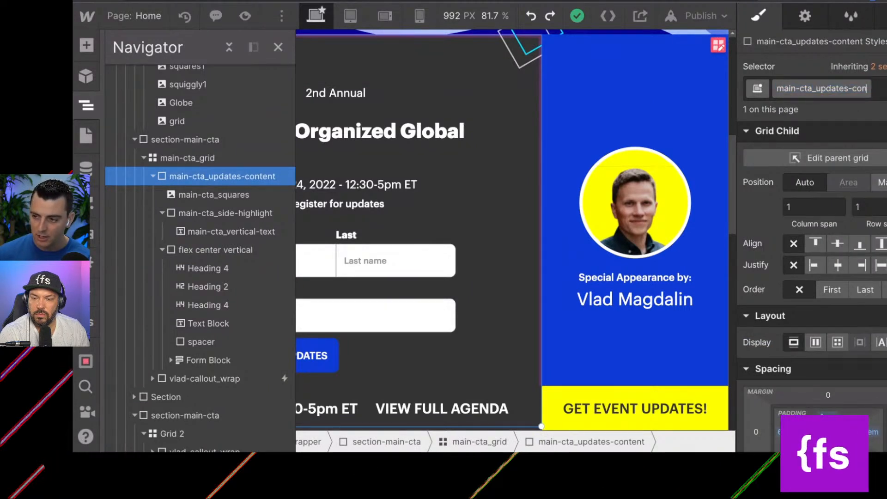
type("-box")
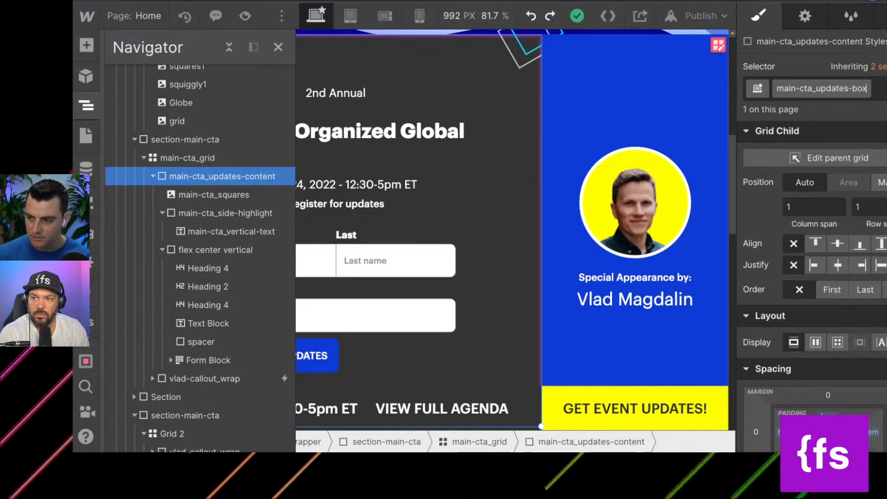
key("Return")
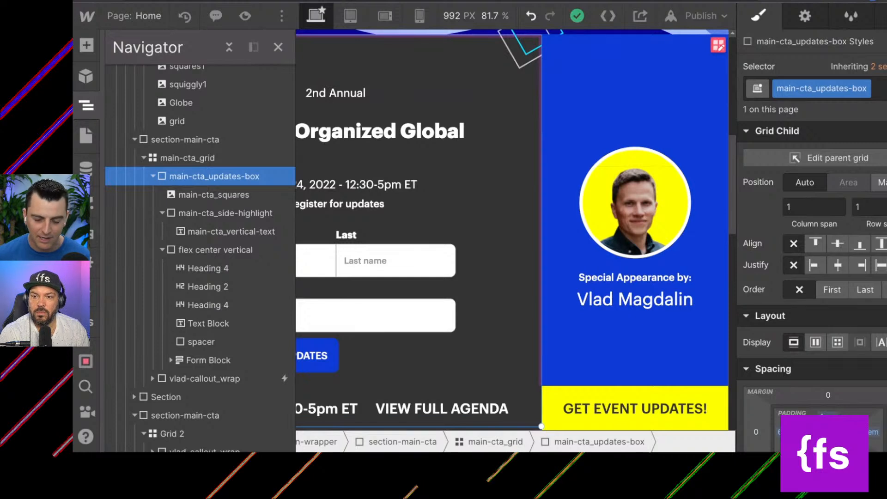
Duplicate the flex center vertical class on the div inside main-cta_updates-box and name the copy main-cta_updates-content.
left_click(198, 248)
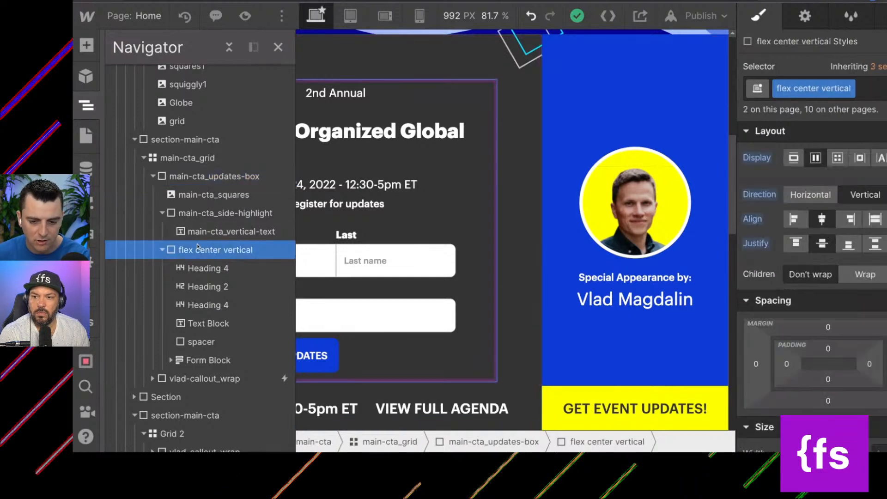
mouse_move(850, 91)
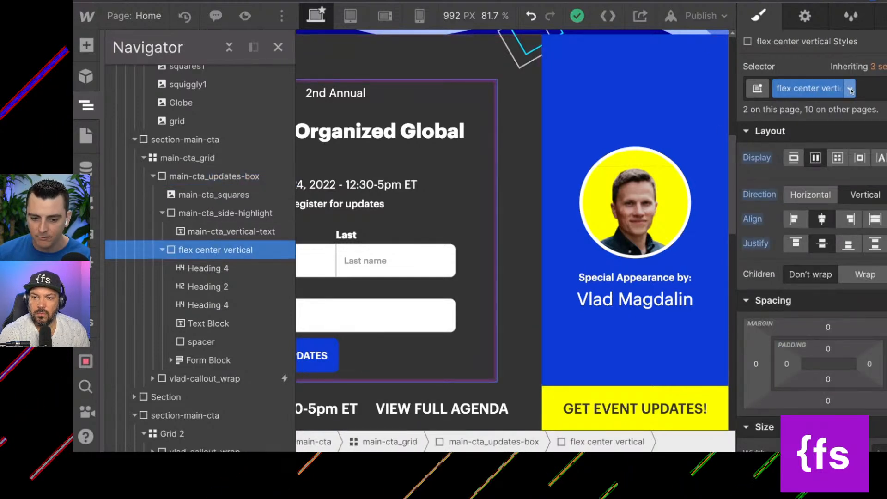
left_click(850, 90)
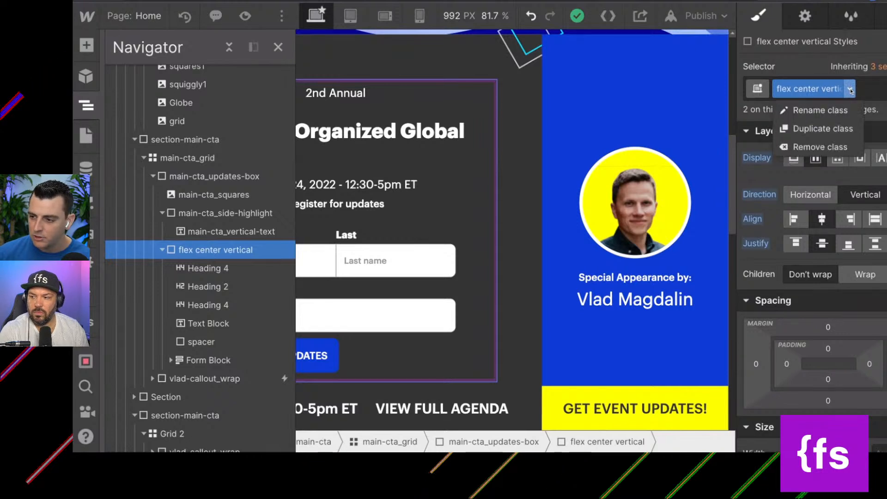
left_click(841, 128)
type("maint")
key("ctrl+v")
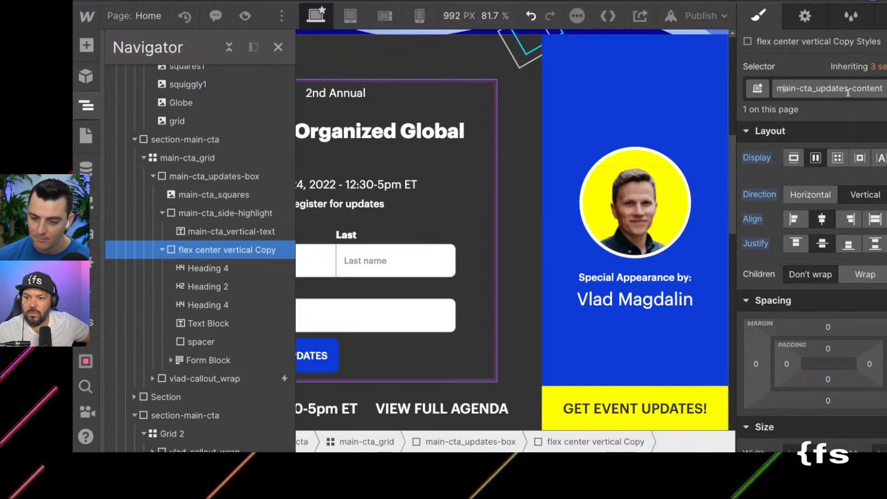
key("Return")
Inspect the class and spacing styles of the three headings inside main-cta_updates-content.
left_click(204, 269)
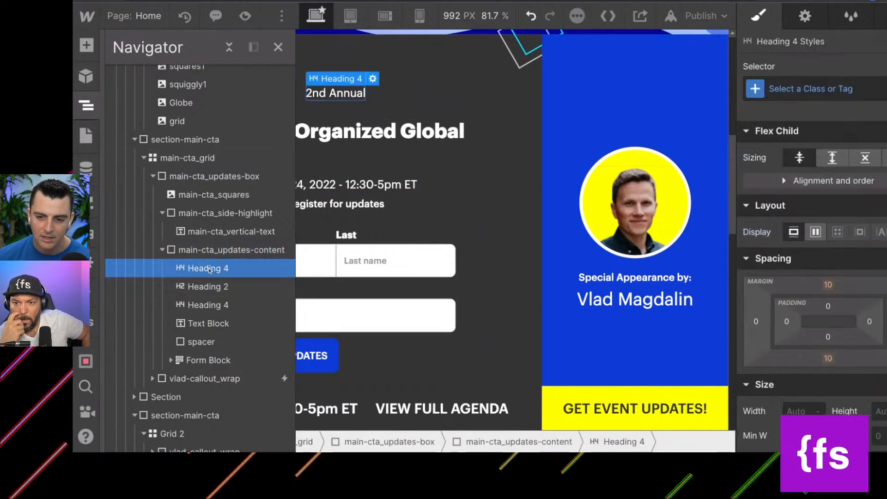
left_click(205, 285)
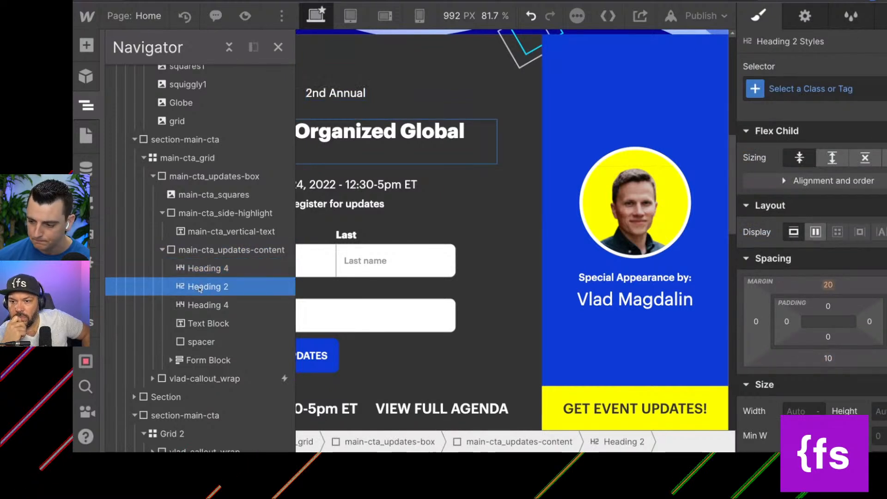
left_click(197, 307)
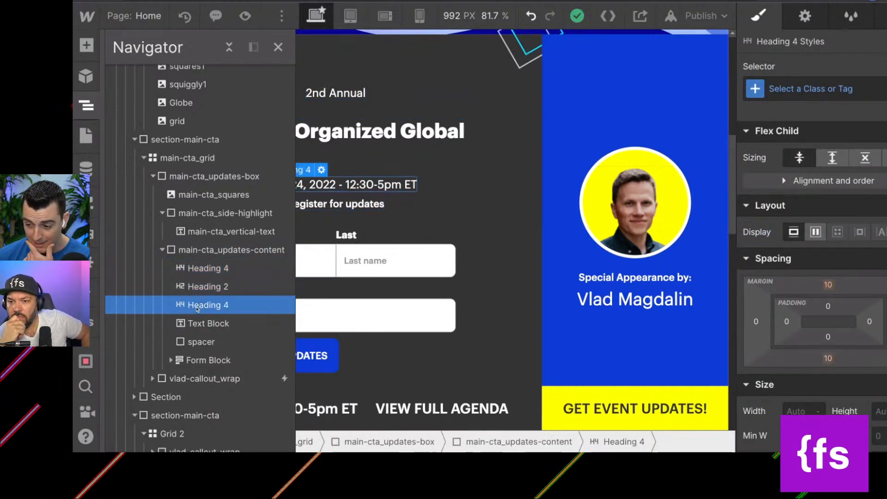
Try a top margin of 0 on the All H4 Headings tag through the 2nd Annual heading, and undo it.
left_click(203, 268)
left_click(845, 89)
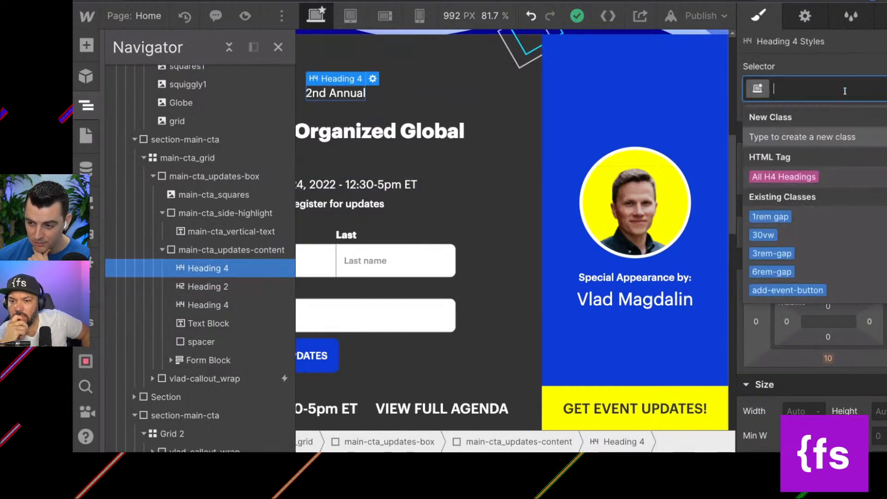
left_click(802, 178)
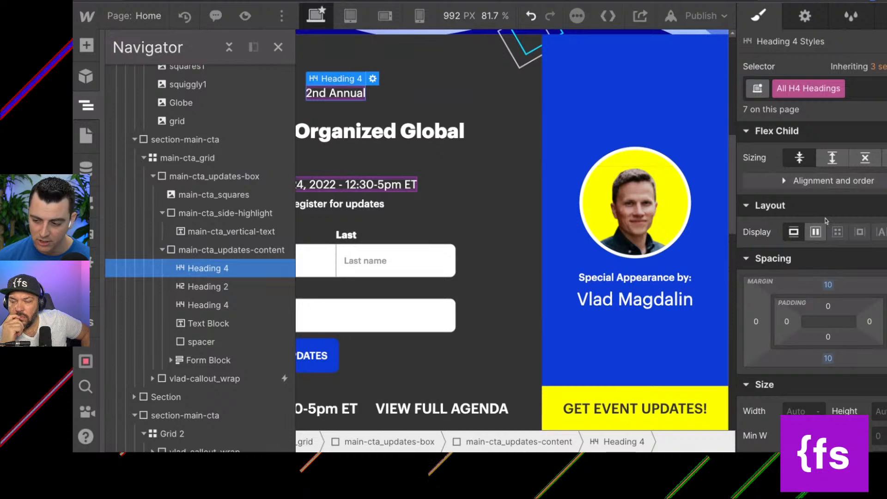
left_click(828, 285)
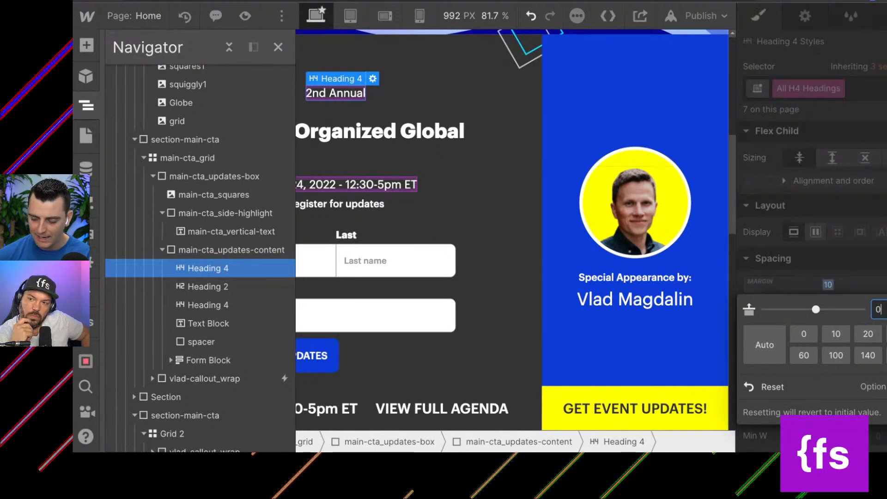
type("0")
key("Return")
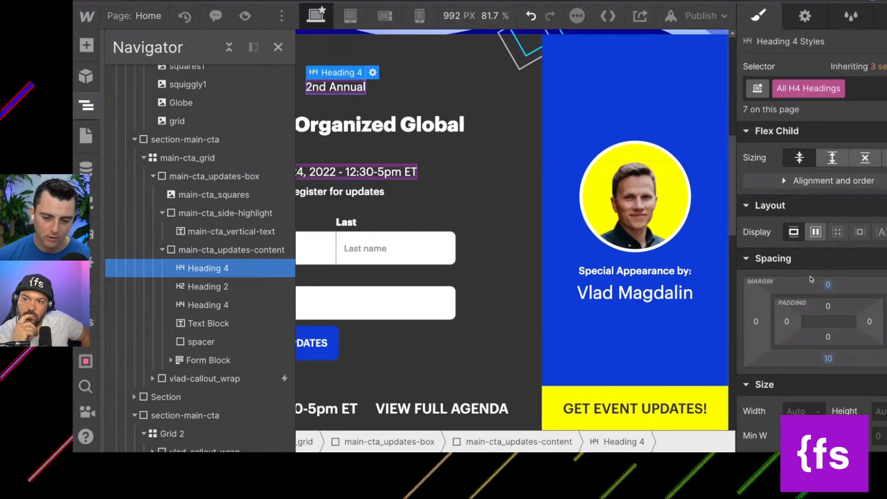
key("ctrl+z")
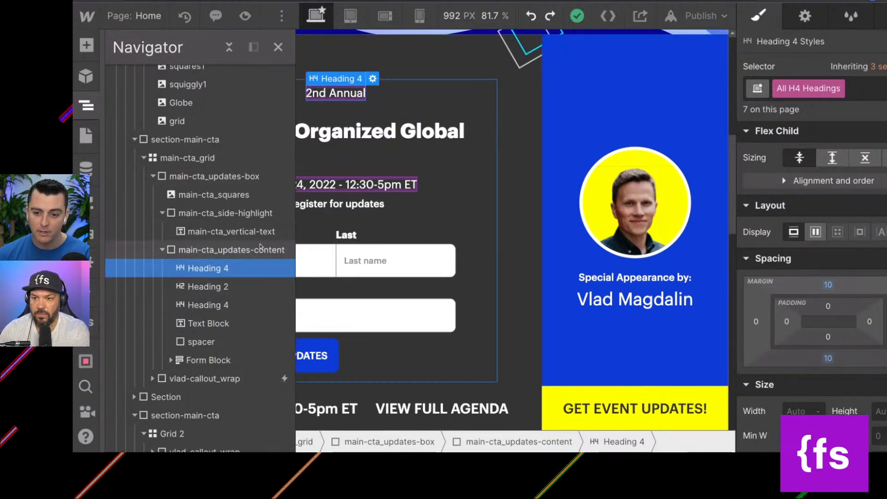
Check the main-cta_updates-content div, its Heading 2 and the event date heading for applied classes.
left_click(212, 250)
left_click(206, 286)
left_click(204, 305)
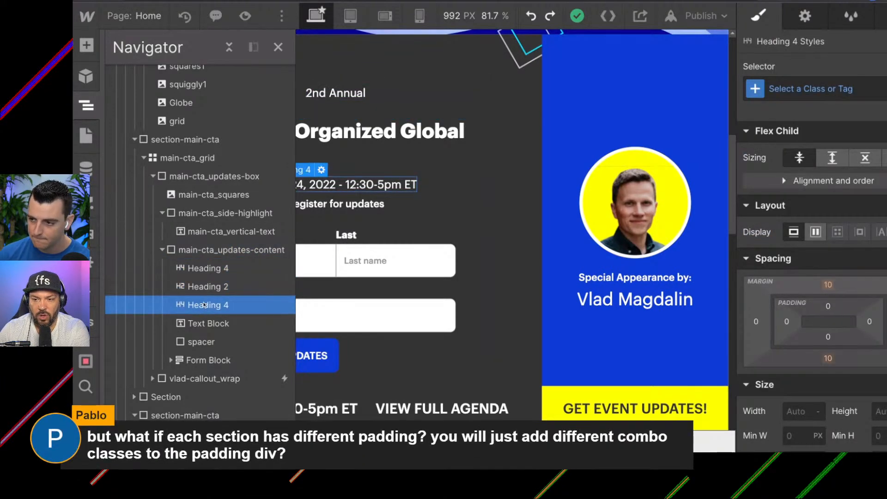
Try a padding of 9.5rem on all four sides of main-cta_updates-box, and undo it.
left_click(207, 287)
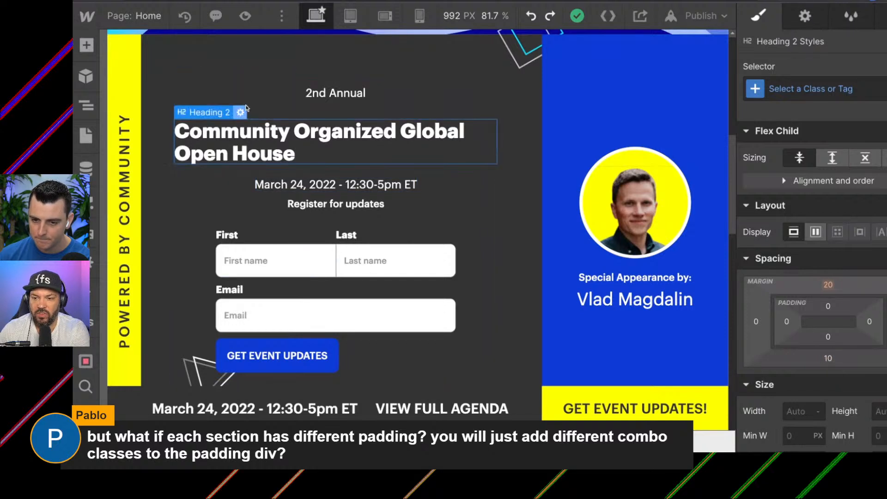
left_click(257, 95)
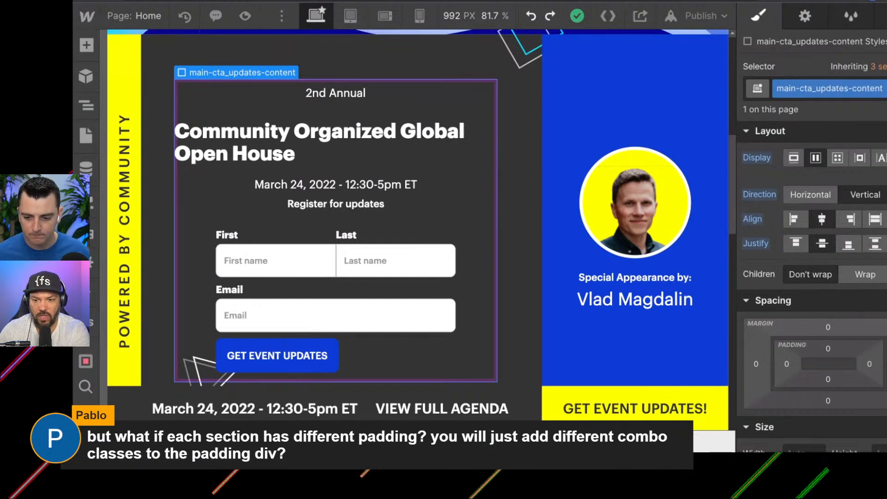
left_click(535, 274)
scroll(853, 349, "down", 2)
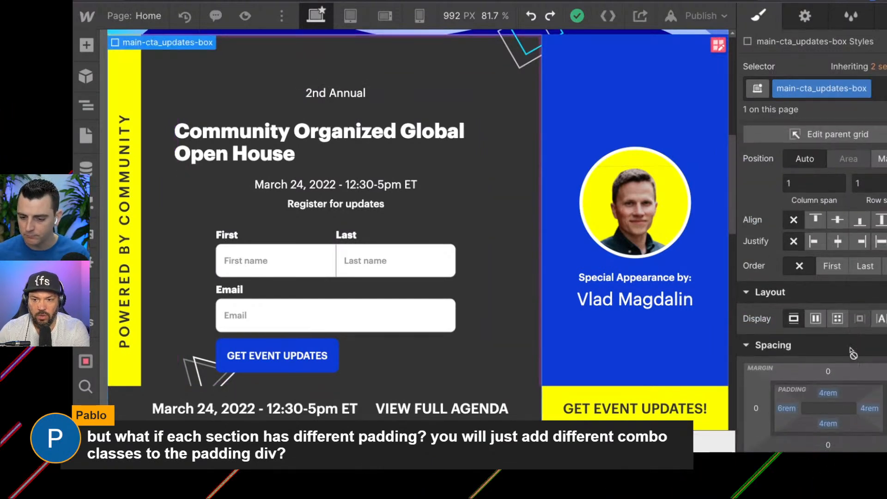
left_click_drag(856, 347, 864, 349)
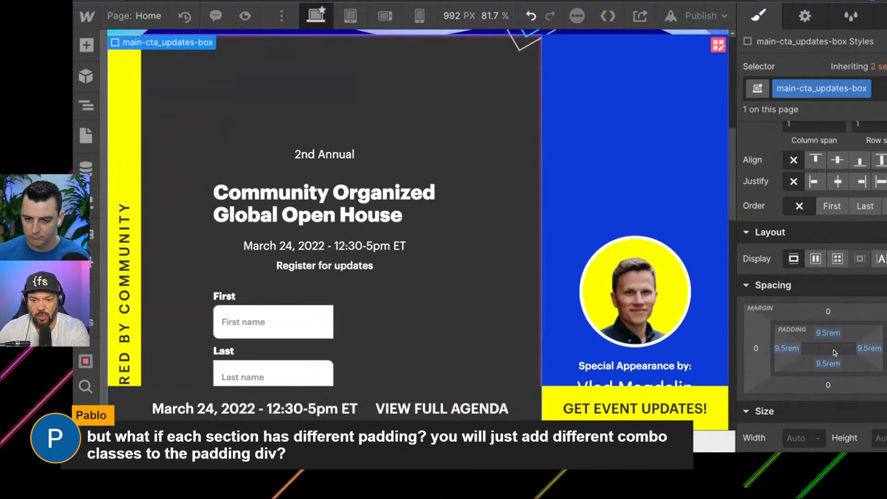
key("ctrl+z")
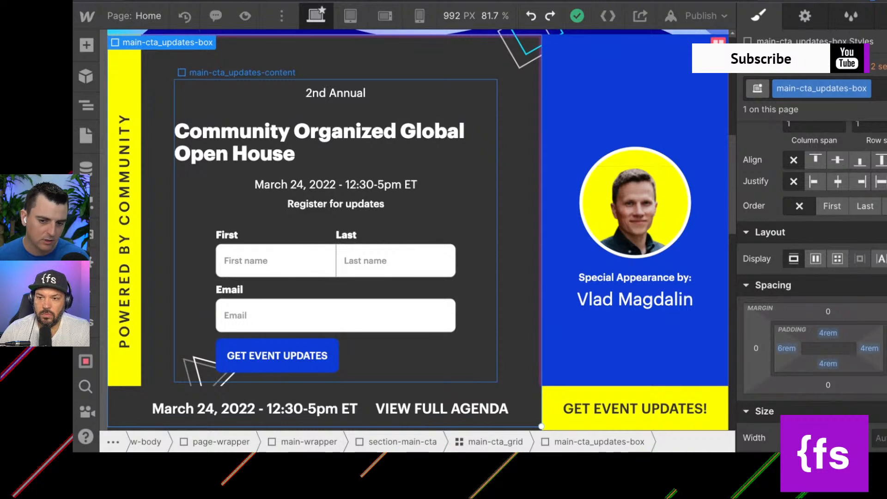
Check the main-cta_updates-content div and its headings and text block for applied classes and spacing.
left_click(265, 110)
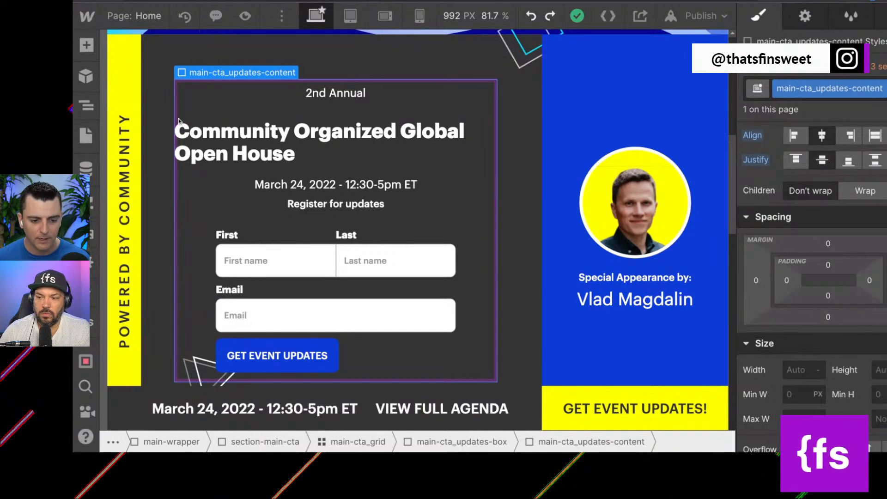
left_click(86, 106)
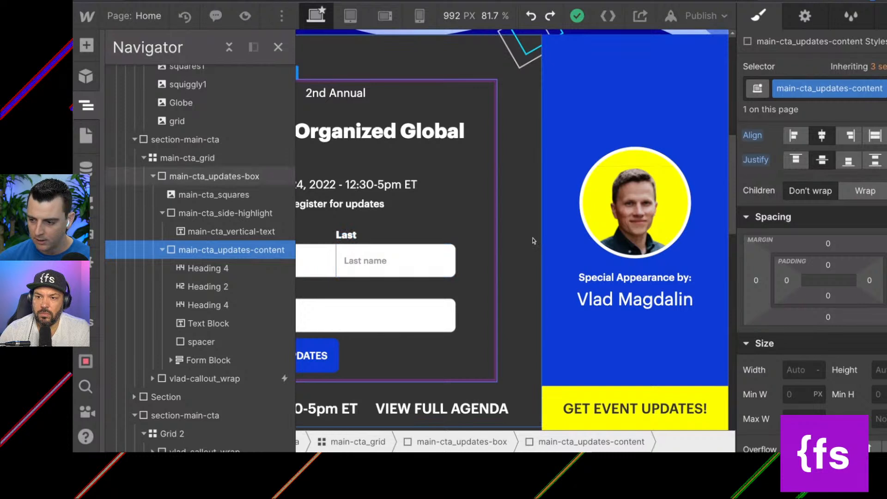
left_click(221, 307)
left_click(215, 286)
left_click(214, 267)
scroll(215, 267, "down", 1)
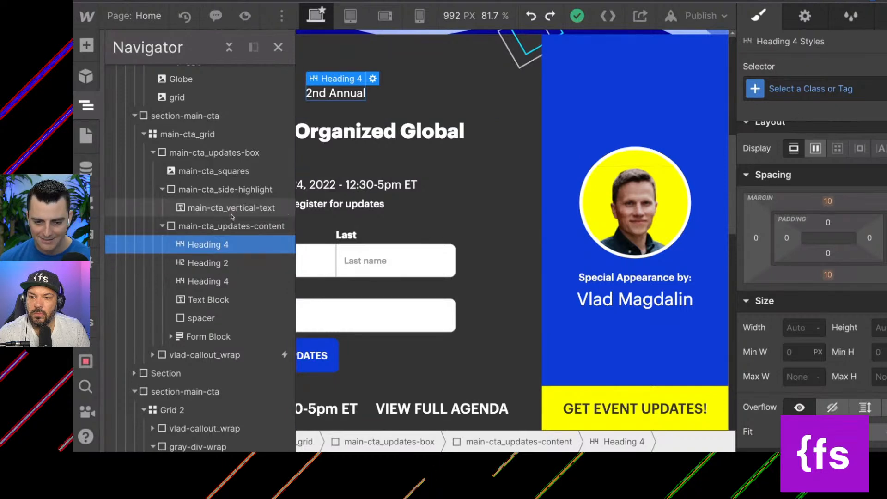
left_click(199, 263)
left_click(194, 281)
left_click(199, 298)
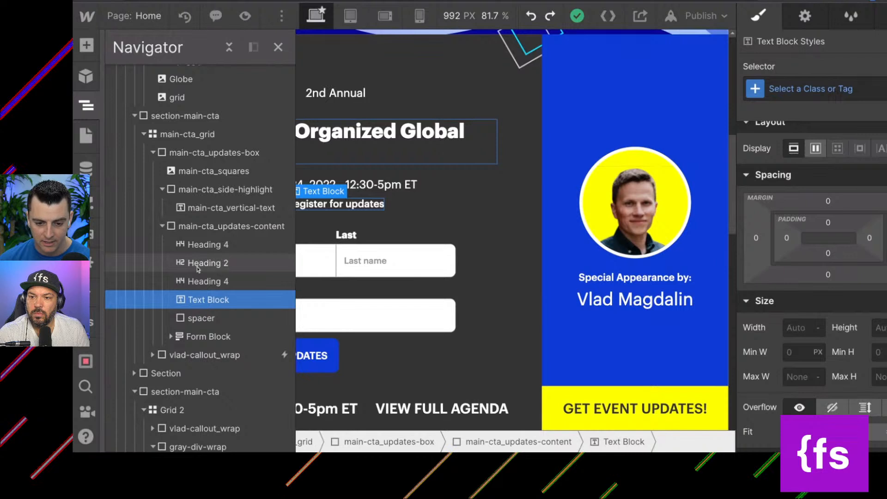
Delete the small spacer above the Form Block and add a new Div Block inside main-cta_updates-content.
scroll(198, 269, "down", 3)
left_click(199, 223)
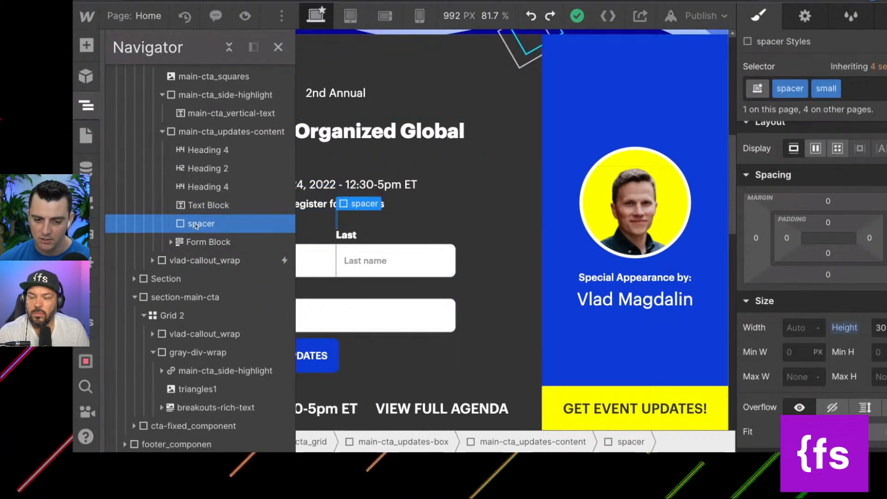
key("Delete")
left_click(216, 133)
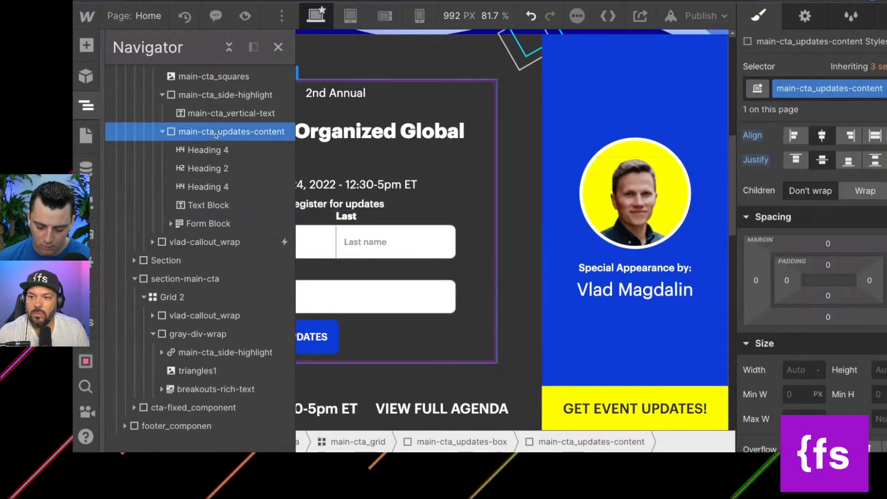
key("a")
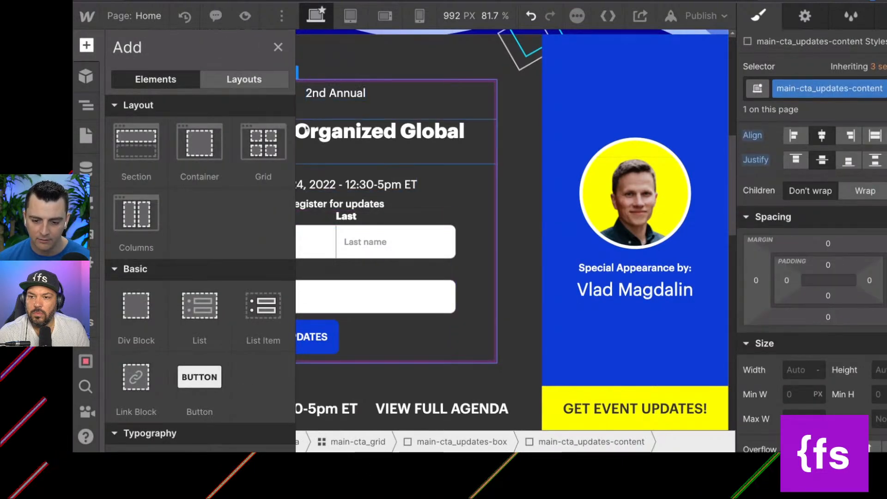
left_click(157, 303)
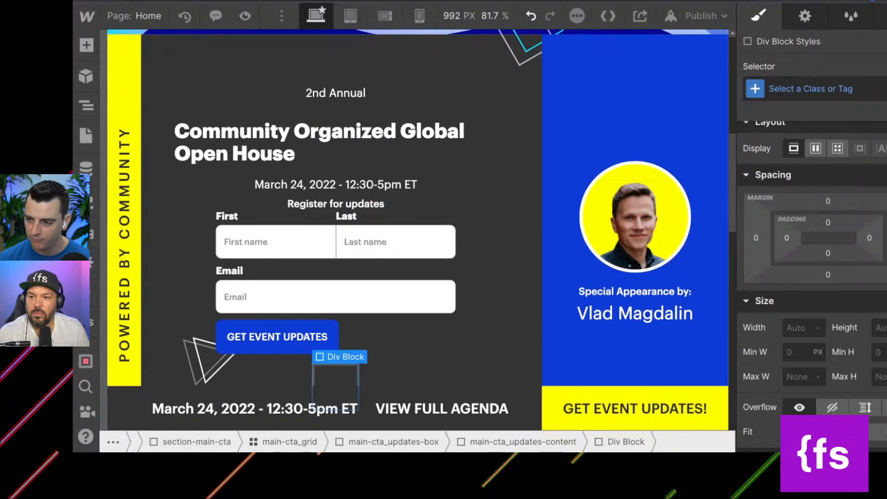
Apply the existing margin-top class and the margin-medium combo class to the new Div Block.
left_click(839, 94)
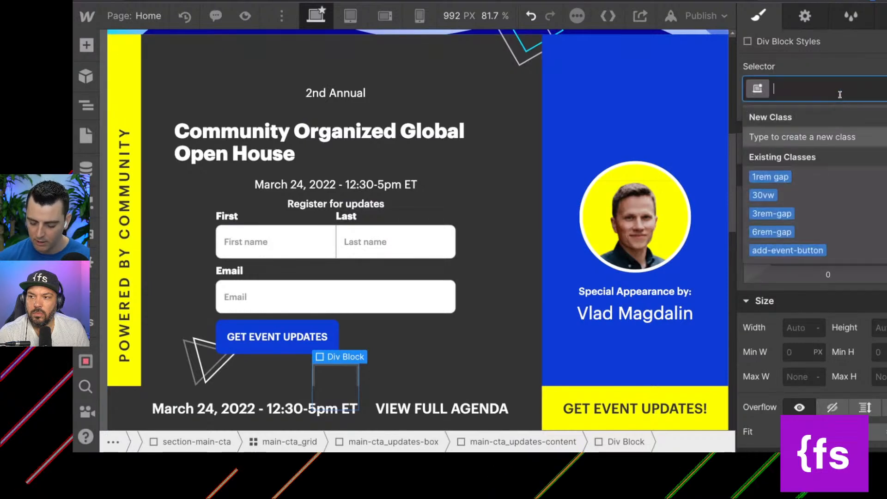
type("margin0-")
key("BackSpace")
key("BackSpace")
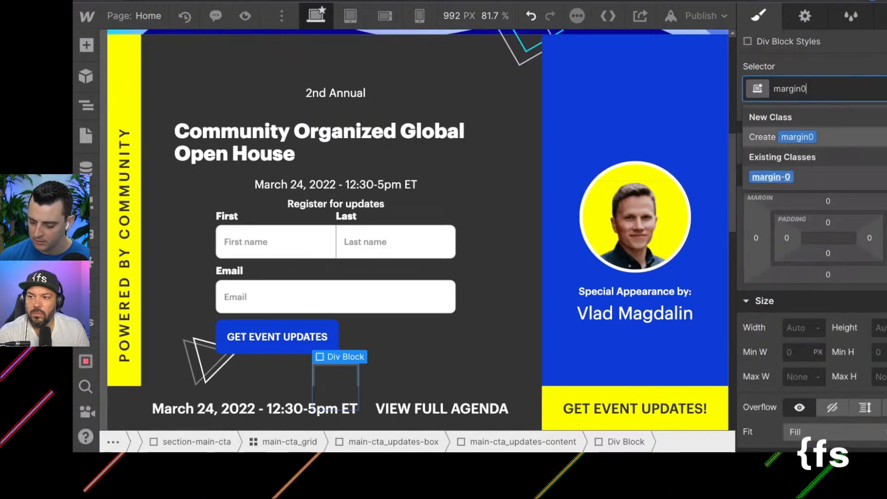
type("-top")
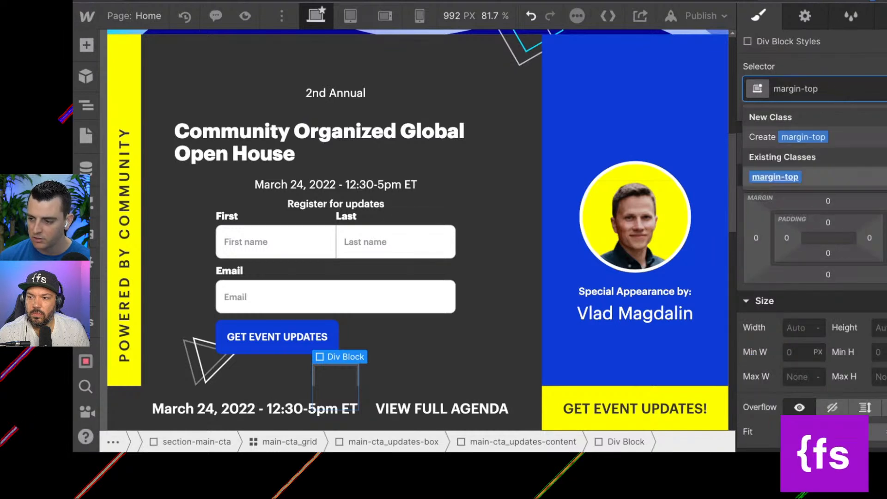
key("Return")
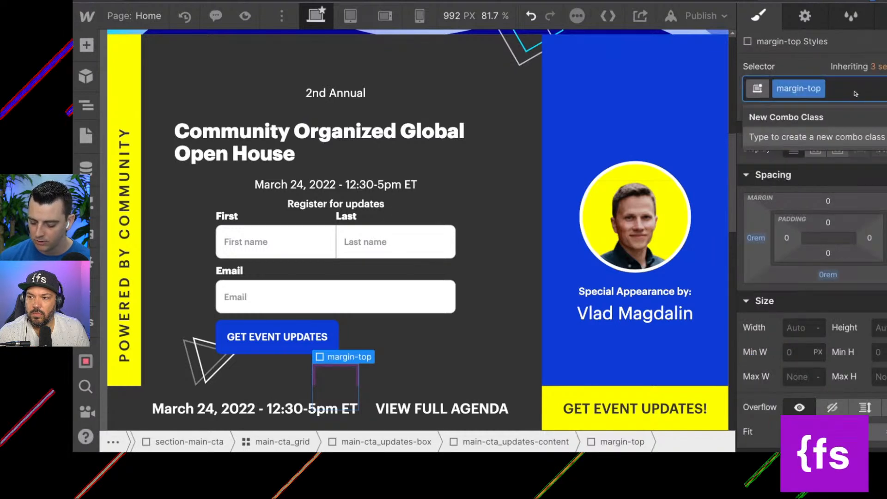
type("margin-")
type("ed")
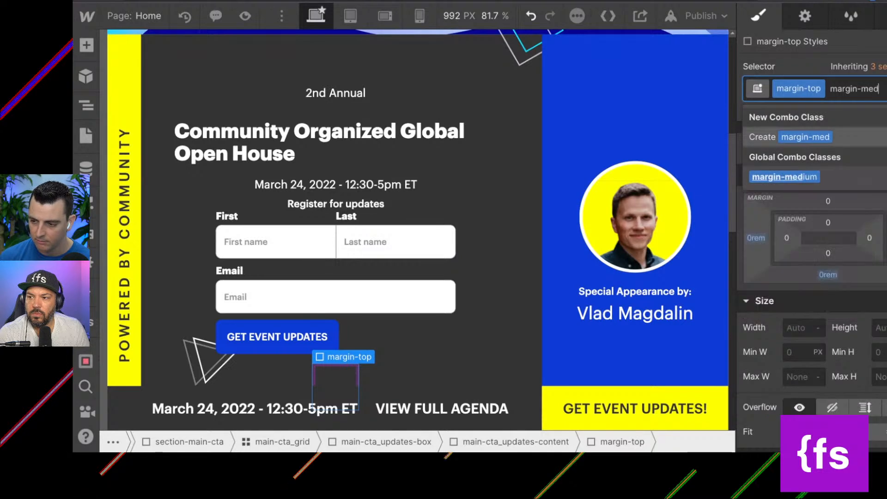
key("Down")
key("Return")
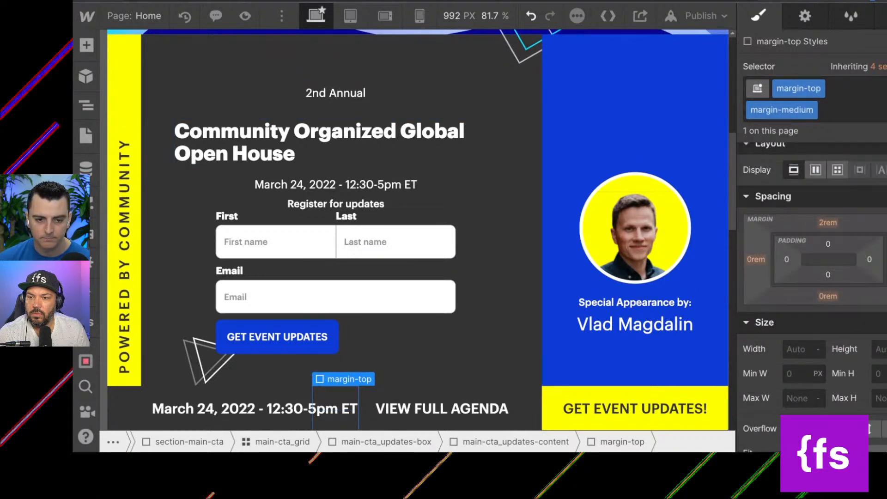
Nest the Form Block inside the margin-top div, directly below the Text Block.
left_click(82, 104)
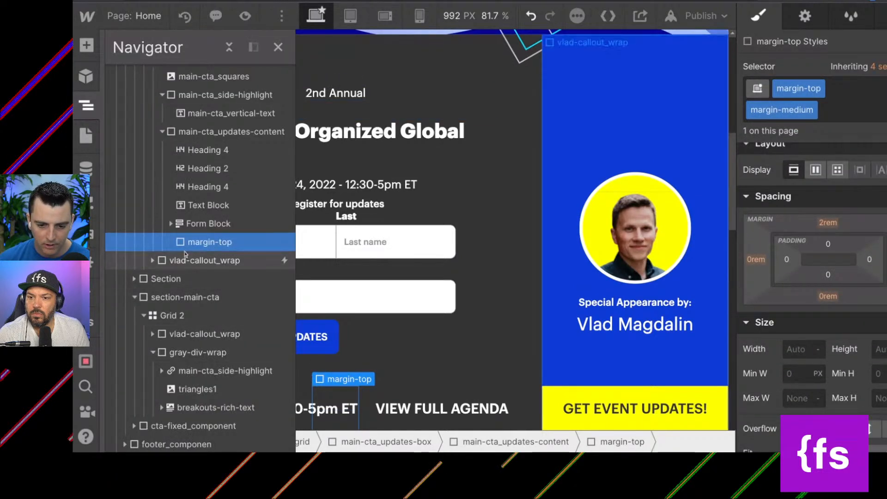
left_click_drag(194, 226, 201, 244)
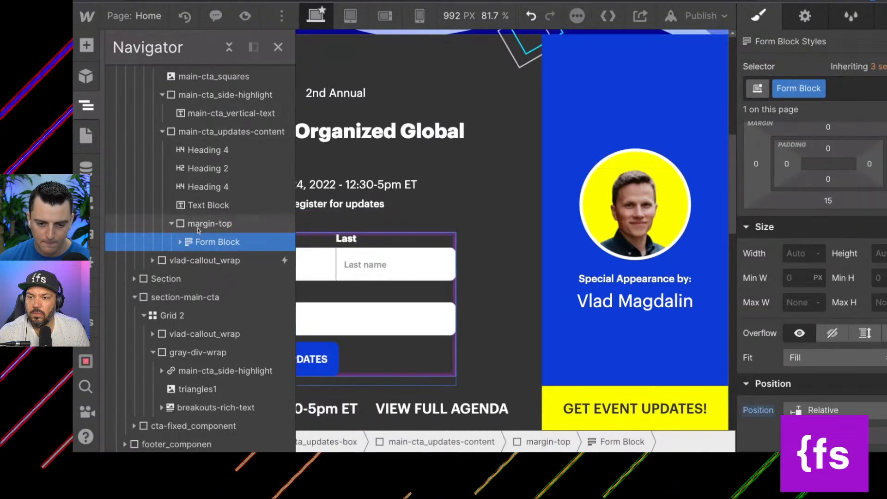
left_click(198, 229)
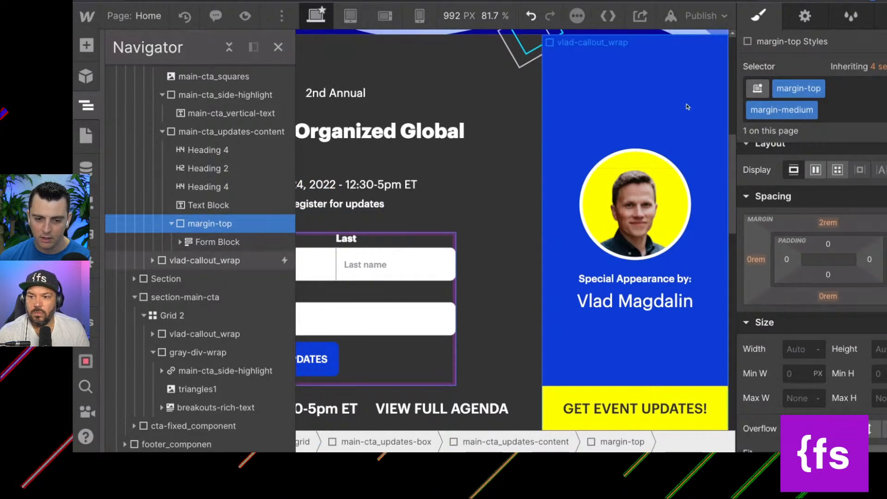
Try a top margin of 3rem directly on the Form Block class, and undo it.
left_click(198, 245)
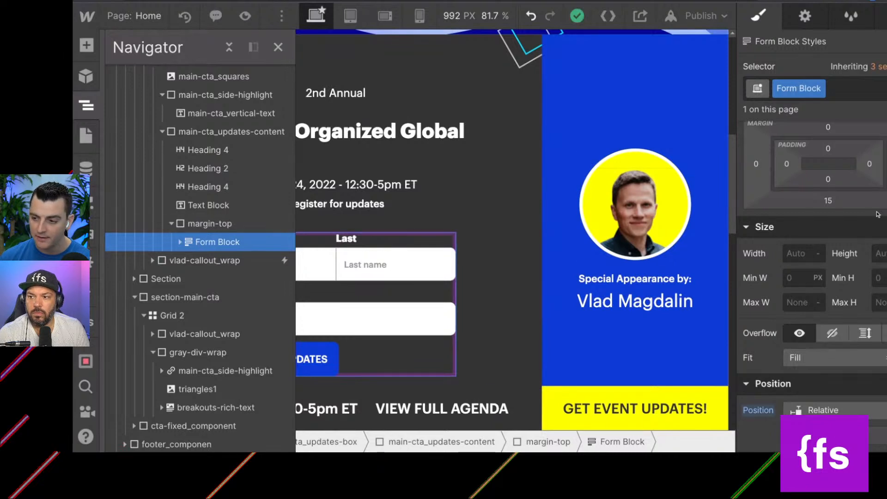
scroll(829, 170, "up", 1)
left_click(828, 168)
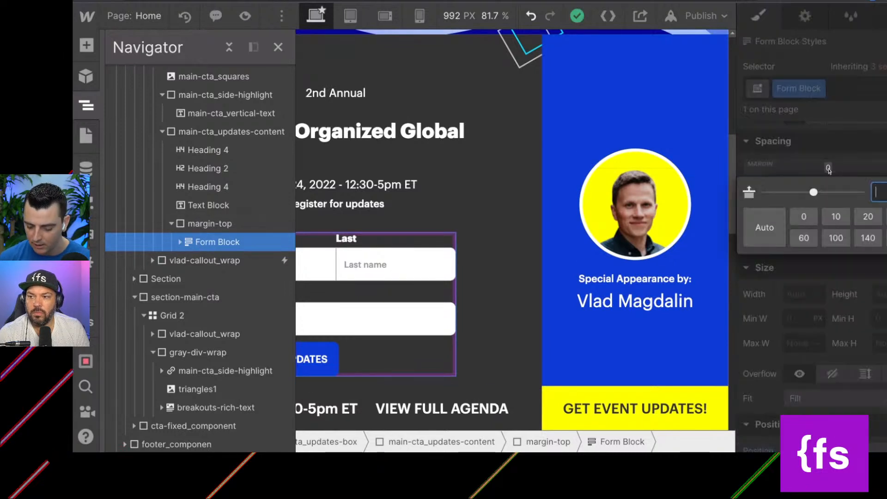
key("Return")
key("ctrl+z")
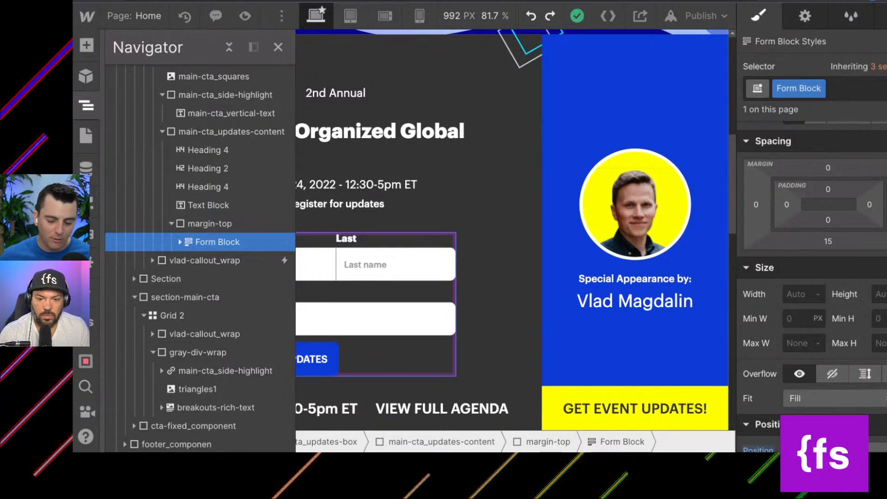
left_click(828, 168)
type("3rem")
key("Return")
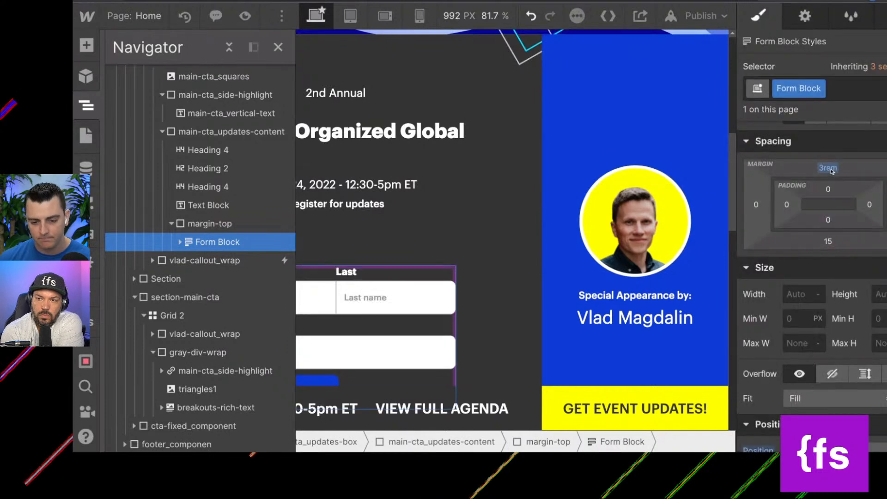
key("ctrl+z")
Expand the Form Block inside the margin-top div and rename its class to maint_.
left_click(210, 224)
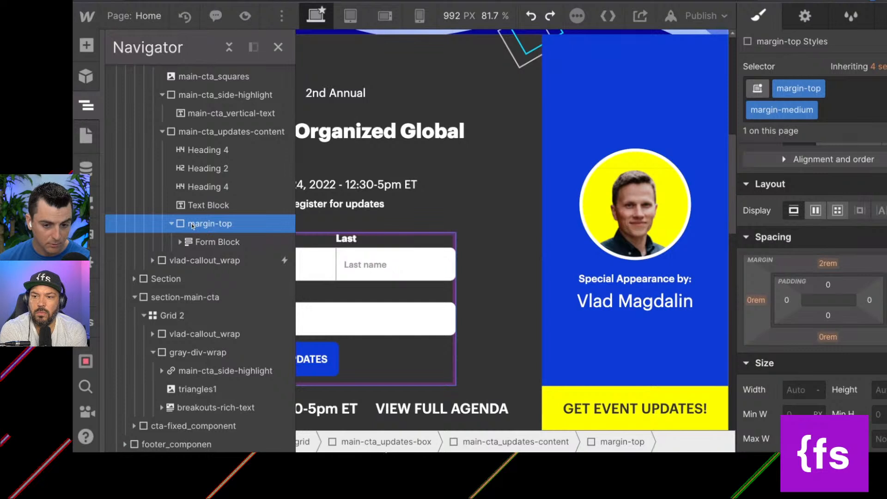
left_click(196, 241)
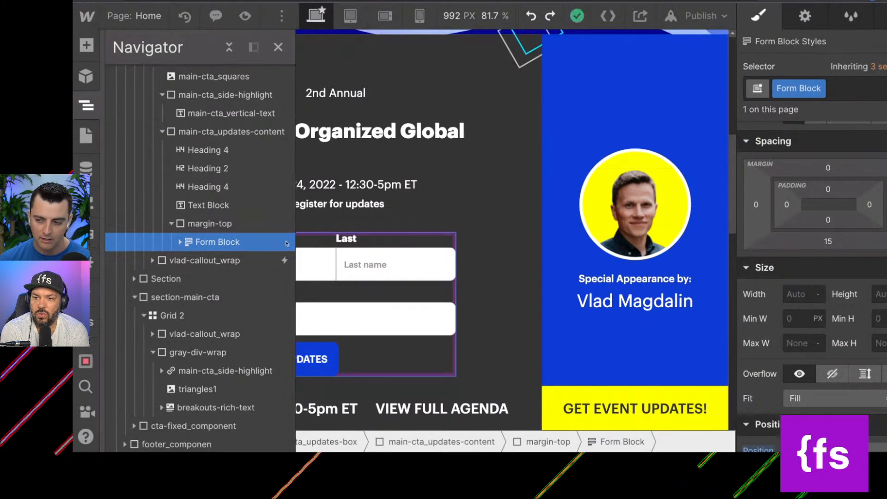
left_click(181, 242)
left_click(819, 88)
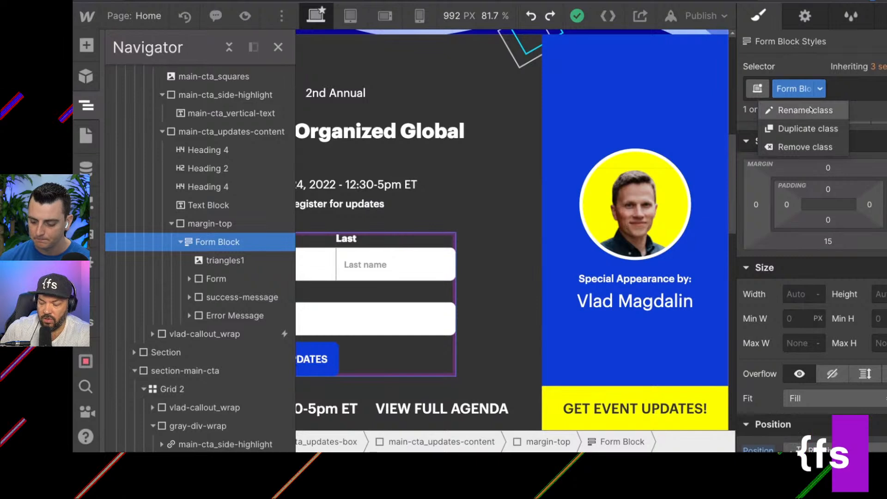
left_click(811, 109)
type("maint-")
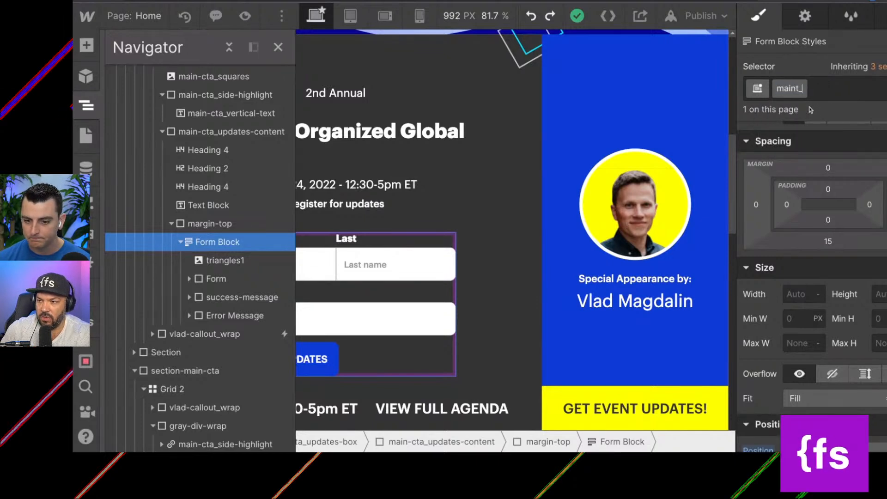
left_click(847, 92)
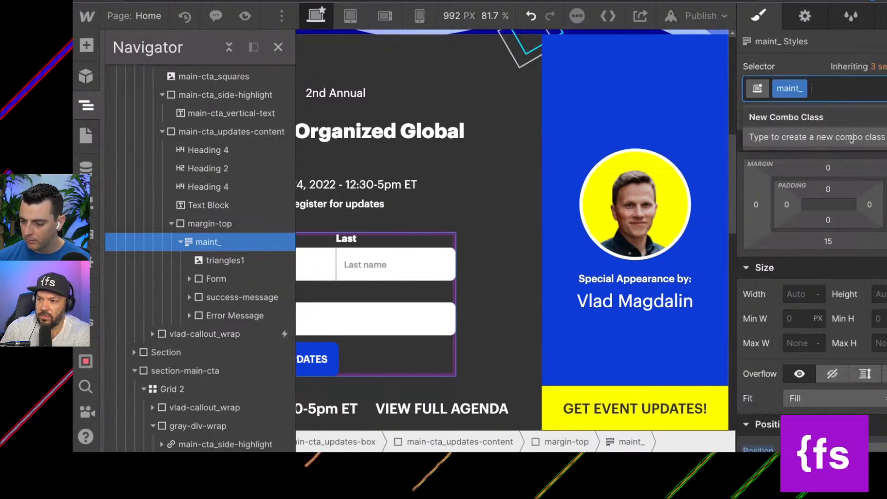
Review the spacing and position styles of the maint_ Form Block, and remove that class from it.
left_click(828, 269)
scroll(827, 269, "down", 2)
left_click(816, 190)
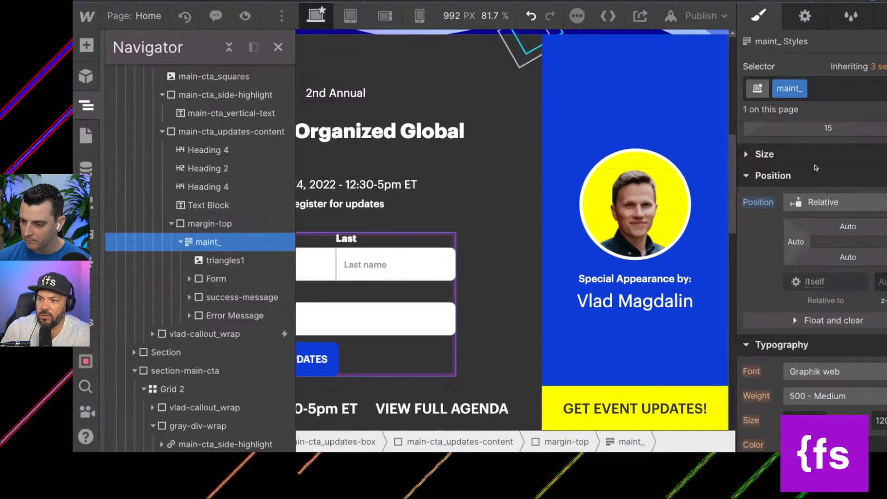
left_click(808, 178)
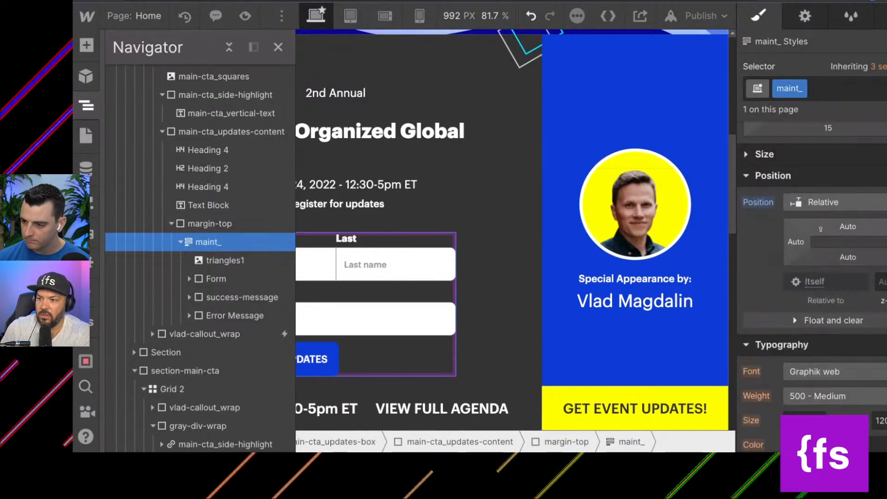
left_click(811, 157)
scroll(826, 232, "down", 3)
scroll(826, 233, "down", 5)
scroll(826, 232, "up", 10)
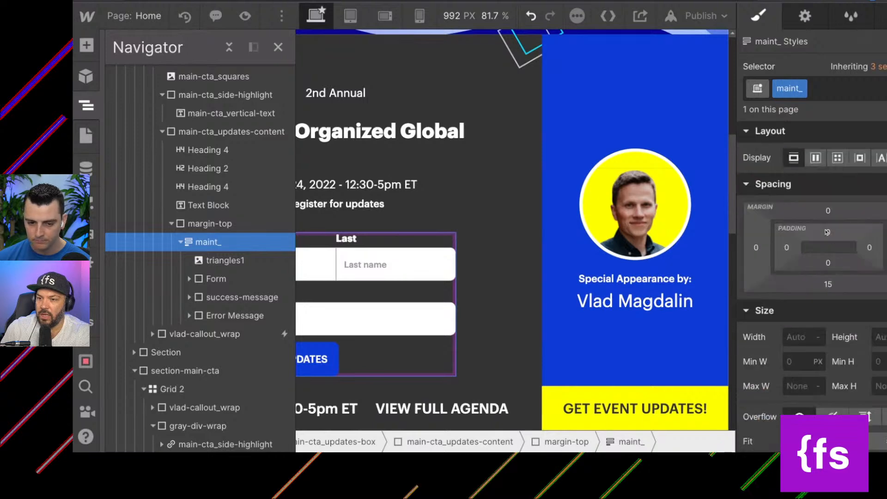
left_click(840, 96)
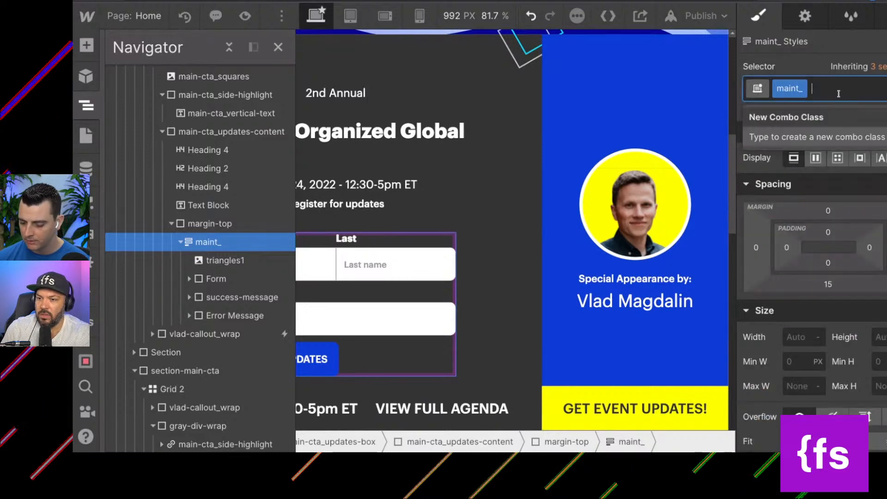
key("BackSpace")
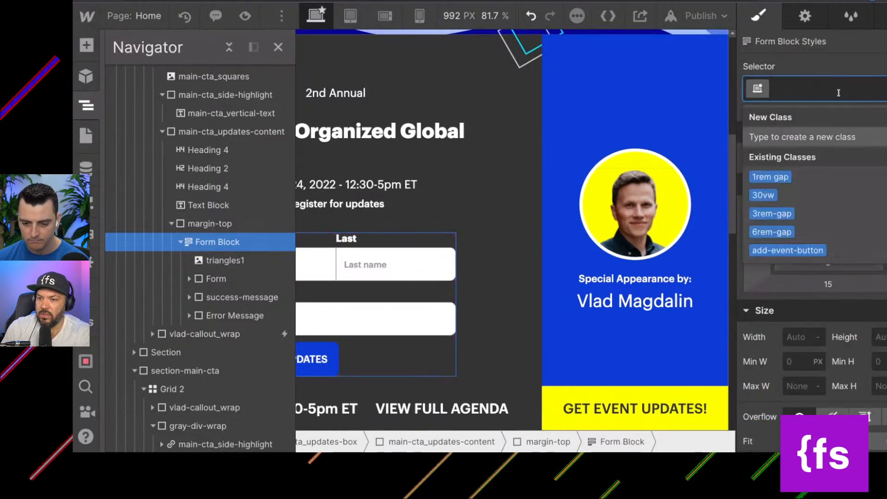
Rename the class of the triangles1 image inside the Form Block to main-cta_triangles1.
left_click(220, 264)
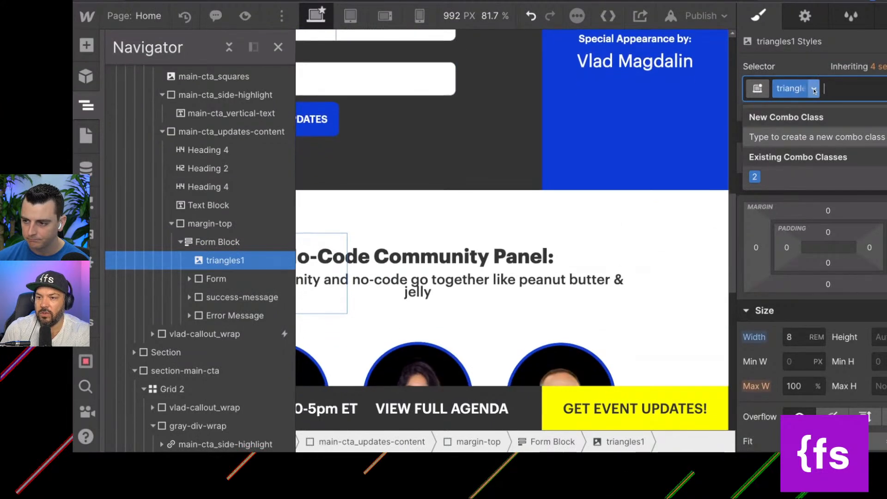
left_click(799, 89)
left_click(800, 110)
type("main-cta_")
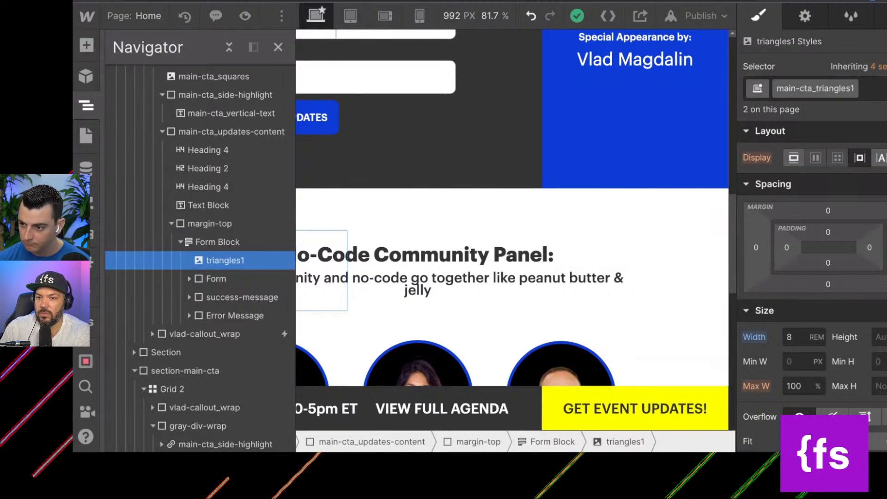
key("Return")
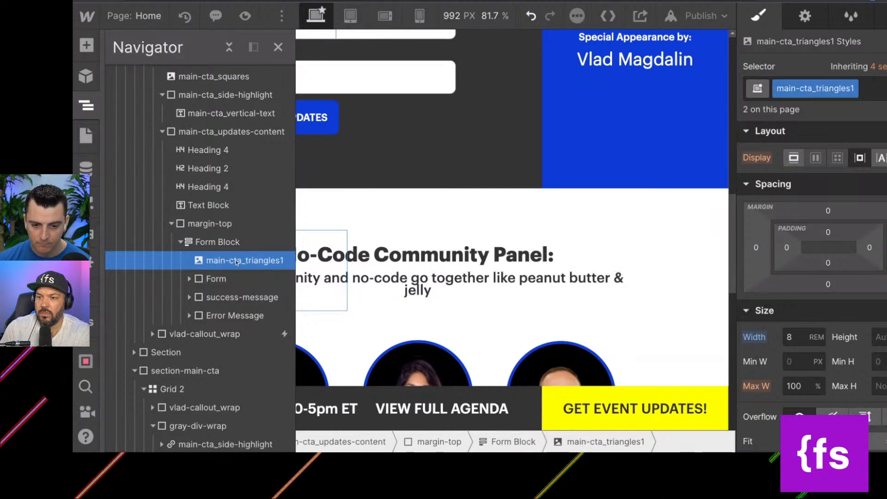
Remove the Form class from the form element inside the Form Block and give it a new main-cta_form class.
left_click(215, 279)
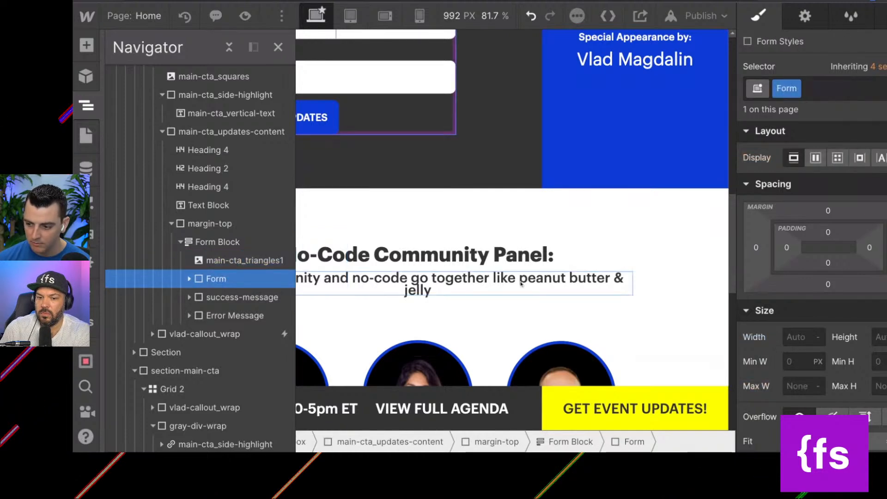
scroll(822, 328, "down", 2)
scroll(823, 327, "down", 5)
scroll(822, 327, "up", 3)
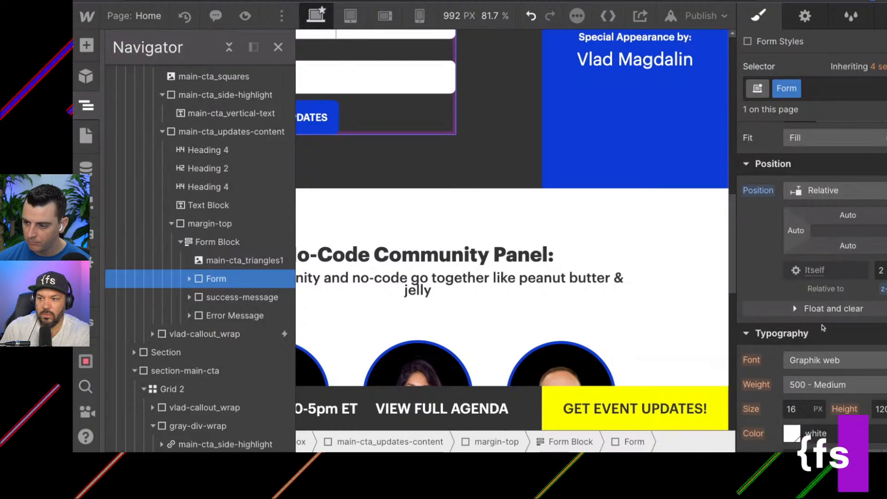
scroll(588, 285, "up", 1)
scroll(588, 285, "up", 10)
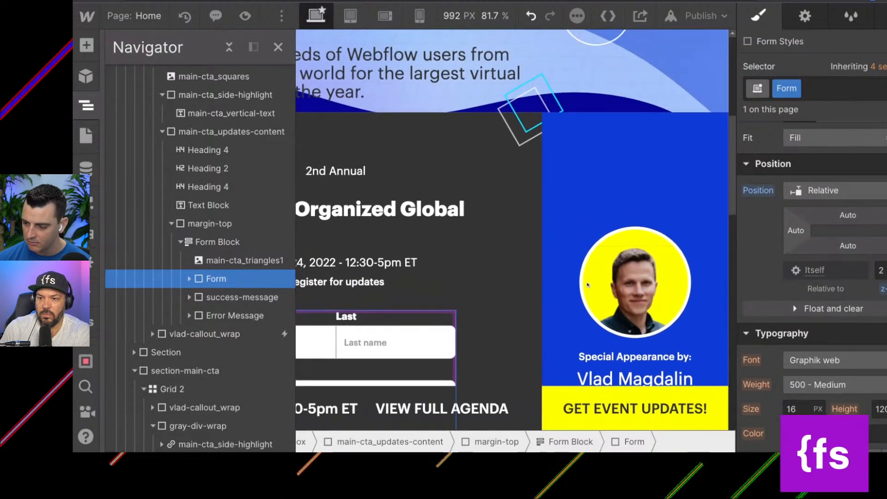
left_click(834, 95)
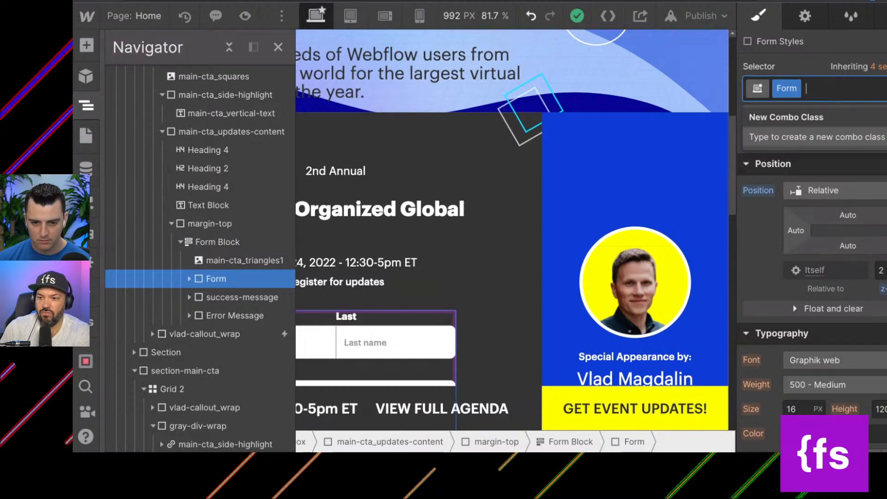
key("BackSpace")
type("main_cta")
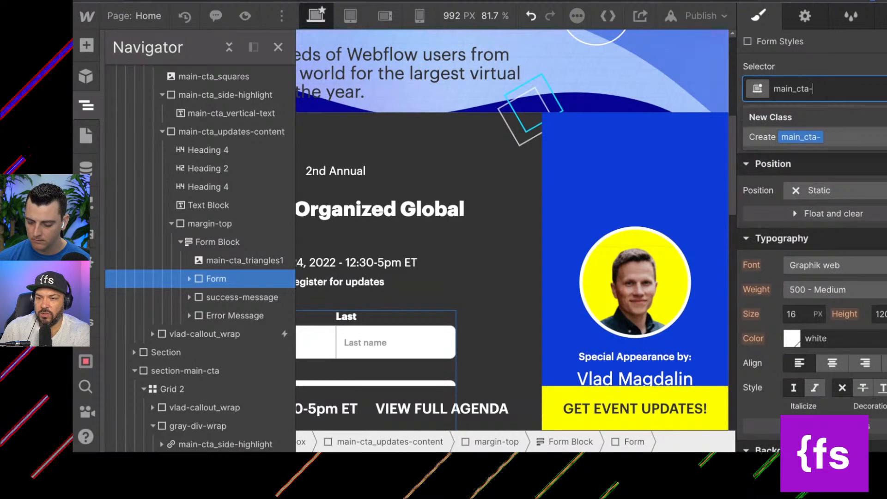
type("-form")
key("BackSpace")
key("BackSpace")
key("BackSpace")
key("BackSpace")
key("BackSpace")
key("BackSpace")
key("BackSpace")
key("BackSpace")
key("BackSpace")
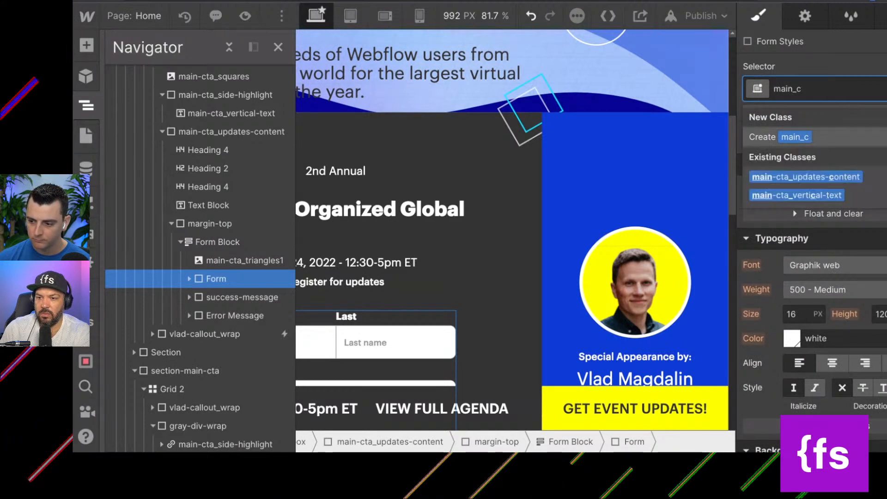
type("-cta")
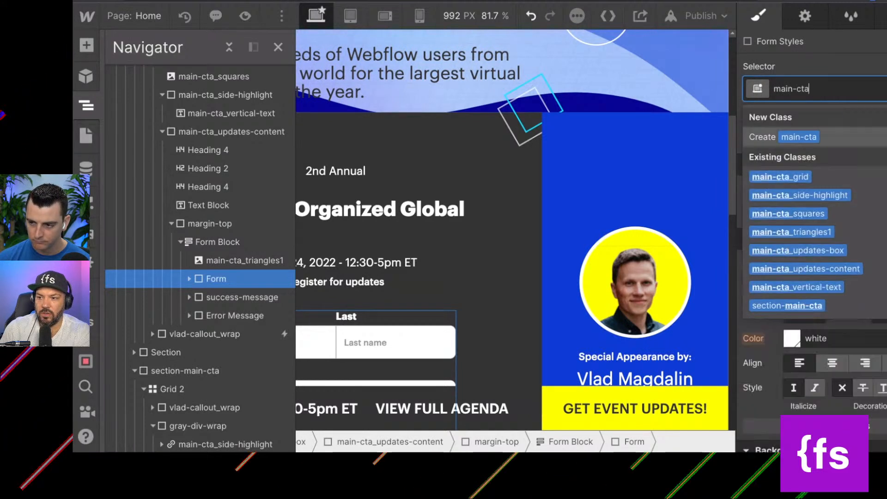
type("_form")
key("Return")
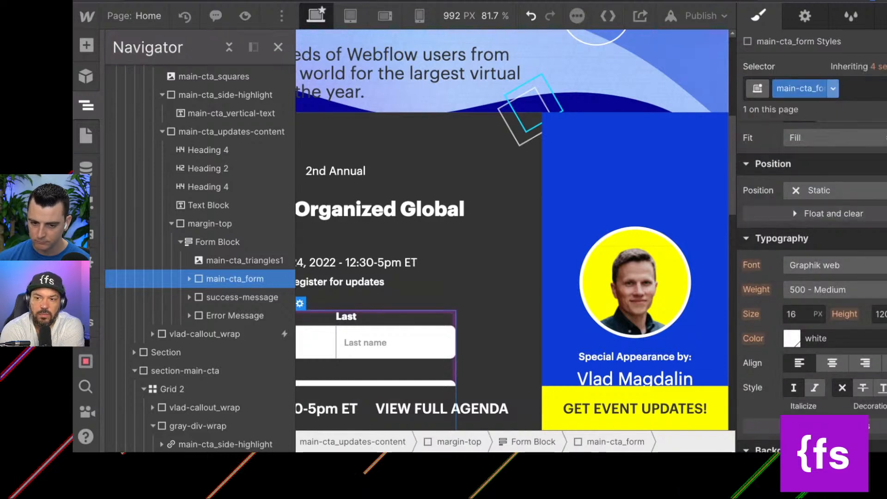
Expand main-cta_form and check the styles of its success message, flex wrapper and submit button.
left_click(242, 297)
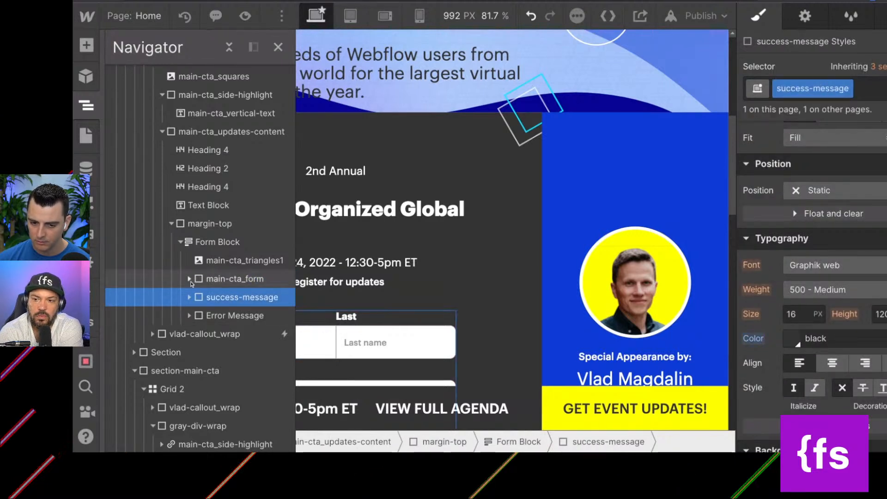
left_click(189, 278)
scroll(211, 282, "down", 1)
left_click(221, 275)
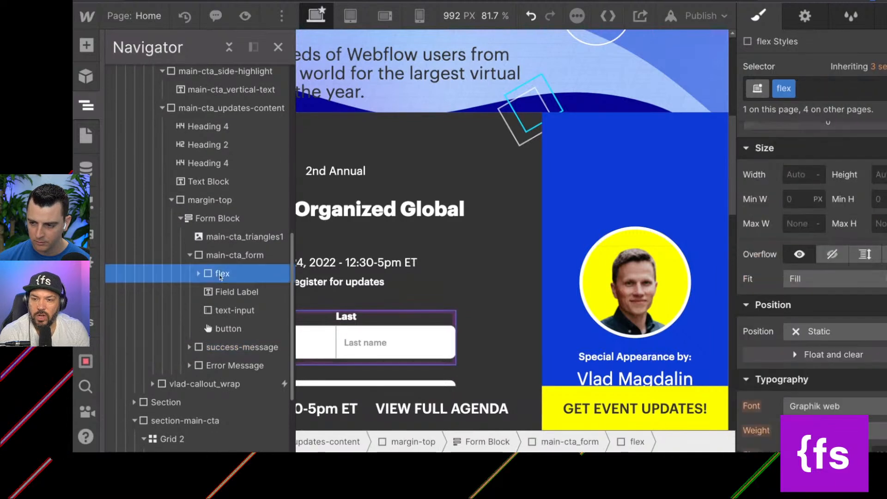
scroll(221, 276, "down", 1)
scroll(372, 324, "down", 3)
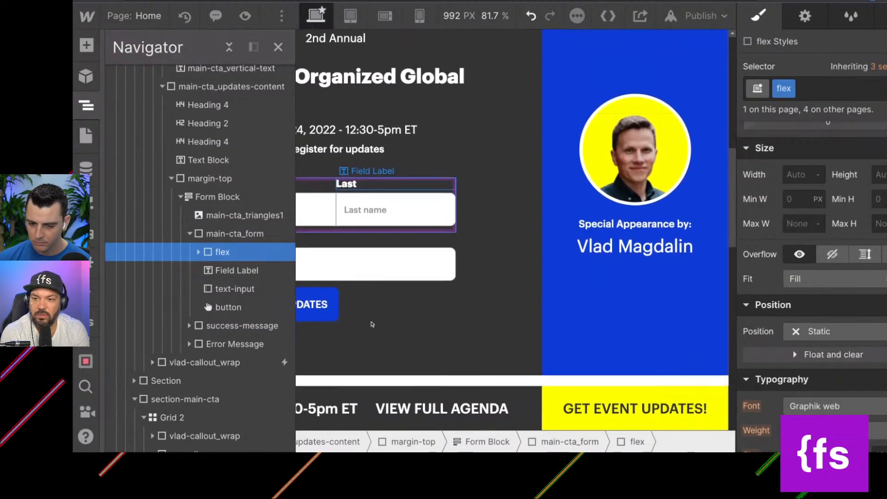
left_click(318, 309)
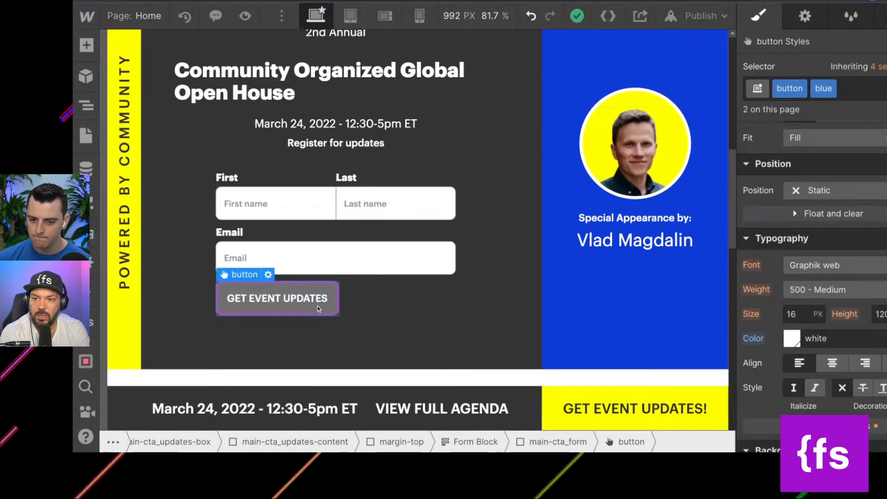
Select the parent main-cta_form element and set its position to Relative.
key("Left")
key("Left")
key("Left")
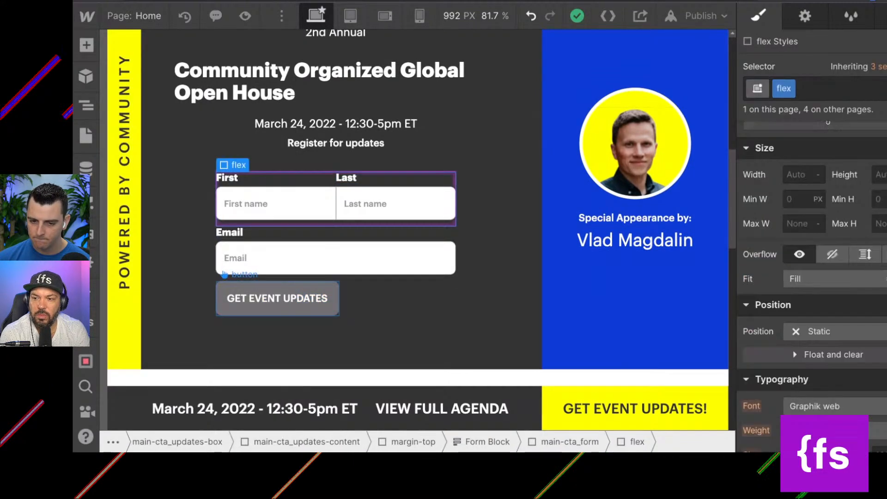
key("Left")
scroll(809, 277, "up", 2)
left_click(809, 276)
left_click(808, 285)
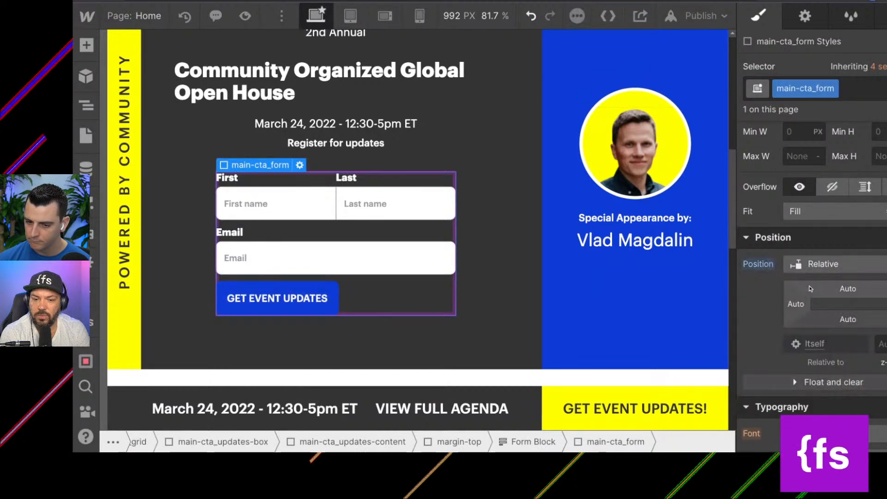
Expand the success and error messages, and nest the main-cta_triangles1 image inside main-cta_form as its first child.
left_click(87, 111)
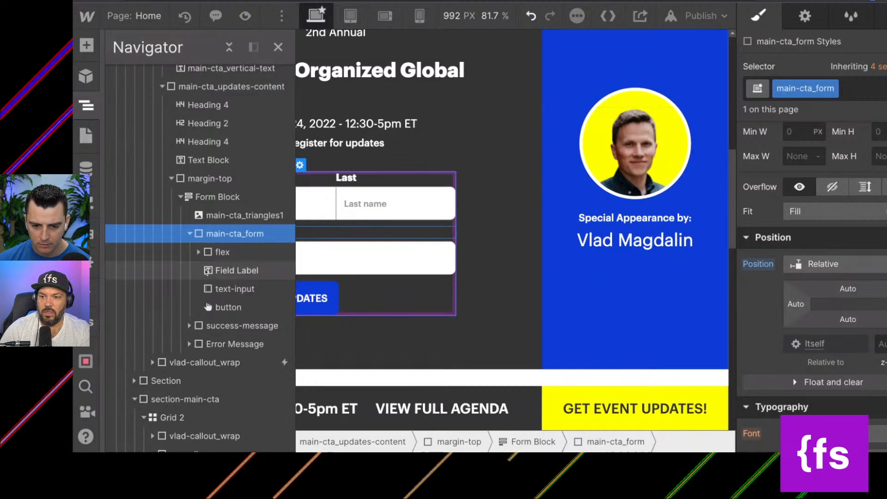
left_click(189, 346)
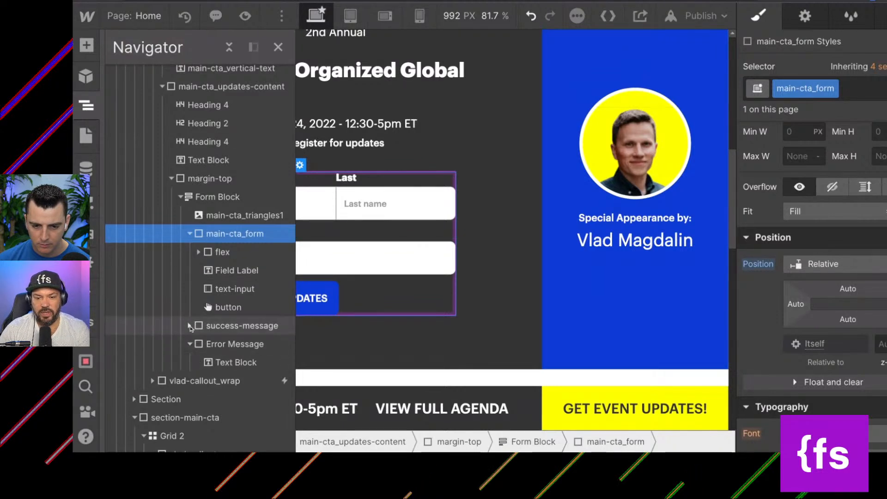
left_click(190, 326)
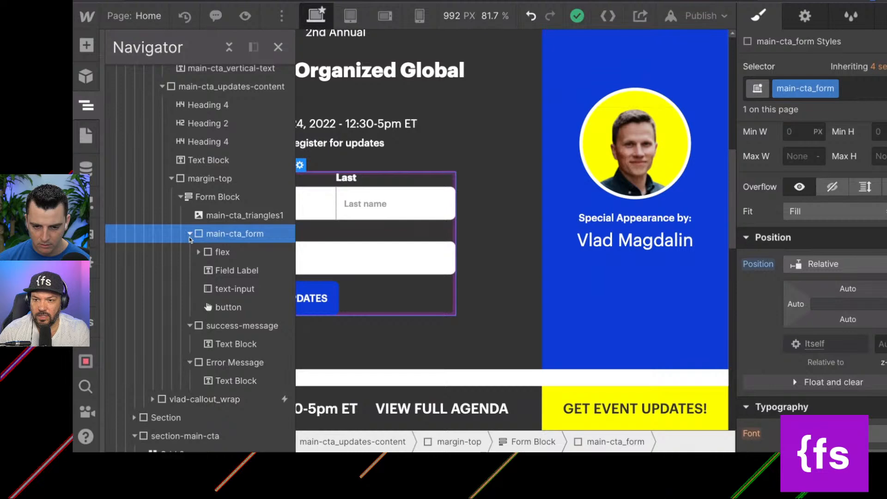
left_click_drag(240, 218, 238, 218)
Move the Heading 4 with the event date below the margin-top div that holds the form.
scroll(409, 215, "up", 6)
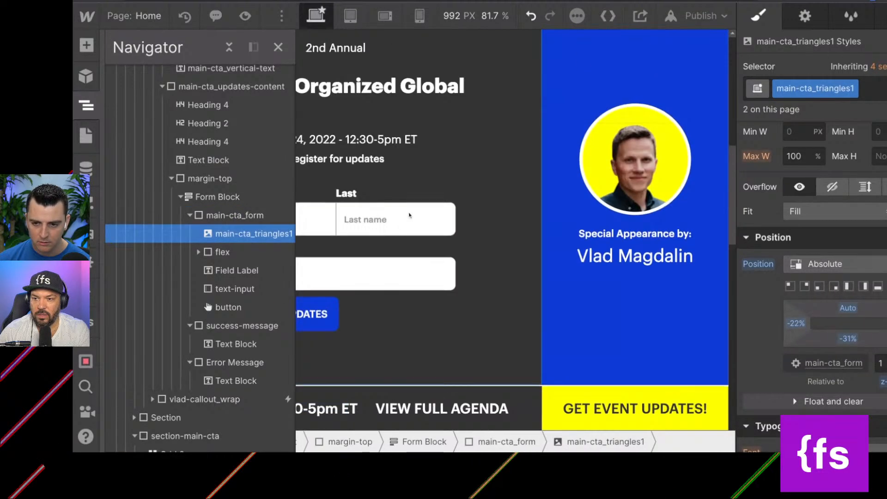
left_click(381, 267)
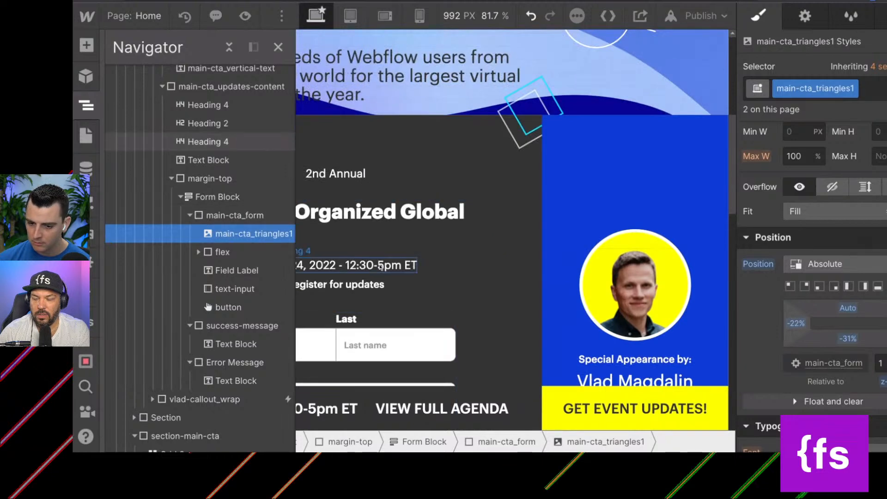
scroll(380, 267, "down", 4)
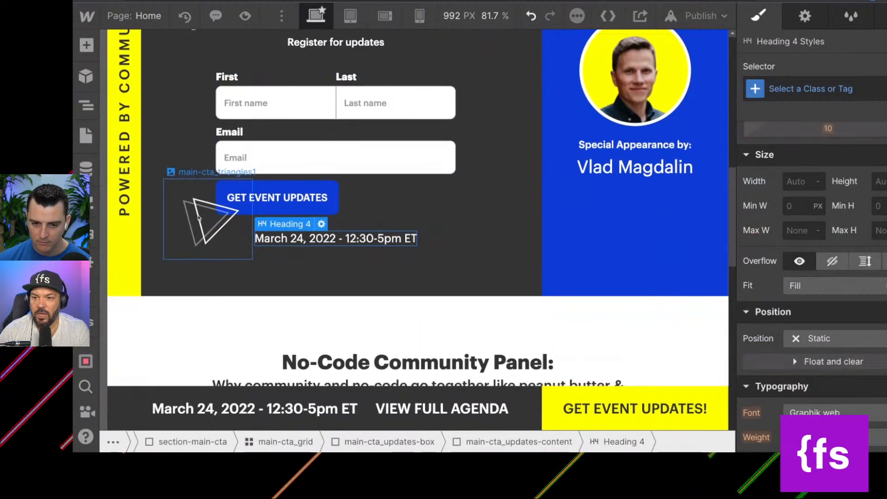
Select main-cta_form from the canvas, collapse the element tree around it, and set its z-index to 2.
left_click(217, 222)
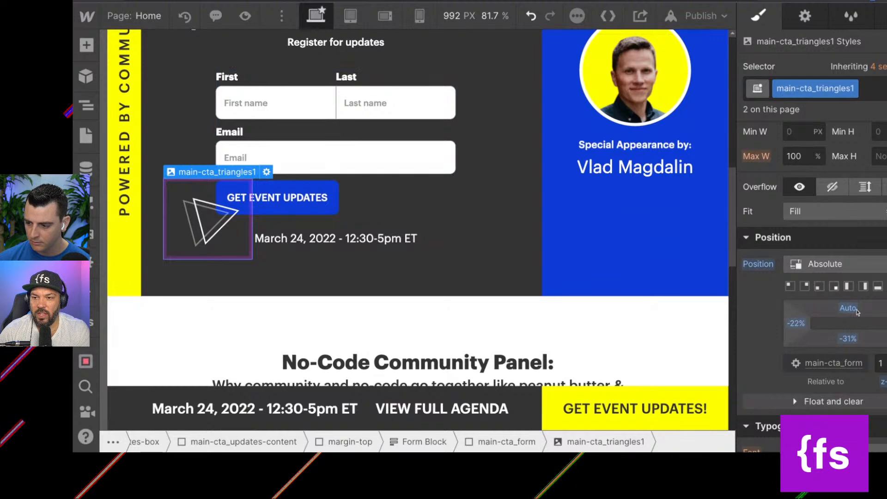
left_click(418, 180)
left_click(88, 109)
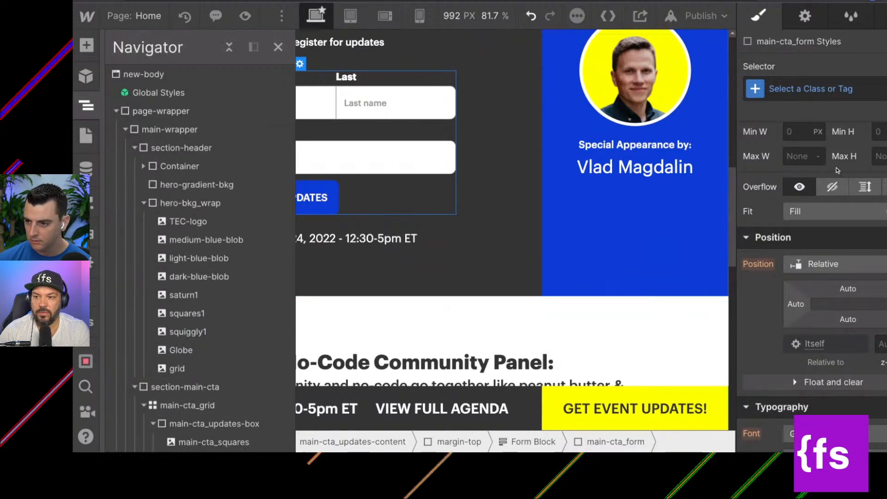
scroll(199, 330, "down", 1)
scroll(199, 330, "down", 5)
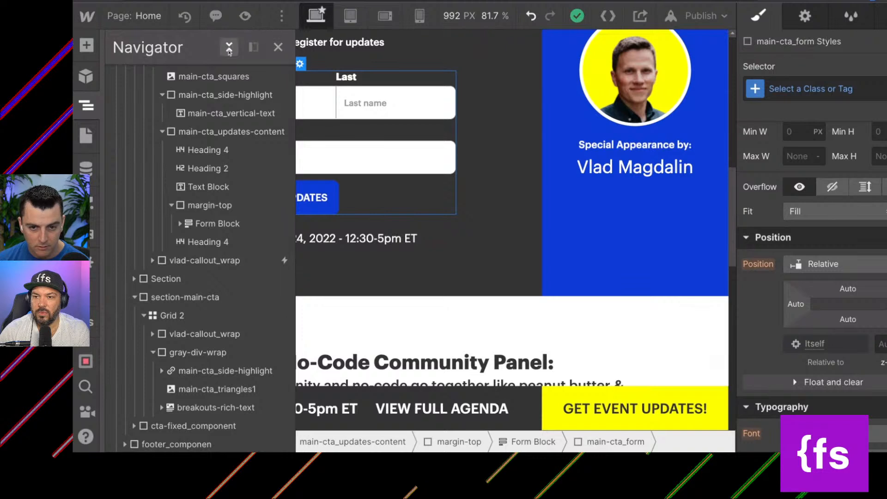
left_click(228, 47)
left_click(86, 106)
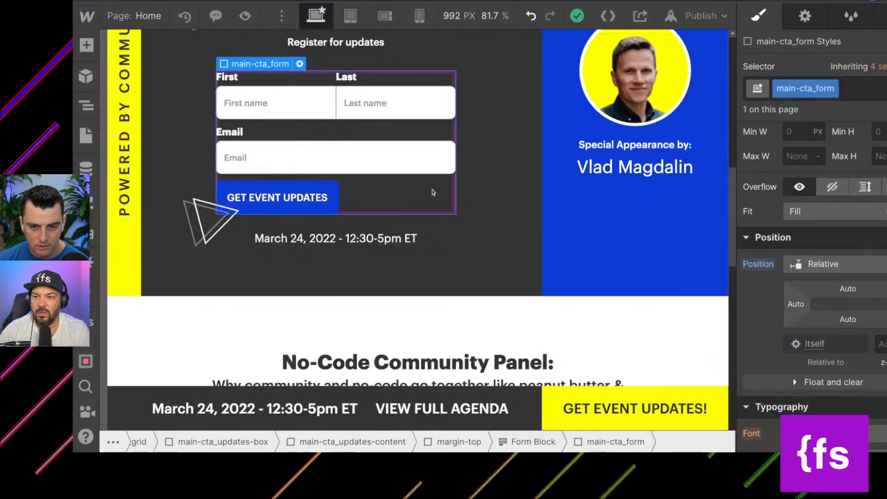
left_click(86, 106)
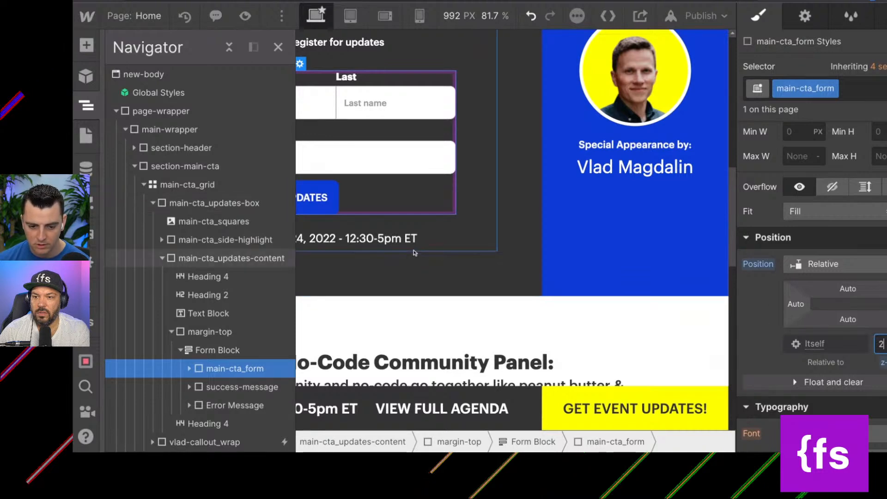
left_click(390, 222)
left_click(383, 210)
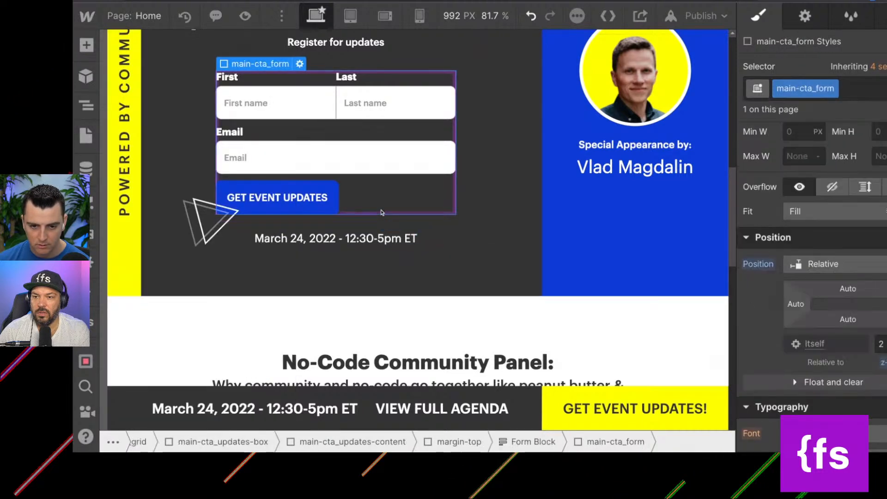
left_click(86, 106)
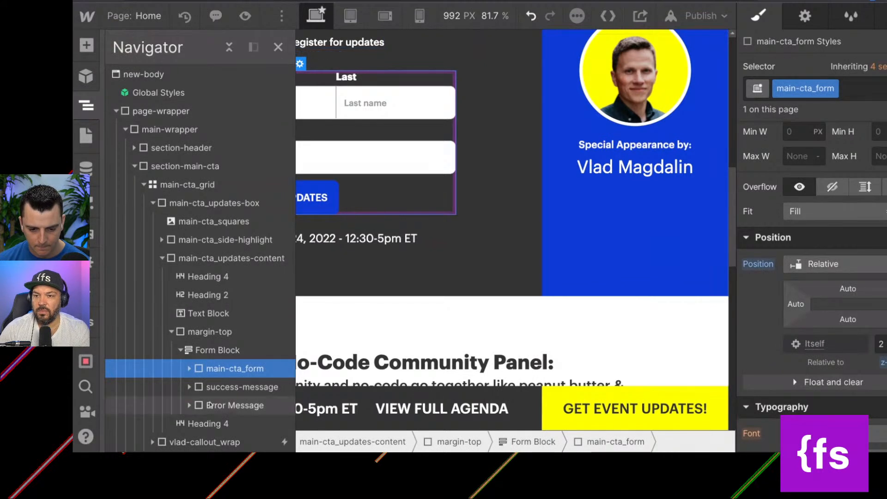
Move the main-cta_triangles1 image out of main-cta_form so it sits directly above it in the Form Block, and collapse main-cta_form.
left_click(190, 369)
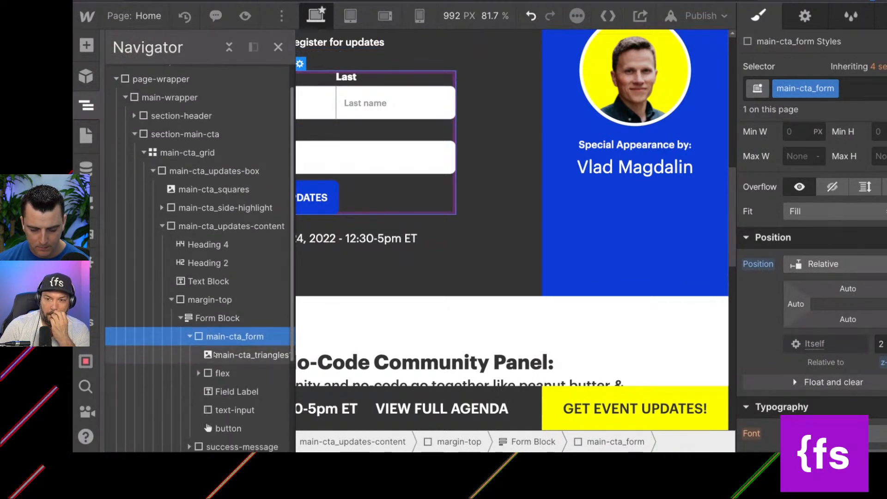
left_click_drag(208, 355, 214, 321)
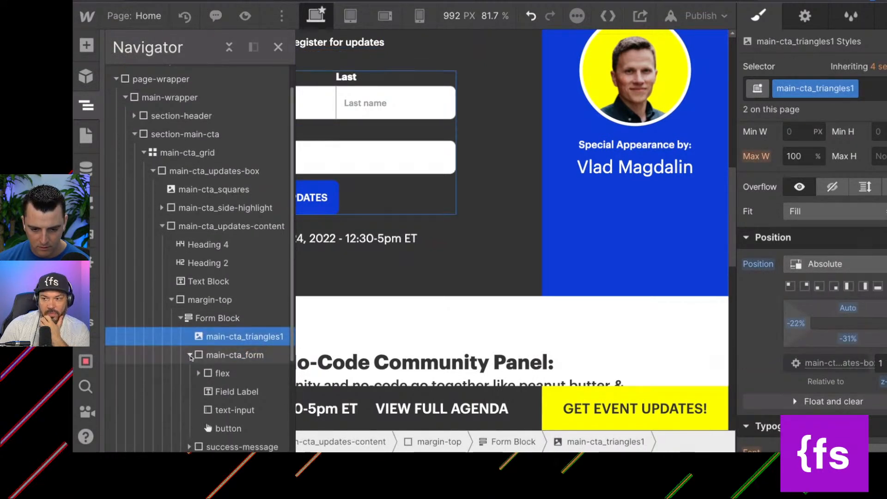
left_click(215, 319)
left_click(233, 354)
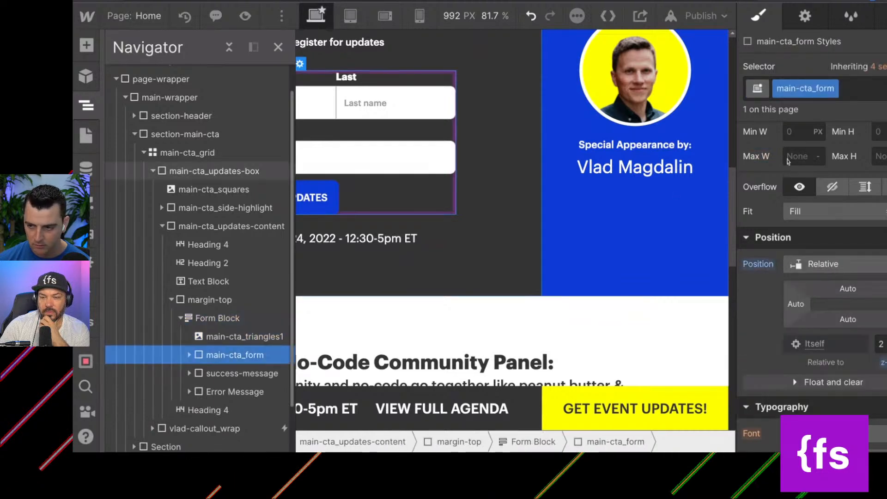
Give the Form Block the class main-cta_form-wrapper and set its position to Relative.
left_click(215, 318)
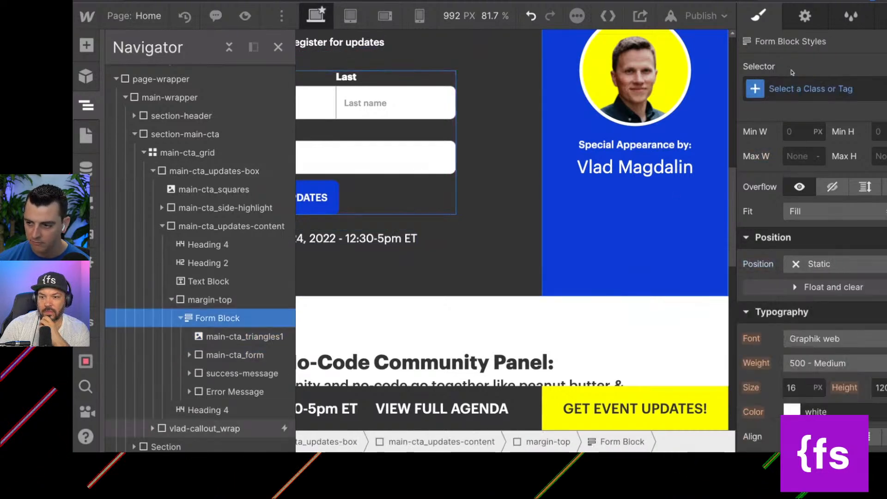
left_click(827, 88)
type("form")
key("BackSpace")
key("BackSpace")
key("BackSpace")
key("BackSpace")
type("main")
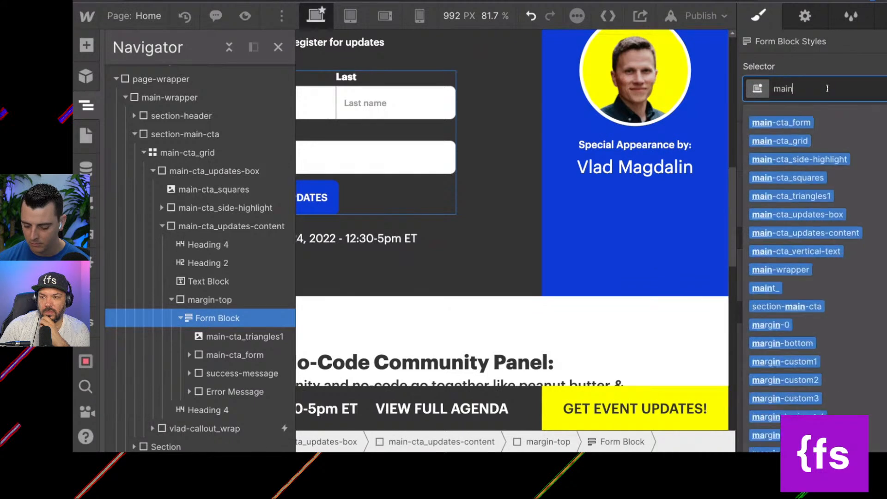
type("-cta_form-wrapp")
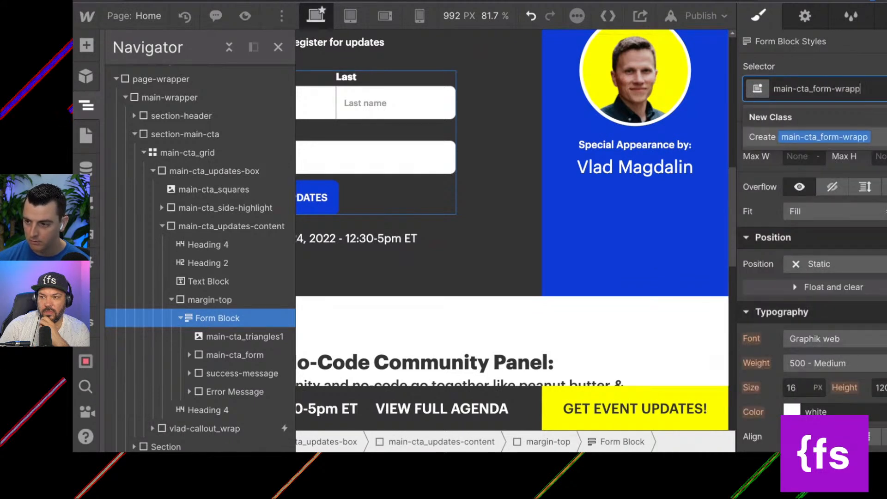
key("Return")
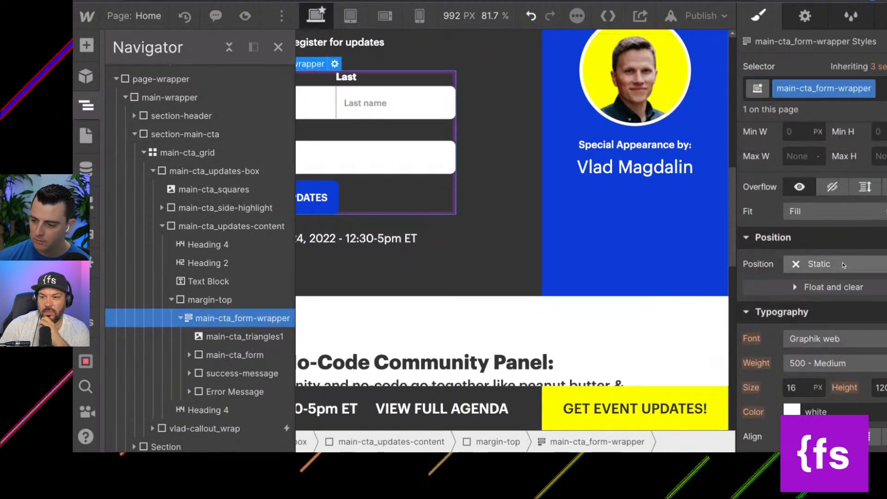
left_click(821, 263)
left_click(834, 285)
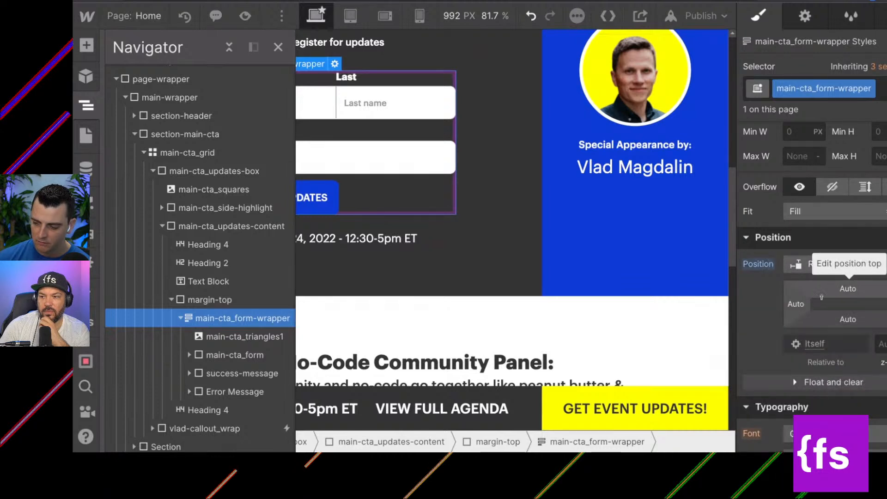
Select the main-cta_triangles1 image and check which element its absolute position is relative to.
left_click(212, 355)
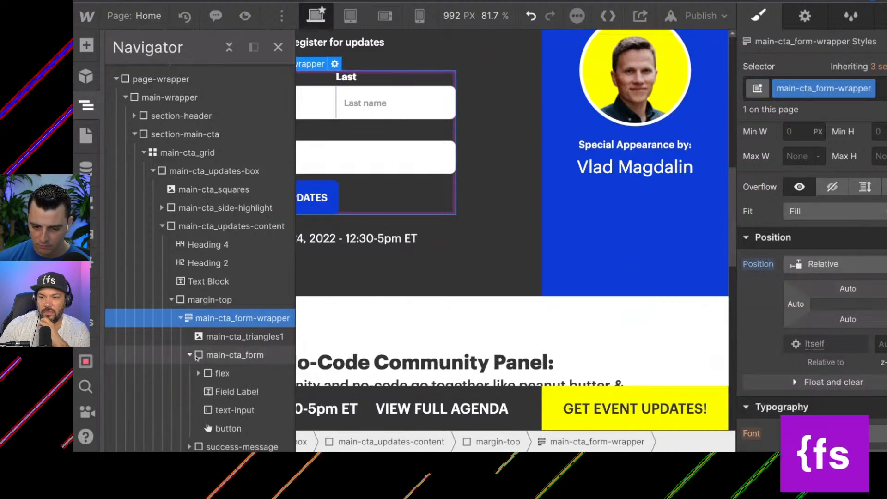
left_click(268, 336)
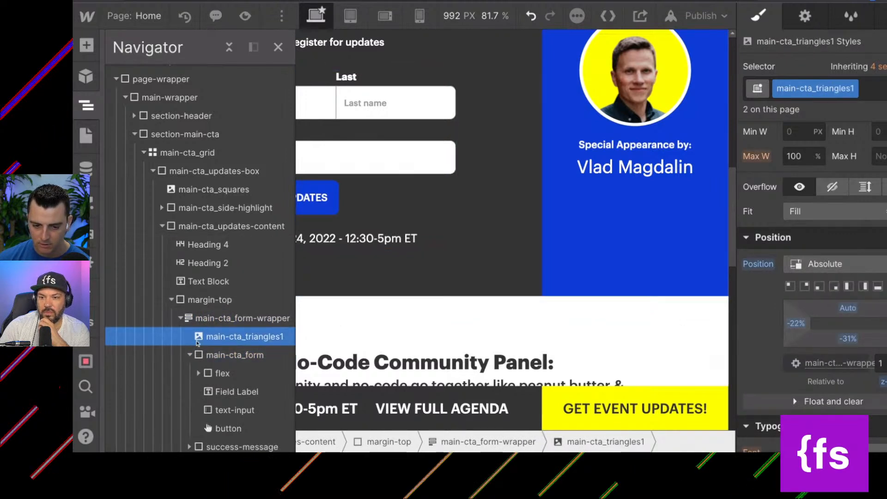
left_click(189, 355)
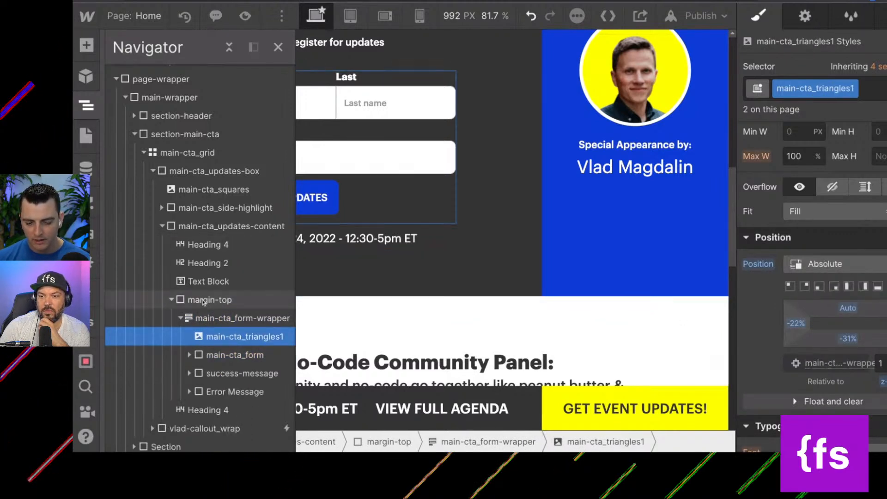
scroll(198, 318, "down", 2)
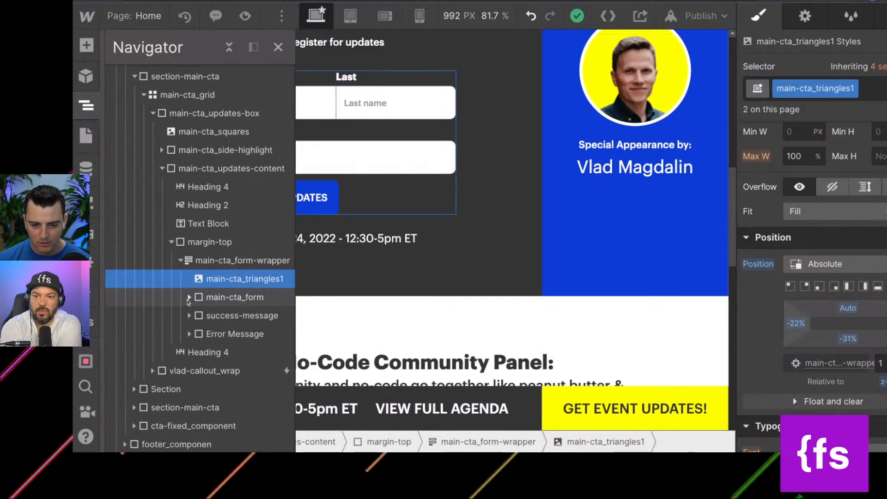
Rename the flex class on the first row inside main-cta_form to main-cta_form-row.
left_click(189, 298)
left_click(190, 301)
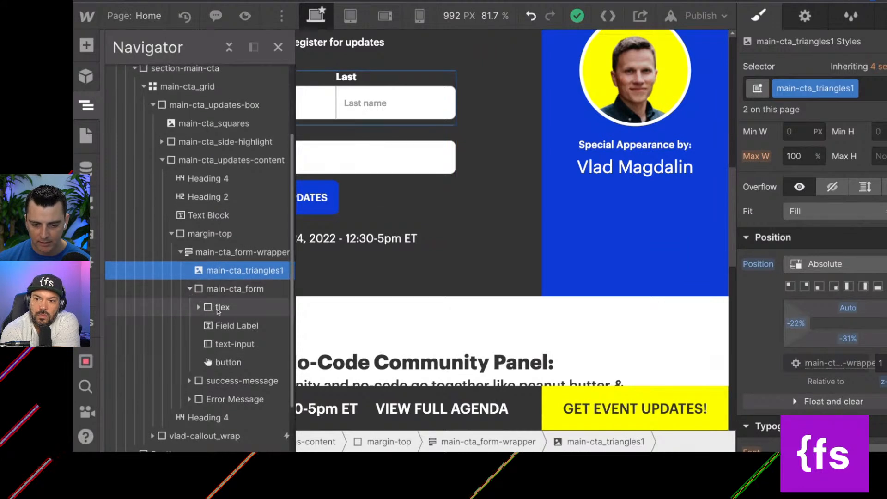
left_click(784, 88)
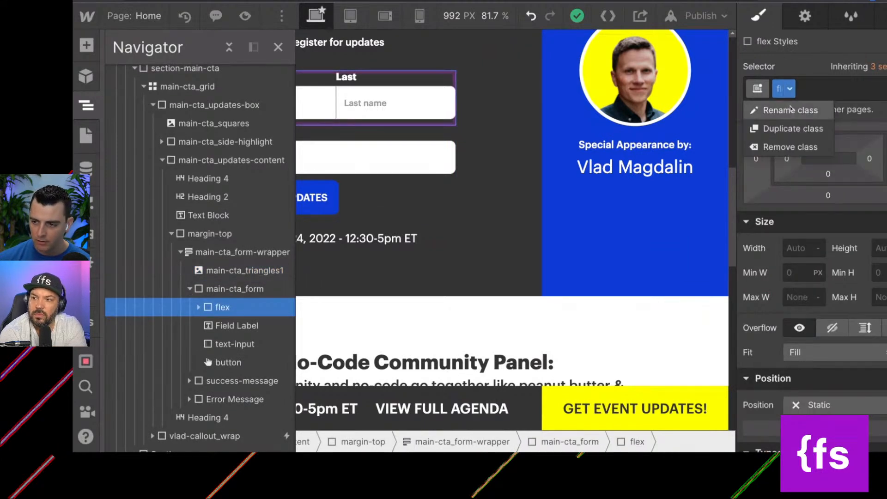
left_click(803, 106)
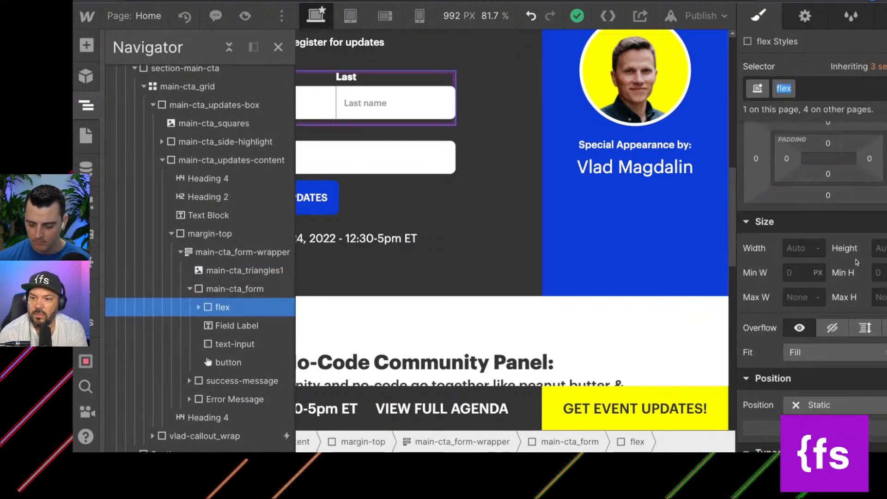
type("main-cta_form-ro")
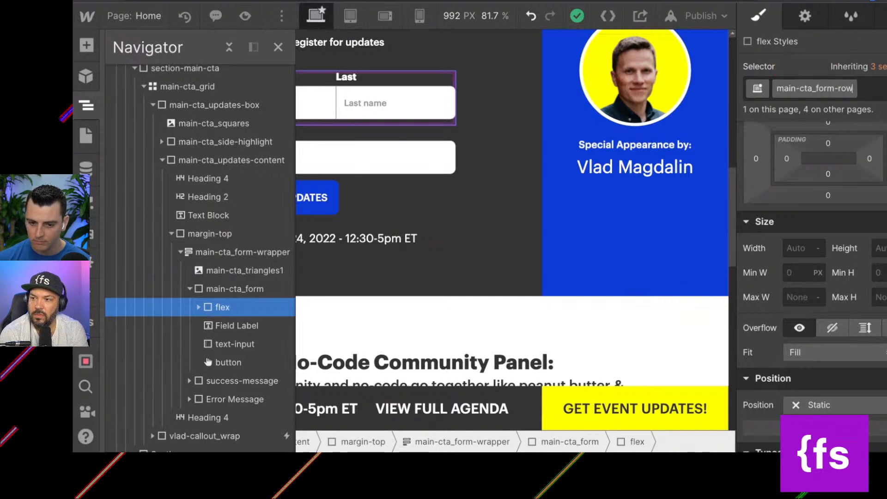
type("w")
key("Return")
Inspect the Field Label and email text-input elements in main-cta_form, and close the Navigator.
left_click(253, 326)
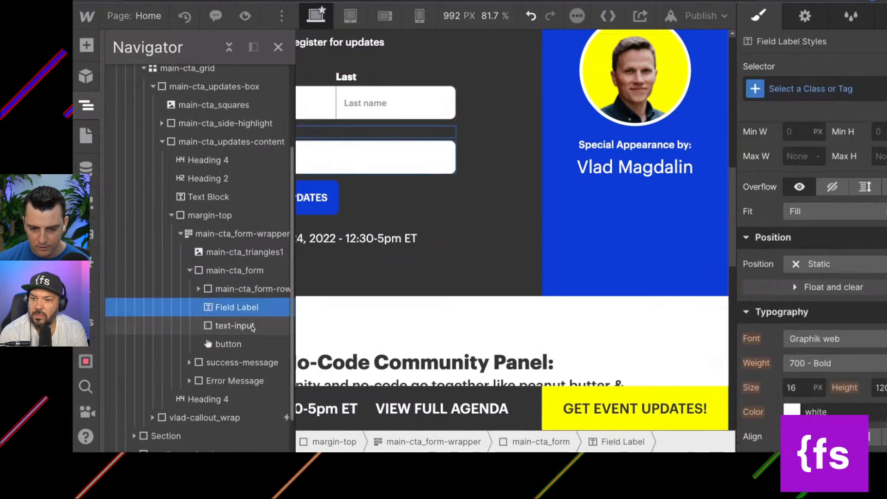
scroll(250, 318, "down", 1)
scroll(247, 309, "down", 1)
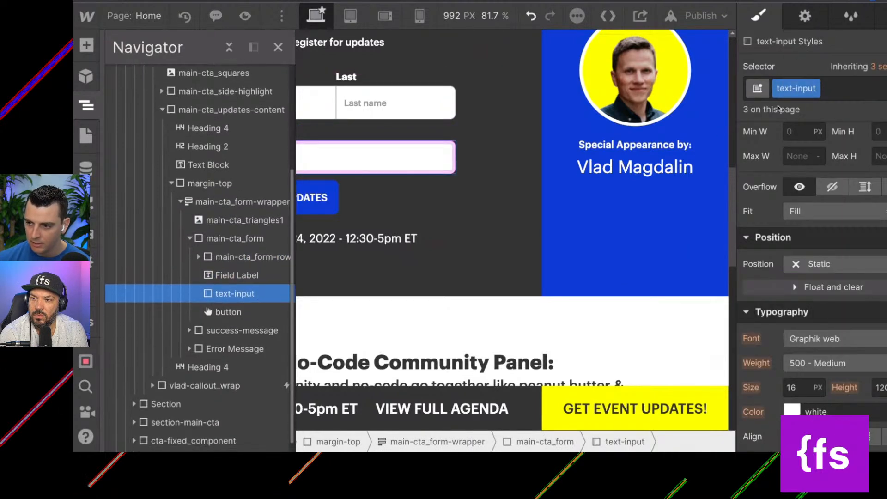
left_click(278, 47)
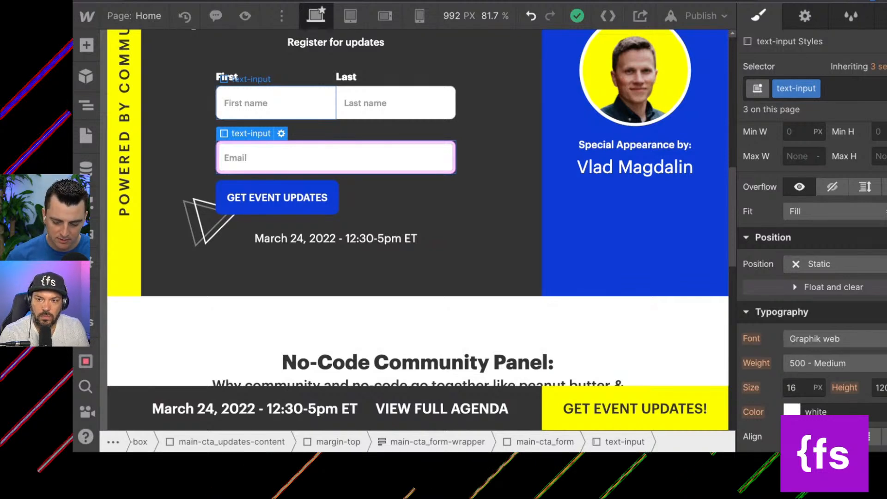
Try replacing the main-cta_form-row class with flex on the row holding the name fields, and undo the replacement.
left_click(276, 103)
key("Up")
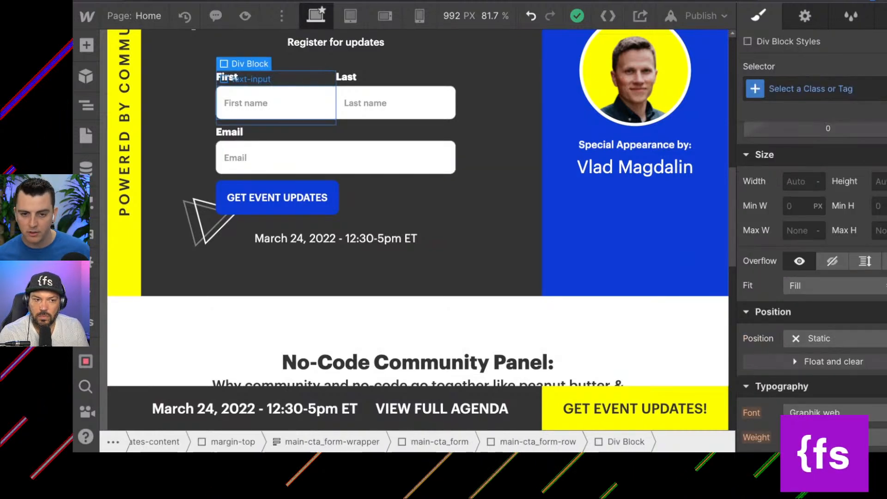
key("Up")
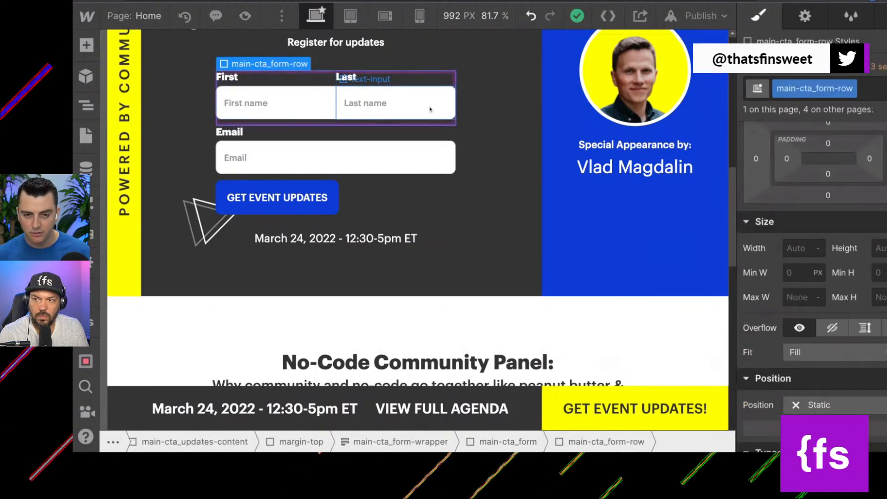
left_click(871, 93)
scroll(551, 344, "up", 3)
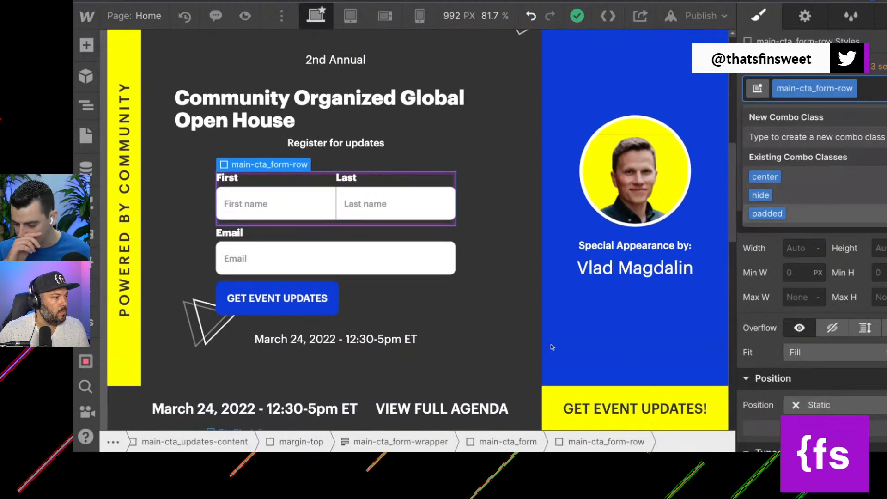
key("BackSpace")
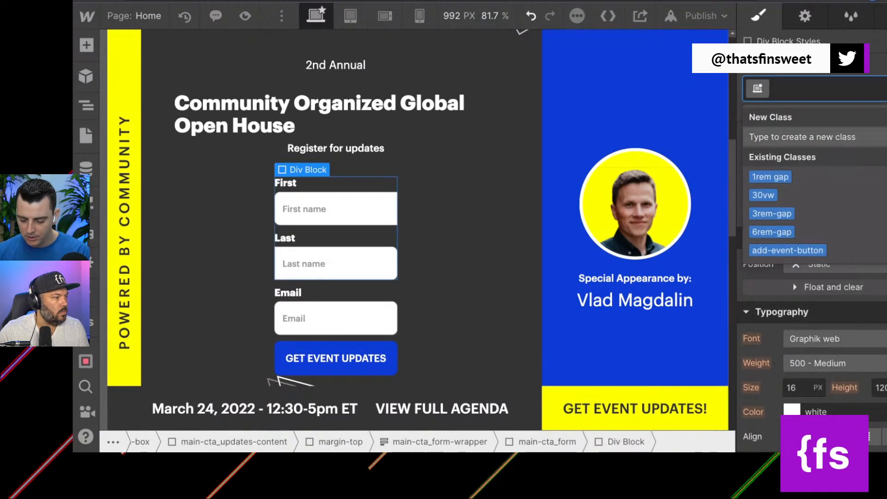
type("flex")
key("Return")
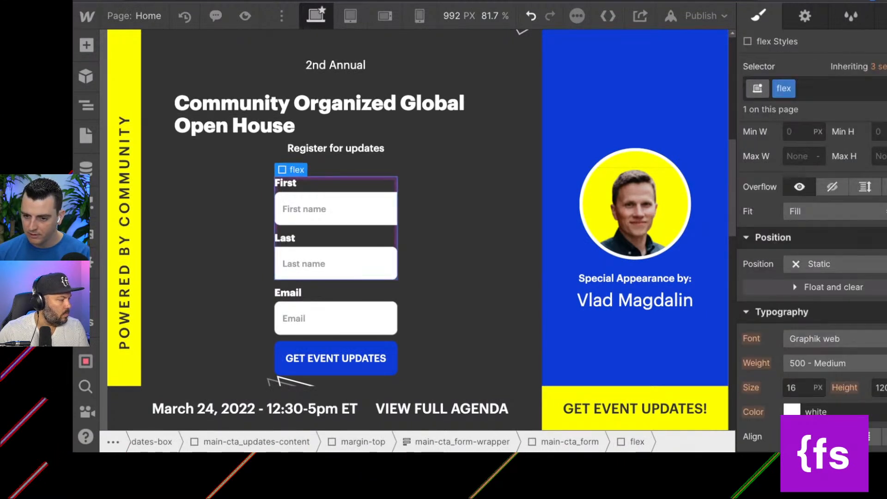
key("ctrl+z")
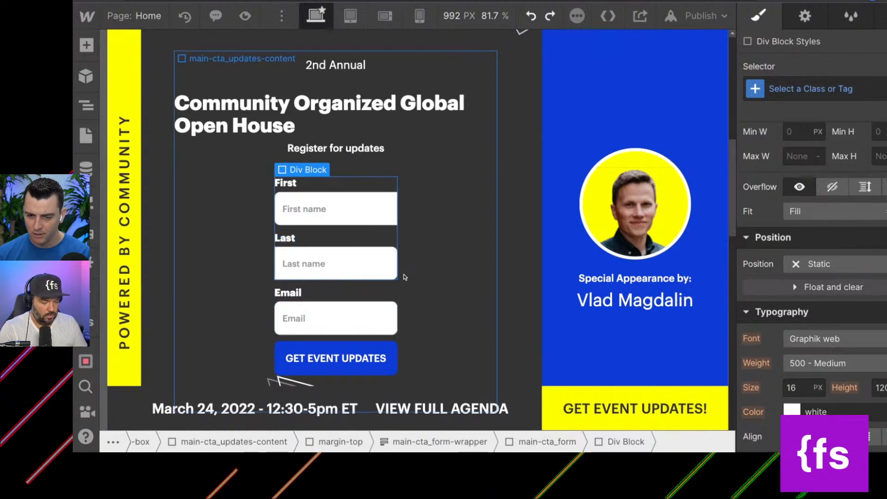
key("ctrl+z")
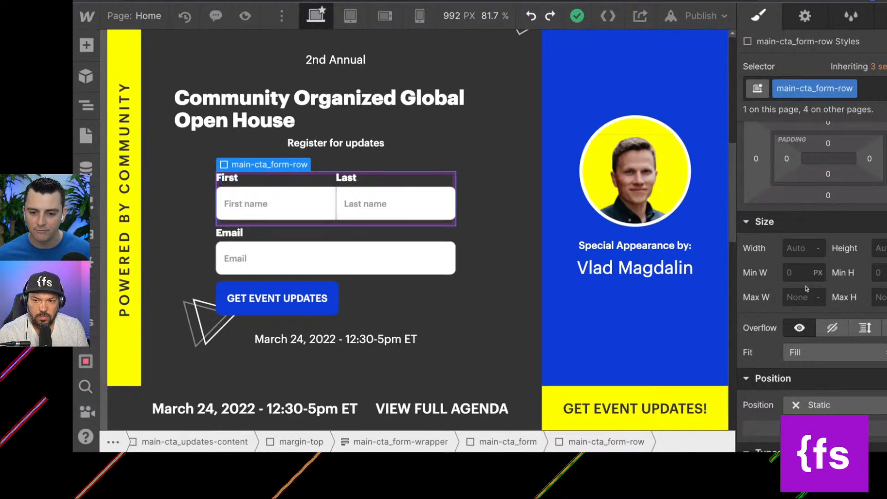
Try justifying the main-cta_form-row contents to the start, and undo the change.
scroll(858, 319, "up", 5)
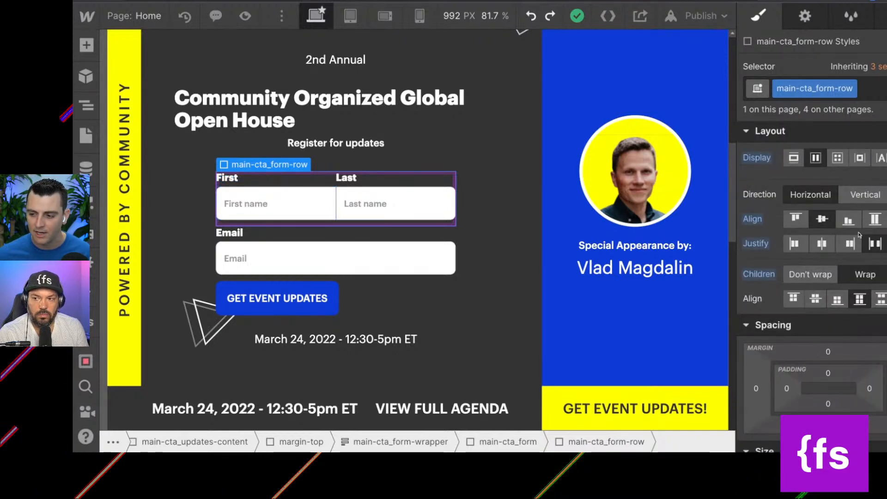
left_click(795, 243)
key("ctrl+z")
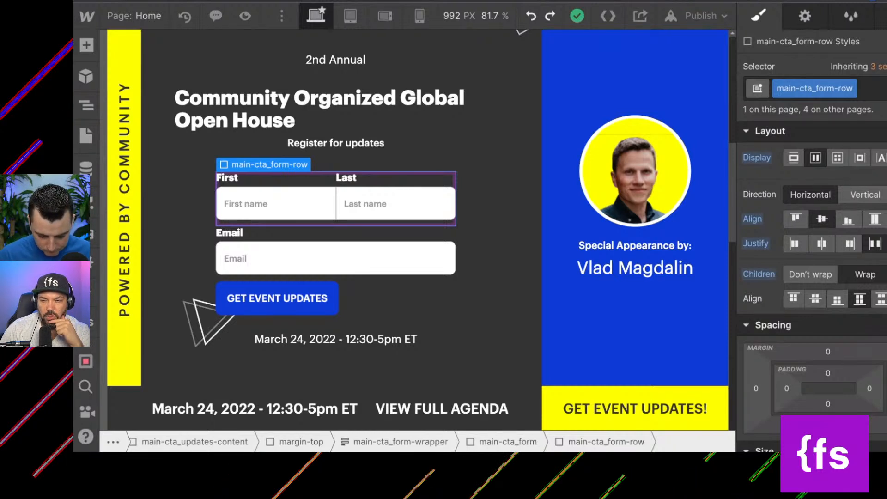
Select the First name and Last name inputs in turn and examine the styles of the First name input's left combo class.
left_click(276, 212)
left_click(386, 204)
left_click(291, 205)
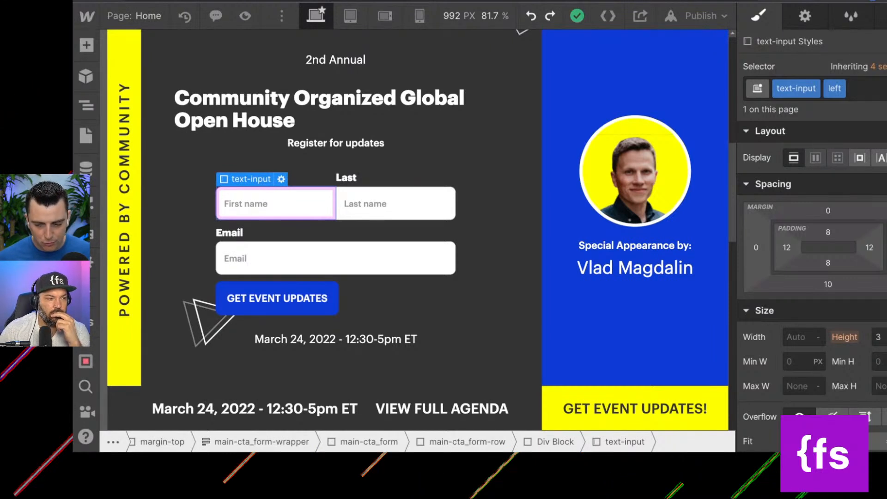
scroll(851, 210, "down", 8)
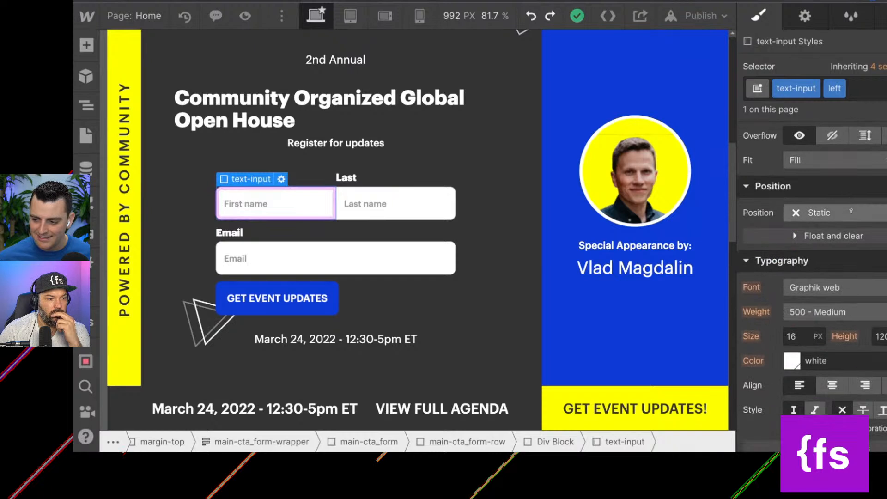
scroll(851, 210, "down", 1)
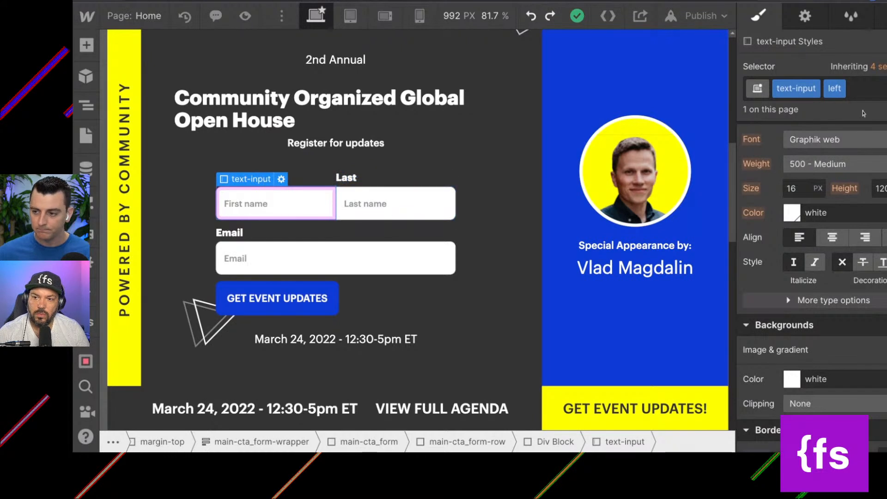
Remove the left combo class from the First name input, leaving only text-input, and review its base styles.
left_click(870, 94)
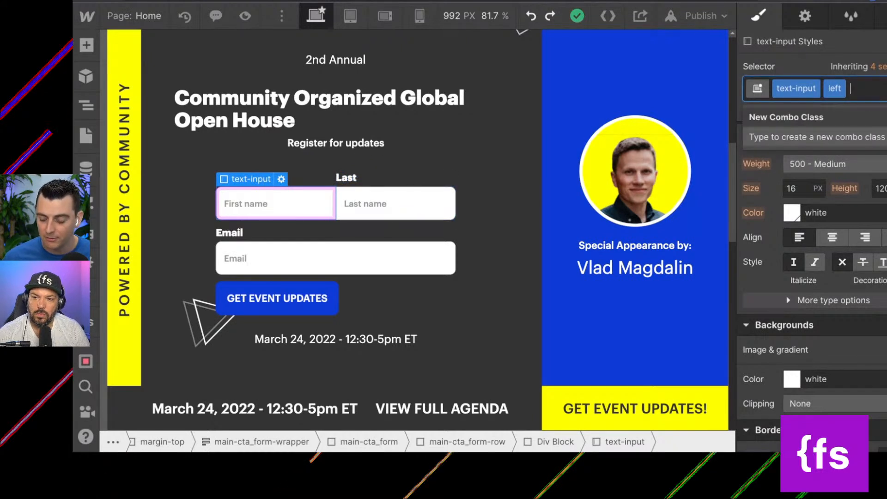
scroll(835, 204, "up", 3)
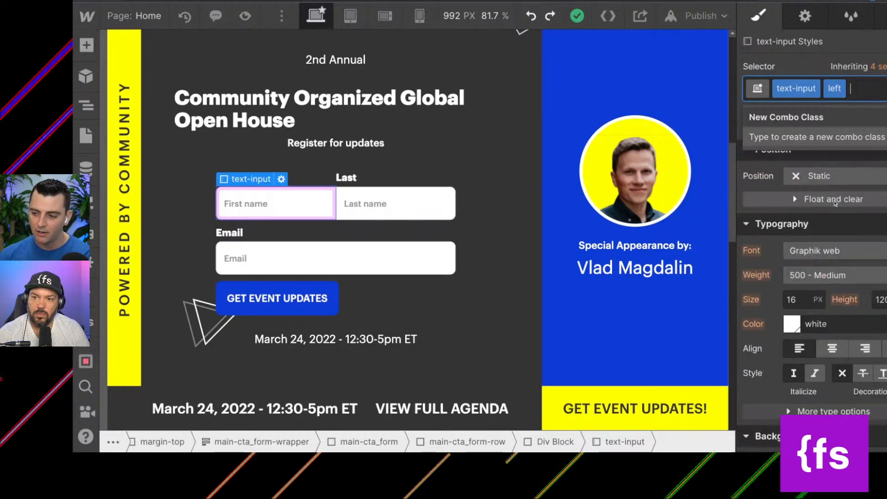
scroll(835, 203, "up", 5)
key("BackSpace")
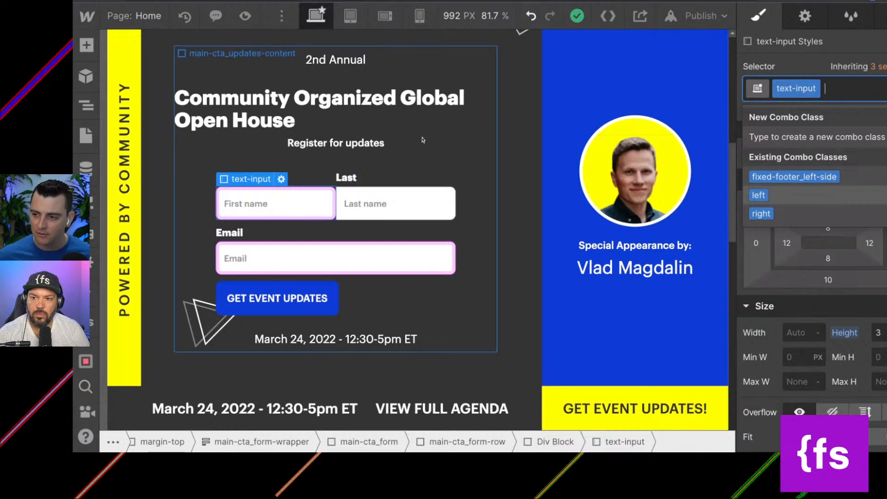
left_click(787, 73)
scroll(804, 351, "down", 7)
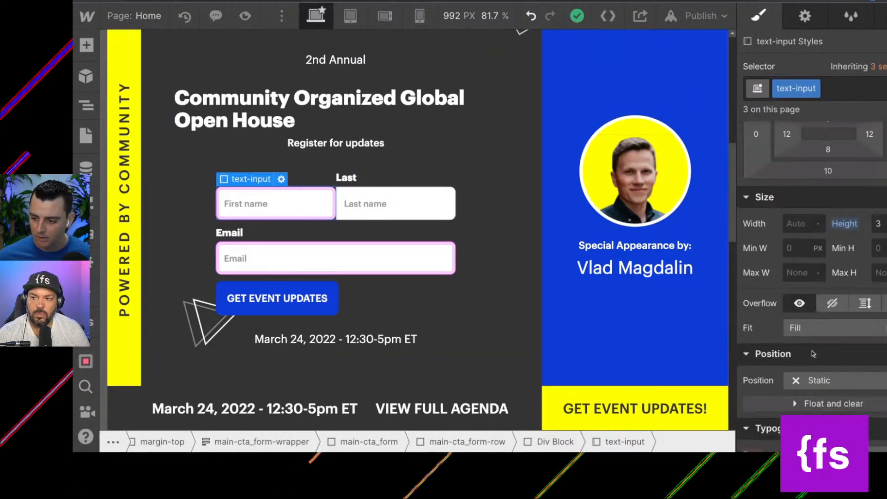
Set the background color of the text-input class to #f3f3f3.
scroll(802, 357, "down", 3)
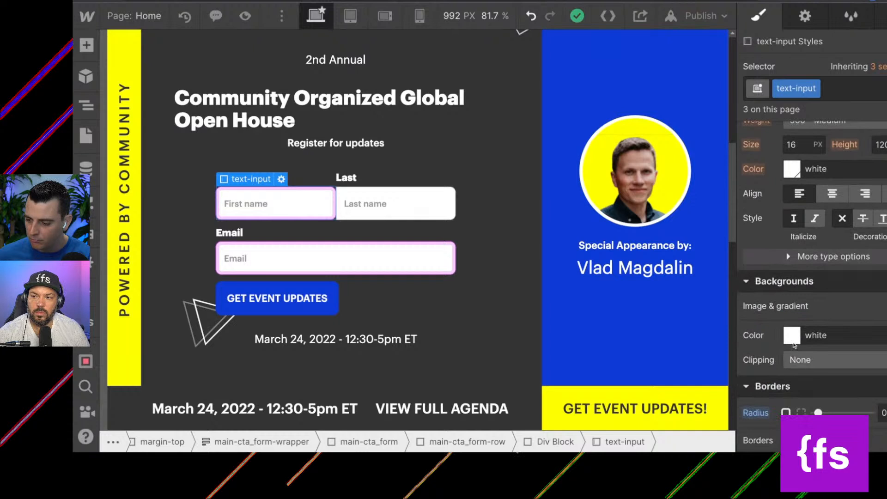
left_click(792, 338)
mouse_move(744, 73)
left_mouse_down()
mouse_move(756, 111)
mouse_move(744, 75)
left_mouse_up()
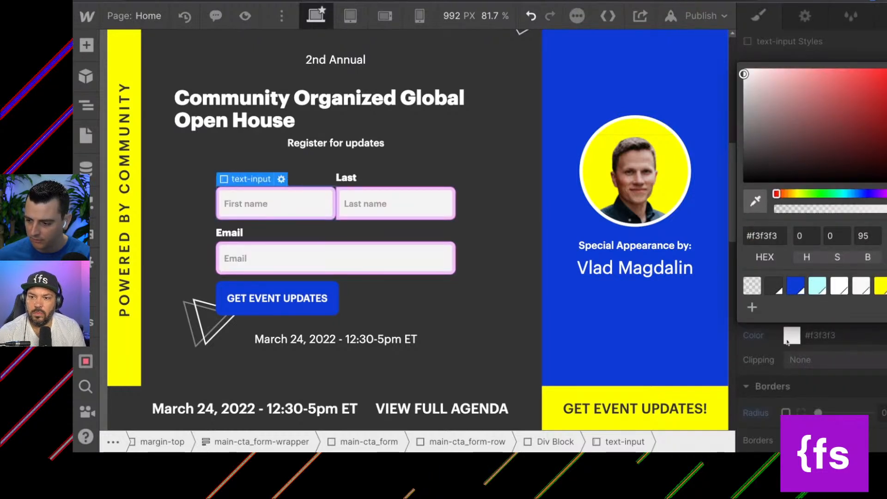
Round the text-input class's corners noticeably more and set its border width to 2.
left_click(818, 413)
left_click_drag(818, 412, 833, 412)
scroll(832, 369, "down", 2)
left_click(864, 385)
type("2")
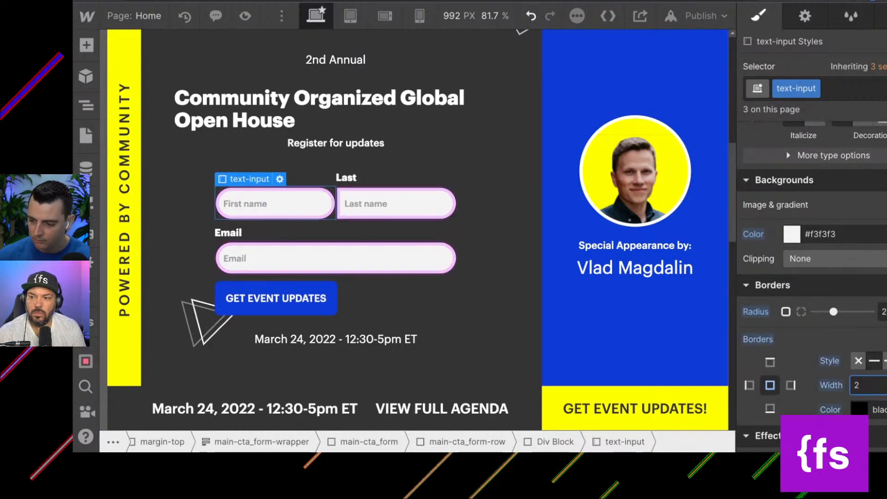
Add a new combo class named is-main-cta to the First name input.
scroll(854, 354, "up", 5)
scroll(853, 344, "up", 3)
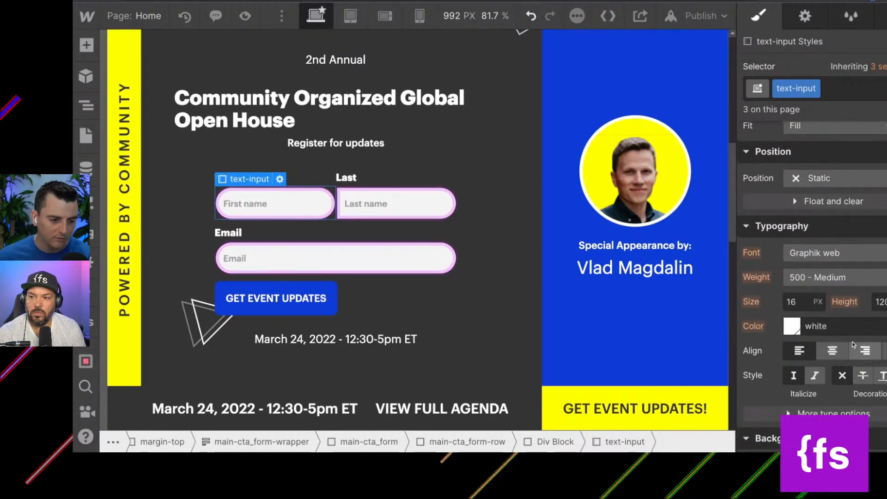
left_click(845, 86)
type("is")
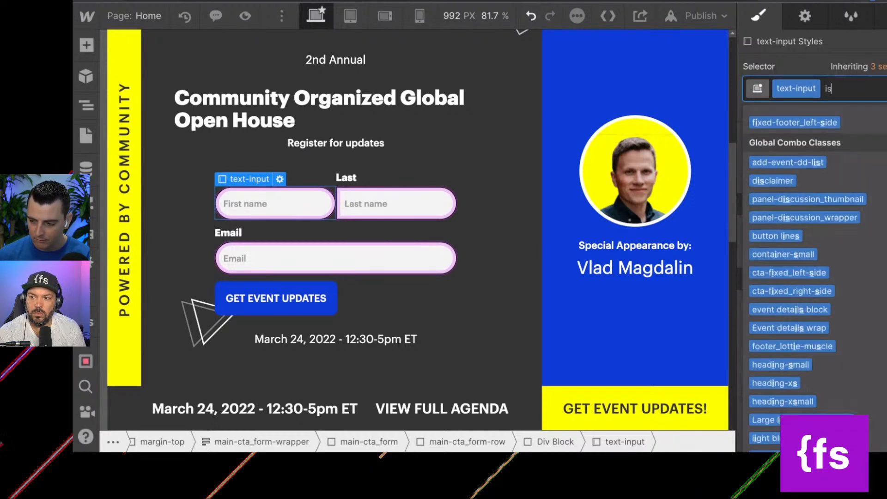
type("-main-cta")
key("Return")
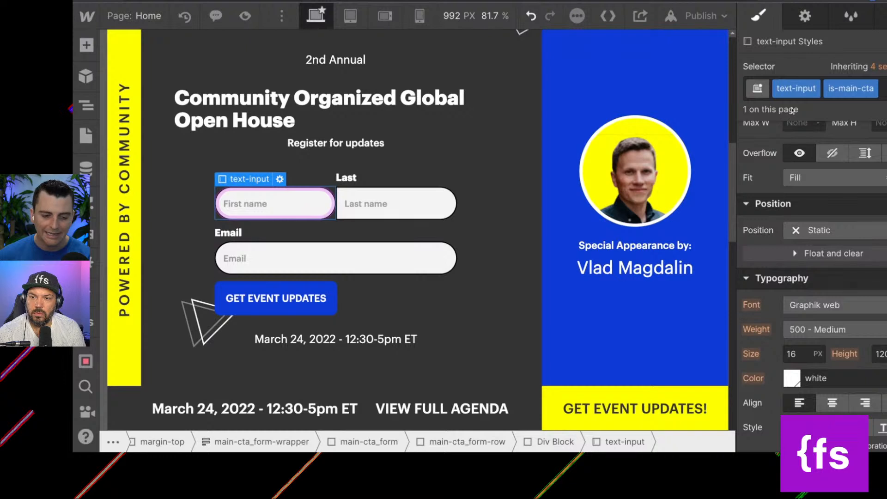
Increase the height of the First name input through its is-main-cta combo class.
scroll(823, 196, "down", 5)
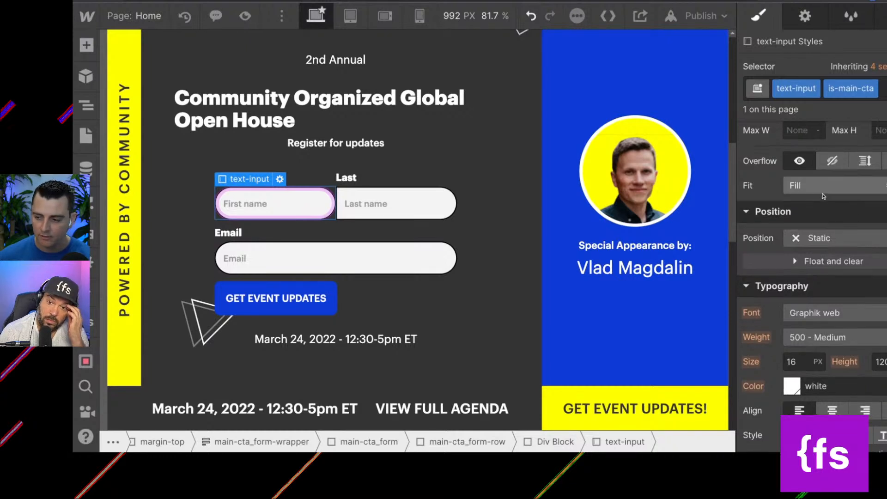
scroll(823, 195, "up", 4)
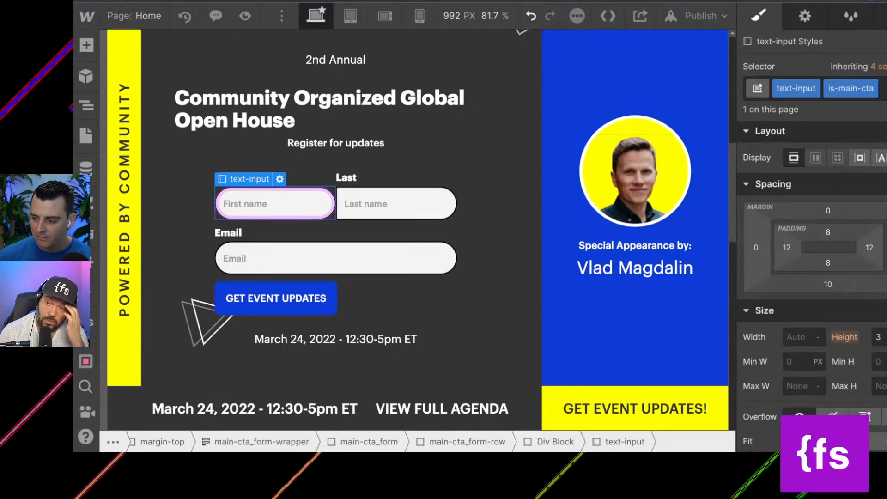
left_click(872, 331)
type("4")
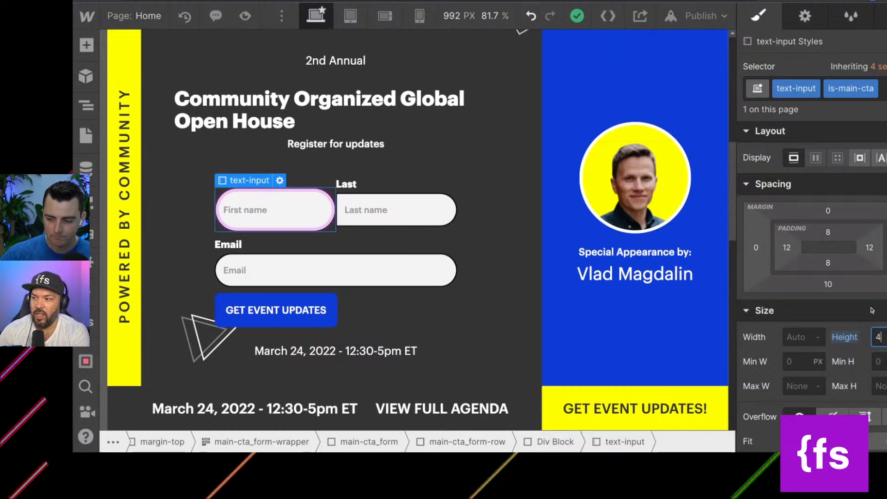
scroll(871, 310, "down", 1)
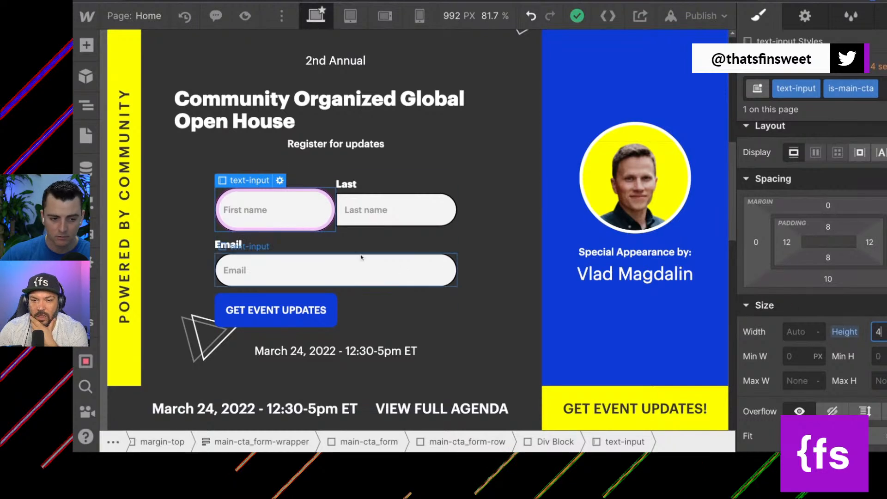
left_click(297, 225)
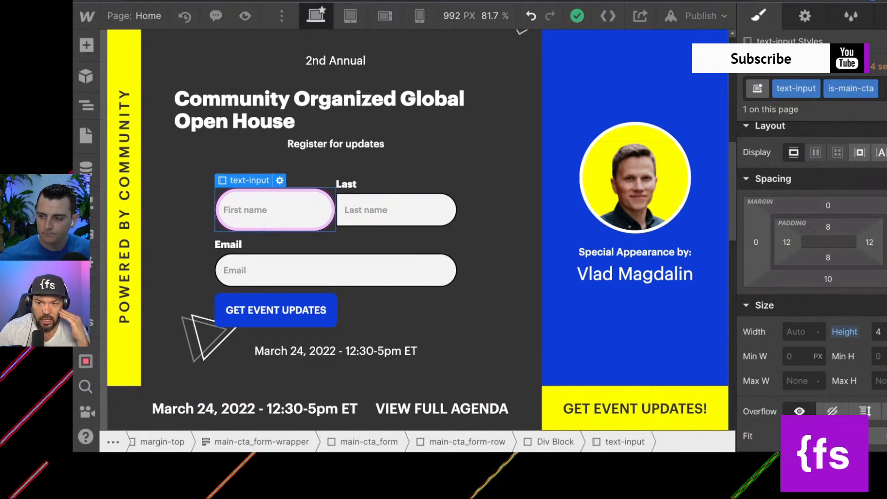
Rename the First name input's is-main-cta combo class to is-main-cta-left.
scroll(372, 194, "down", 1)
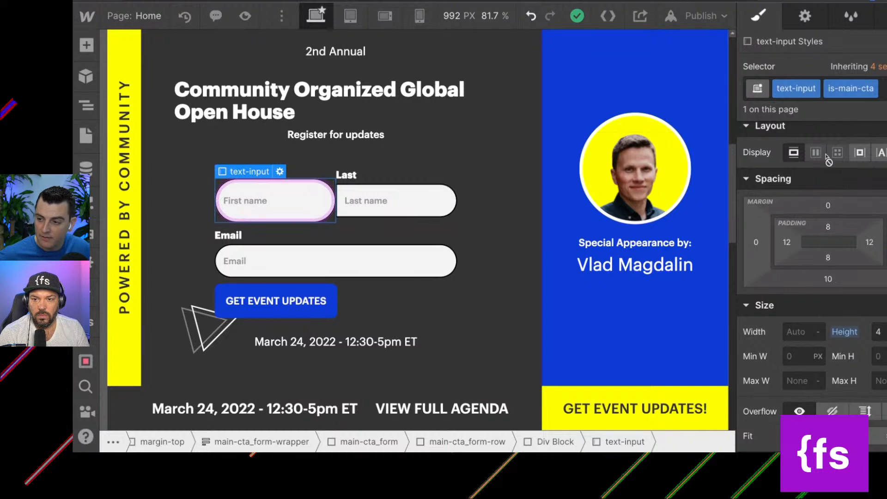
left_click(873, 89)
left_click(858, 109)
type("-left")
key("Return")
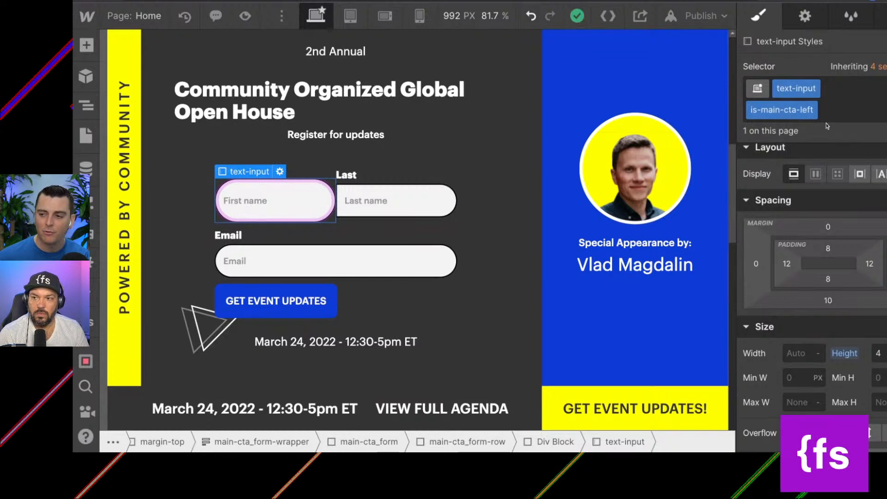
Give the is-main-cta-left combo class a border width of 4 and the border color #ff9696.
scroll(884, 202, "down", 5)
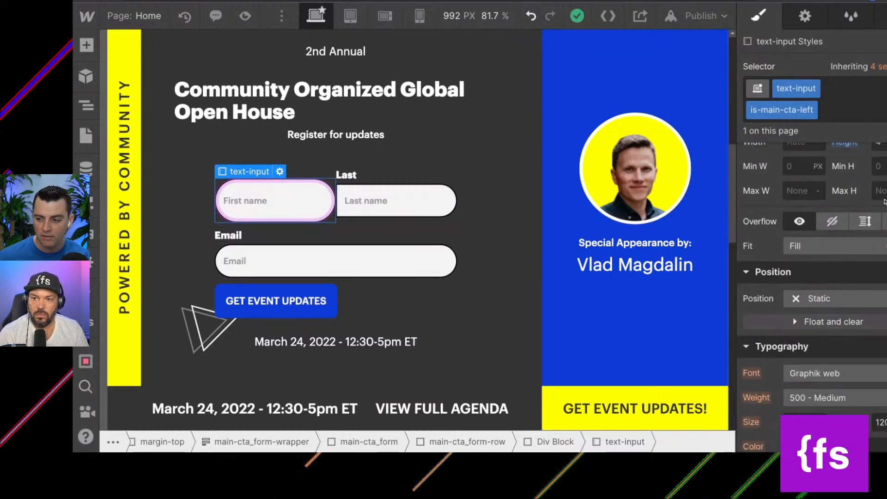
scroll(857, 229, "up", 2)
scroll(867, 204, "down", 8)
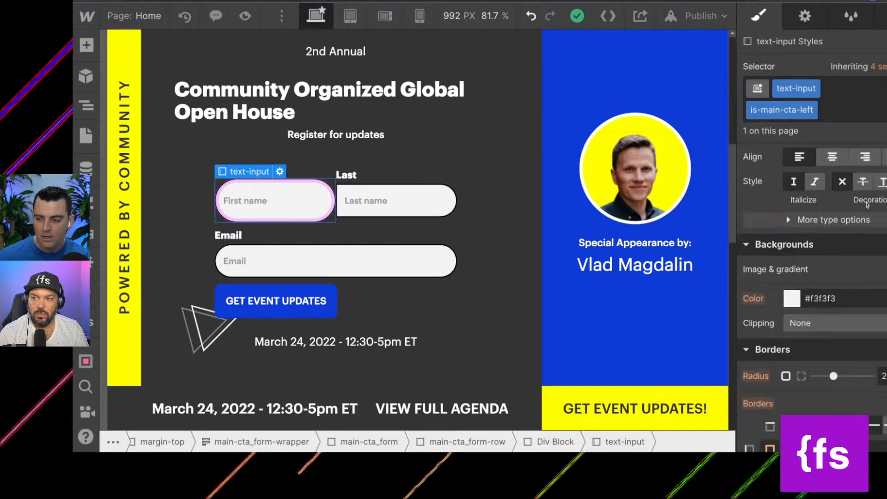
scroll(867, 204, "up", 3)
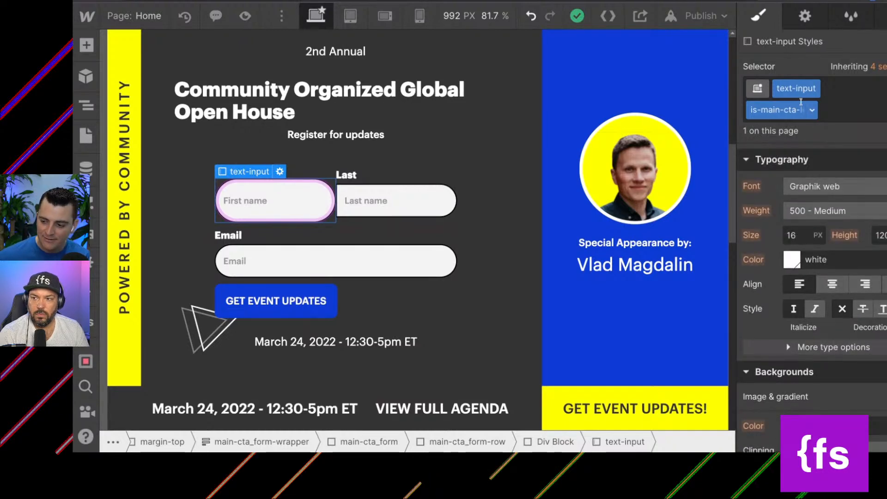
scroll(757, 302, "down", 8)
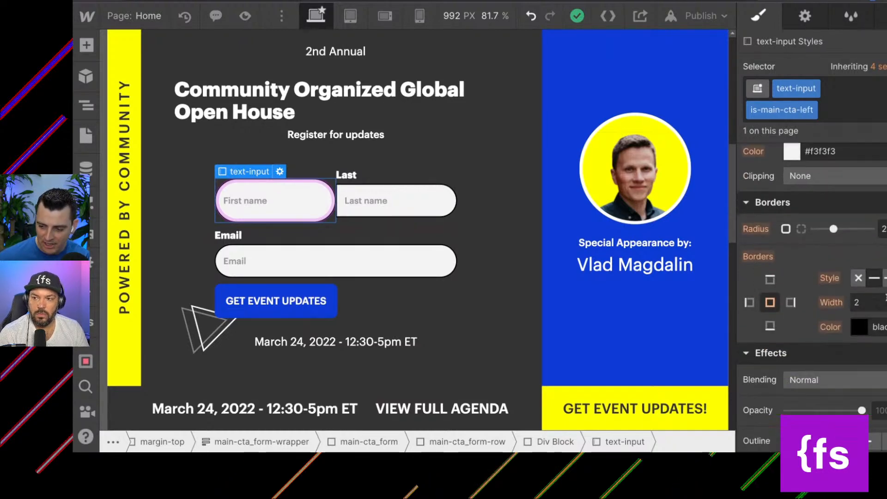
left_click(878, 303)
type("4")
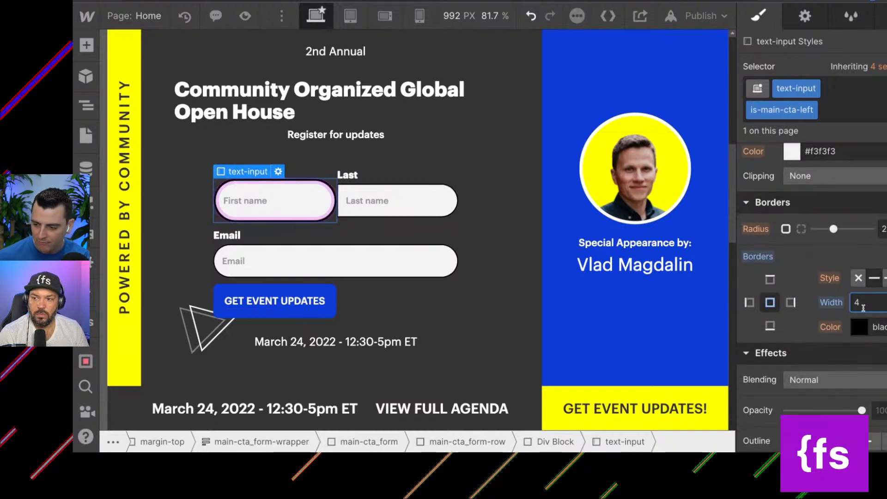
left_click(859, 327)
left_click(824, 70)
left_click_drag(866, 142, 815, 56)
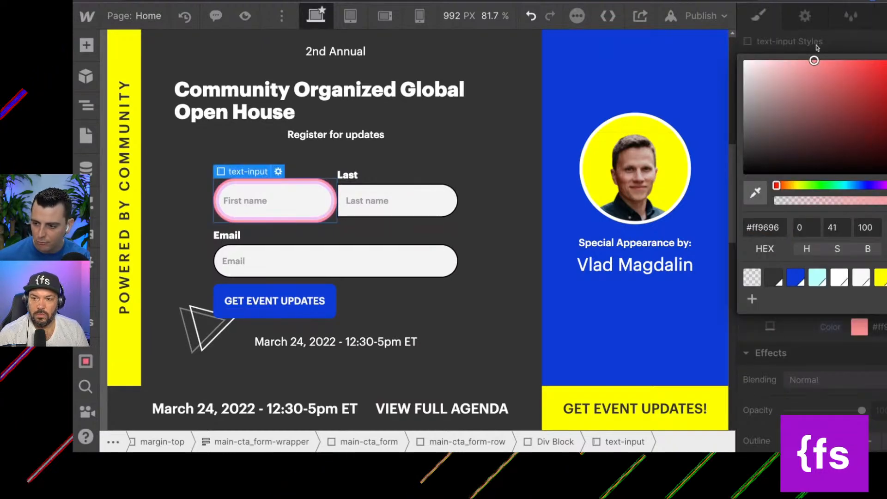
left_click(815, 47)
Set the is-main-cta-left combo class's corner radius to 0 and its background color to #ca7f7f.
scroll(855, 250, "up", 4)
scroll(854, 250, "up", 4)
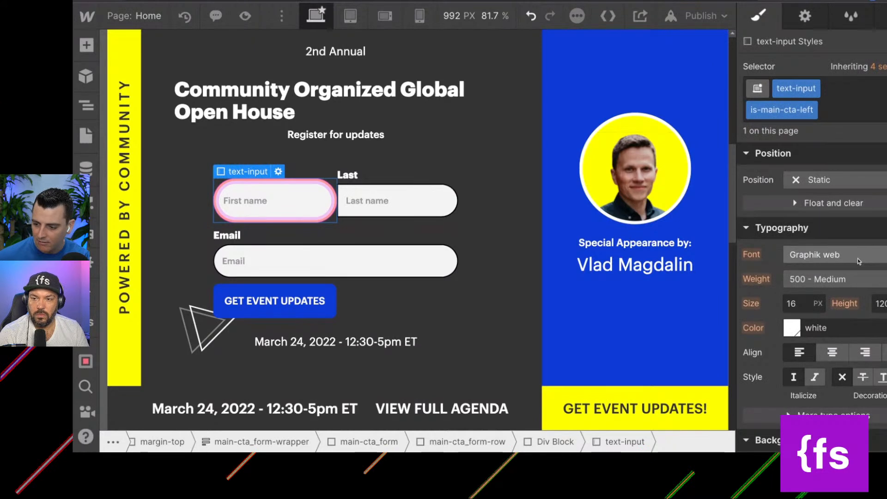
scroll(856, 254, "down", 5)
left_click_drag(833, 299, 818, 300)
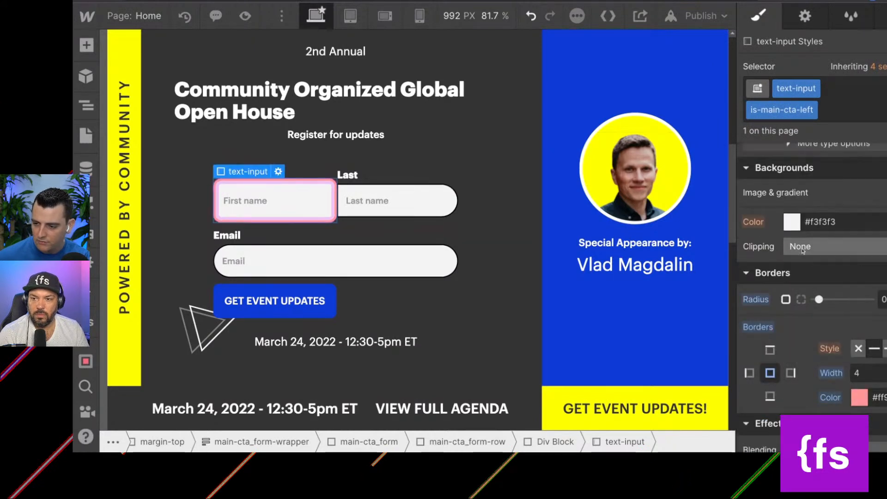
left_click(794, 222)
left_click_drag(801, 159, 806, 123)
left_click(809, 88)
scroll(821, 115, "up", 5)
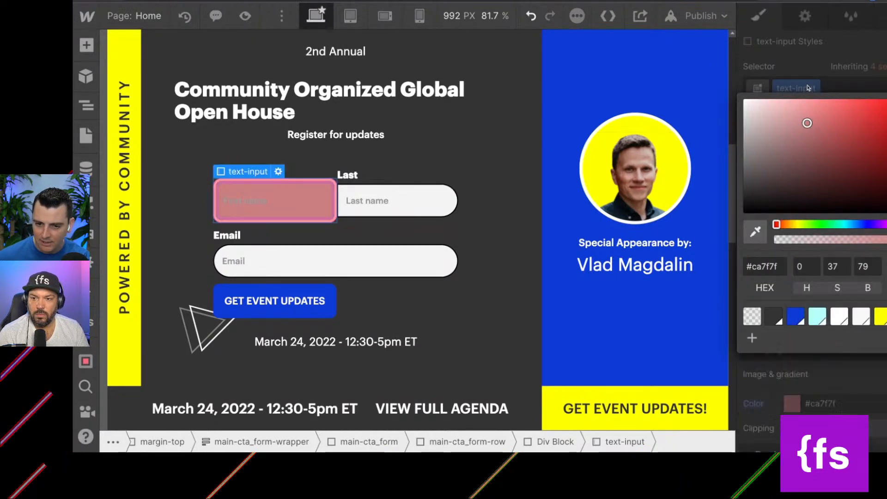
scroll(818, 111, "up", 5)
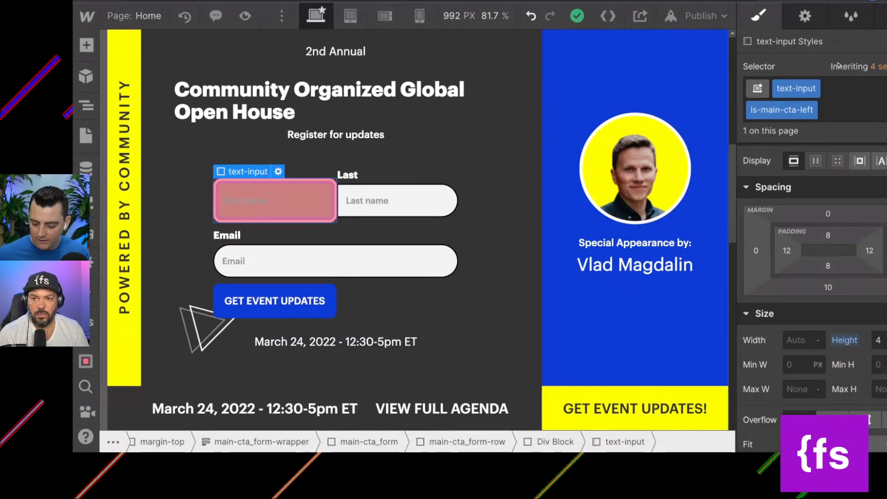
Undo the trial combo class, border, radius and height changes, back to the plain text-input class.
key("ctrl+z")
key("ctrl+z")
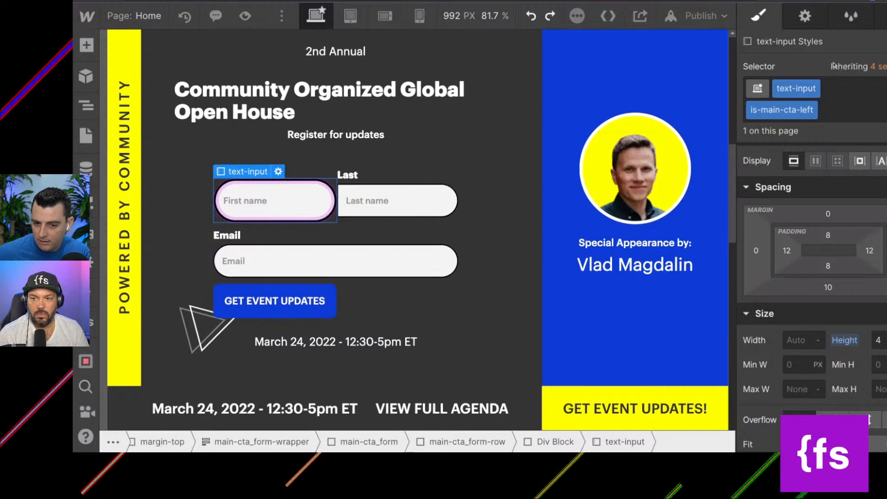
key("ctrl+z")
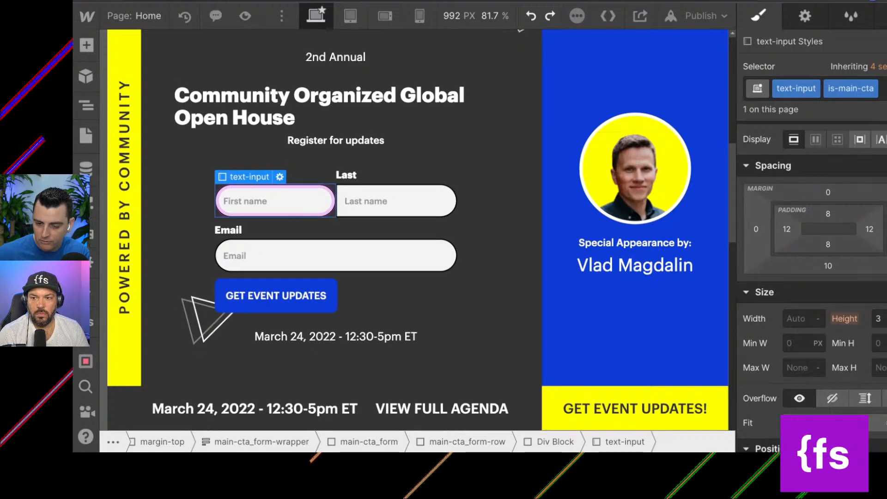
key("ctrl+z")
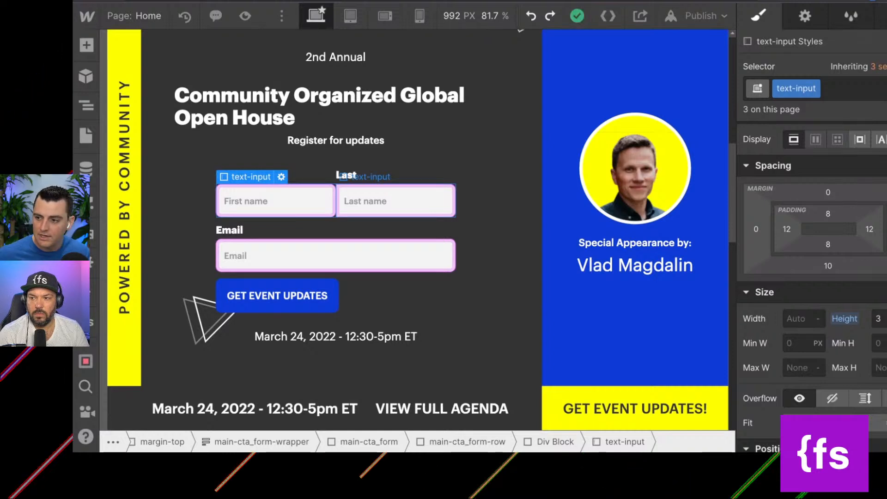
Apply the existing left combo class to the First name input again and rename it is-left.
left_click(831, 89)
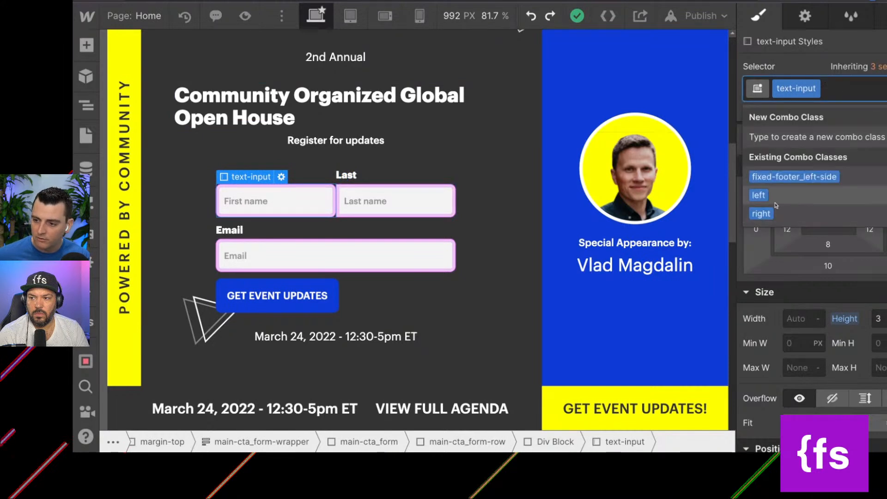
left_click(776, 202)
left_click(839, 89)
left_click(826, 109)
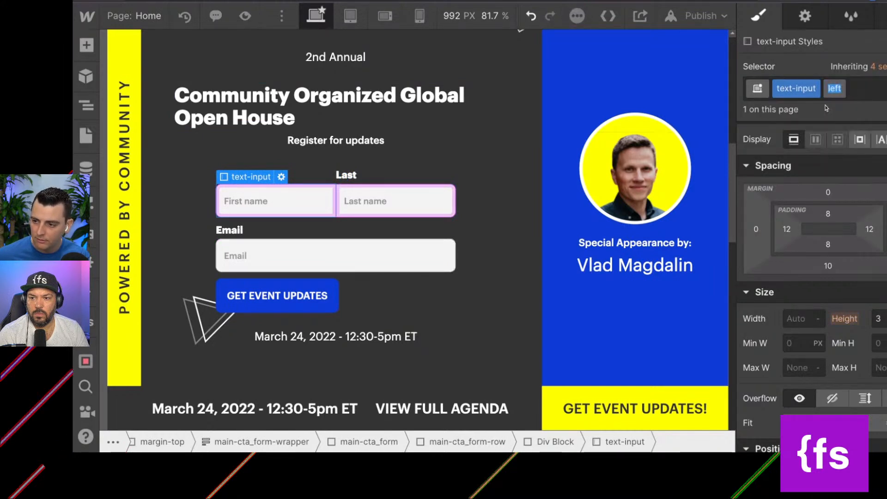
key("Left")
type("-is")
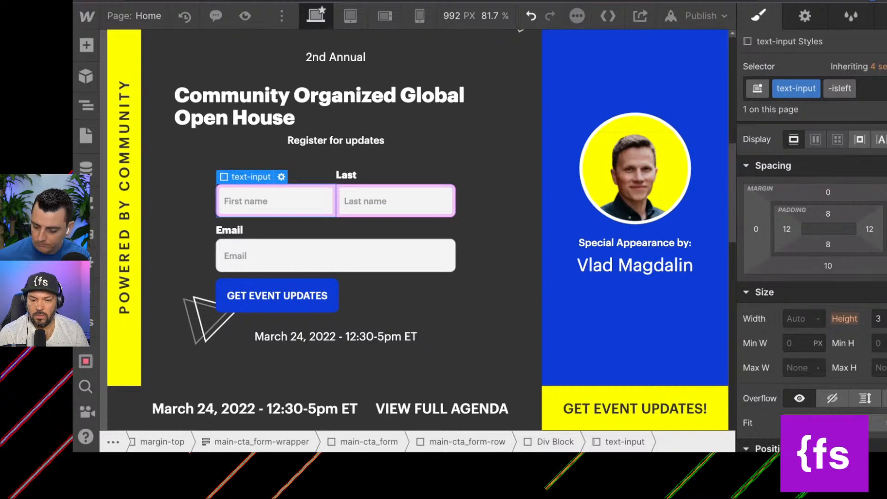
key("BackSpace")
key("BackSpace")
type("is-")
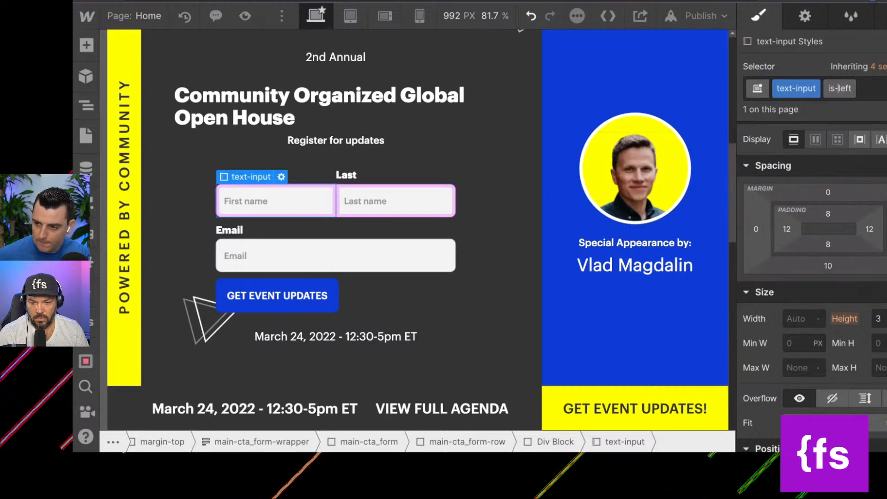
key("Return")
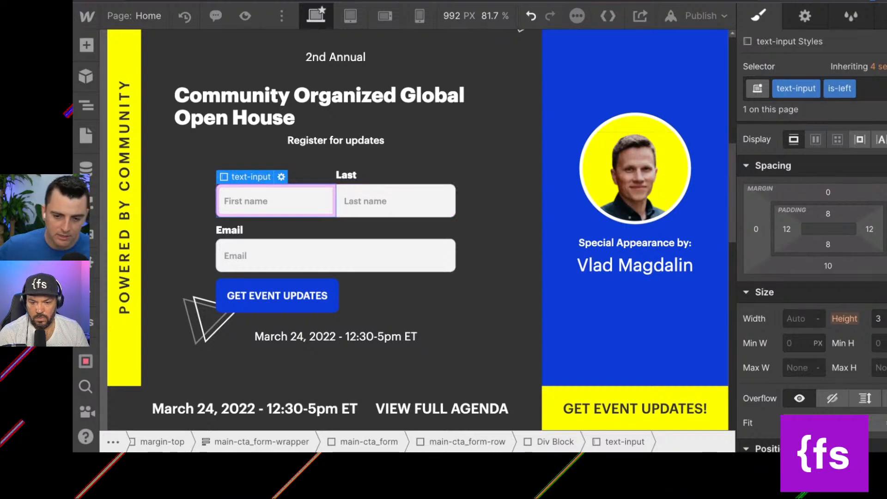
Rename the Last name input's right combo class to is-right, and select the Email input.
left_click(396, 201)
left_click(826, 83)
type("rig")
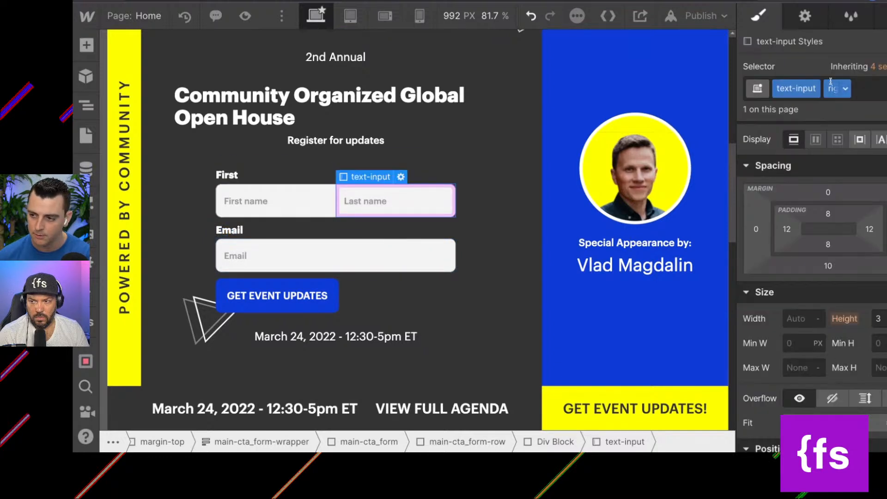
left_click(846, 89)
left_click(839, 109)
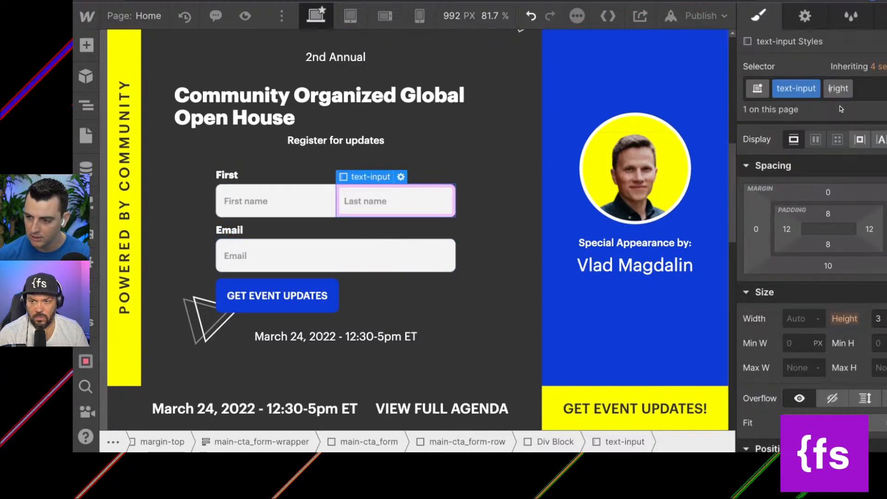
type("is-")
key("Return")
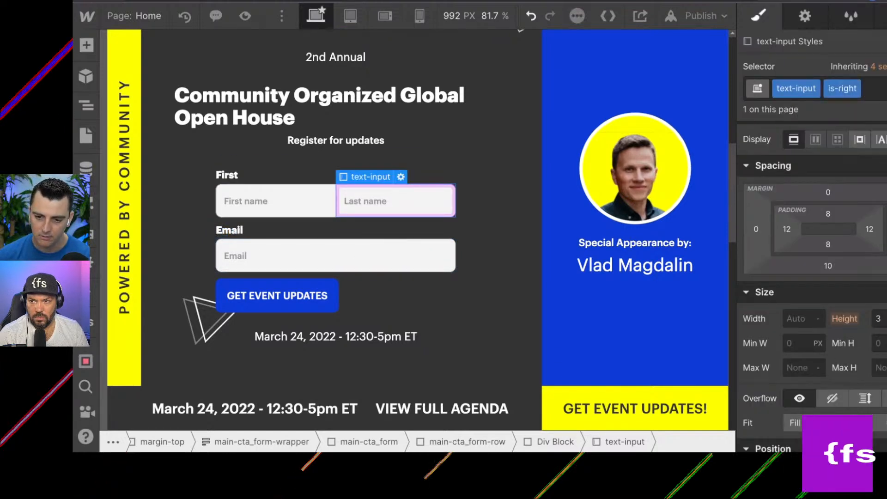
left_click(265, 262)
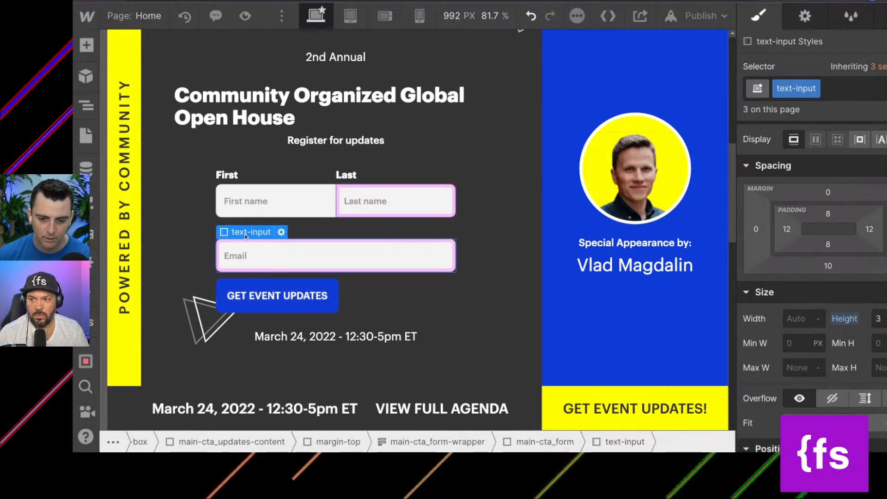
Examine the nesting of main-cta_form, its main-cta_form-row and the two unclassed div blocks holding the name fields.
left_click(247, 215)
left_click(83, 108)
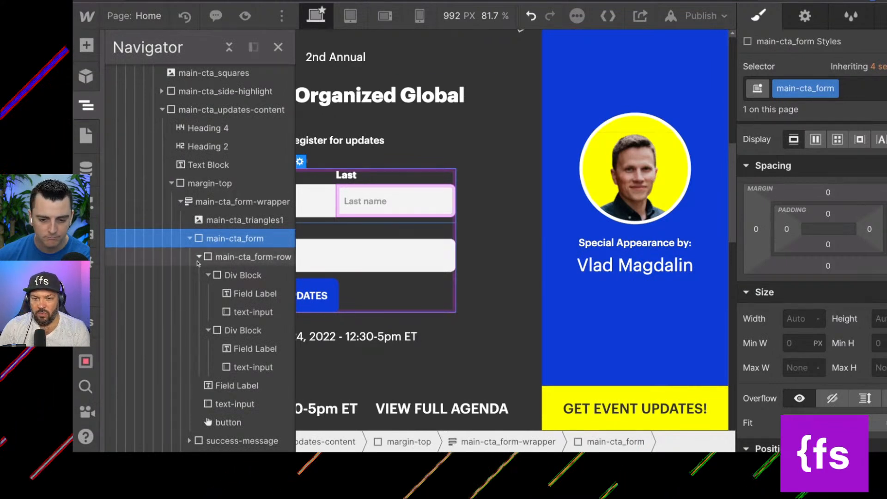
left_click(233, 257)
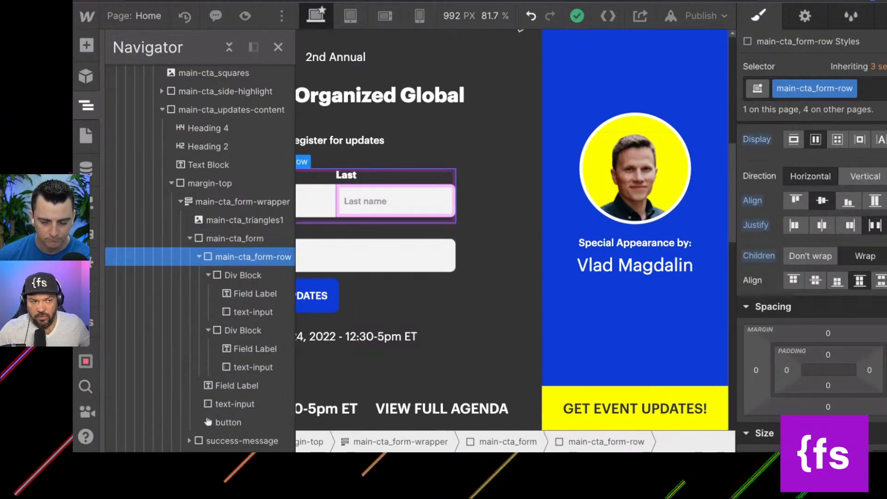
left_click(228, 277)
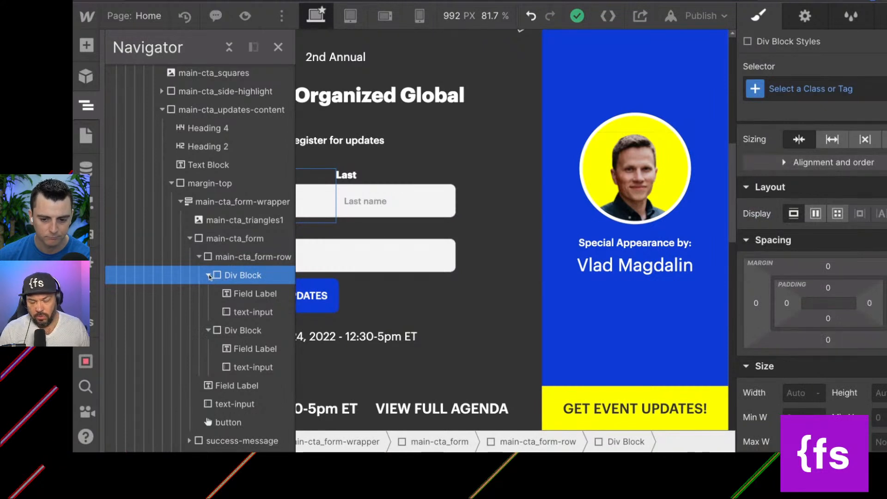
left_click(208, 275)
left_click(208, 293)
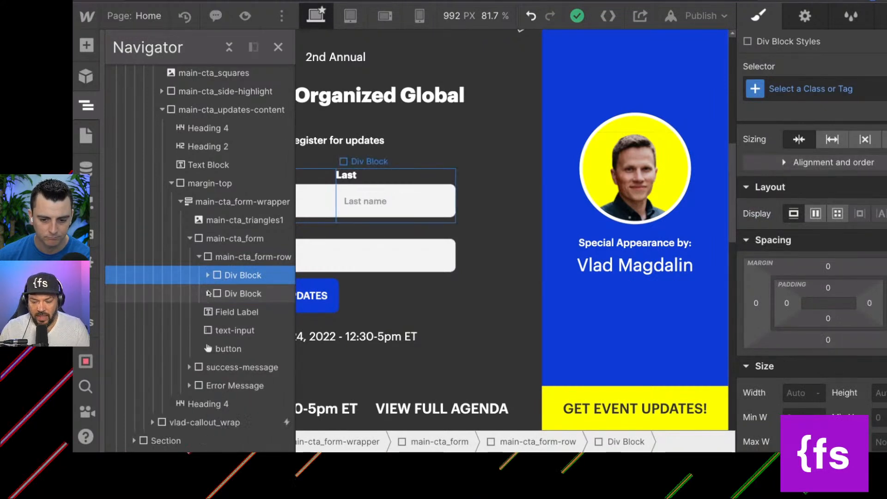
left_click(242, 294)
left_click(240, 276)
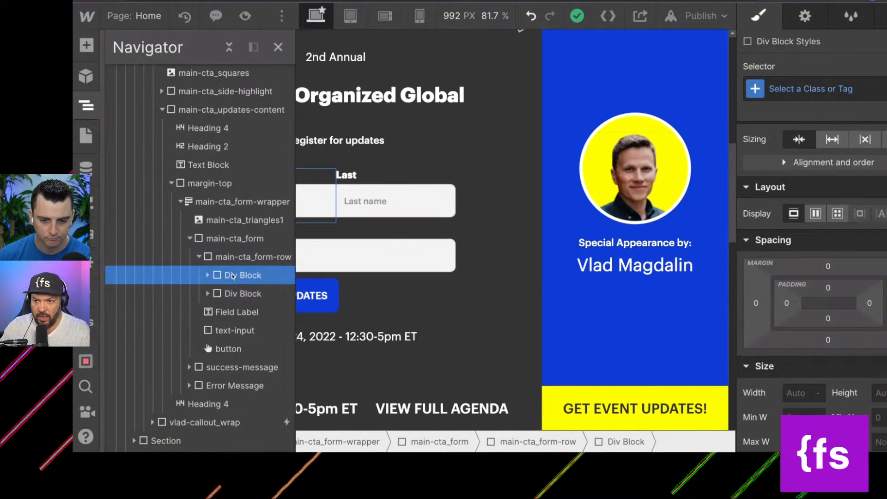
Give the row's first div block a new class main-cta_form-column, reusing the row's class name with column in place of row.
left_click(237, 257)
left_click(850, 88)
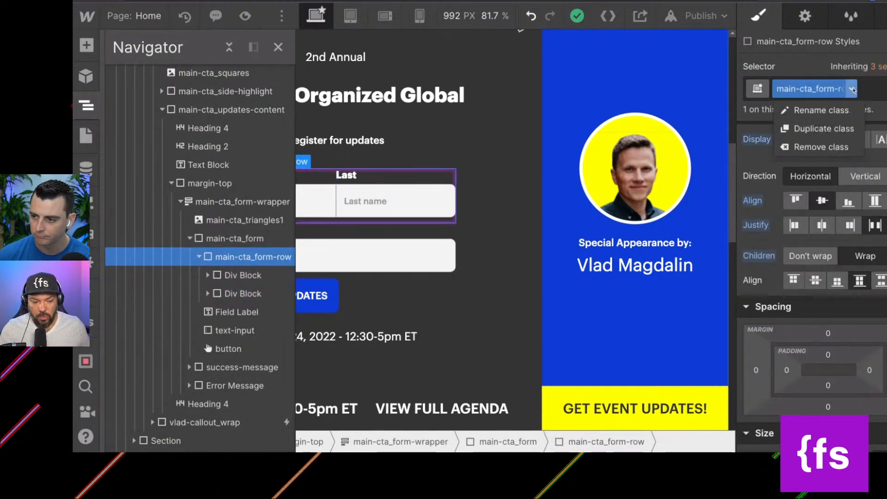
left_click(830, 112)
key("ctrl+c")
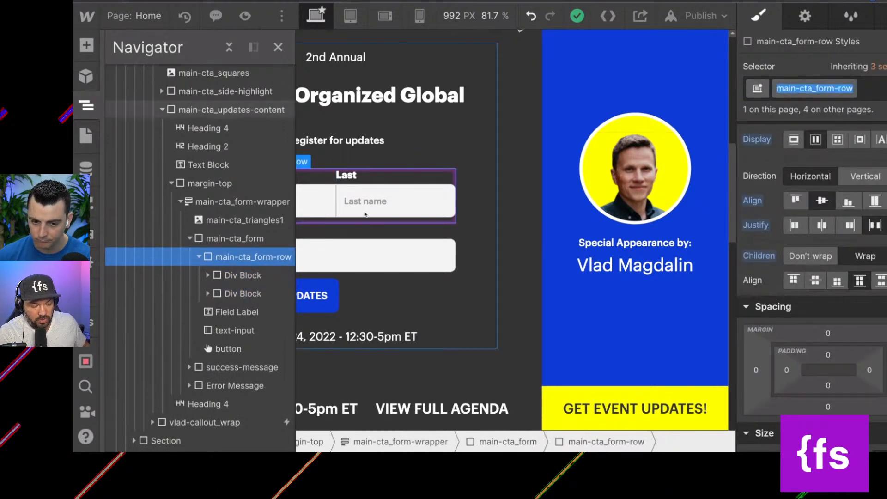
left_click(242, 274)
left_click(797, 88)
key("ctrl+v")
key("BackSpace")
key("BackSpace")
type("column")
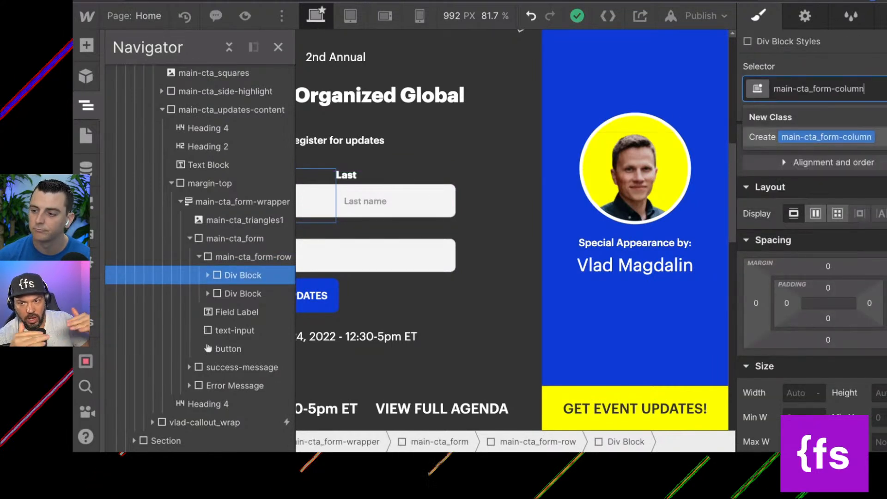
key("ctrl+a")
key("ctrl+c")
key("Return")
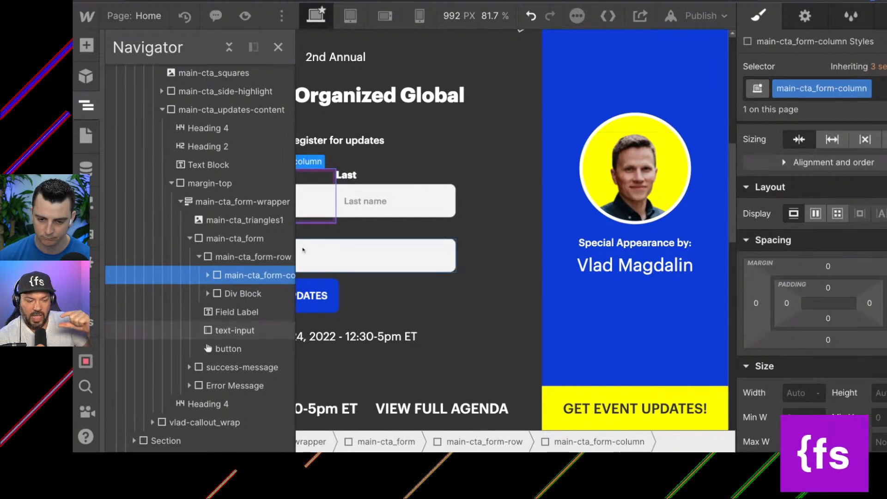
Apply the existing main-cta_form-column class to the second div block in main-cta_form-row.
left_click(241, 285)
left_click(786, 92)
key("ctrl+v")
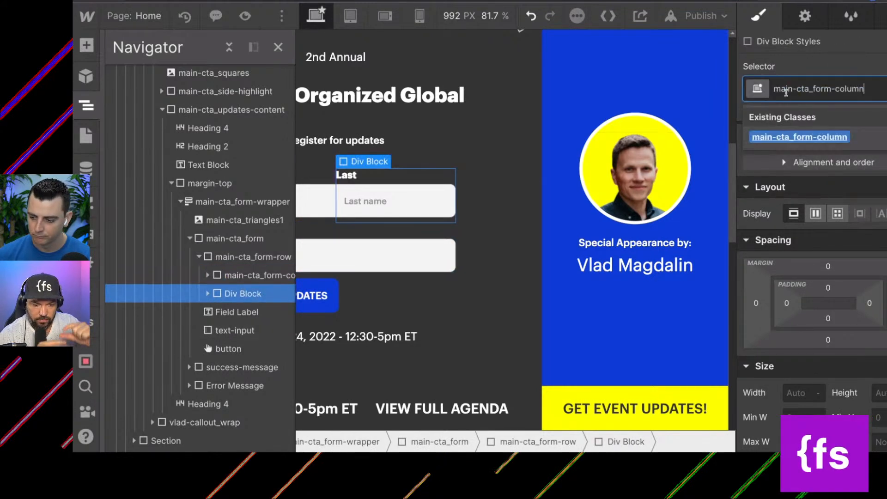
key("Return")
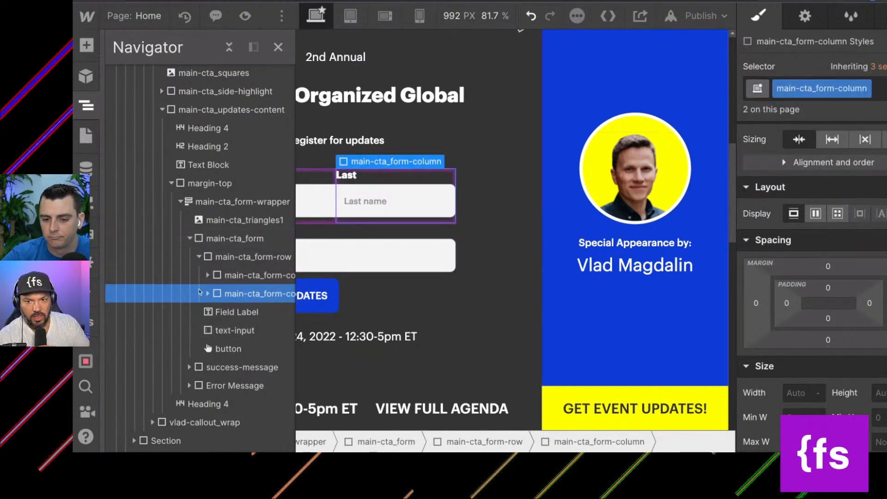
scroll(200, 291, "down", 1)
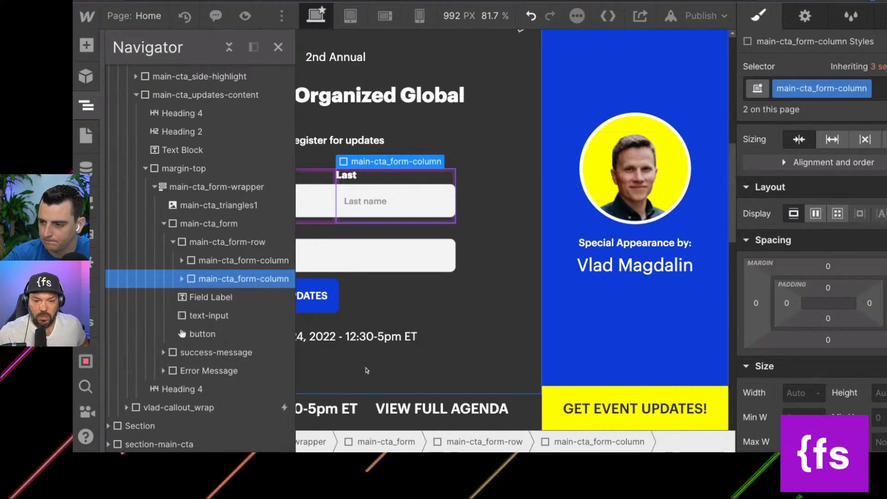
Inspect the classes and nesting of the form's name and email inputs, their field labels and the two form columns.
left_click(377, 210)
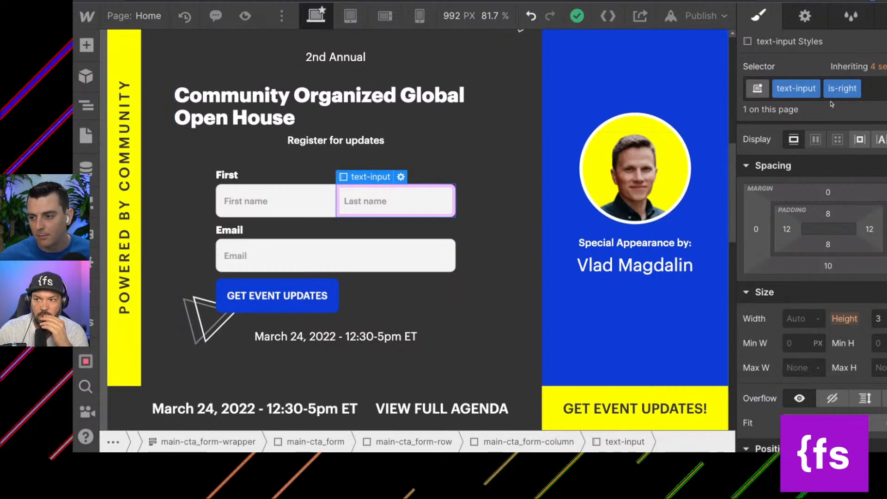
left_click(312, 187)
left_click(312, 180)
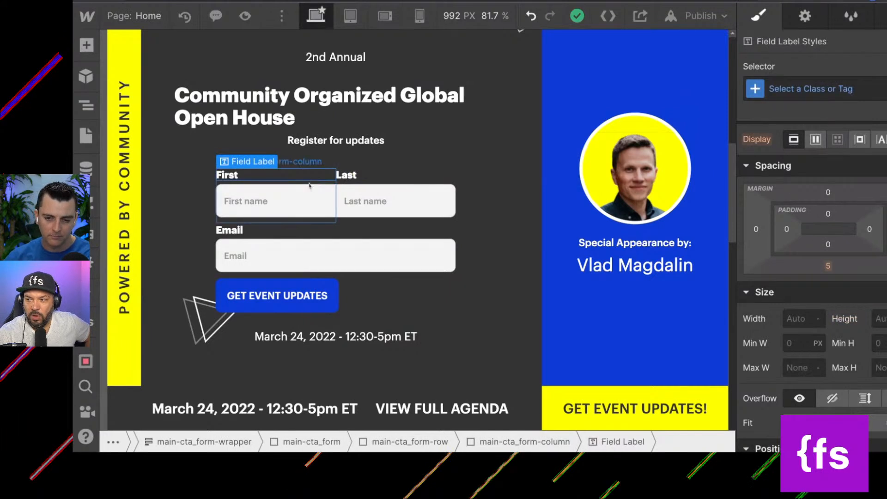
left_click(312, 181)
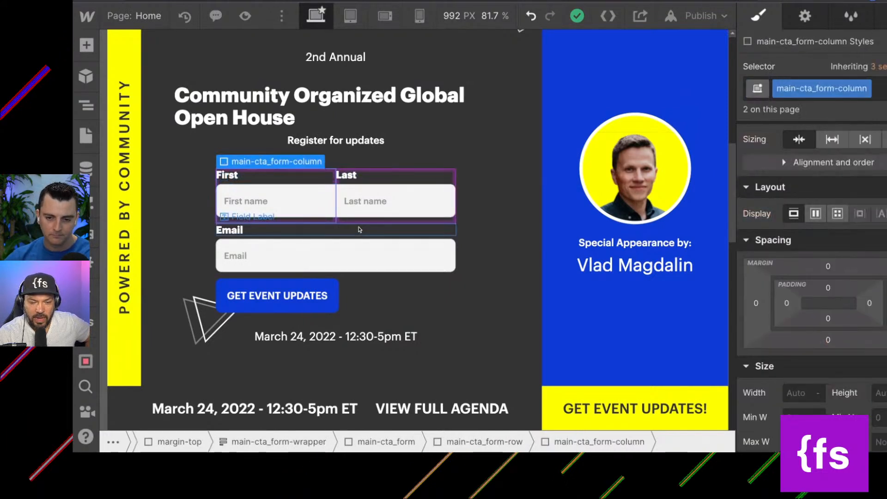
left_click(267, 261)
left_click(268, 235)
left_click(268, 231)
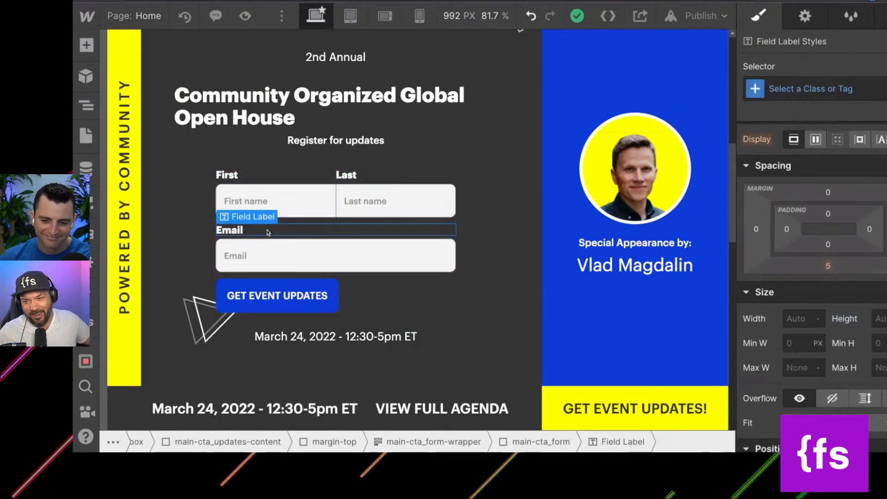
key("z")
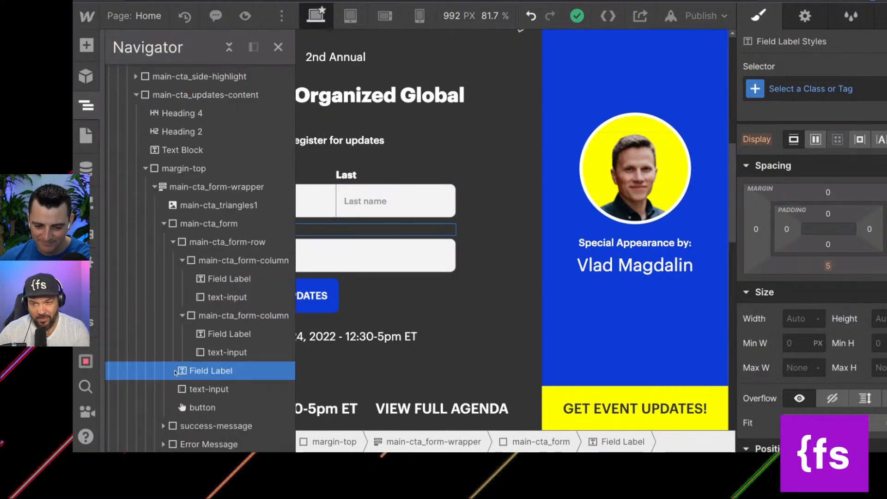
left_click(181, 316)
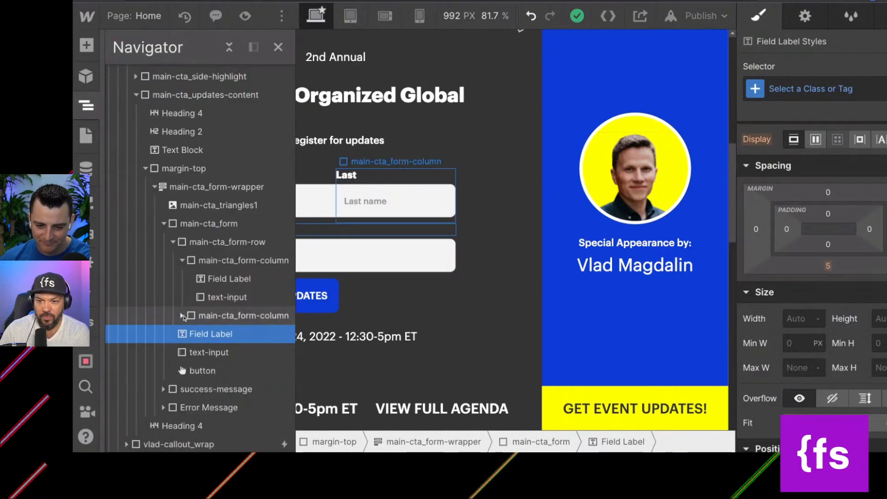
left_click(182, 260)
left_click(205, 316)
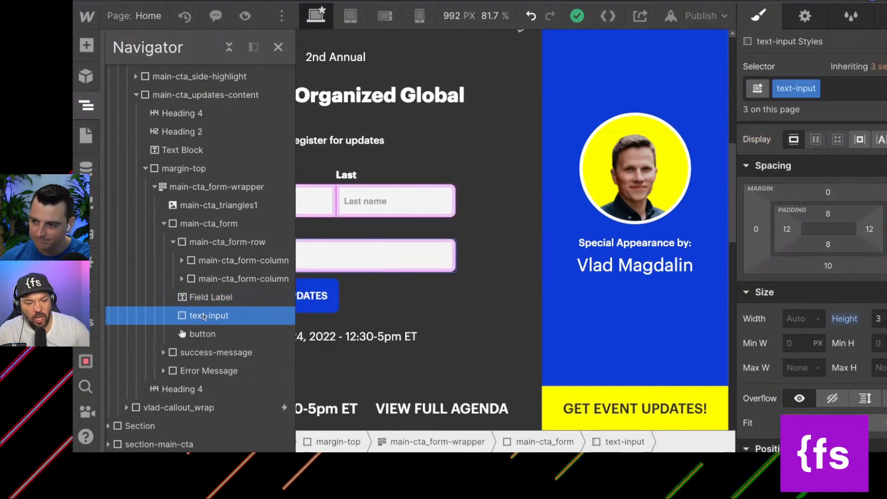
Rename the blue combo class on the Get Event Updates button to is-blue.
left_click(206, 334)
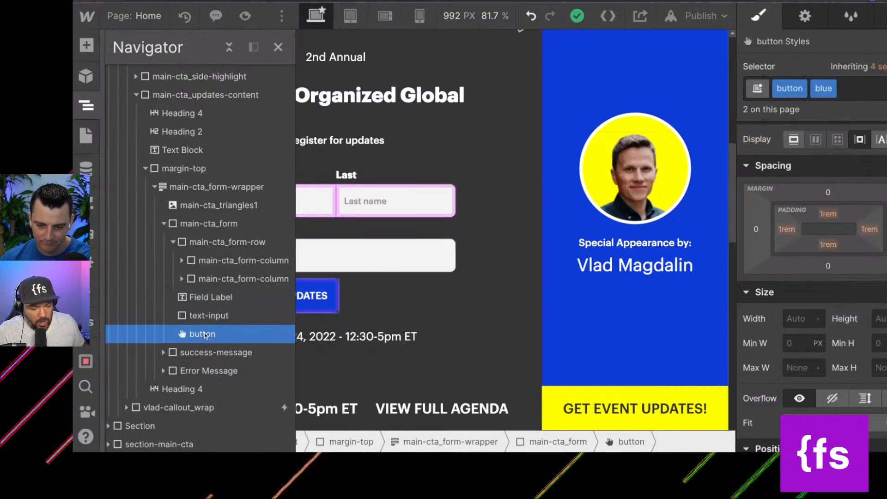
left_click(279, 48)
left_click(830, 90)
left_click(826, 109)
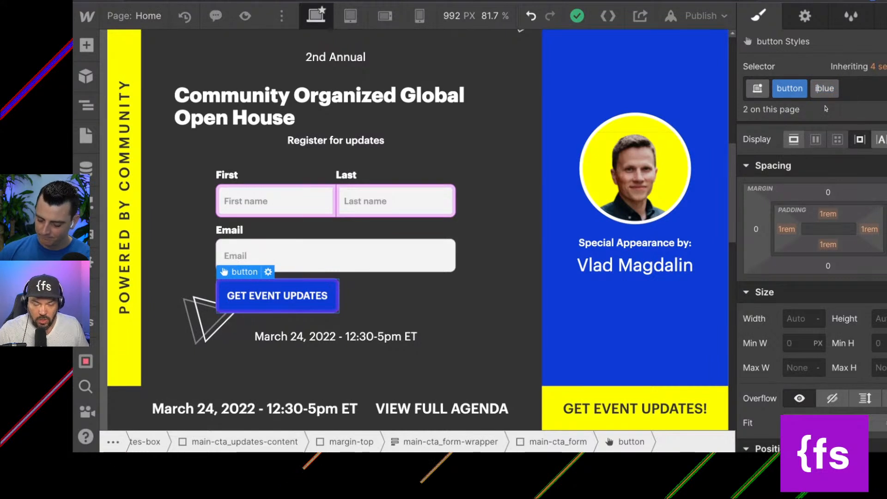
type("is-")
key("Return")
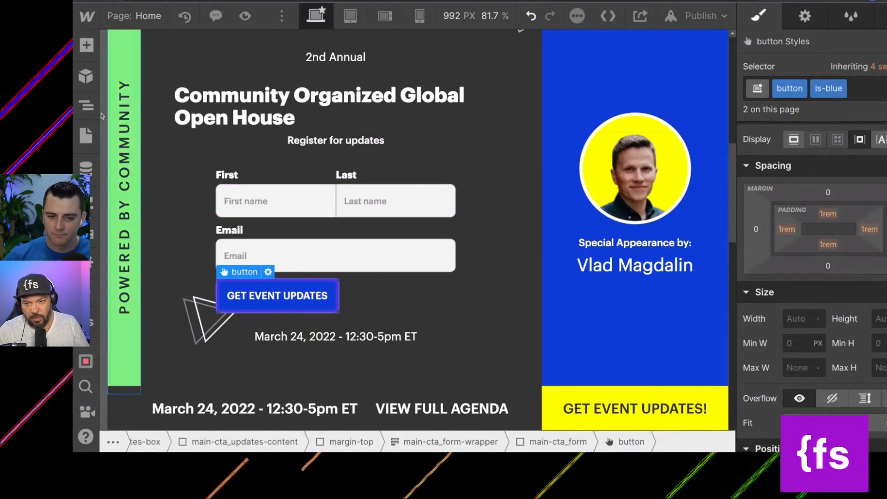
Check the styles of the date heading below the form, its parent main-cta_updates-content and the submit button.
left_click(87, 104)
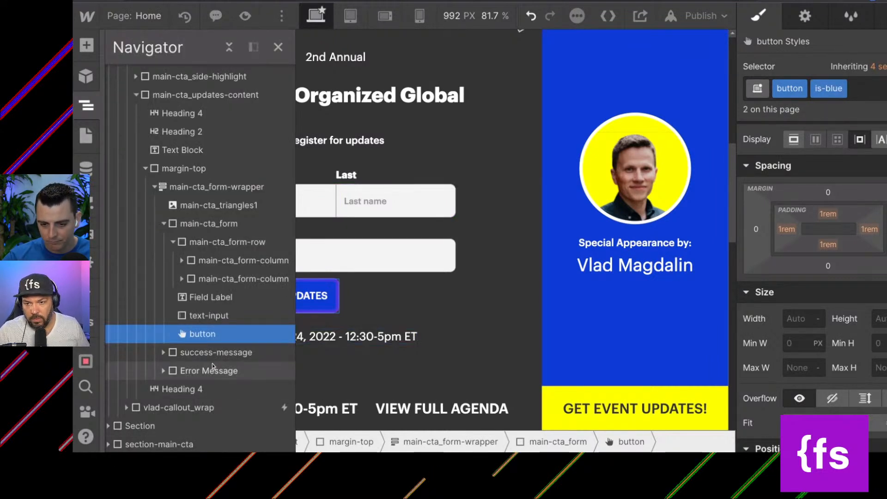
left_click(337, 326)
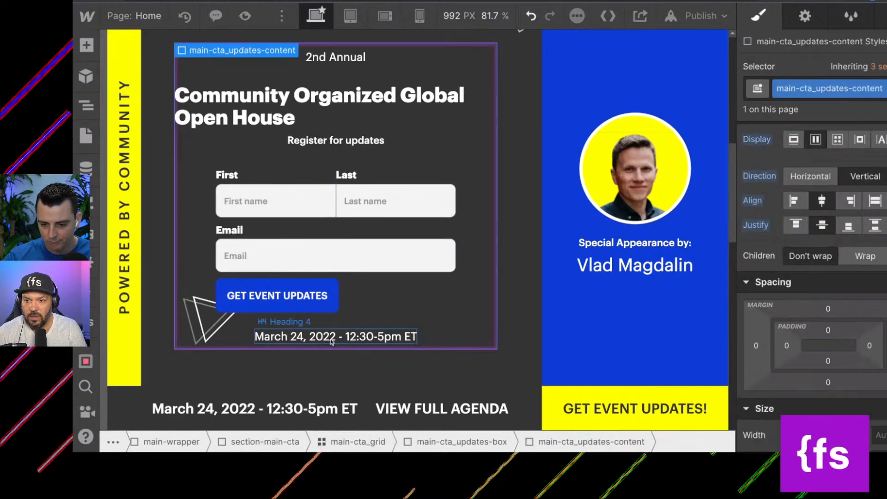
left_click(334, 337)
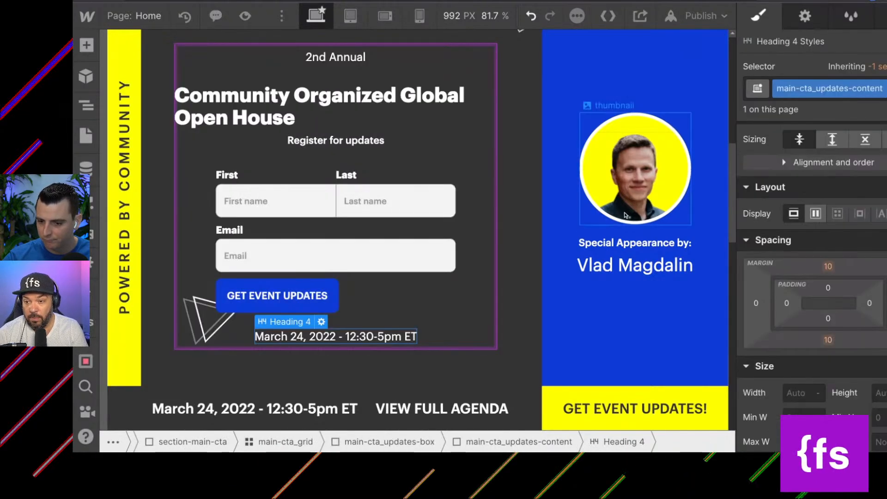
left_click(321, 322)
left_click(290, 367)
left_click(286, 337)
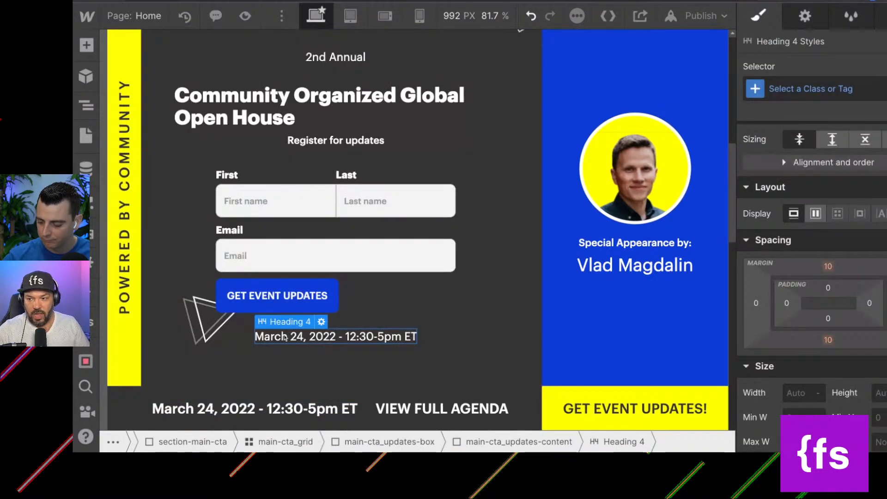
key("Up")
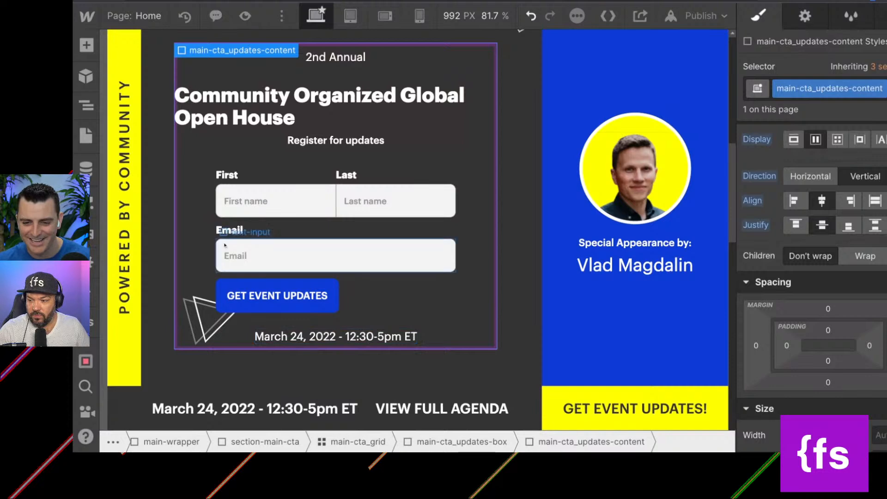
left_click(252, 306)
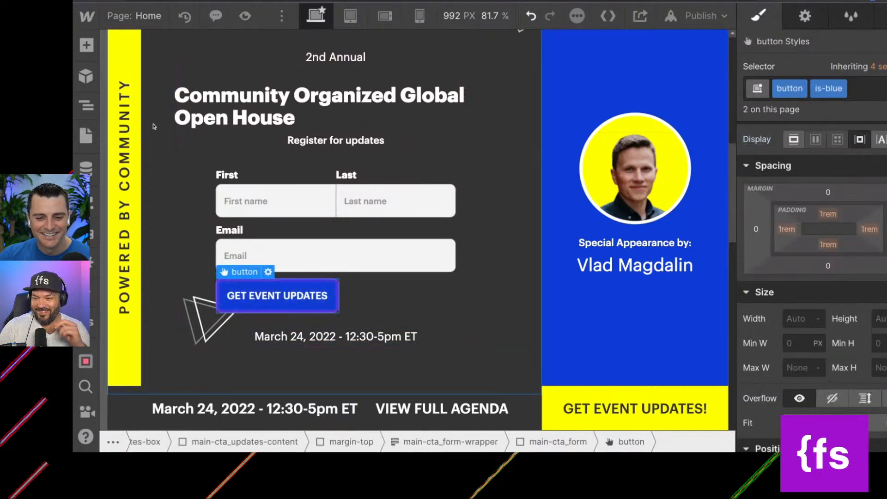
Review the element tree inside main-cta_updates-content, including the Email input and triangles image, and collapse main-cta_form-wrapper.
left_click(193, 150)
left_click(86, 106)
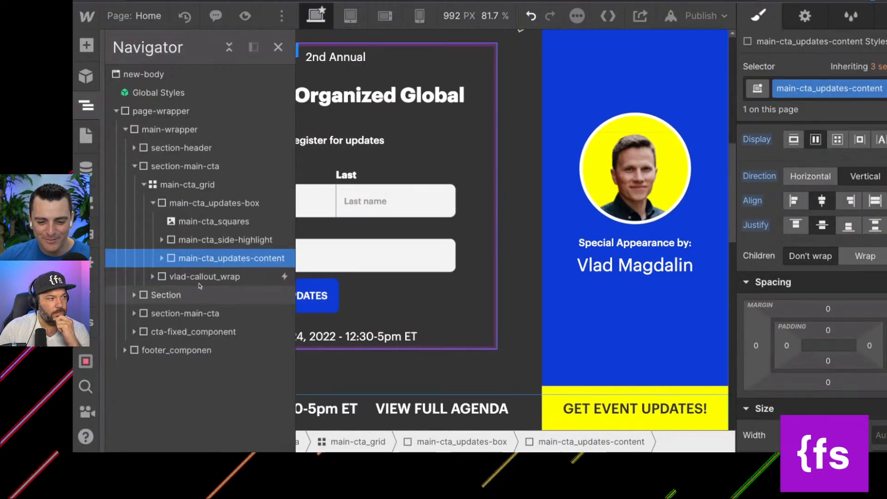
left_click(162, 258)
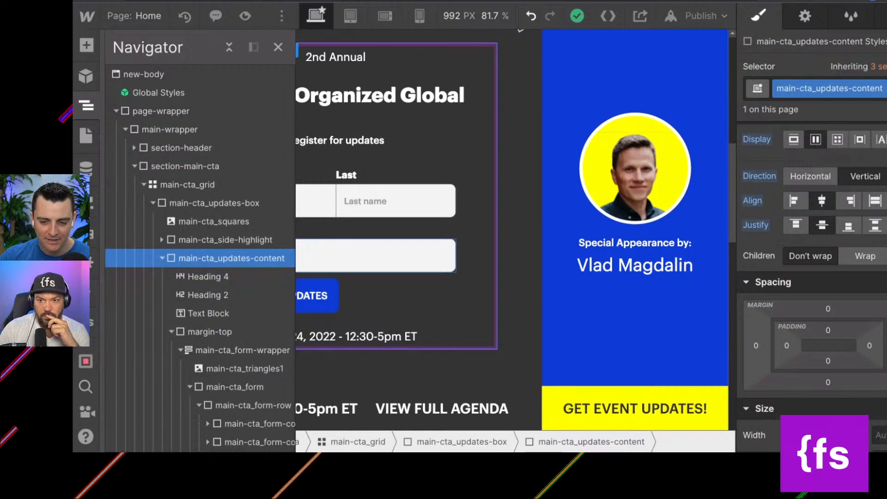
left_click(231, 241)
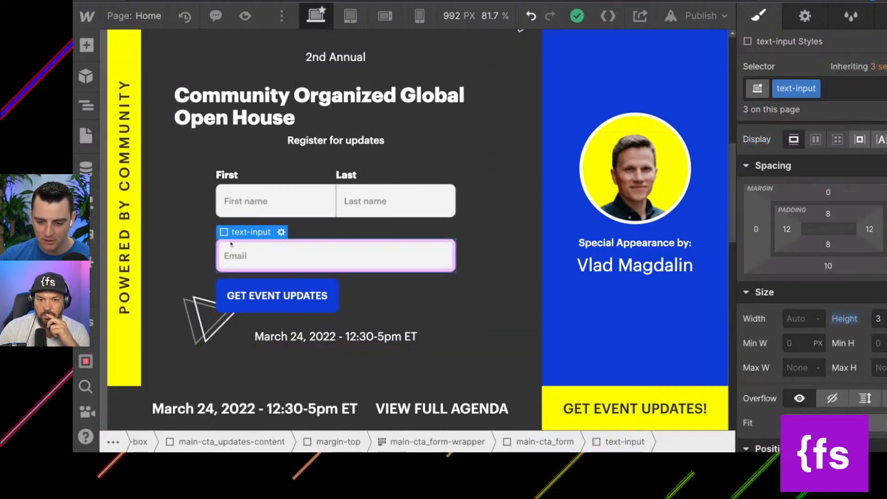
scroll(226, 245, "down", 1)
left_click(185, 299)
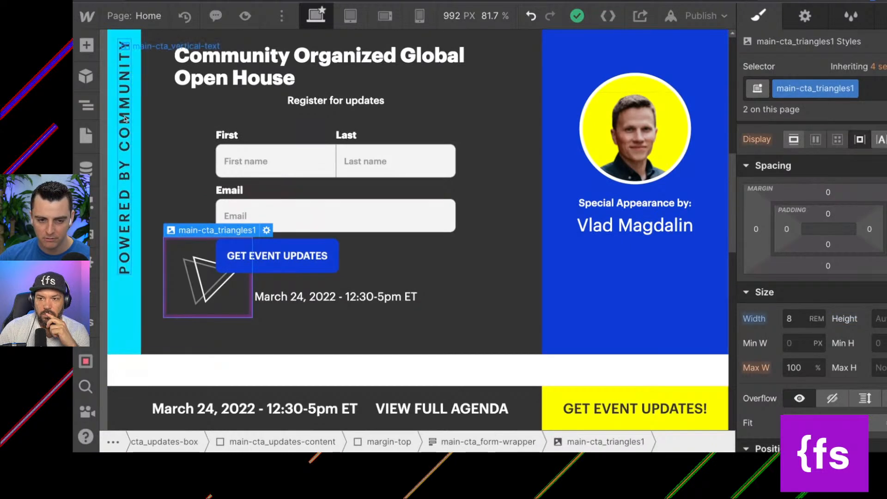
left_click(86, 106)
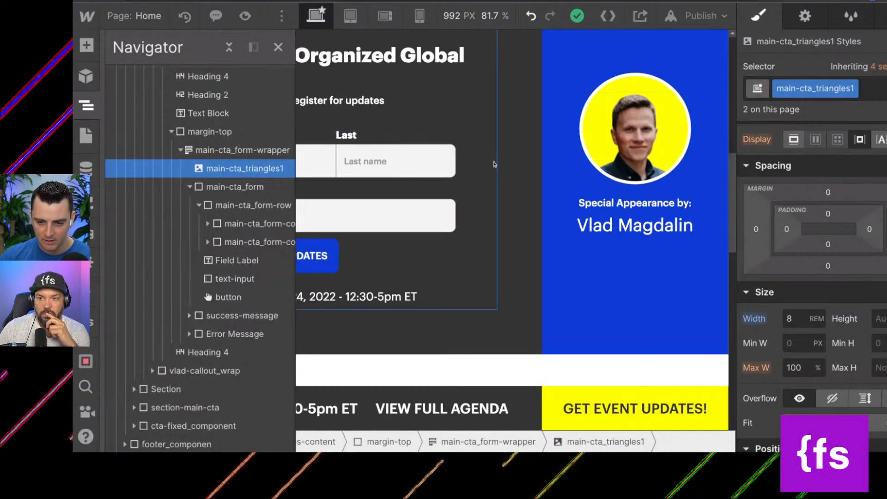
left_click(190, 186)
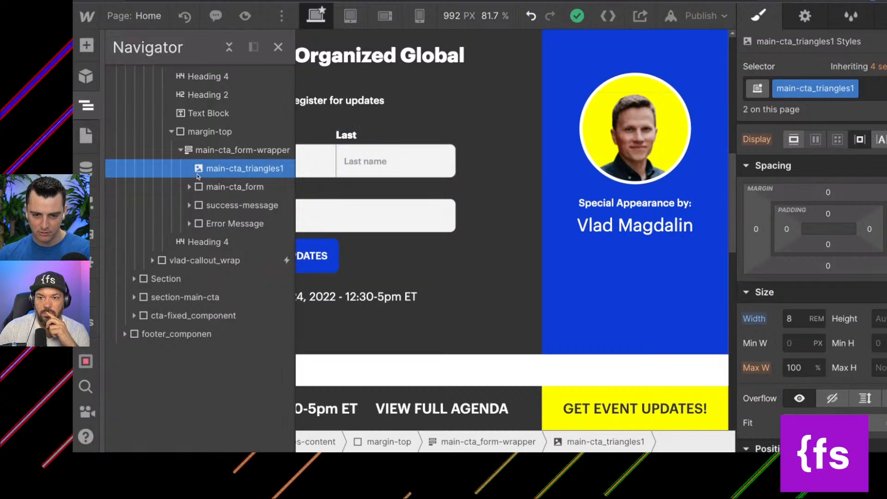
left_click(180, 150)
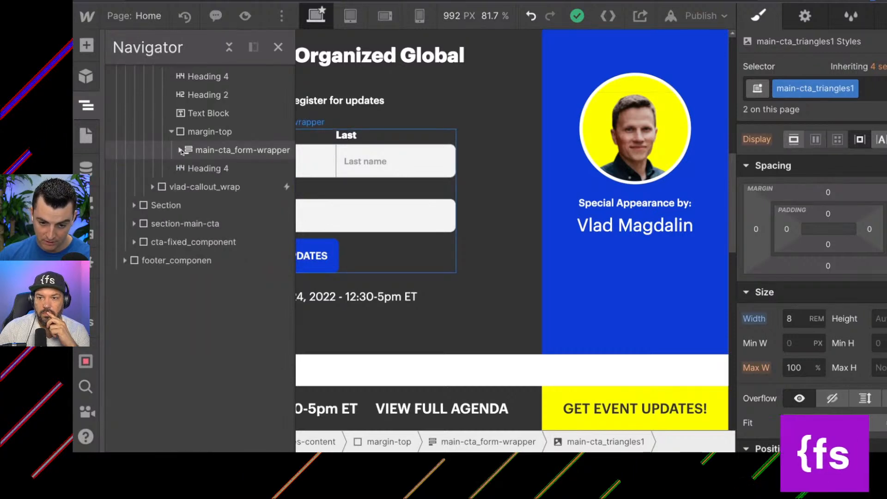
Rename the vlad-callout_wrap class to main-cta_feature-wrpper and collapse the neighbouring main-cta_updates-box tree.
left_click(202, 189)
scroll(196, 166, "up", 5)
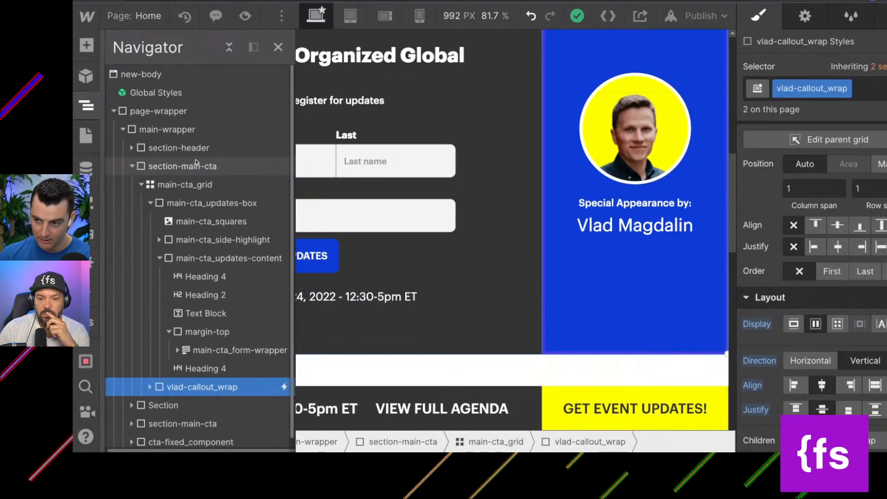
scroll(196, 163, "down", 1)
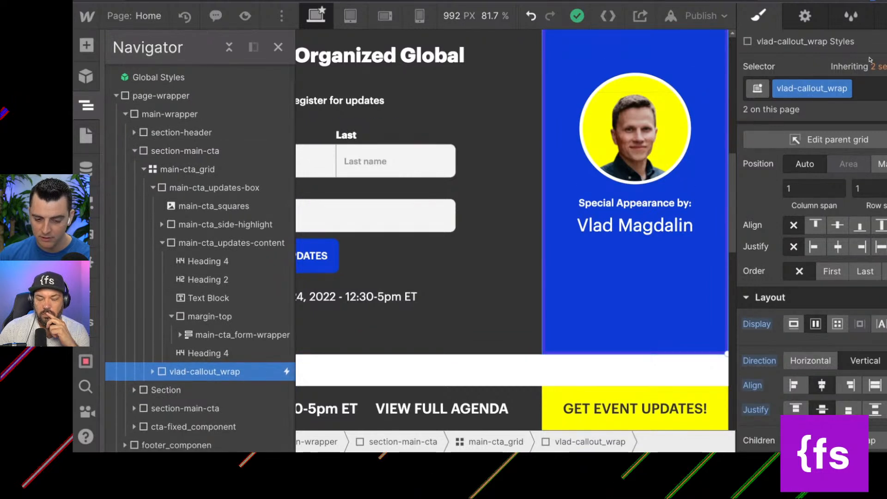
left_click(845, 88)
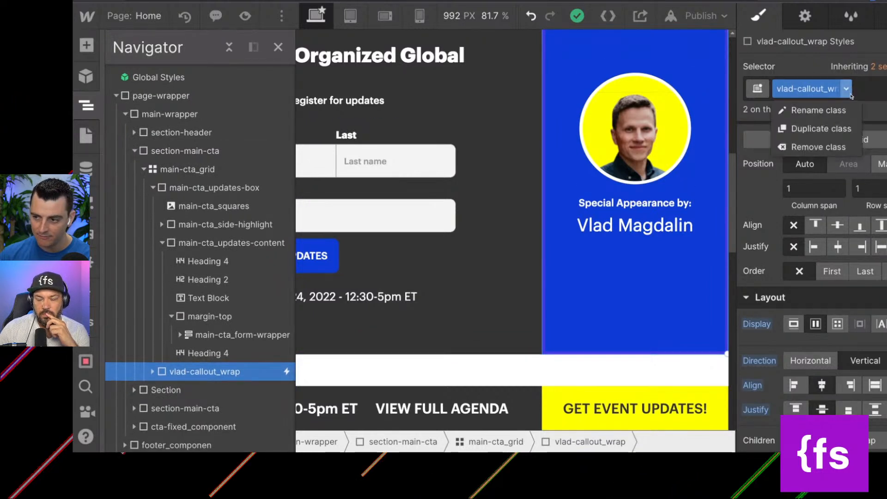
left_click(844, 110)
type("main-")
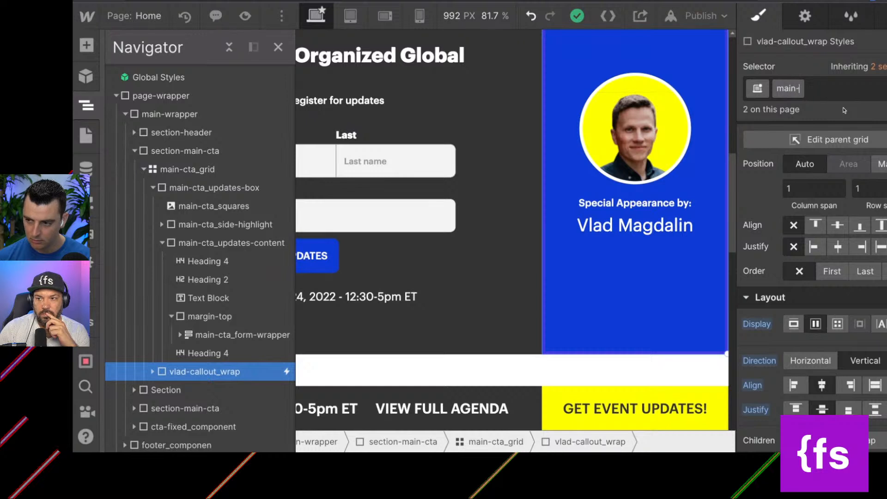
type("feature")
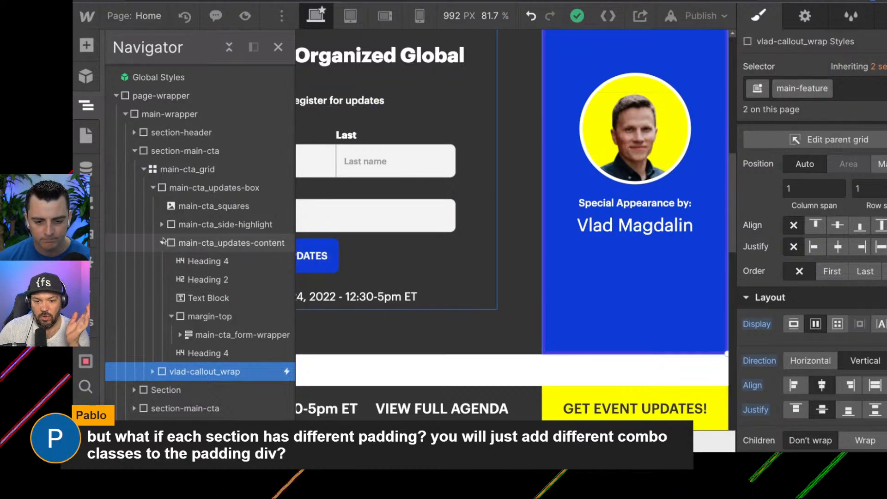
left_click(162, 243)
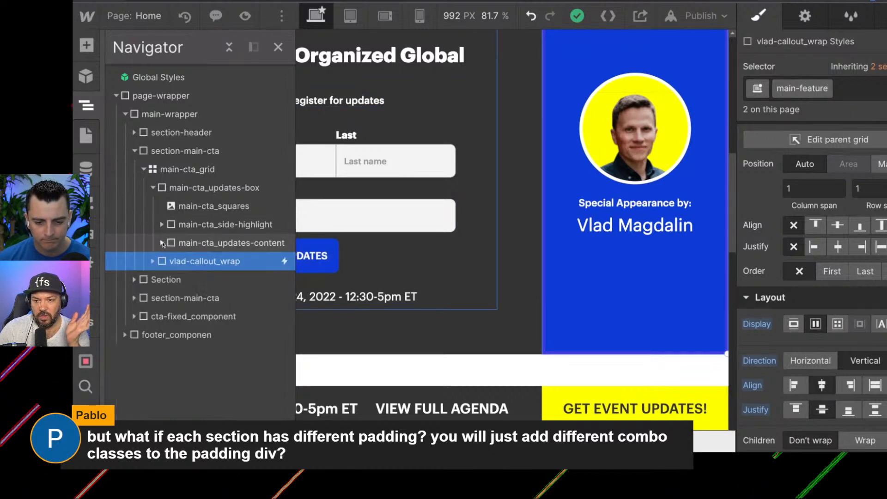
left_click(152, 187)
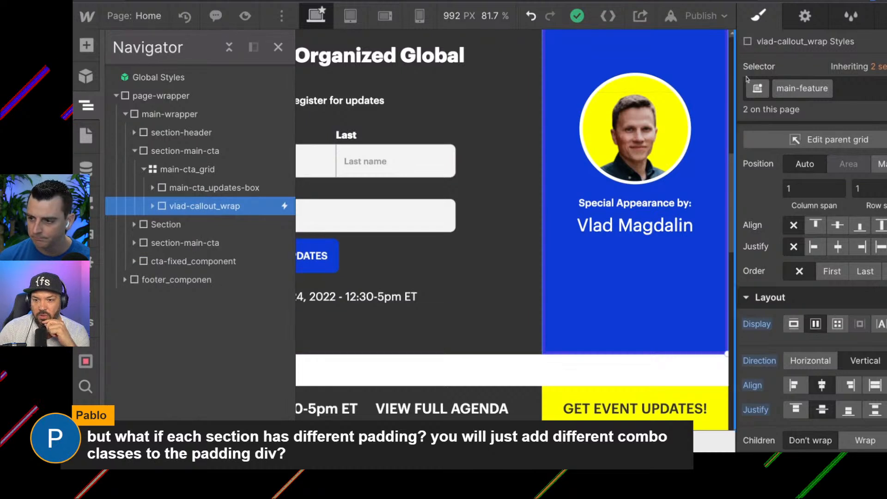
double_click(789, 85)
type("main-c")
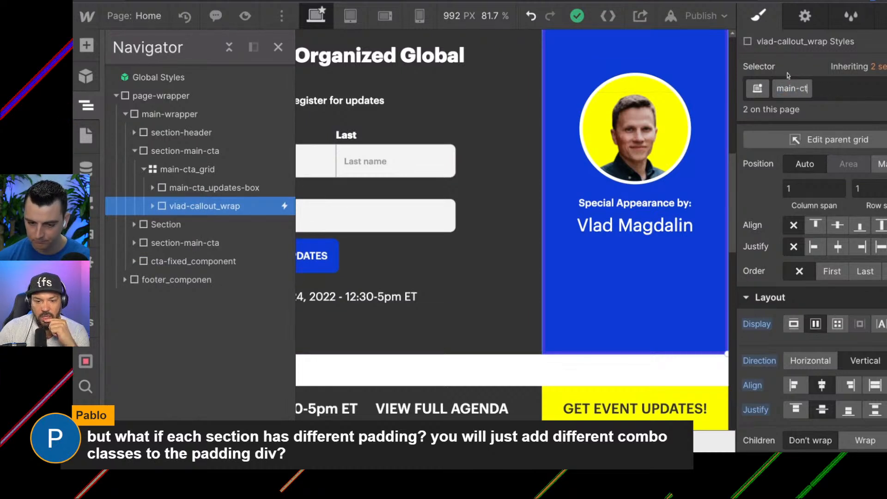
type("ta_")
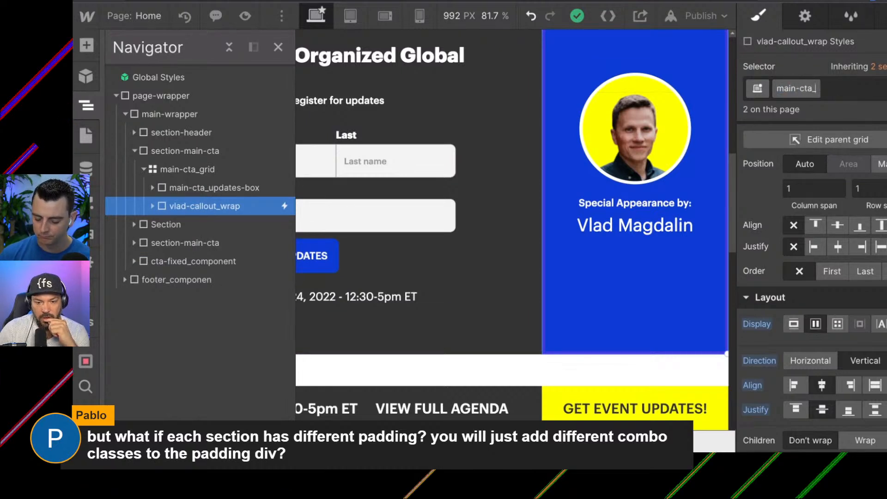
type("featy")
type("re-wrape")
key("BackSpace")
key("BackSpace")
key("BackSpace")
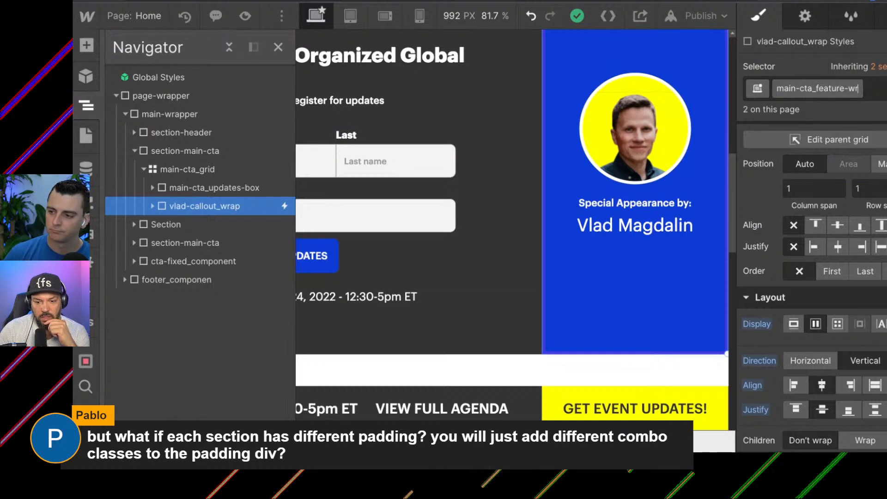
type("pper")
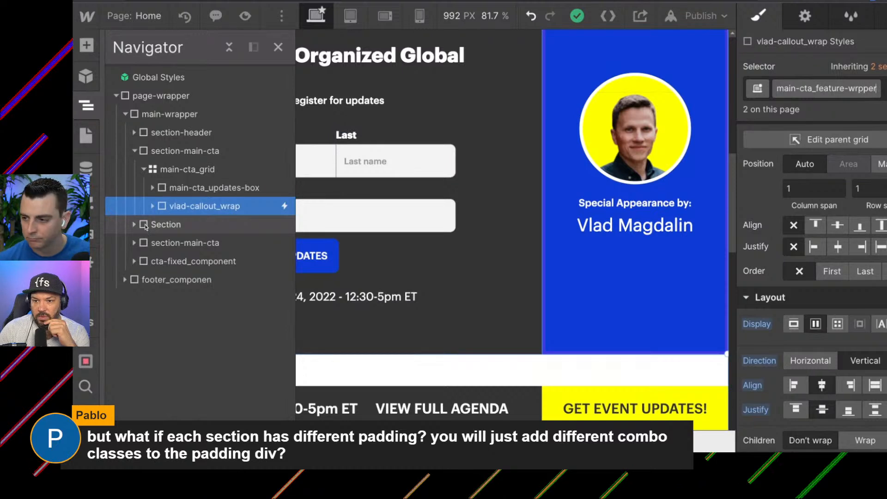
key("Return")
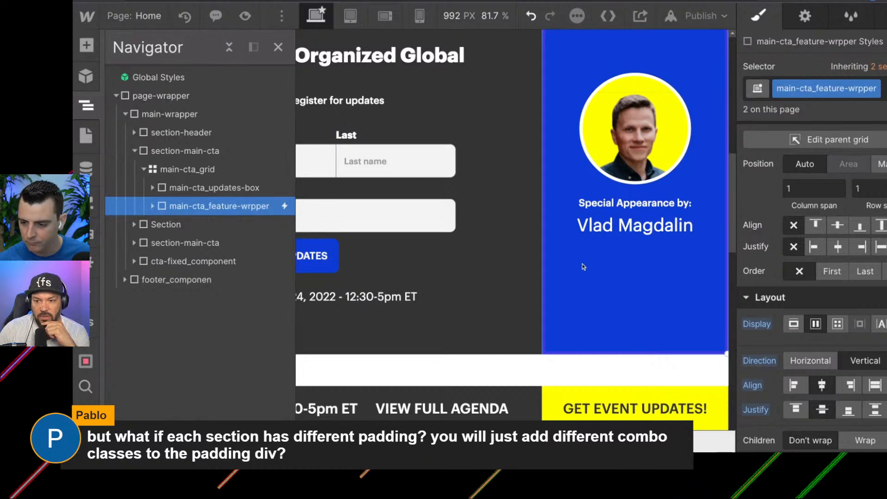
Rename the thumbnail class of the image inside the feature wrapper to main-cta_feature-headshot.
left_click(152, 206)
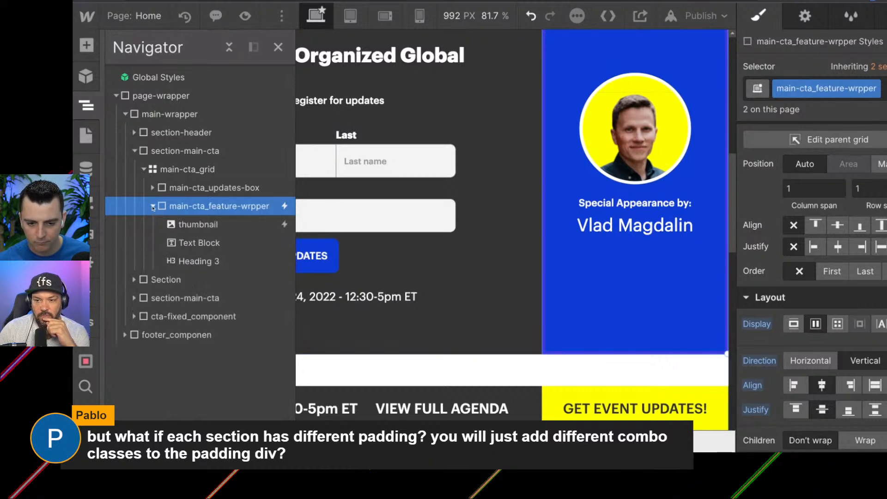
left_click(173, 224)
left_click(815, 89)
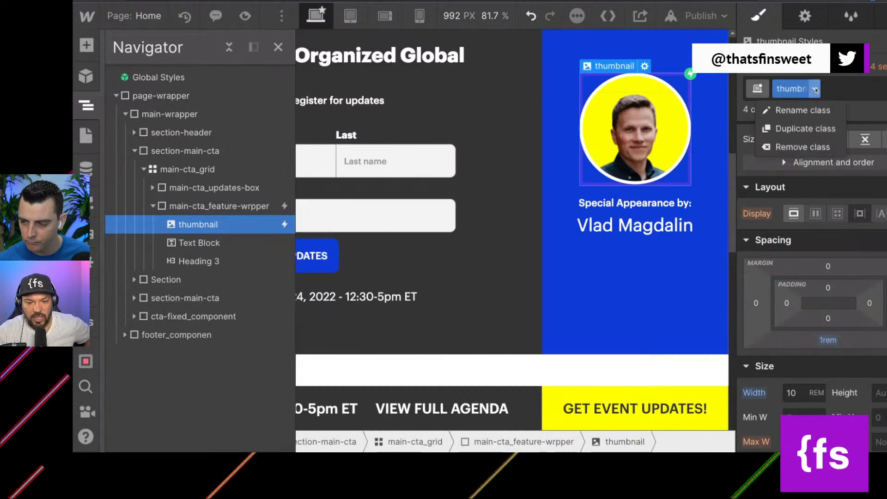
left_click(812, 110)
type("main-")
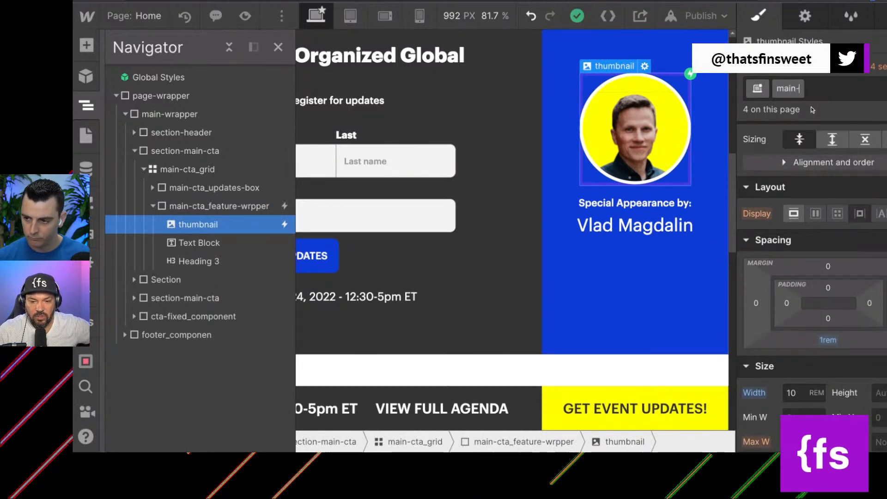
type("cta_")
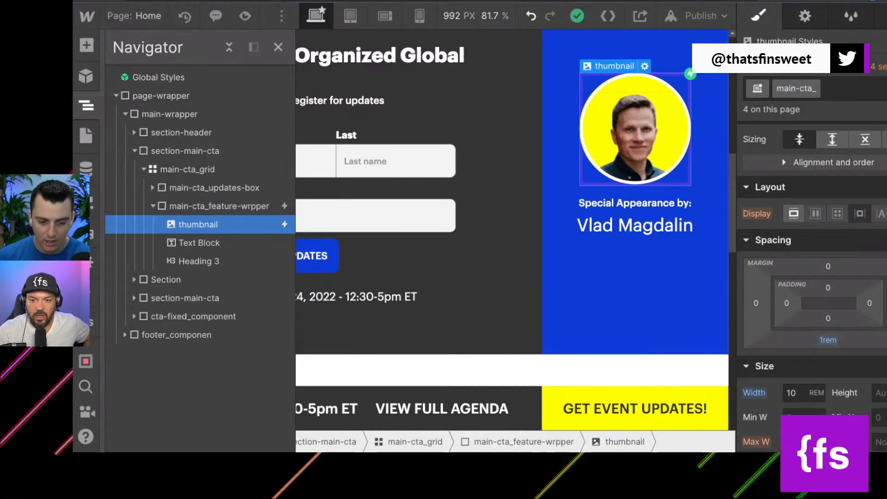
type("feature-")
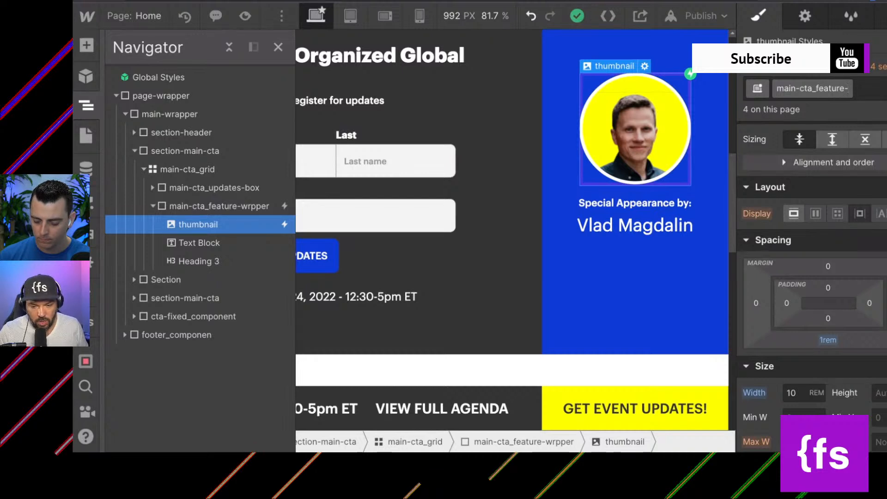
type("headshot")
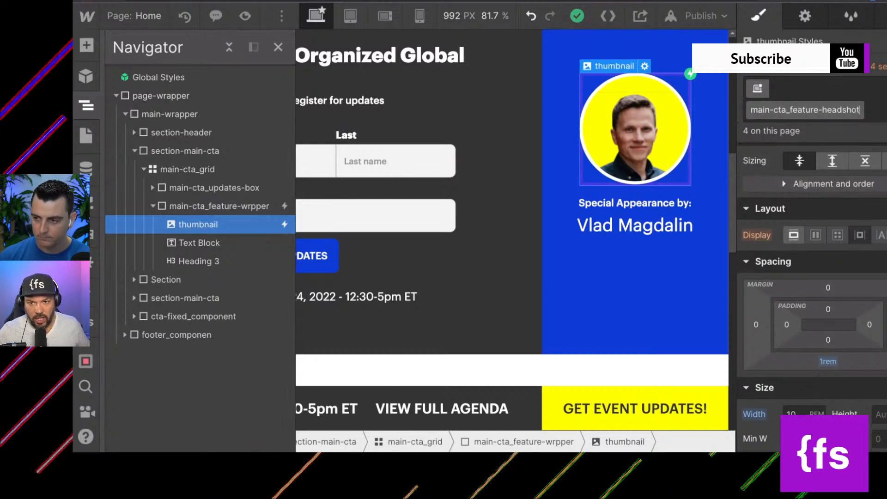
key("Return")
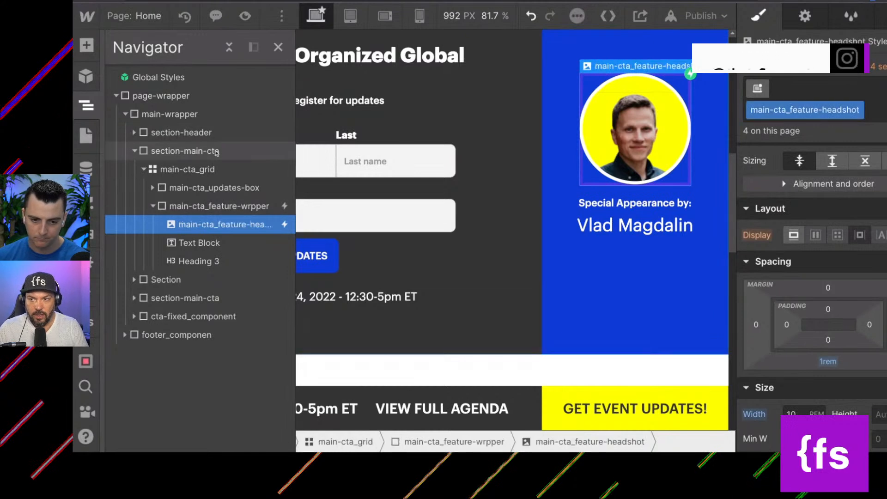
Correct the misspelled class name of the headshot's parent block to main-cta_feature-wrapper.
left_click(241, 207)
left_click(853, 89)
left_click(853, 93)
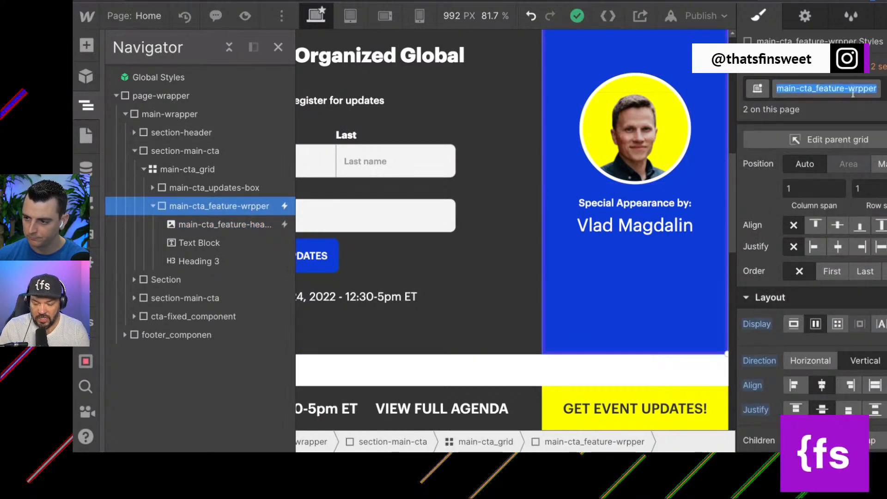
left_click(852, 93)
type("a")
key("Return")
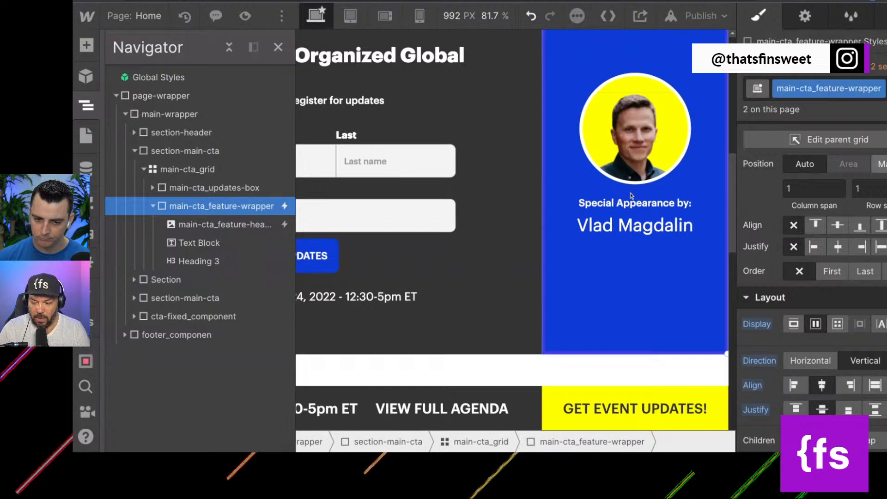
Check the styles of the text block, heading and headshot in main-cta_feature-wrapper, plus the wrapper itself and main-cta_grid.
left_click(199, 243)
left_click(200, 261)
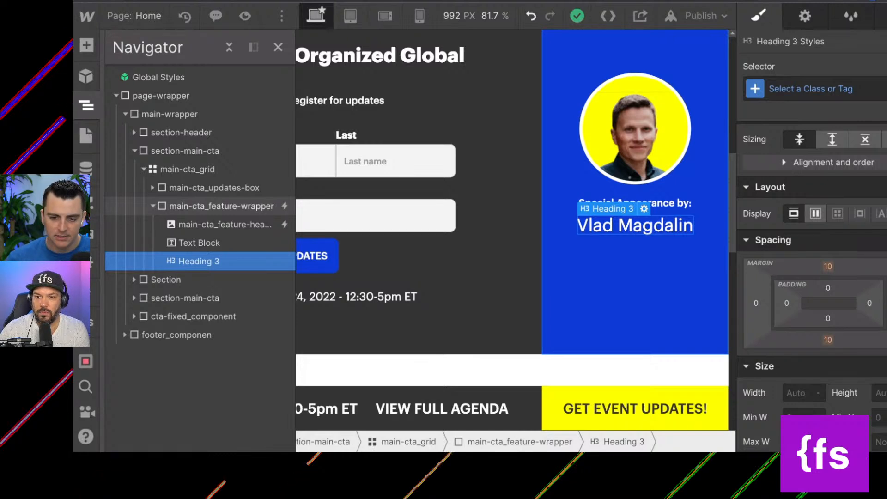
left_click(222, 206)
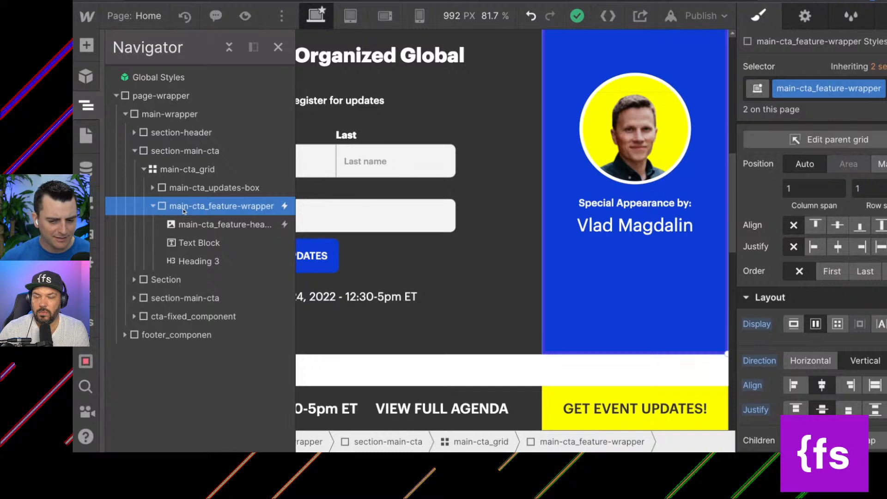
left_click(170, 169)
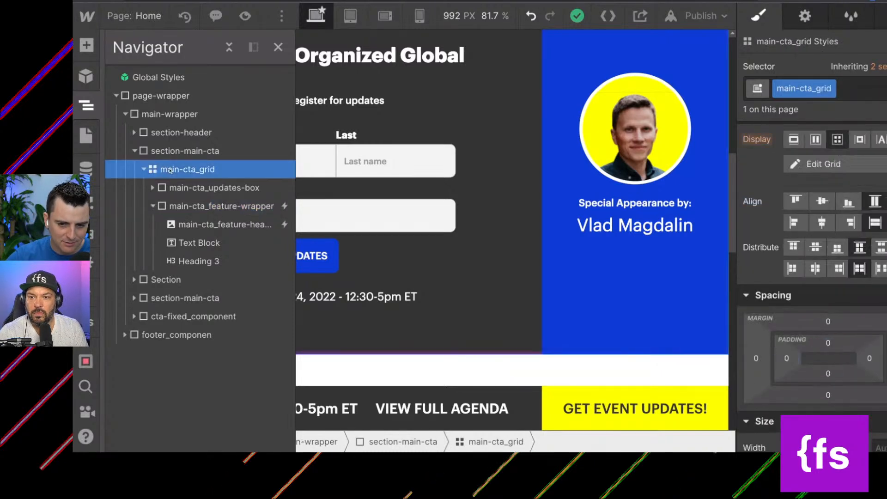
left_click(201, 208)
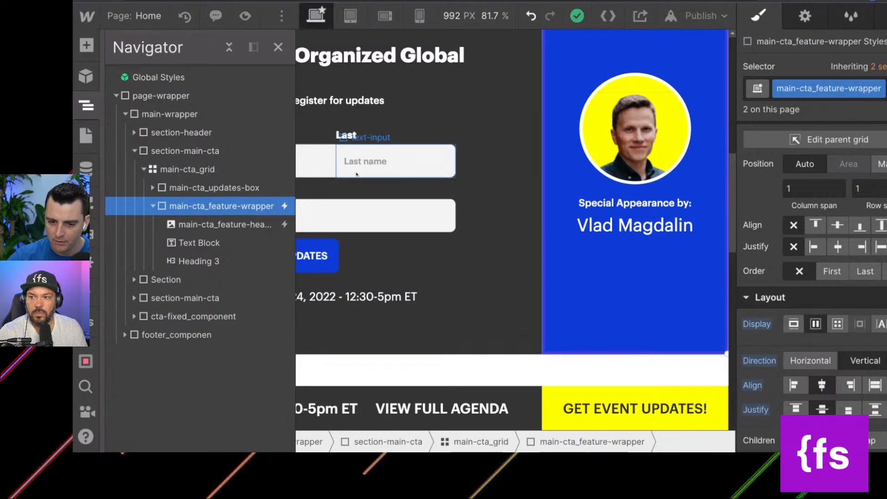
left_click(217, 224)
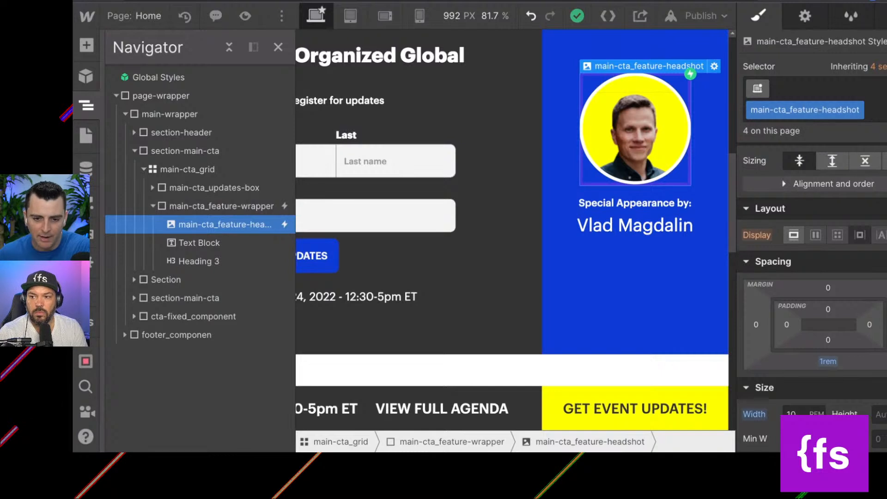
Collapse the element tree of the first section-main-cta and check that section's styles.
left_click(153, 207)
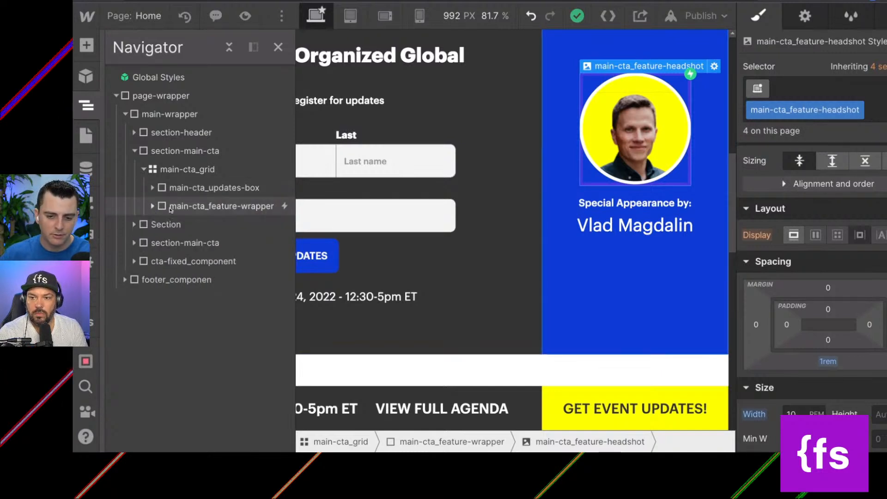
left_click(143, 169)
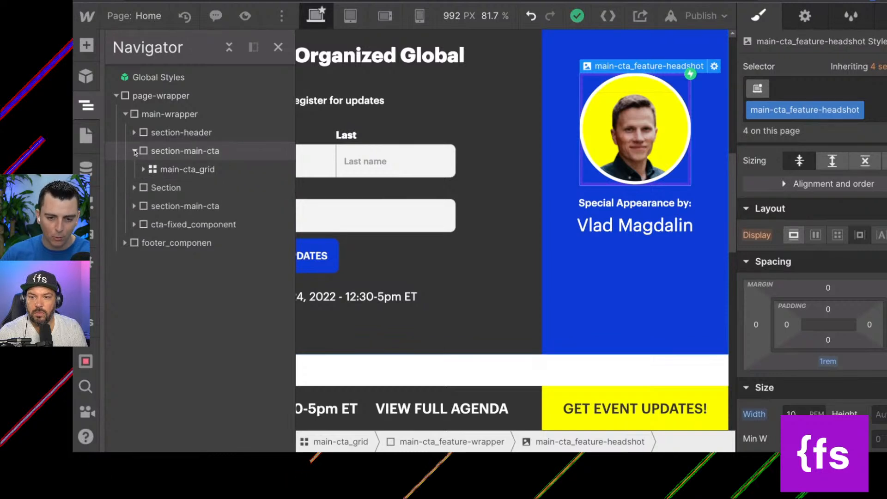
left_click(134, 151)
left_click(180, 151)
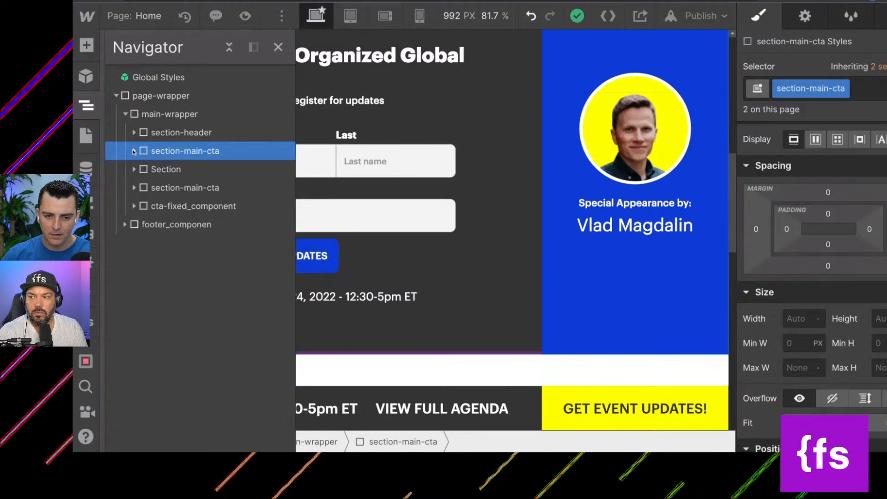
Examine the white-background Section with the No-Code Community Panel and the class used on its speaker headshots.
left_click(166, 170)
scroll(472, 185, "down", 10)
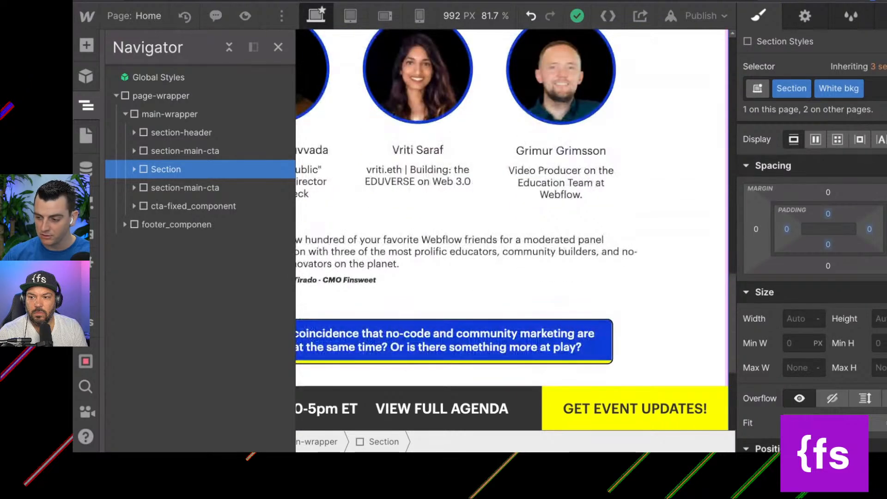
scroll(472, 184, "up", 3)
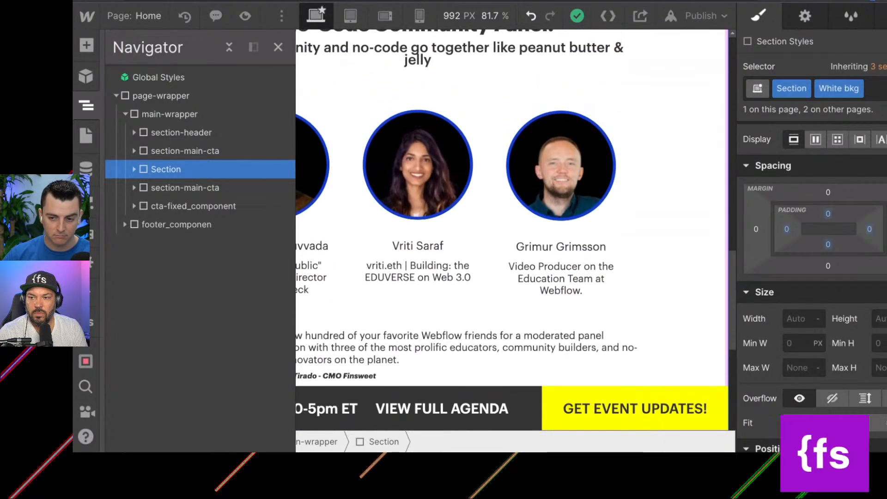
scroll(418, 185, "up", 1)
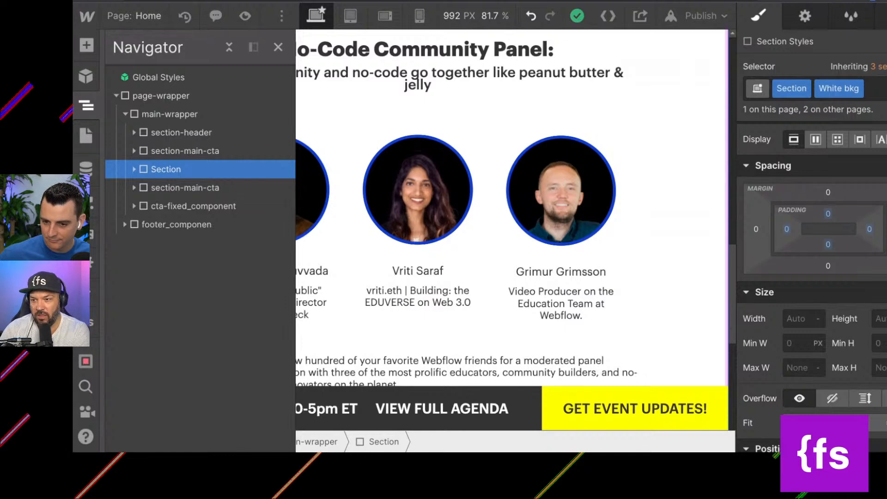
left_click(430, 177)
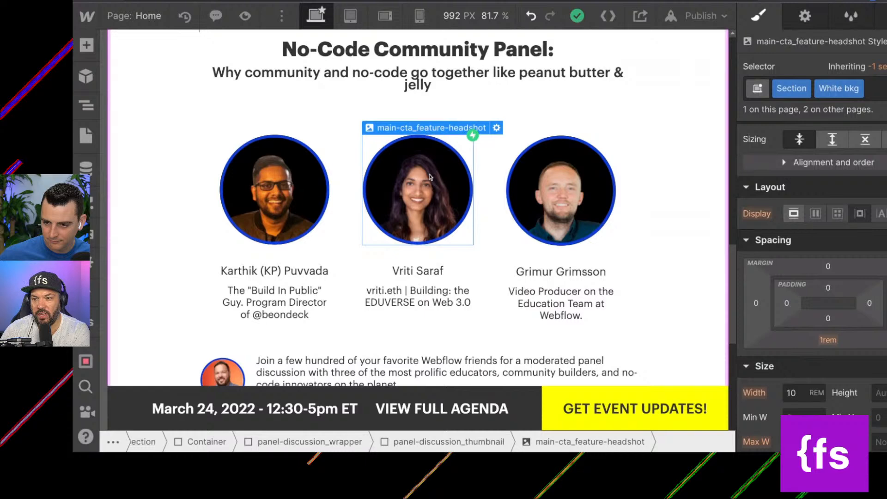
left_click(290, 185)
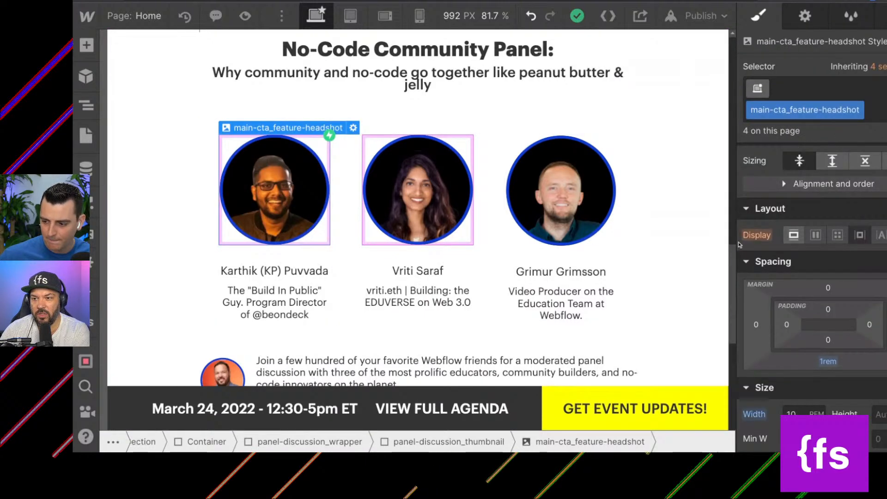
scroll(380, 289, "up", 2)
scroll(380, 290, "up", 3)
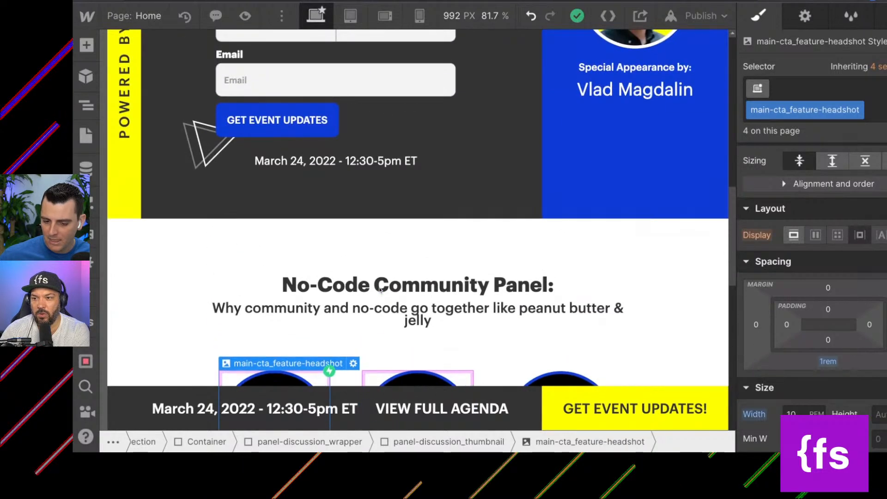
Compare the main-cta and No-Code Community Panel sections, and review the main-cta_feature-headshot styles on the third panel speaker's headshot.
scroll(379, 290, "up", 3)
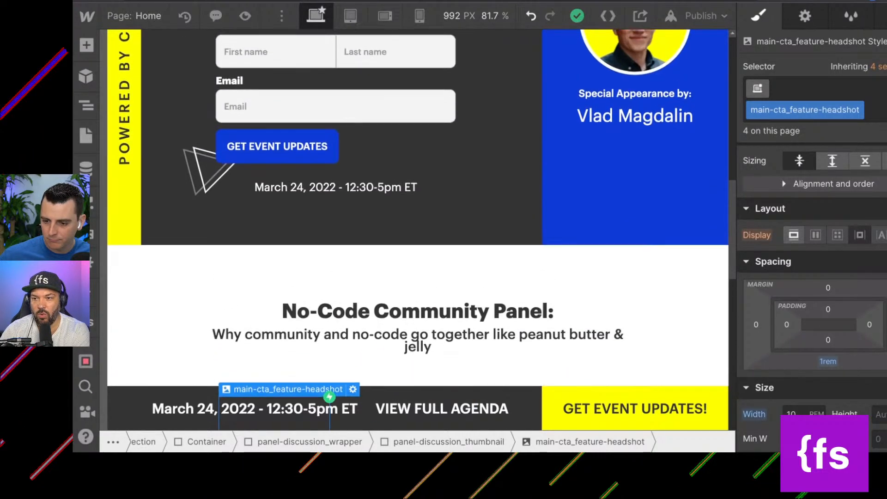
scroll(380, 290, "up", 2)
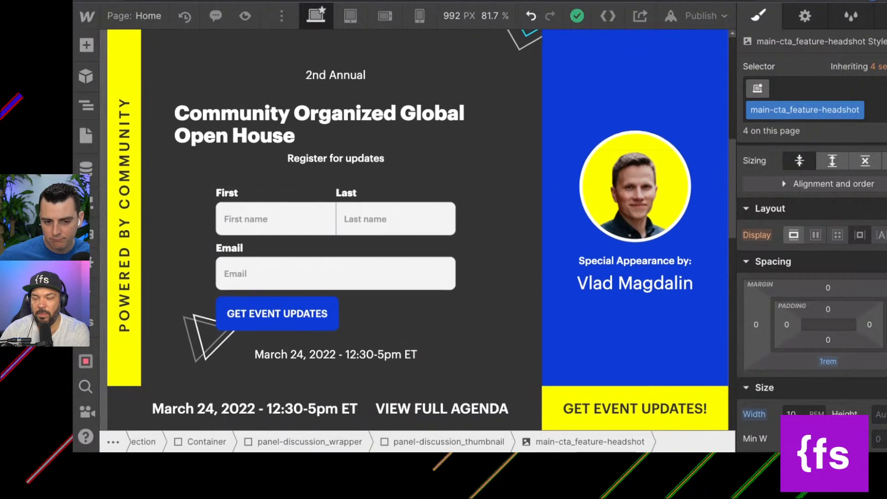
scroll(380, 290, "down", 1)
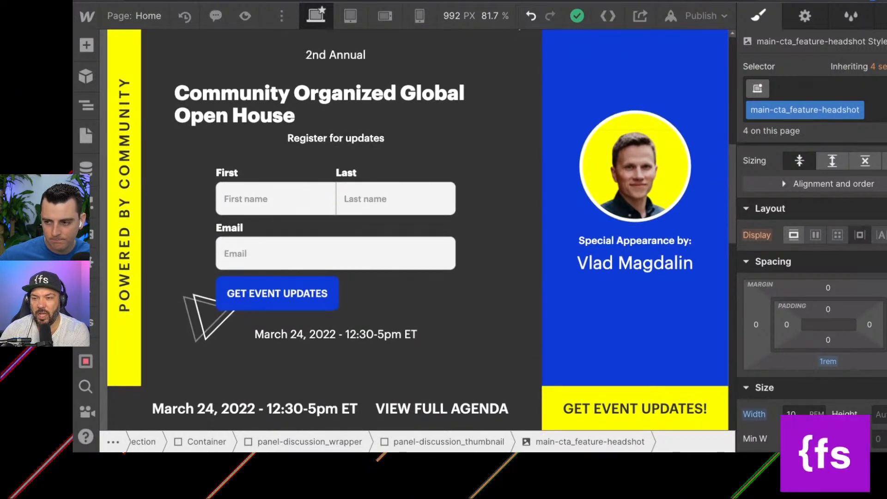
scroll(380, 290, "down", 7)
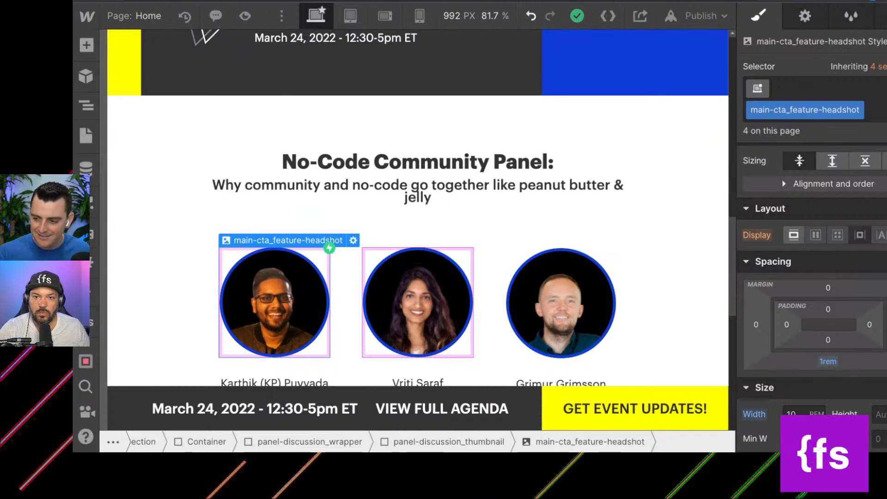
left_click(564, 287)
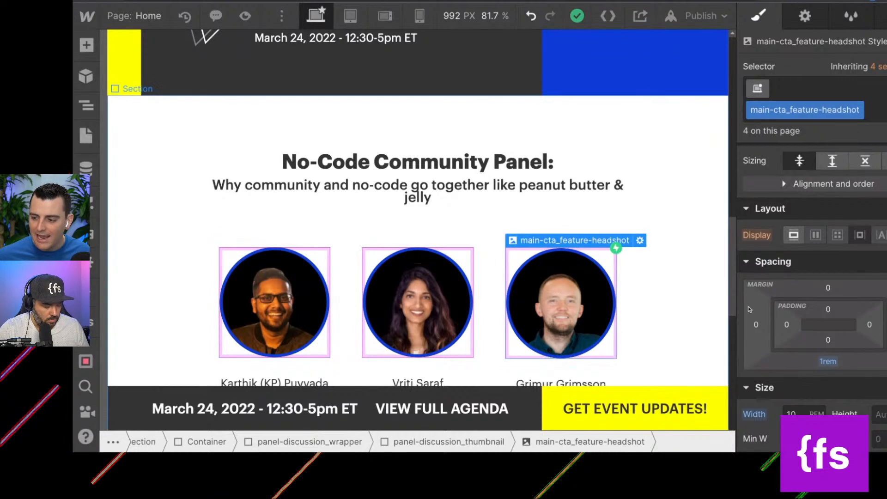
scroll(835, 318, "down", 2)
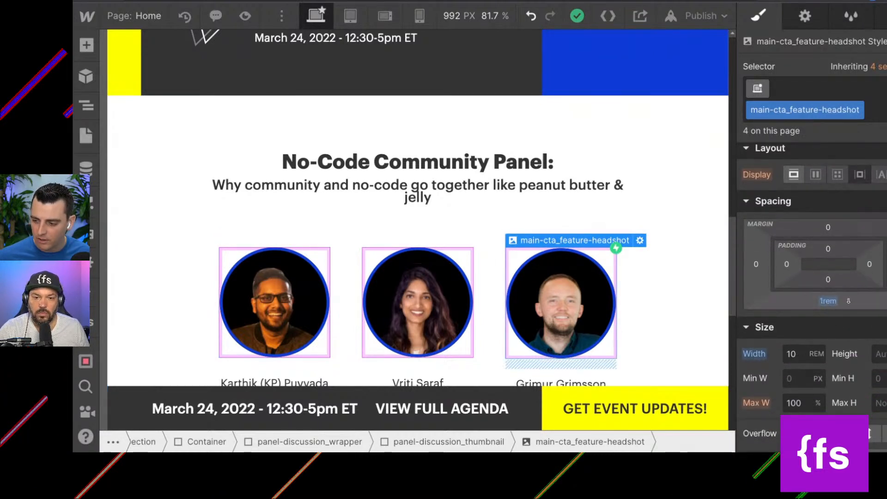
scroll(848, 302, "down", 1)
scroll(849, 302, "down", 10)
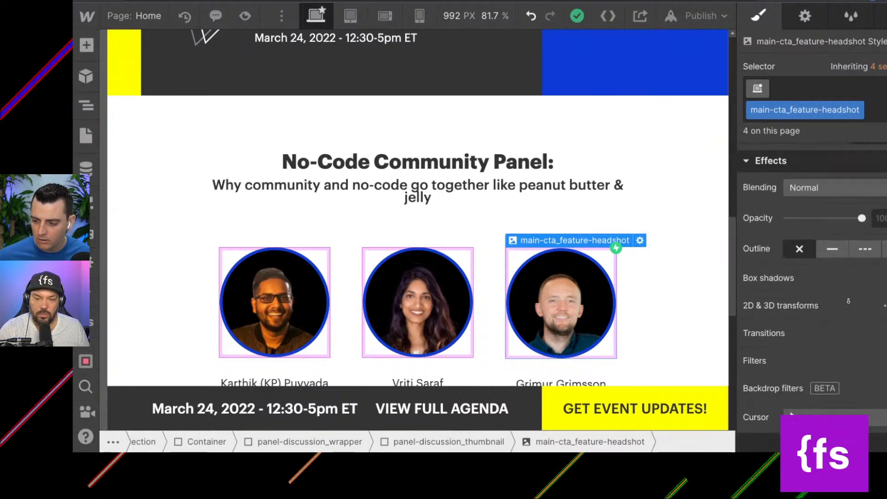
scroll(832, 278, "up", 7)
scroll(828, 303, "up", 5)
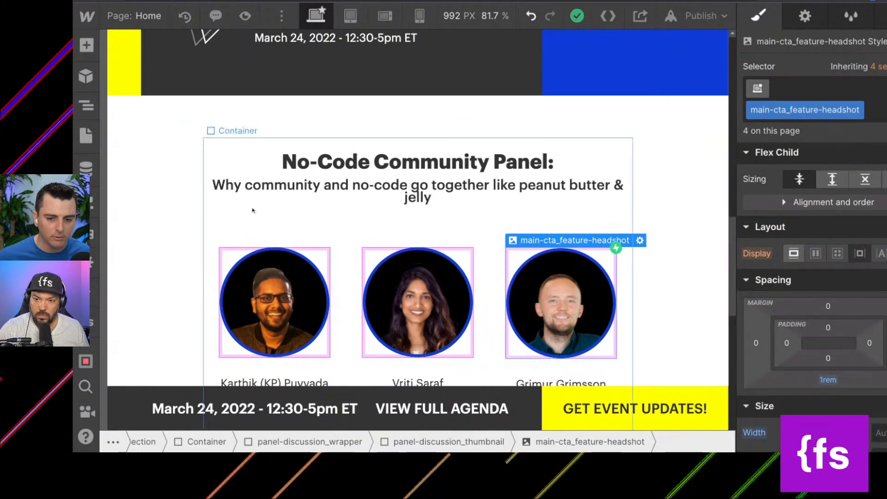
Check the class shared by the first panel speaker's headshot and the featured guest's headshot in section-main-cta.
scroll(252, 212, "down", 1)
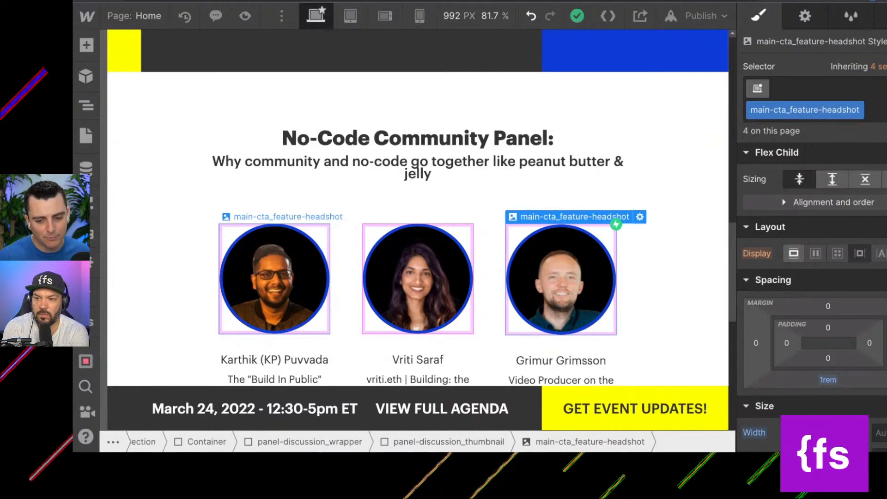
left_click(275, 258)
scroll(275, 257, "up", 7)
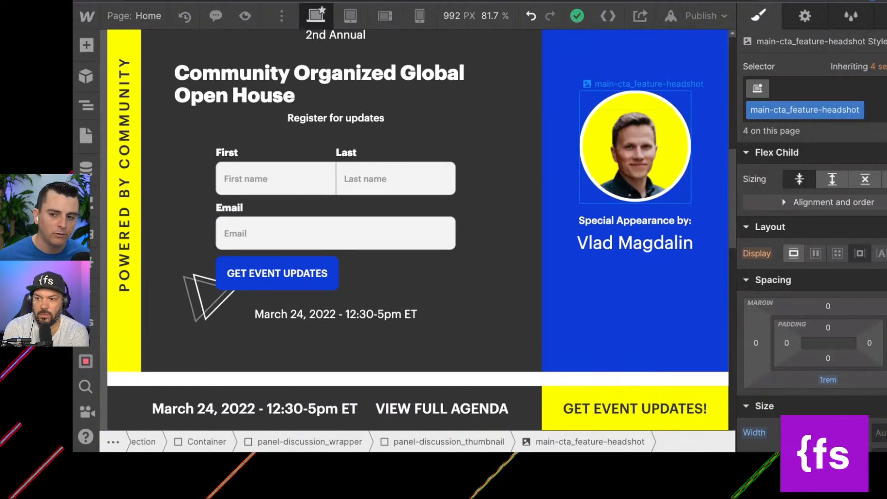
left_click(628, 156)
Using the middle panel headshot, raise main-cta_feature-headshot's bottom margin to 2.9rem, then 4.4rem, checking the spacing in both sections.
scroll(628, 156, "down", 4)
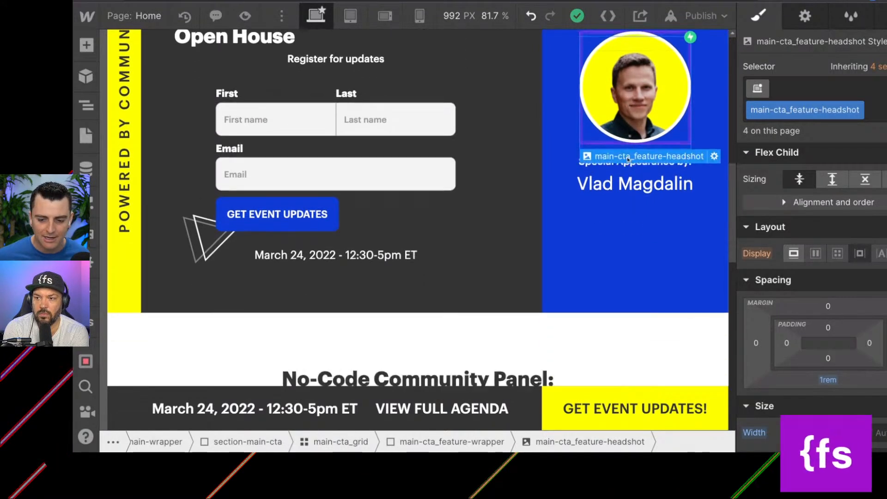
scroll(627, 160, "down", 4)
left_click(418, 235)
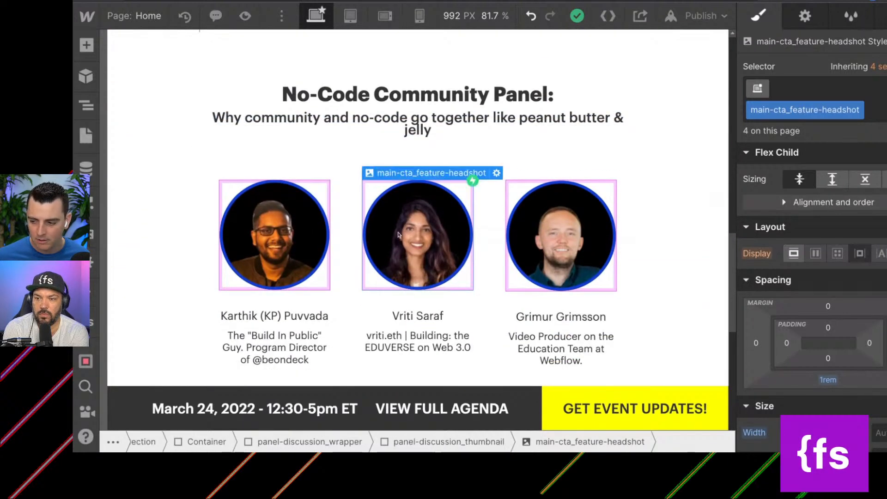
left_click_drag(830, 381, 831, 378)
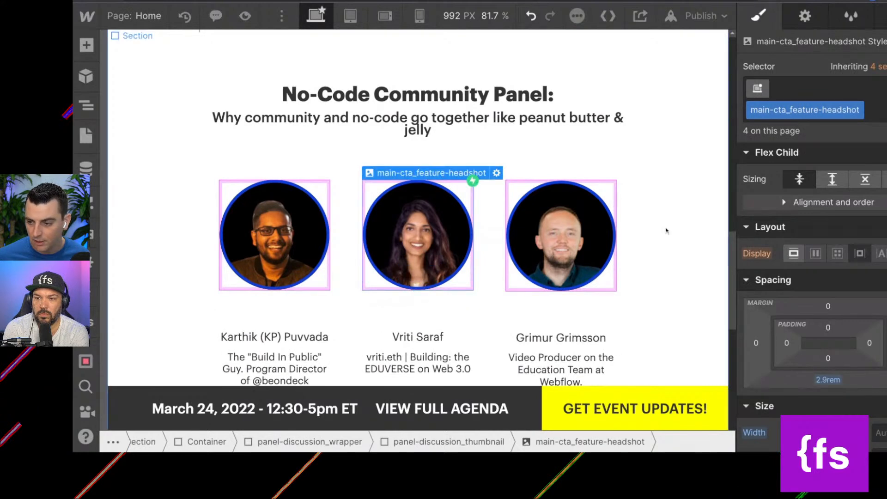
scroll(657, 210, "up", 8)
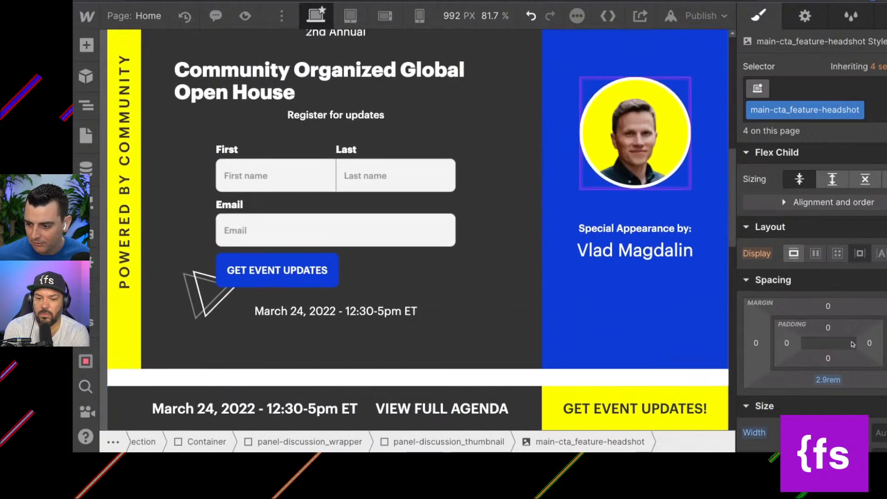
left_click_drag(829, 378, 829, 374)
scroll(555, 196, "down", 8)
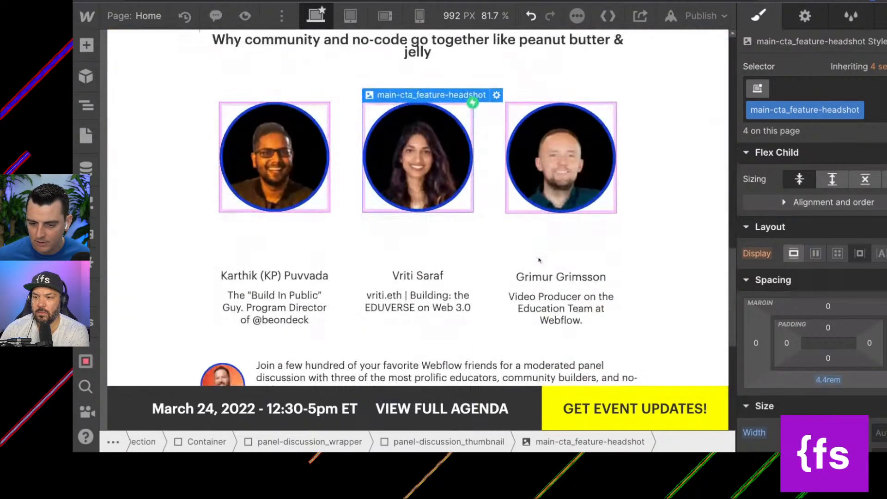
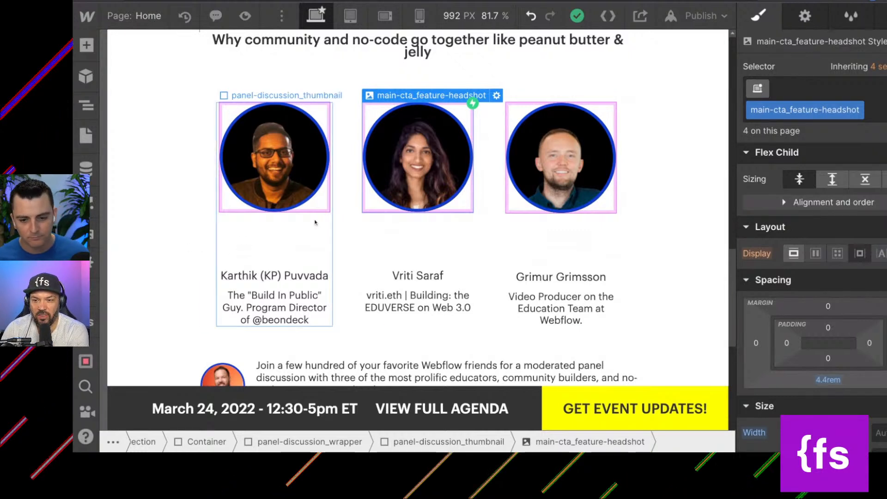
Undo the last bottom-margin change on the speaker headshots and select the thumbnail wrapper around the moderator's photo.
key("ctrl+z")
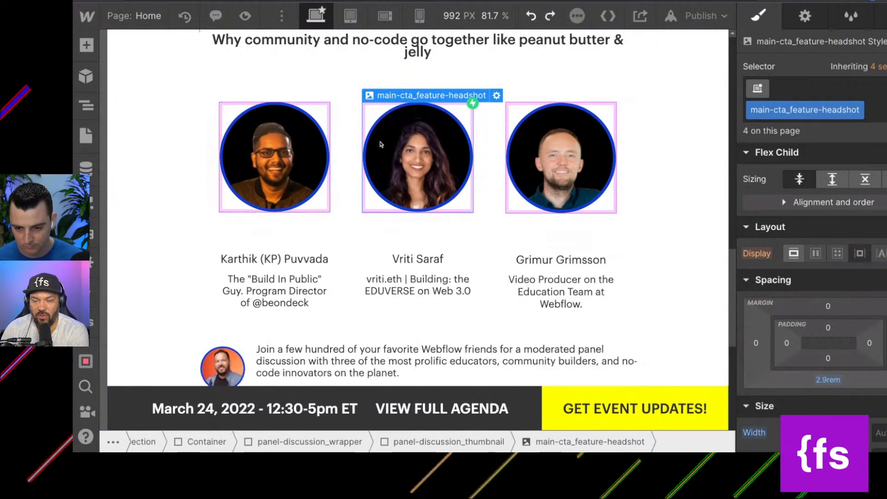
scroll(336, 262, "down", 1)
scroll(335, 262, "down", 1)
left_click(229, 285)
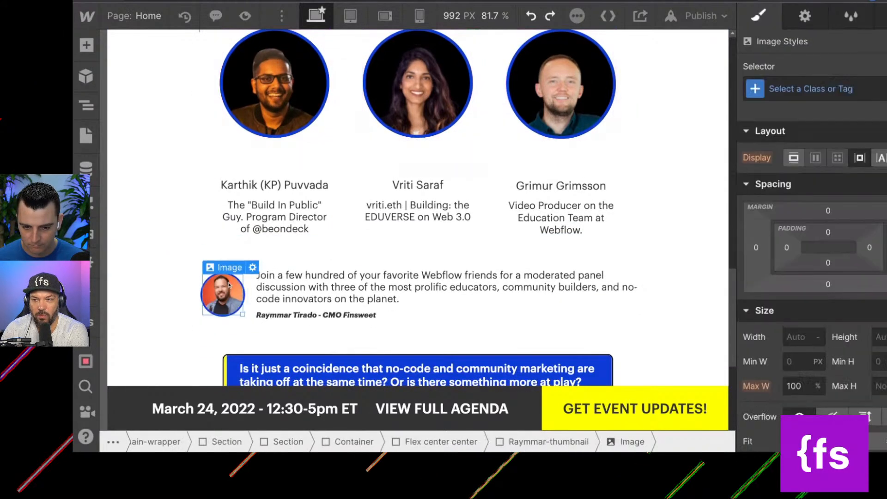
key("Up")
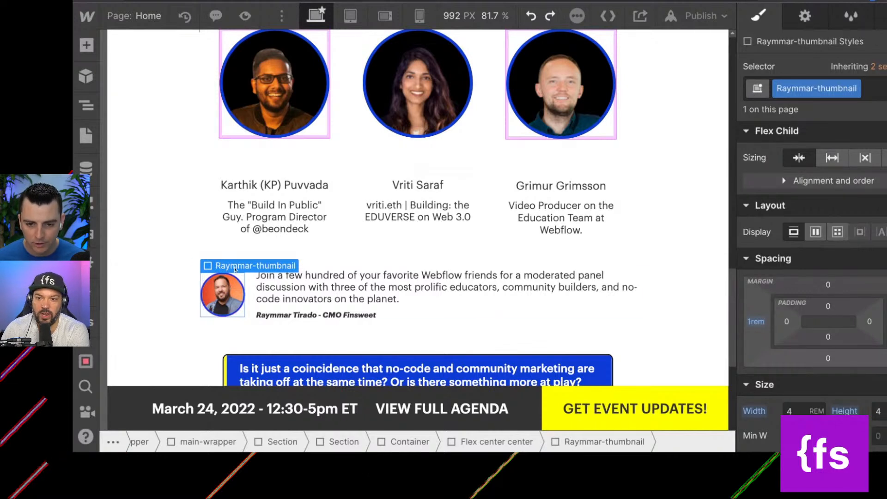
mouse_move(235, 269)
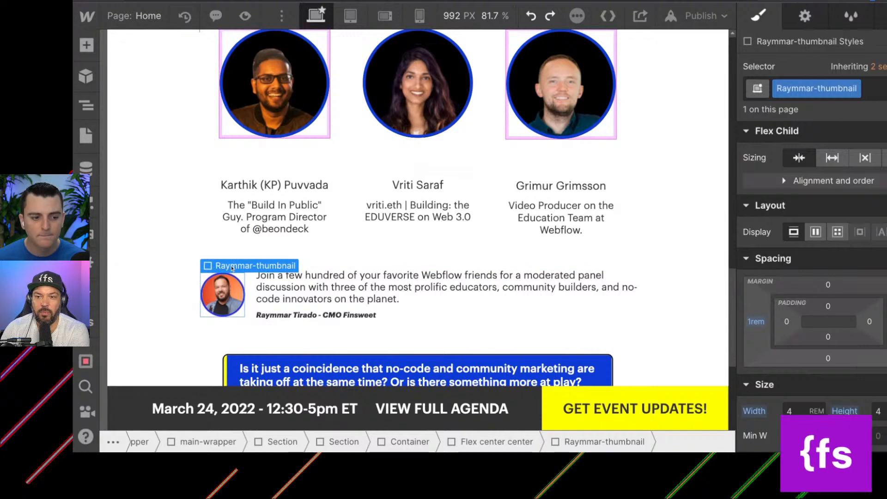
scroll(346, 288, "down", 5)
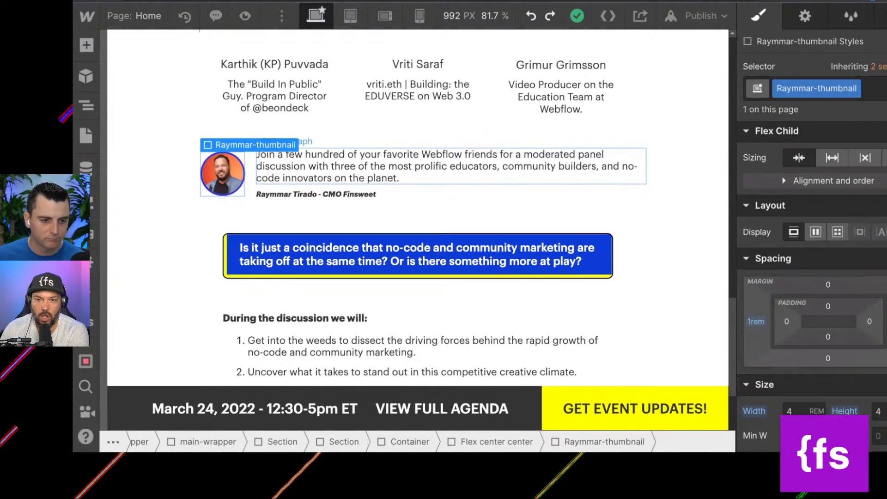
scroll(279, 189, "up", 7)
Remove the main-cta_feature-headshot class from the third speaker's image and look up existing classes starting with "icon-".
left_click(561, 157)
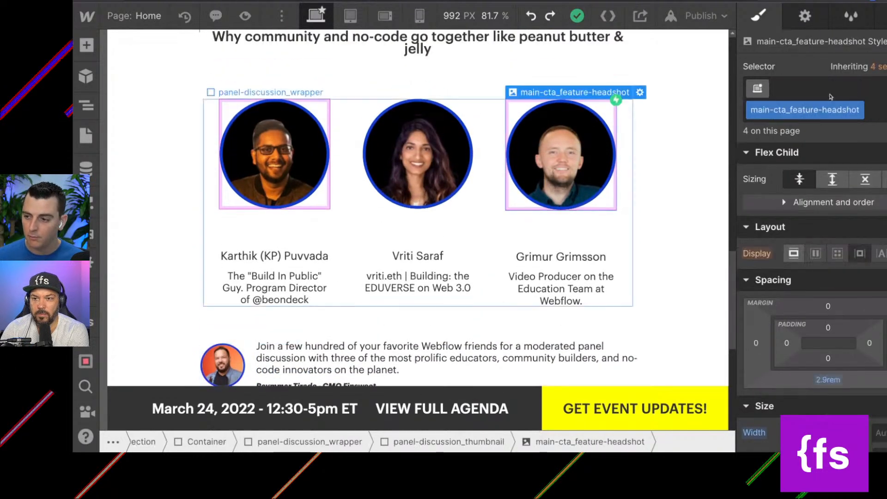
left_click(860, 87)
key("BackSpace")
type("icon-")
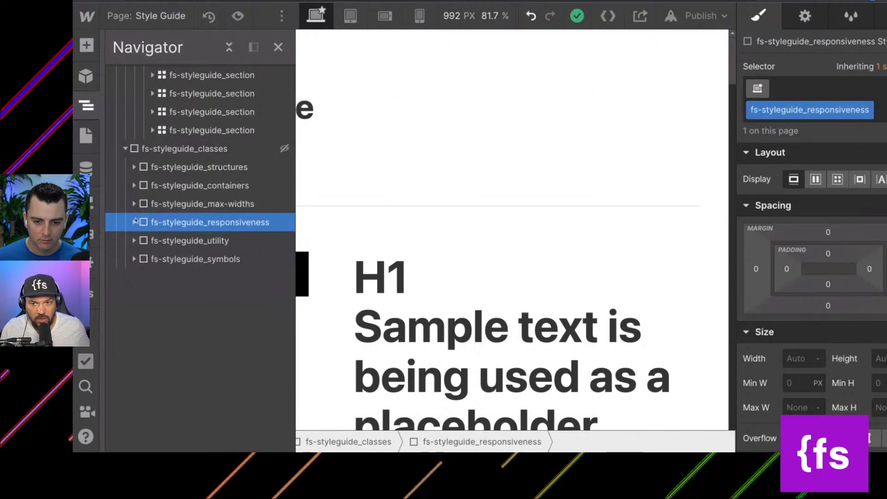
Look through the style guide's utility, symbols, max-widths, containers and structures class groups for a suitable image size class.
left_click(134, 259)
left_click(134, 241)
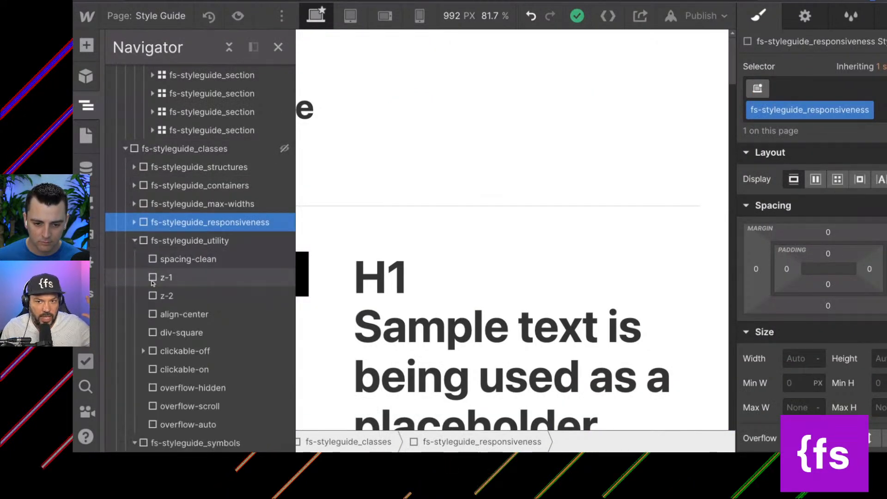
scroll(153, 283, "down", 1)
scroll(153, 284, "up", 1)
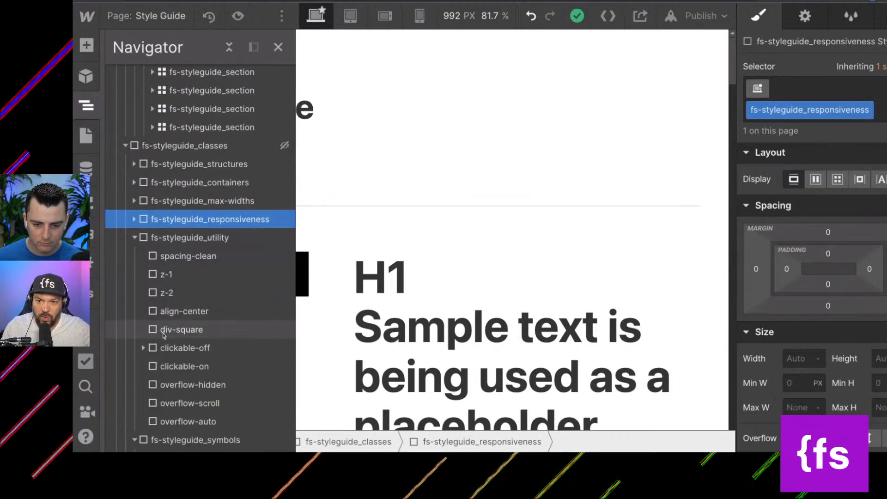
scroll(159, 342, "down", 1)
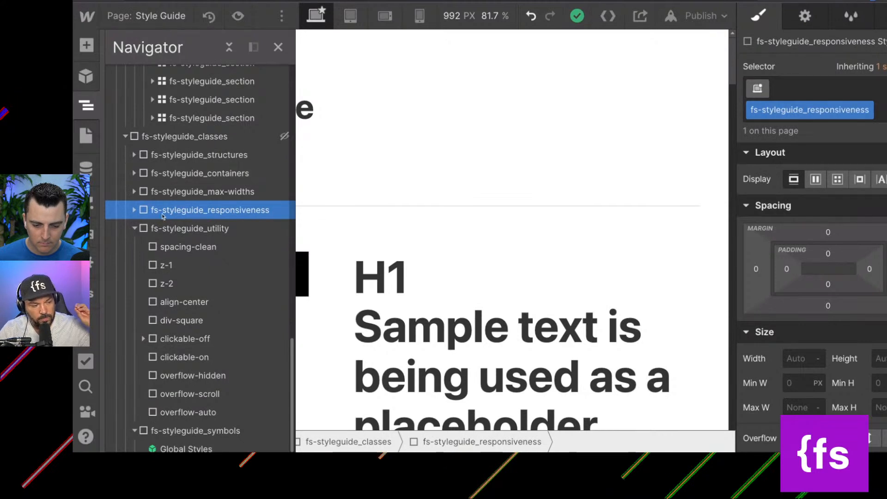
scroll(163, 215, "down", 1)
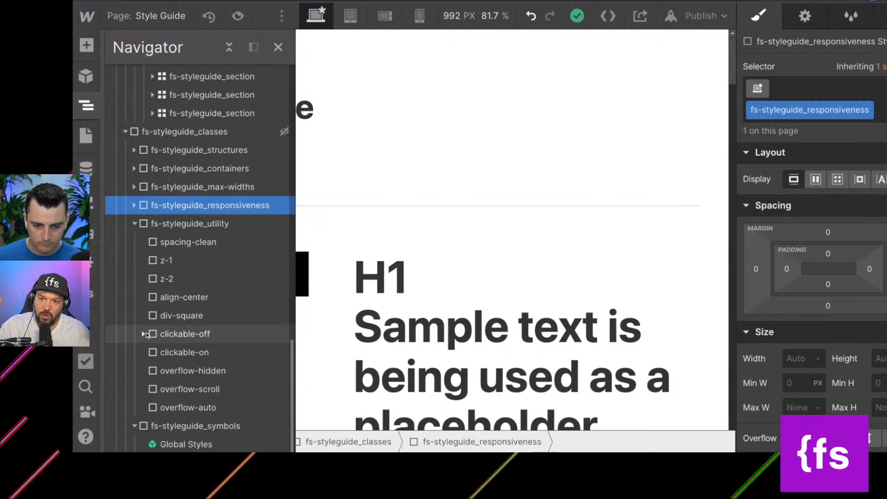
scroll(150, 308, "up", 1)
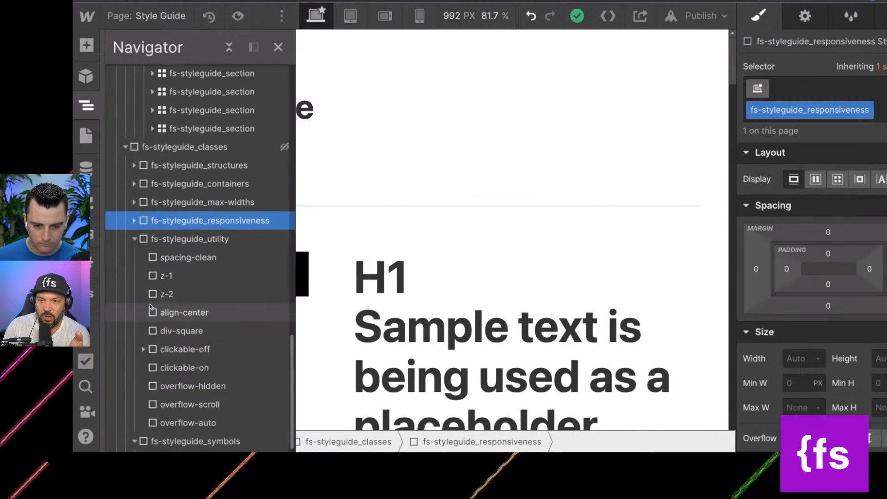
left_click(134, 205)
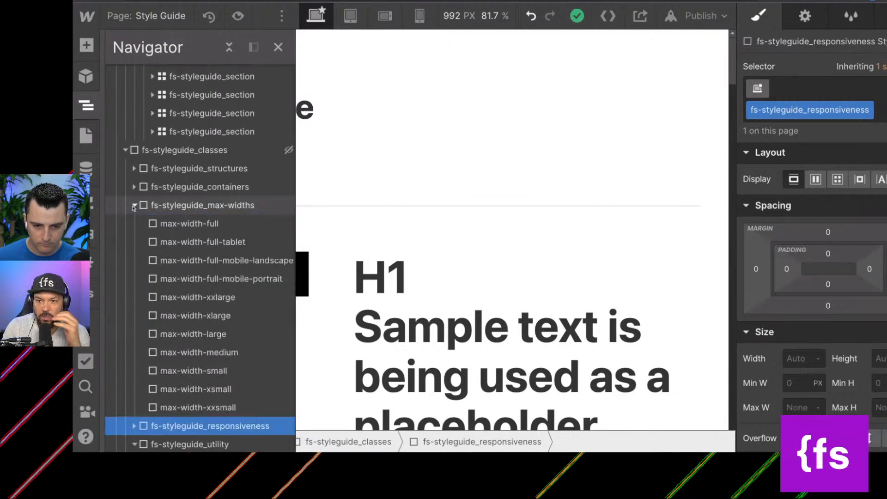
left_click(134, 186)
left_click(135, 168)
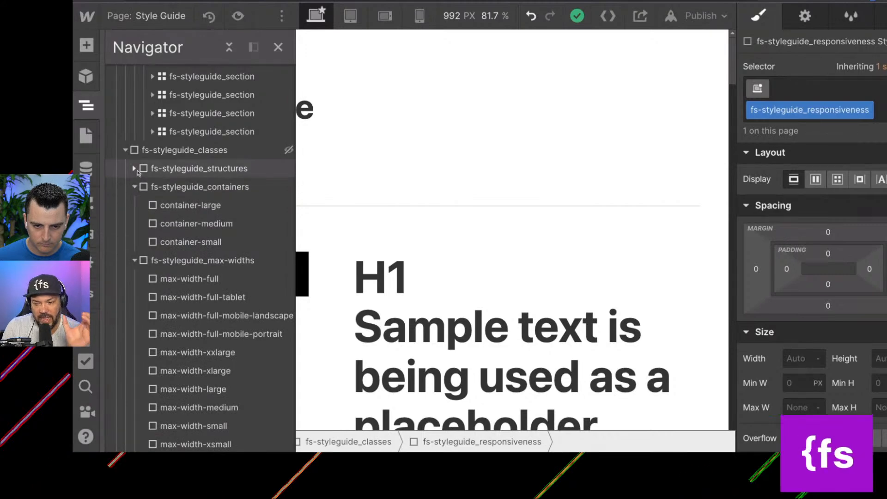
scroll(153, 240, "up", 10)
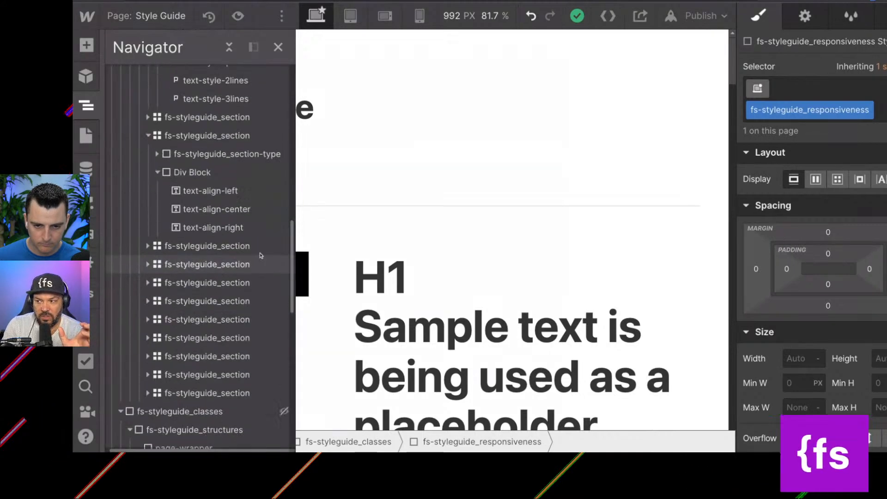
Find the icon size samples in the style guide and inspect the icon-large image and its row.
left_click(523, 291)
scroll(520, 296, "down", 15)
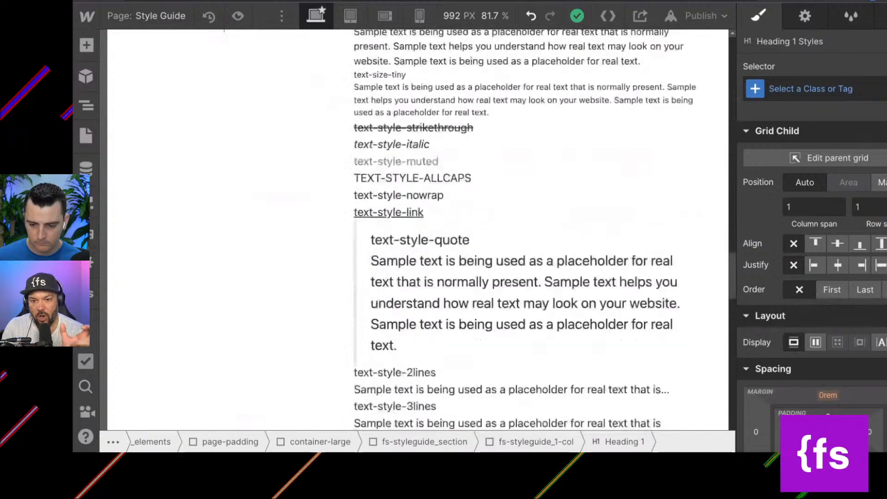
scroll(418, 240, "down", 15)
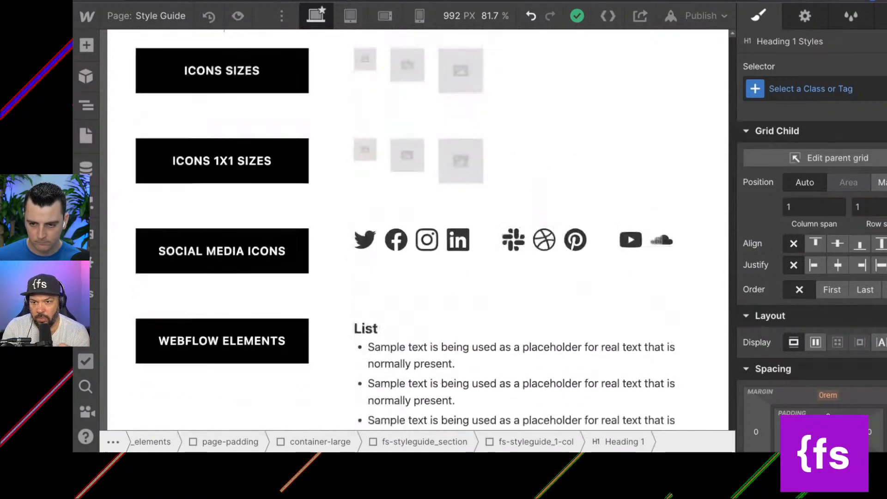
left_click(443, 234)
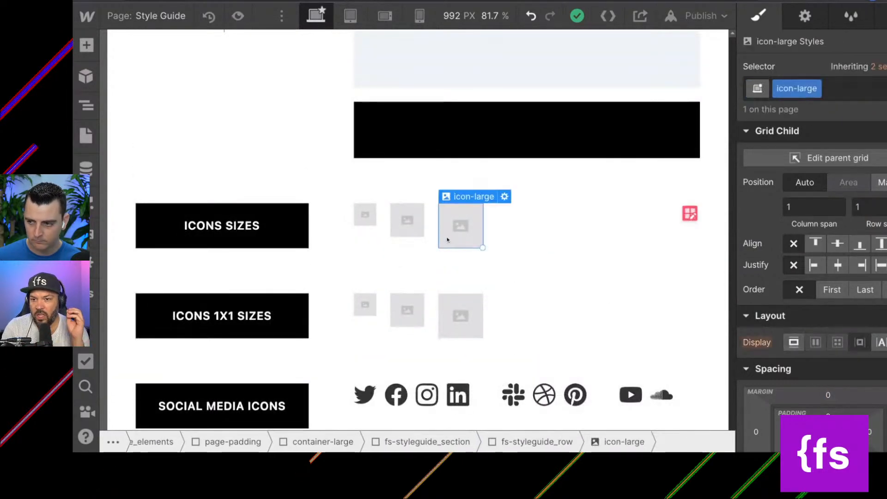
left_click(506, 216)
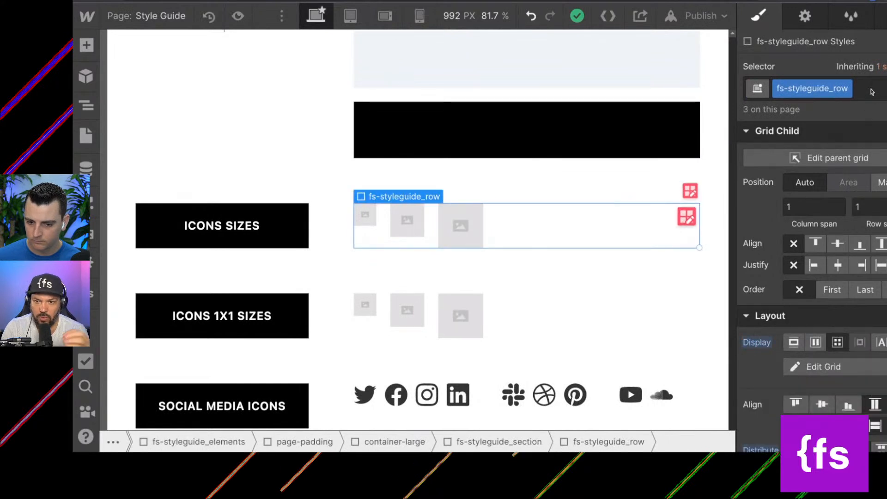
Remove the fs-styleguide_row class from the row of Icons 1x1 Sizes samples and copy that block.
left_click(497, 317)
left_click(878, 89)
key("BackSpace")
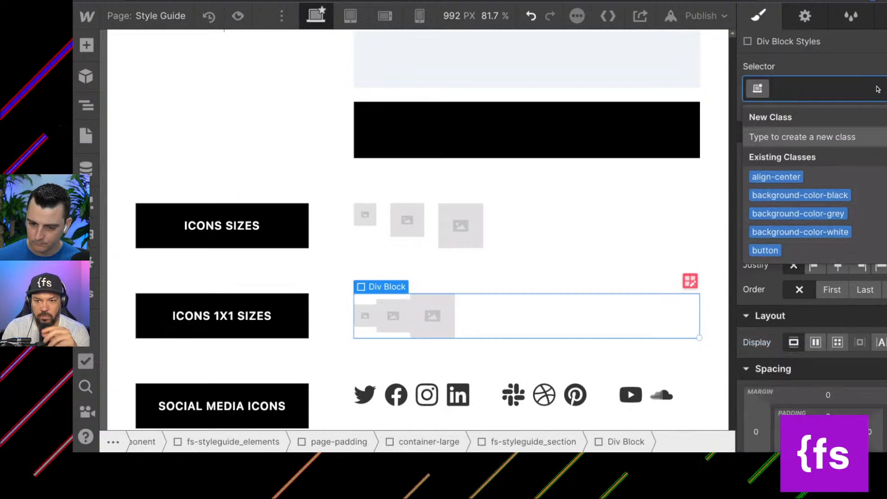
left_click(532, 306)
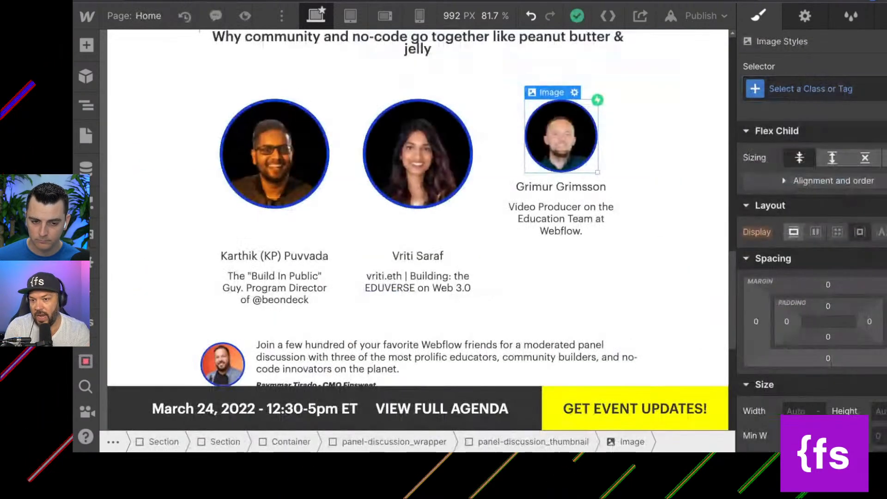
Paste the copied 1x1 icon block into the Home page's new-body element and check the images it contains.
left_click(86, 106)
left_click(229, 46)
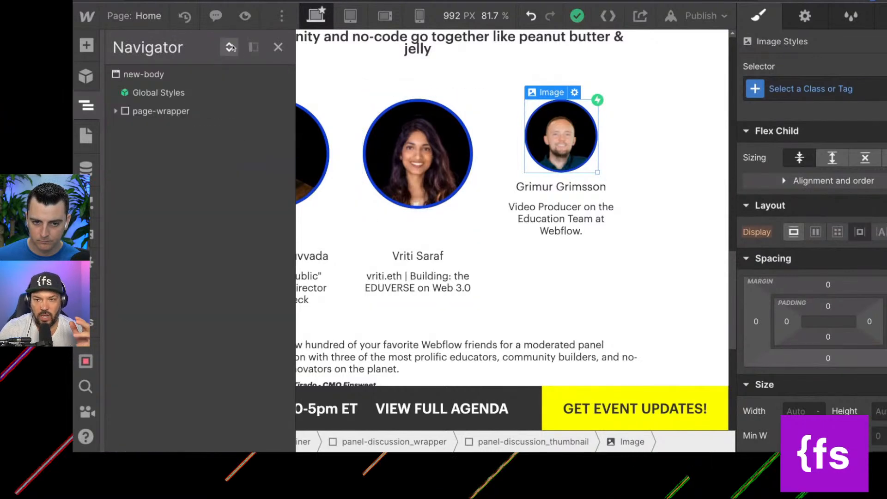
left_click(157, 76)
left_click(137, 130)
left_click(116, 129)
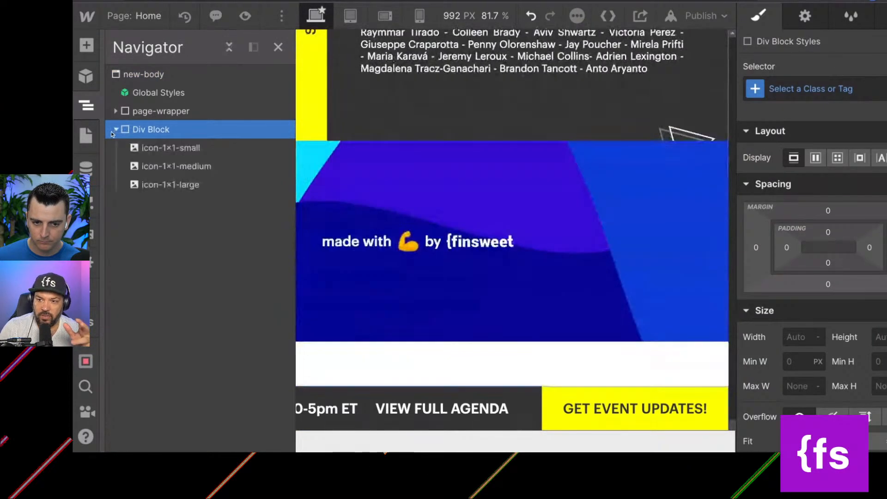
left_click(171, 148)
left_click(430, 276)
Try the icon-1x1-small class on the moderator's photo beside the panel description.
scroll(440, 290, "up", 15)
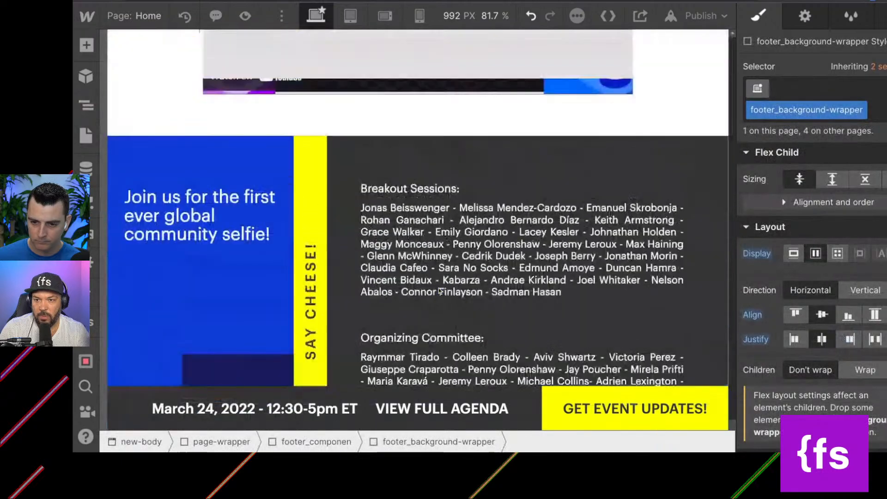
scroll(440, 290, "up", 1)
left_click(222, 199)
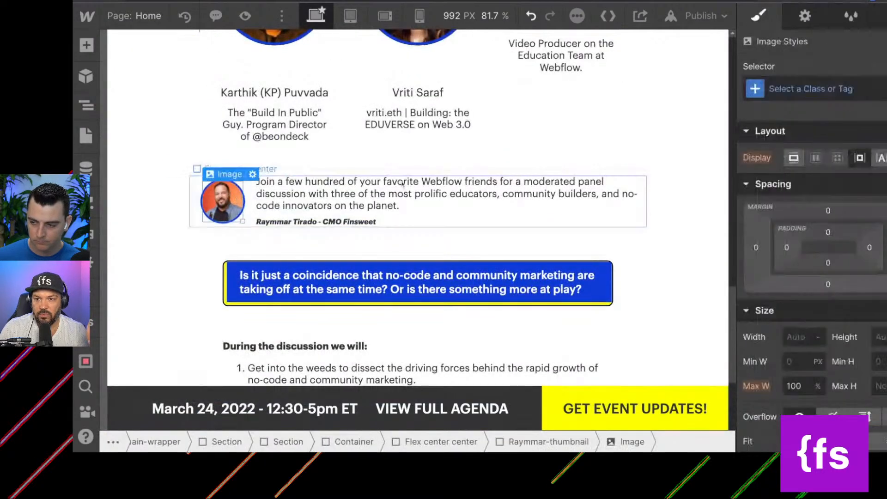
left_click(852, 92)
type("icon-")
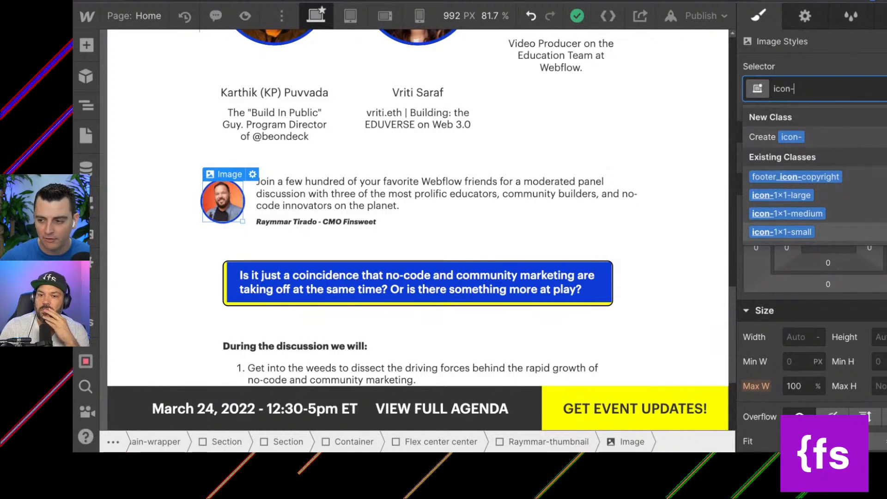
left_click(814, 231)
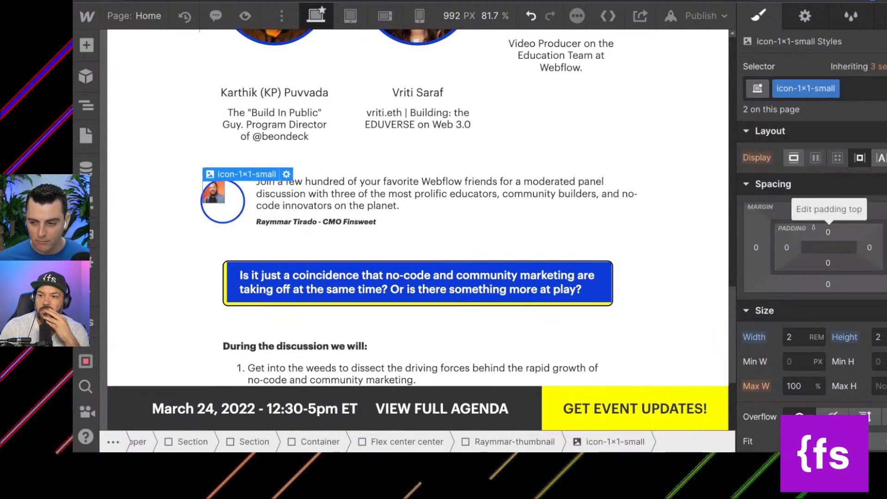
Try the icon-1x1-medium class on the moderator's photo in place of icon-1x1-small, and undo it.
left_click(855, 90)
key("BackSpace")
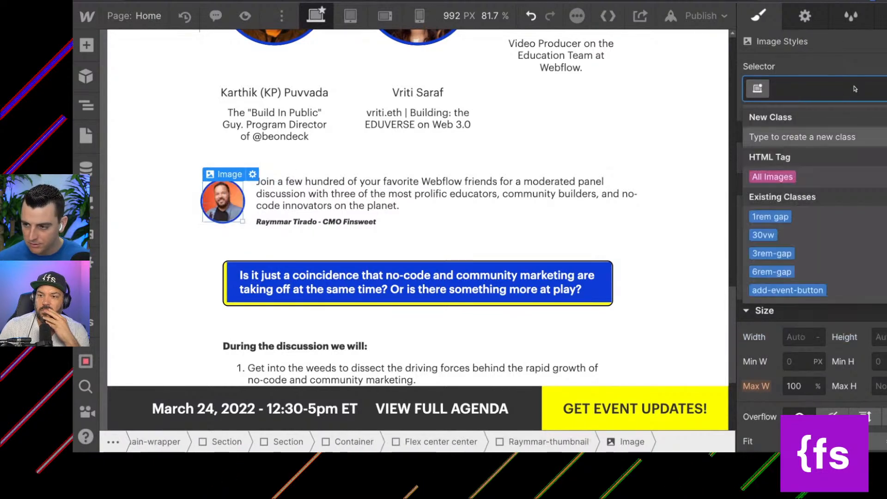
type("icon")
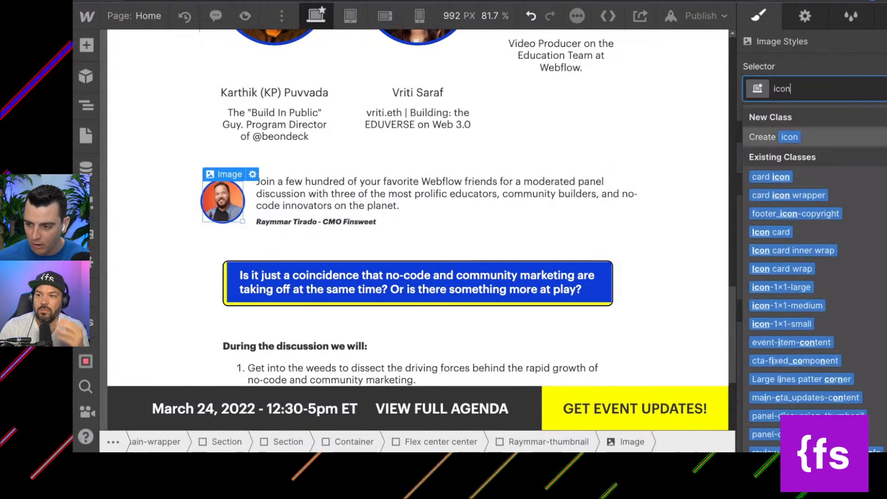
left_click(815, 305)
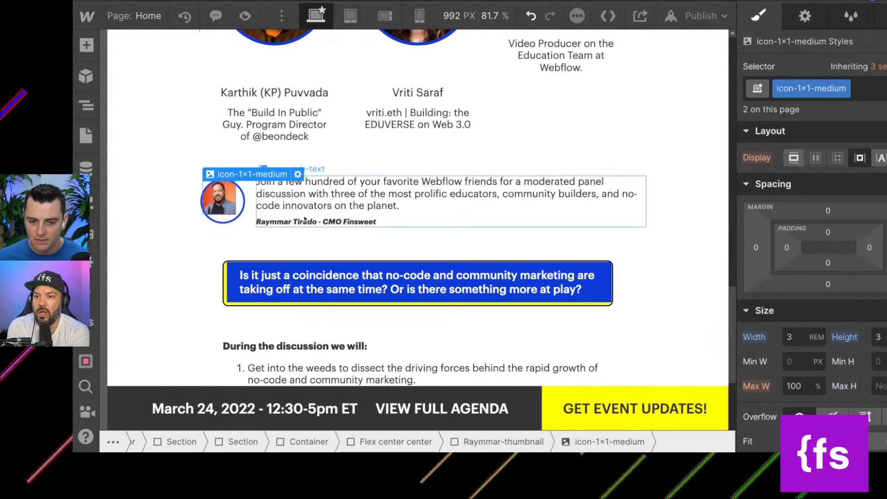
scroll(441, 272, "up", 1)
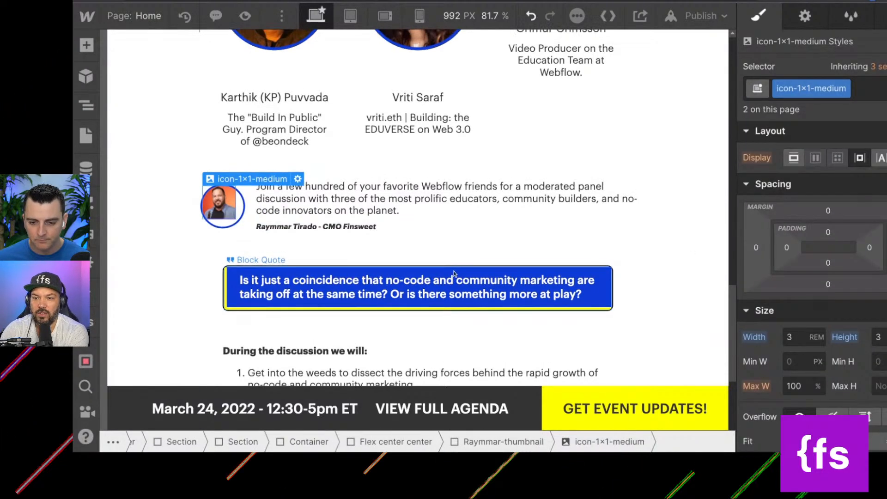
key("ctrl+z")
Review the spacing, size and overflow styles of the wrapper around the moderator's photo, and select the second speaker's headshot.
mouse_move(242, 180)
left_click(247, 164)
scroll(789, 381, "down", 3)
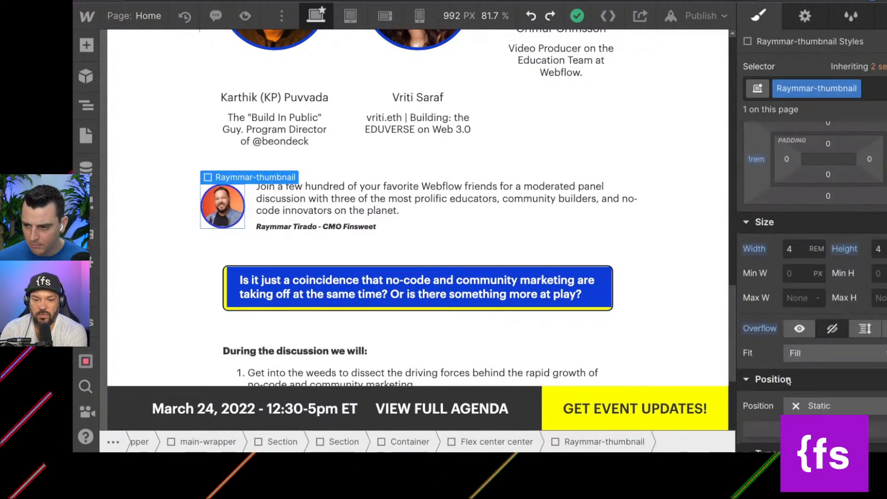
scroll(789, 381, "up", 2)
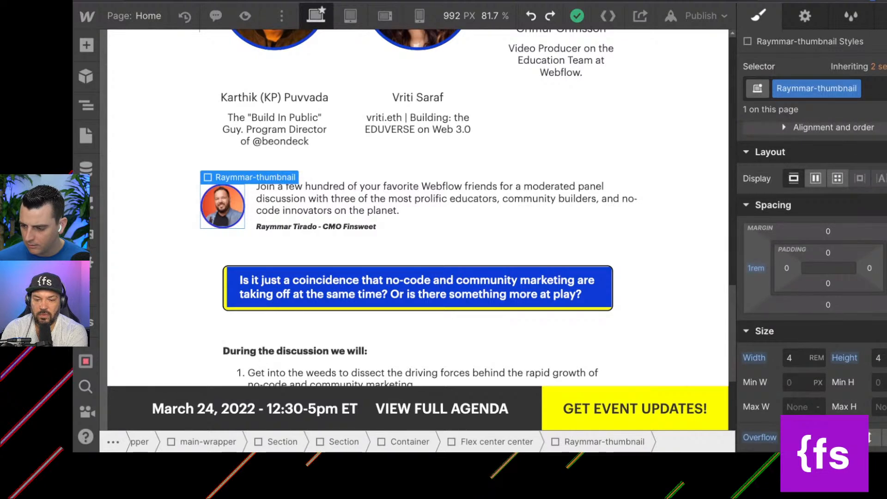
scroll(439, 326, "up", 5)
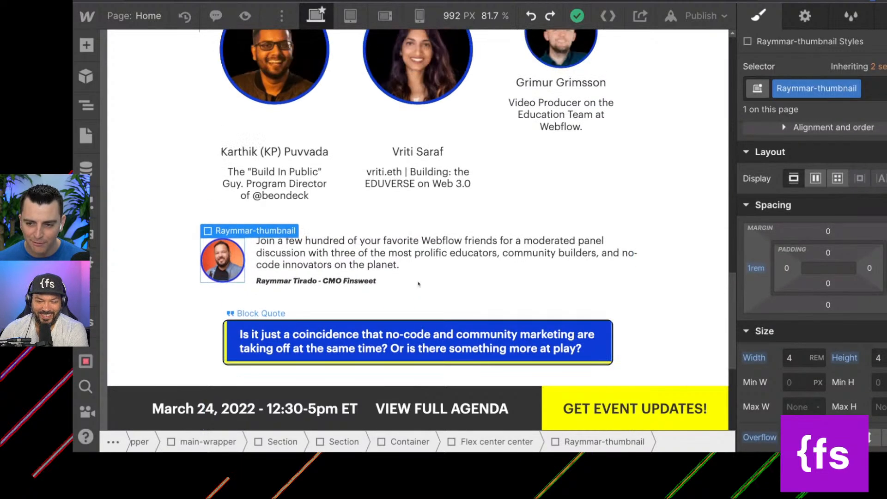
left_click(427, 210)
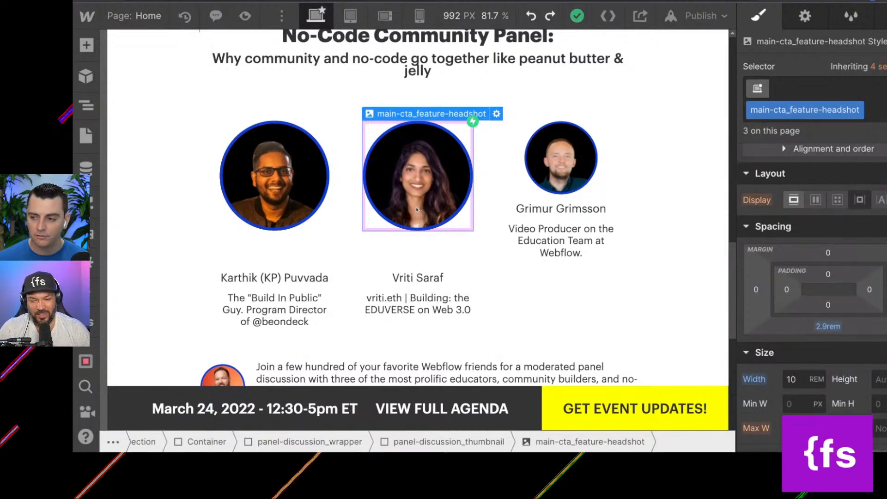
Add an empty div block inside panel-discussion_wrapper, after the third speaker's thumbnail.
scroll(417, 211, "up", 1)
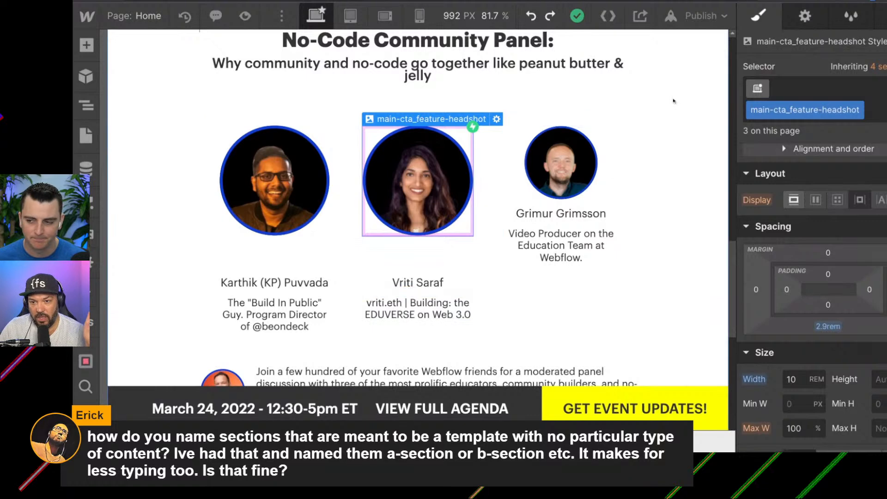
left_click(504, 135)
left_click(504, 135)
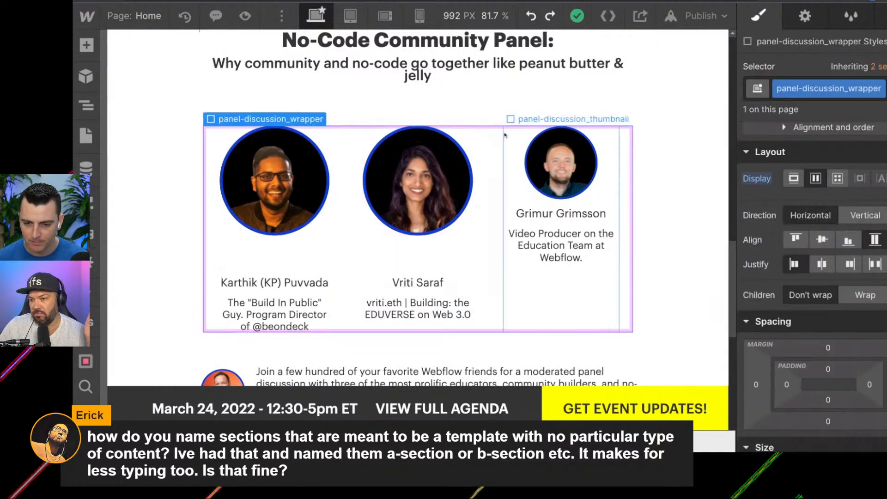
key("a")
left_click(135, 319)
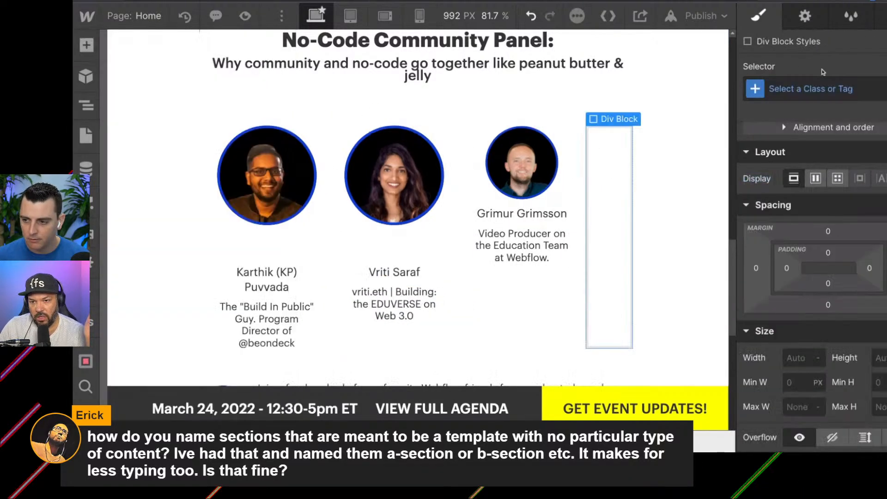
Enter layout1_component as a new class name for the empty div block beside the speakers.
left_click(808, 94)
type("layout1")
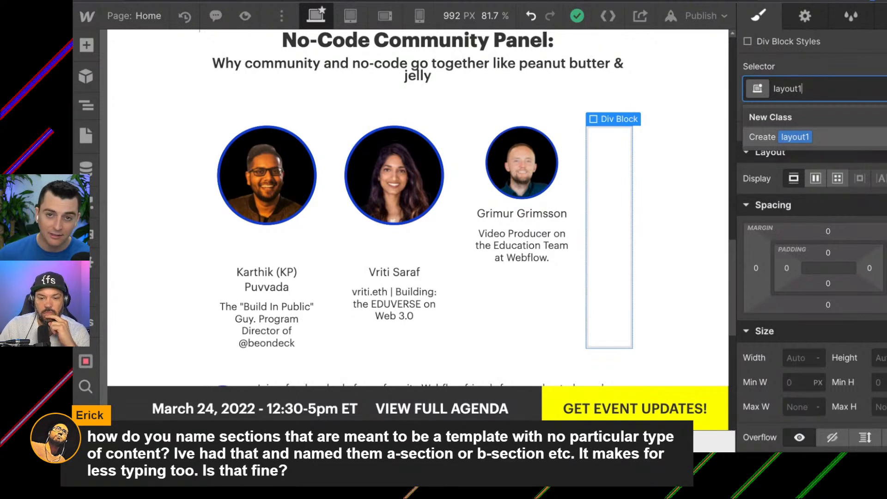
type("component")
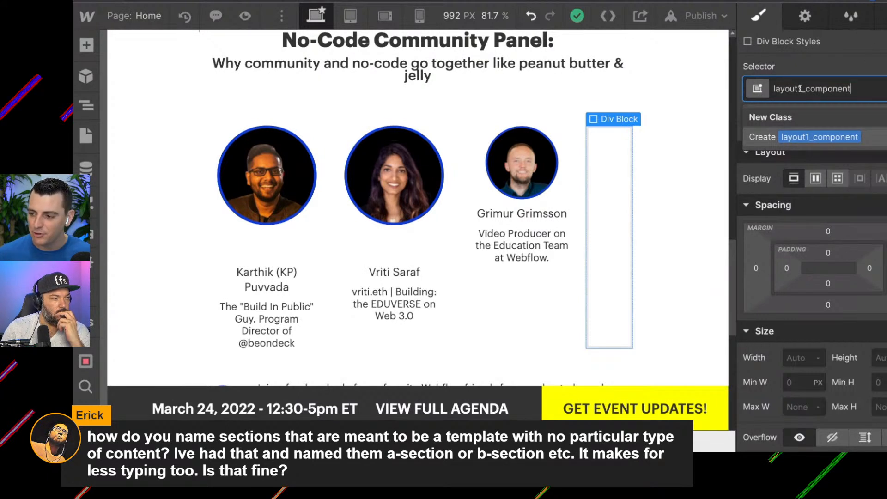
Replace the layout1 prefix with about-testimonials and create the class about-testimonials_component on the div block.
left_click_drag(801, 89, 764, 90)
type("about-testimonial")
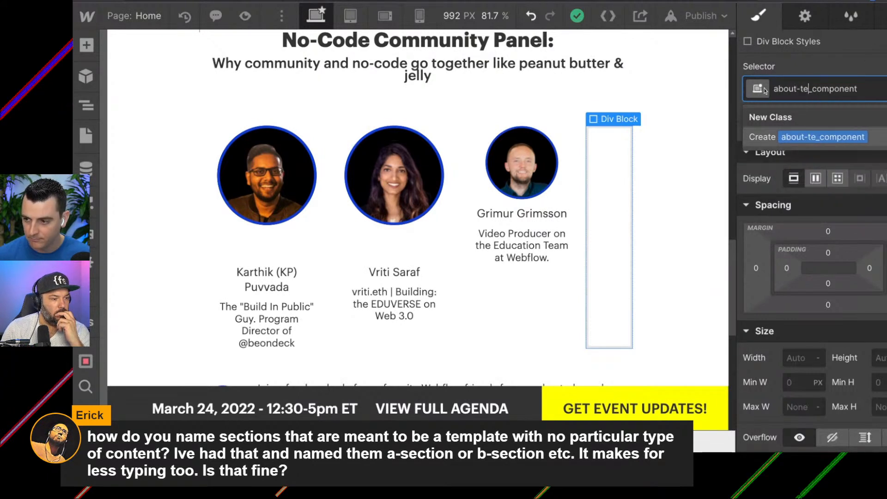
type("s")
key("Return")
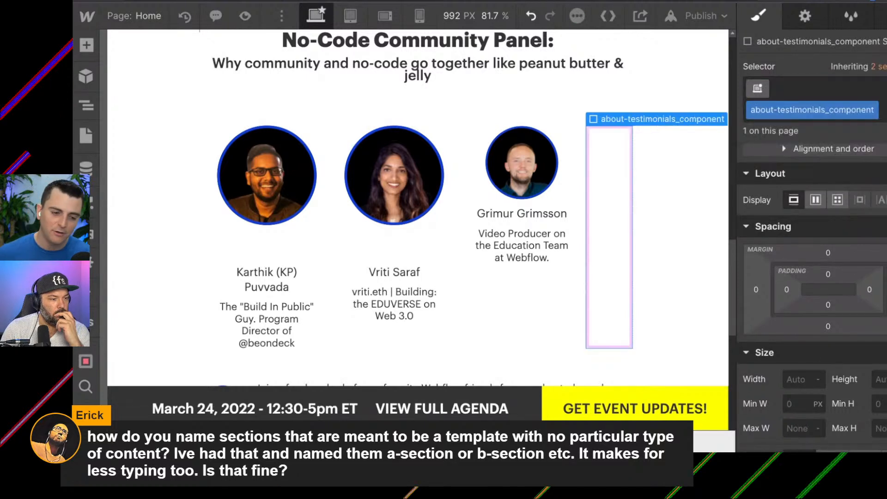